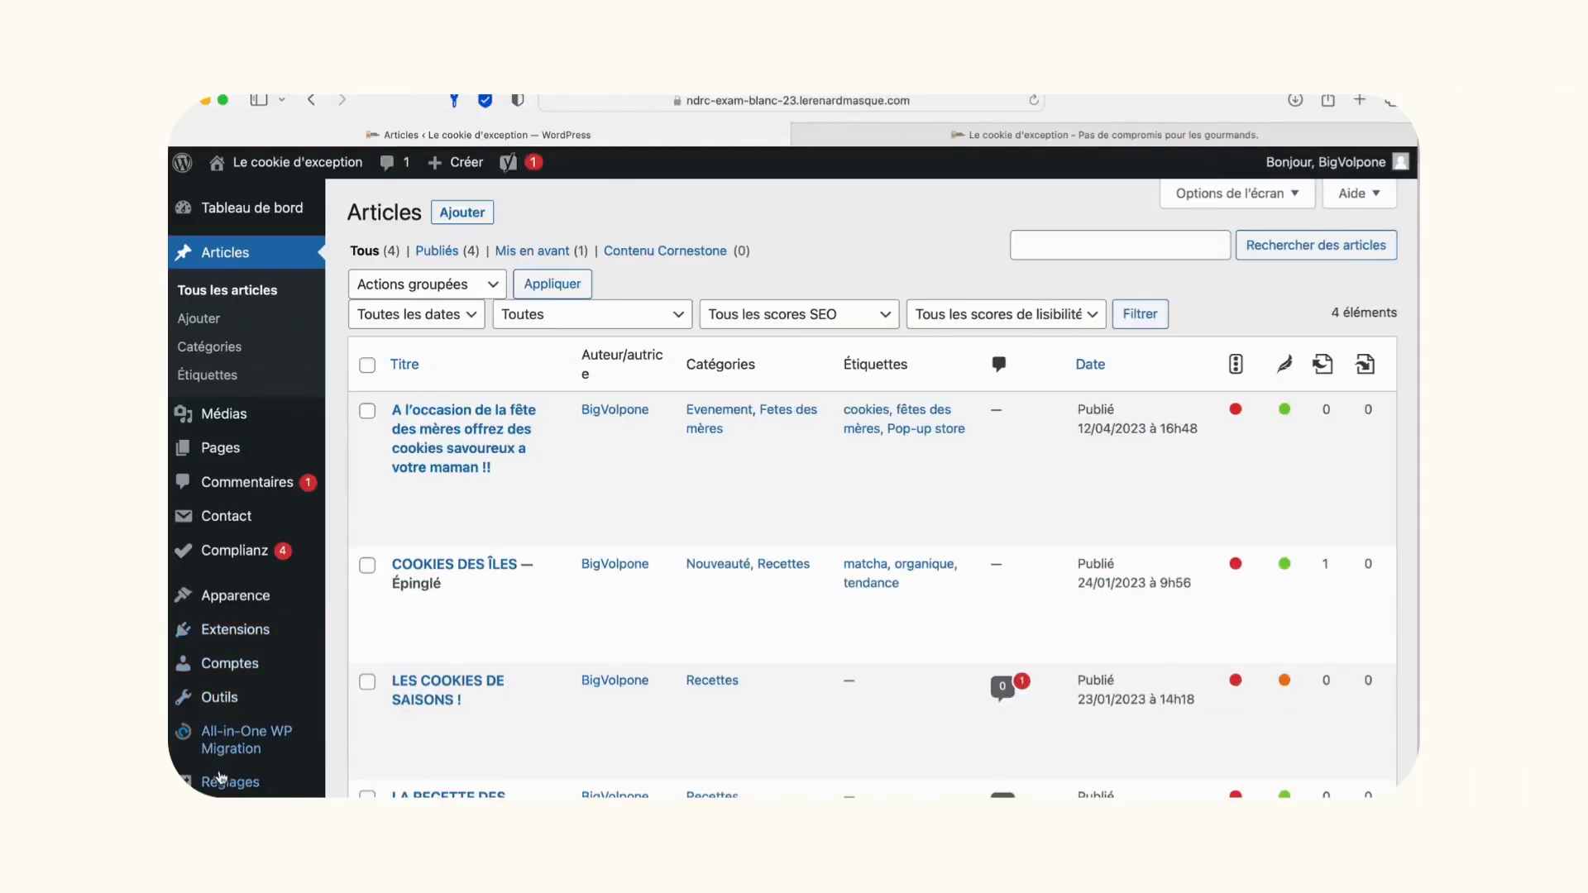
Open the site's reading settings and check what the live site's homepage displays.
mouse_move(219, 781)
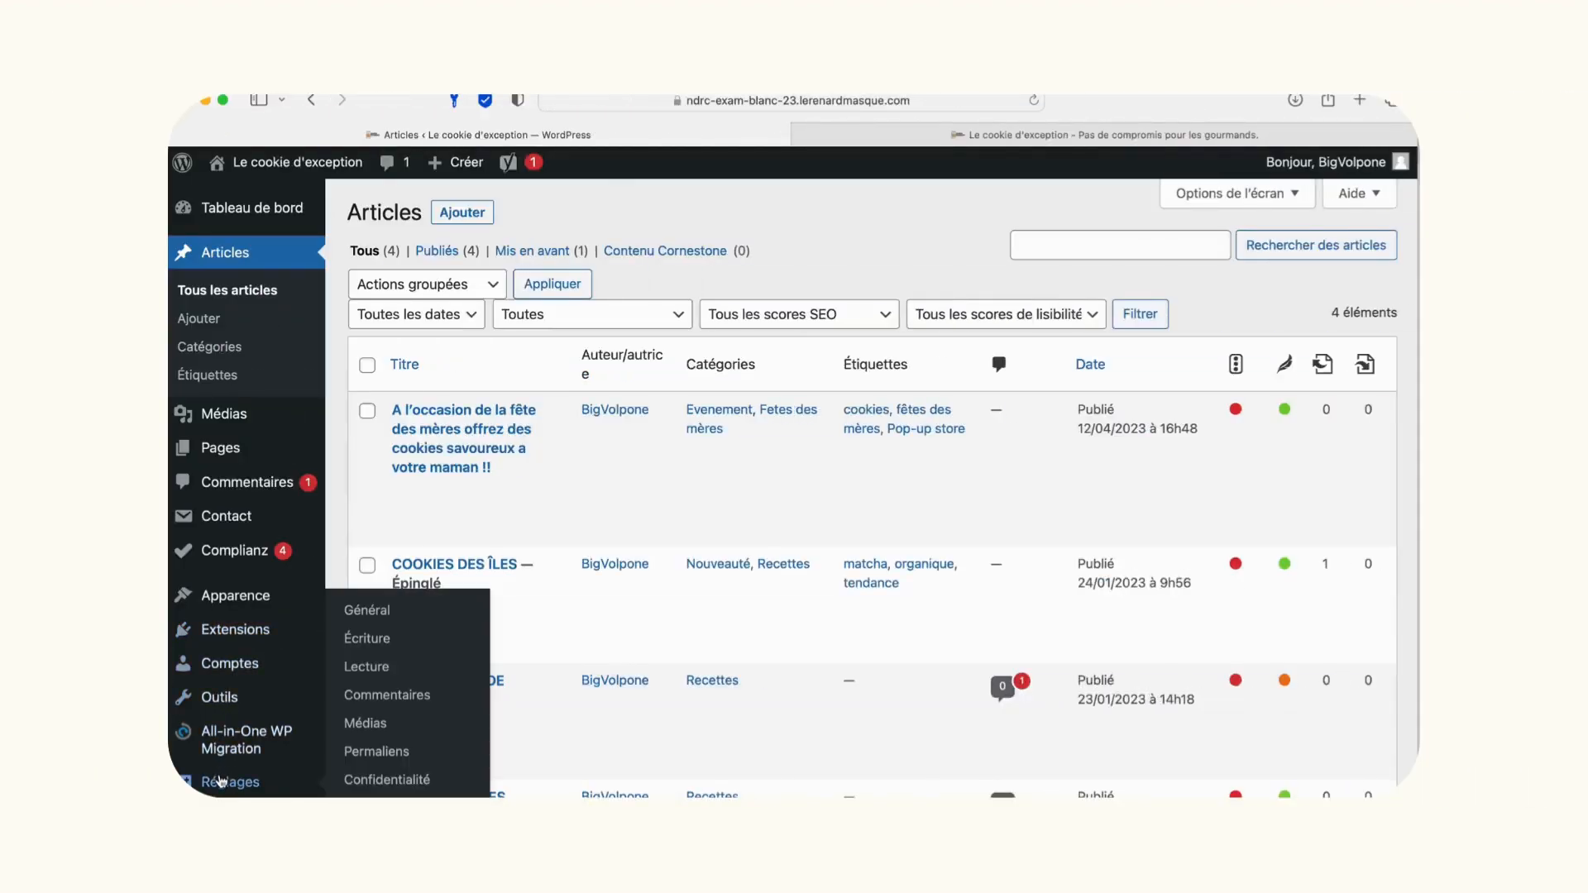
left_click(367, 669)
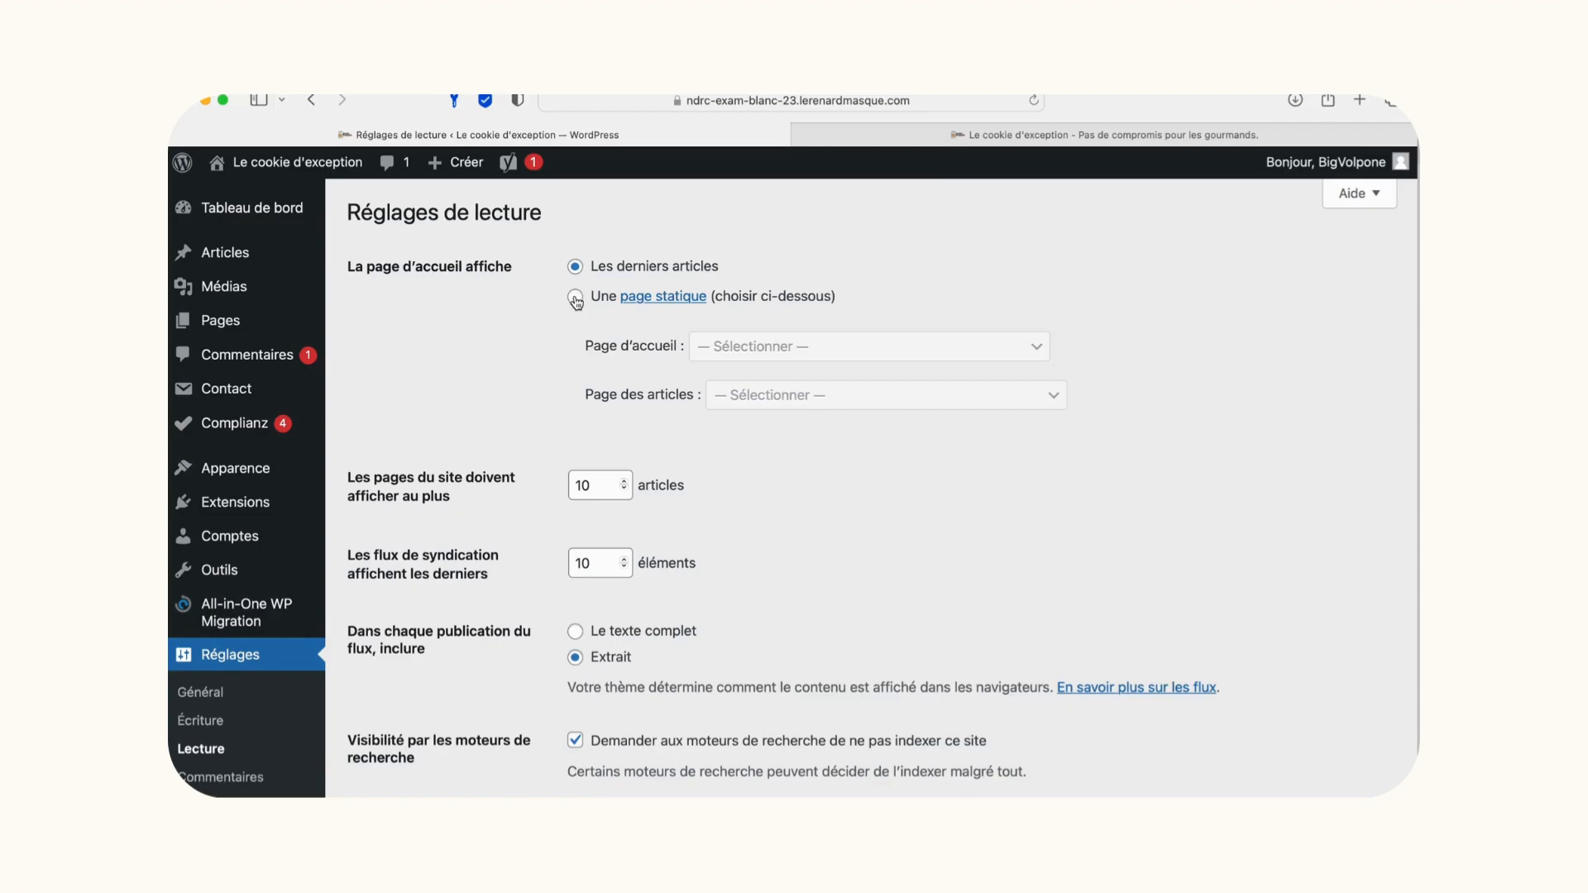
left_click(1011, 134)
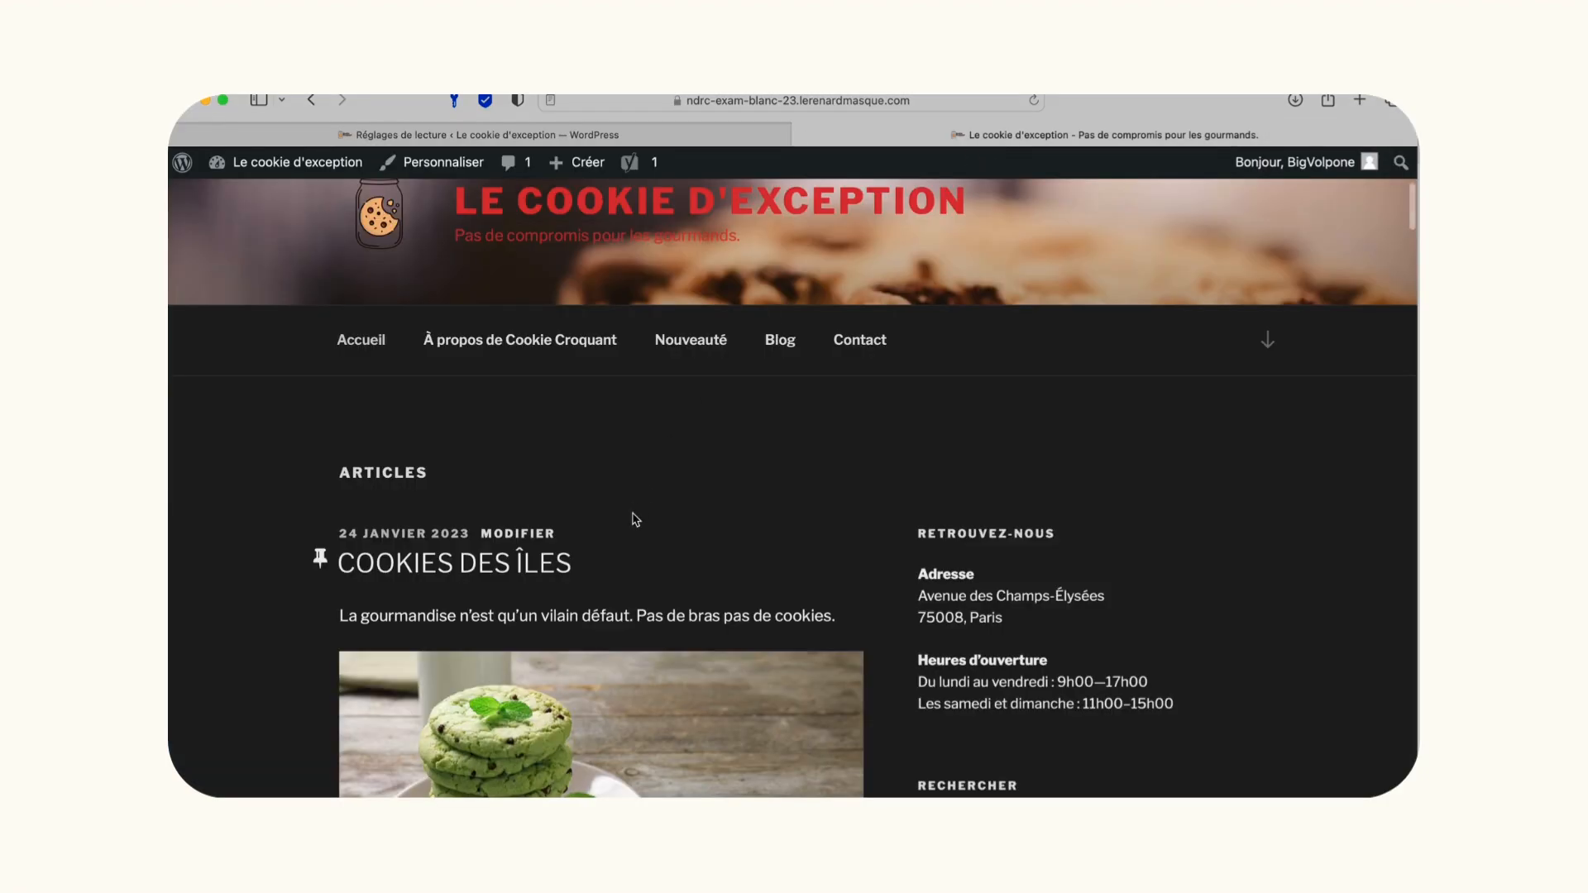
scroll(635, 519, "down", 3)
scroll(636, 520, "down", 5)
scroll(635, 518, "up", 10)
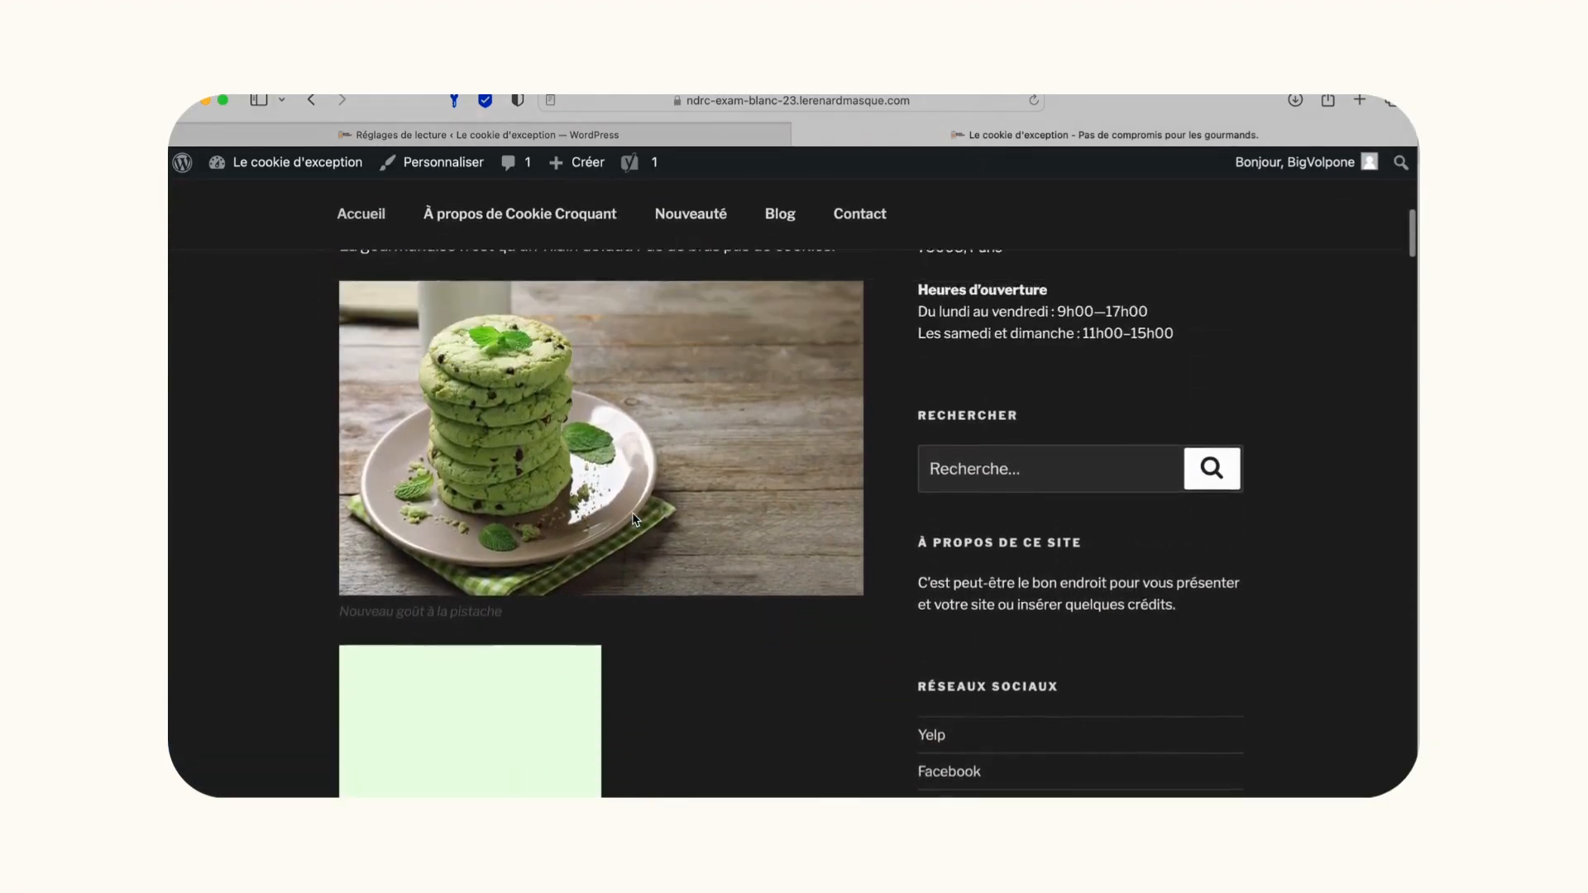
left_click(662, 134)
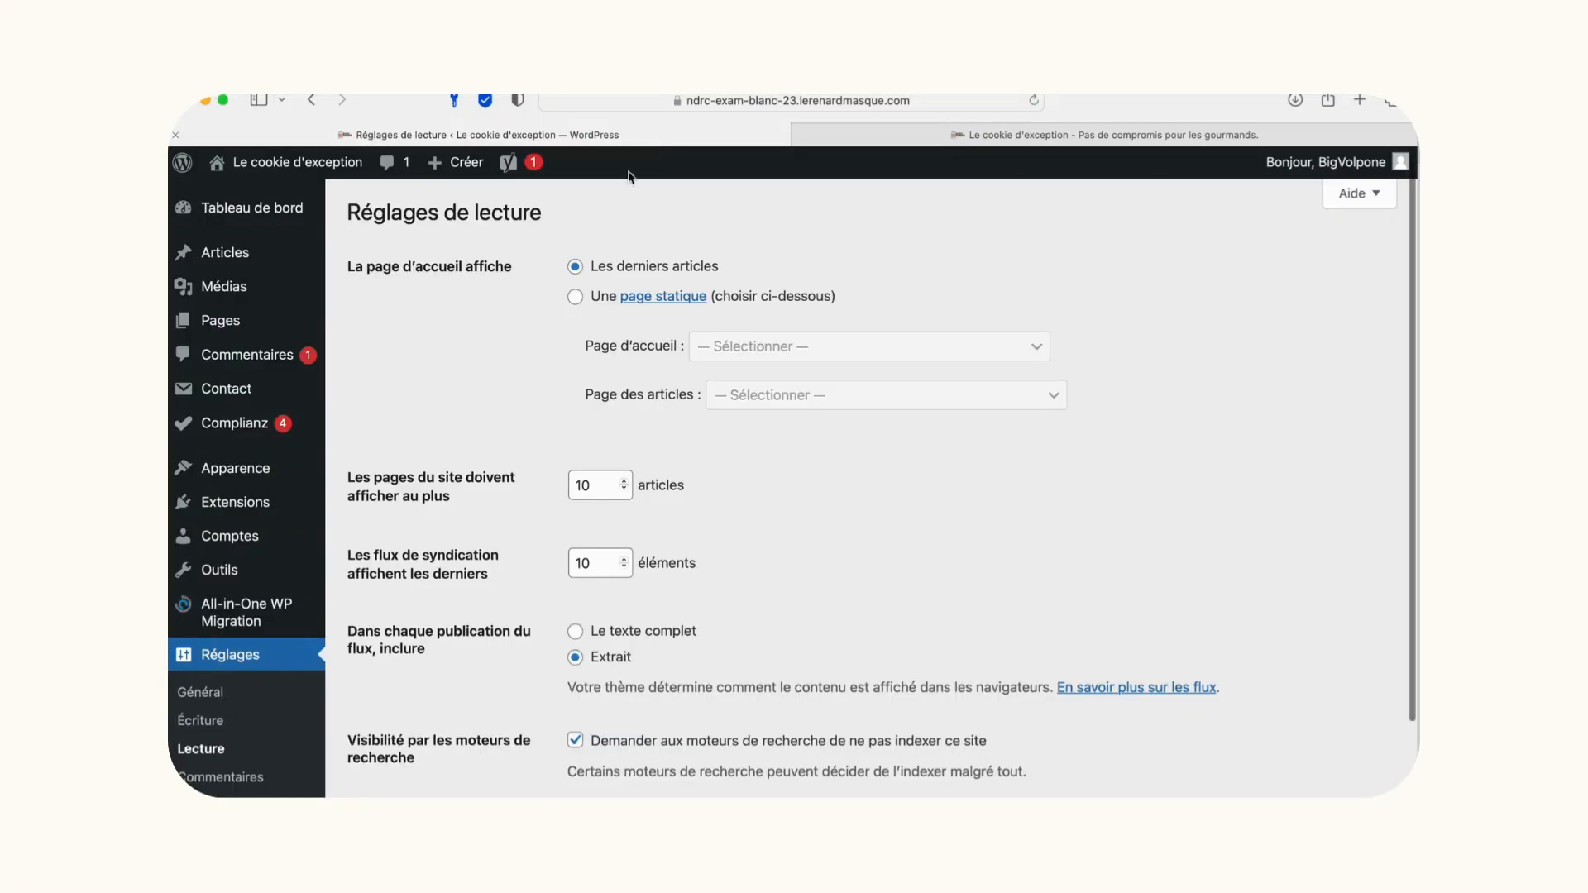
Set the homepage to a static page, with Accueil as the home page and Blog as the posts page, and save.
left_click(577, 300)
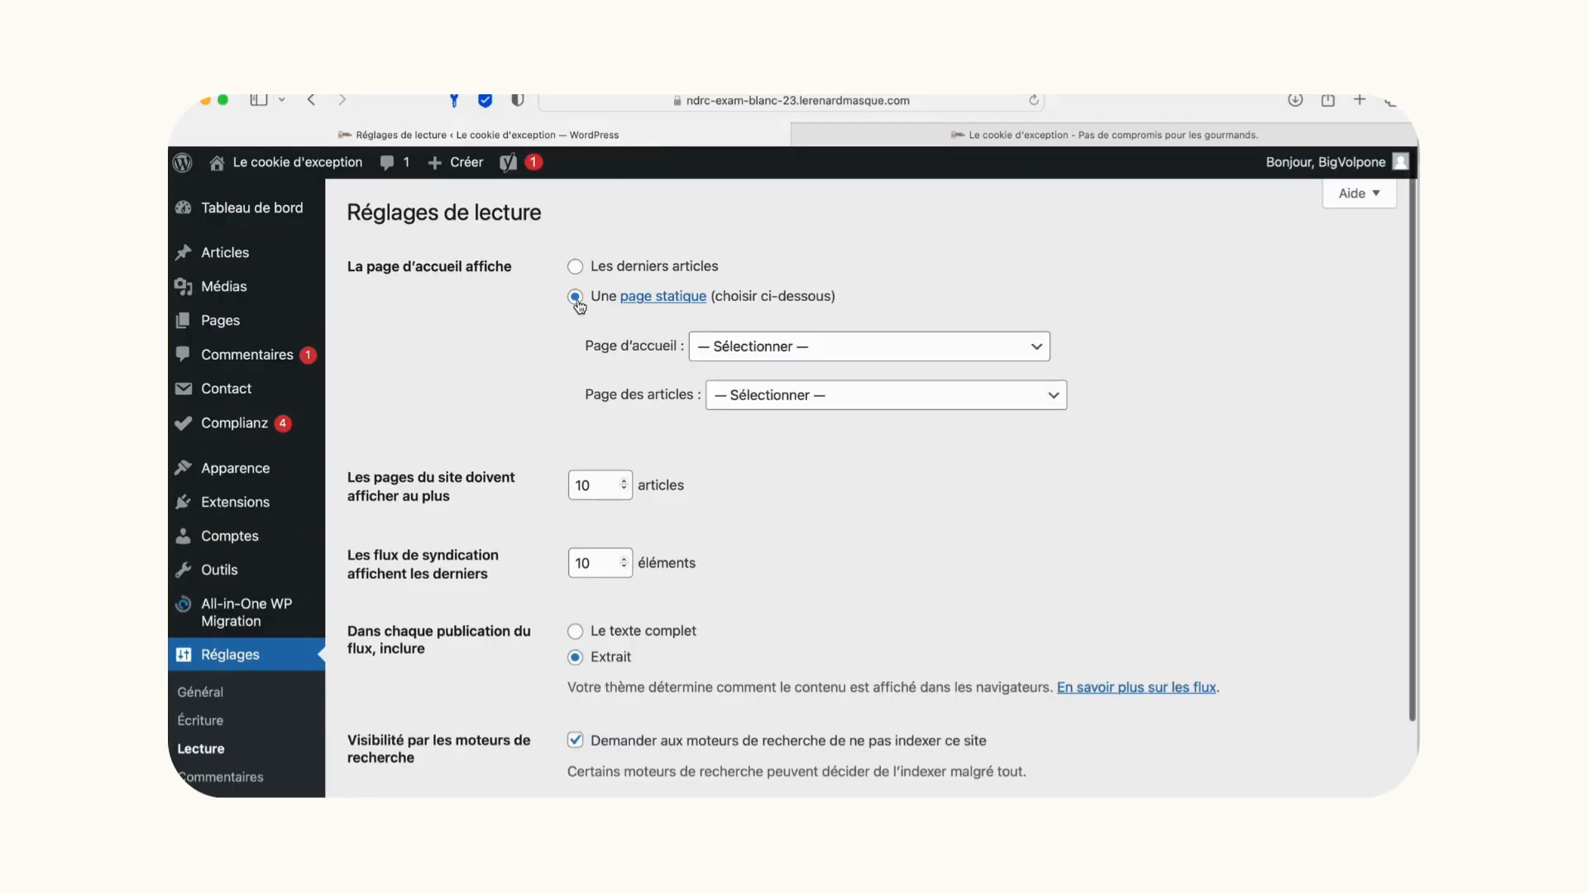
left_click(728, 348)
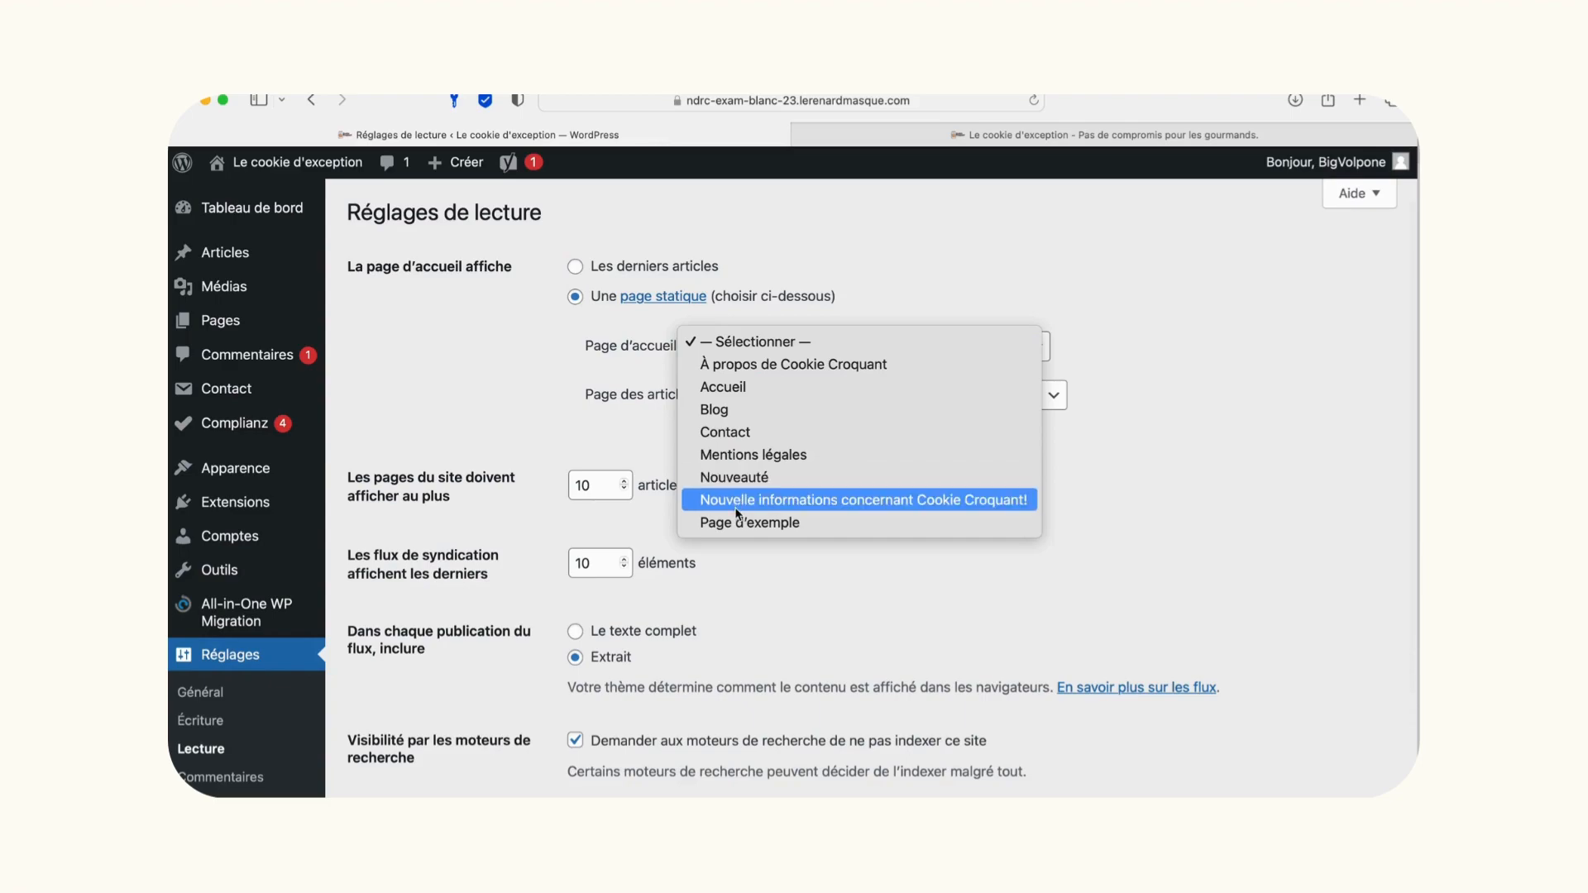
left_click(747, 387)
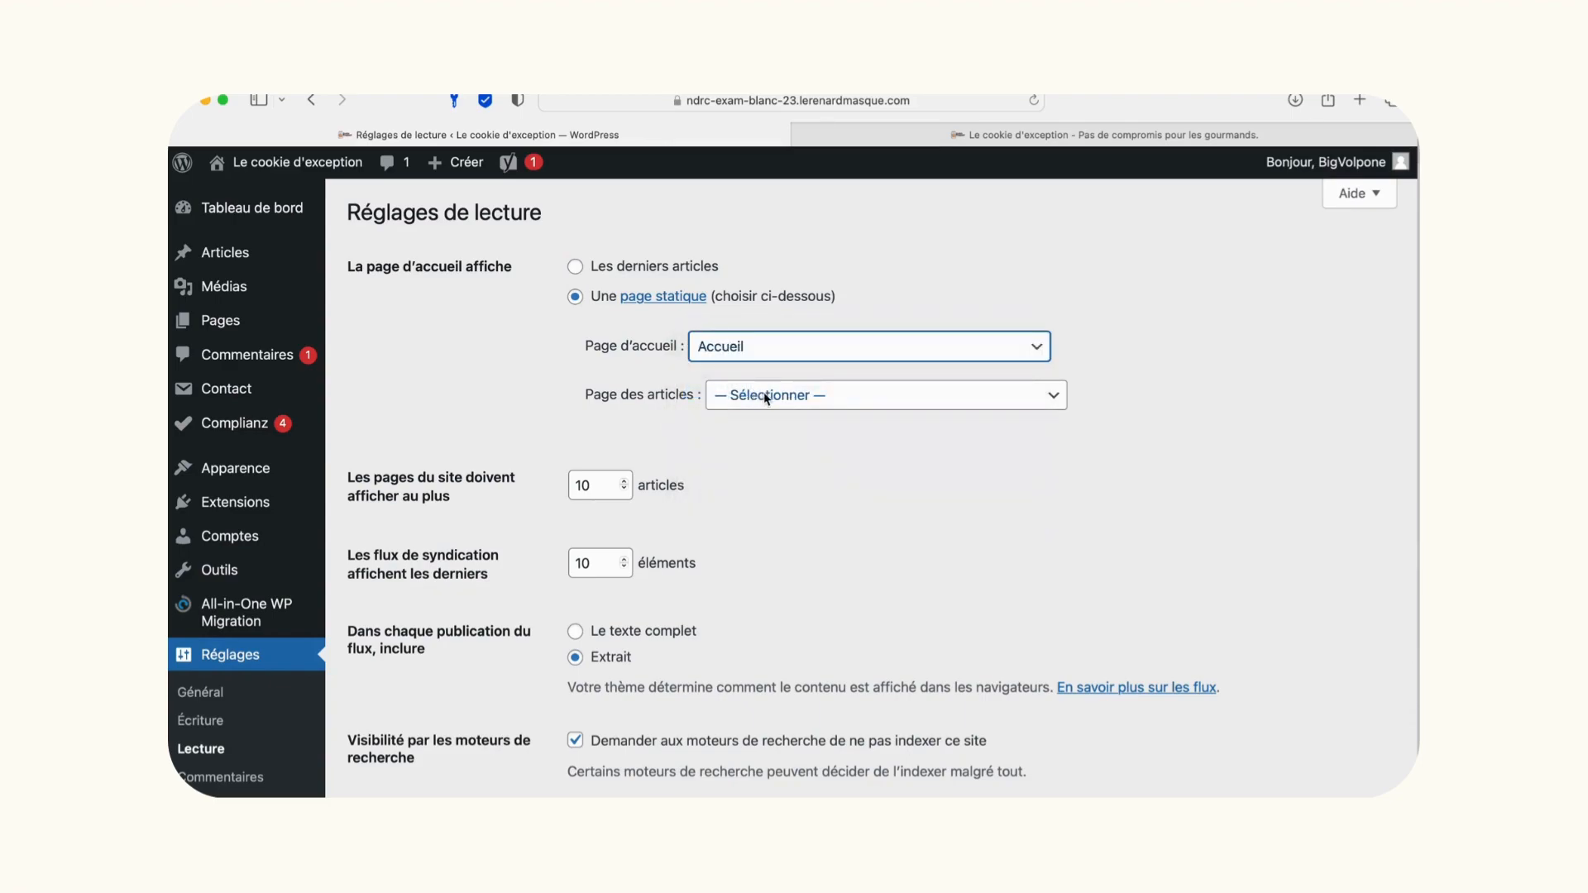
left_click(757, 397)
left_click(751, 459)
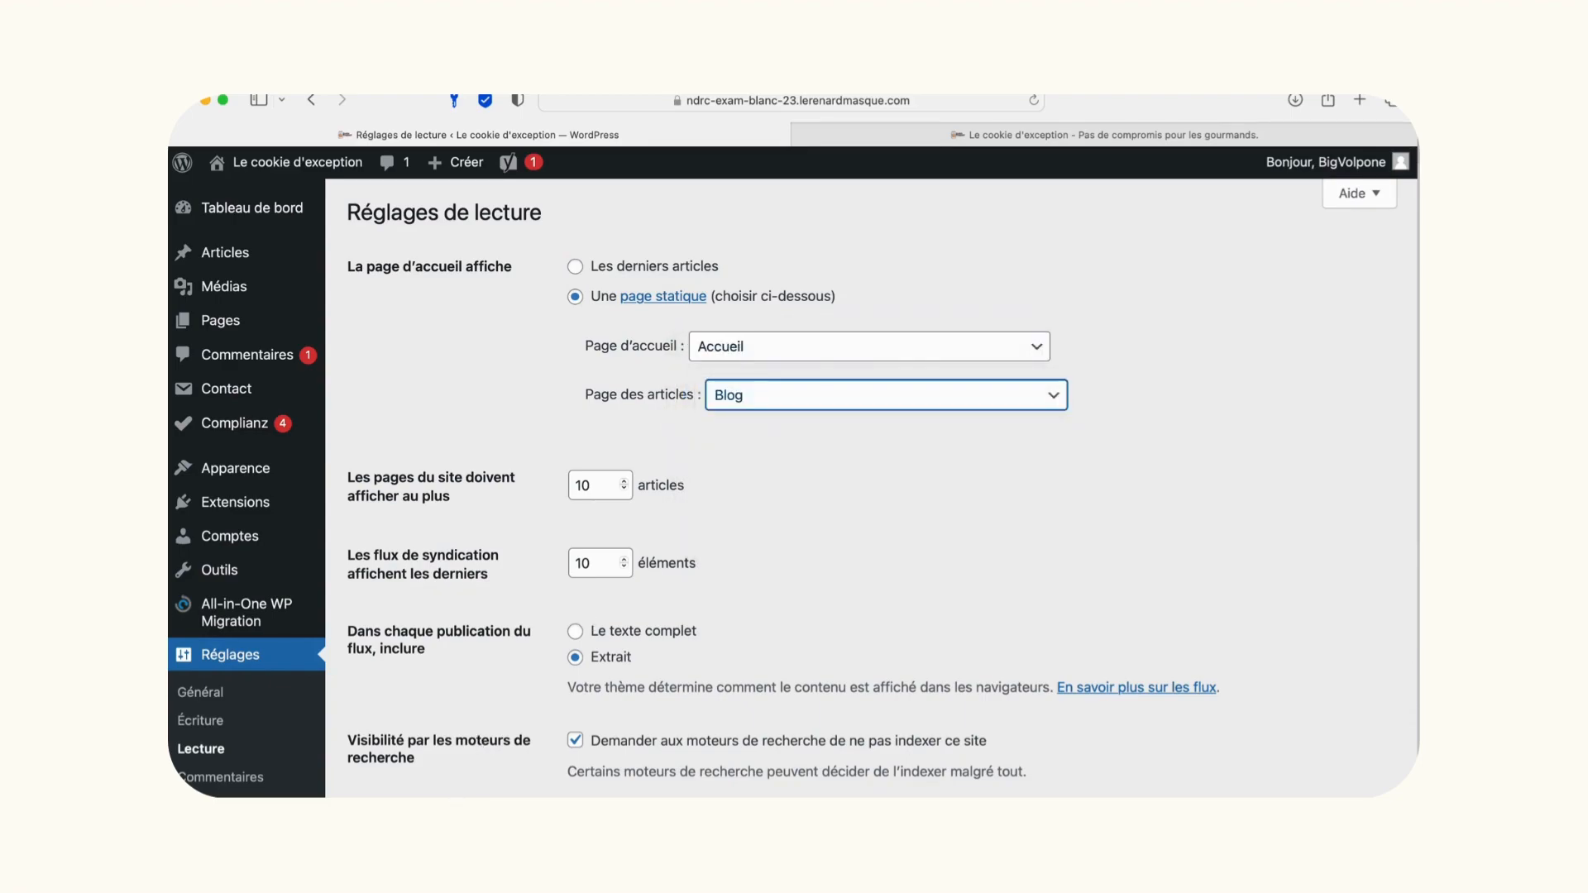
left_click(434, 831)
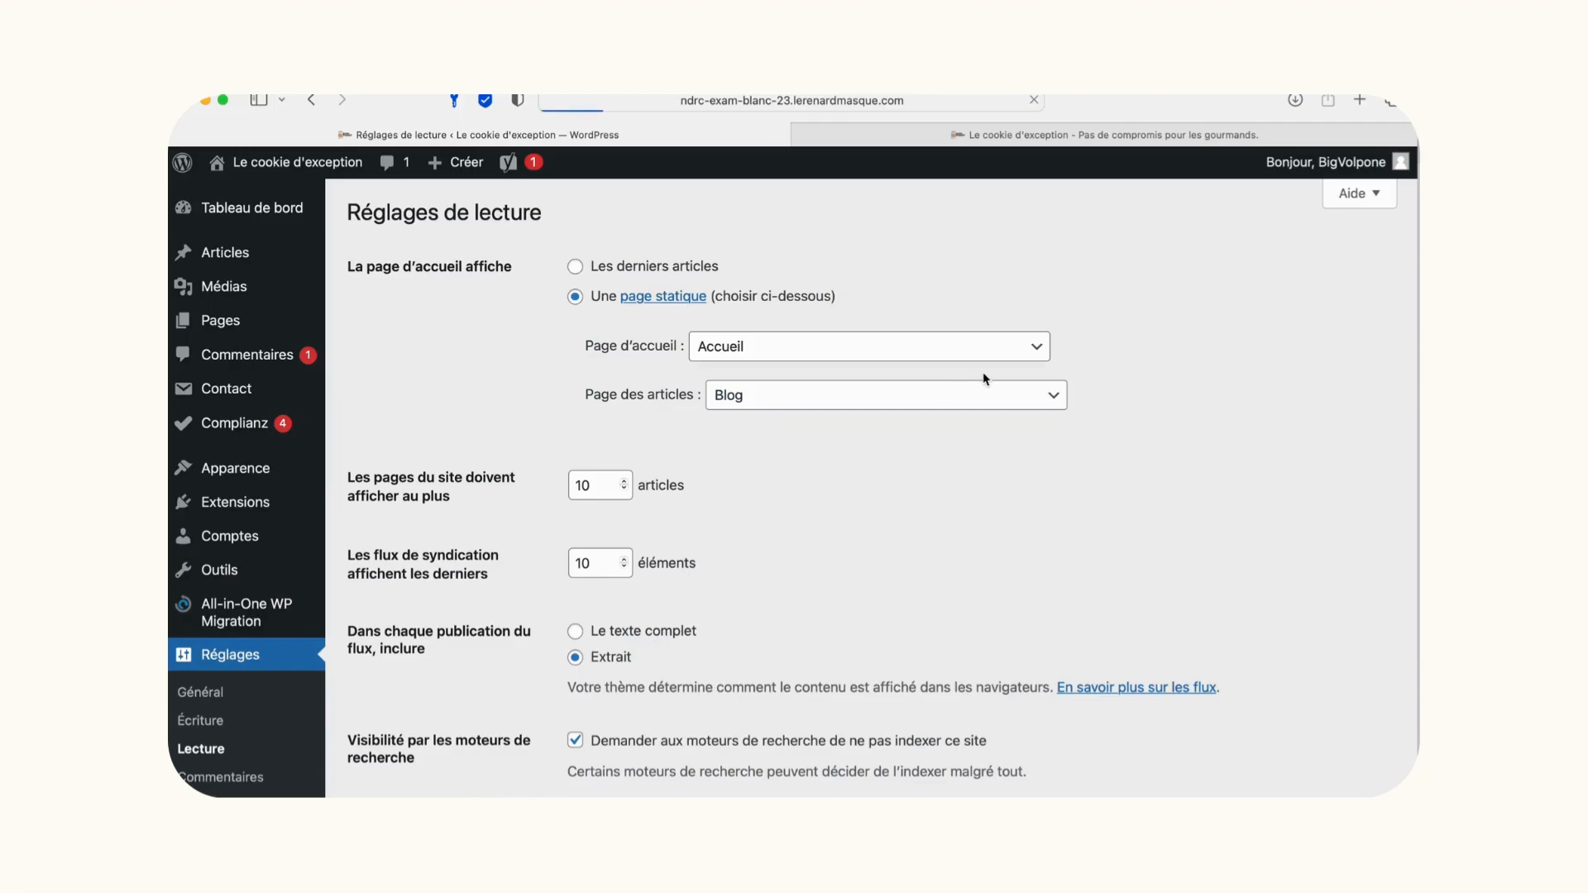
scroll(816, 559, "down", 3)
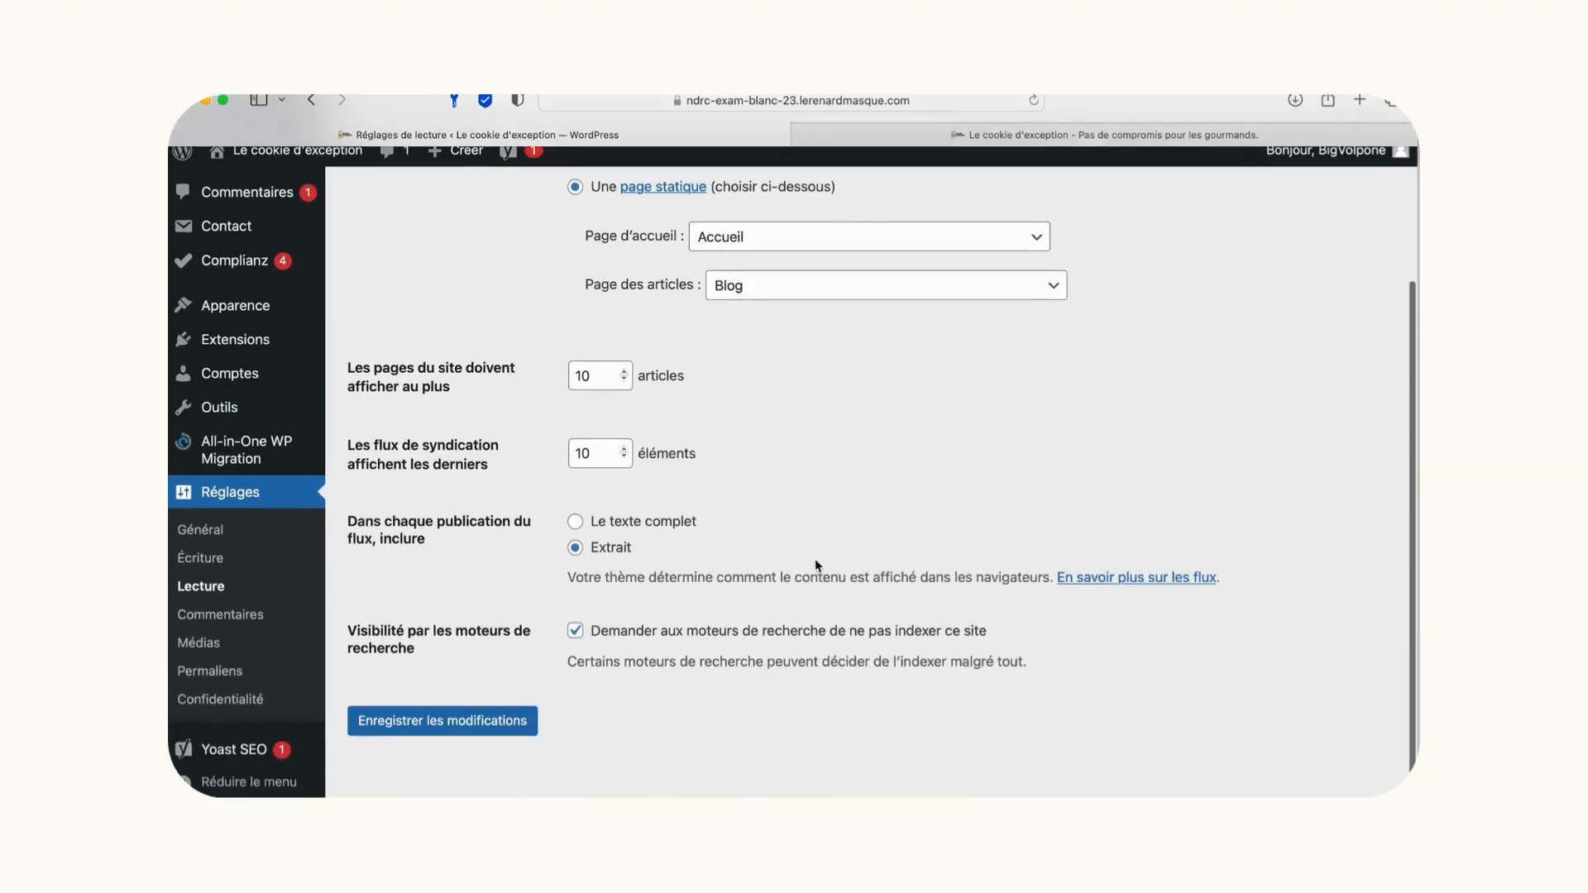
Reload the live site and examine the static homepage from its header down through its sections.
left_click(1028, 135)
left_click(1034, 101)
scroll(807, 461, "down", 5)
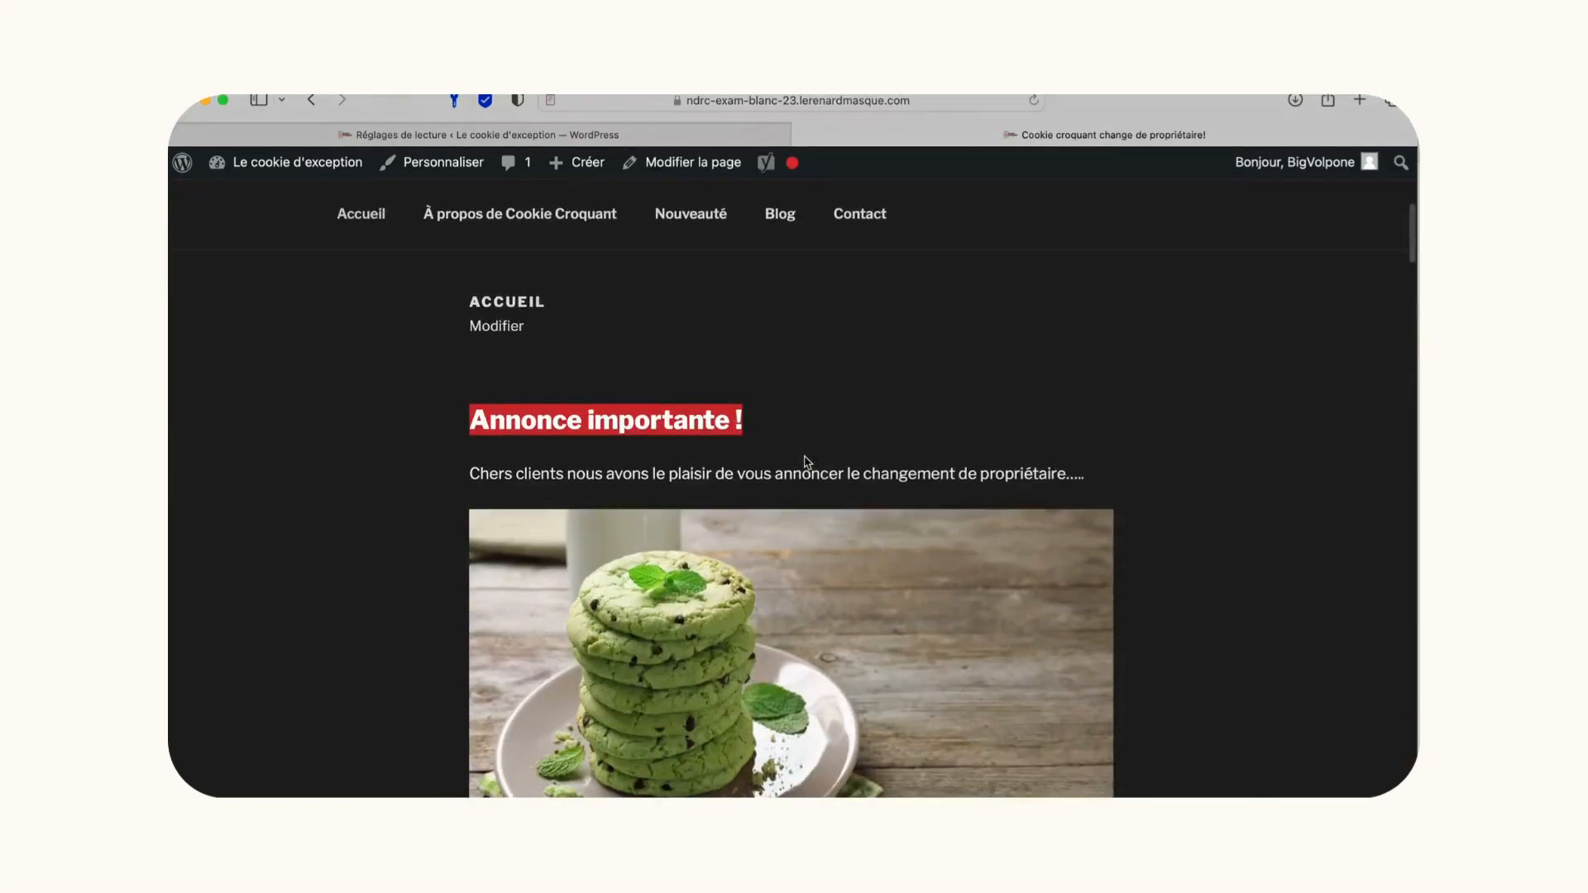
scroll(805, 457, "down", 15)
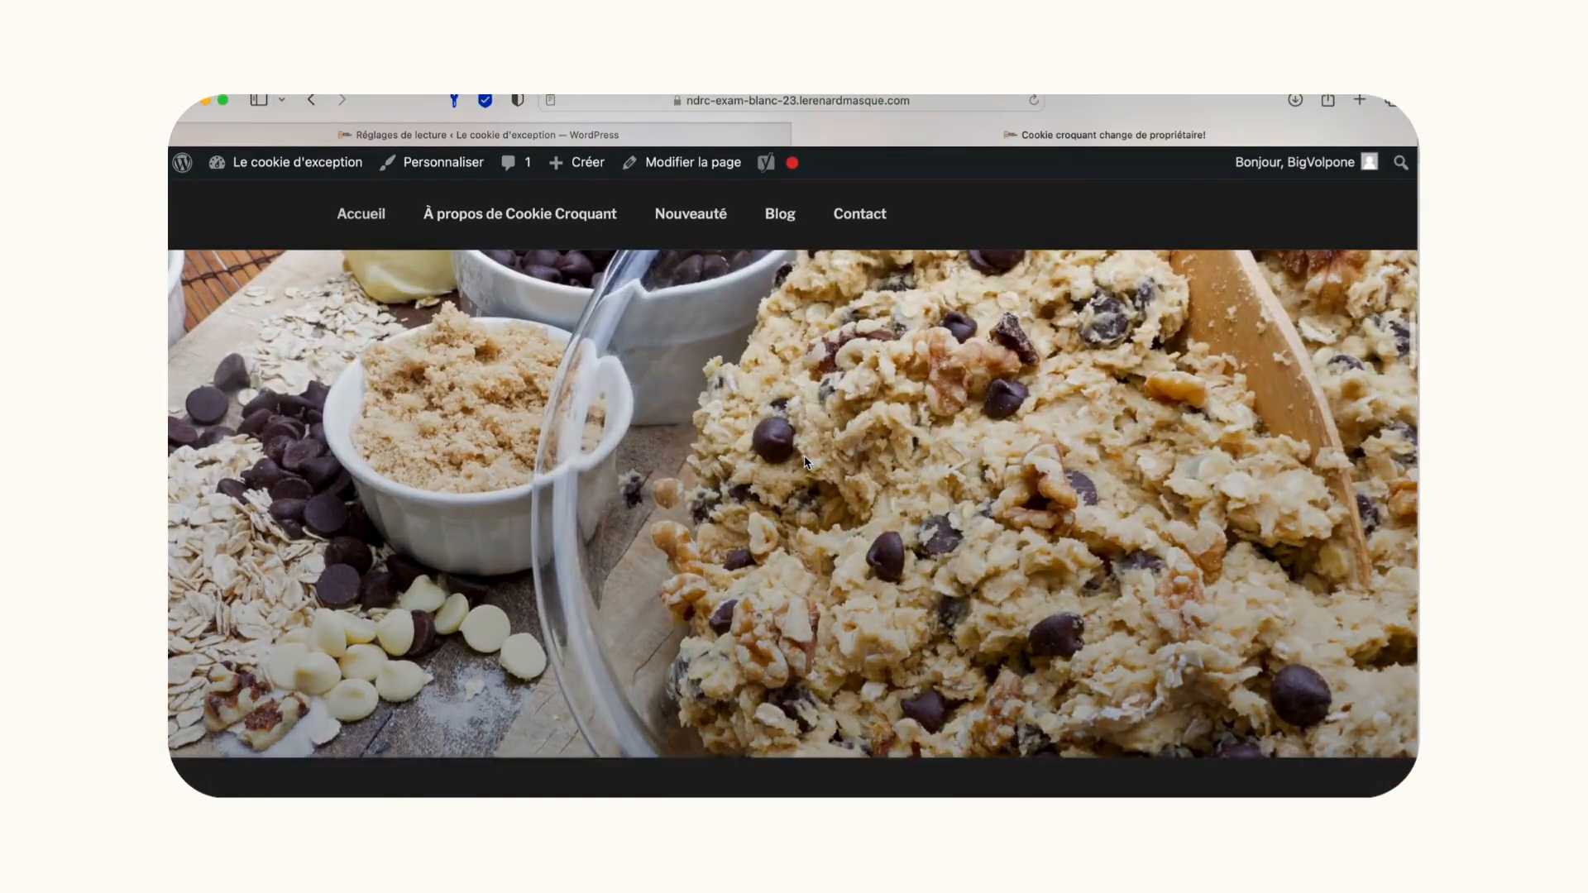
scroll(804, 461, "up", 10)
scroll(742, 336, "down", 3)
Turn off the option asking search engines not to index the site and save the reading settings.
left_click(650, 136)
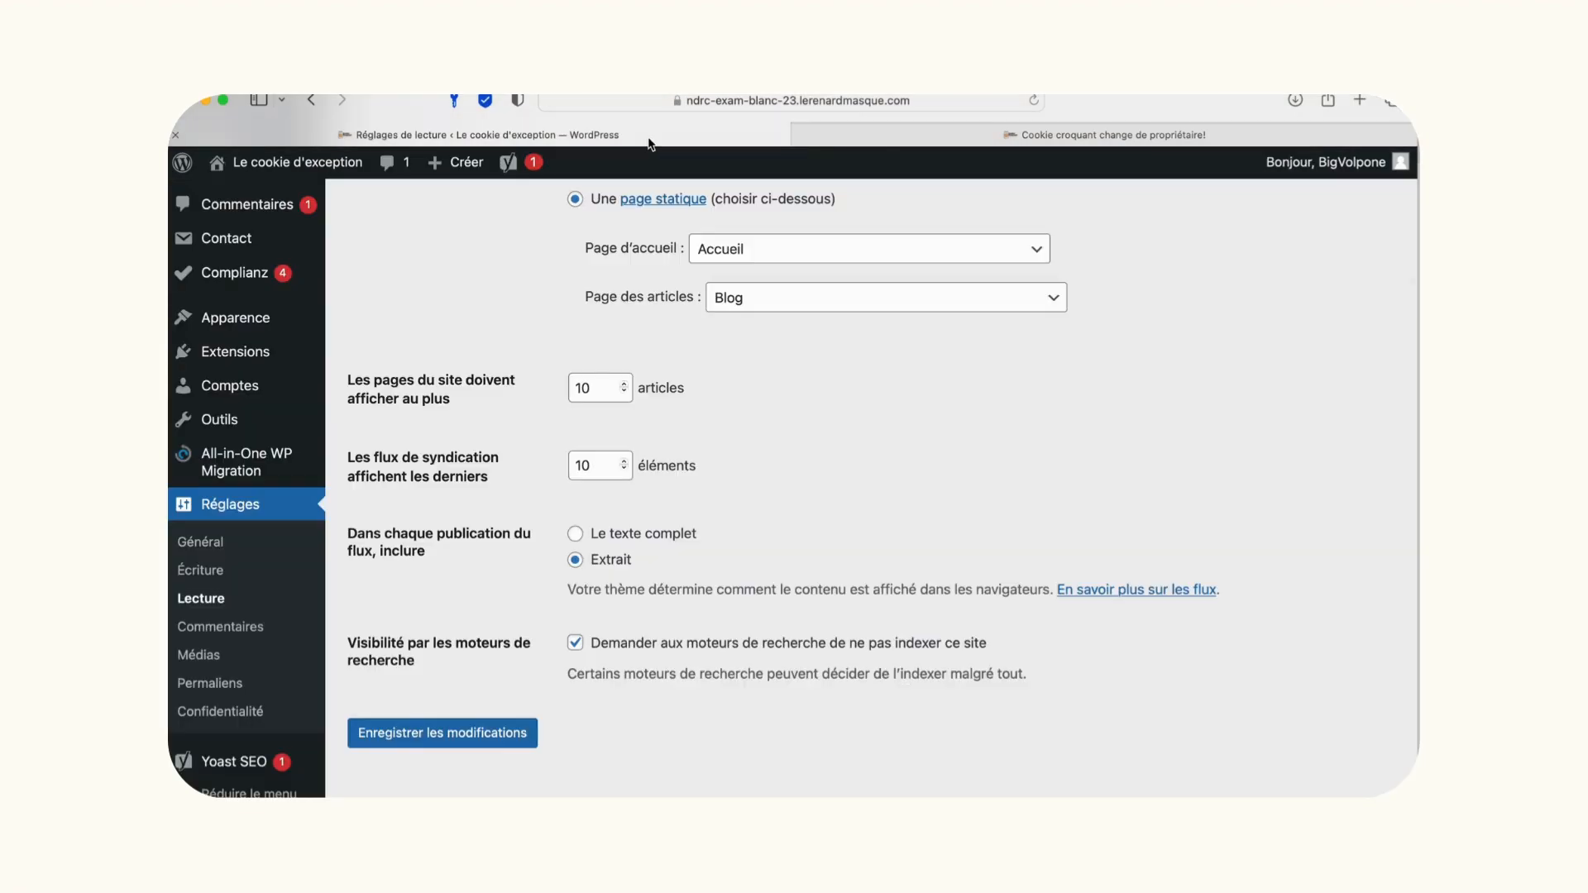
left_click(576, 642)
left_click(473, 744)
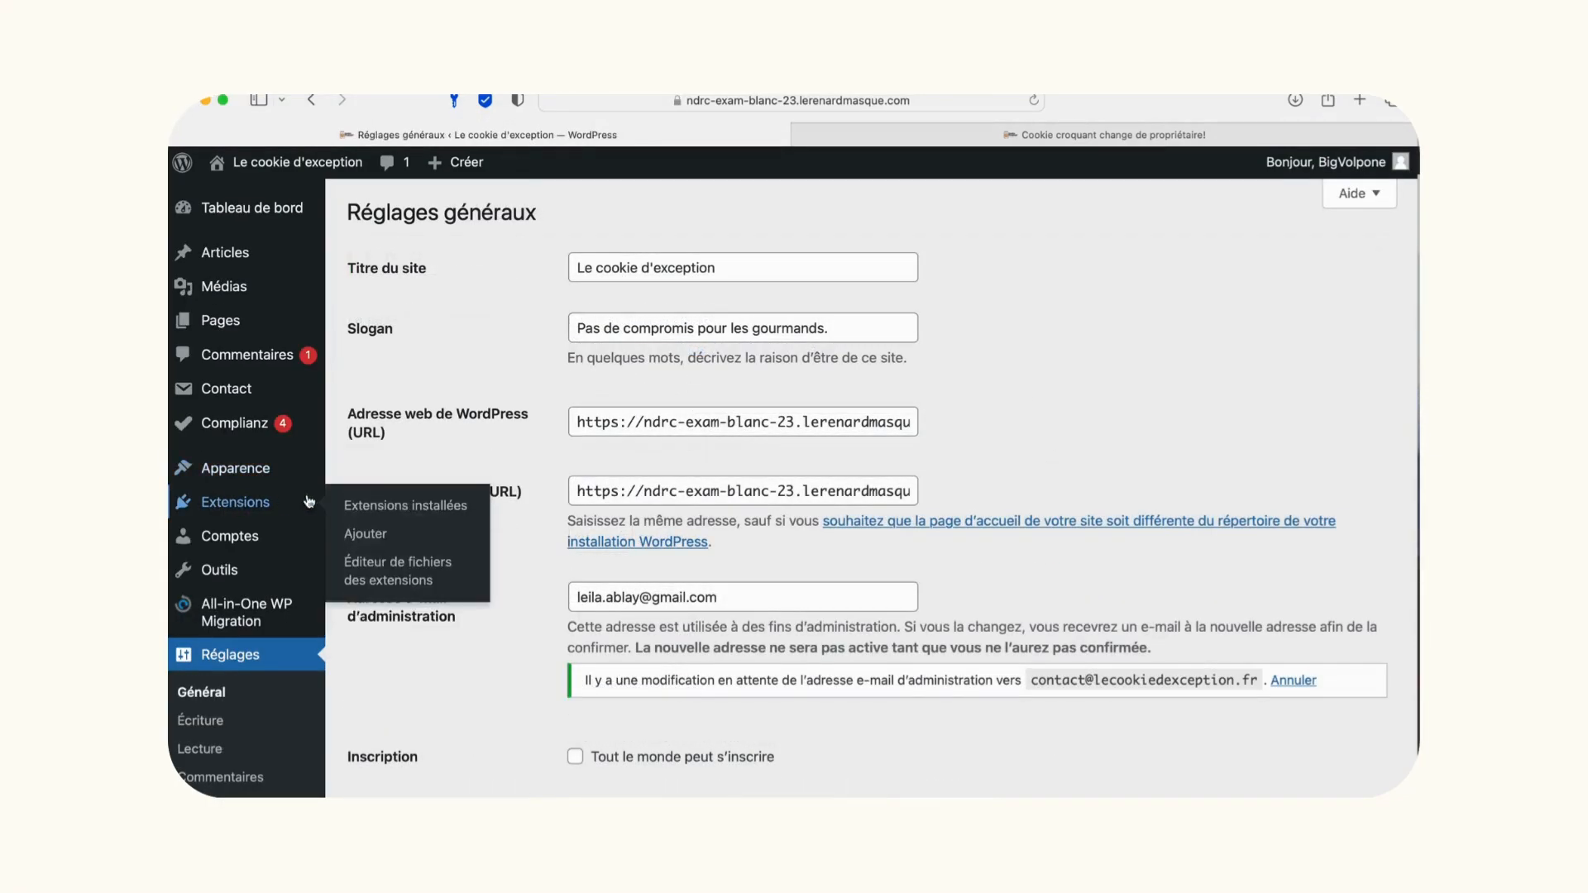
Search the plugins to add for "yoast" and activate Yoast SEO.
left_click(366, 538)
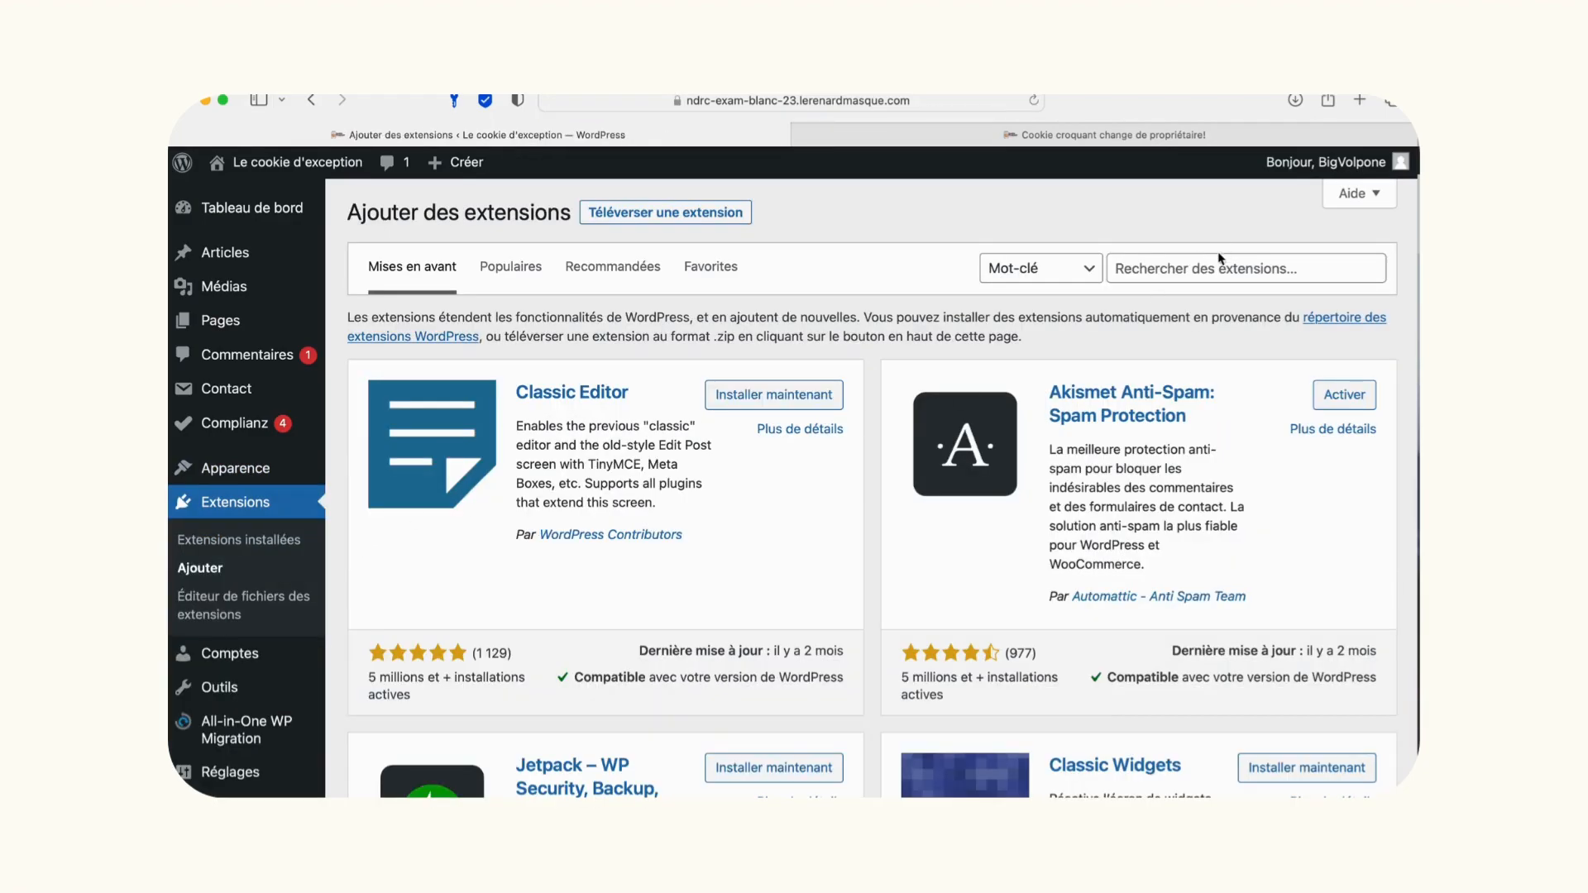
left_click(1218, 260)
type("yoast")
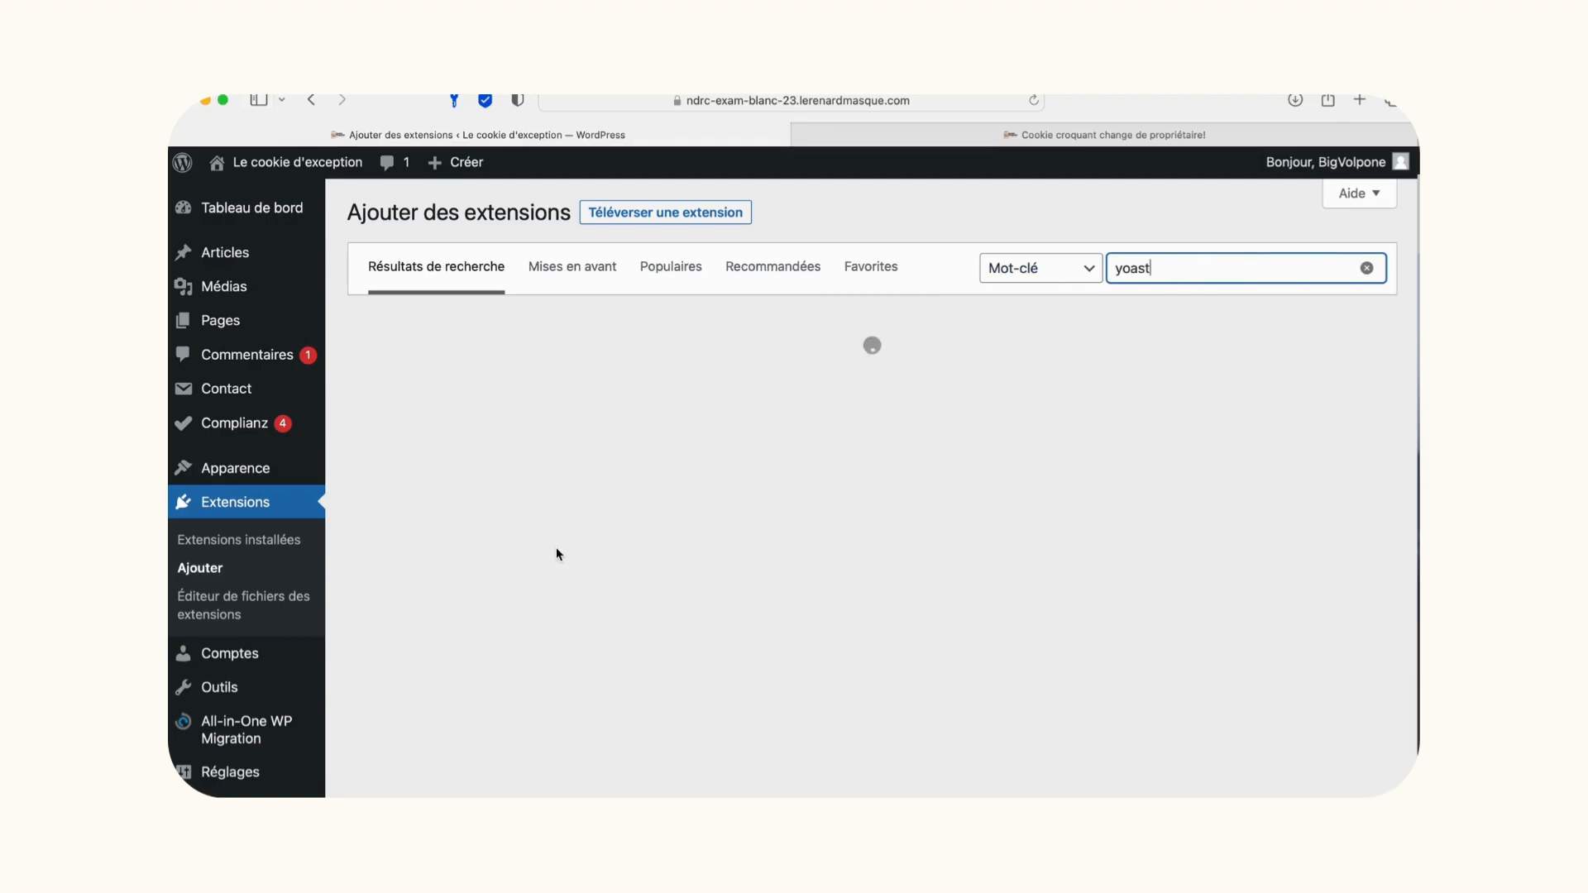
left_click(813, 381)
Open the Yoast SEO initial configuration and continue through its SEO data optimisation stage.
scroll(475, 654, "down", 10)
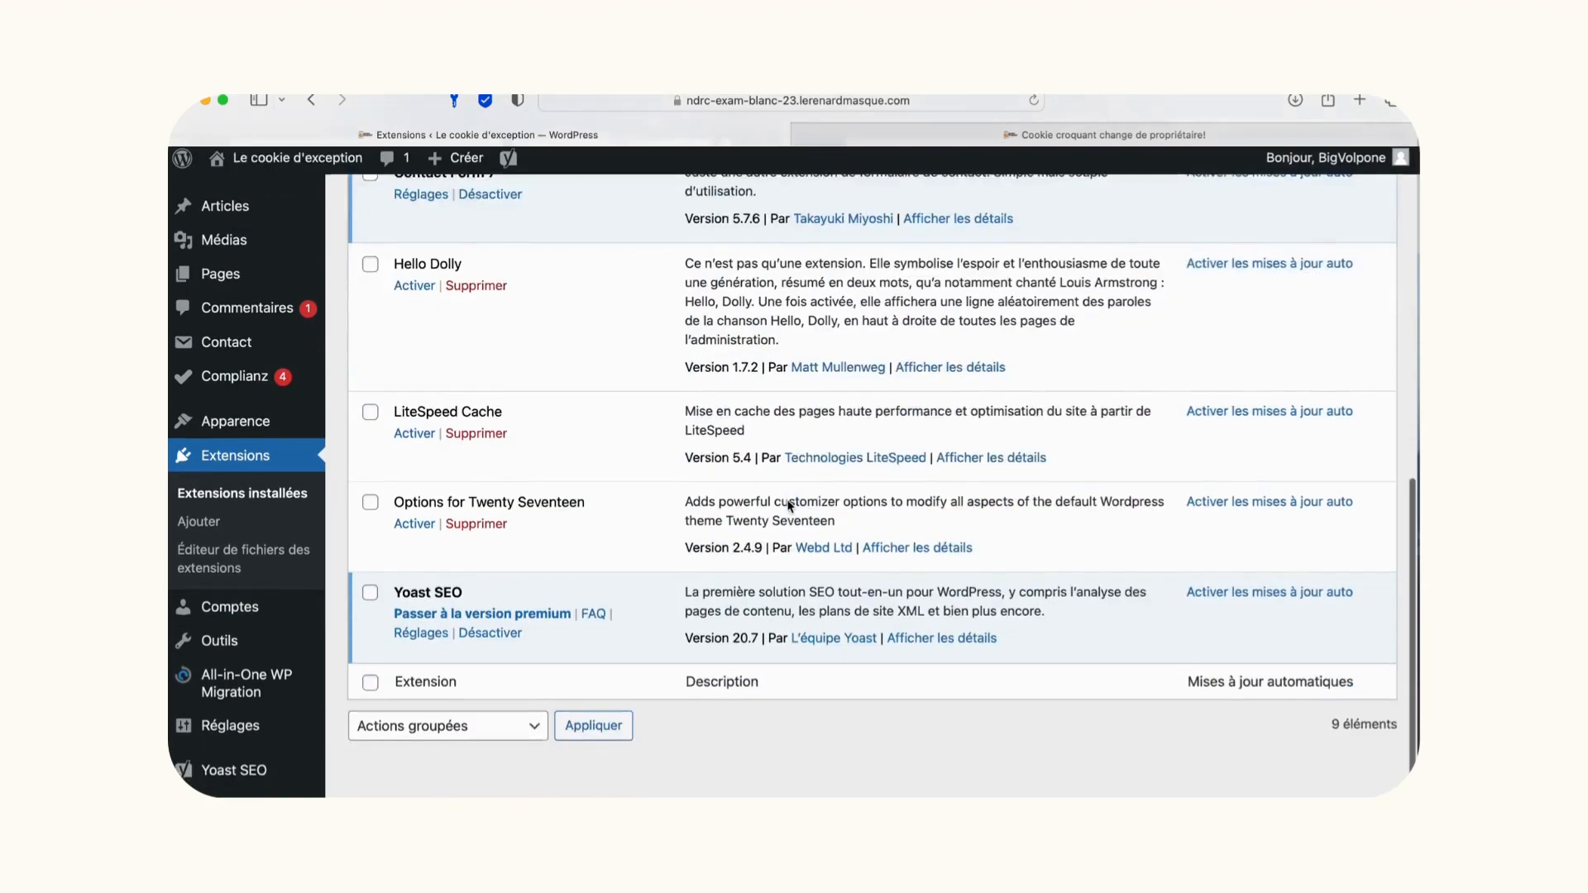
left_click(421, 638)
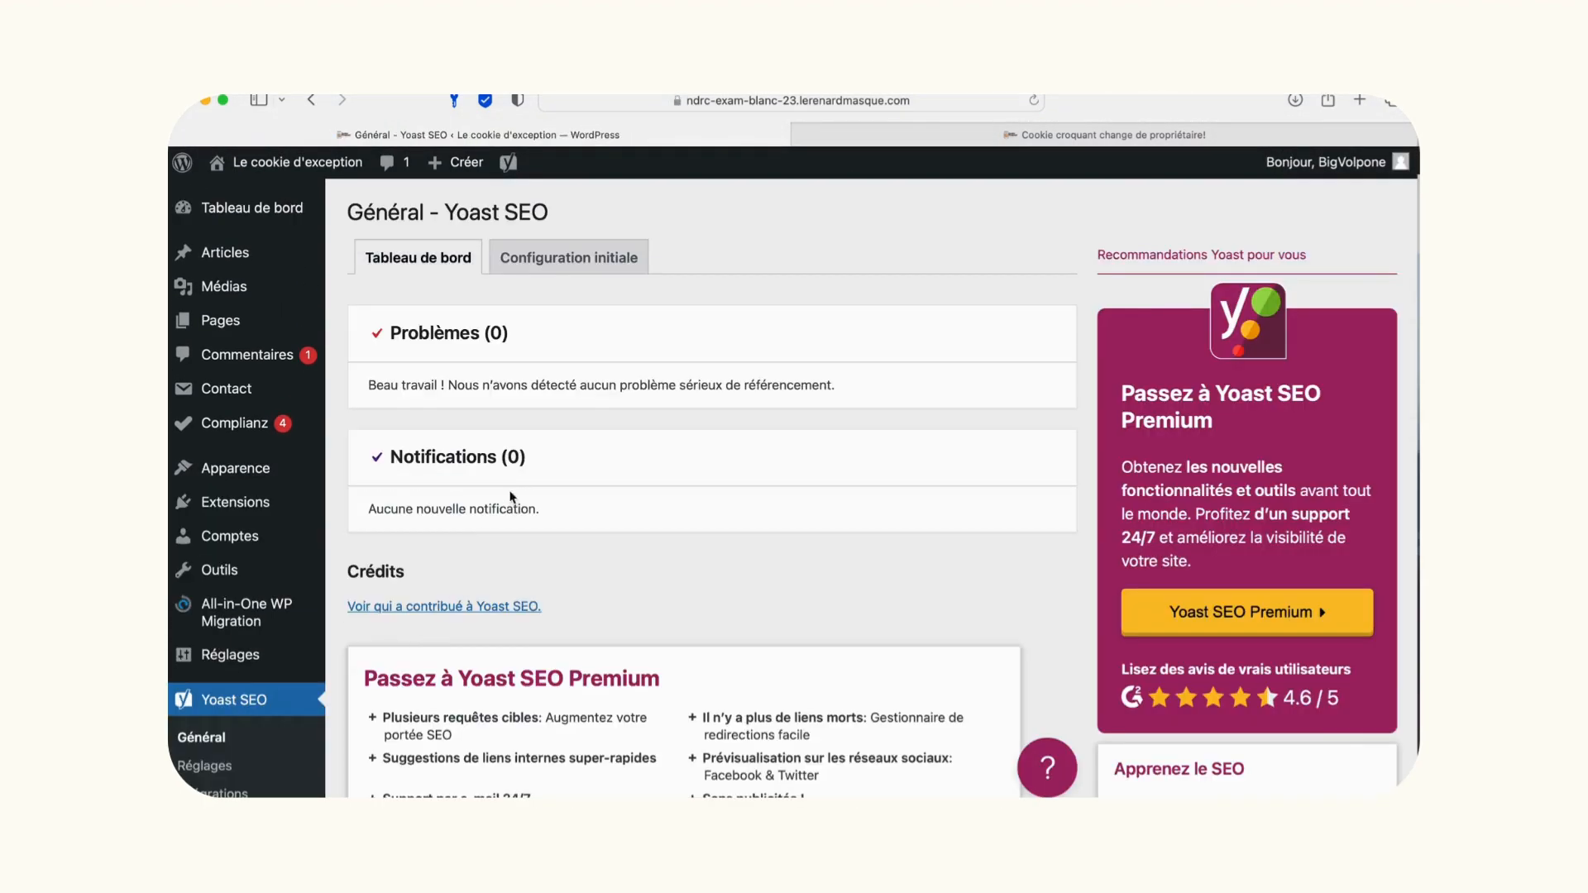
left_click(568, 262)
scroll(625, 506, "down", 1)
scroll(624, 506, "down", 1)
left_click(979, 426)
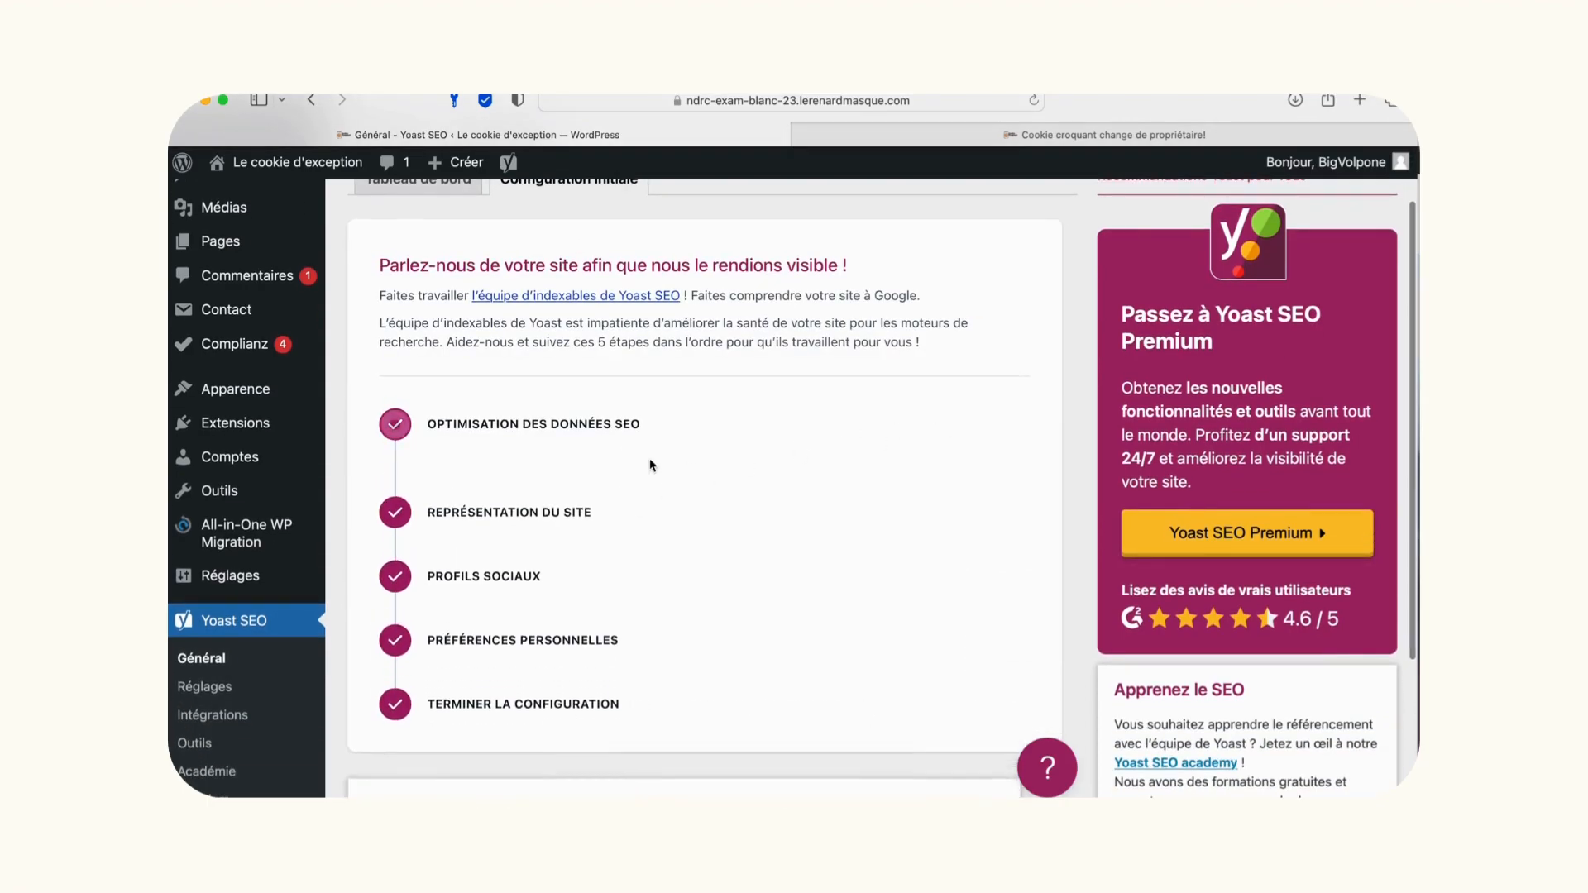
scroll(612, 616, "down", 5)
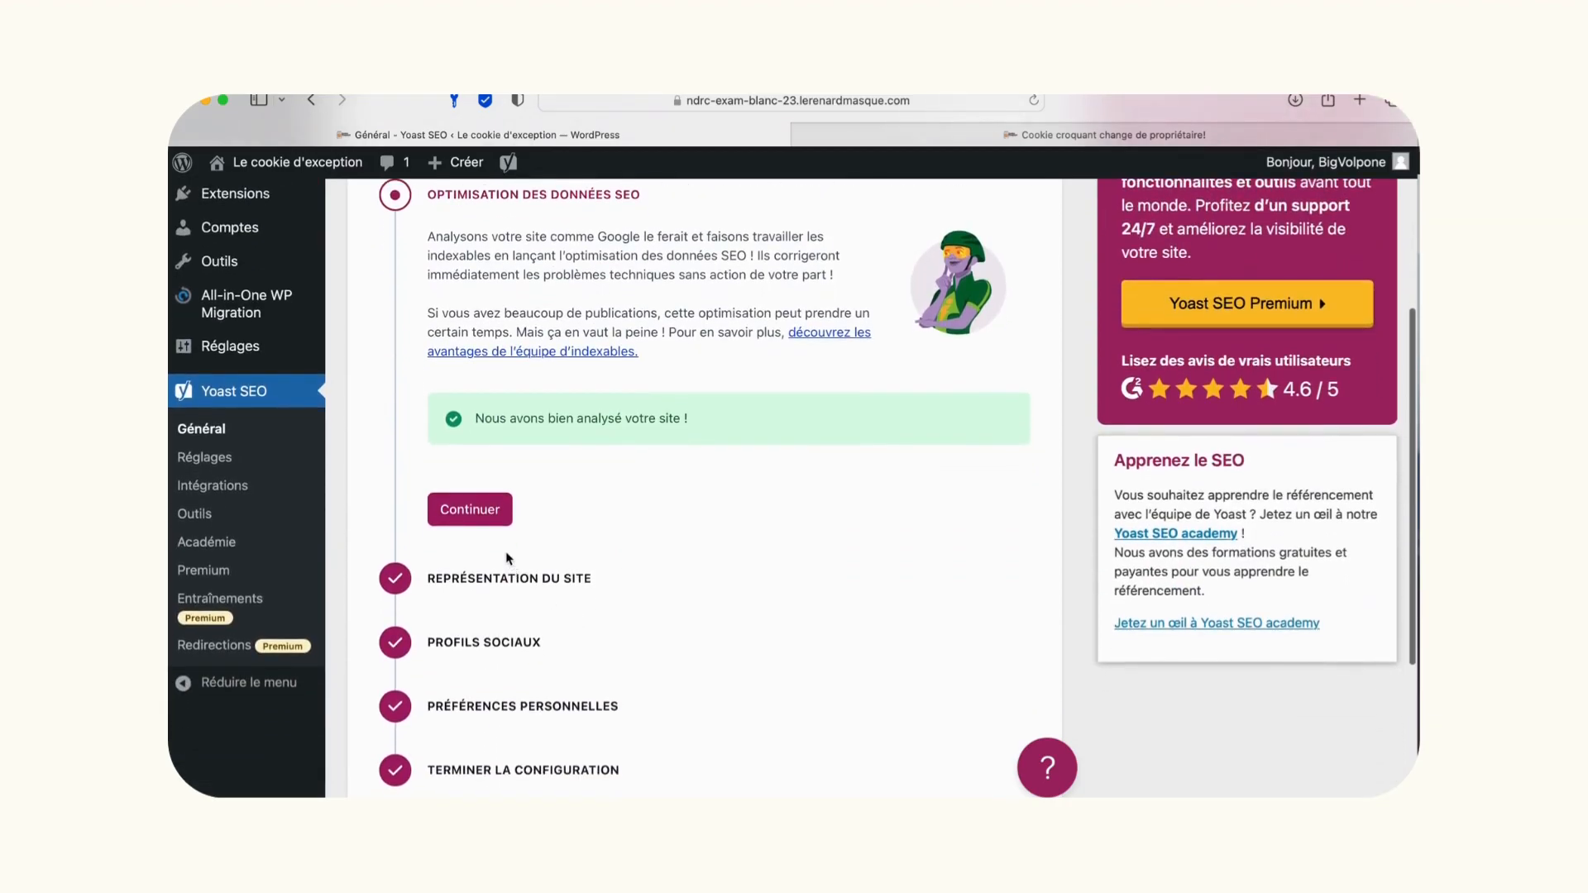
left_click(467, 510)
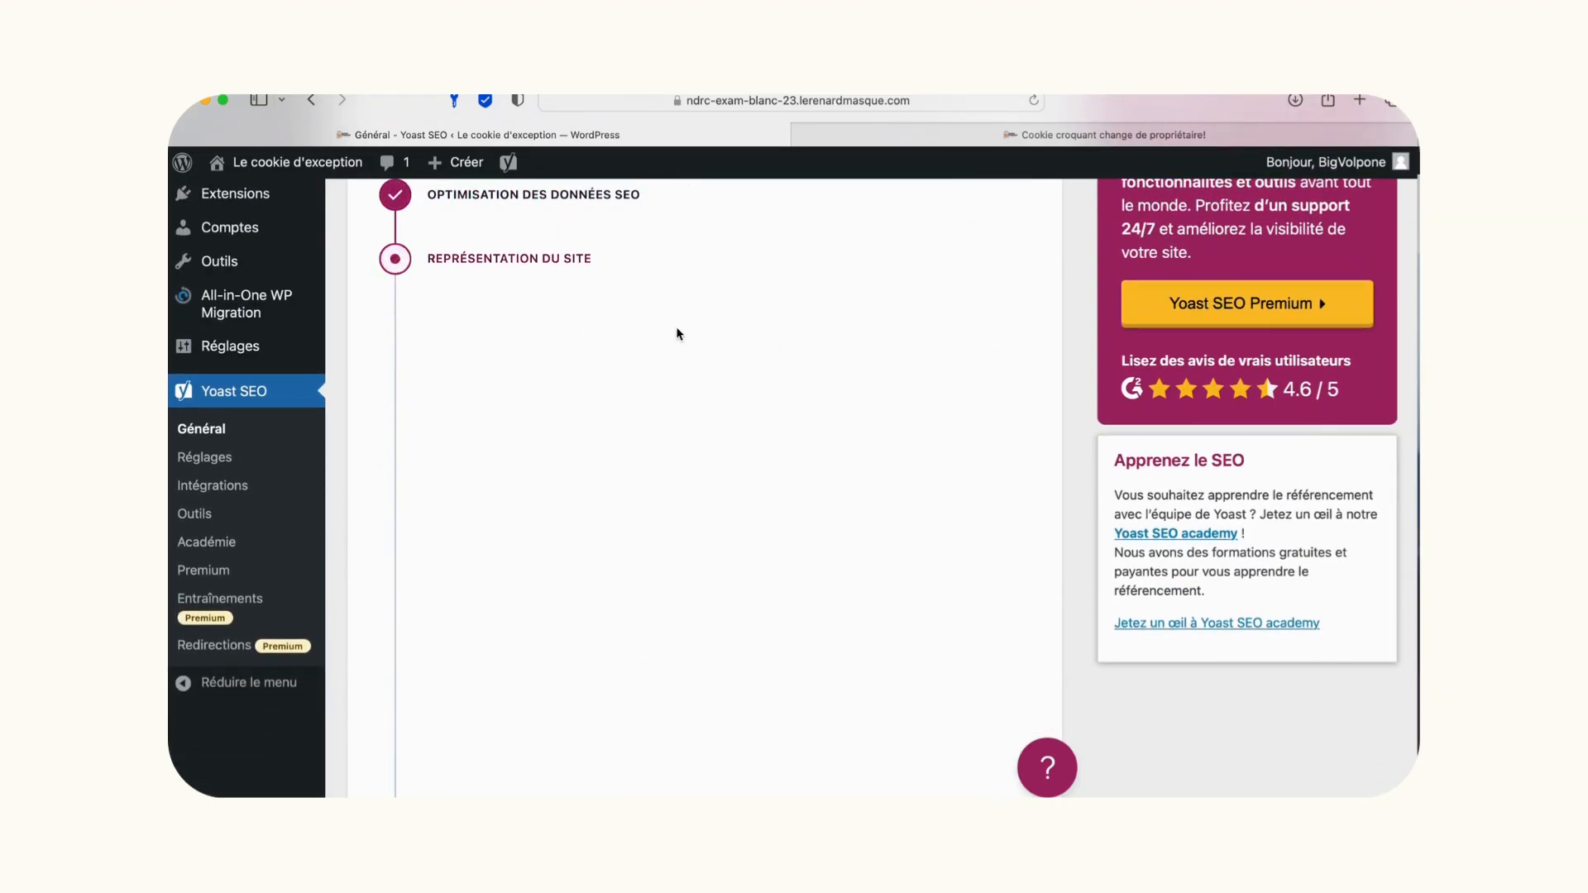
Set the site representation to Entité, check the website name, entity name and logo, and save.
left_click(592, 426)
left_click(593, 460)
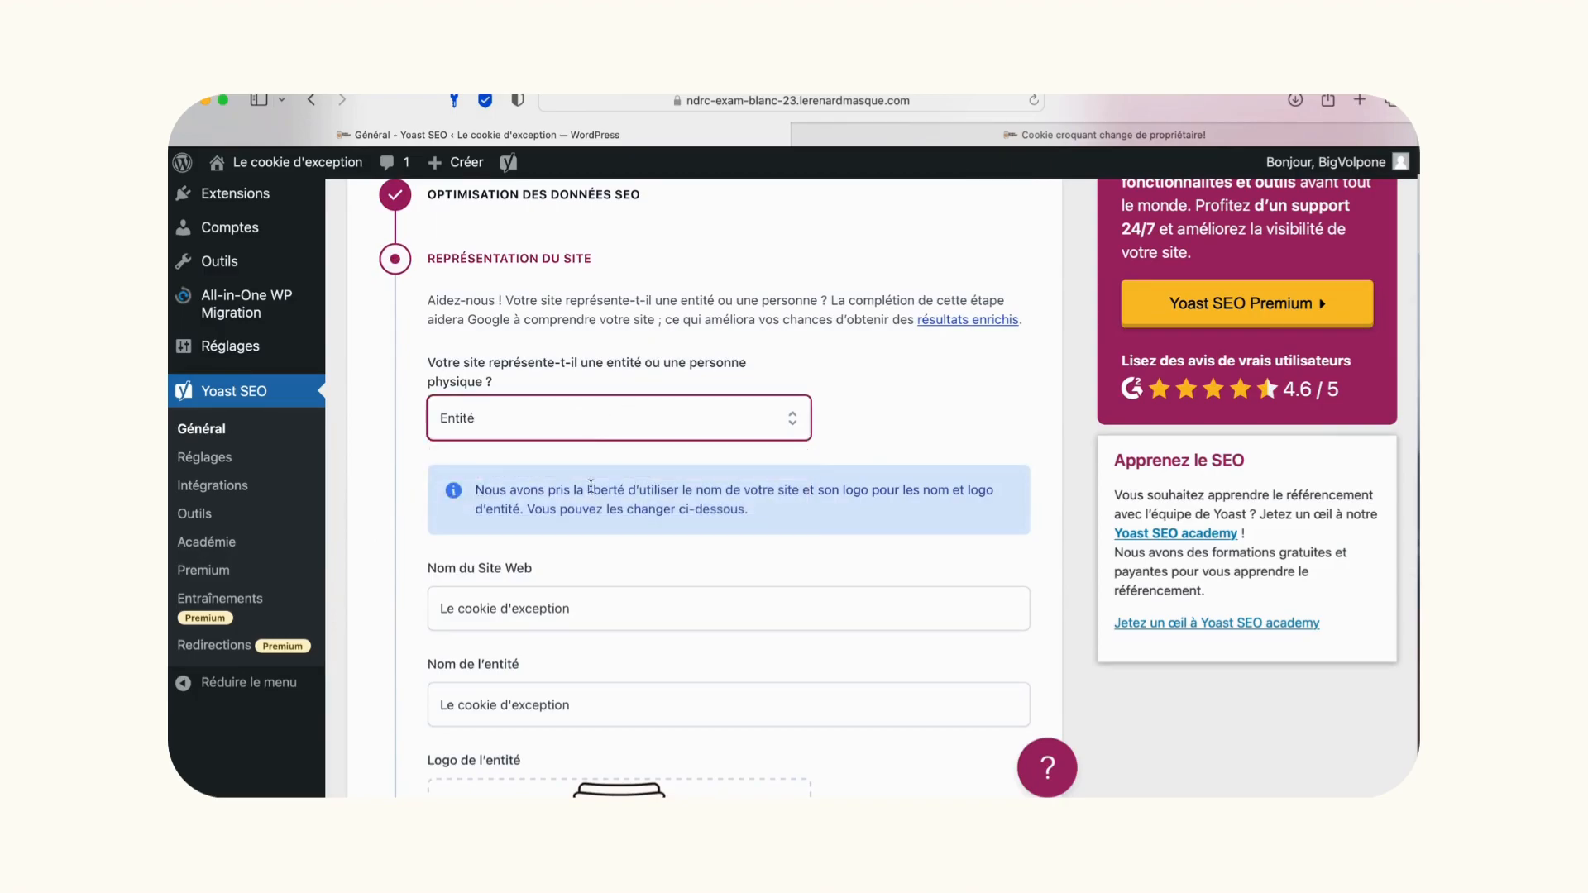
left_click(603, 616)
scroll(602, 616, "down", 5)
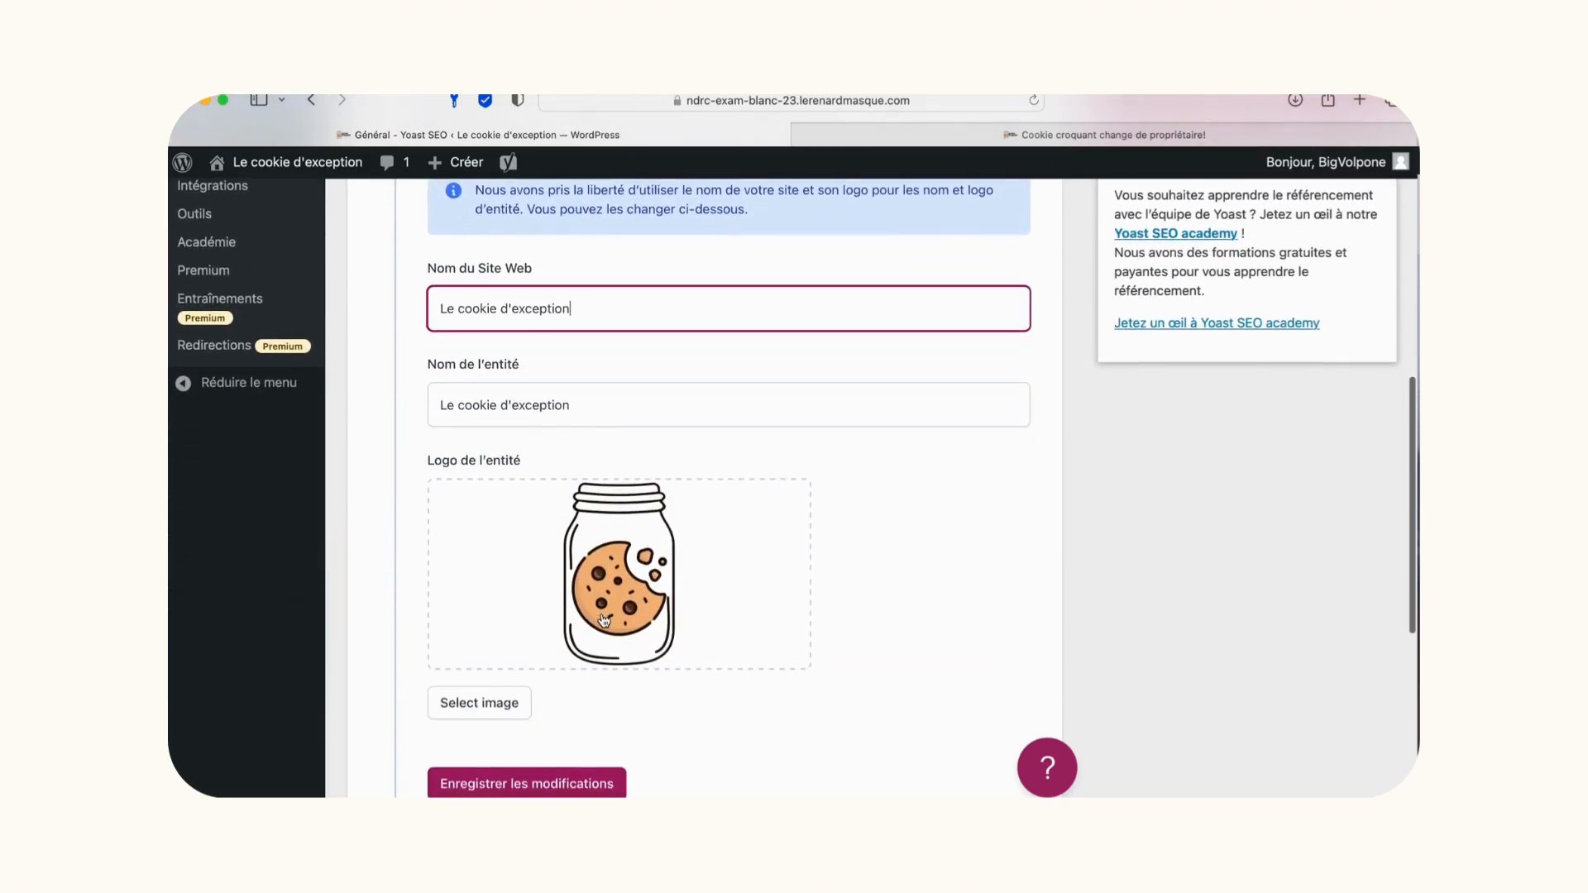
scroll(654, 629, "down", 3)
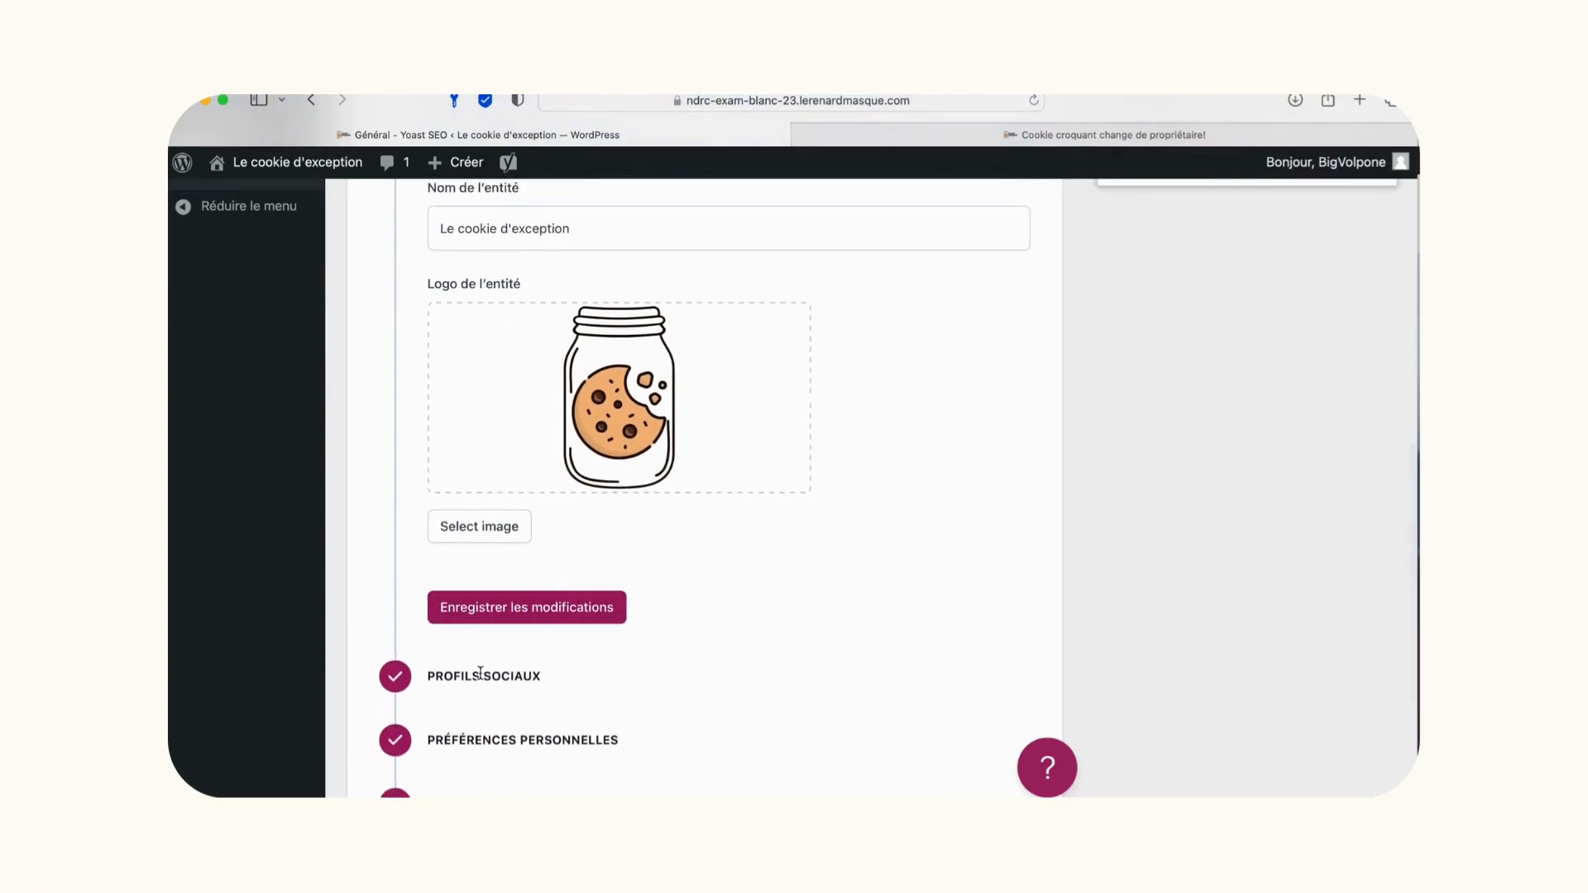
left_click(453, 606)
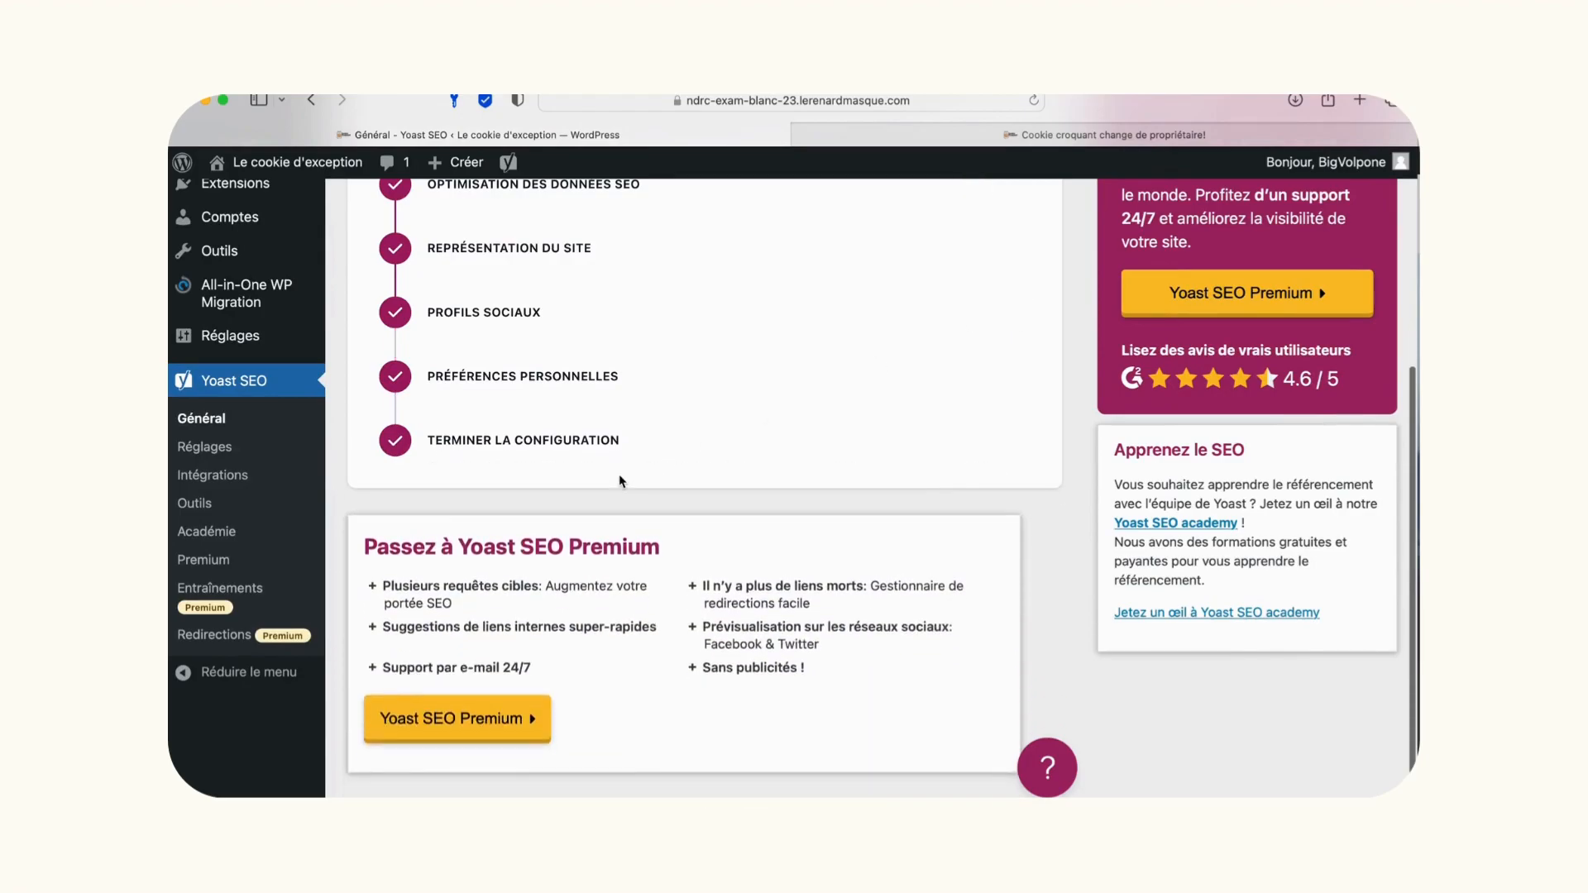
Save the social profiles stage with the Facebook and Twitter fields left empty.
left_click(545, 446)
left_click(528, 527)
scroll(497, 643, "down", 3)
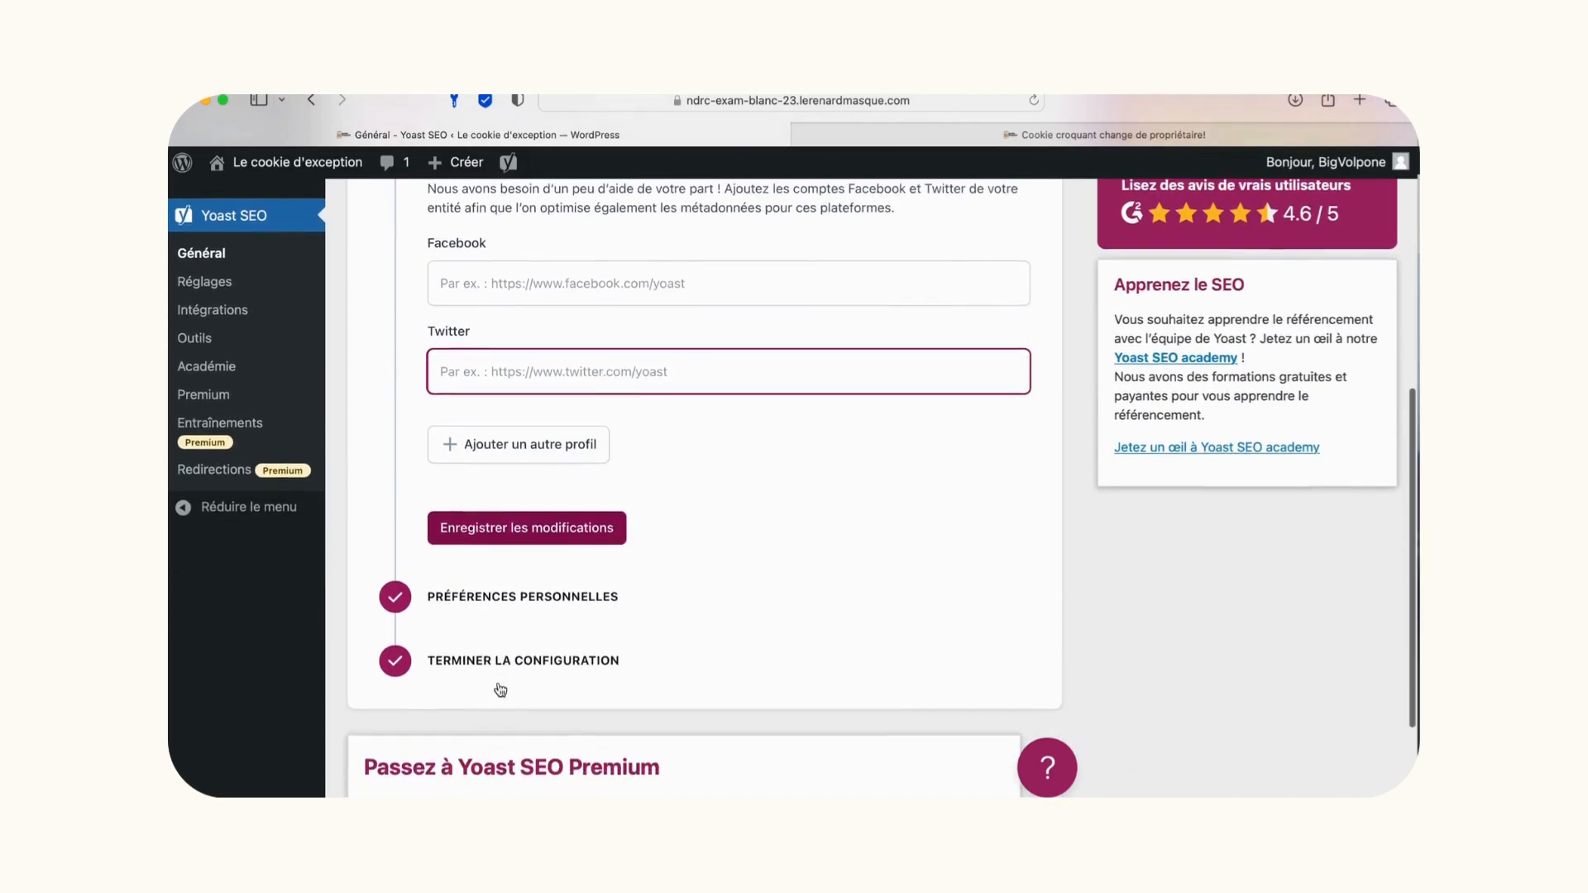
left_click(505, 534)
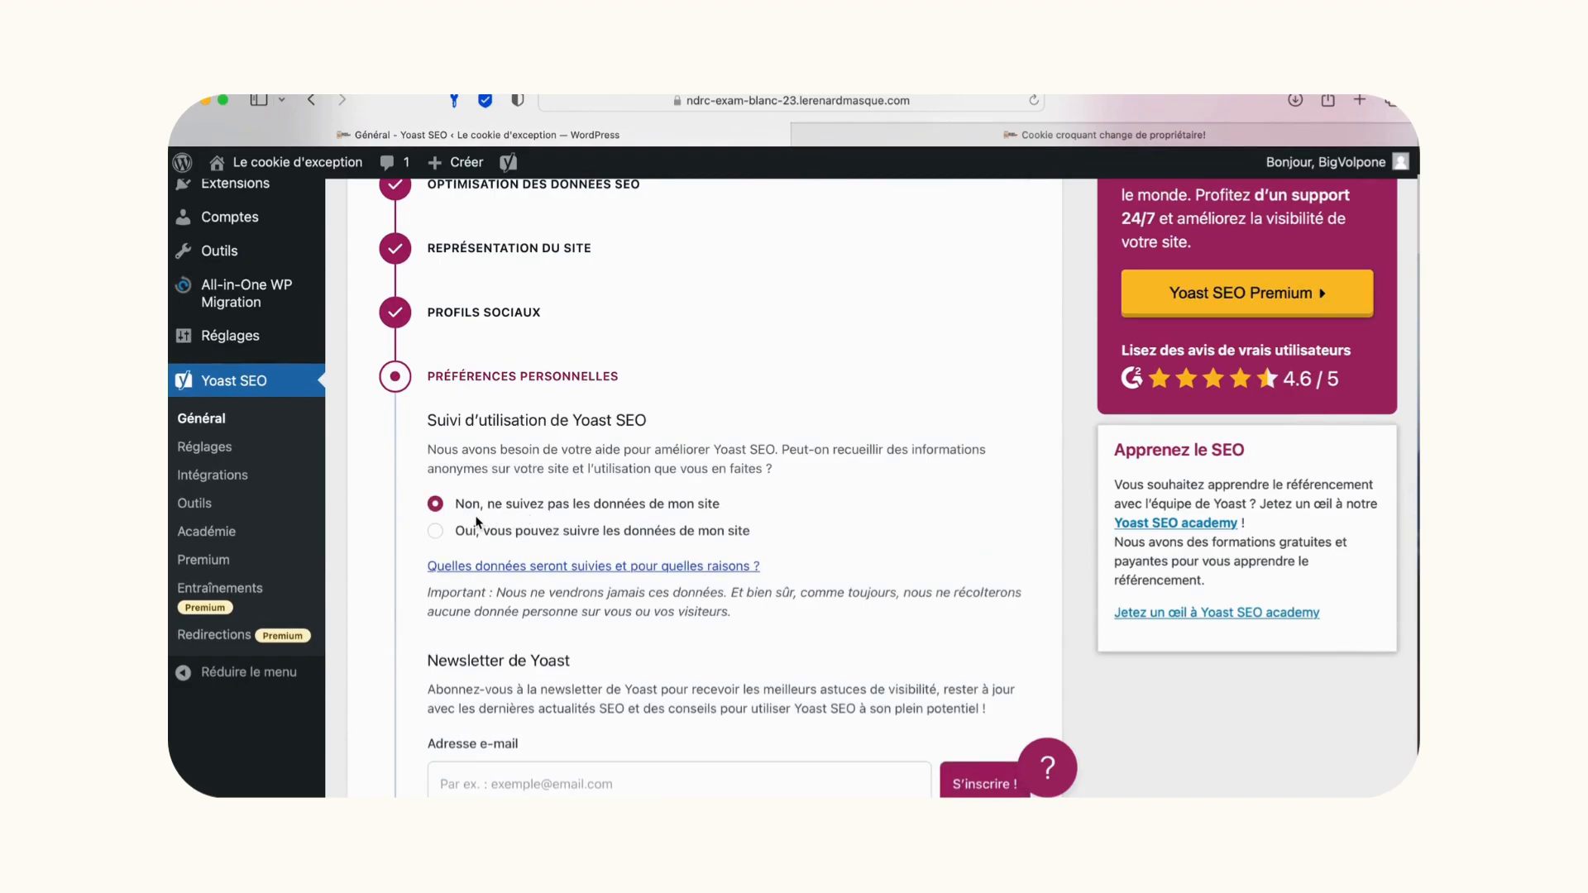
Save the personal preferences with Yoast usage tracking declined and no newsletter e-mail entered.
scroll(659, 519, "down", 3)
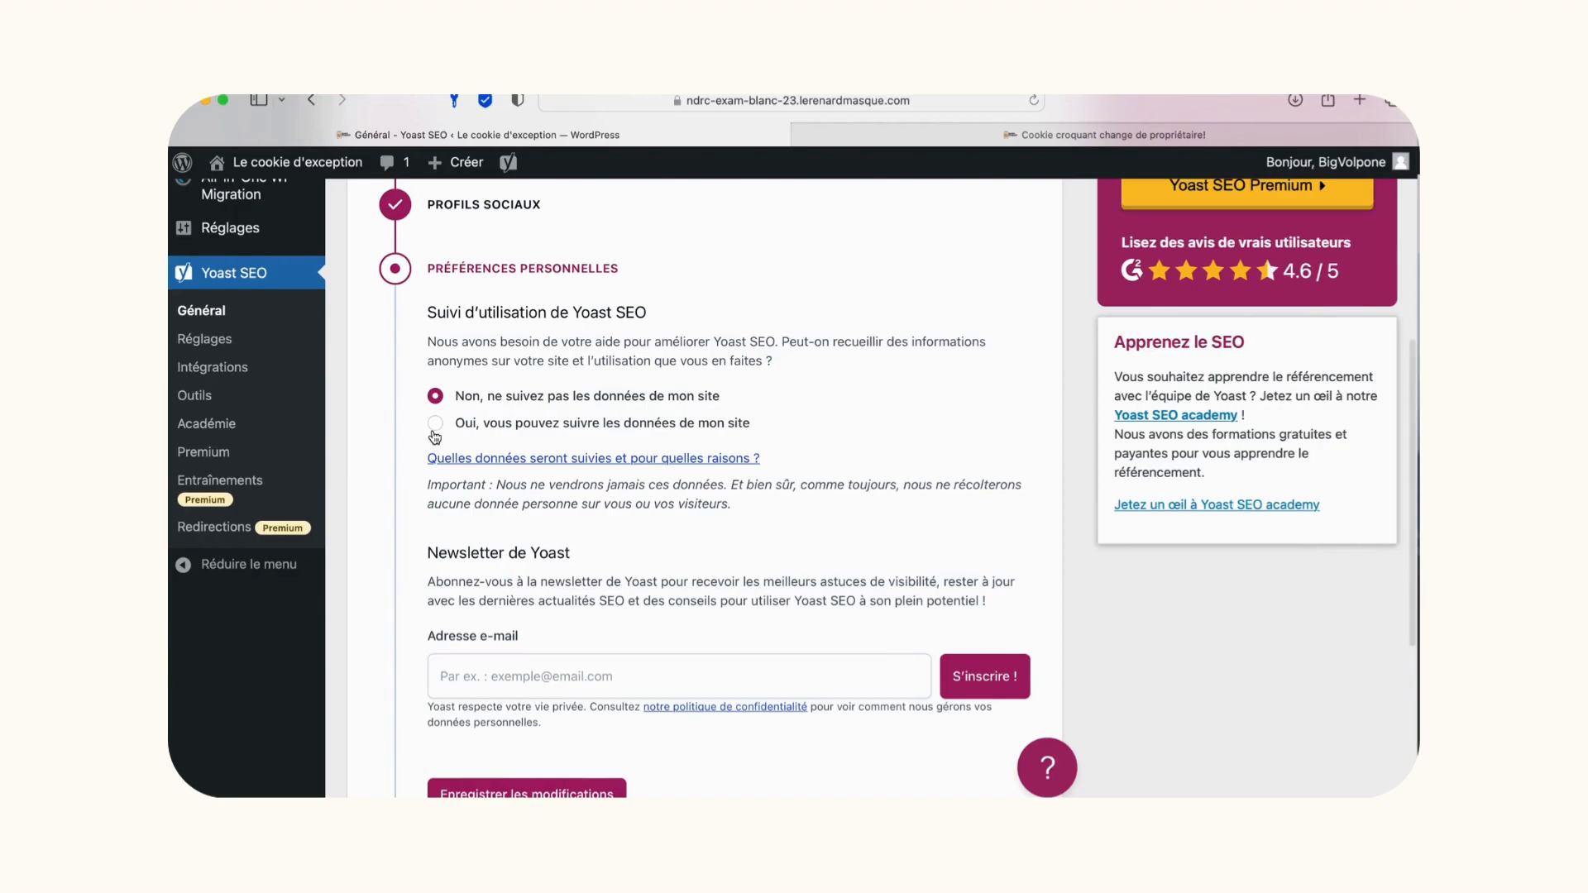
scroll(532, 570, "down", 8)
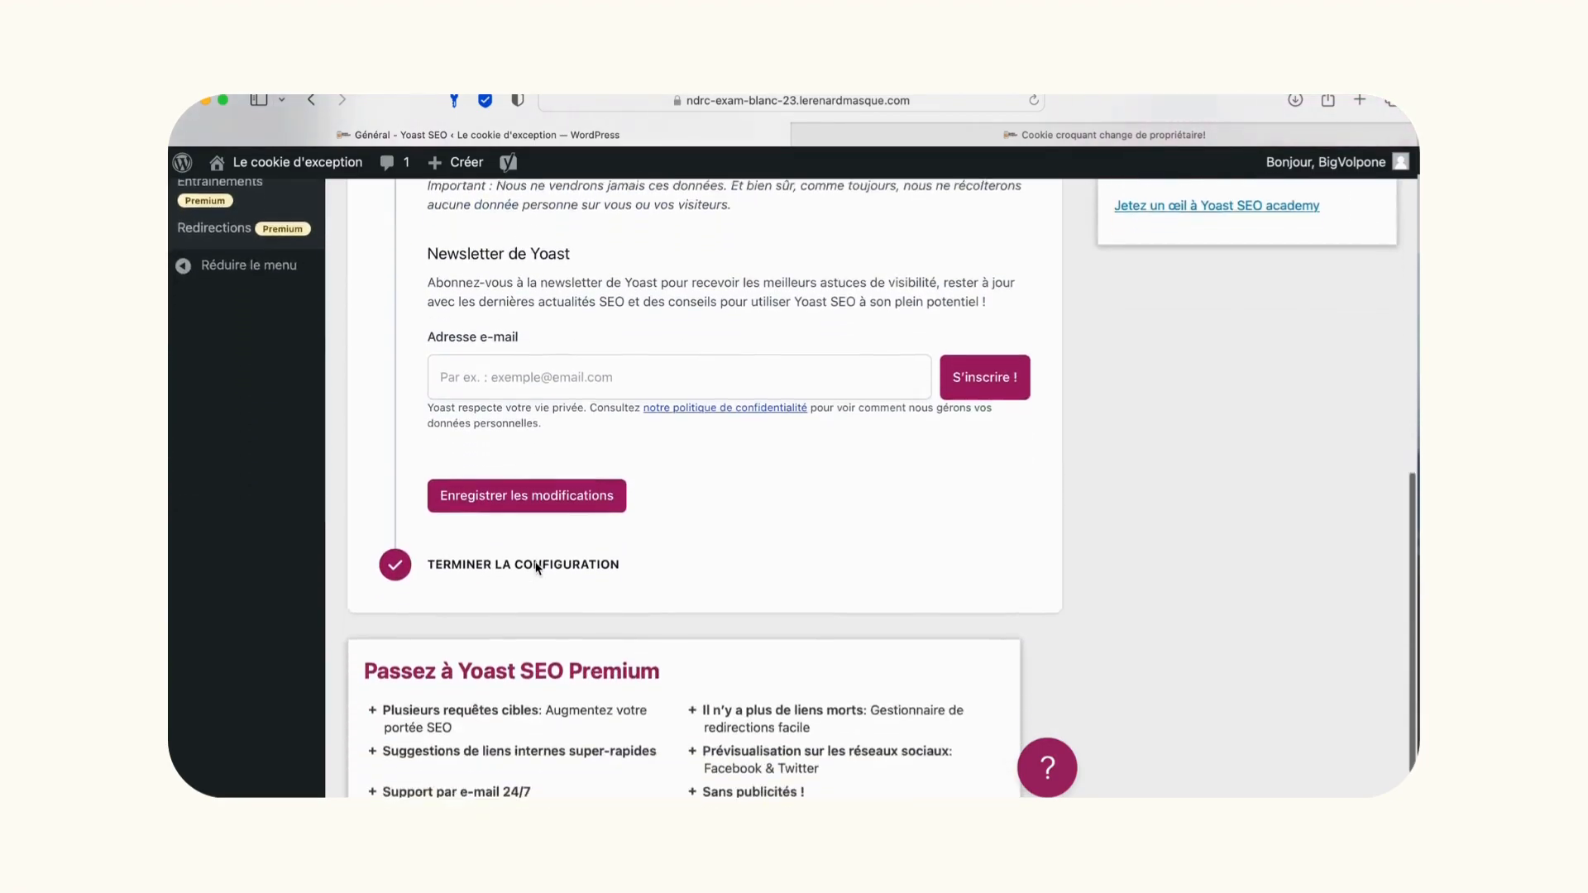
left_click(495, 458)
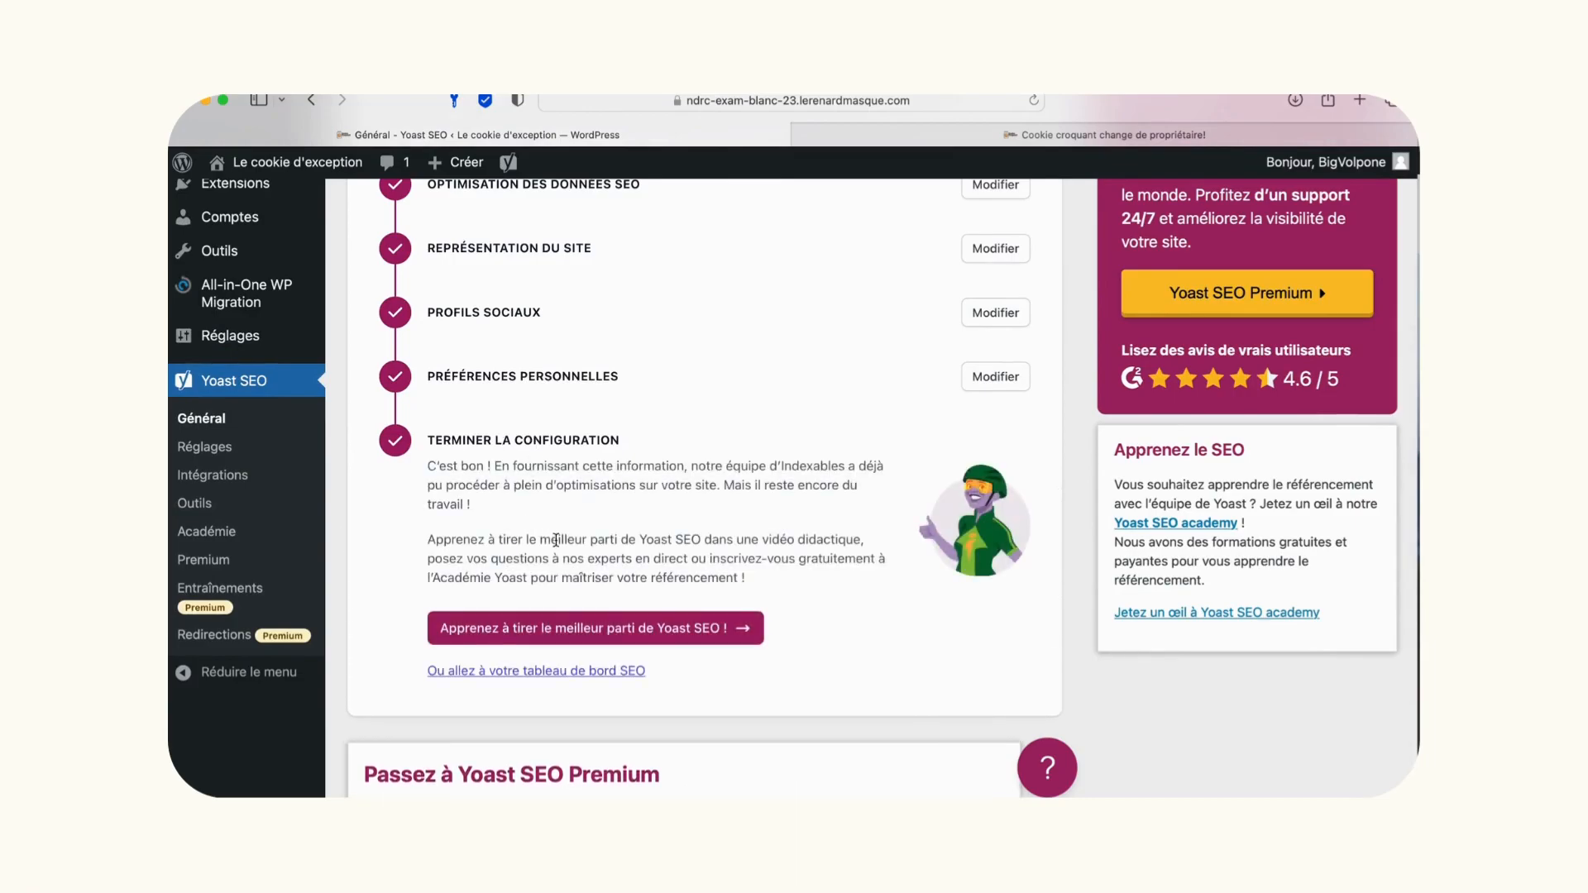
Review the completed initial configuration, then return to the Yoast SEO dashboard to check its problems and notifications.
scroll(554, 539, "down", 4)
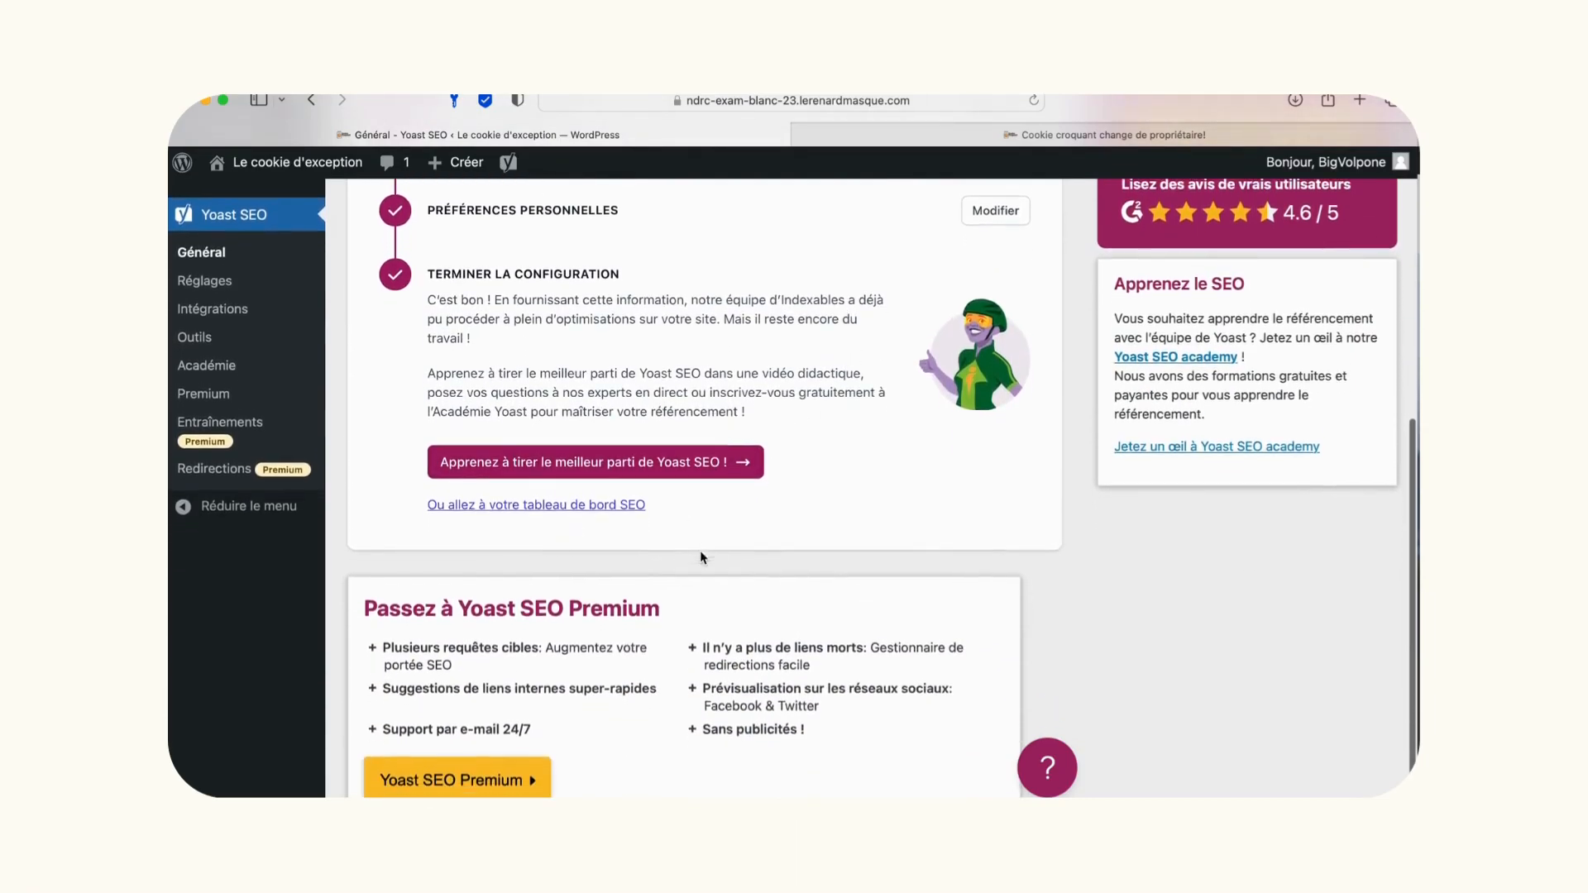
scroll(700, 549, "up", 10)
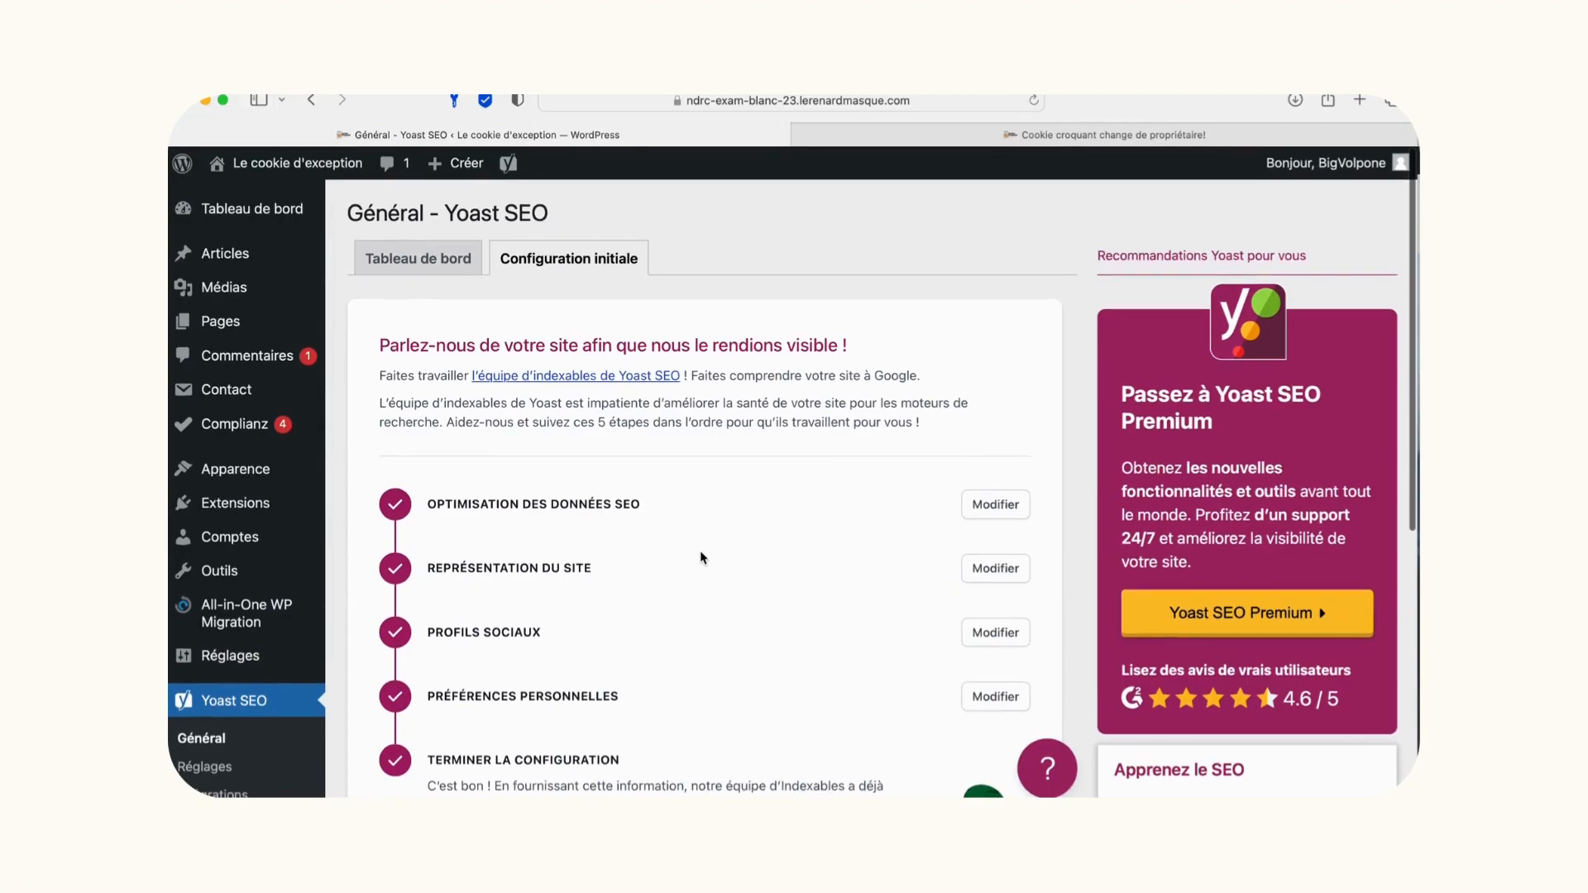
left_click(437, 257)
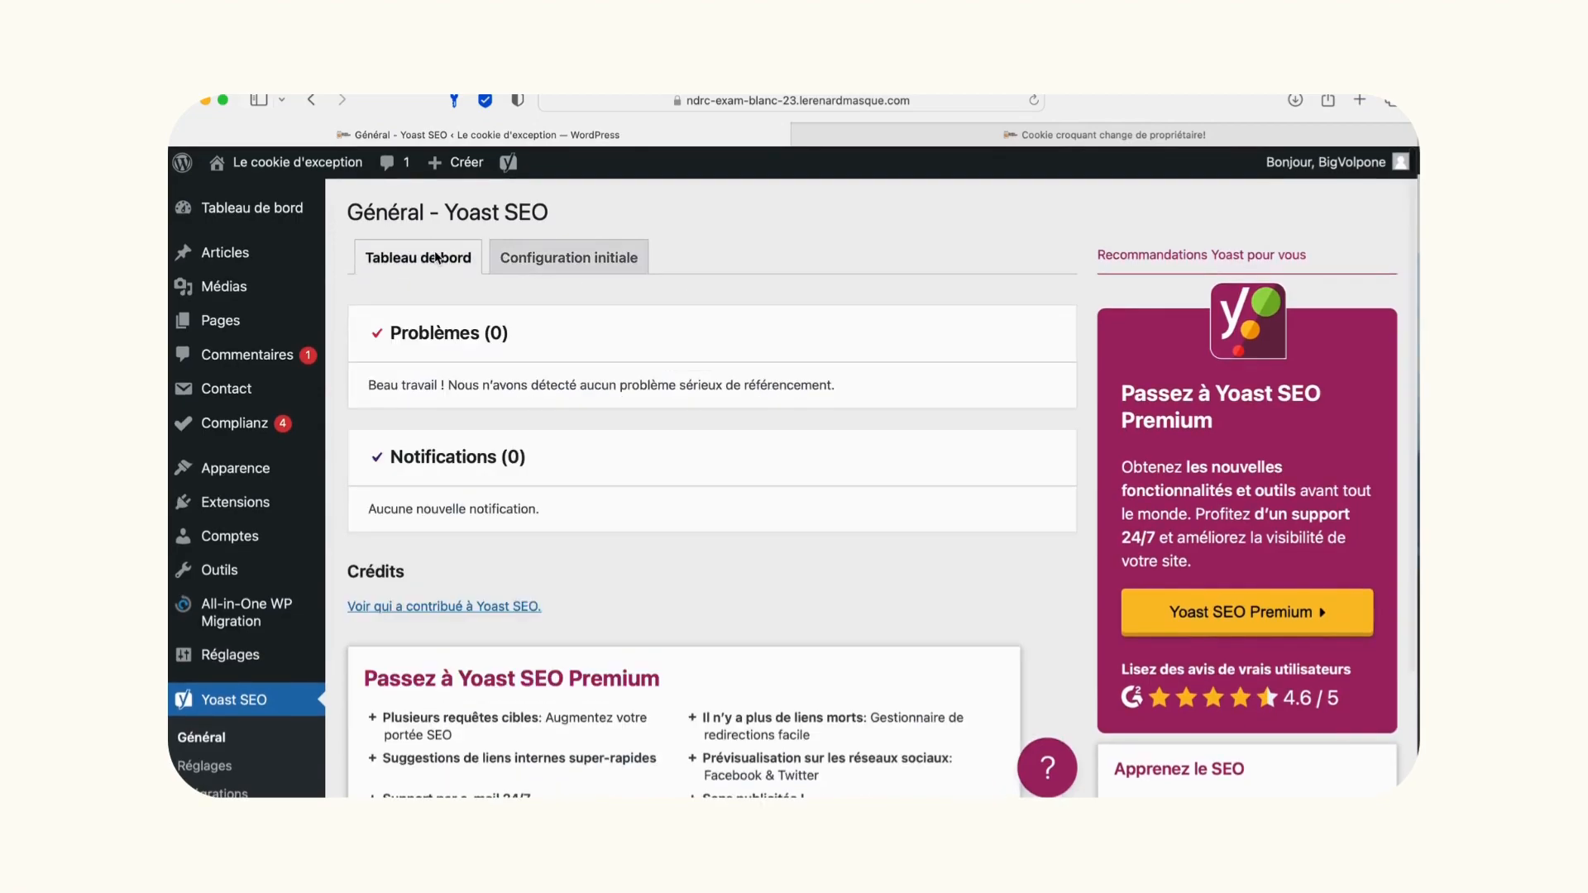
scroll(558, 624, "down", 5)
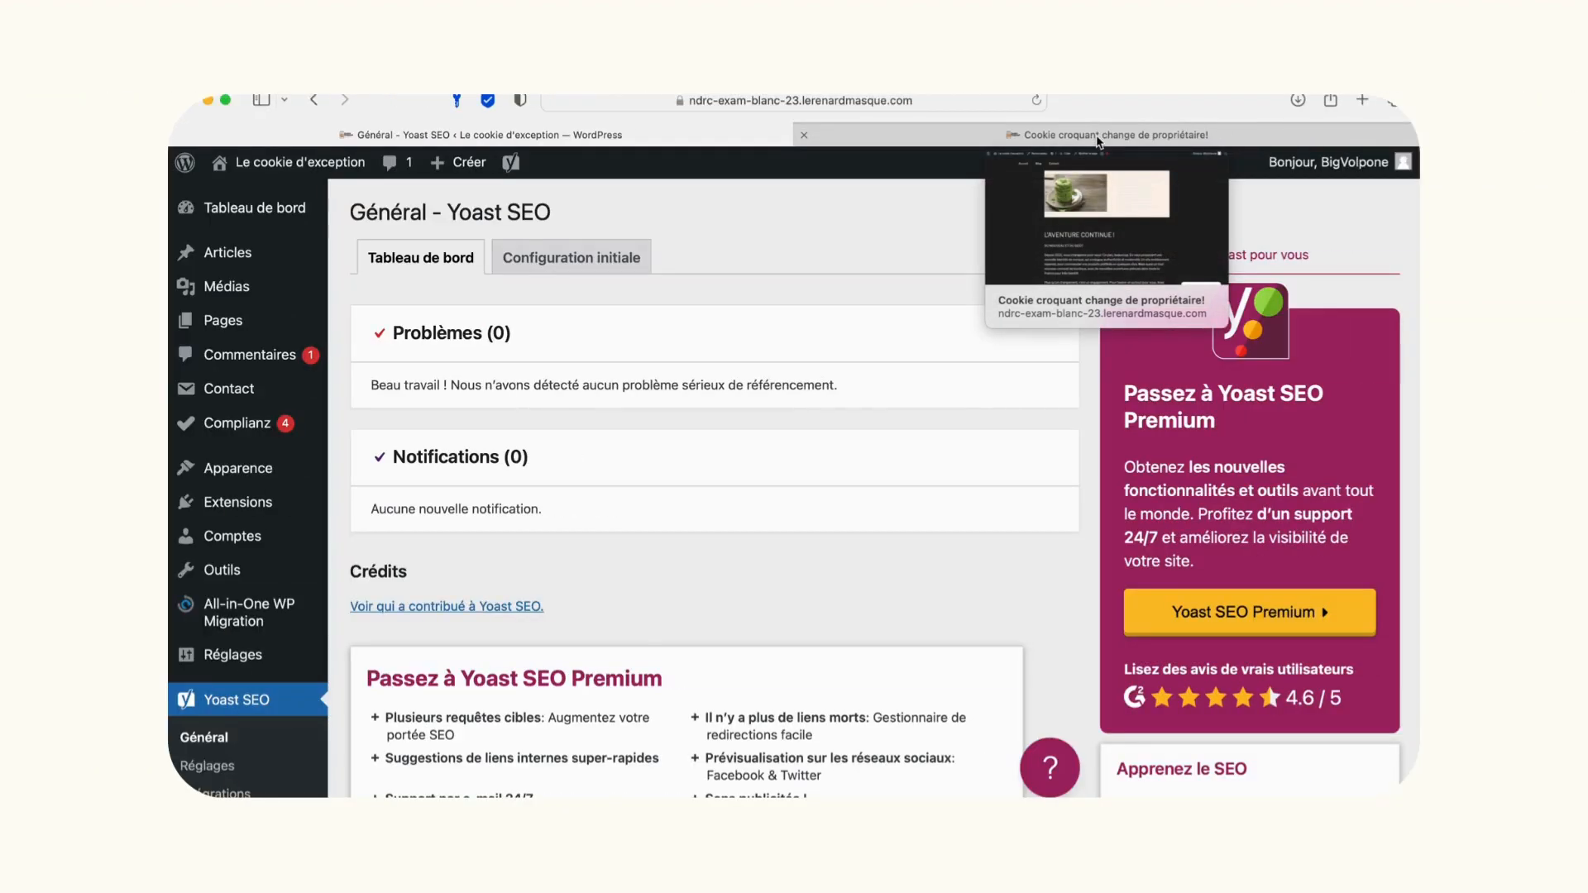
Check the live site's navigation menu, and create and publish a new page titled Nouveautés.
left_click(1098, 139)
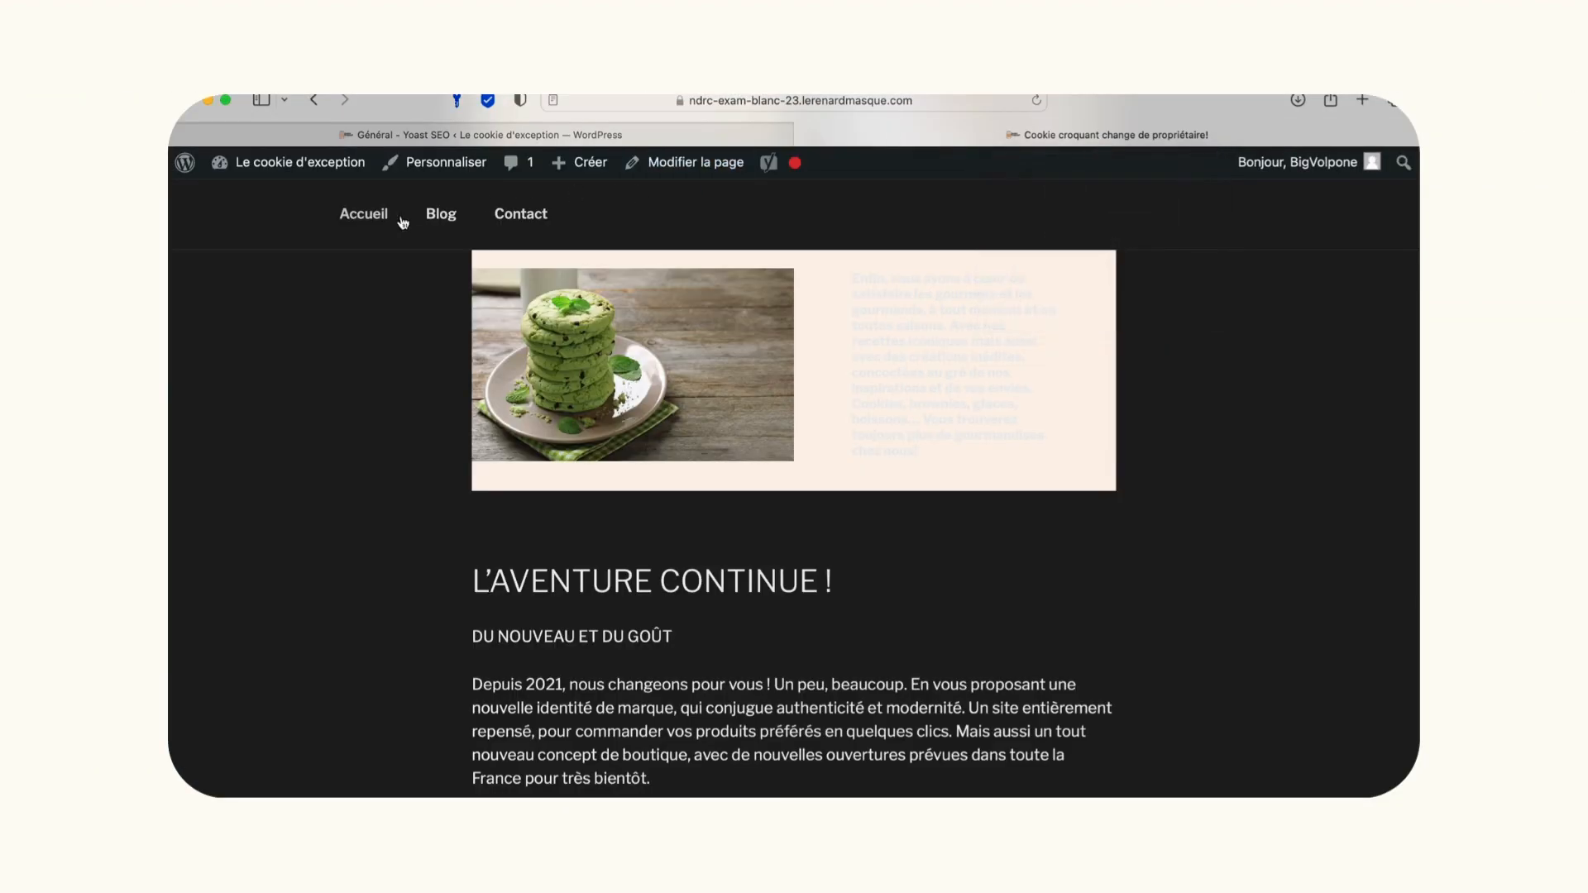
left_click(594, 135)
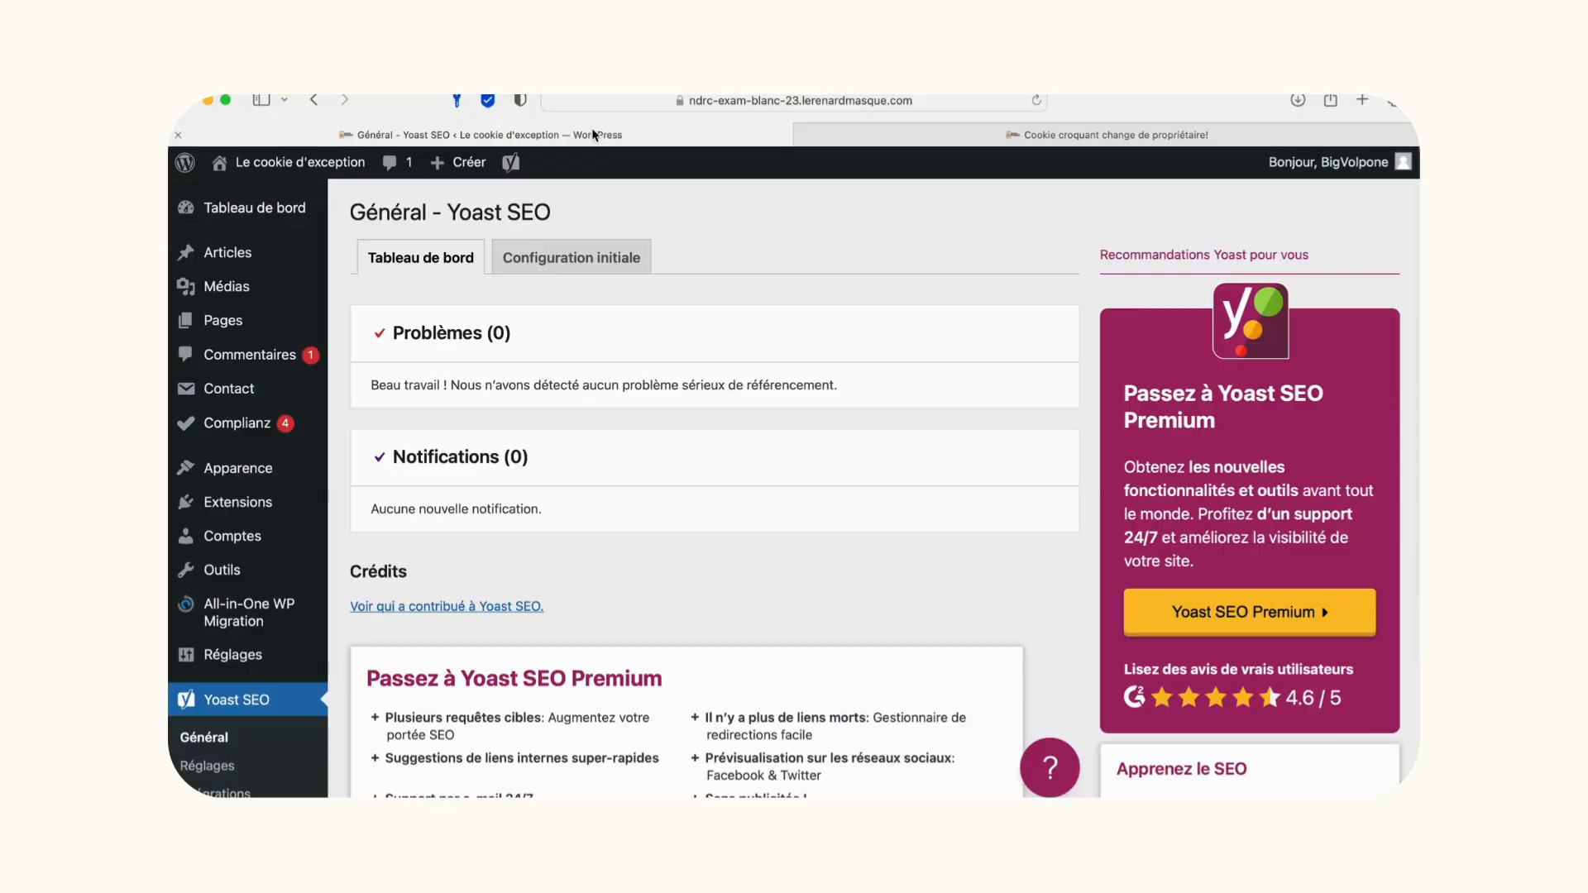
mouse_move(263, 329)
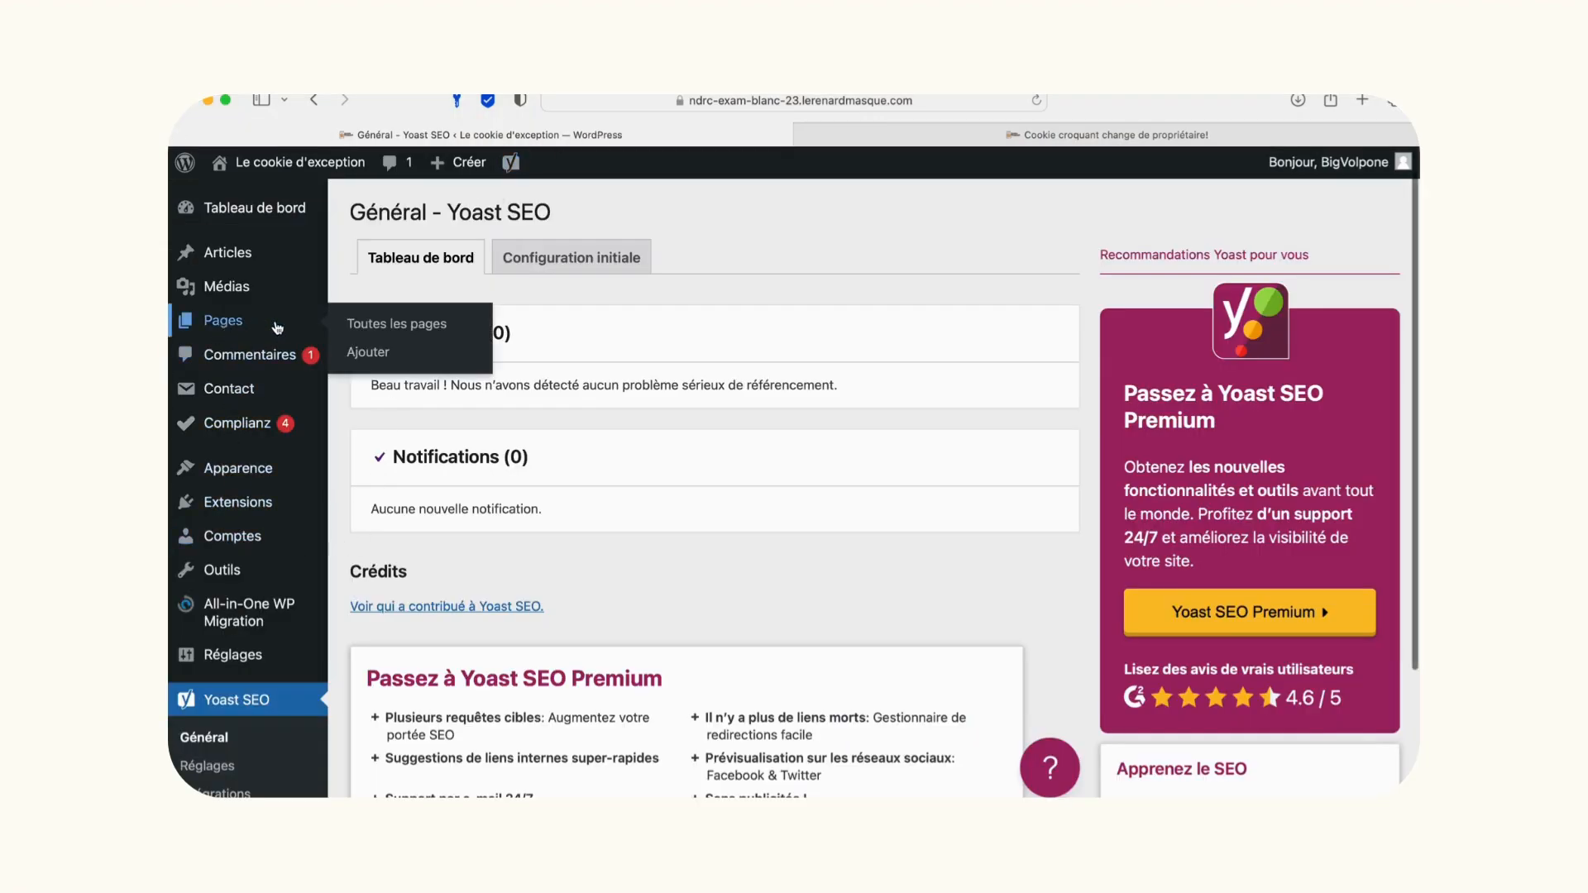
left_click(371, 353)
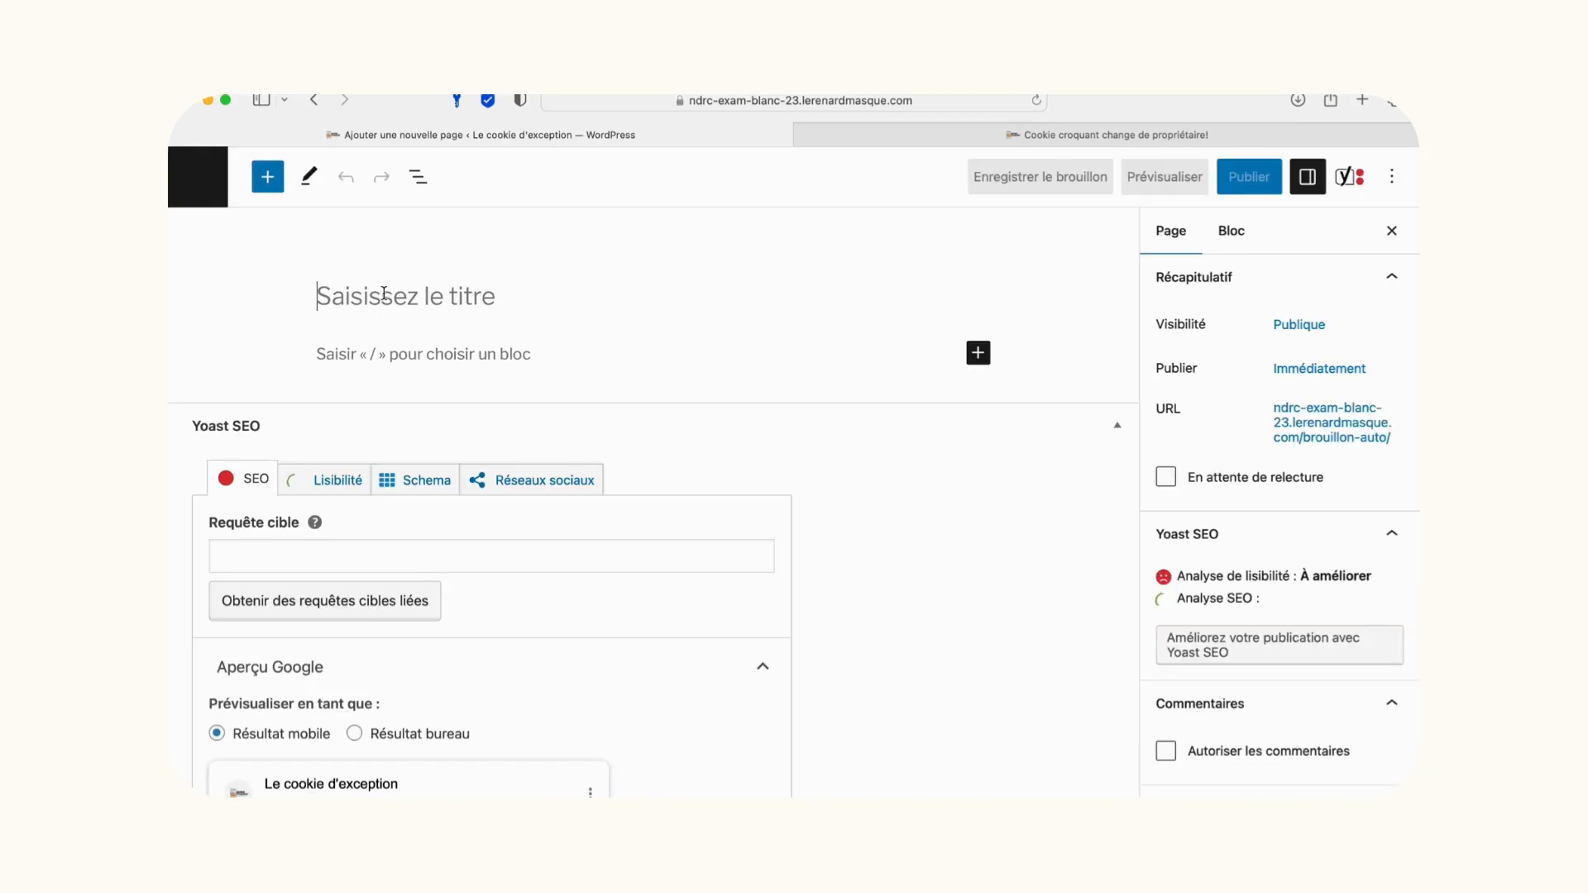
type("Nouveautés")
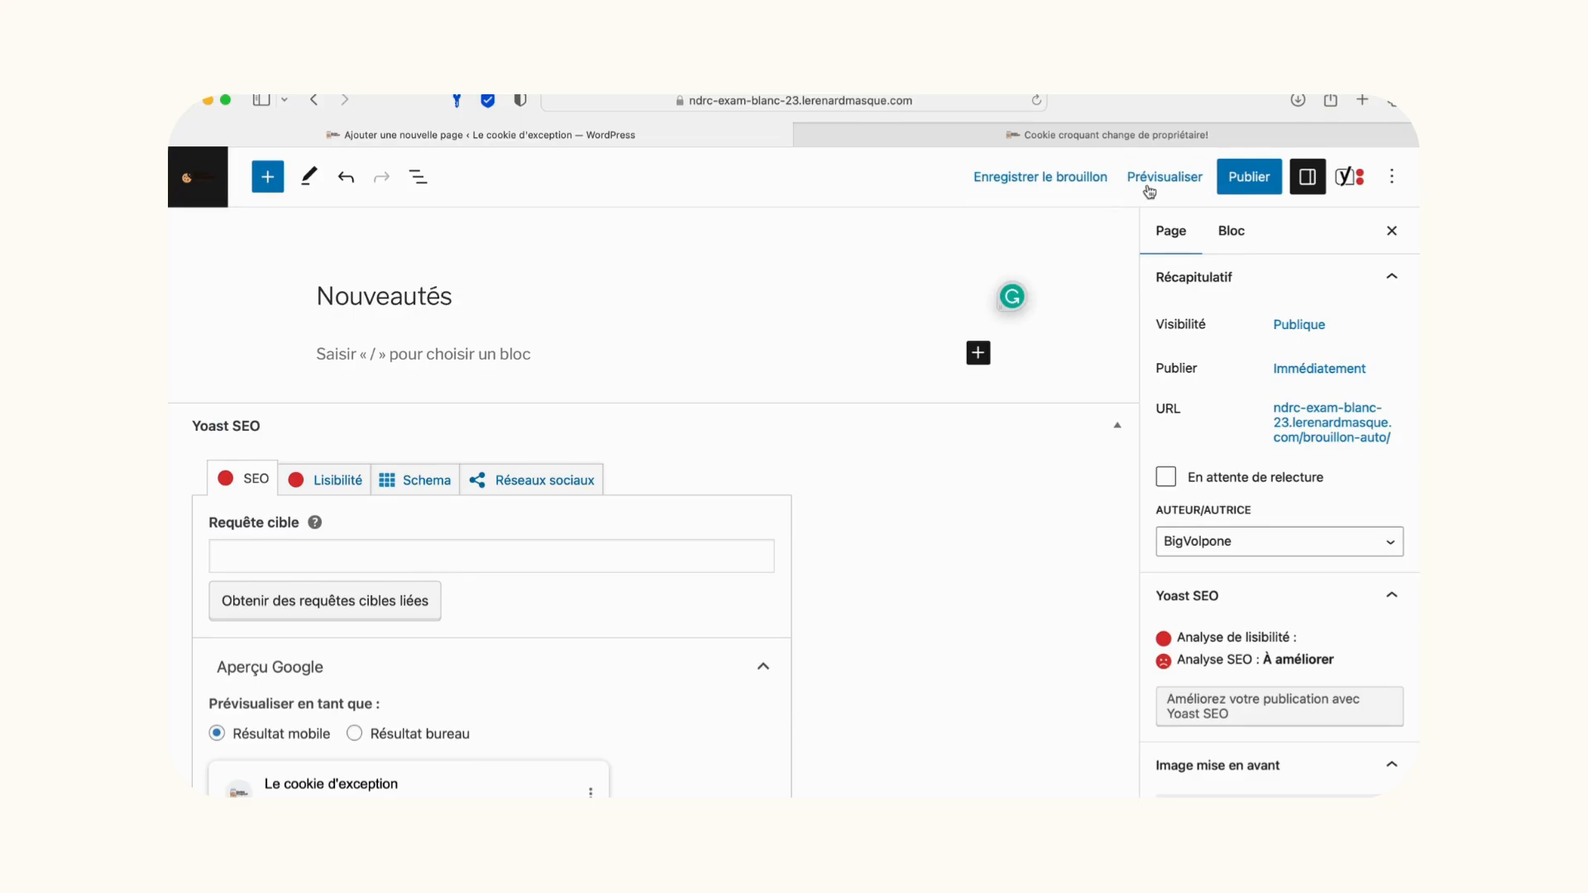
left_click(1251, 181)
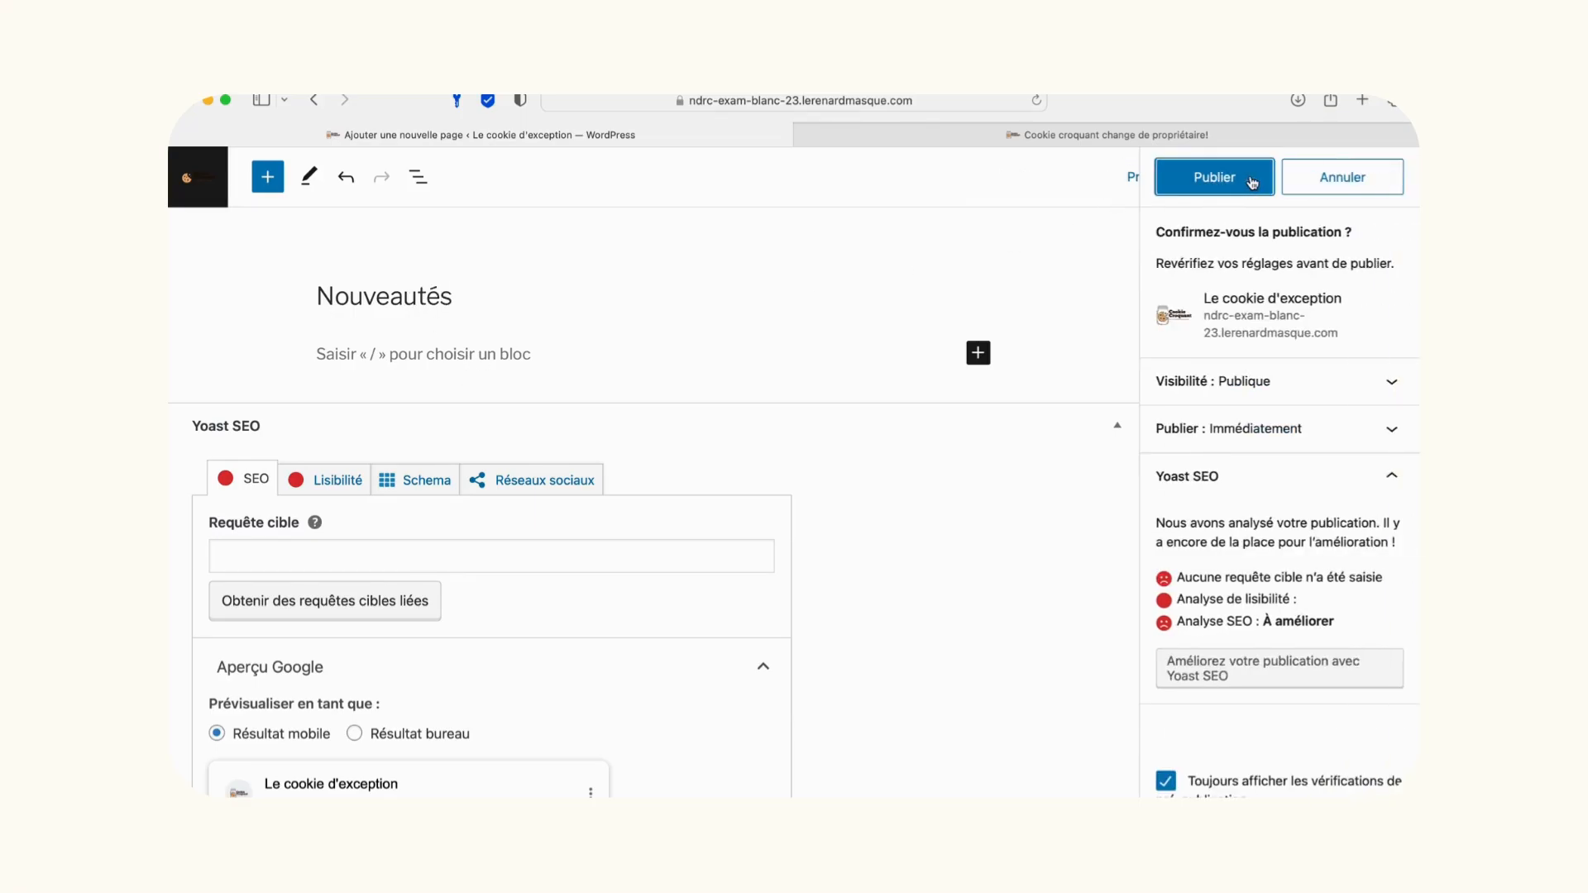
left_click(1251, 180)
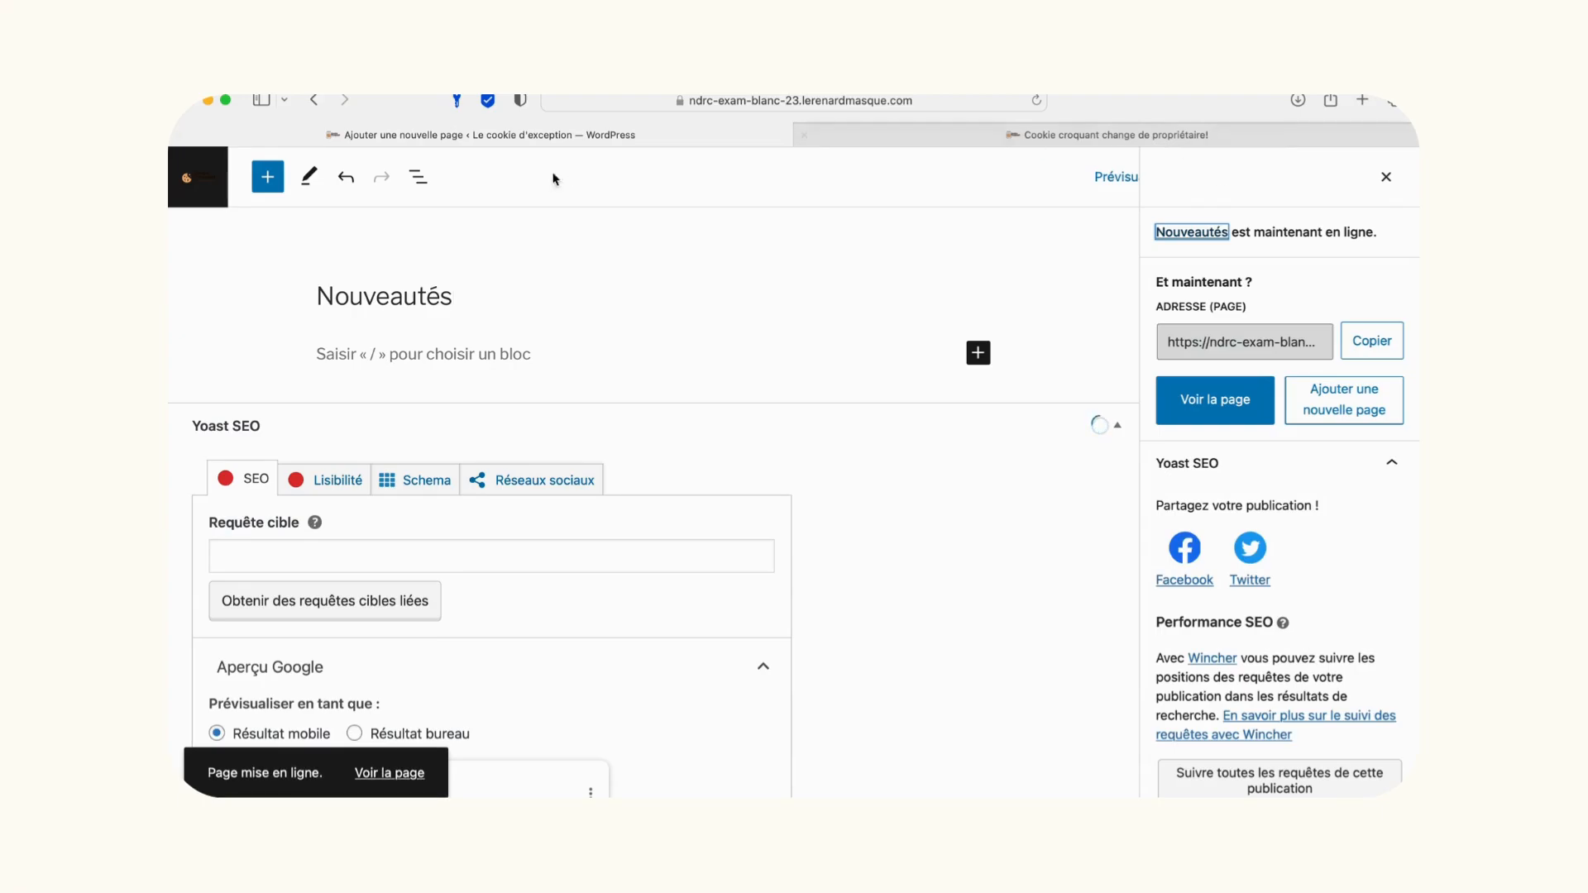
Open the site's menu editor and remove the Contact and Blog items from Menu supérieur.
left_click(199, 171)
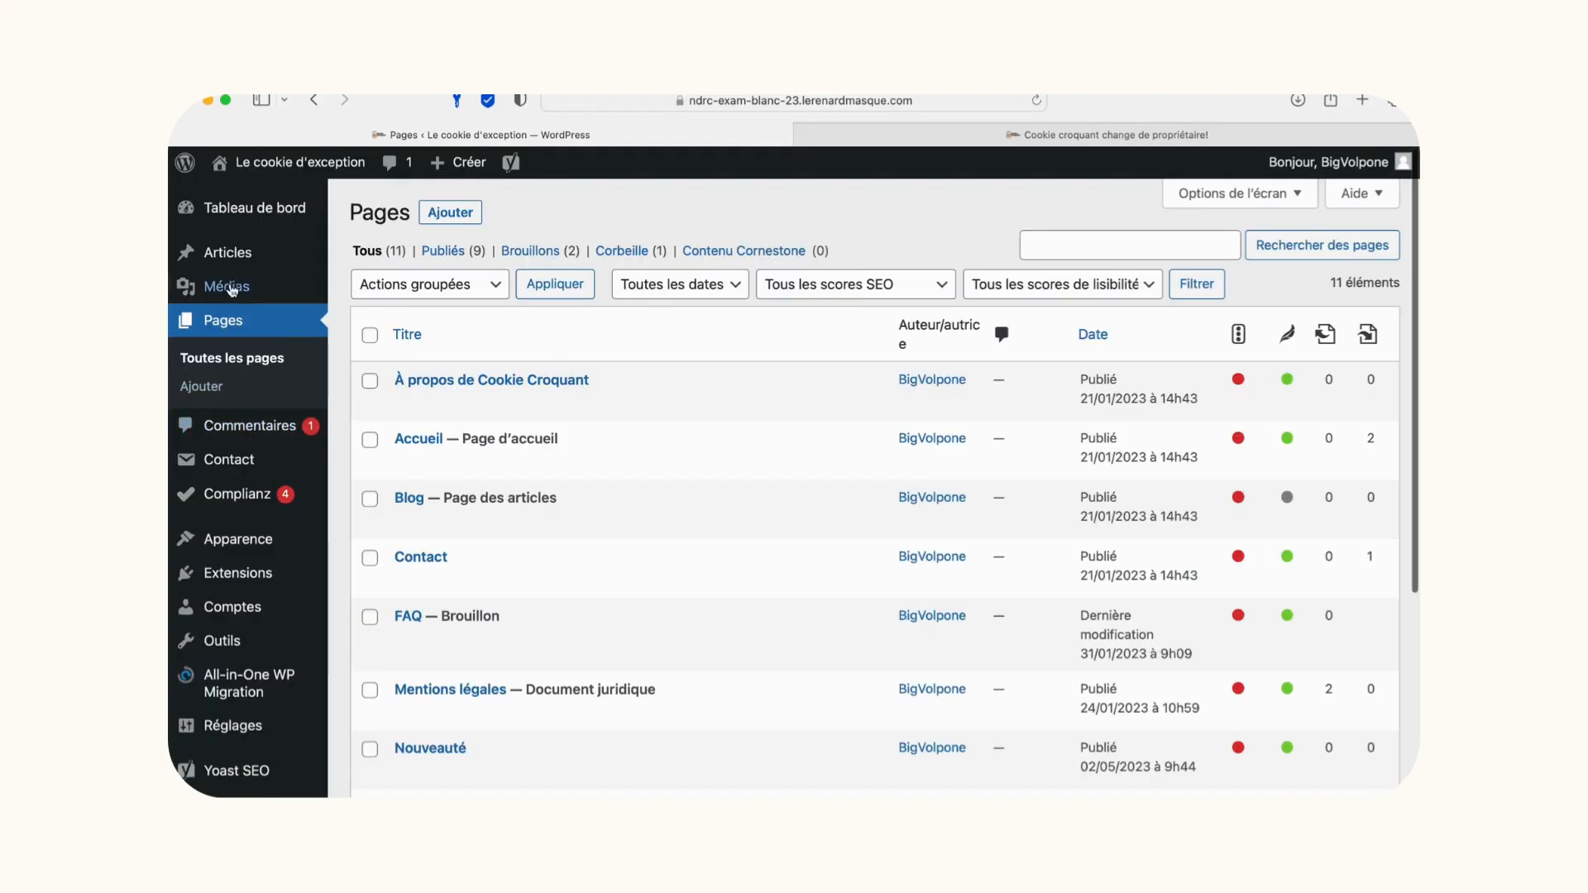
mouse_move(248, 546)
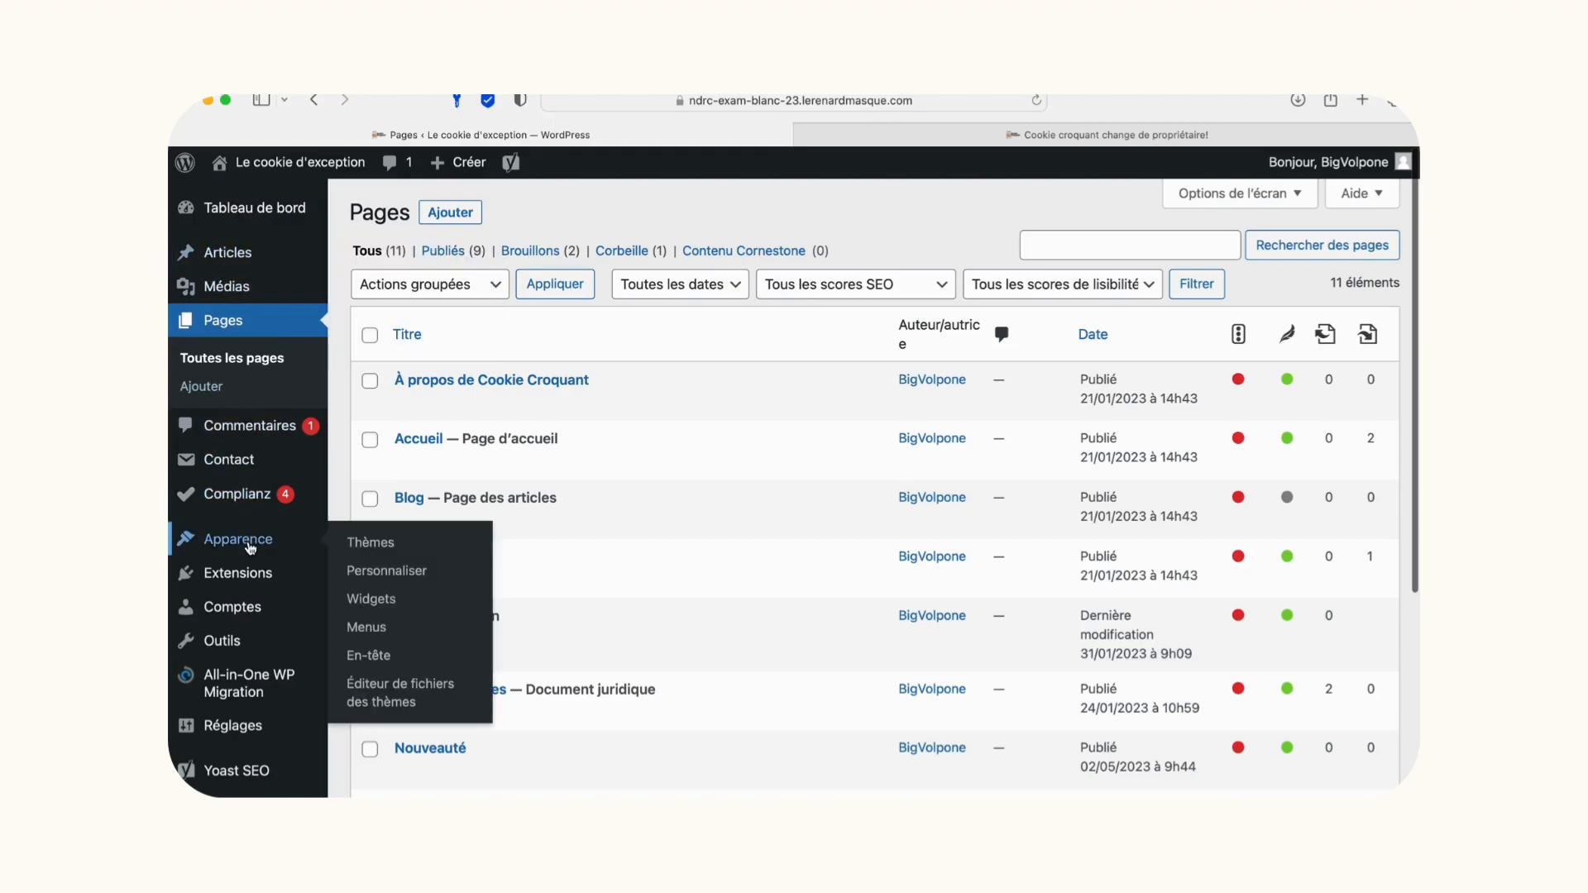
left_click(366, 630)
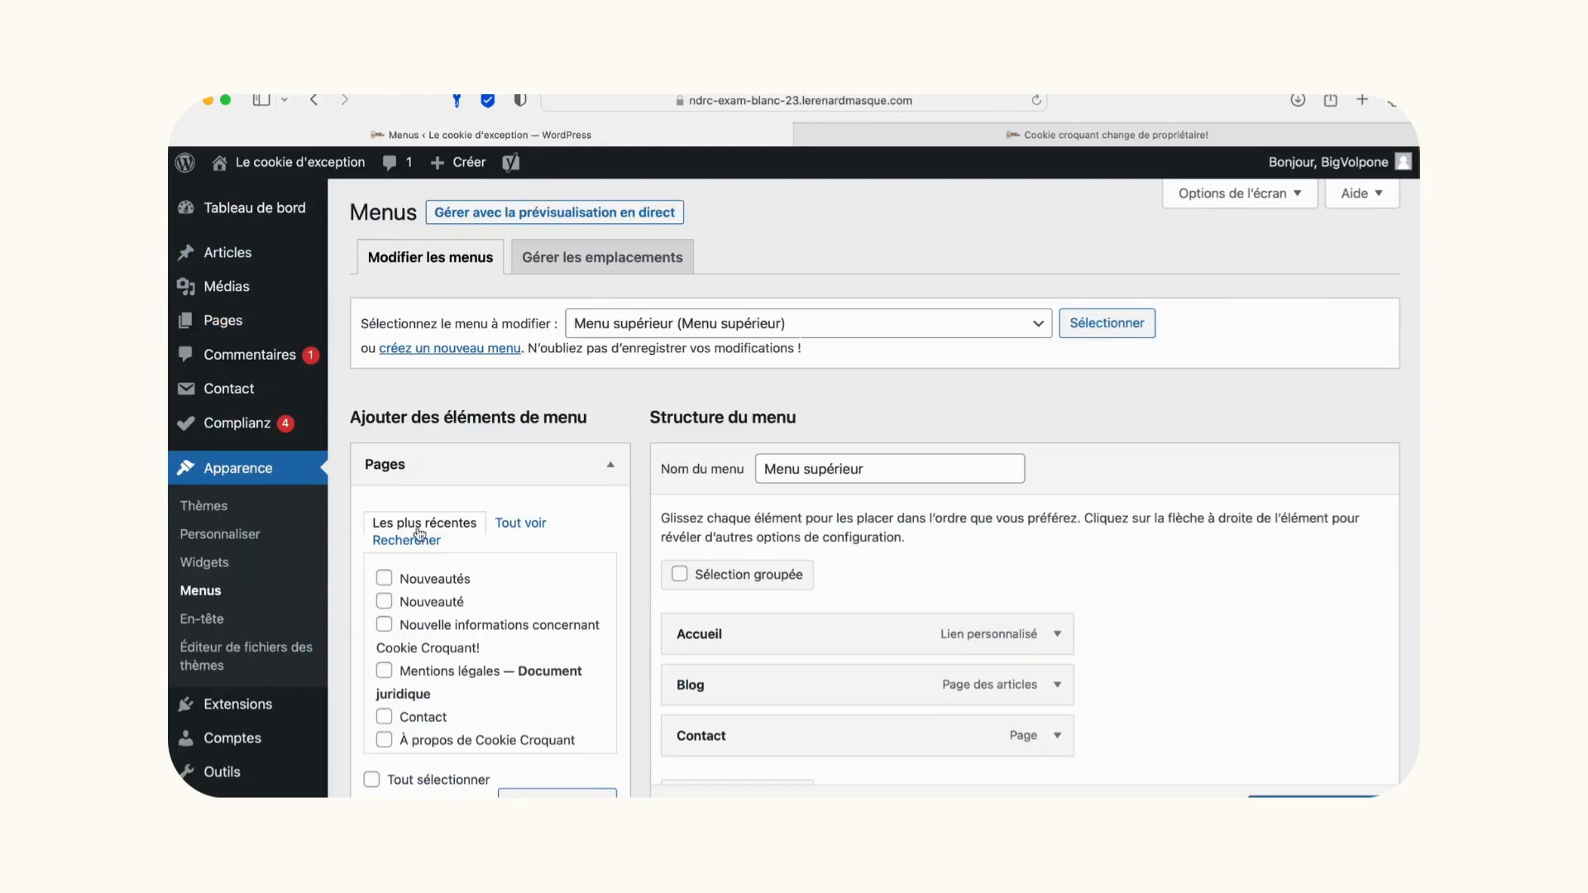
scroll(691, 559, "down", 3)
left_click(1052, 499)
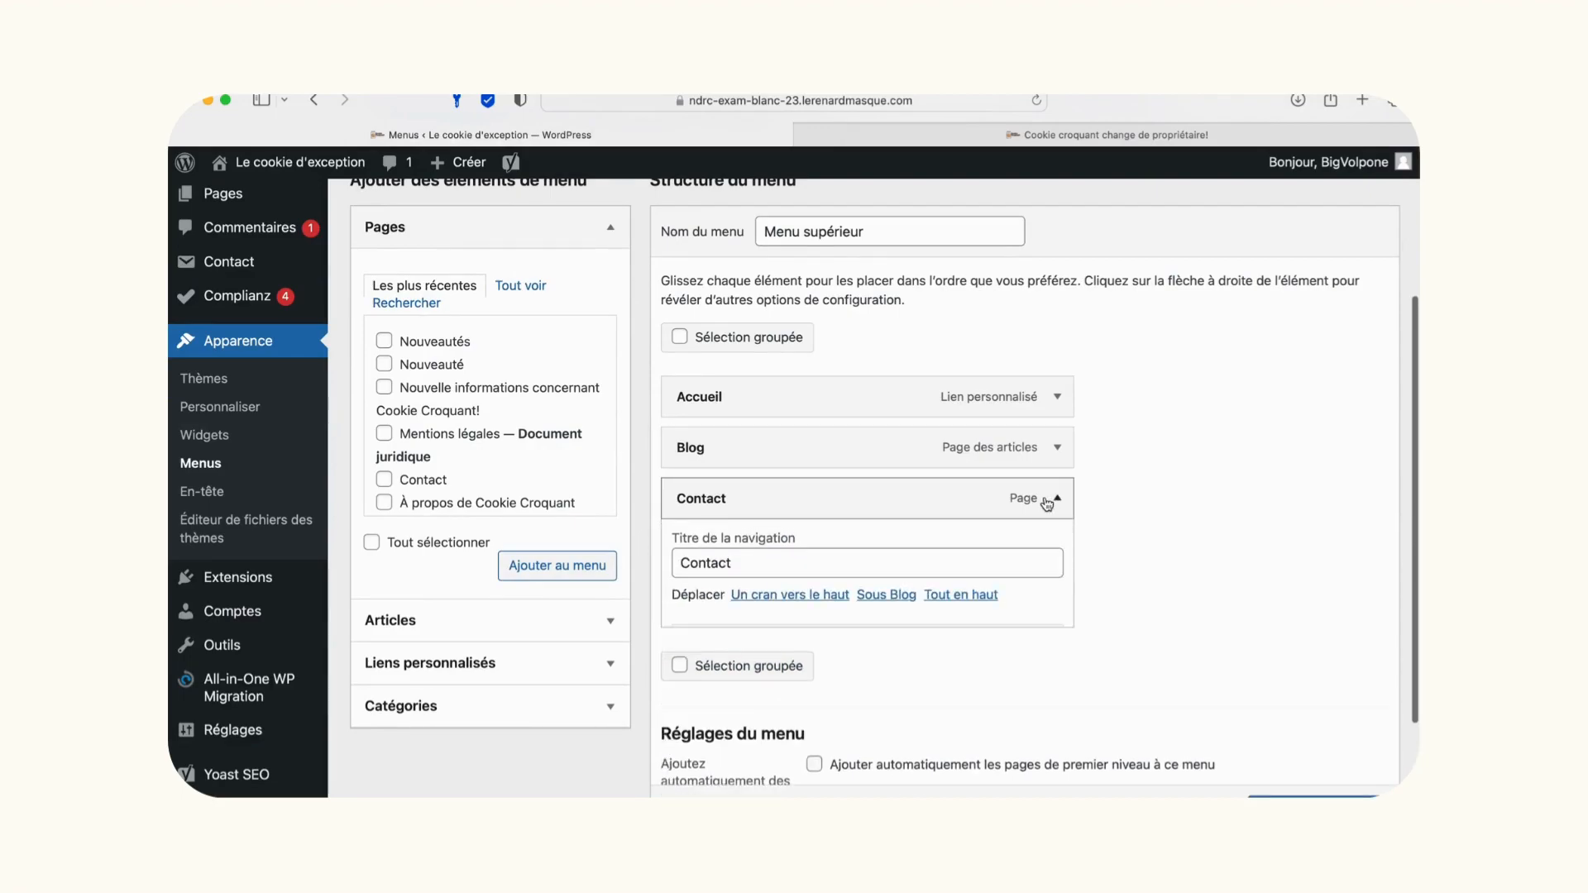
left_click(692, 680)
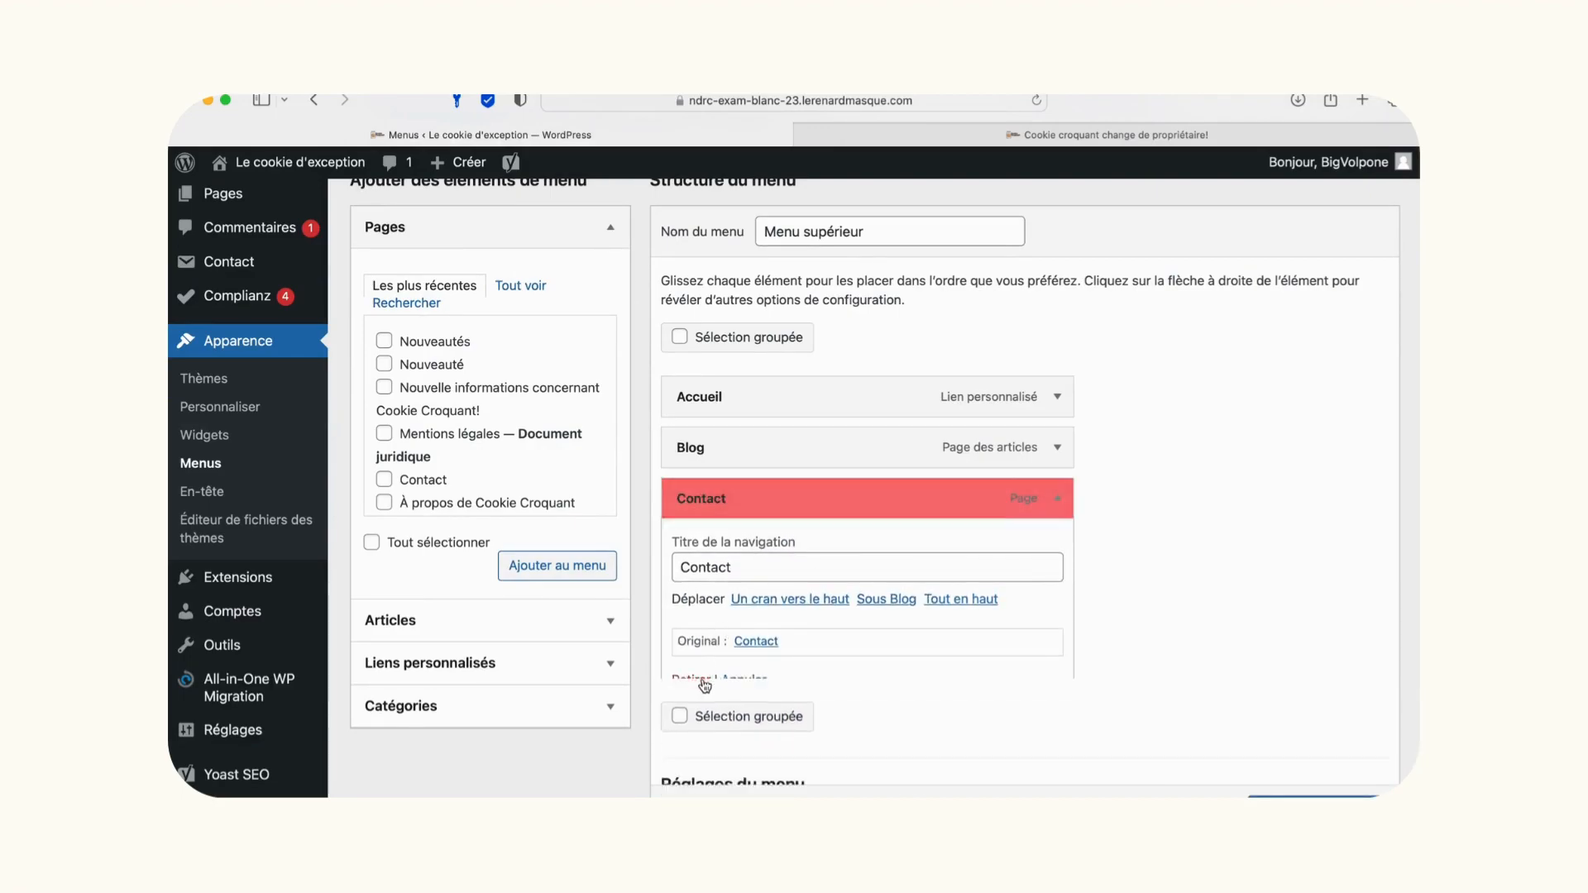
left_click(1057, 448)
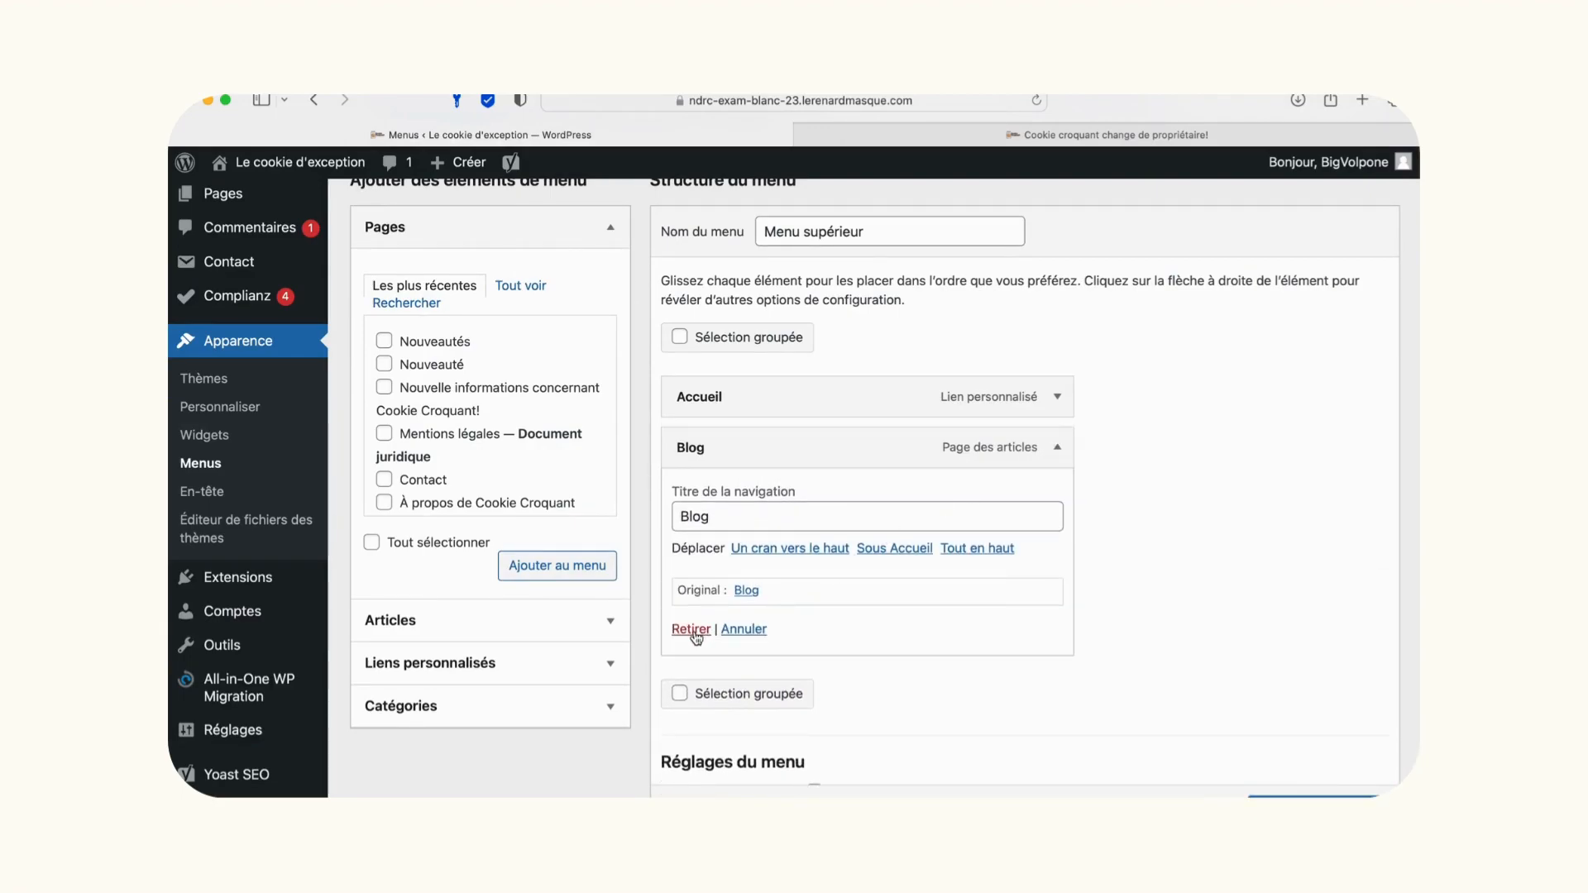
left_click(692, 629)
Rename the menu as Menu supérieur principal and save it.
scroll(901, 310, "up", 2)
left_click(886, 310)
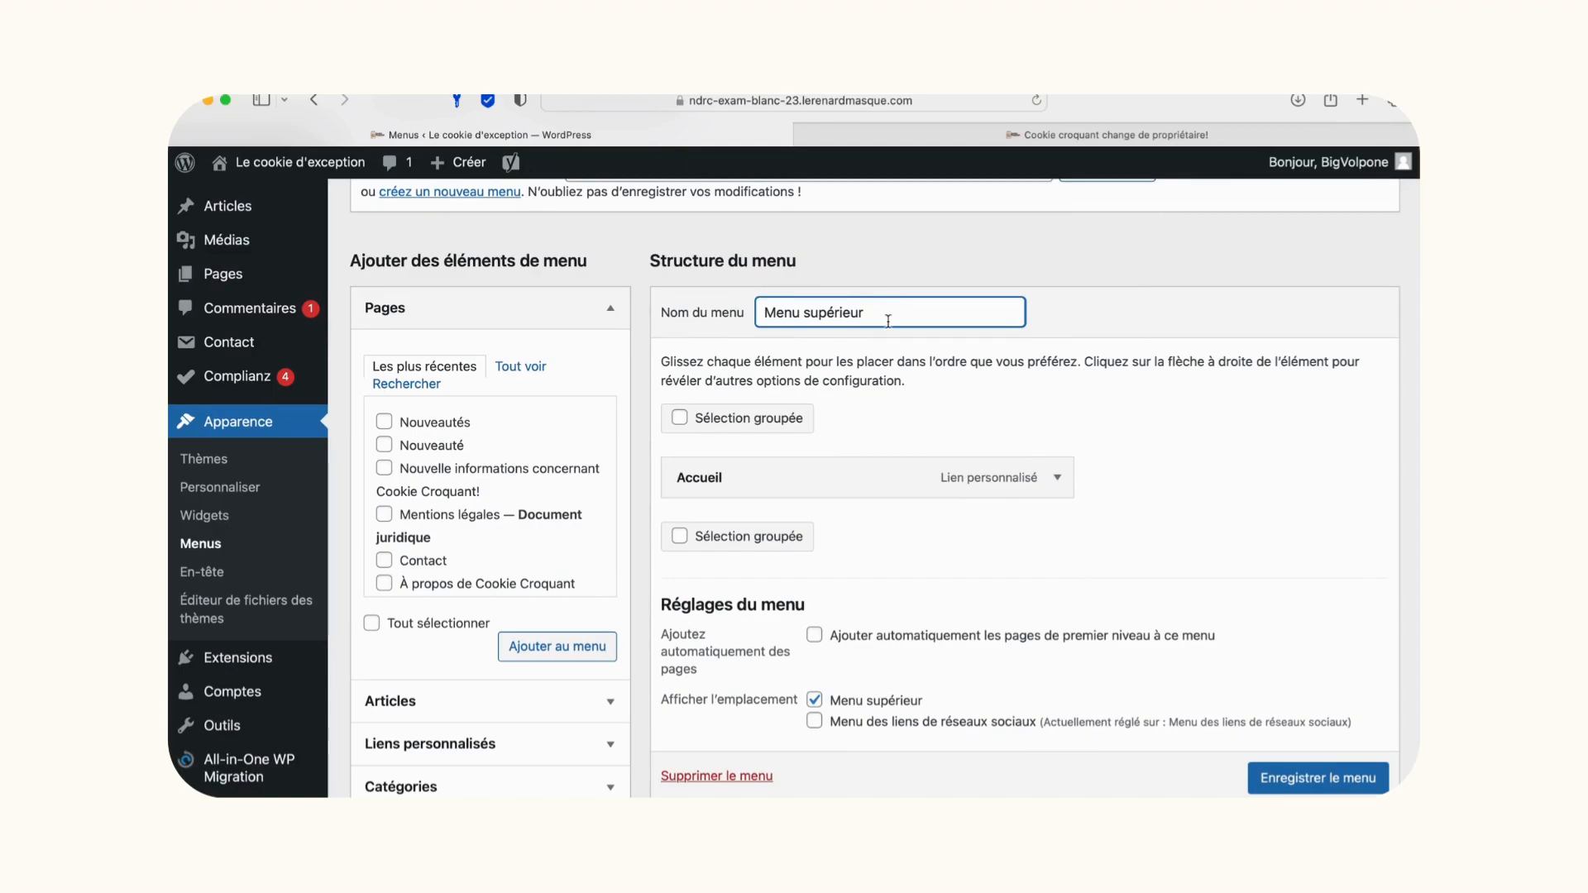
scroll(887, 313, "up", 2)
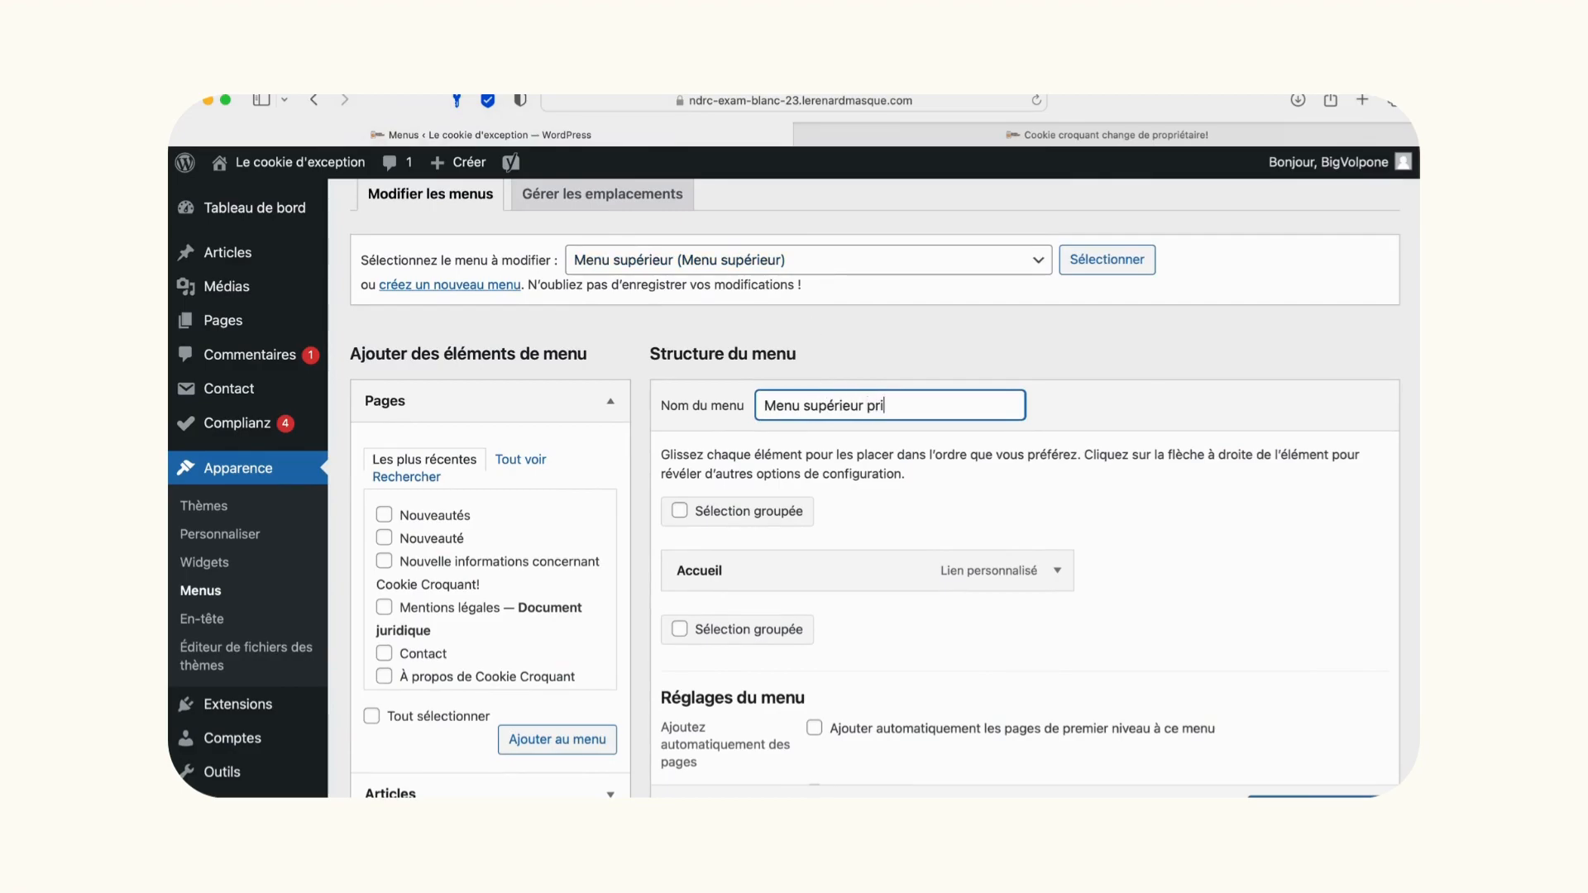
type("cipal")
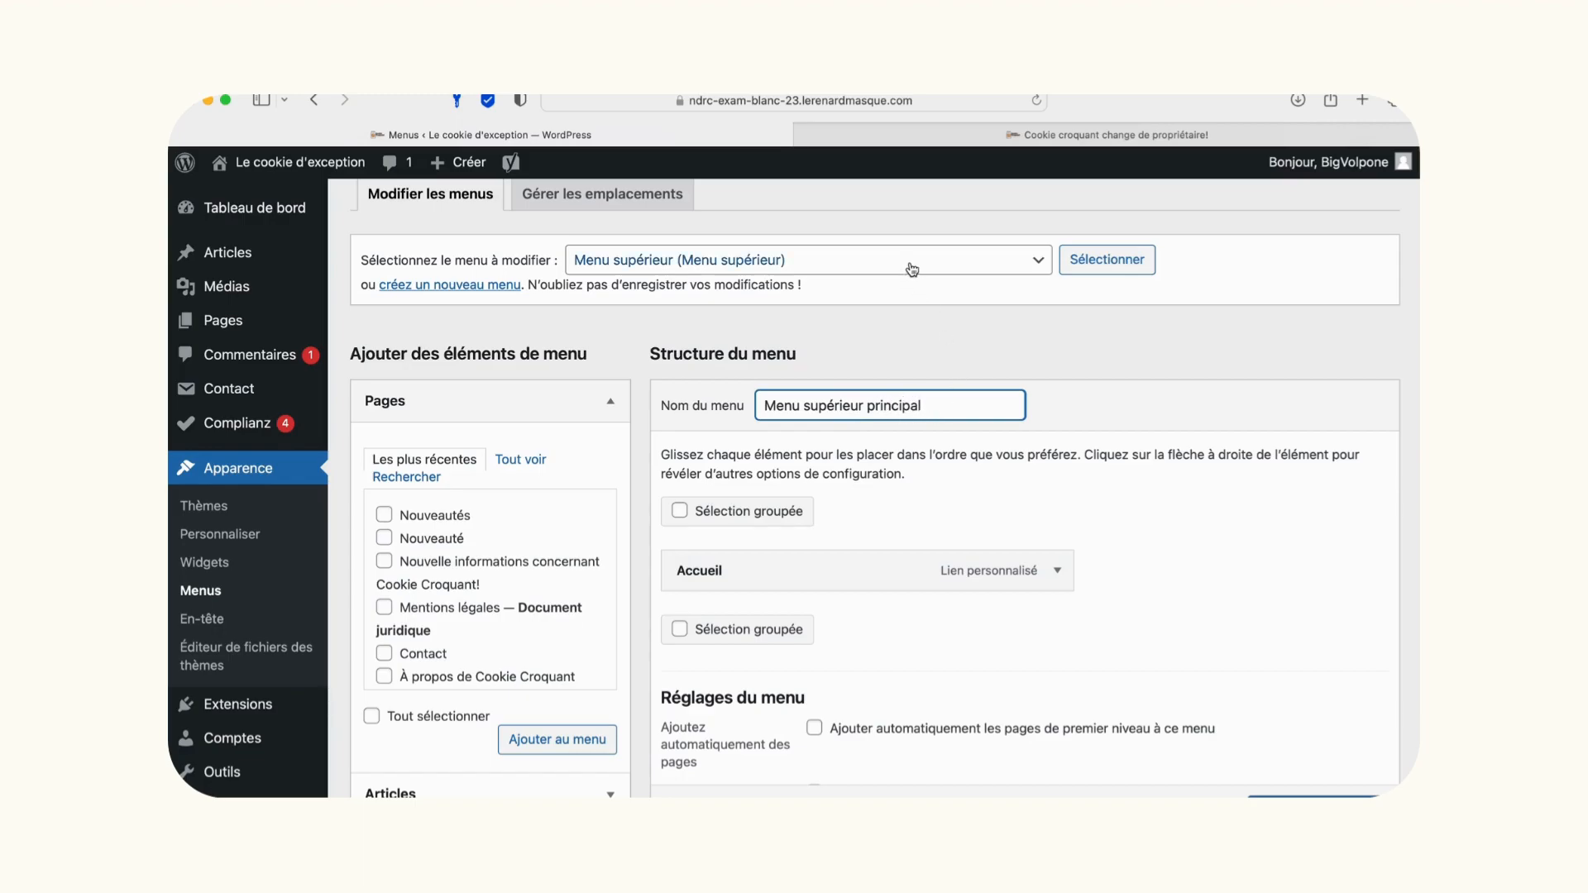
left_click(1311, 796)
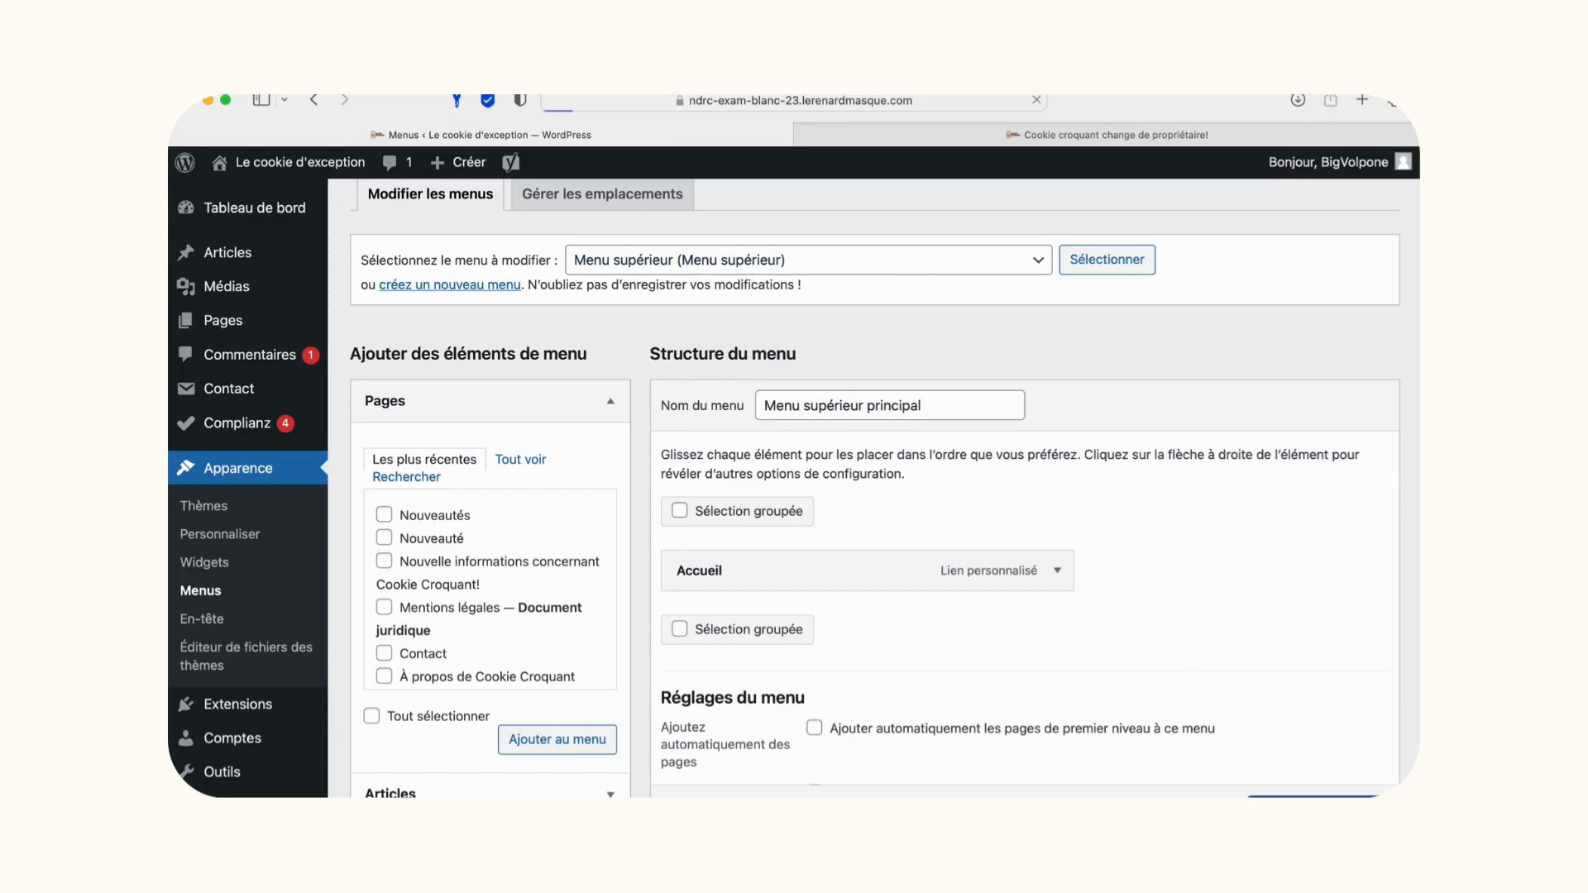
Check which menu is selected for editing and which menus are assigned to the theme locations, then return to menu editing.
left_click(931, 387)
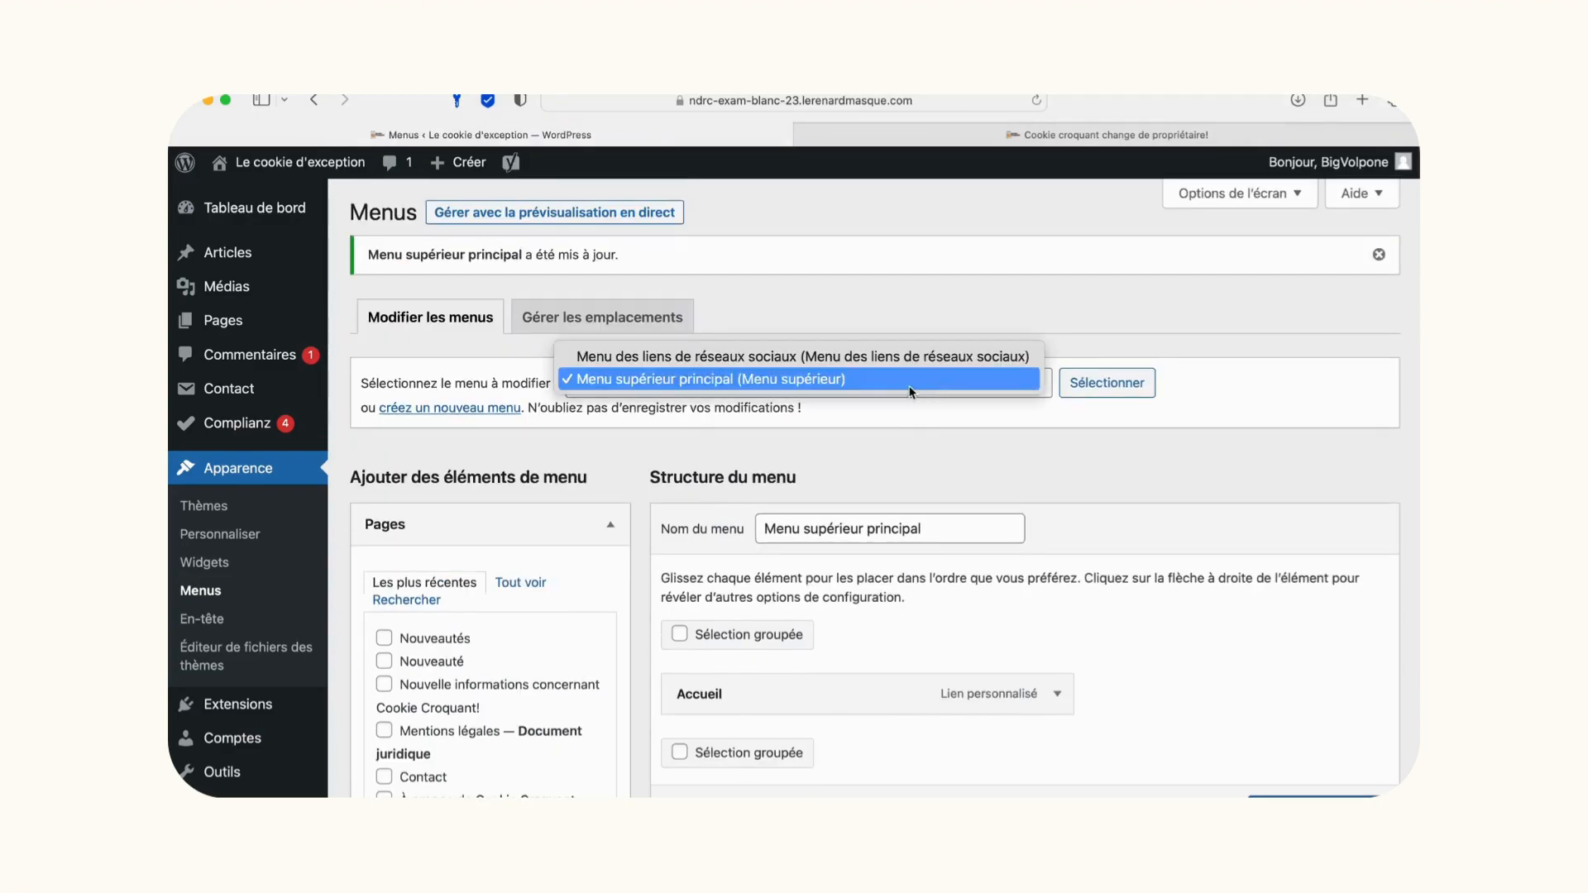
left_click(847, 380)
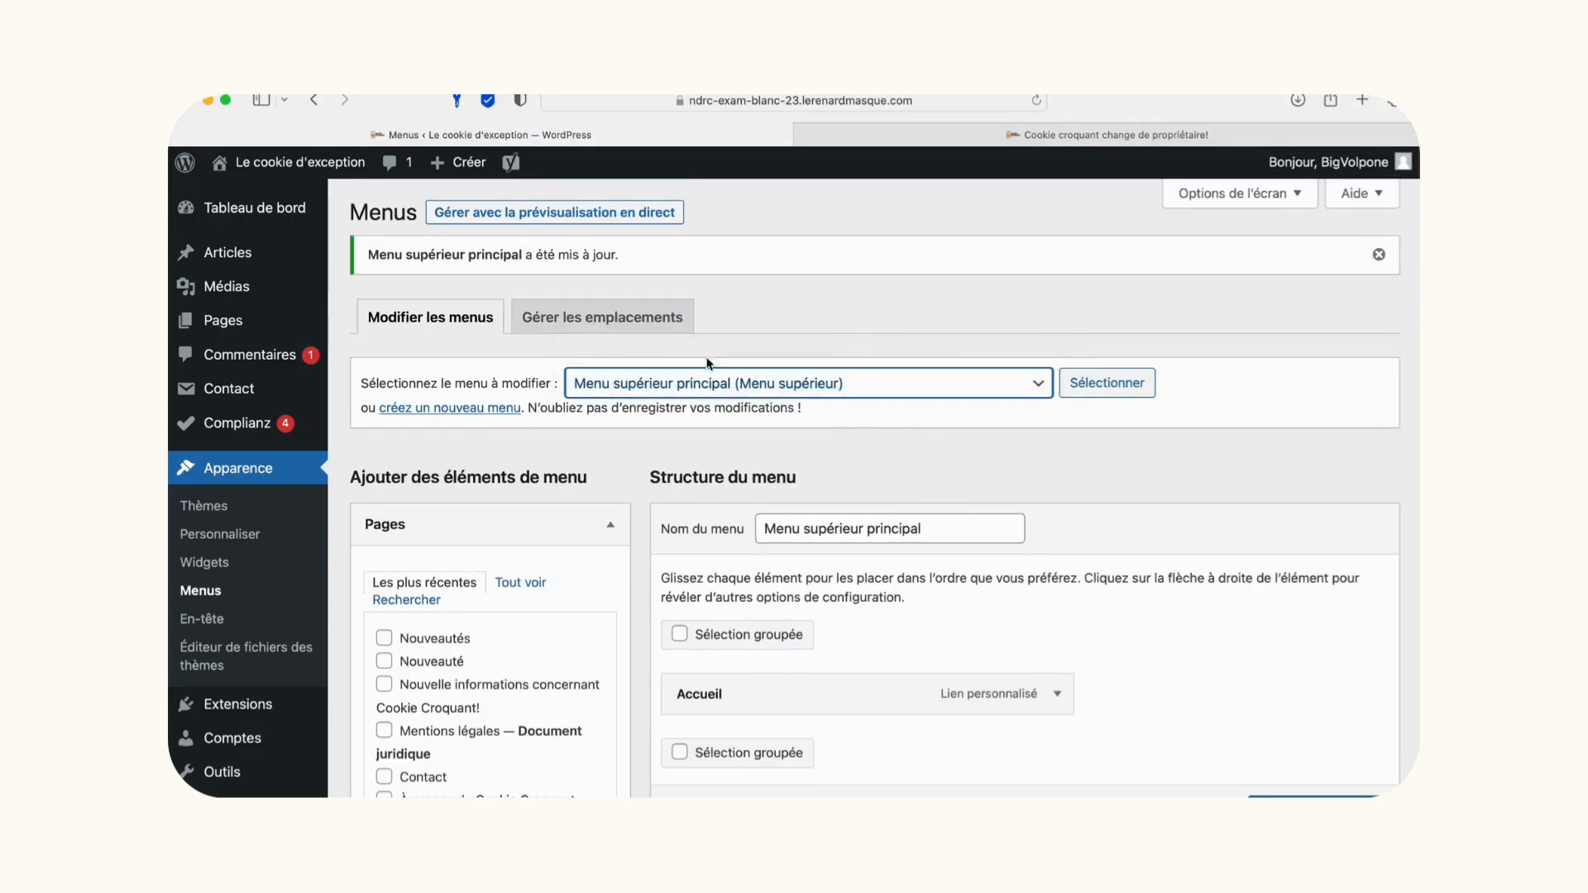
left_click(619, 314)
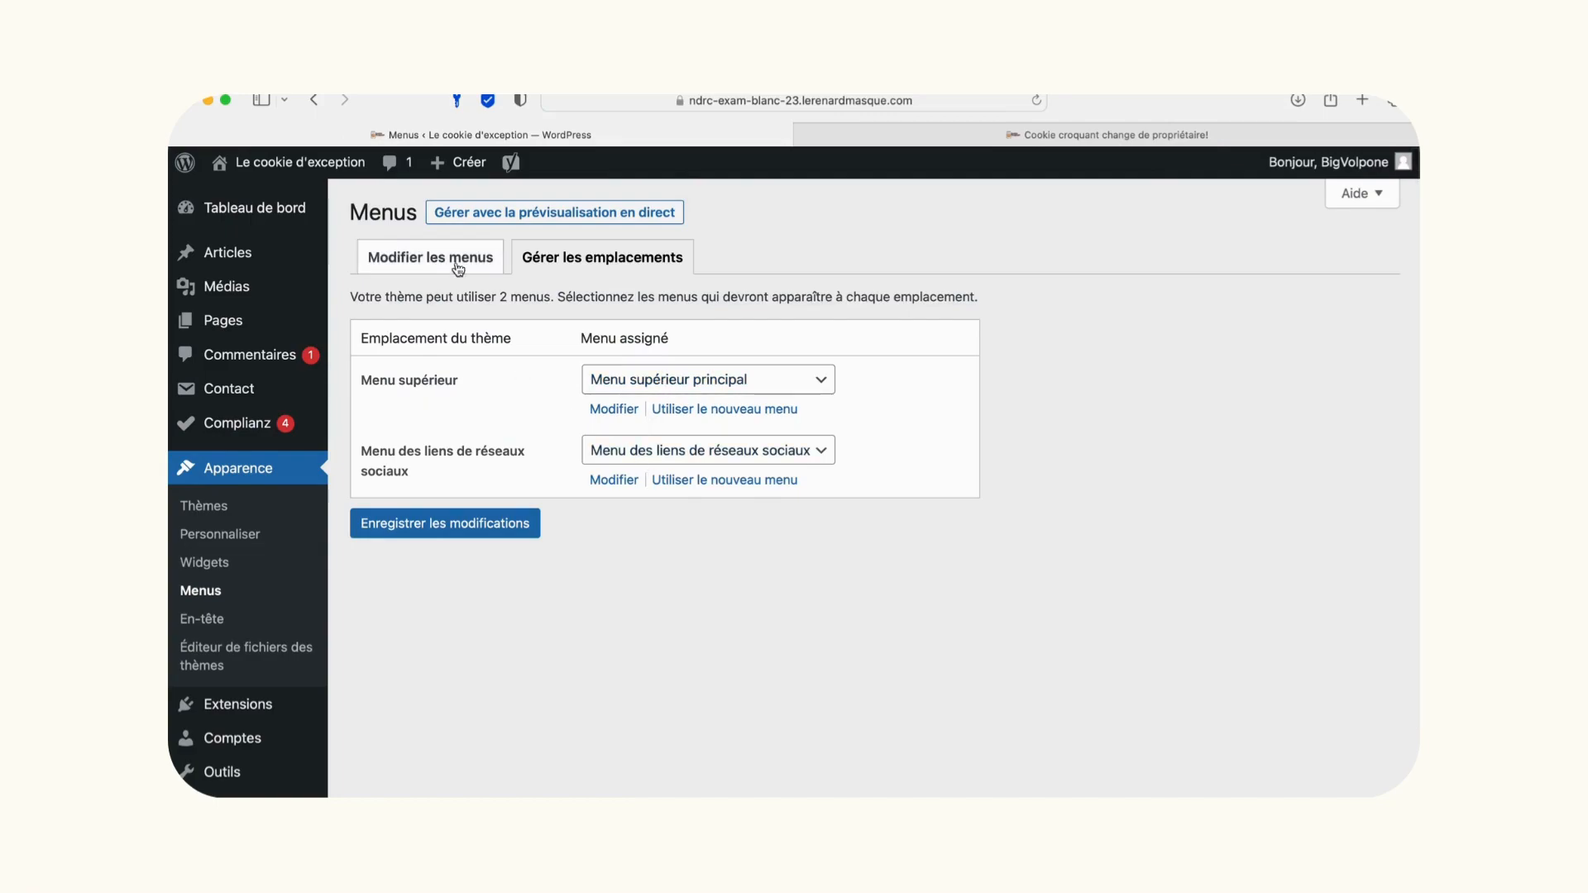
left_click(667, 382)
left_click(667, 382)
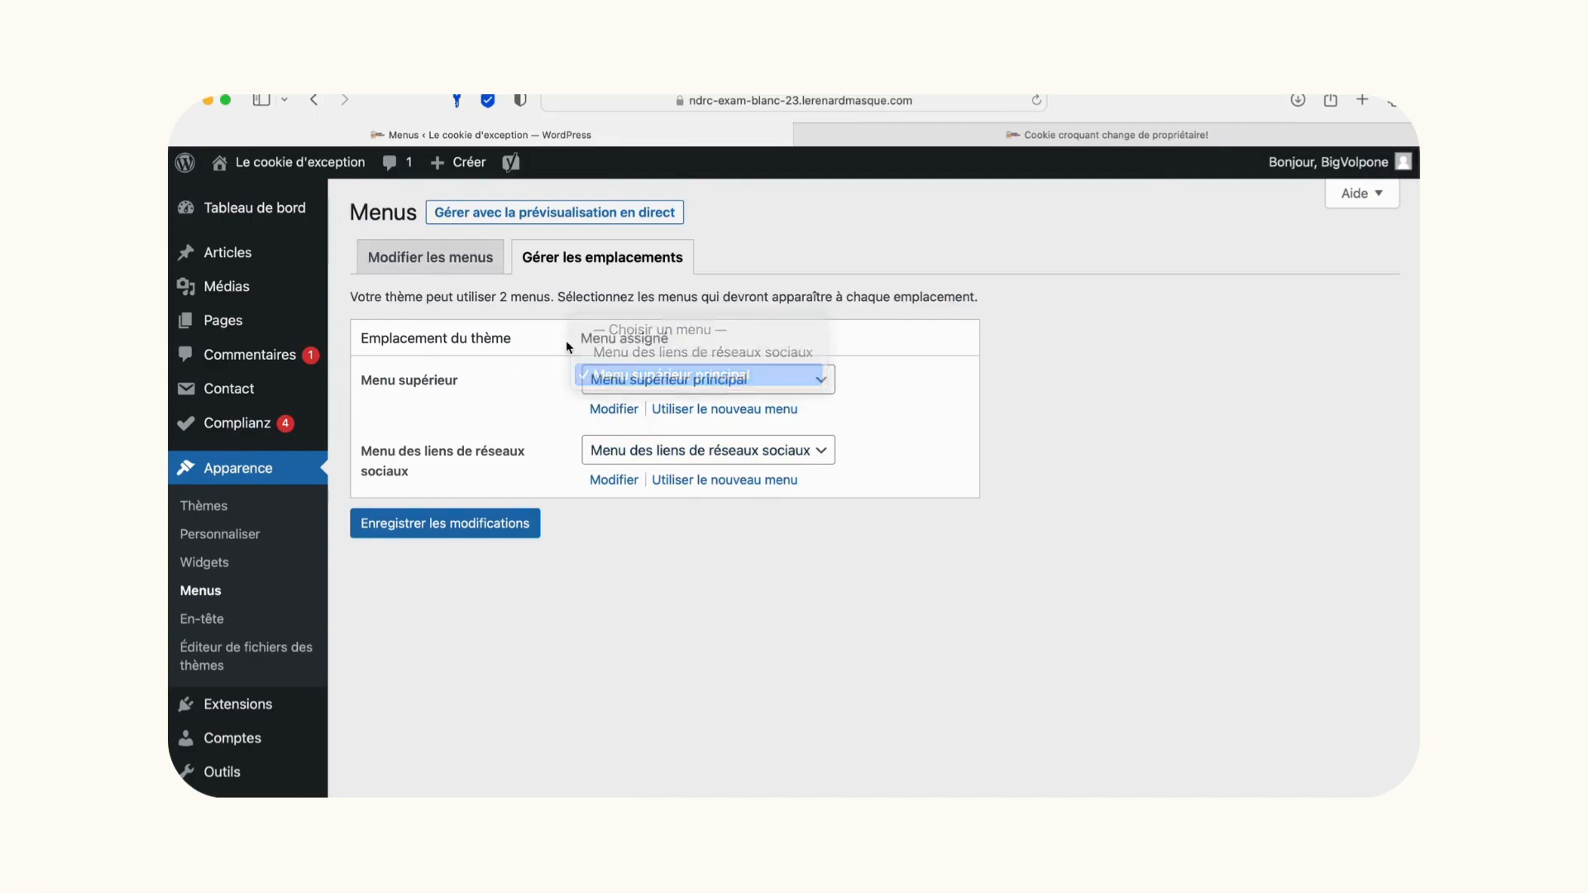
left_click(422, 257)
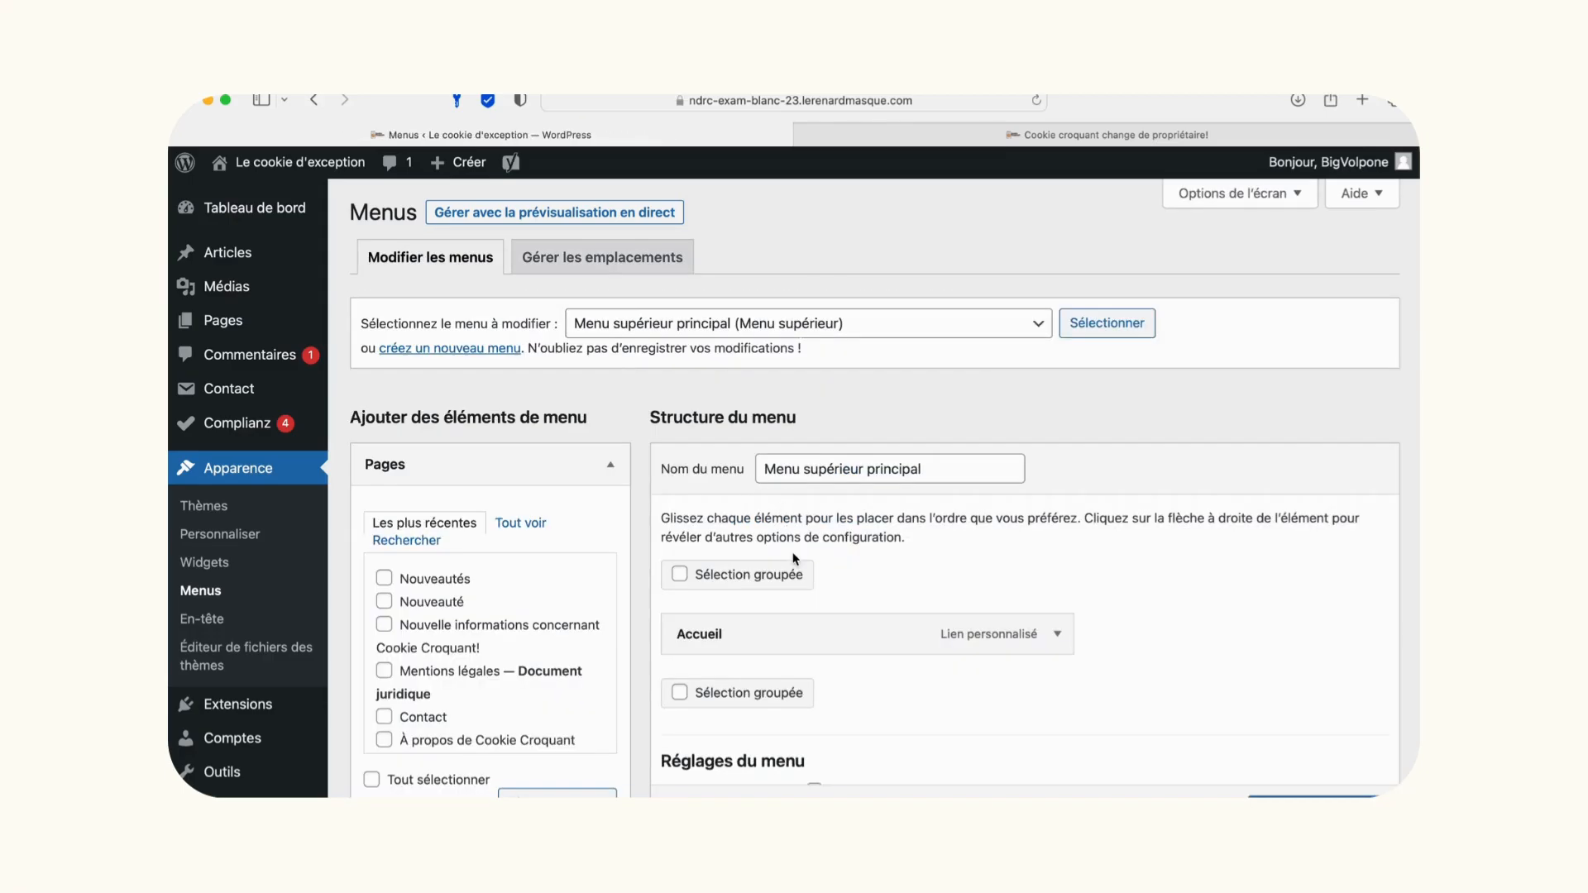
Add the Nouveautés and Contact pages to Menu supérieur principal.
scroll(796, 561, "down", 3)
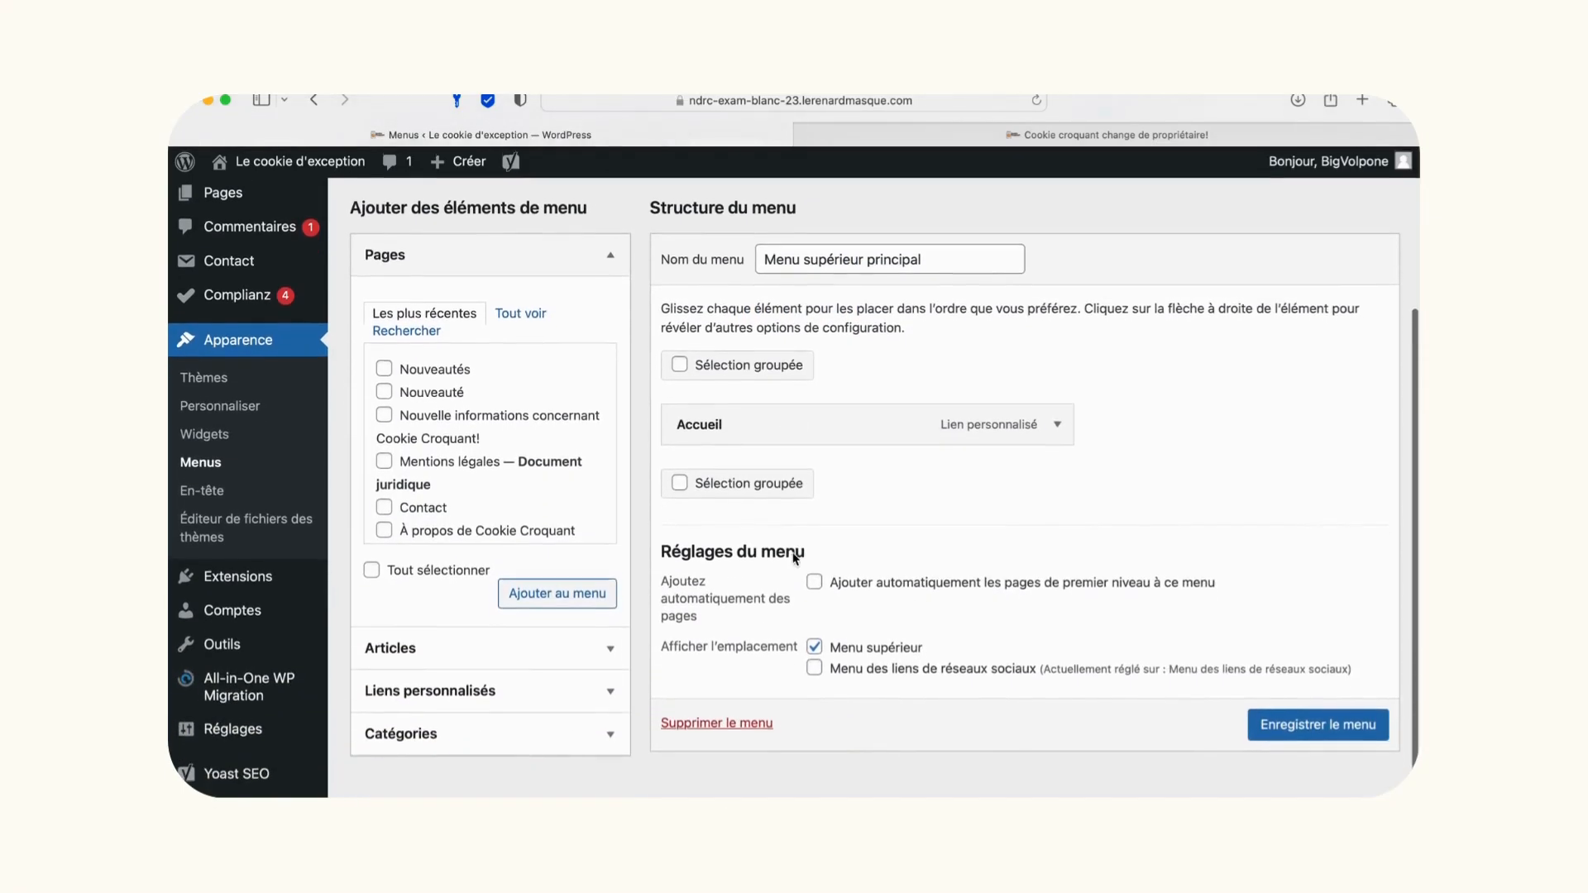
left_click(384, 370)
left_click(570, 603)
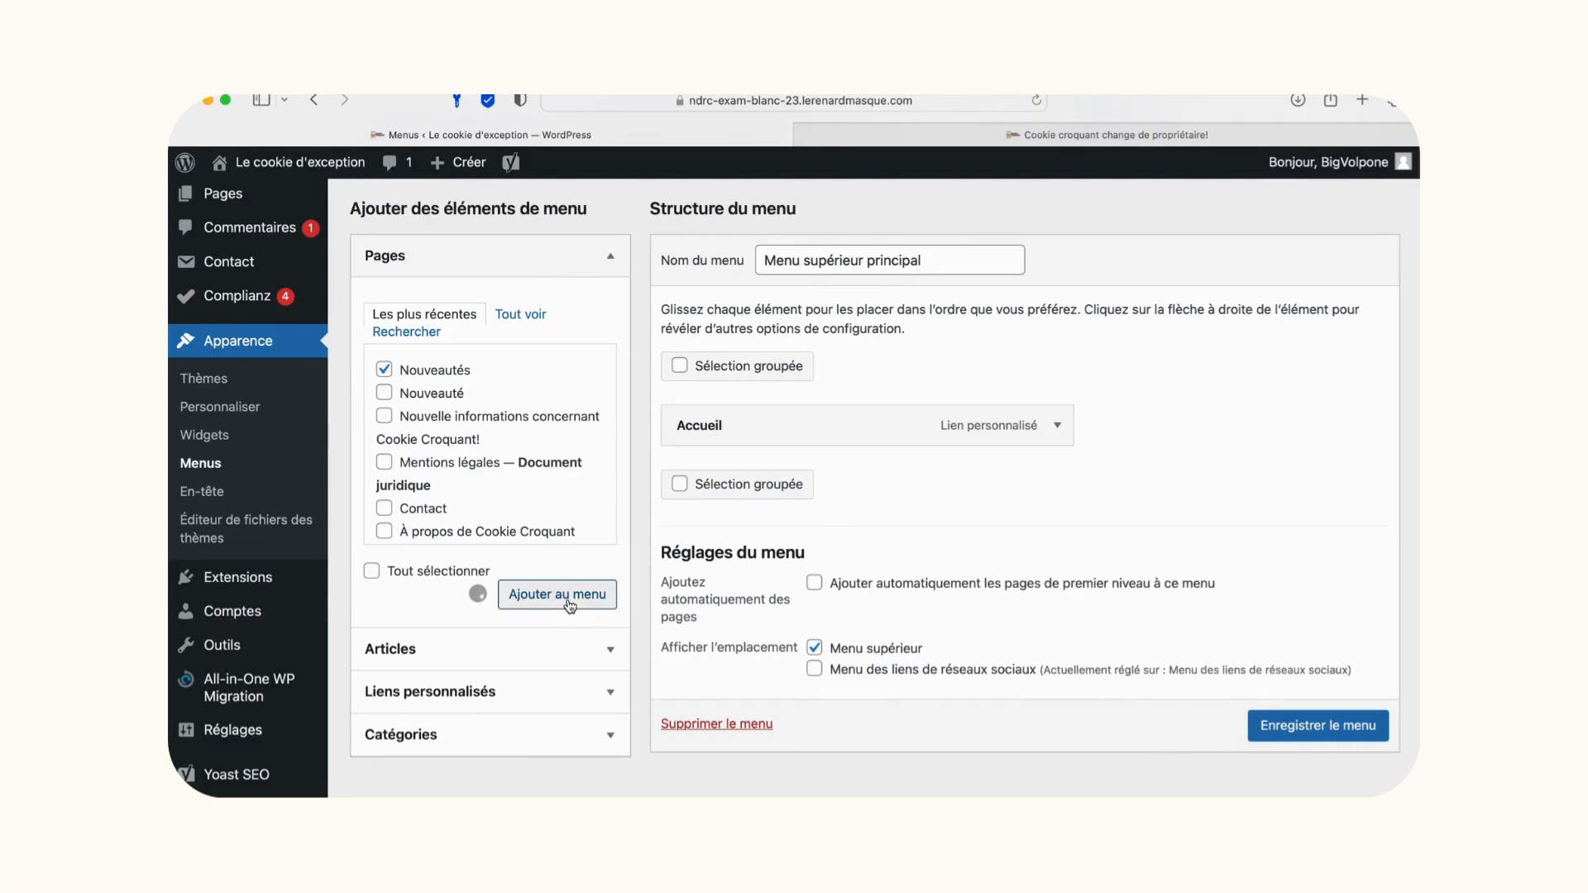
scroll(436, 488, "down", 1)
left_click(384, 475)
left_click(536, 597)
scroll(432, 449, "up", 1)
scroll(431, 449, "down", 1)
scroll(428, 423, "up", 1)
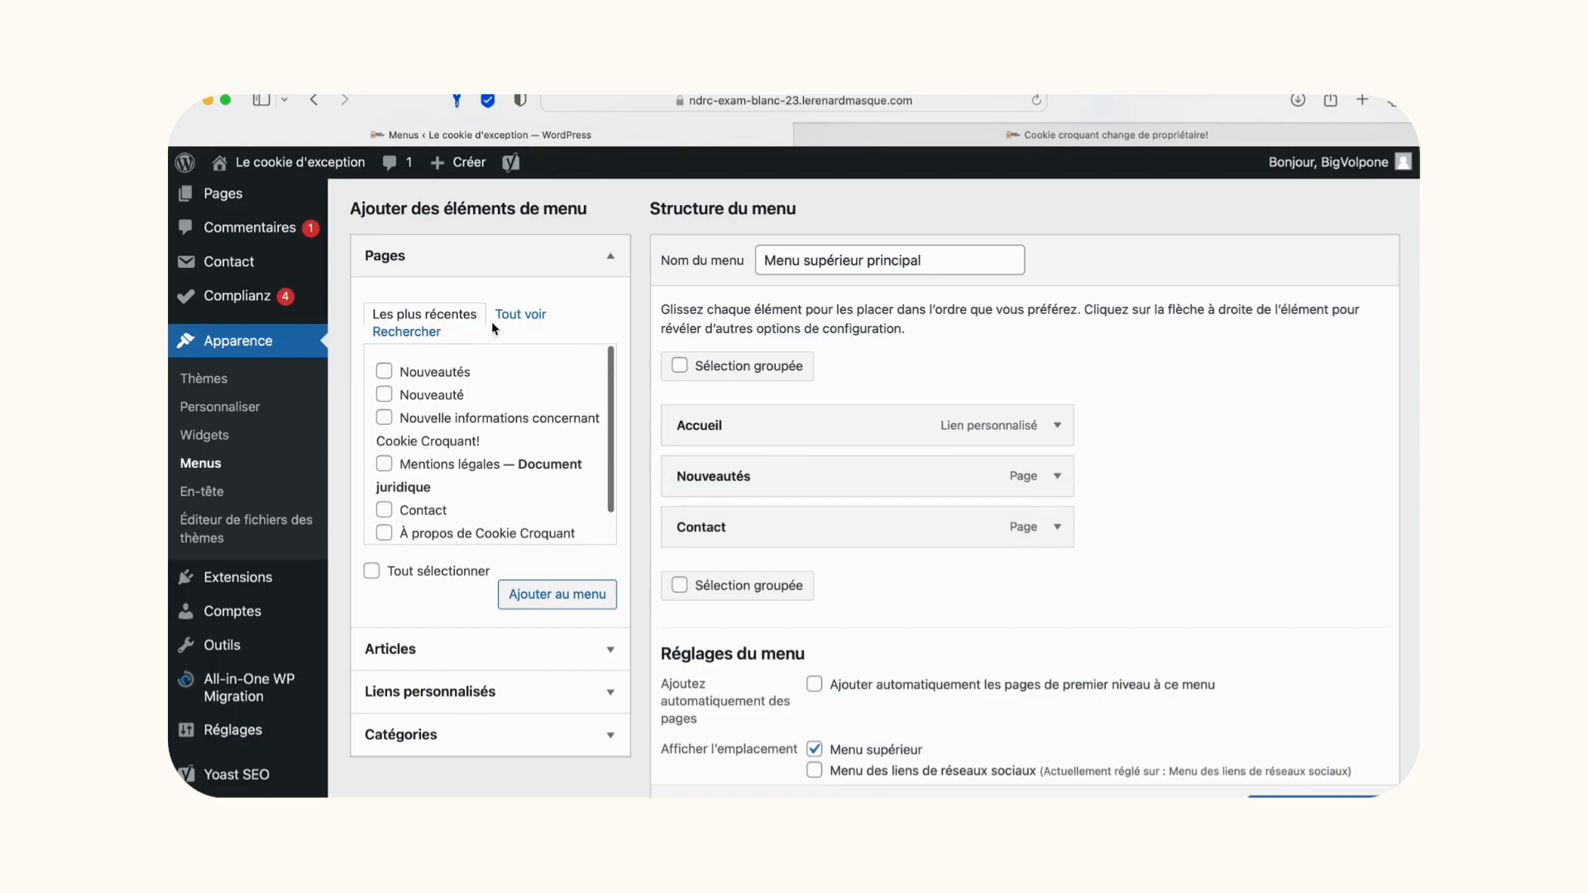
Add the Blog and À propos de Cookie Croquant pages from the full page list to the menu.
left_click(518, 314)
left_click(384, 393)
left_click(541, 596)
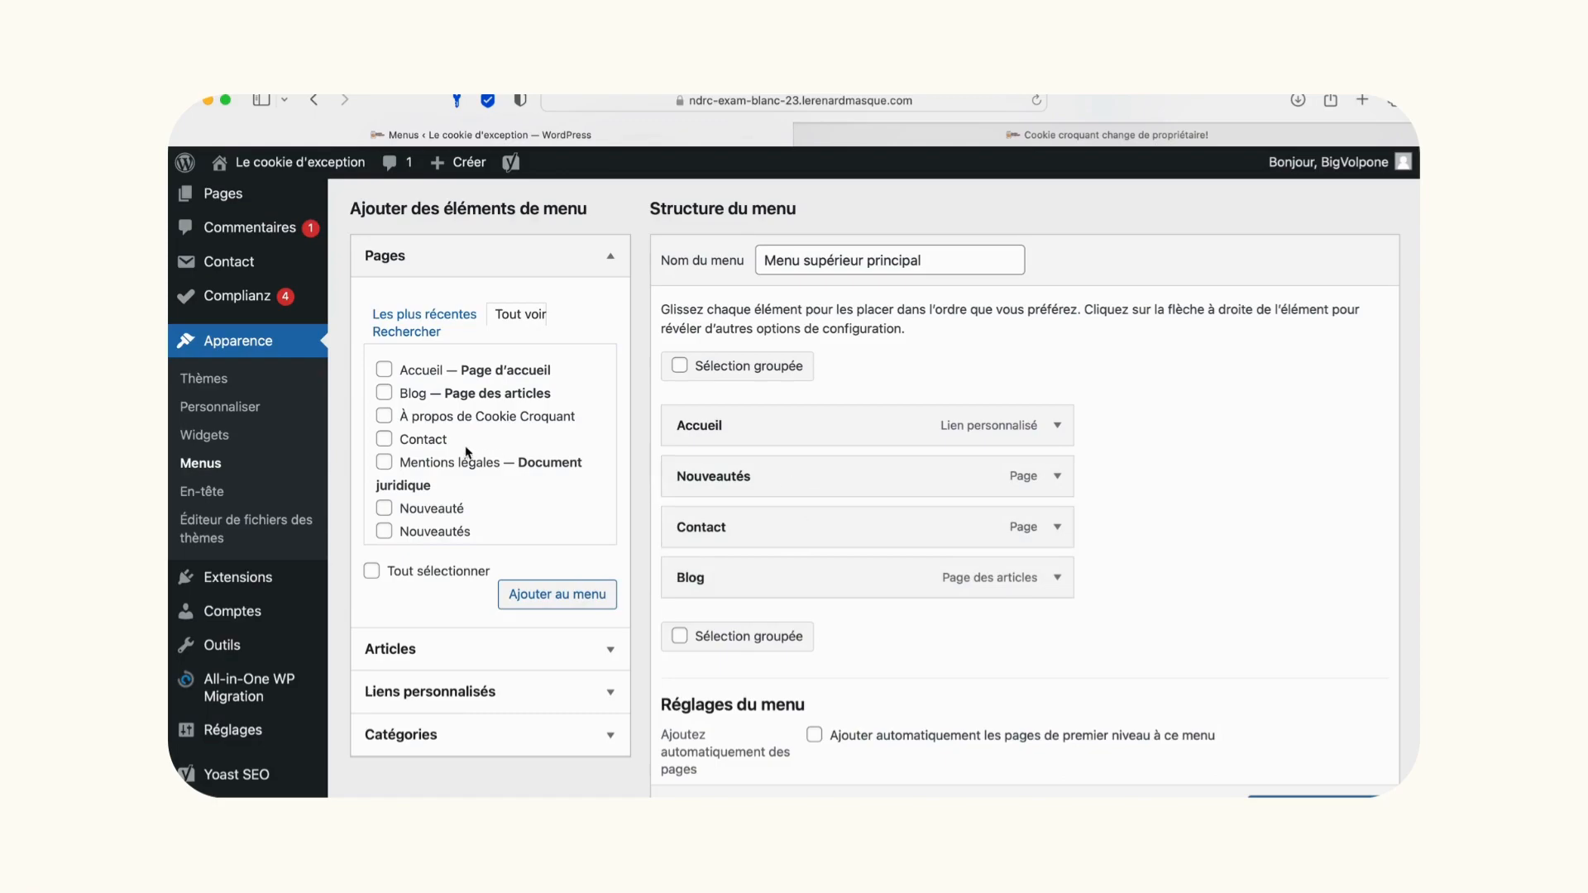
left_click(384, 416)
left_click(525, 599)
Place À propos de Cookie Croquant below Accueil with Nouveautés as its sub-item, save the menu and check it on the reloaded live site.
left_click_drag(802, 637, 833, 515)
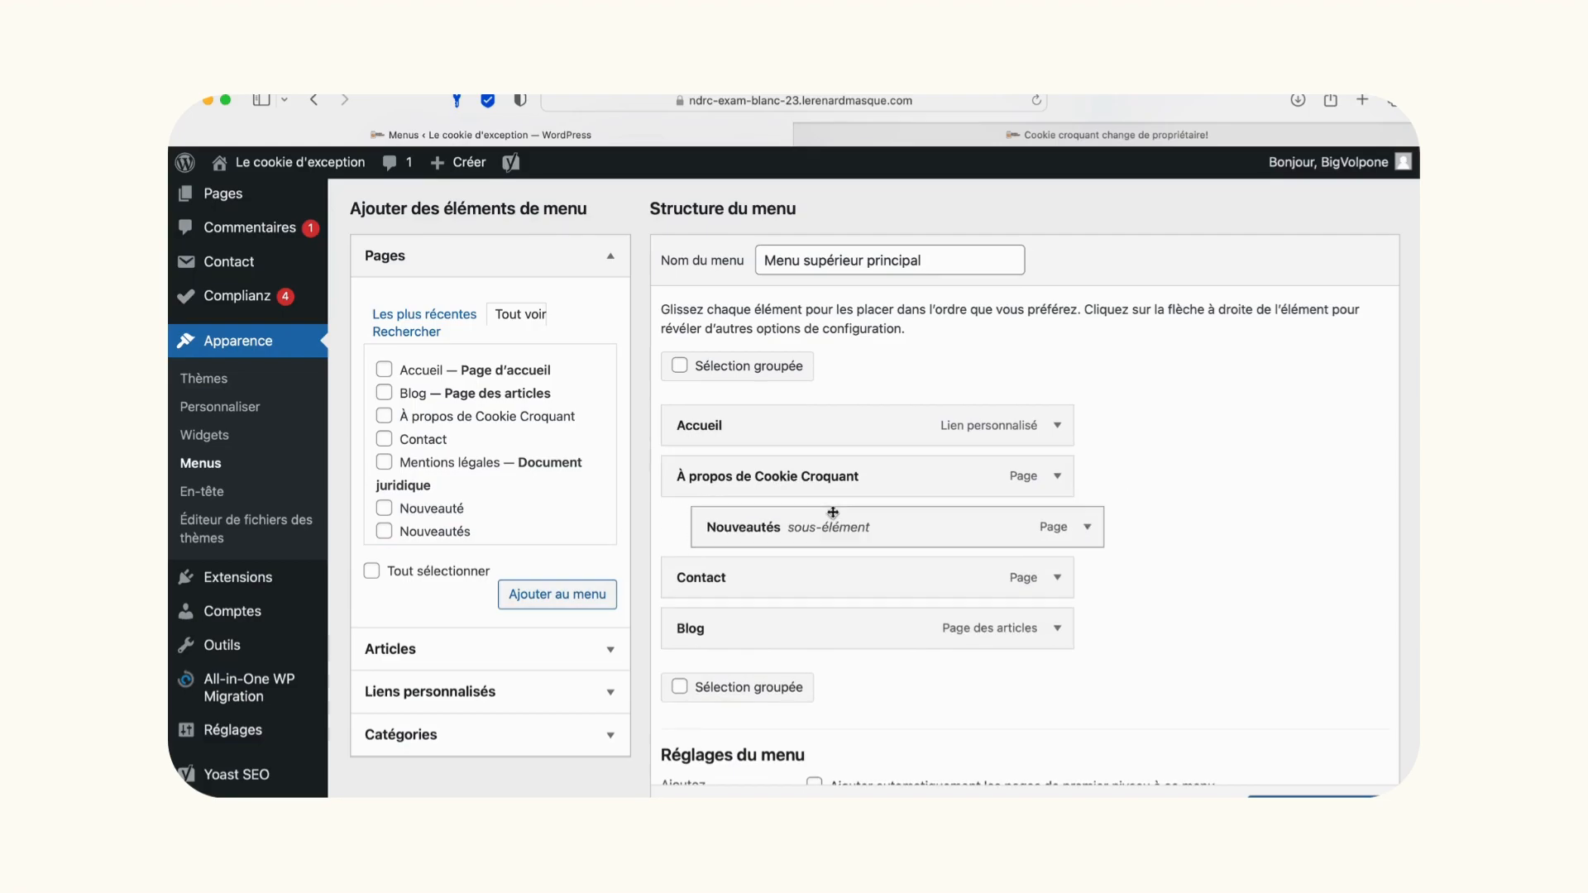
left_click(1313, 796)
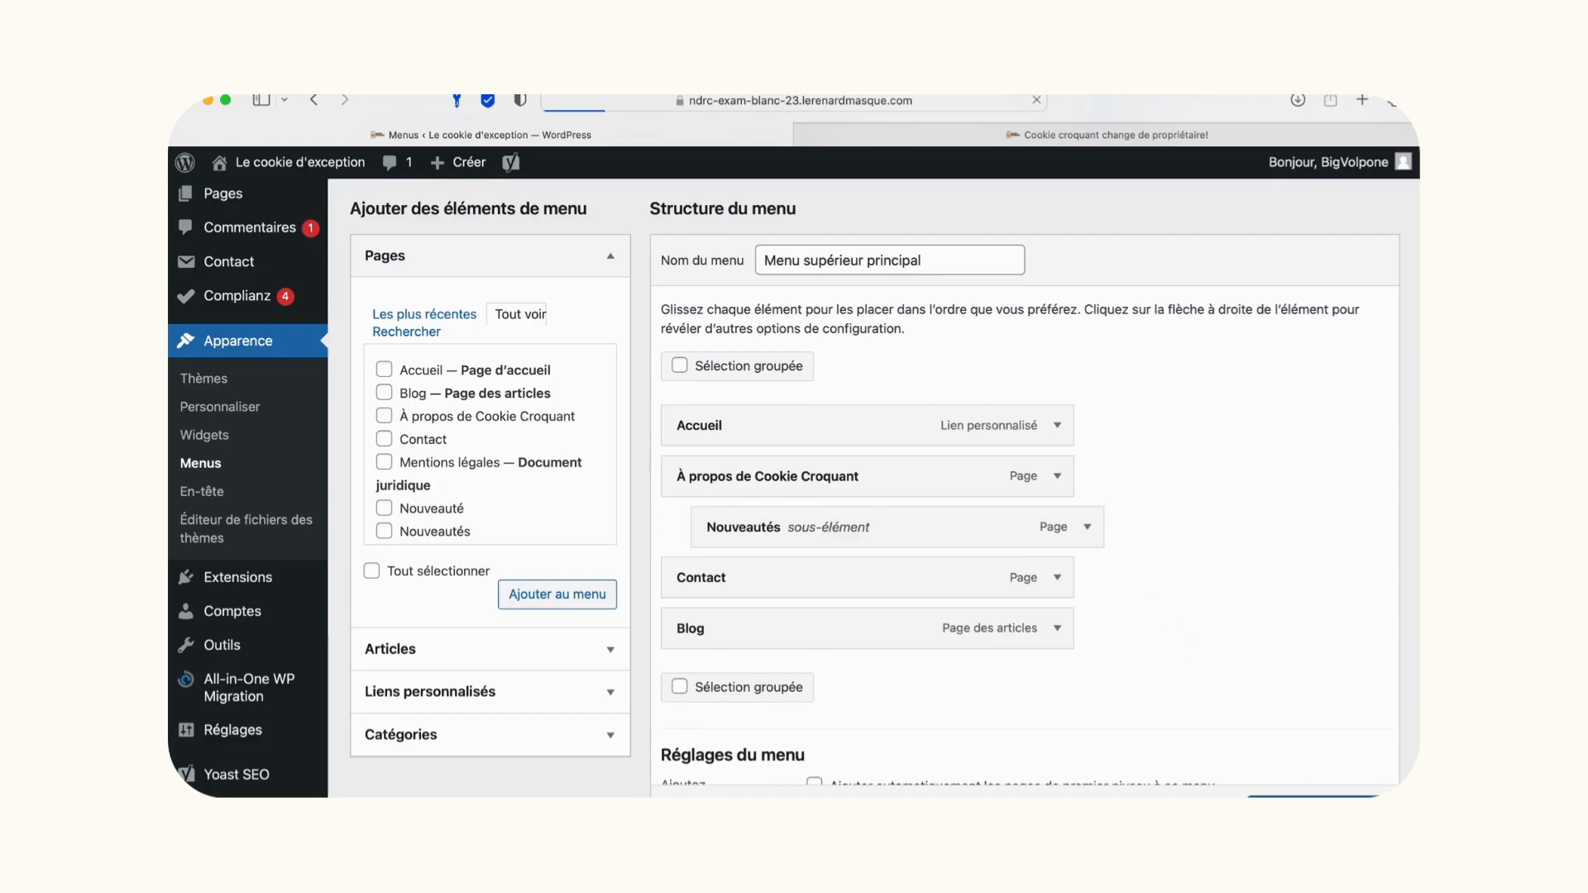
left_click(1105, 136)
left_click(1035, 102)
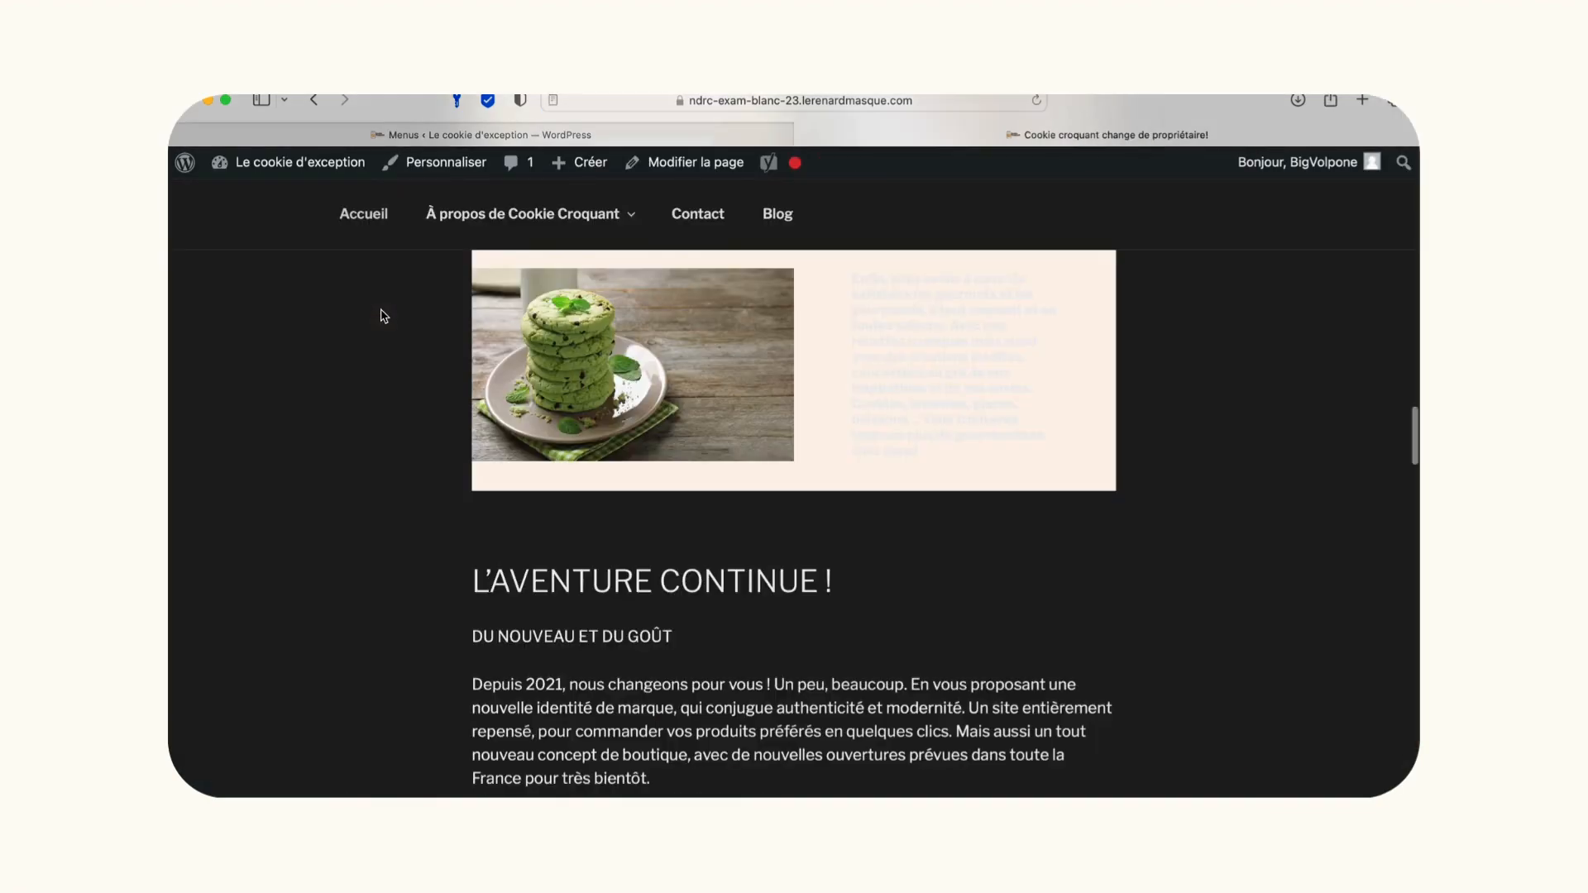
scroll(384, 316, "up", 10)
mouse_move(475, 220)
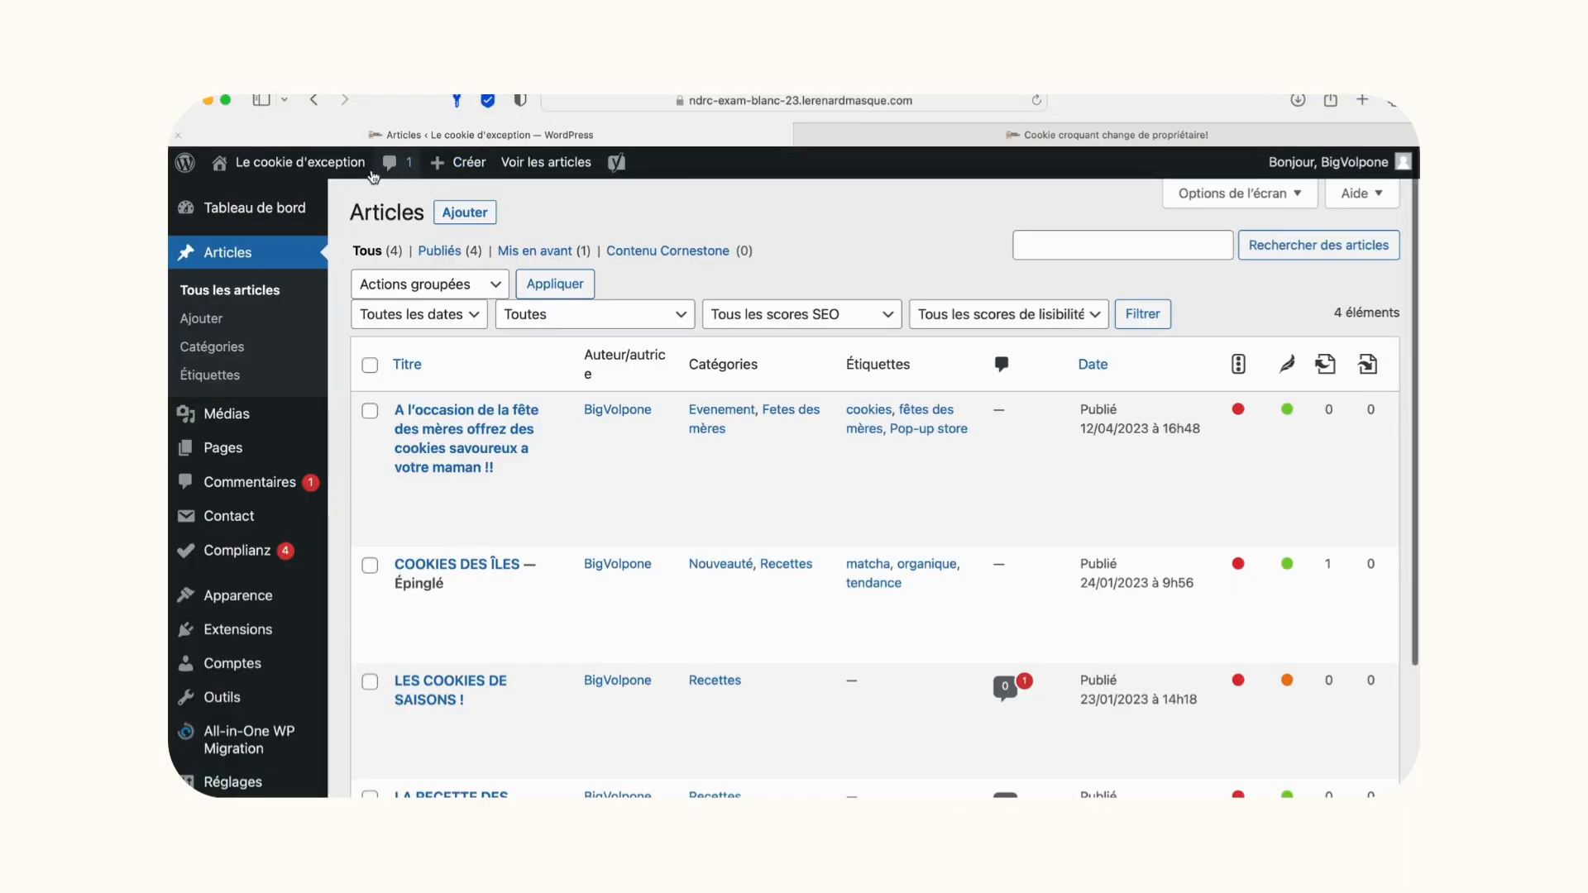
Create a new article and paste the copied text about the 28 Mai 2023 pop-up store event as its body.
left_click(207, 320)
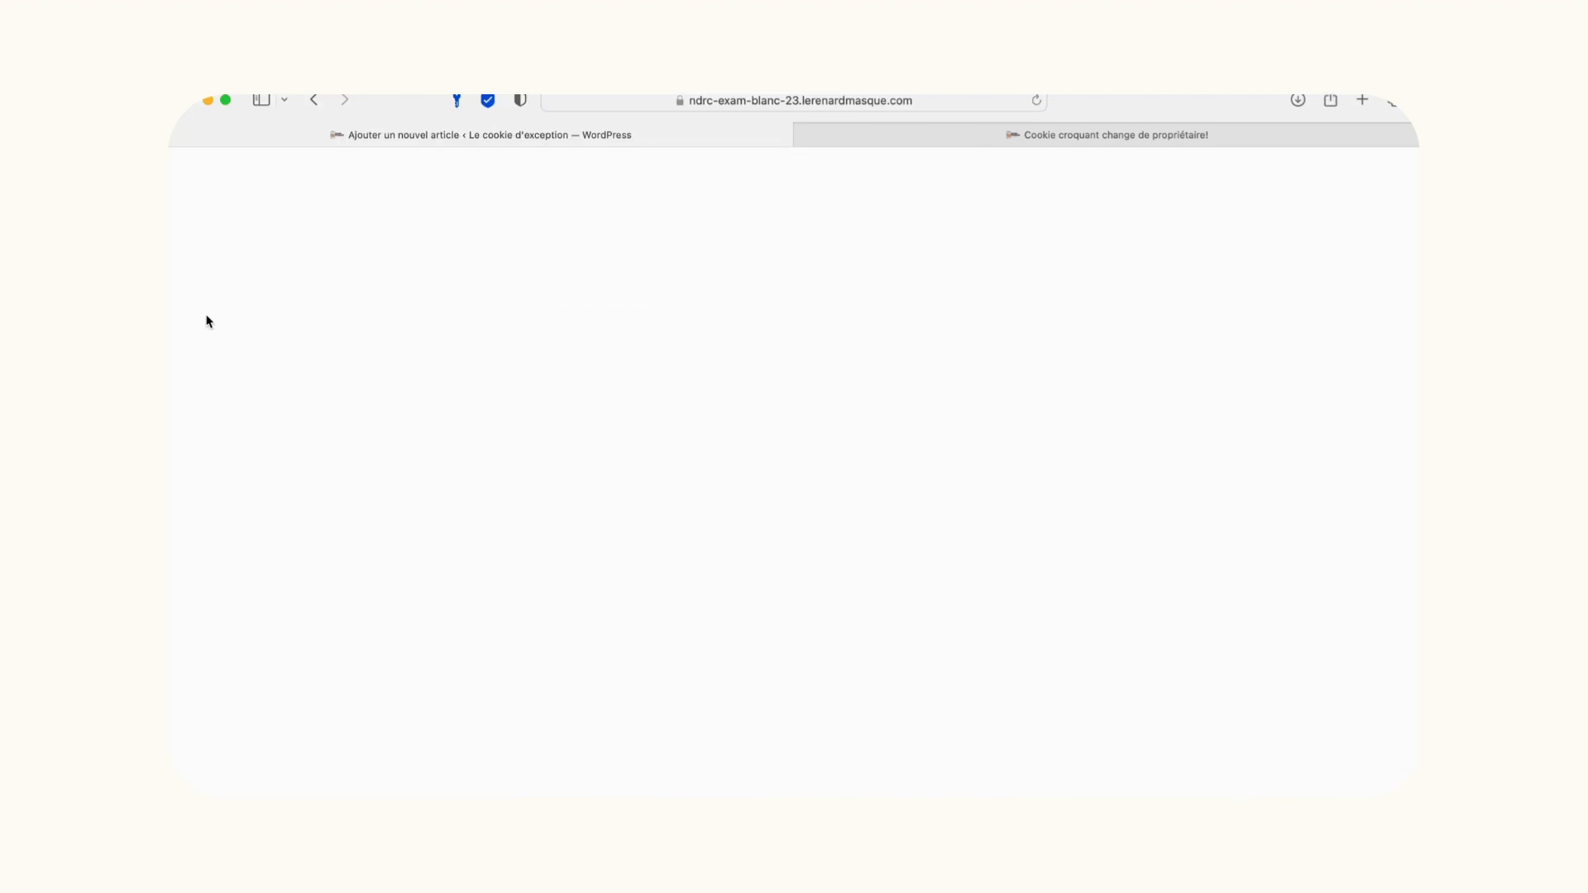
left_click(330, 350)
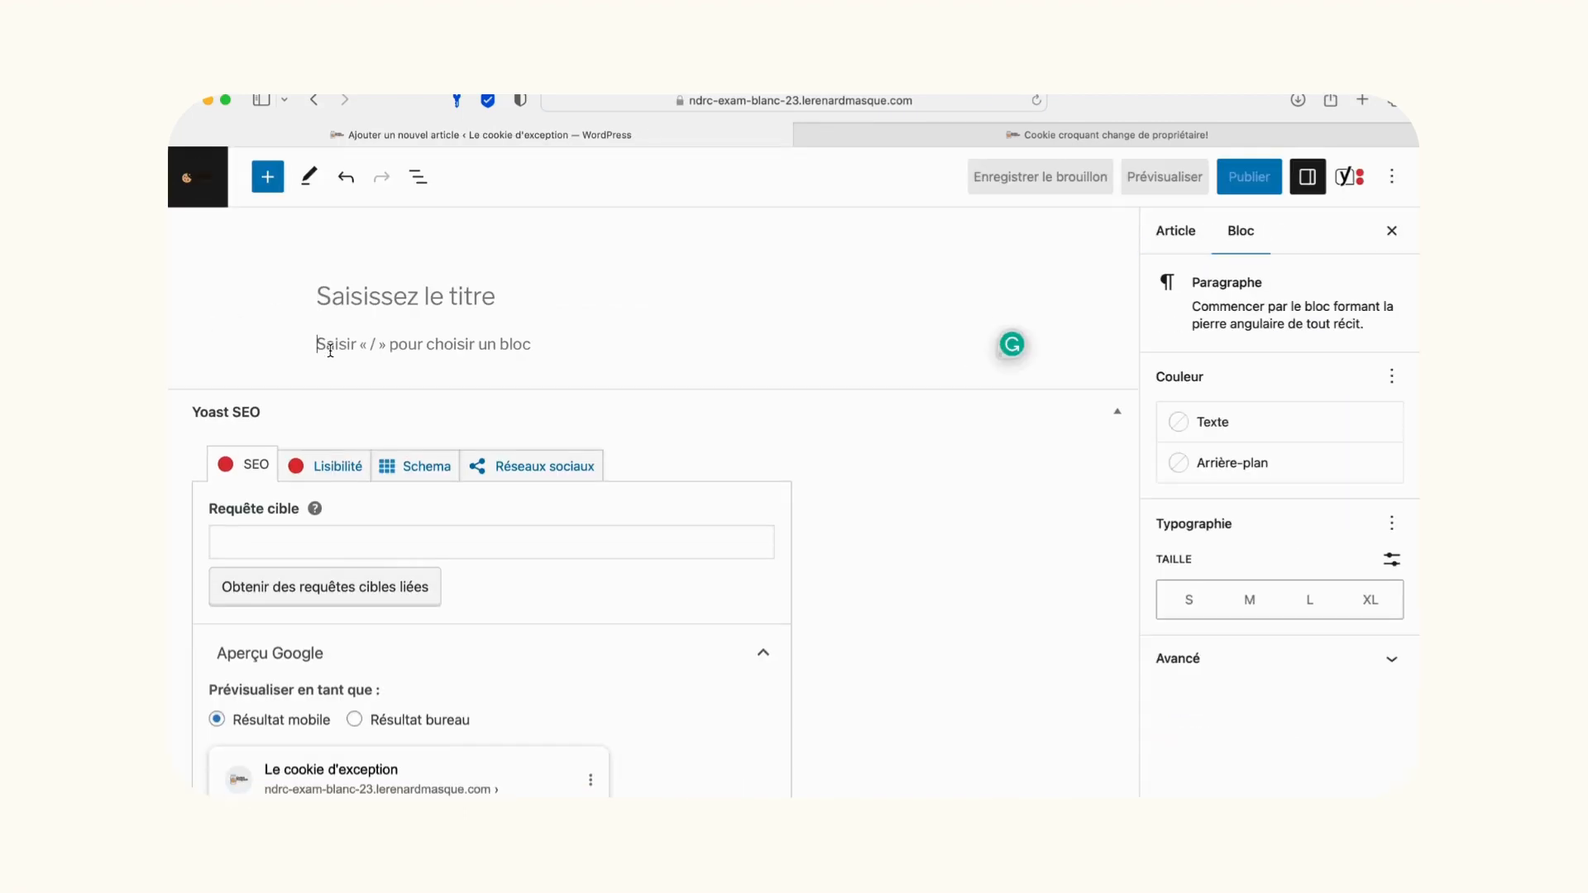
key("super+v")
scroll(443, 318, "up", 10)
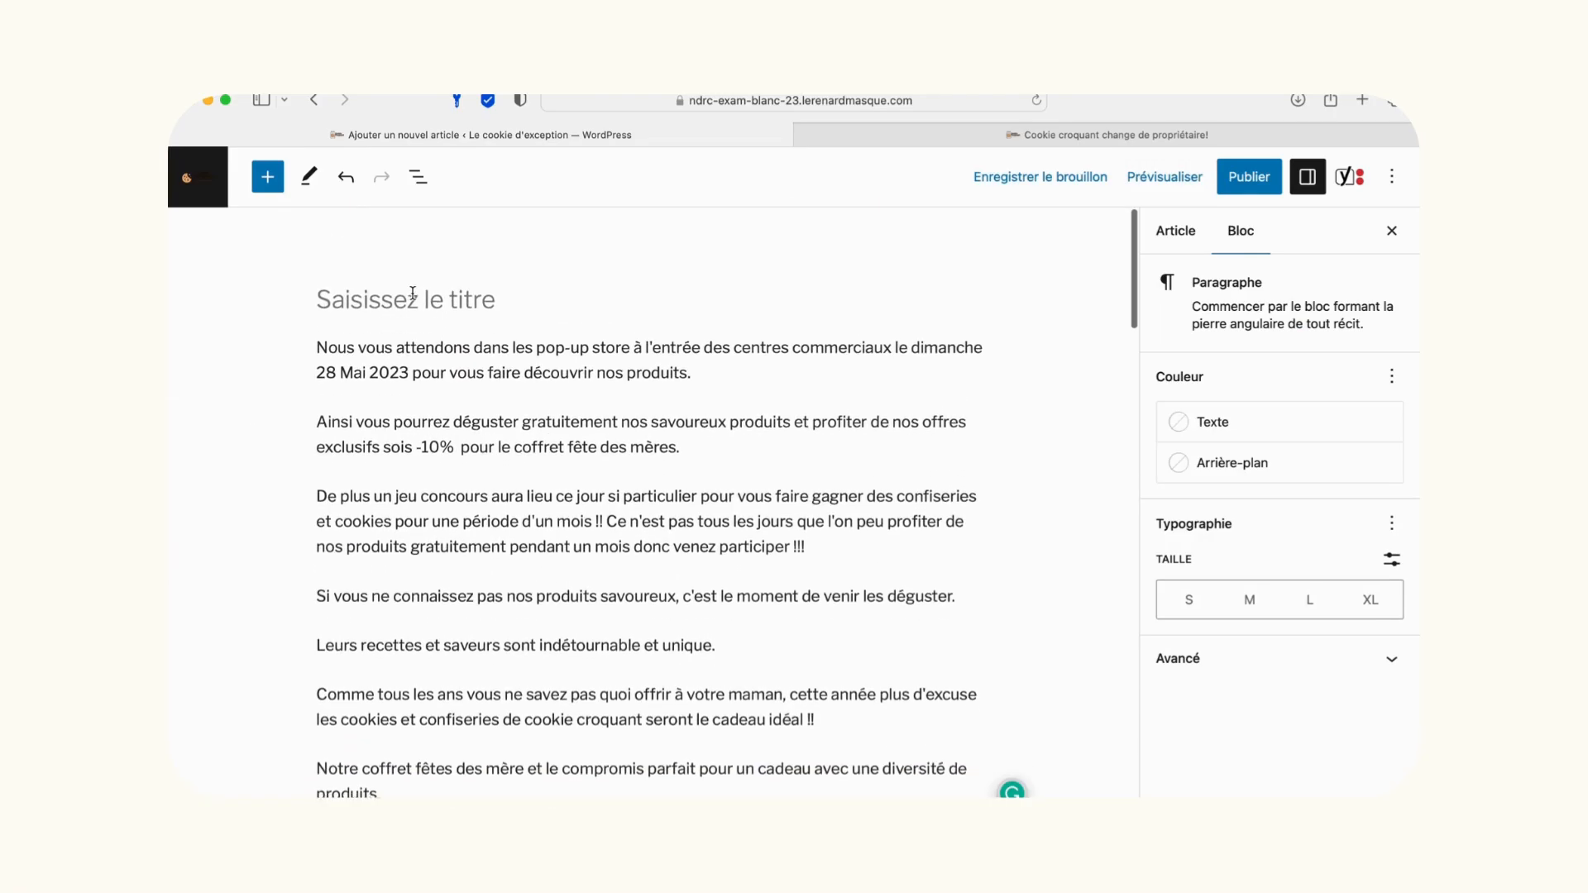
Title the article "Pour vos chères mamans, une gourmandise à ne pas manquer".
left_click(409, 291)
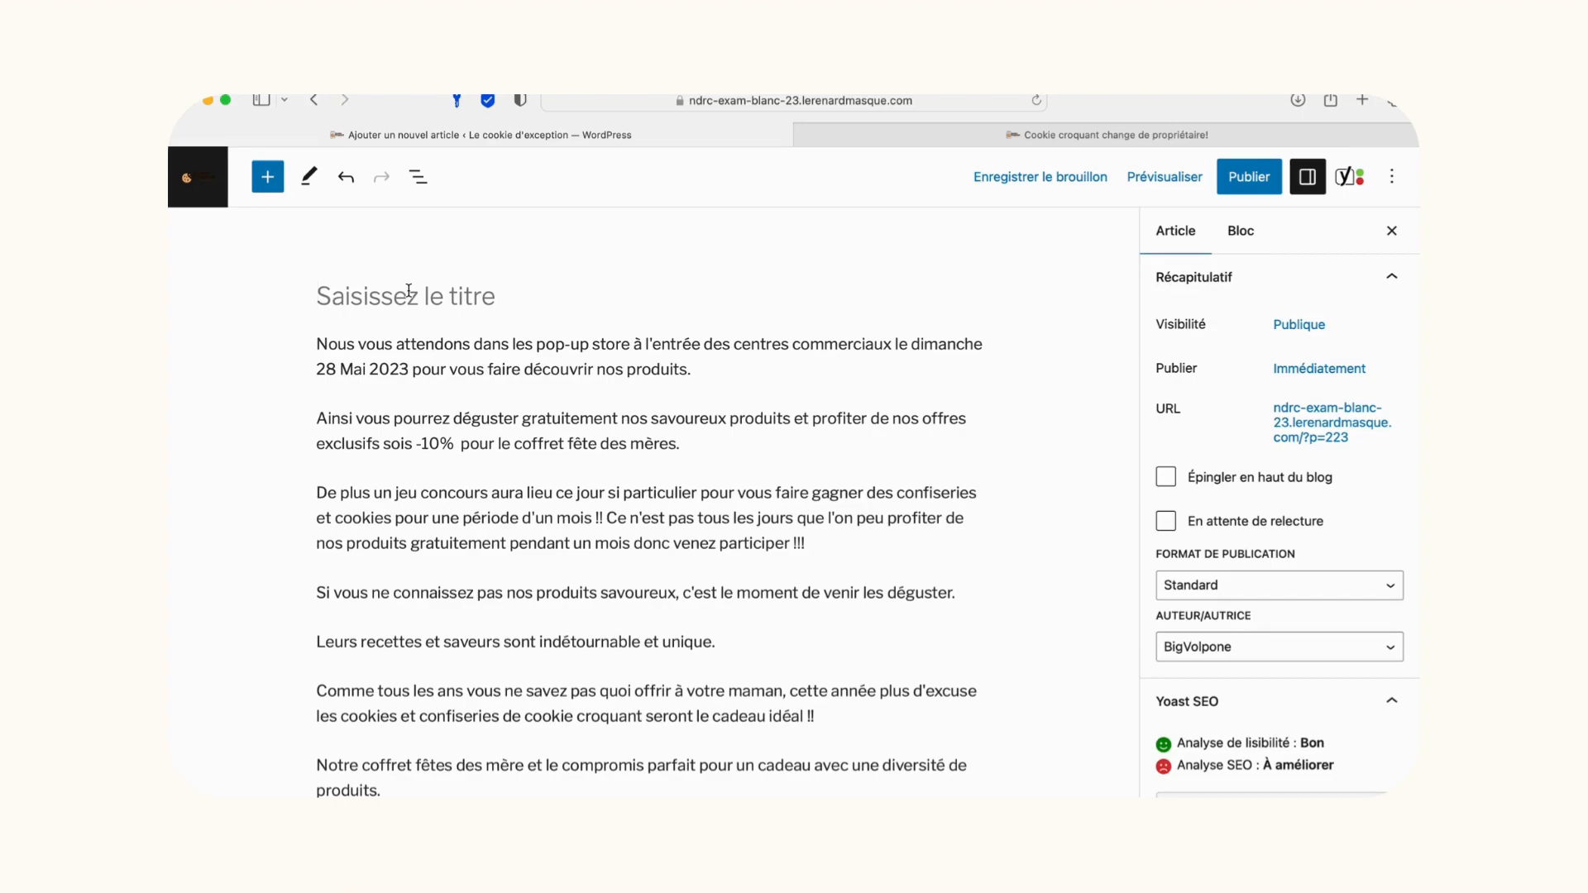
type("Pour ")
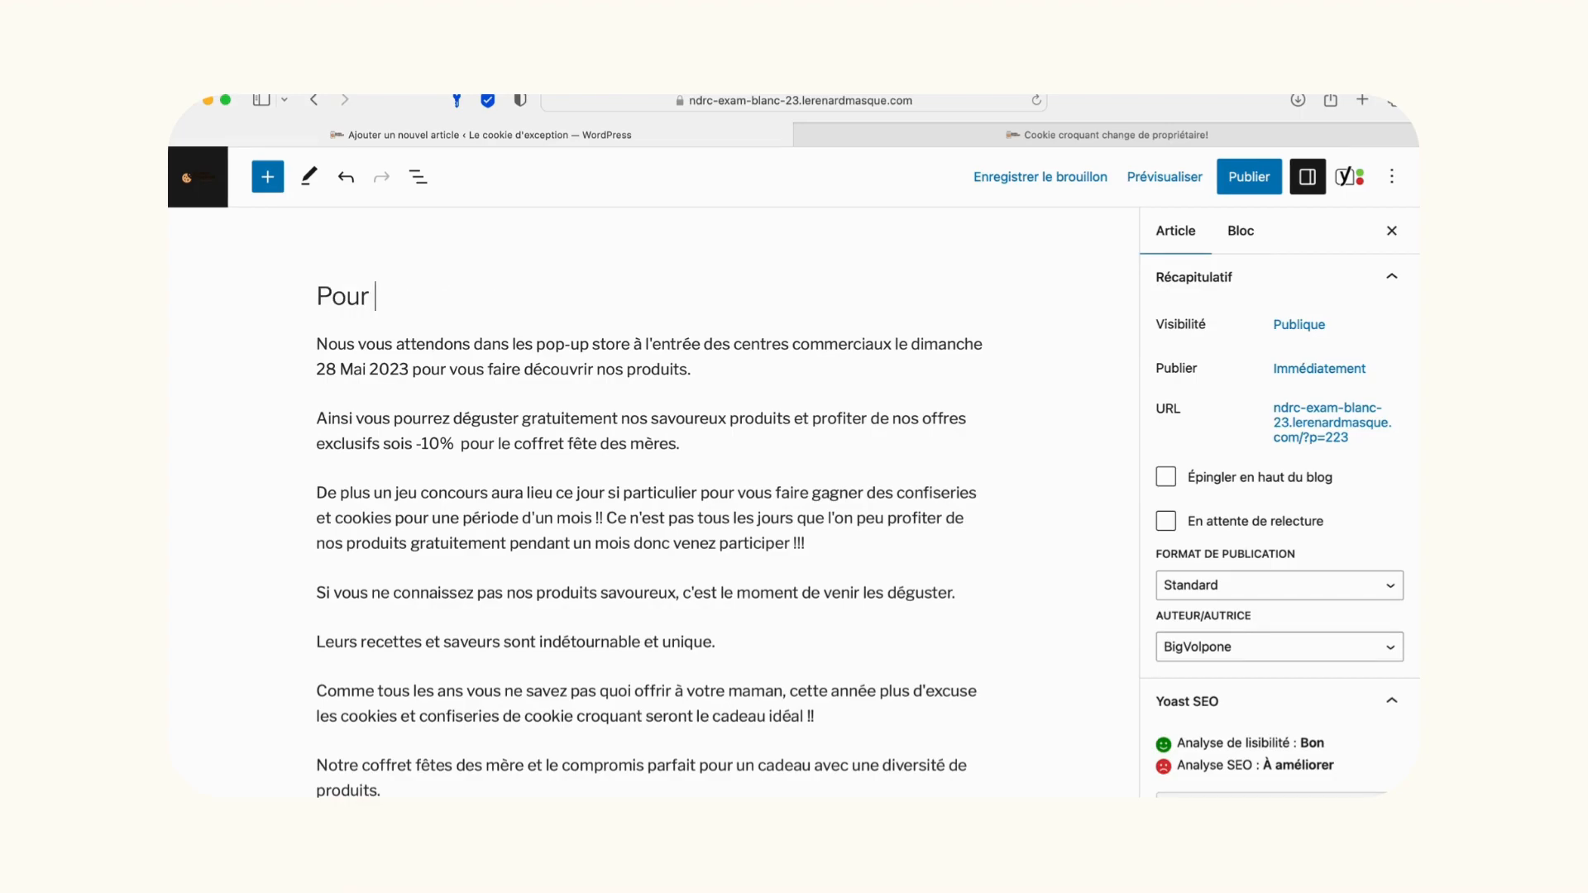
type("vos chères mamans")
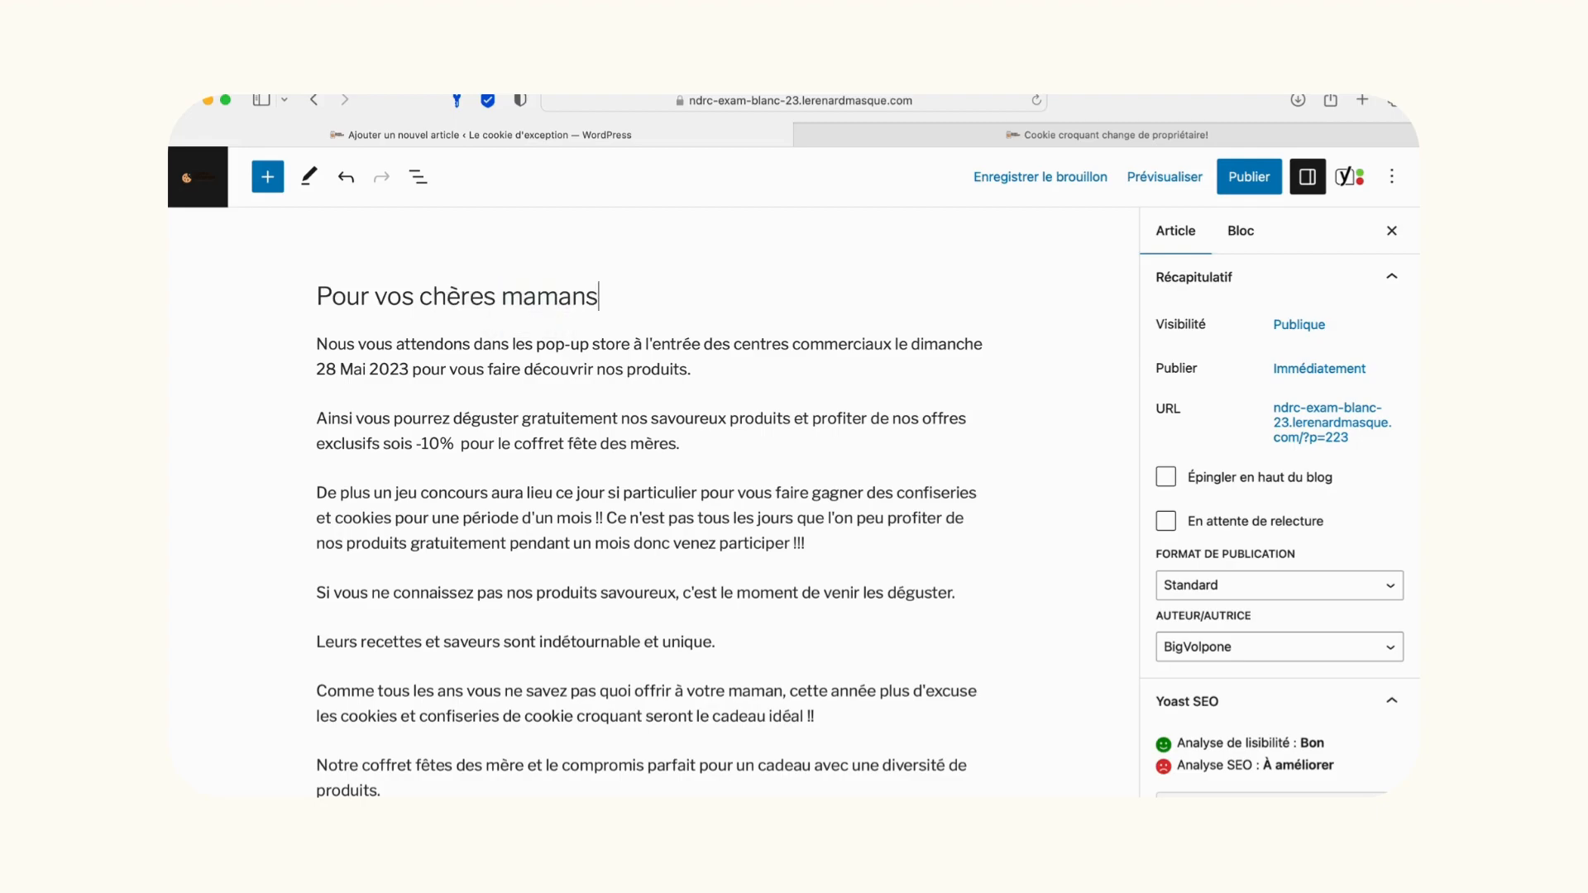
type(", une gourmandise")
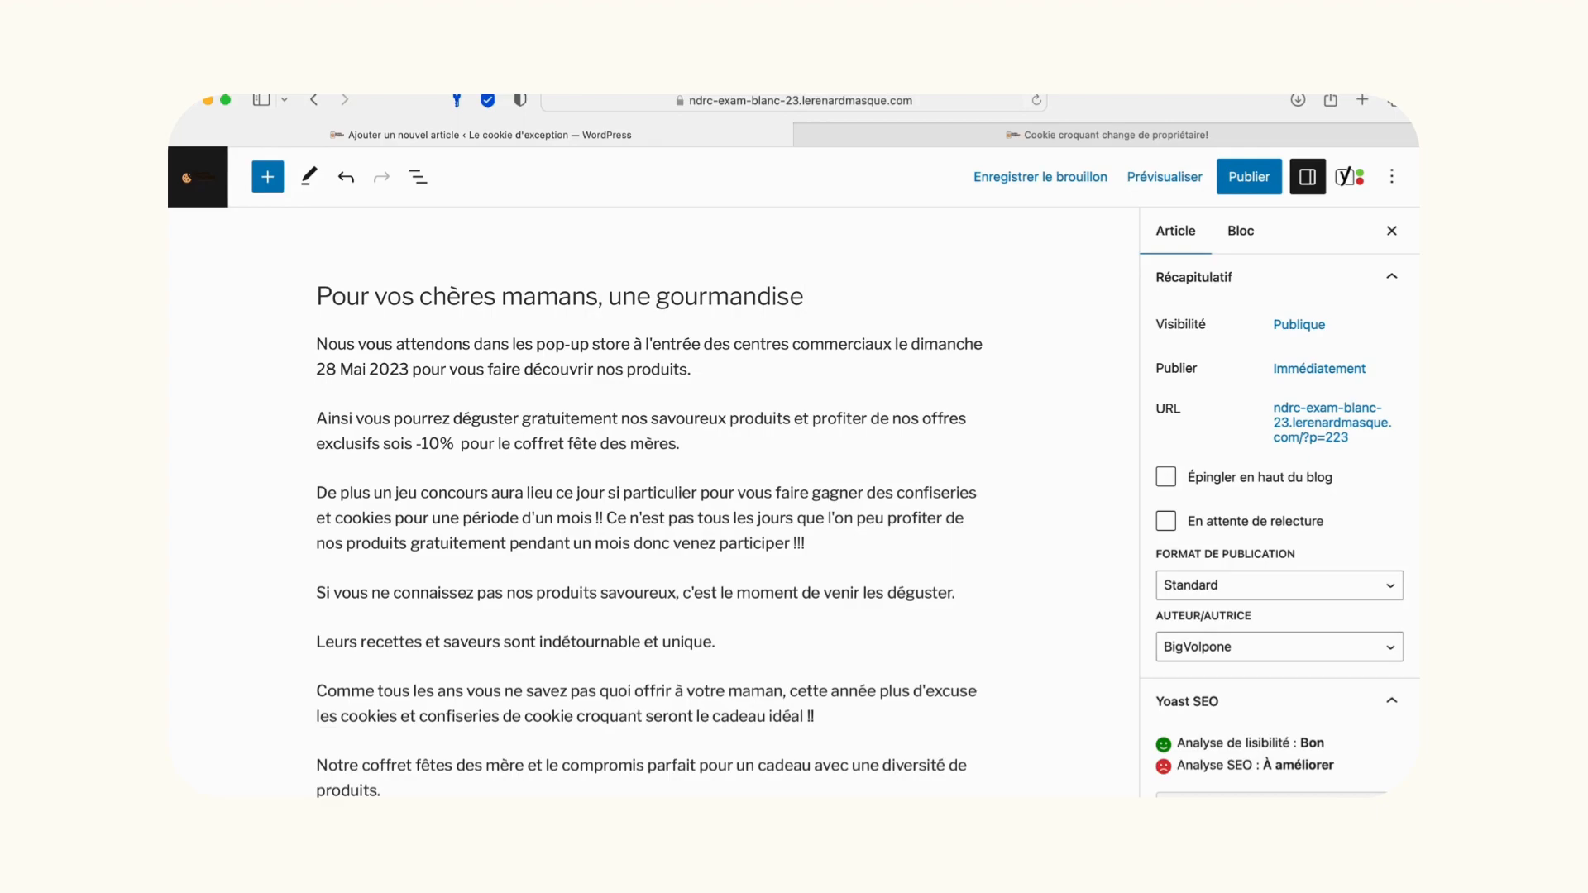
type("à ne pas manqu")
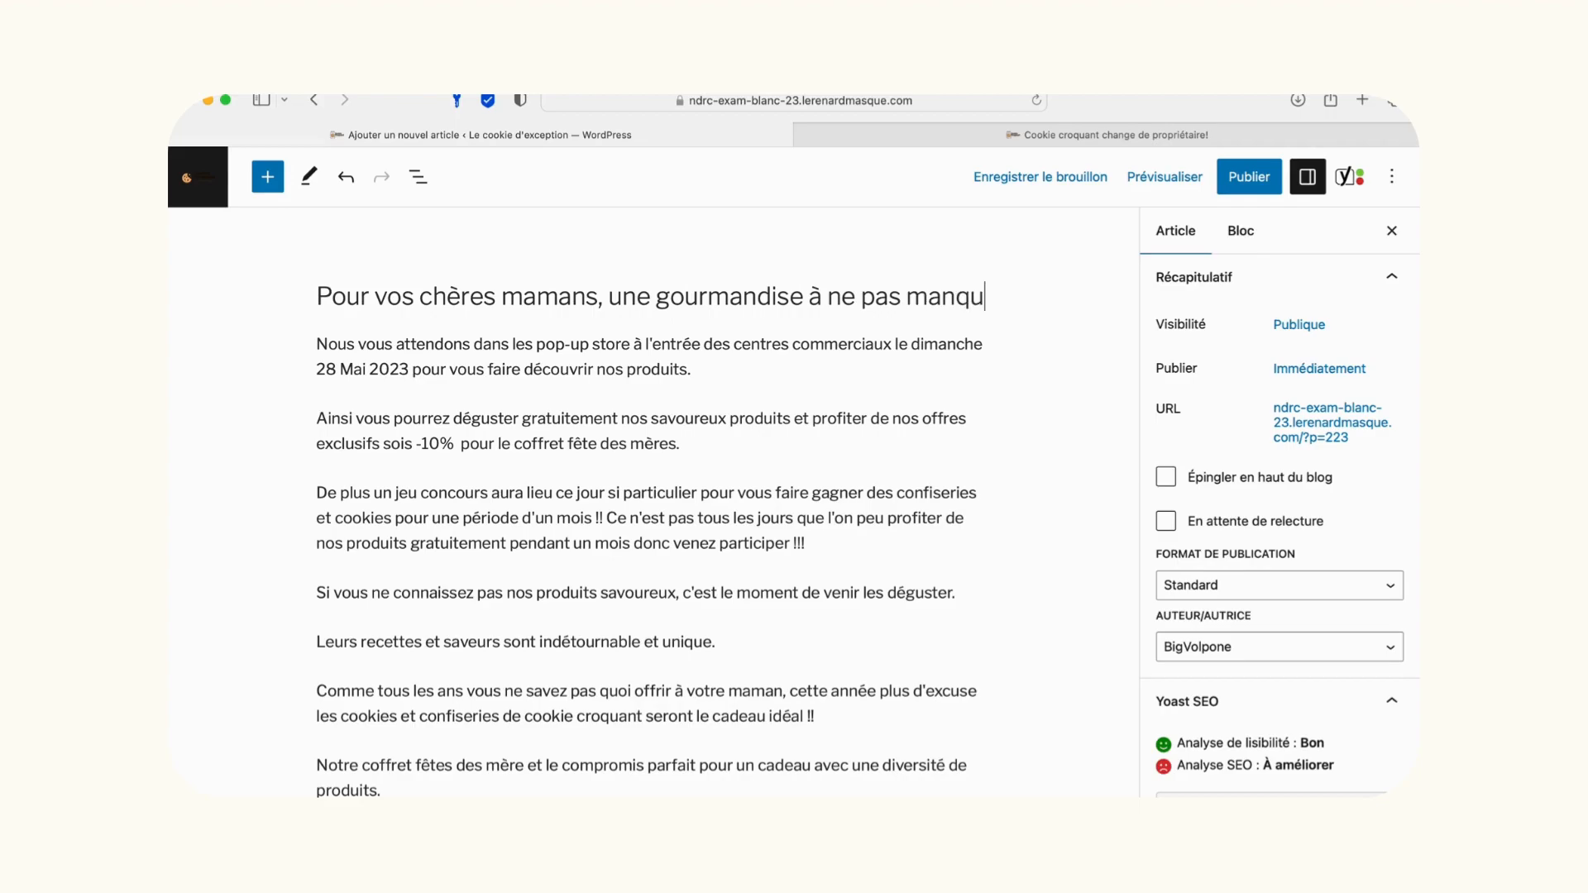
type("er")
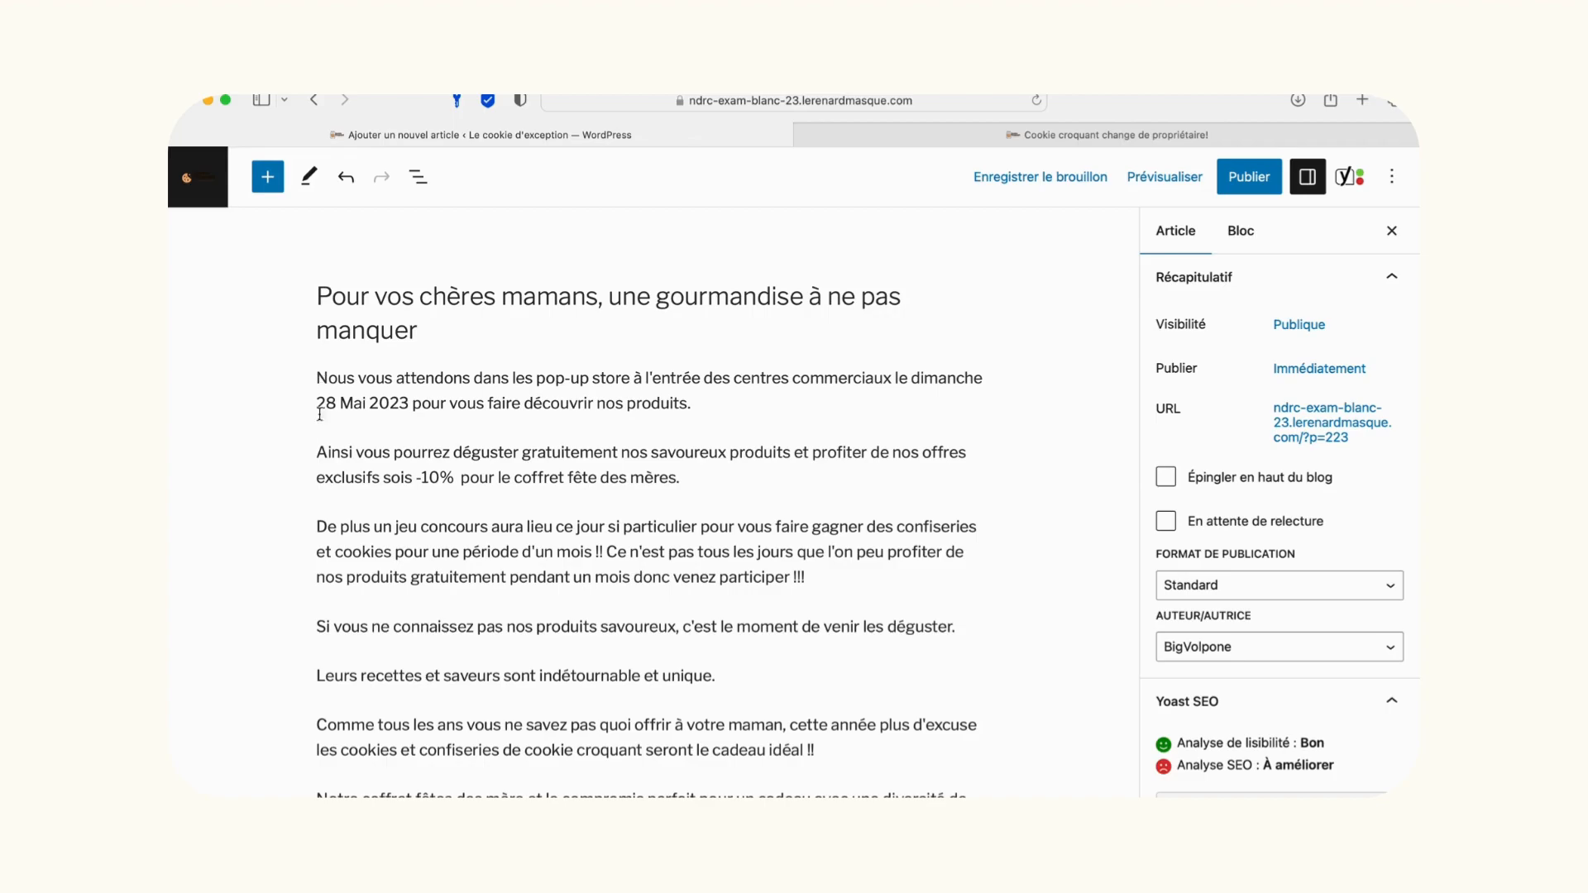
Turn the paragraph beginning "Ainsi vous pourrez déguster gratuitement" into an H2 heading and make its text bold.
left_click_drag(320, 452, 683, 478)
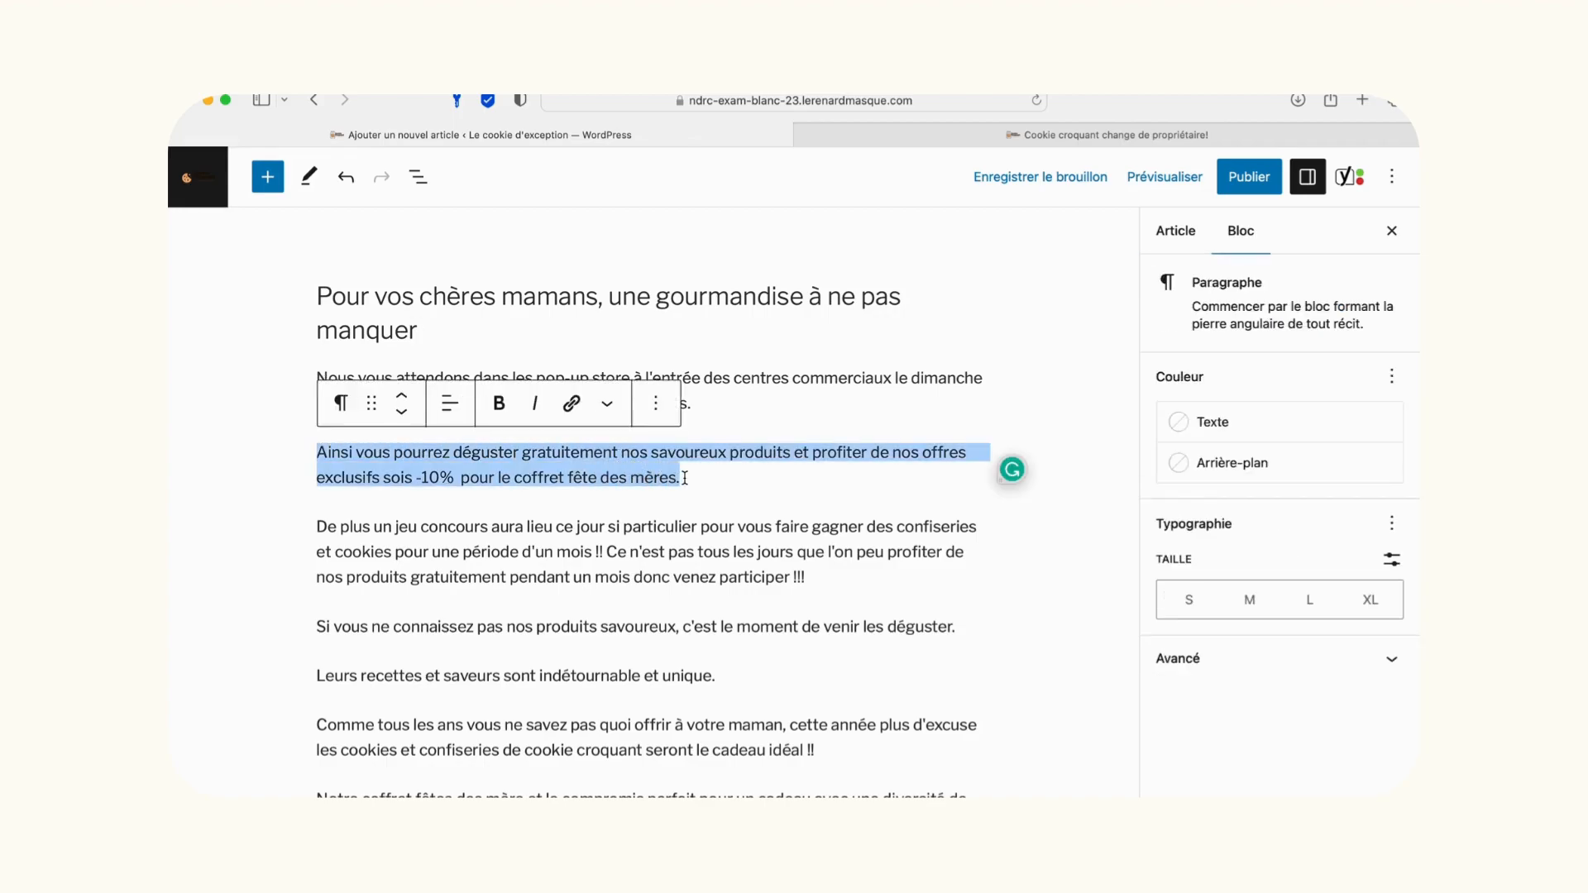
left_click(343, 412)
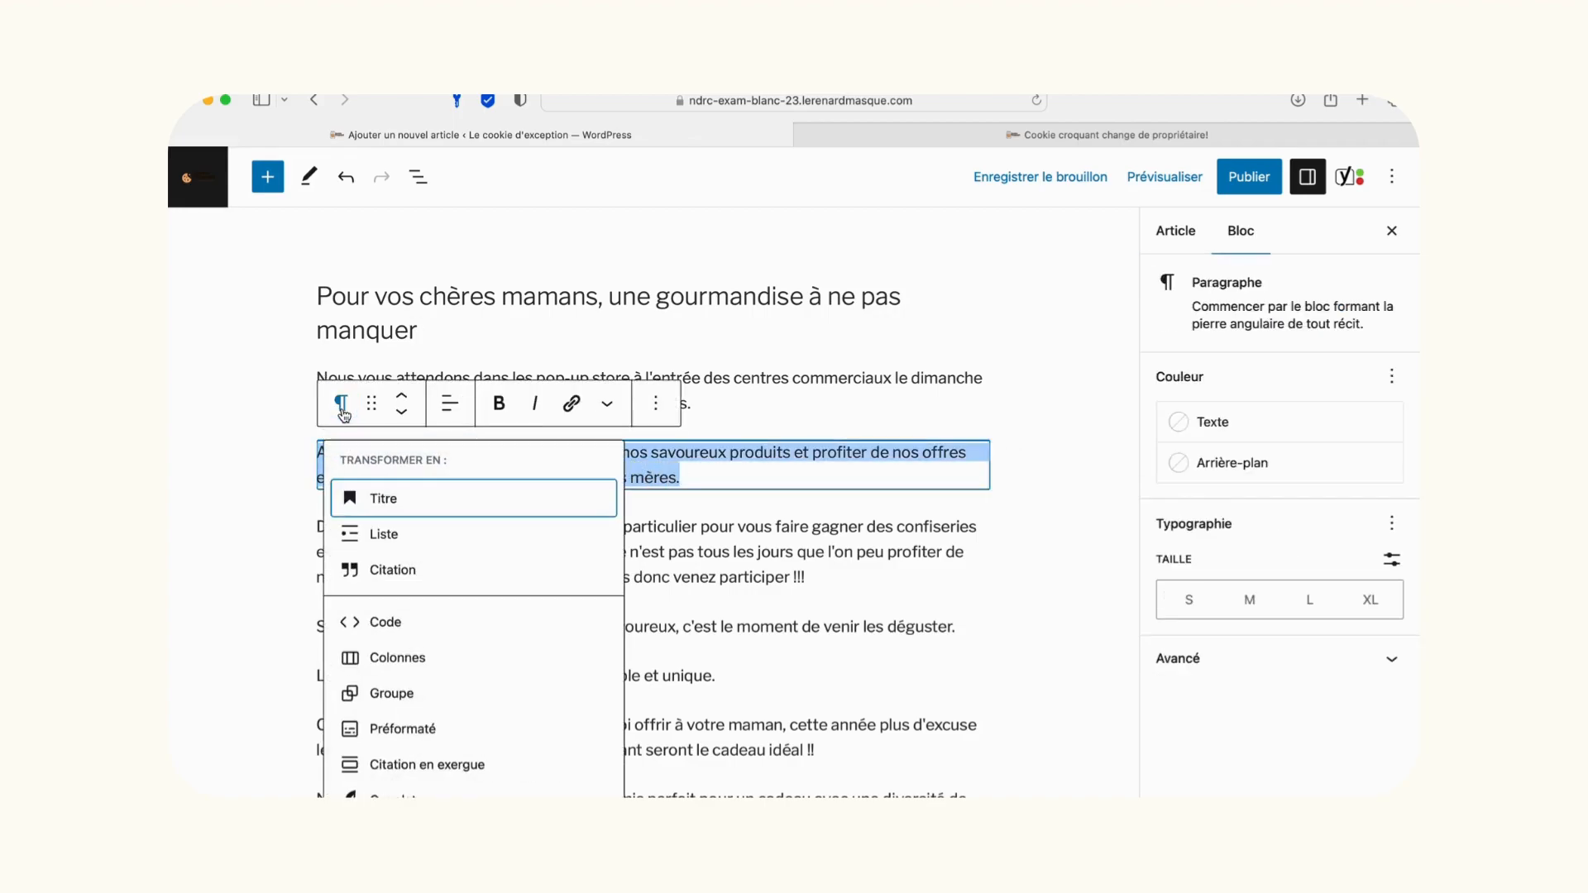
left_click(367, 506)
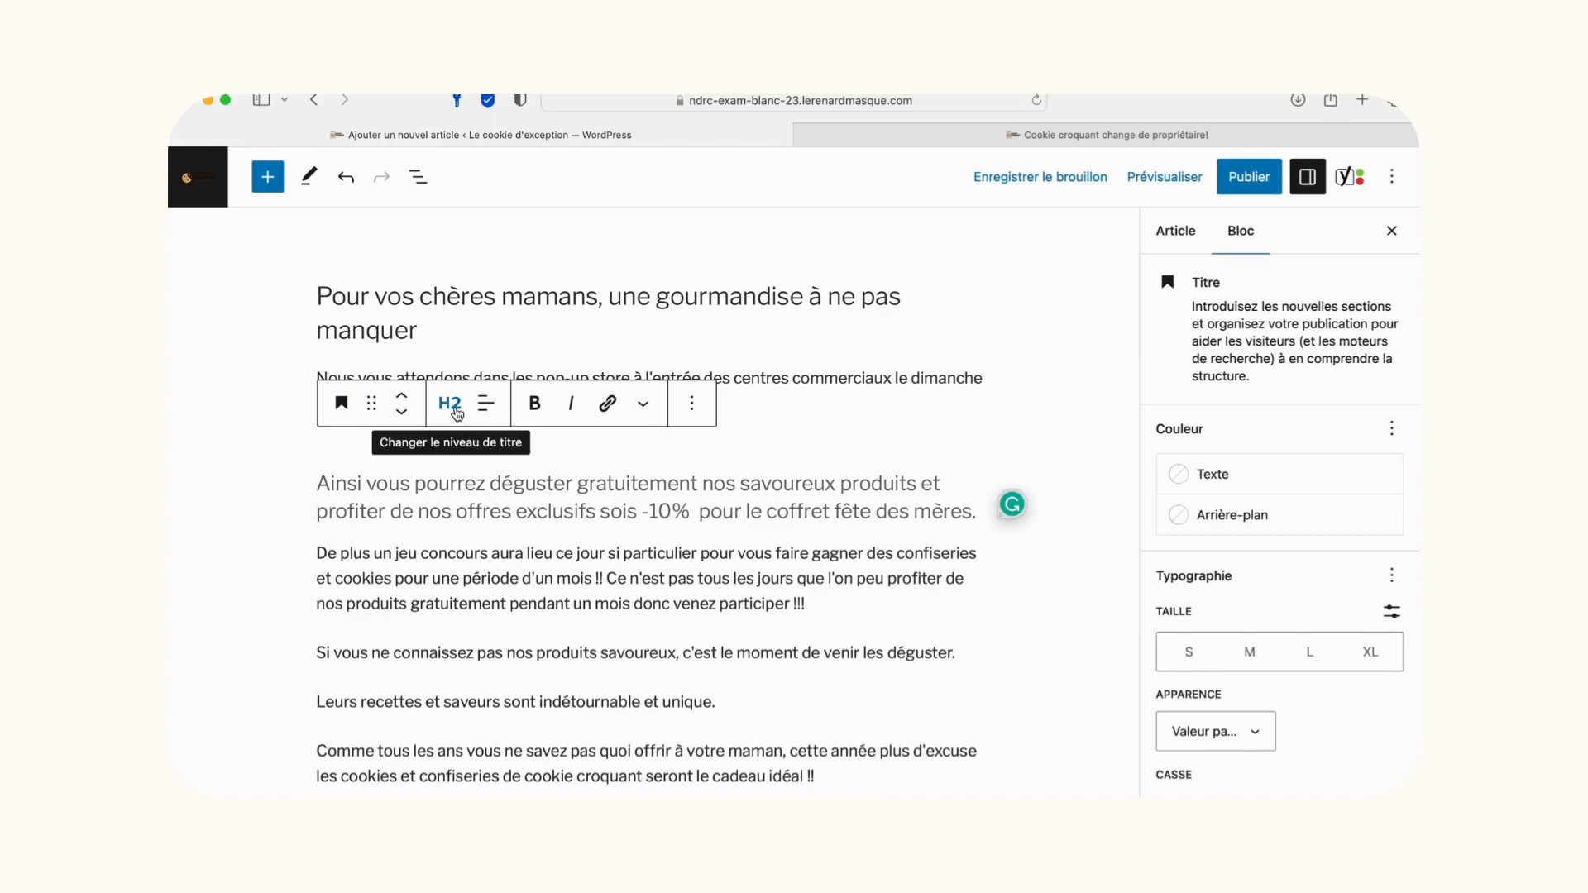
triple_click(340, 486)
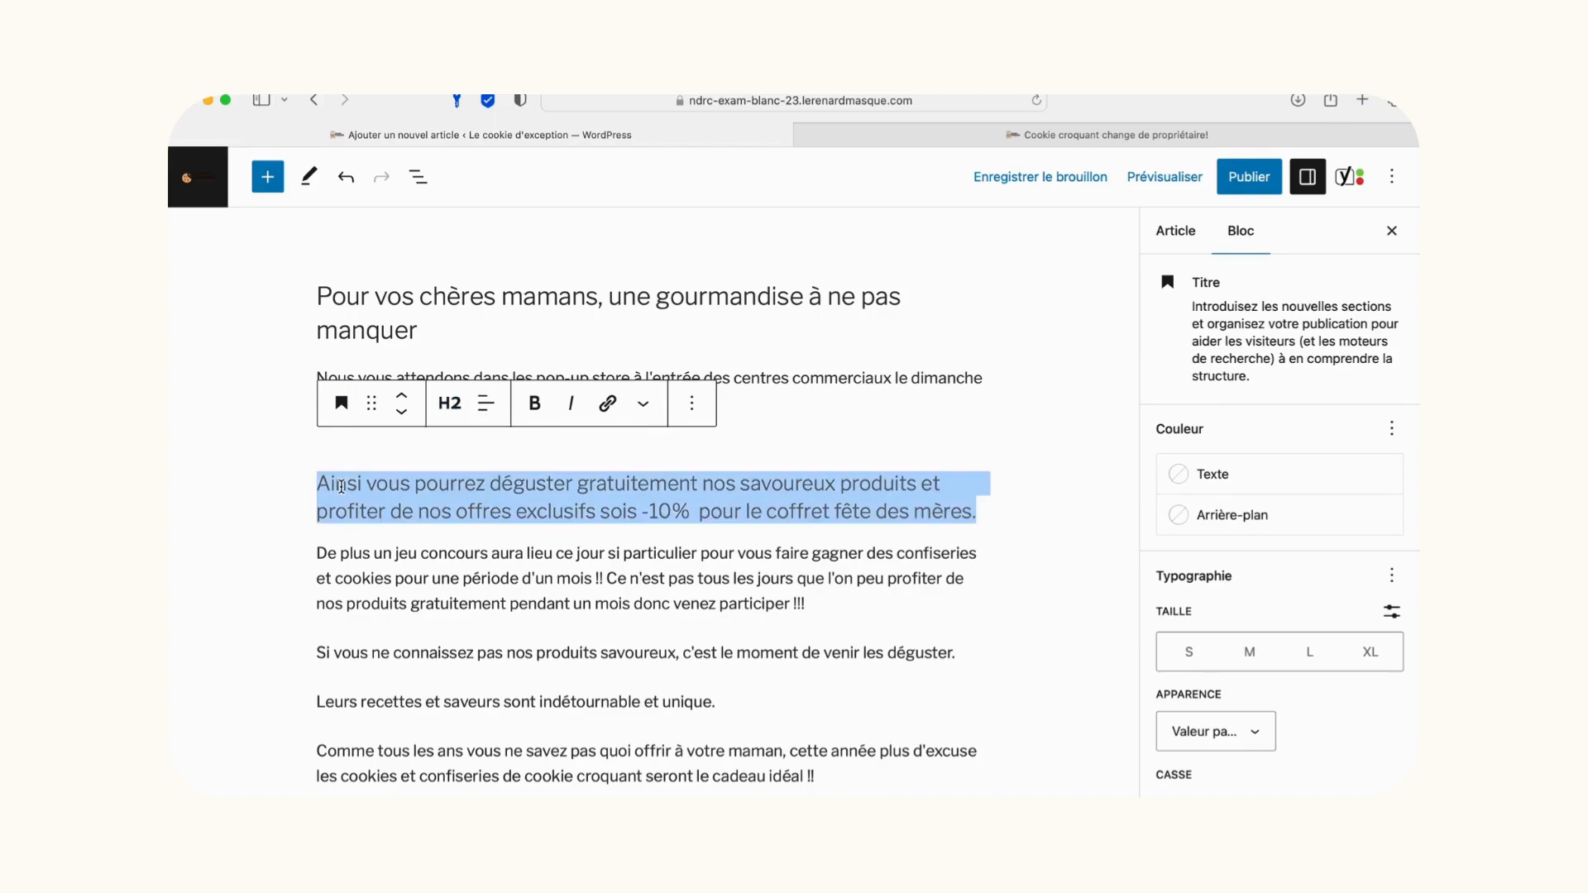
left_click(534, 403)
Turn the sentence "Leurs recettes et saveurs sont indétournable et unique." into an H3 heading and make it bold.
scroll(526, 593, "down", 3)
scroll(526, 593, "down", 2)
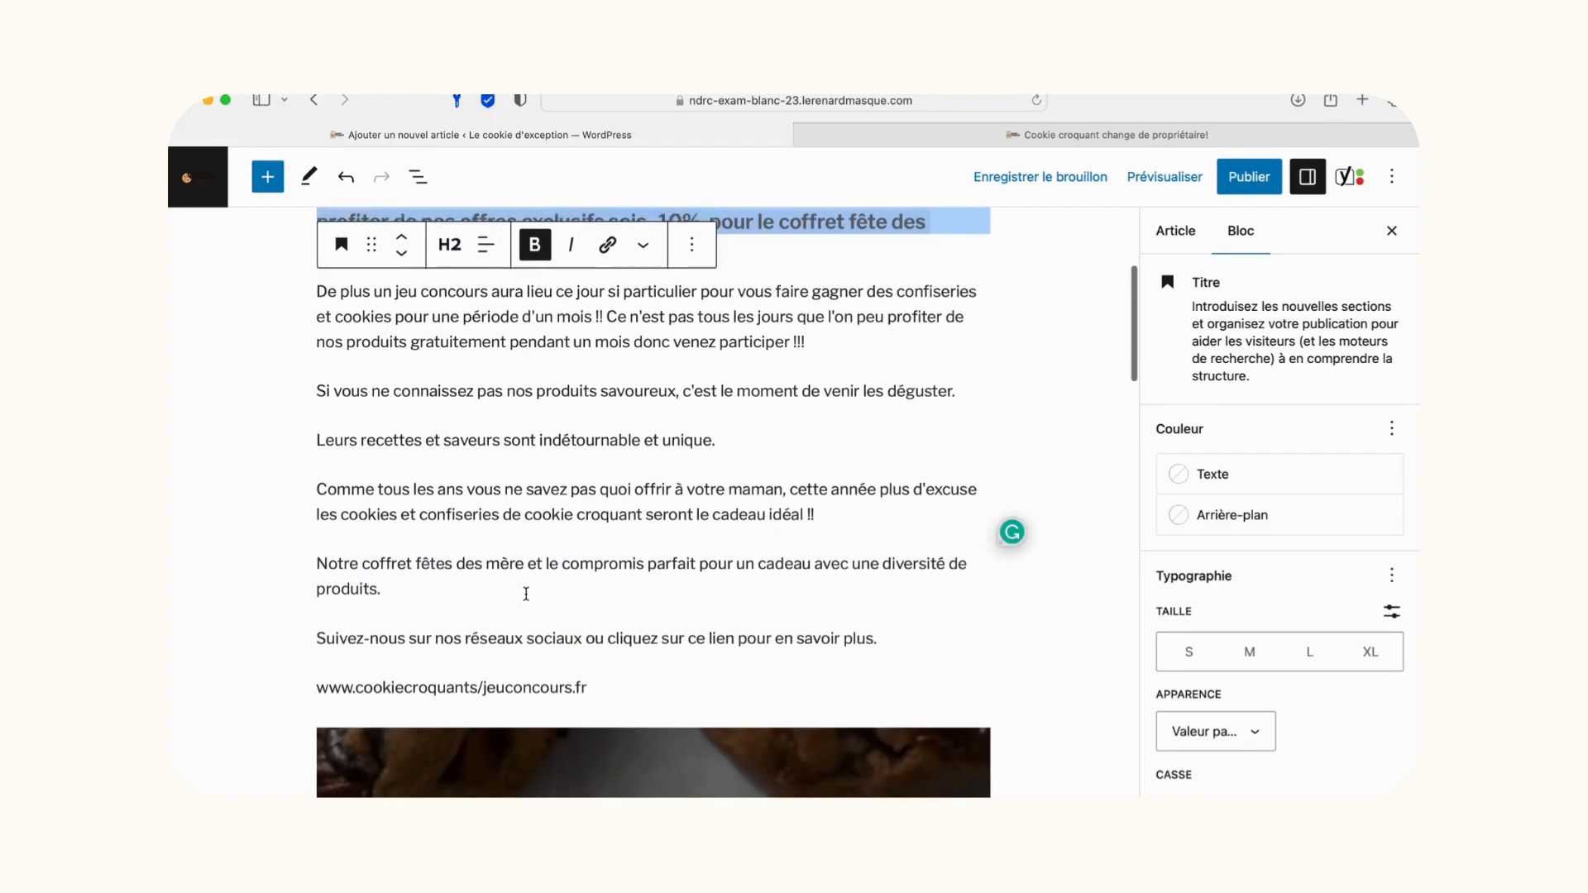
triple_click(320, 422)
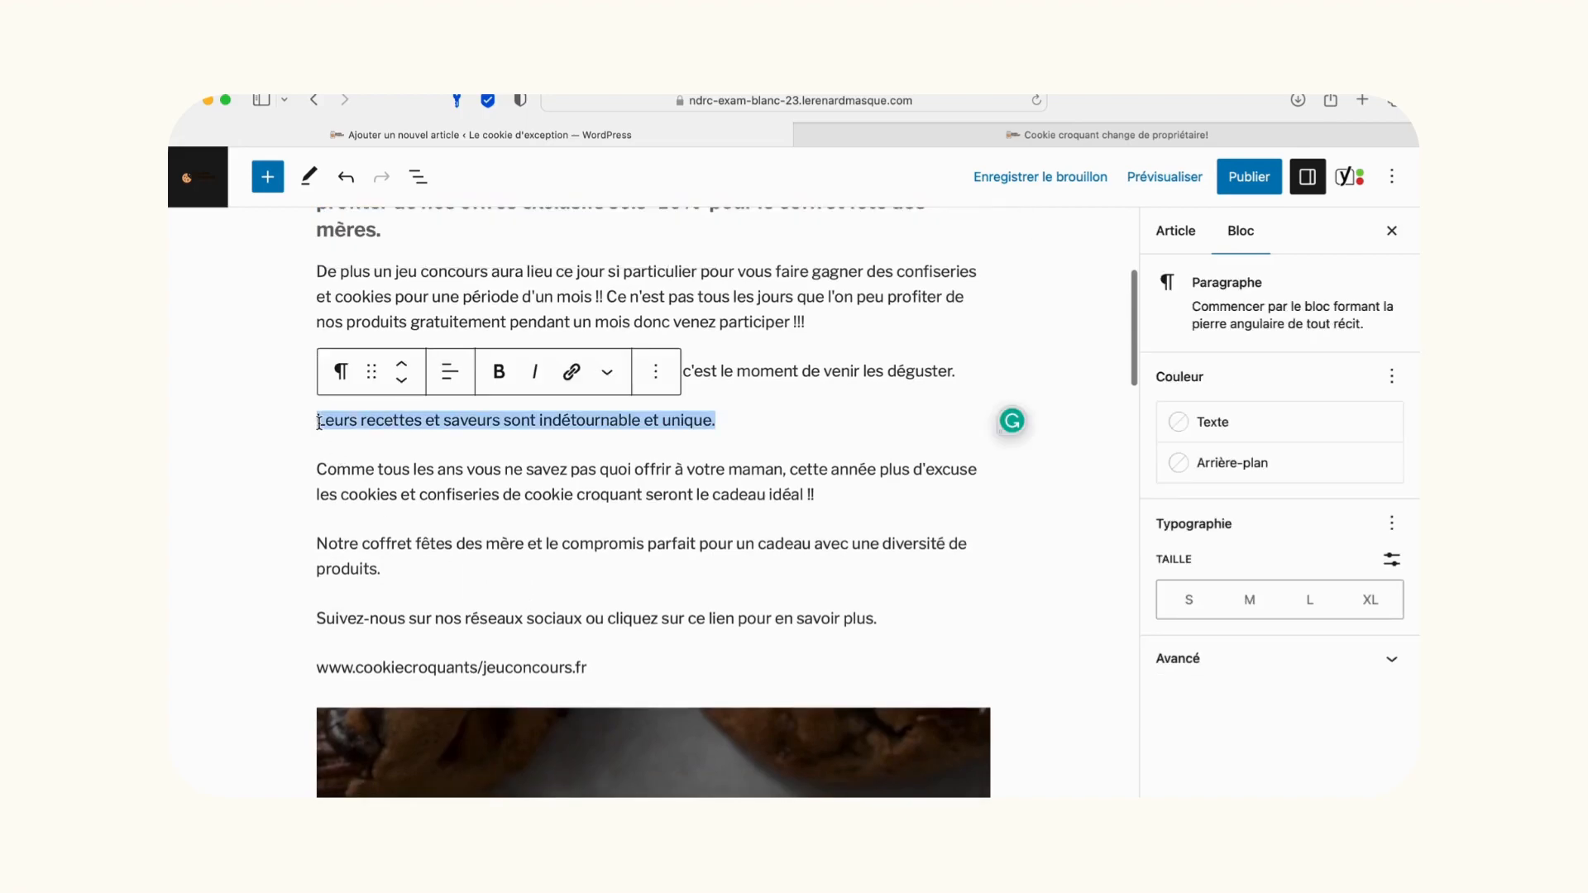
left_click(340, 371)
left_click(379, 469)
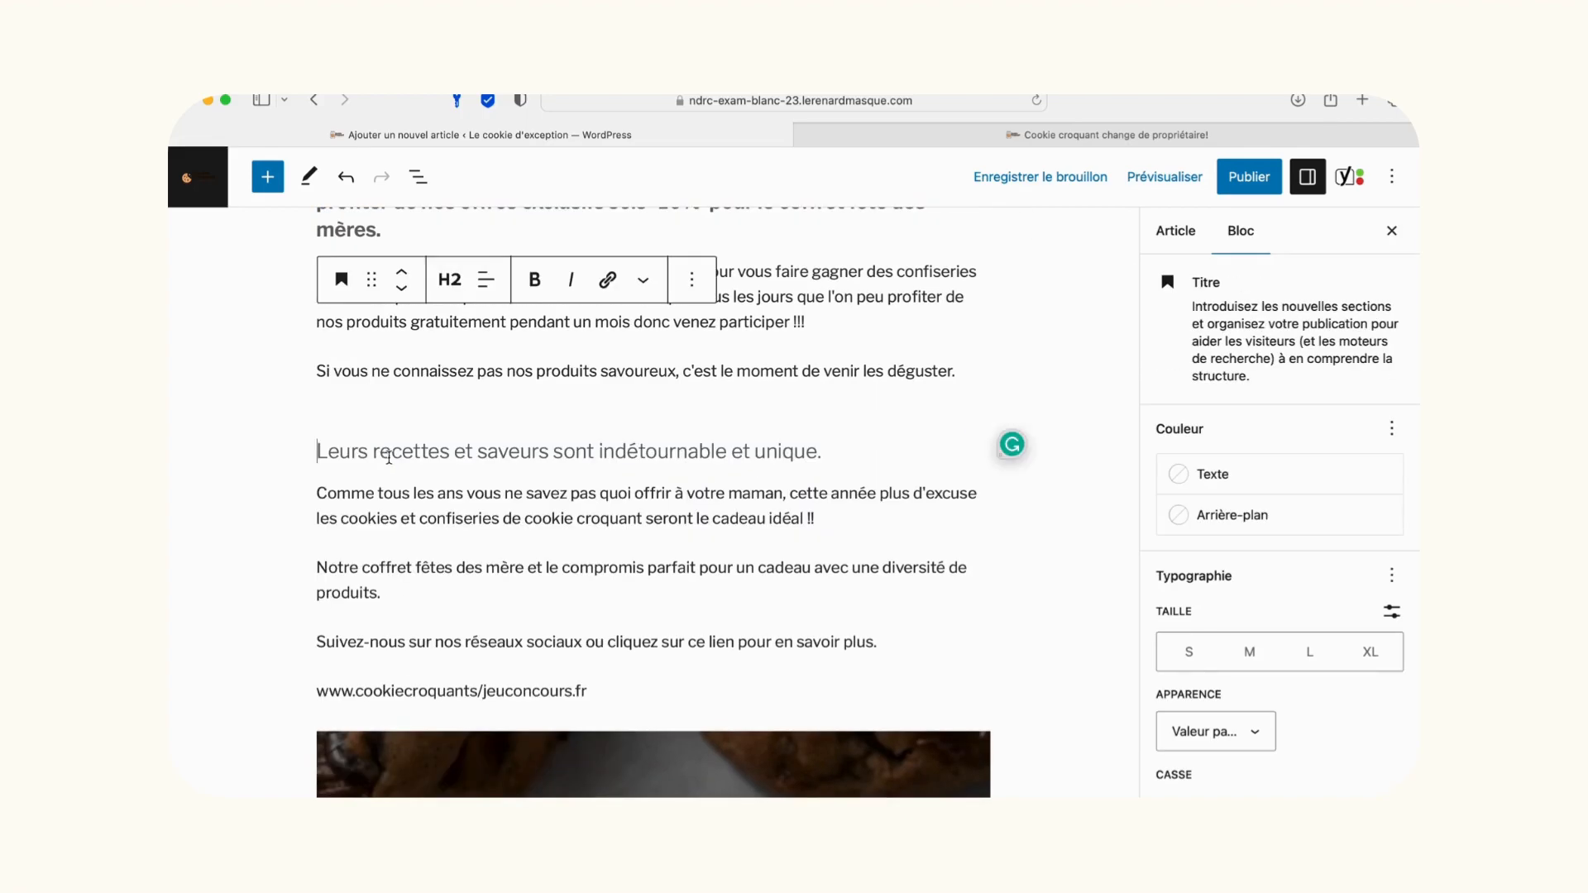
left_click(449, 280)
left_click(449, 422)
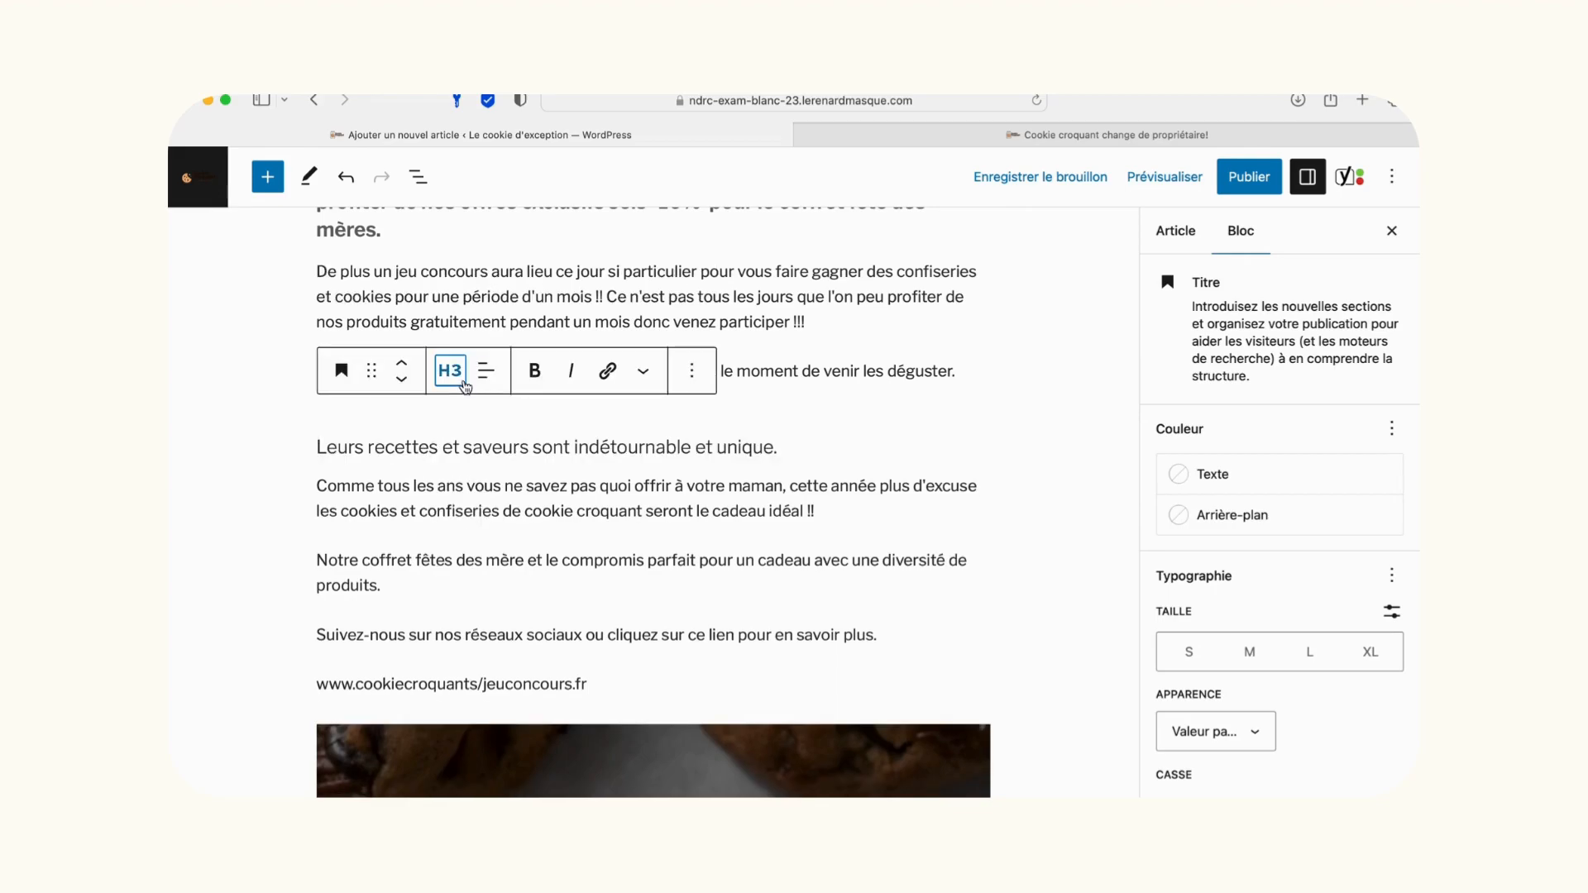
left_click(450, 370)
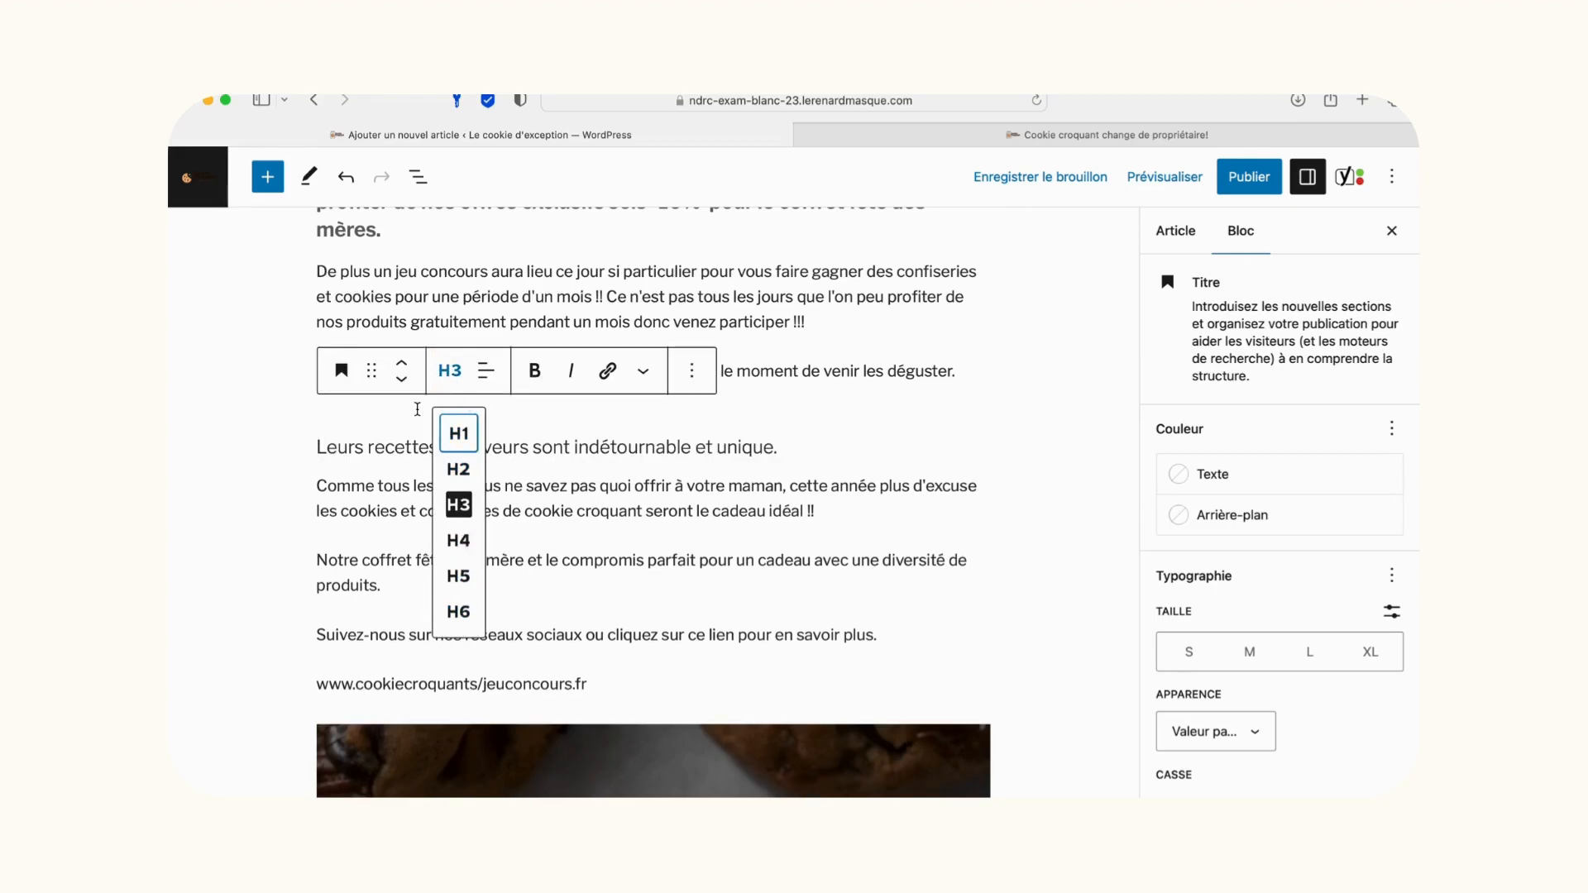
left_click(373, 429)
triple_click(366, 448)
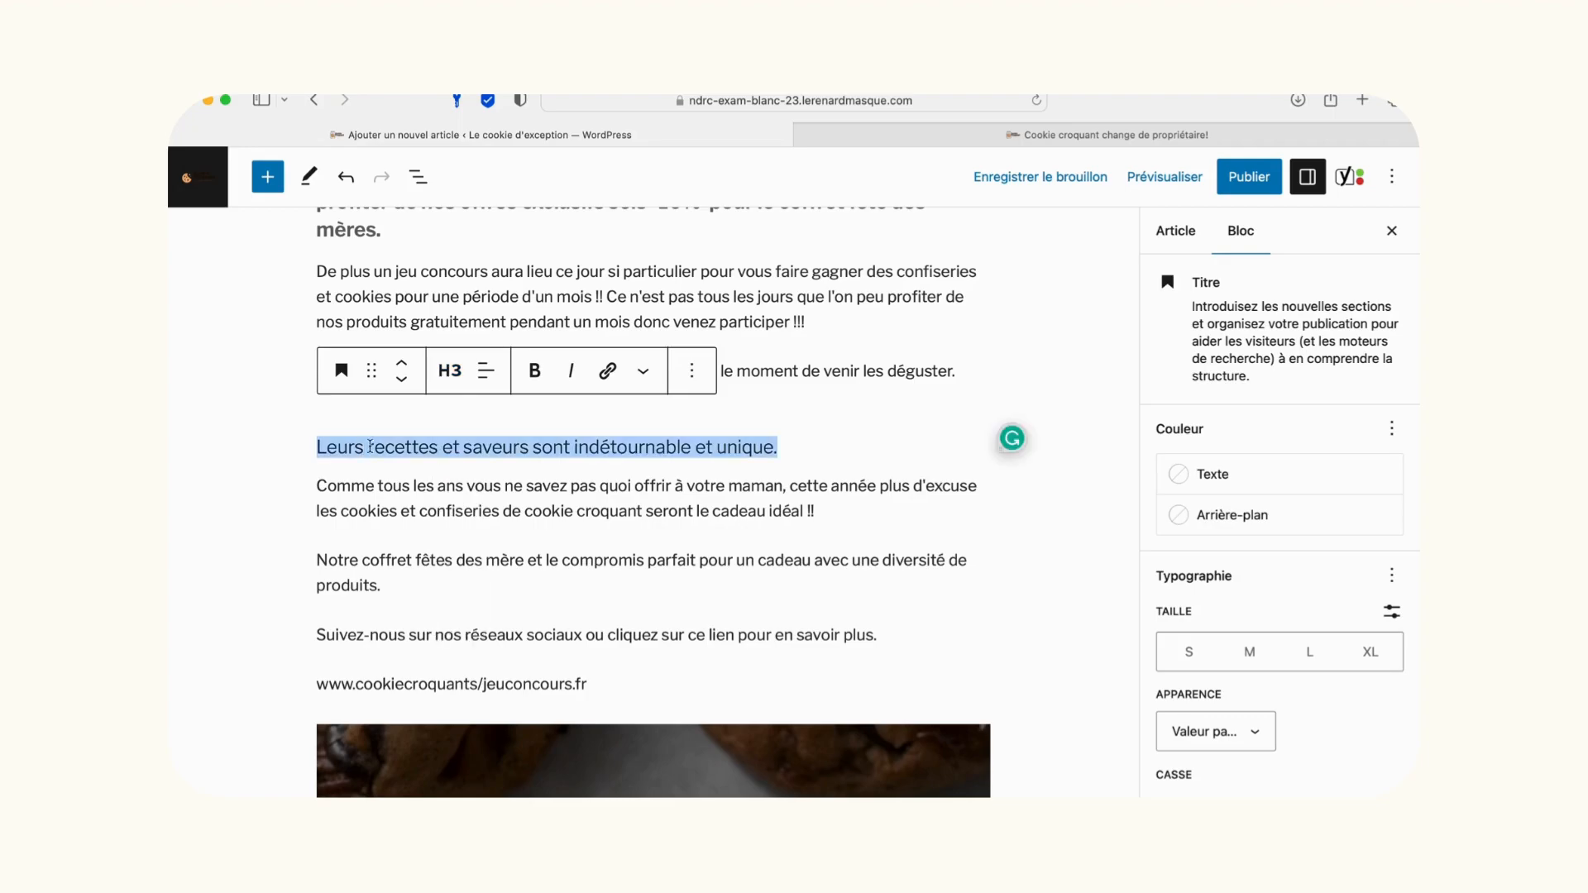
left_click(534, 371)
left_click(516, 506)
Make the phrases "jeu concours" and "Notre coffret fêtes des mère" bold in their body paragraphs.
scroll(517, 505, "up", 5)
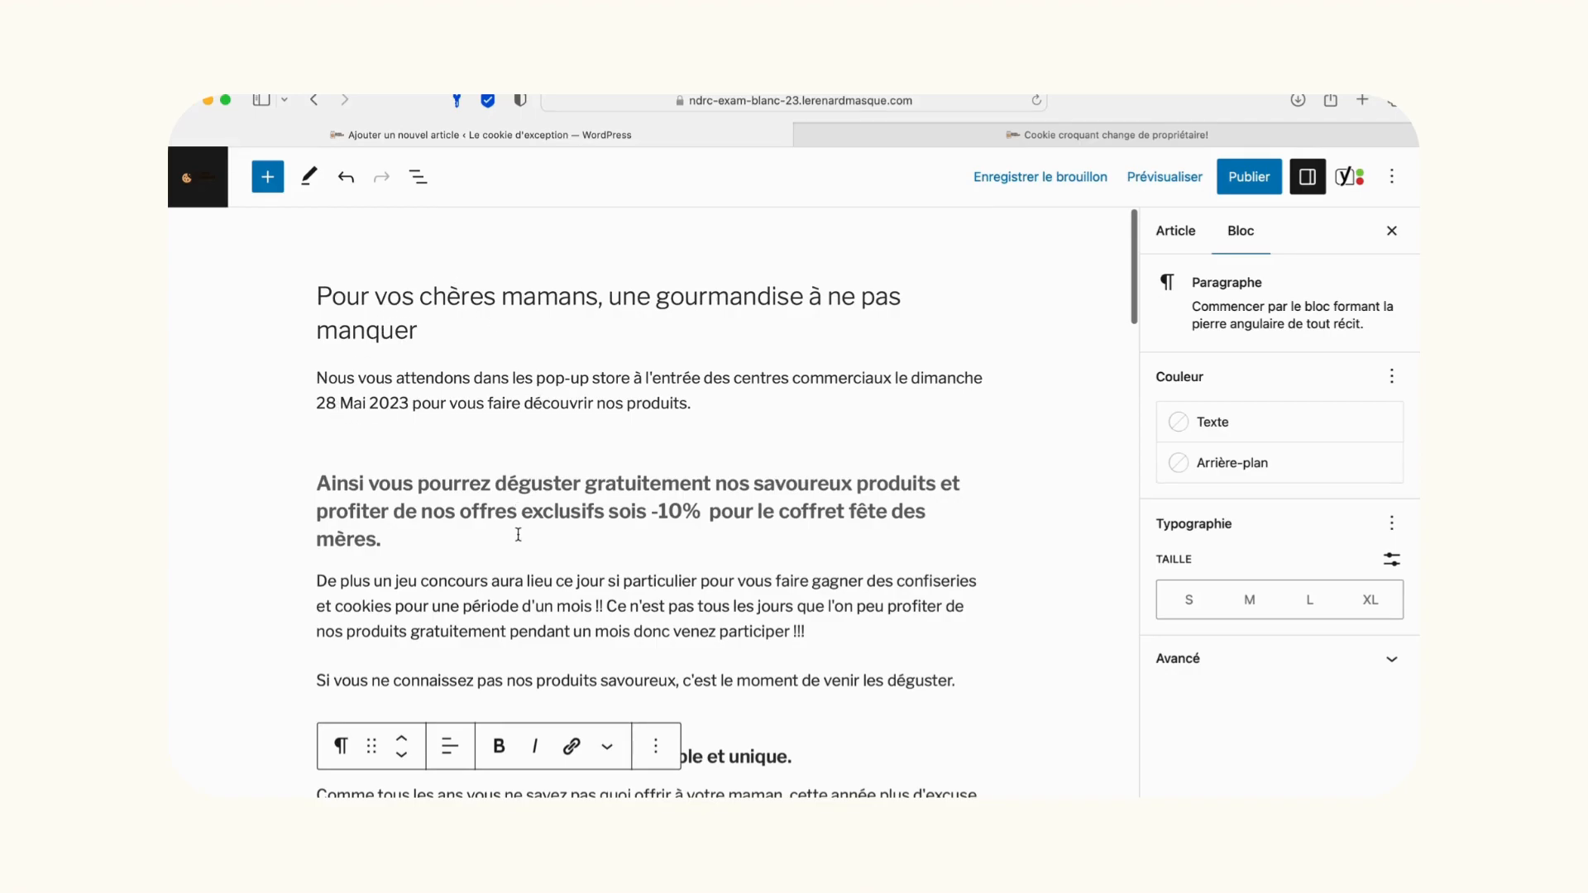
scroll(519, 521, "down", 4)
left_click_drag(396, 350, 491, 350)
left_click(499, 300)
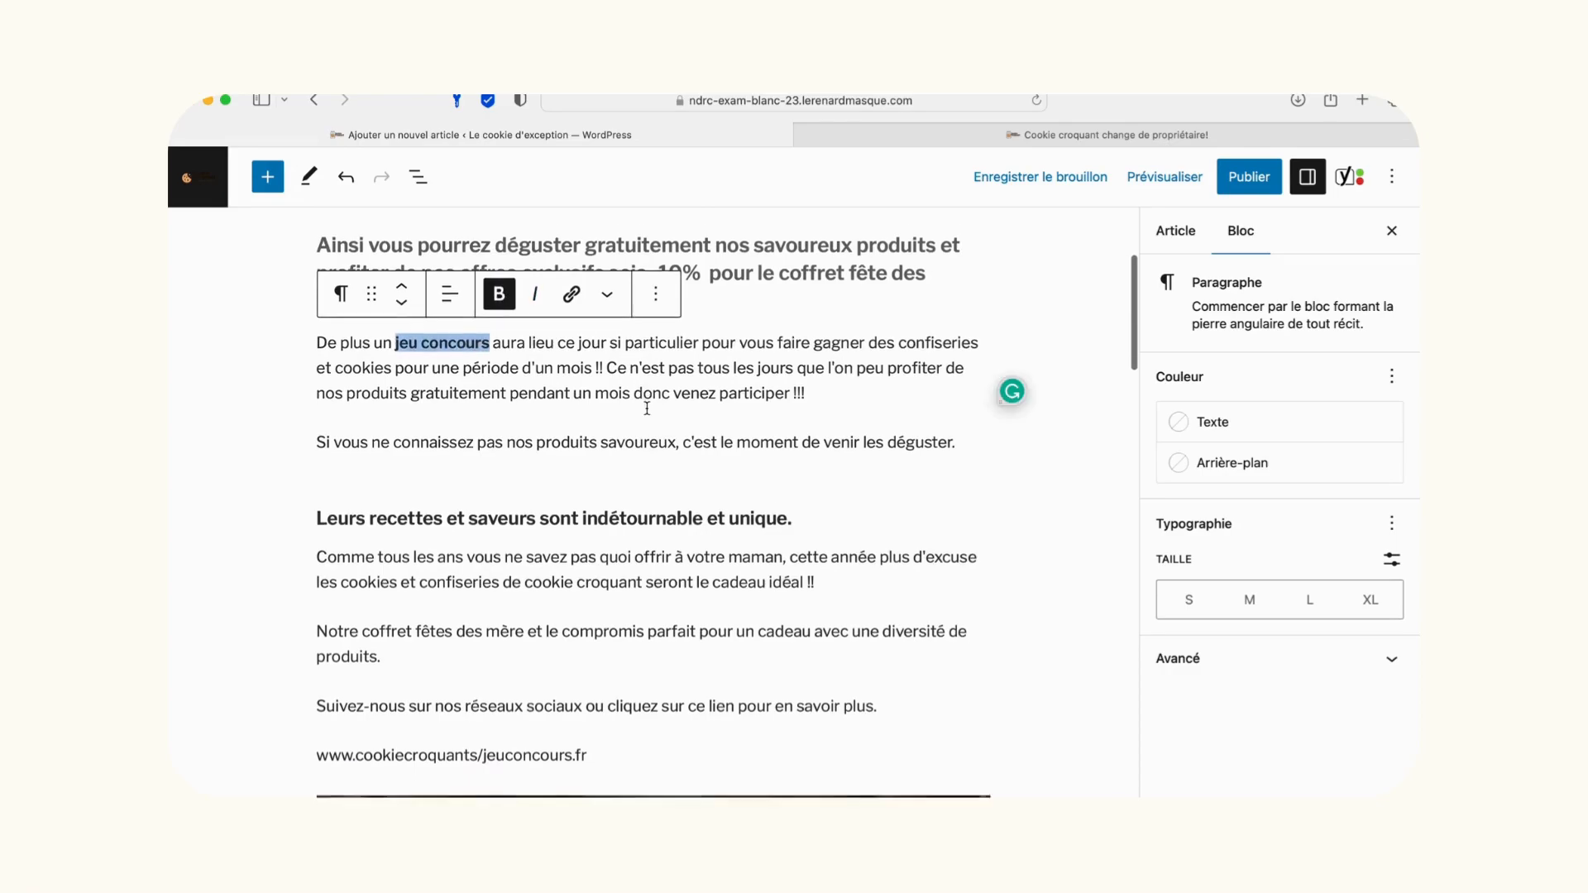
scroll(646, 409, "down", 5)
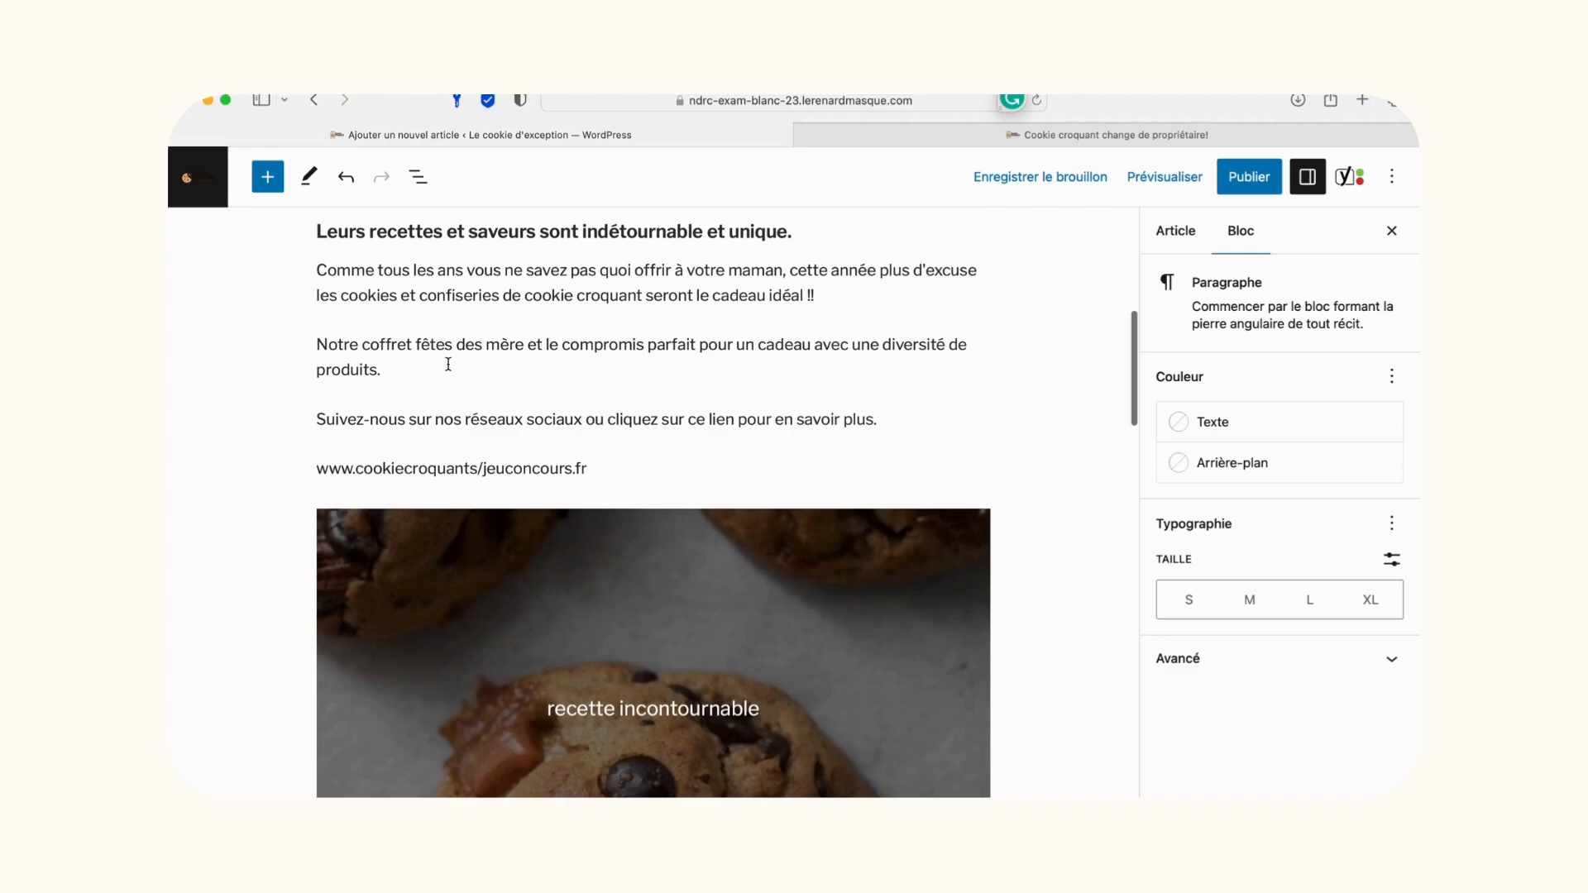
left_click_drag(319, 346, 524, 345)
left_click(499, 296)
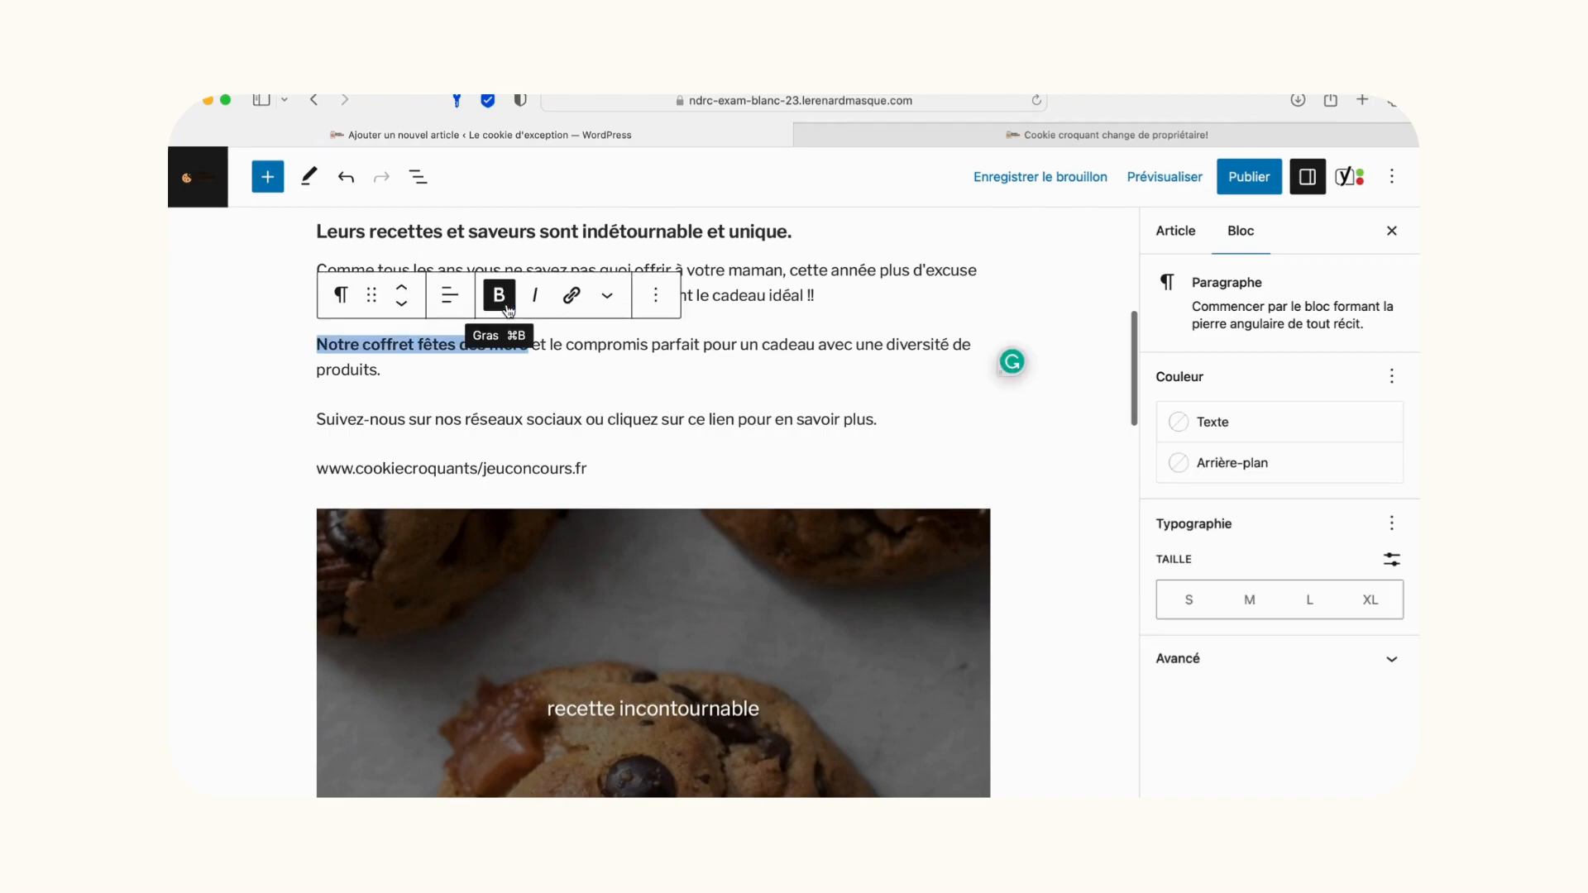
Make "pop-up store" and the date "28 Mai 2023" bold in the article's opening paragraph.
scroll(720, 358, "up", 8)
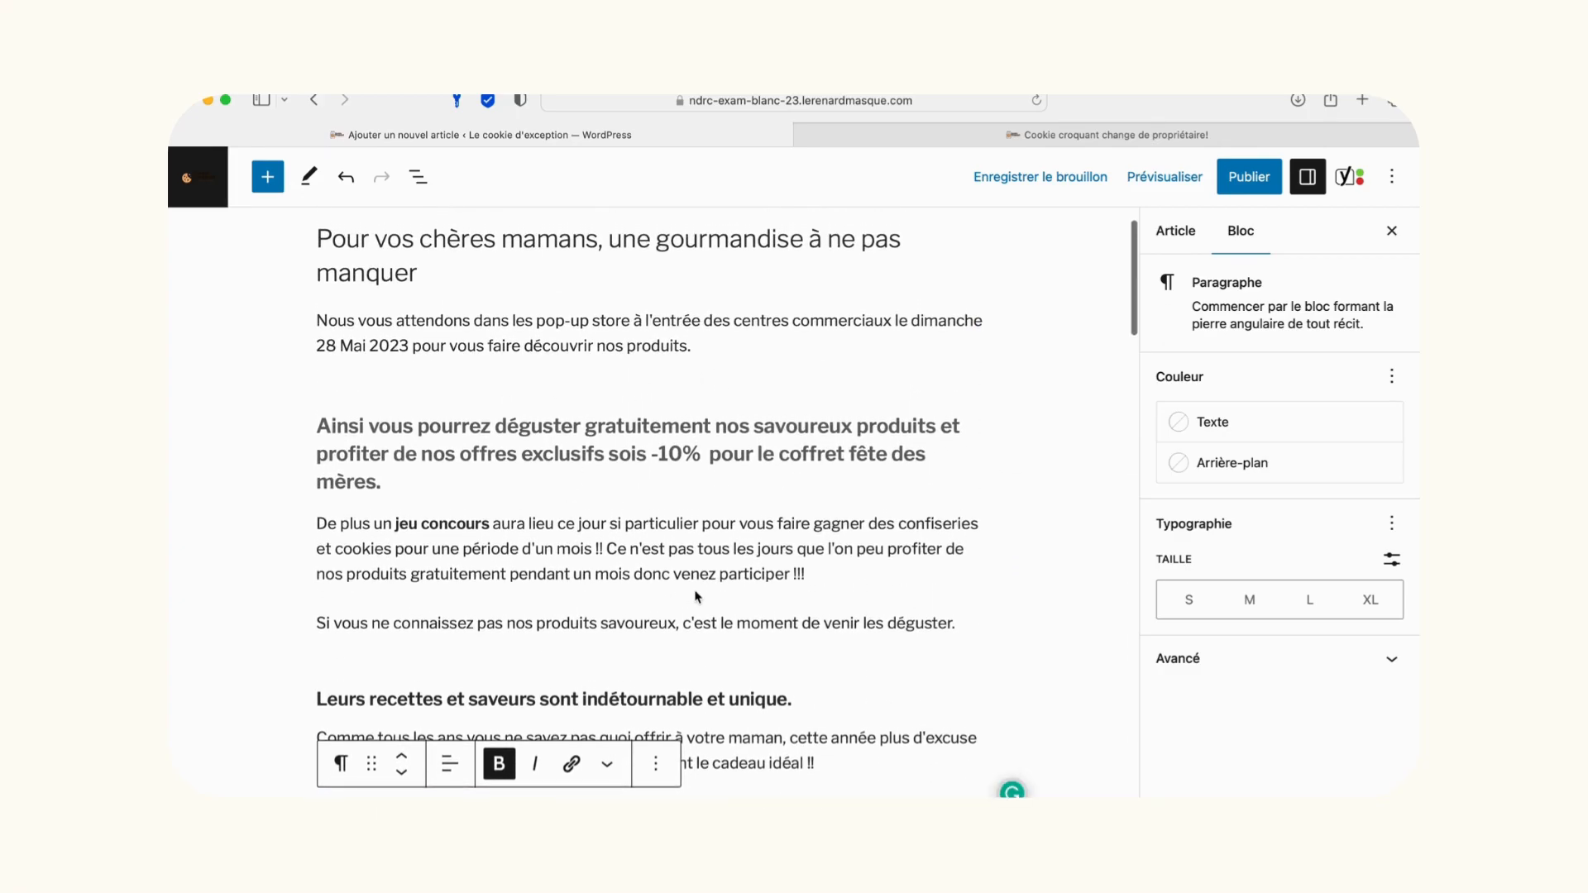
left_click(694, 598)
scroll(664, 418, "up", 2)
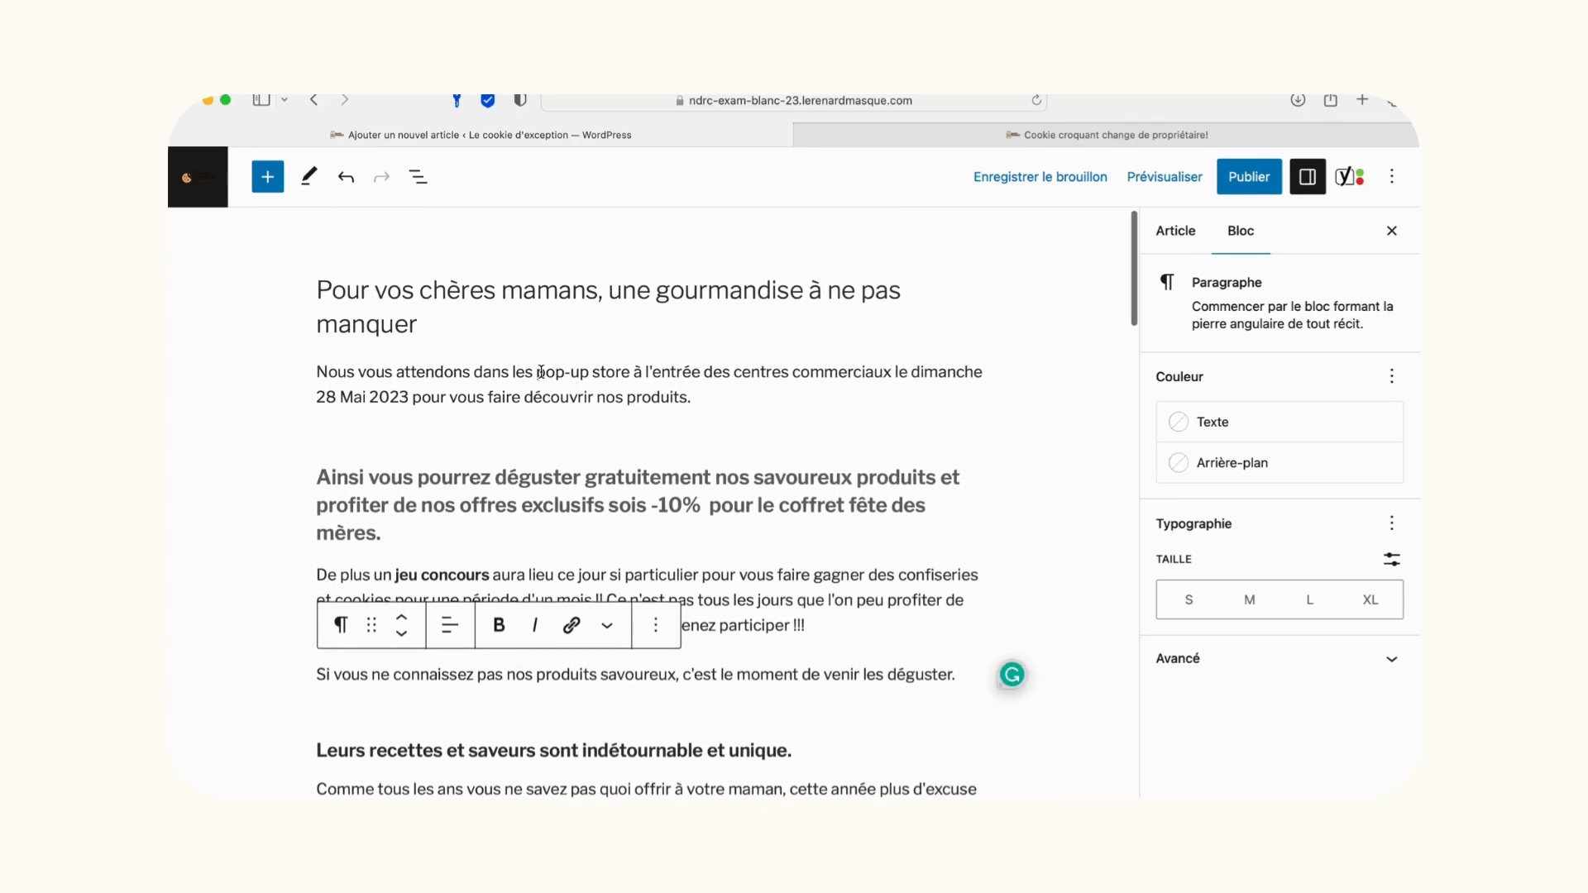
left_click_drag(537, 374, 628, 371)
left_click(499, 322)
left_click(553, 541)
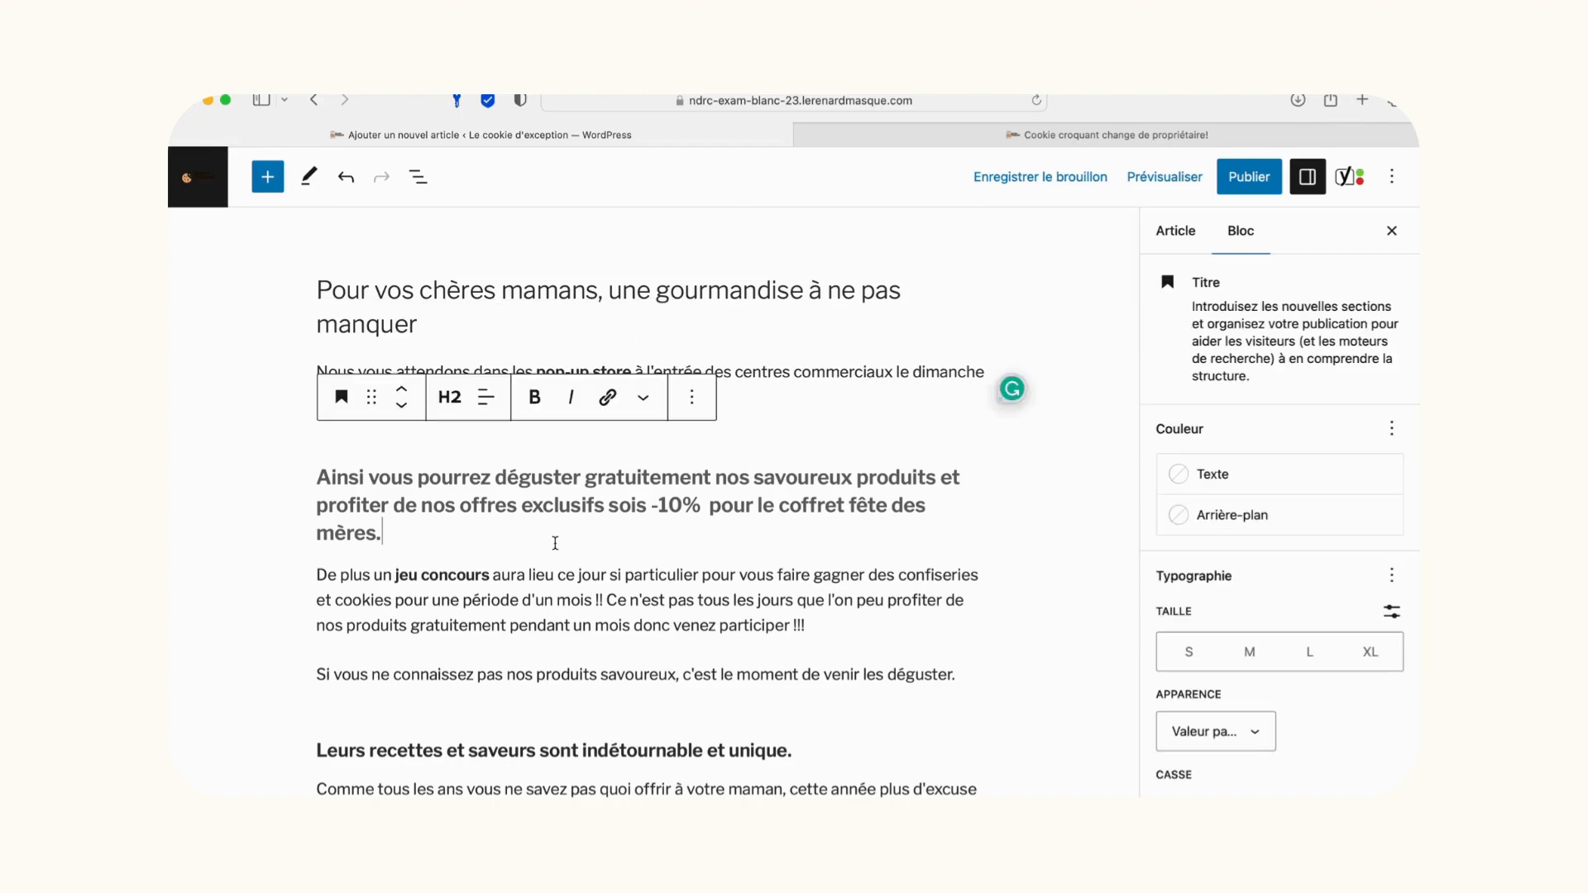
left_click(269, 407)
left_click_drag(317, 397, 405, 397)
left_click(498, 323)
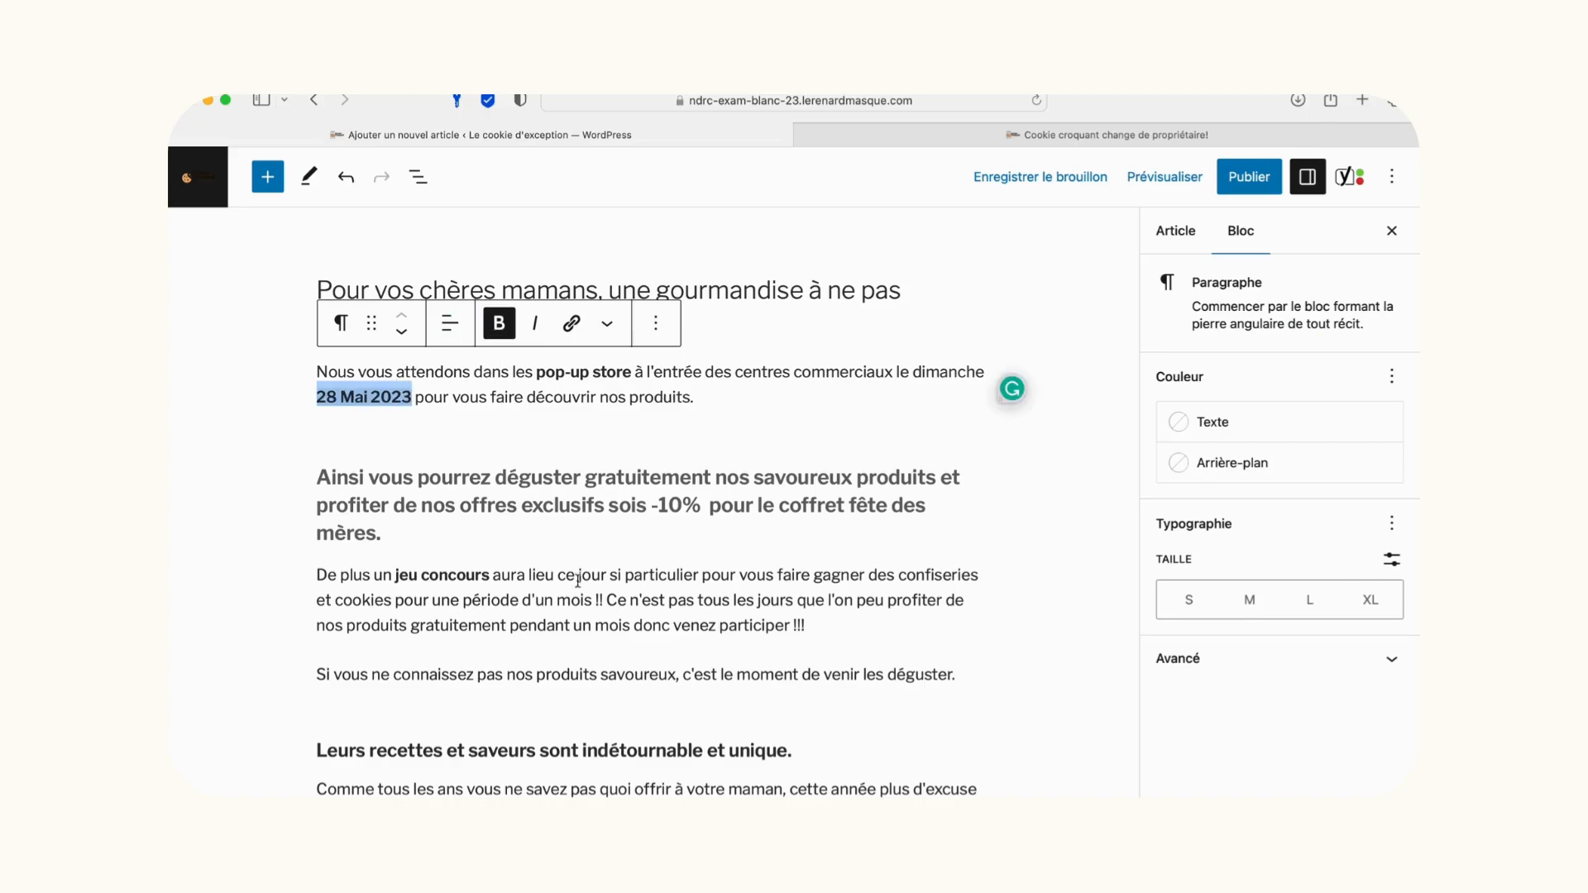
scroll(574, 669, "down", 5)
scroll(575, 668, "down", 5)
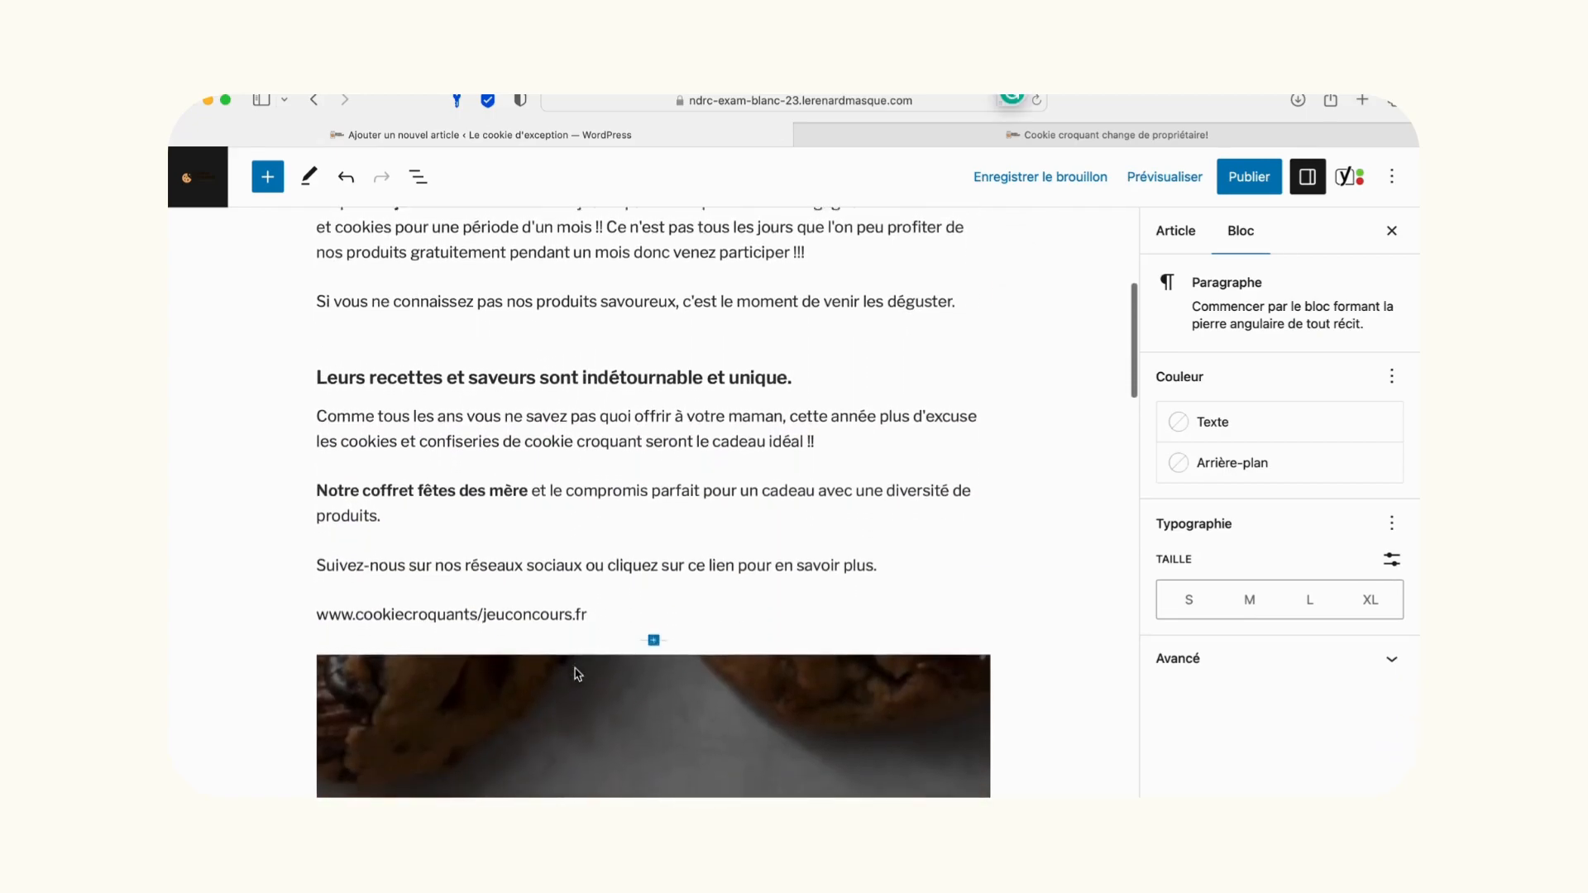
scroll(577, 672, "down", 3)
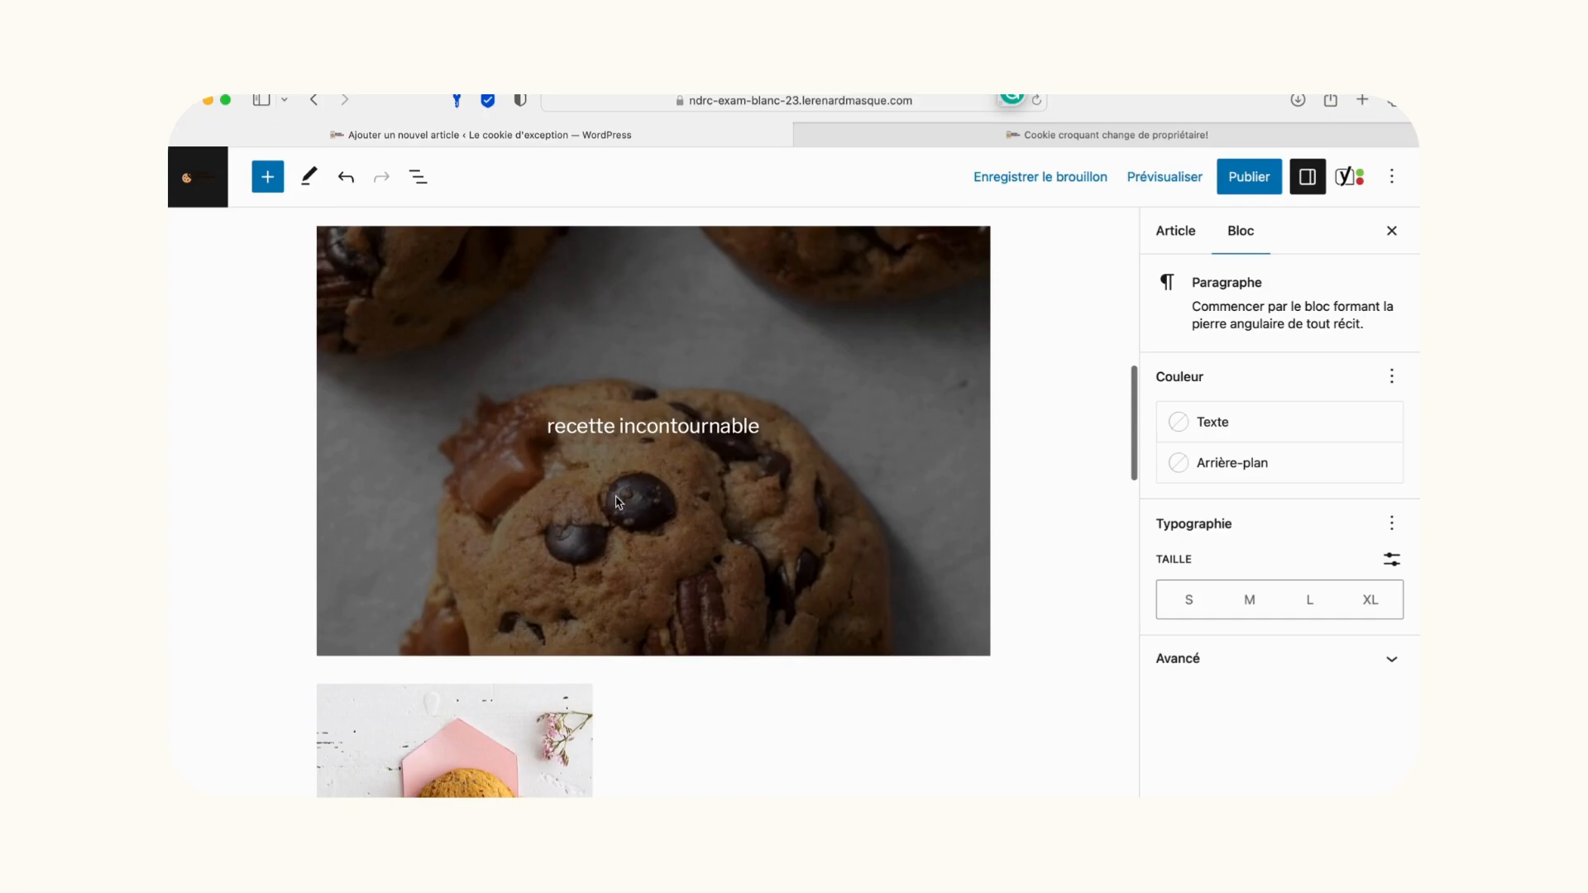
left_click(618, 502)
scroll(618, 502, "up", 5)
left_click(812, 559)
left_click(654, 591)
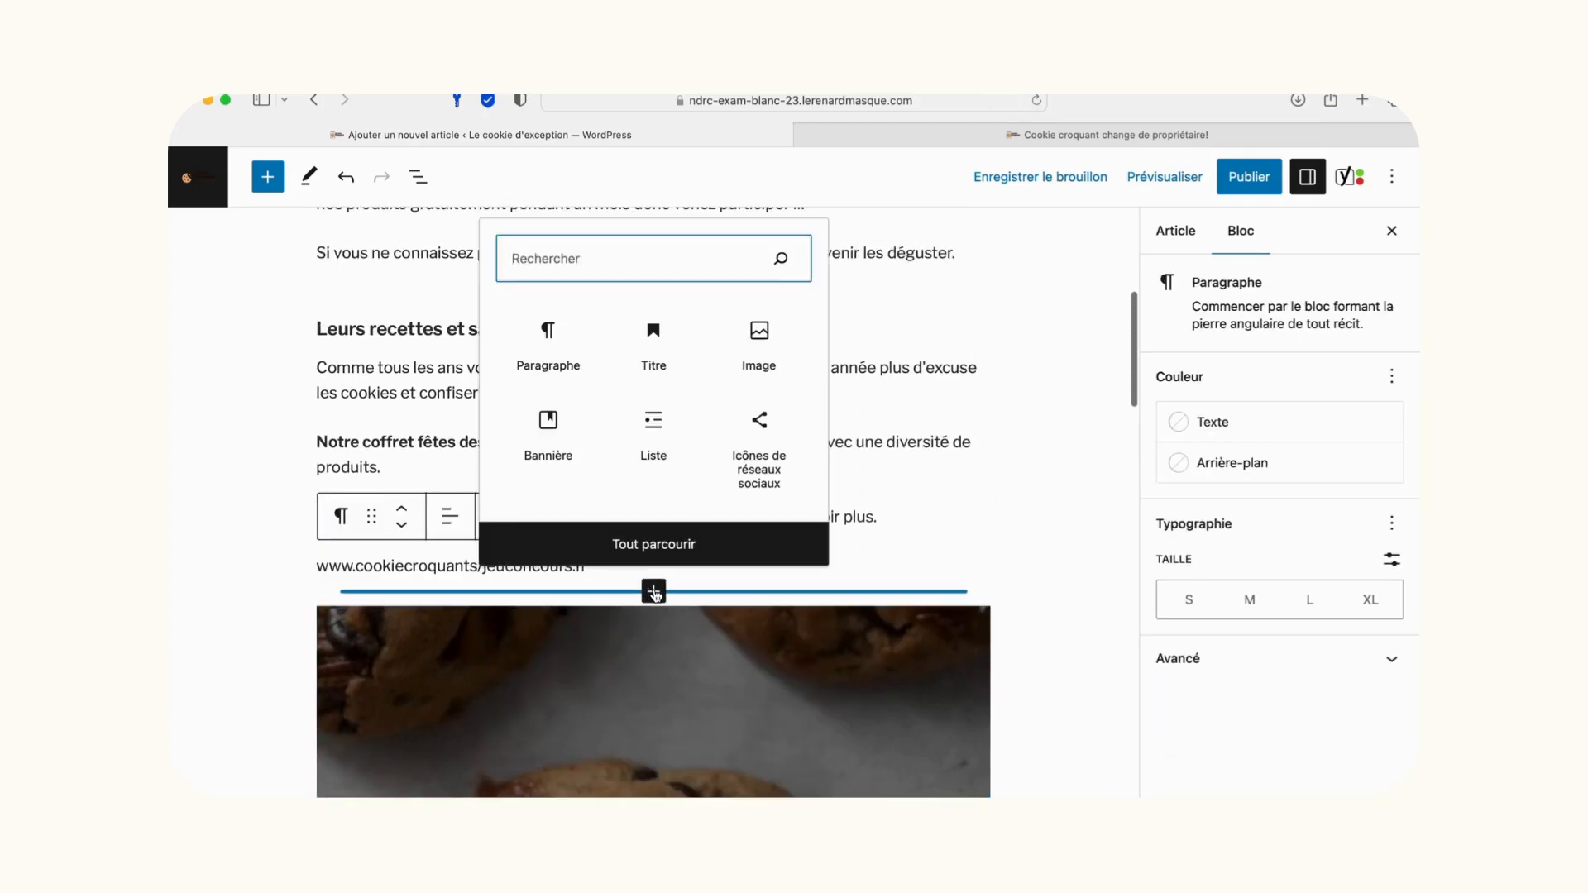
left_click(751, 349)
scroll(556, 592, "down", 5)
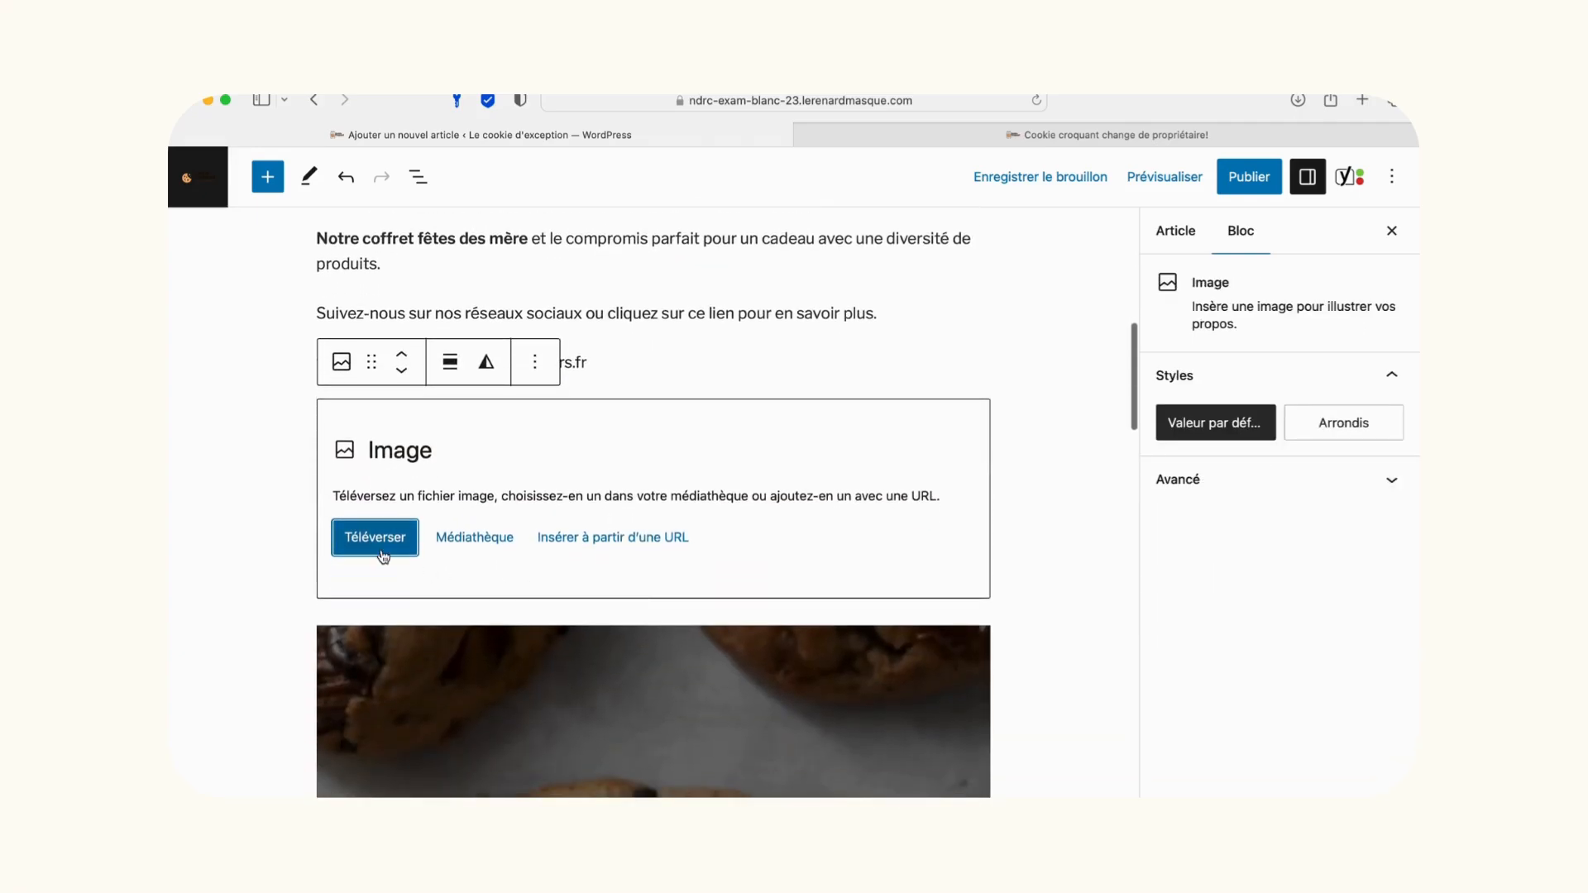
Choose the mother and daughter photo from the media library and give it the alternative text "maman fêtes des mères".
left_click(464, 543)
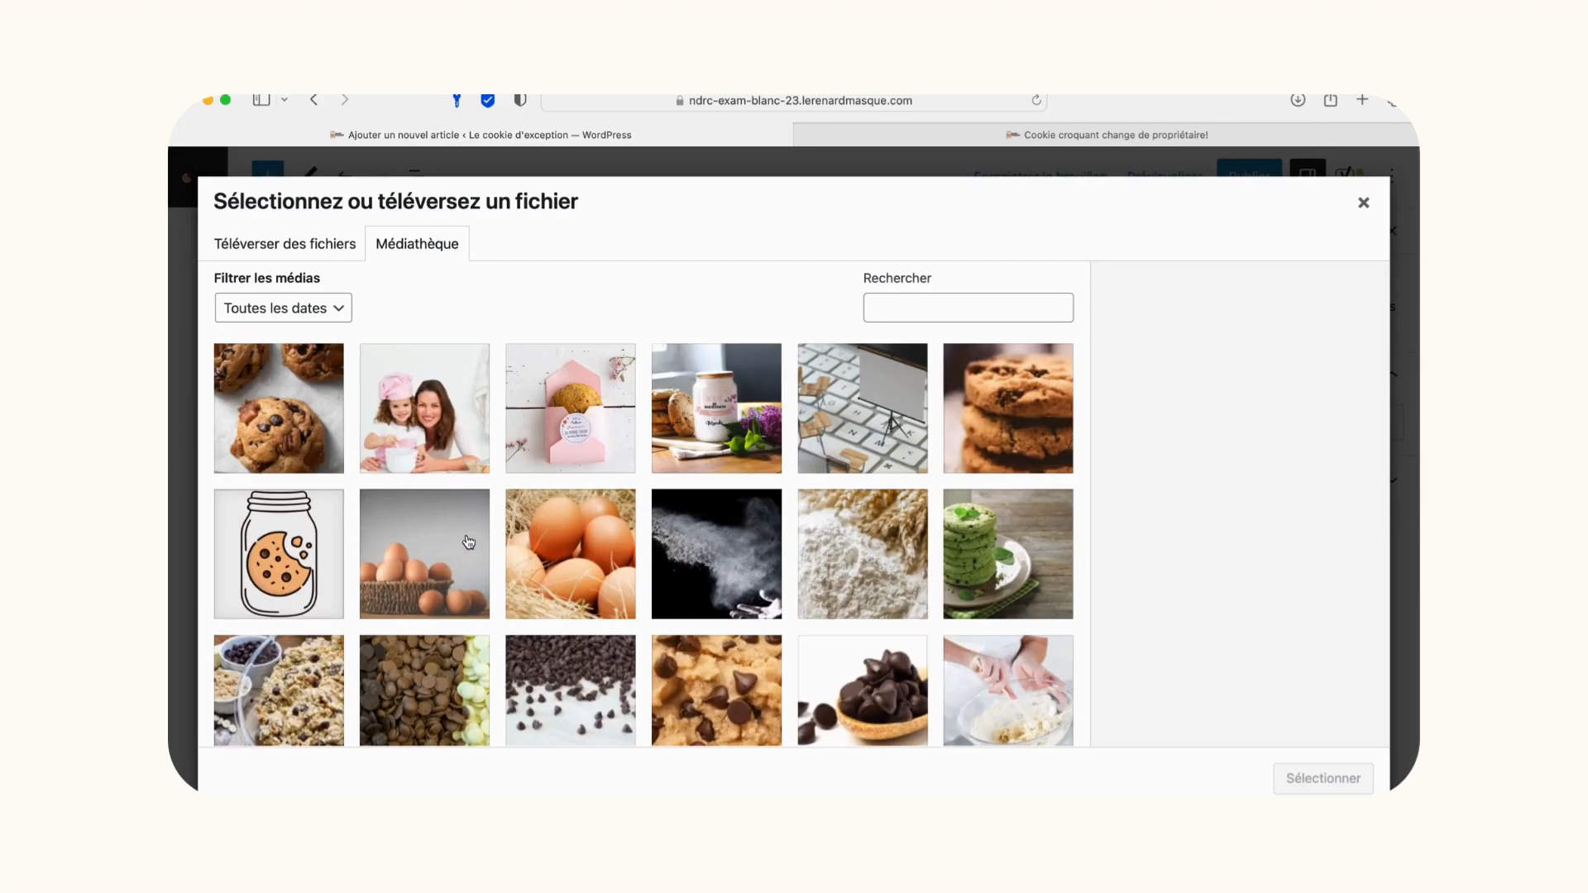
left_click(441, 430)
left_click(1218, 549)
type("maman f")
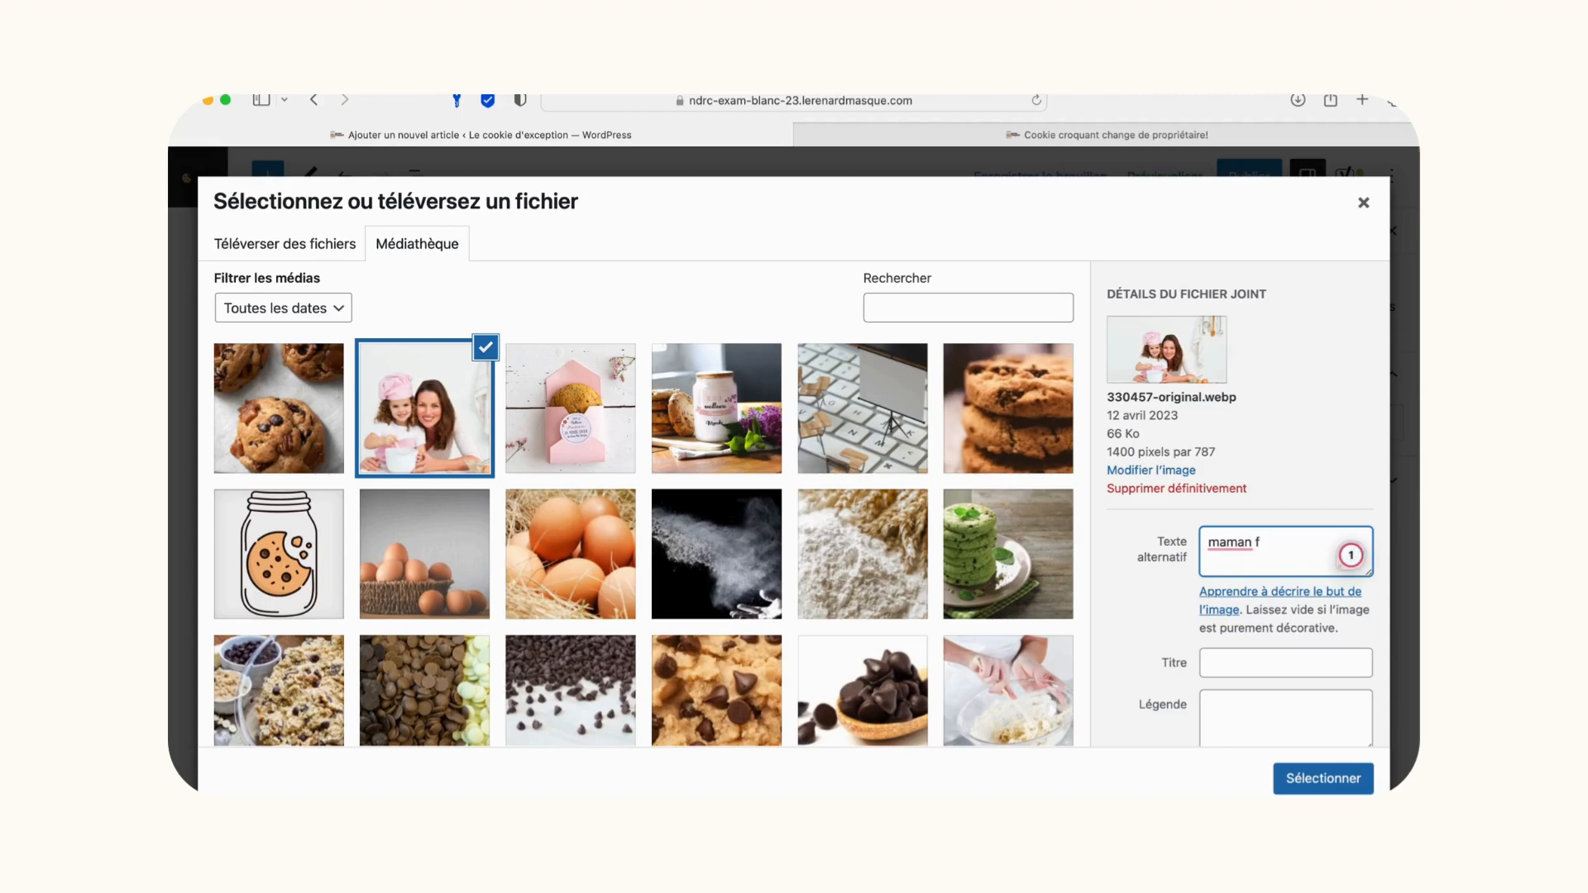
type("etes des mères")
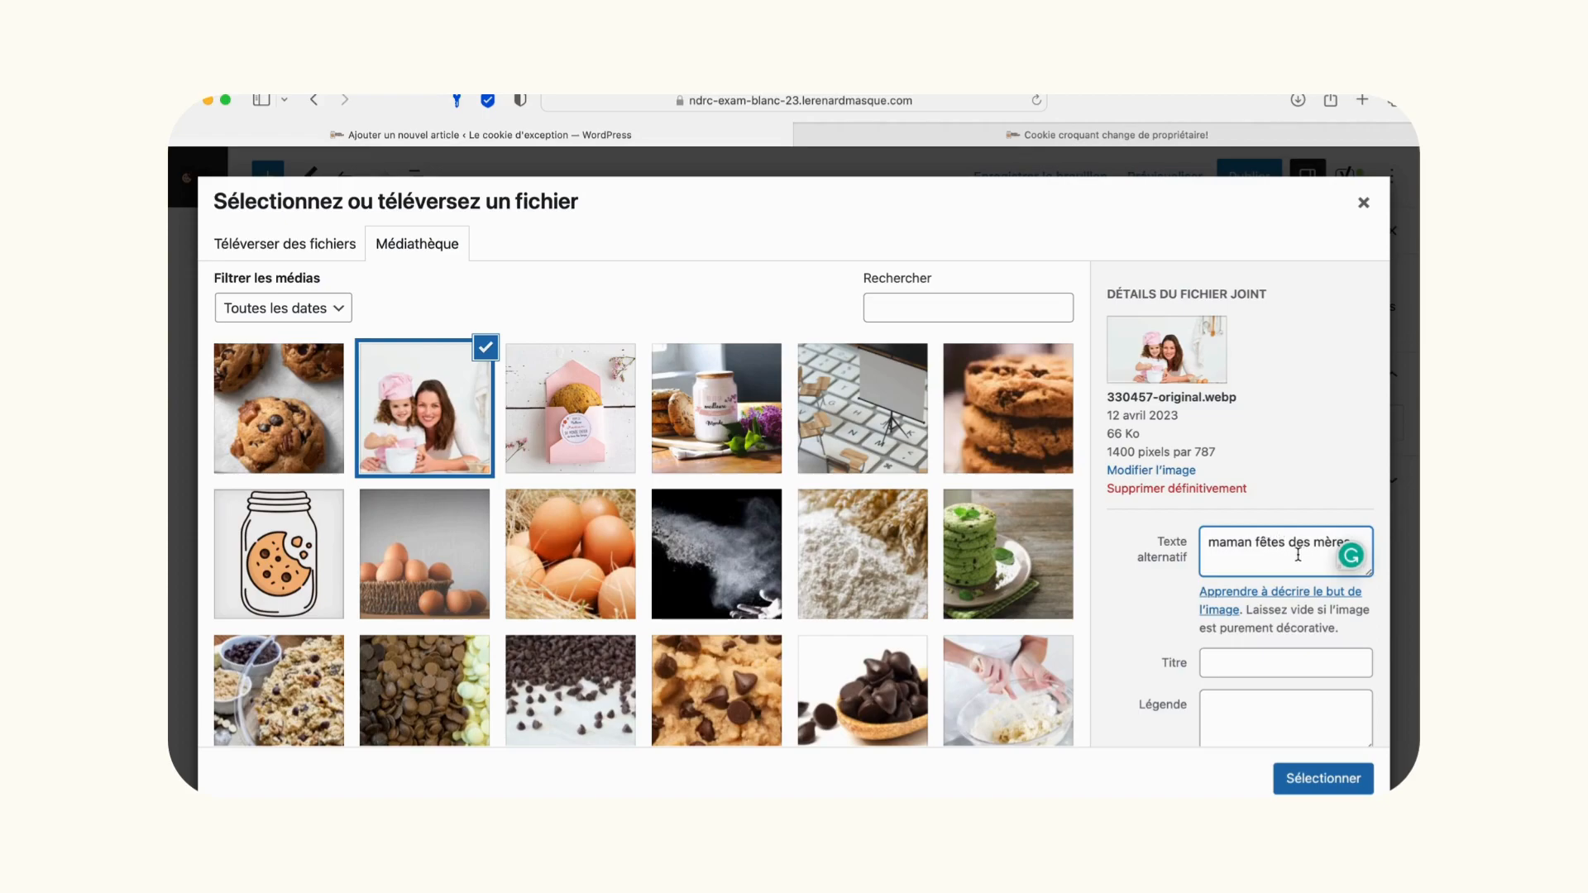
Set the selected photo's title to "la fêtes des mères un cookie au chocolat".
left_click(1236, 658)
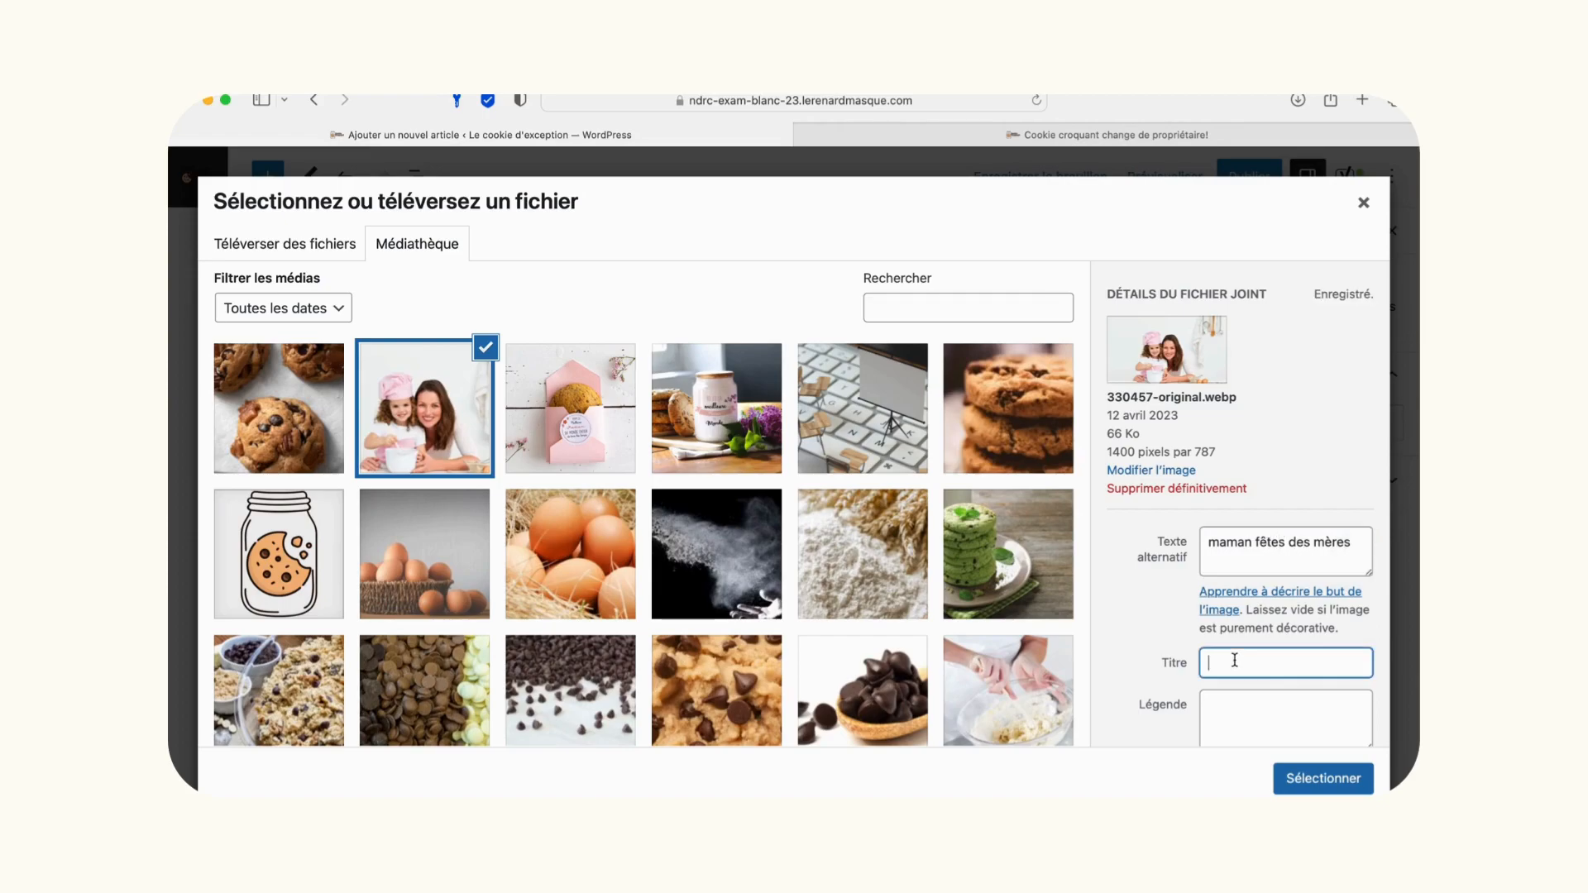
type("la fetes des mères")
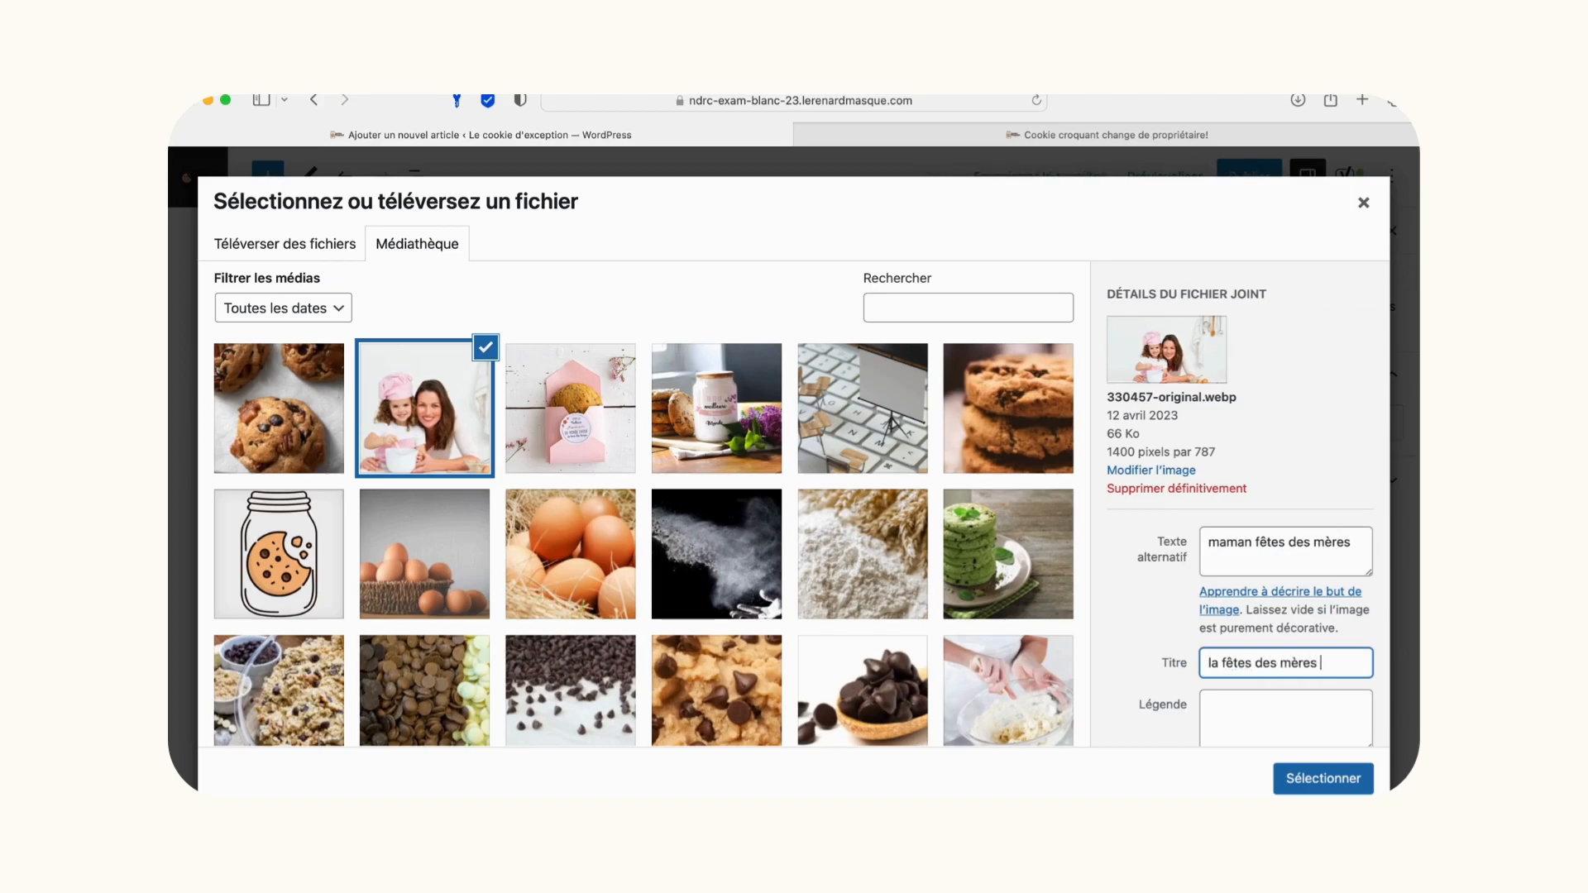
type(" un cookie d'e")
key("BackSpace")
key("BackSpace")
key("BackSpace")
key("BackSpace")
type("au chocolat")
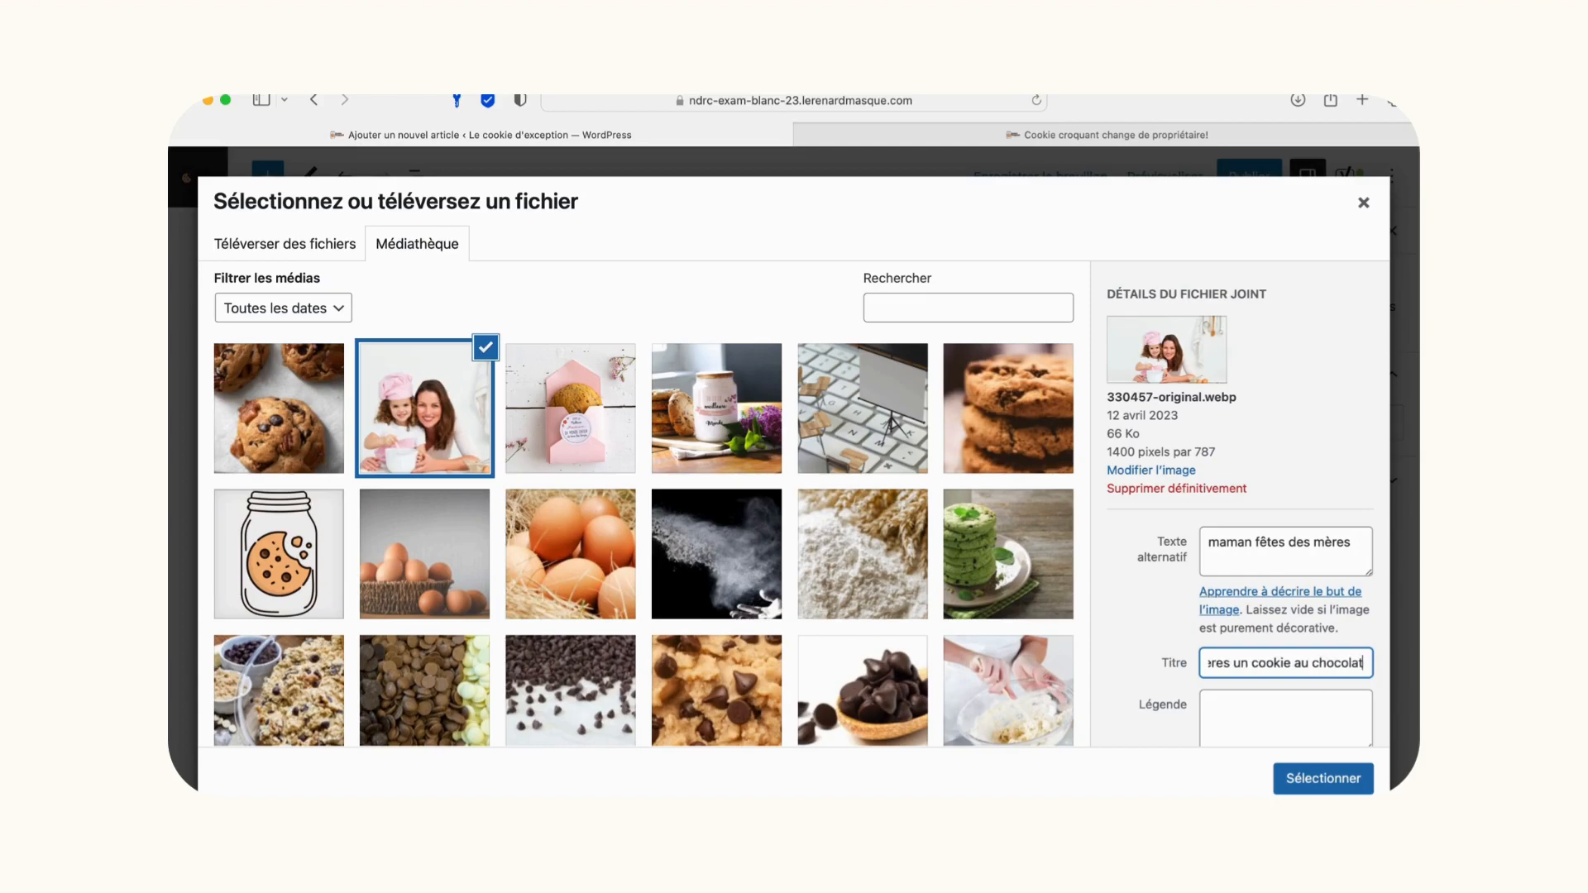
Give the mother and daughter photo the caption "Un cookie à personnaliser pour la fête des mères", correcting the spelling of "fête".
left_click(1276, 727)
type("Un")
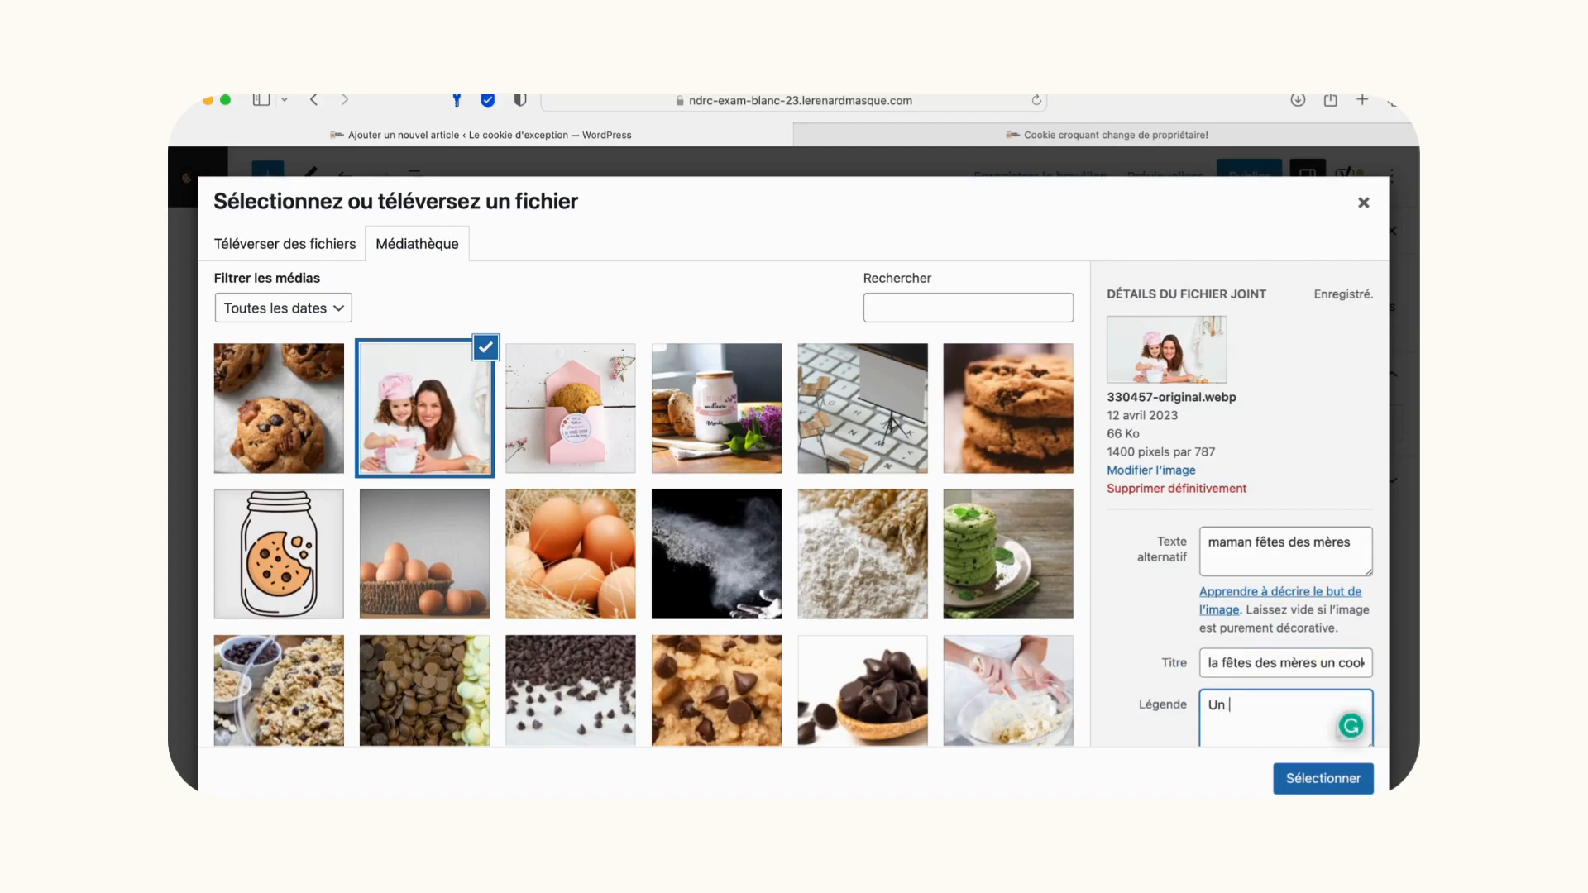
type(" cookie à personnaliser pour")
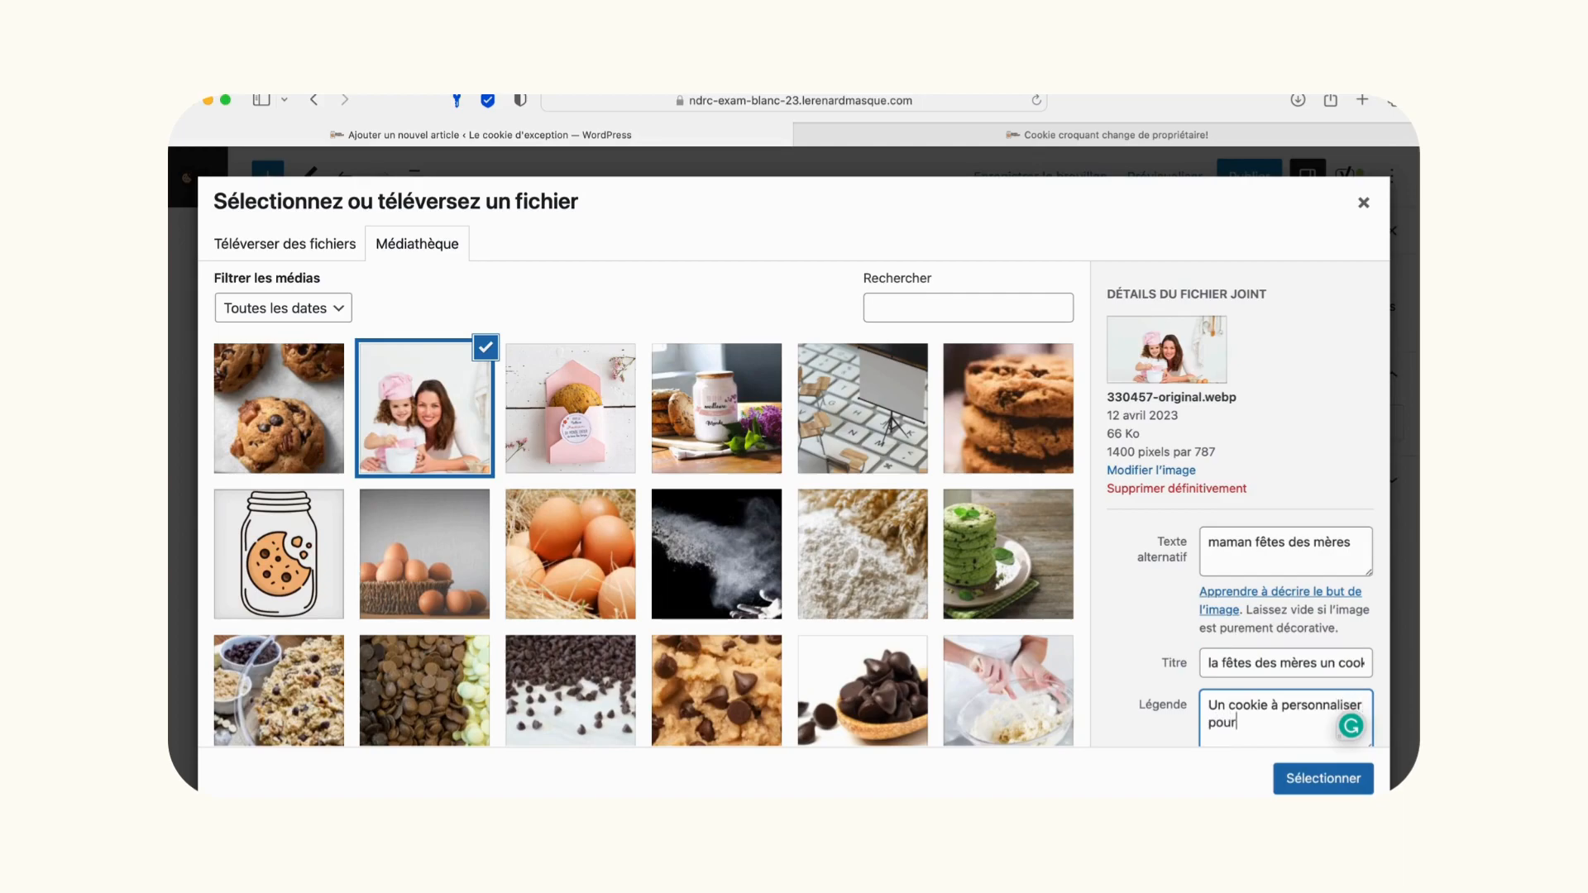
key("BackSpace")
type("d")
right_click(1264, 724)
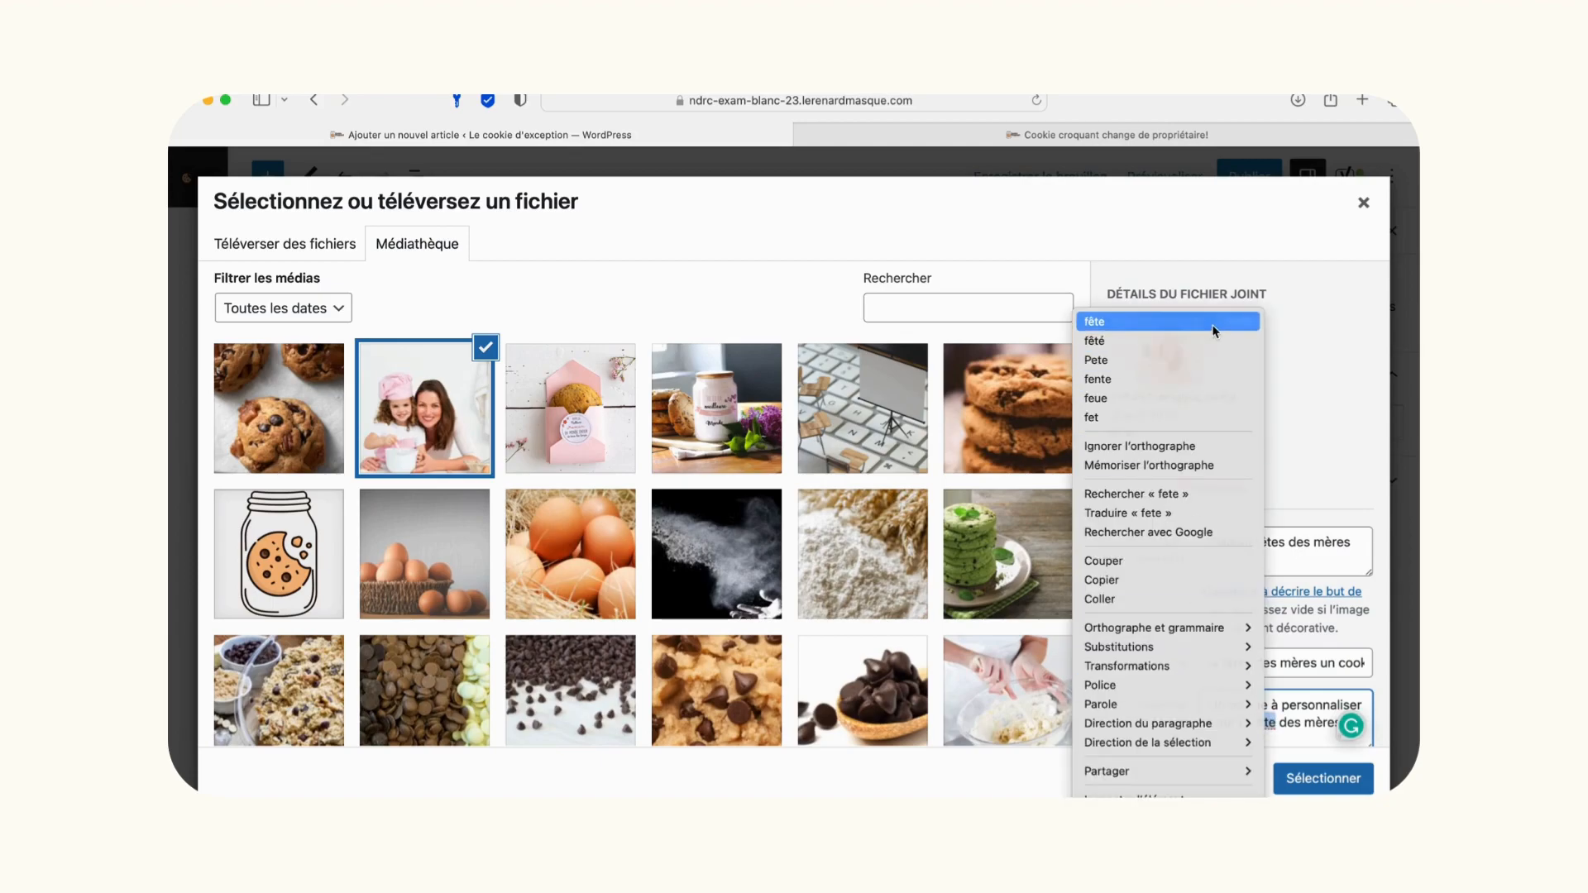
left_click(1213, 331)
Fill in the photo's description with "super cookie personnaliser pour la fêtes des mères".
scroll(1272, 577, "down", 5)
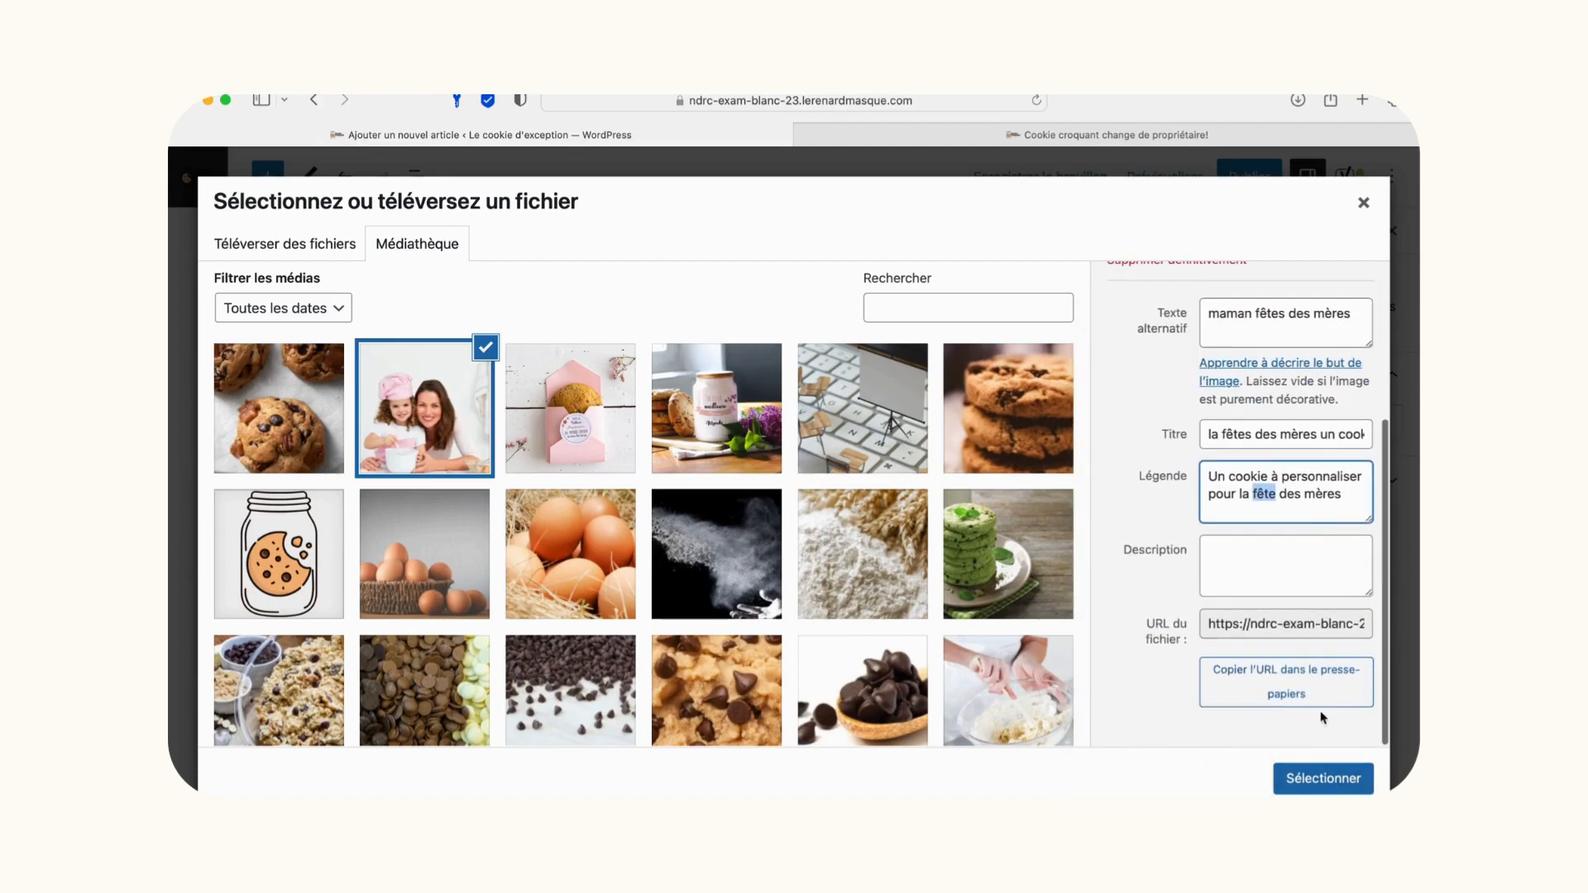
left_click(1272, 577)
type("super coo")
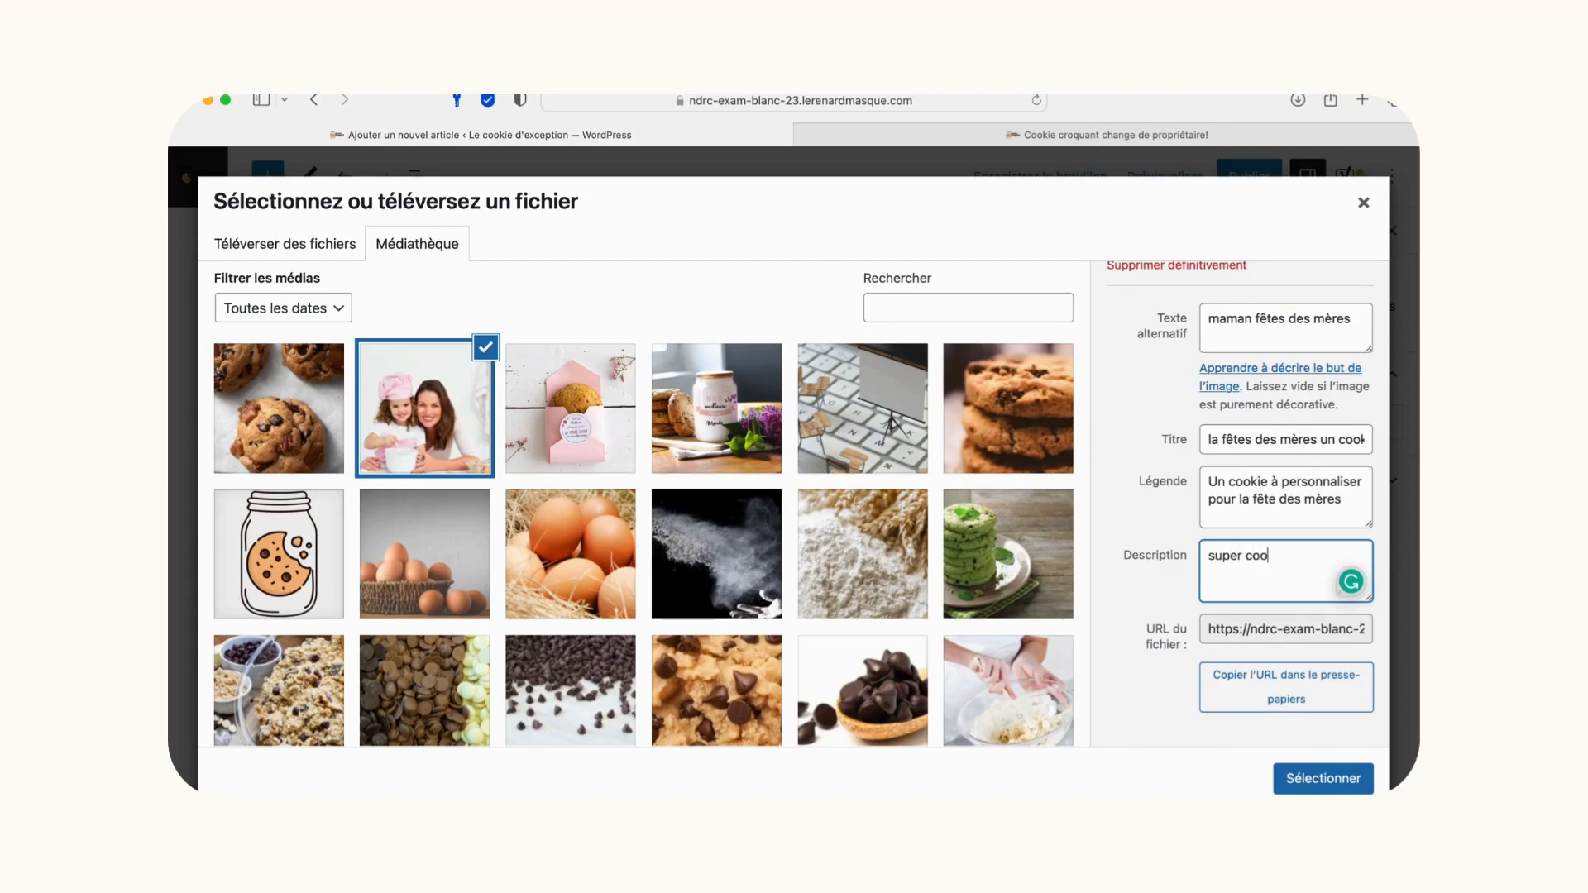
type("kie à")
type("pers")
type("onaliser ")
type("pour la f")
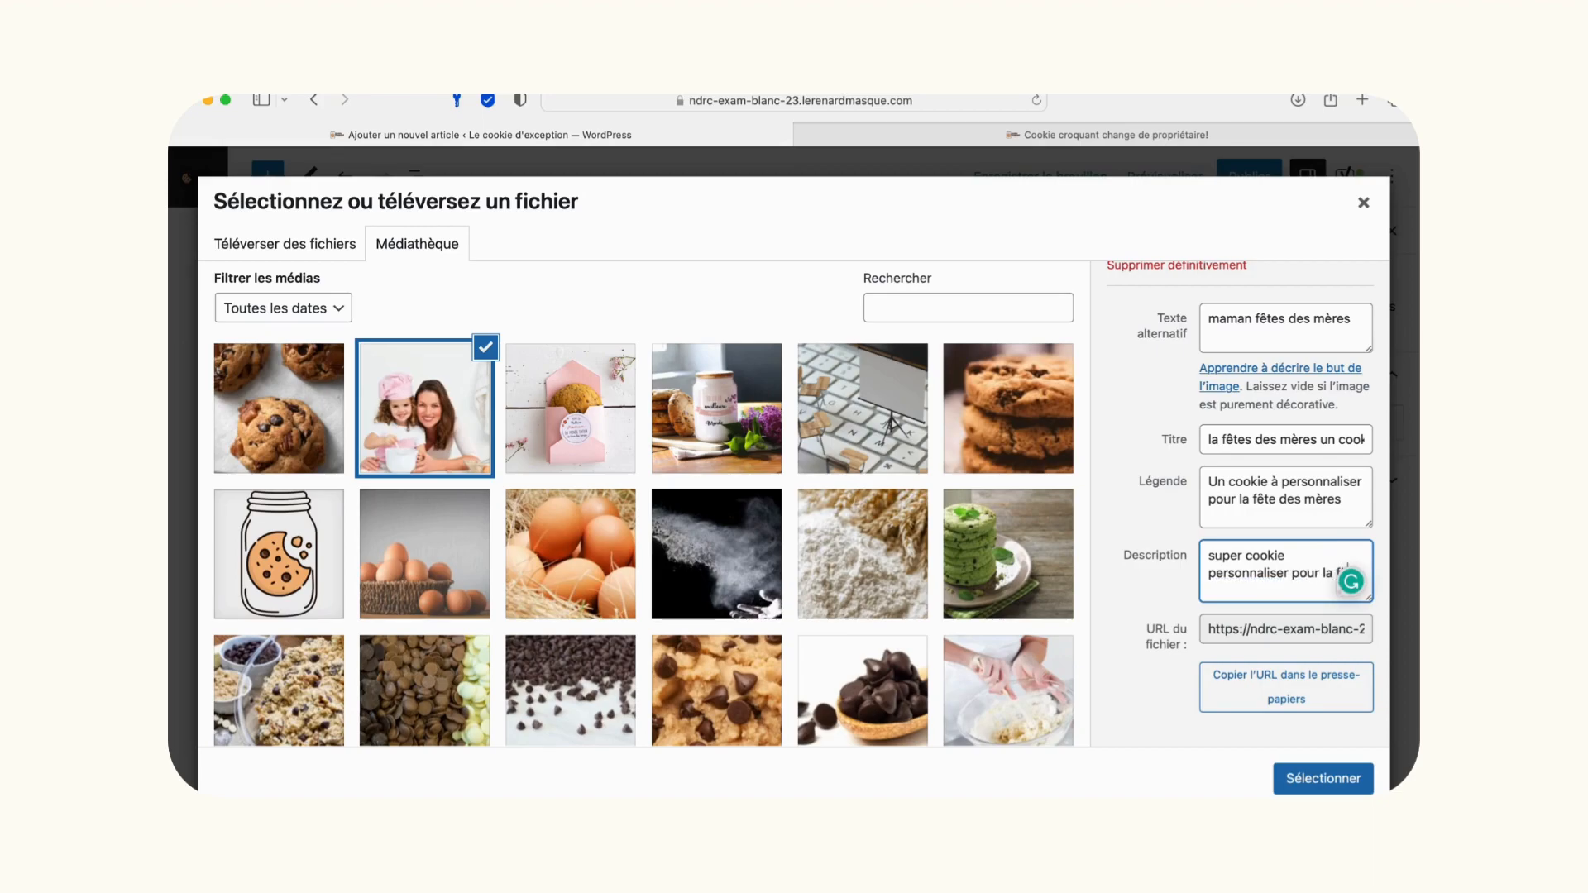
type("êtes des mères")
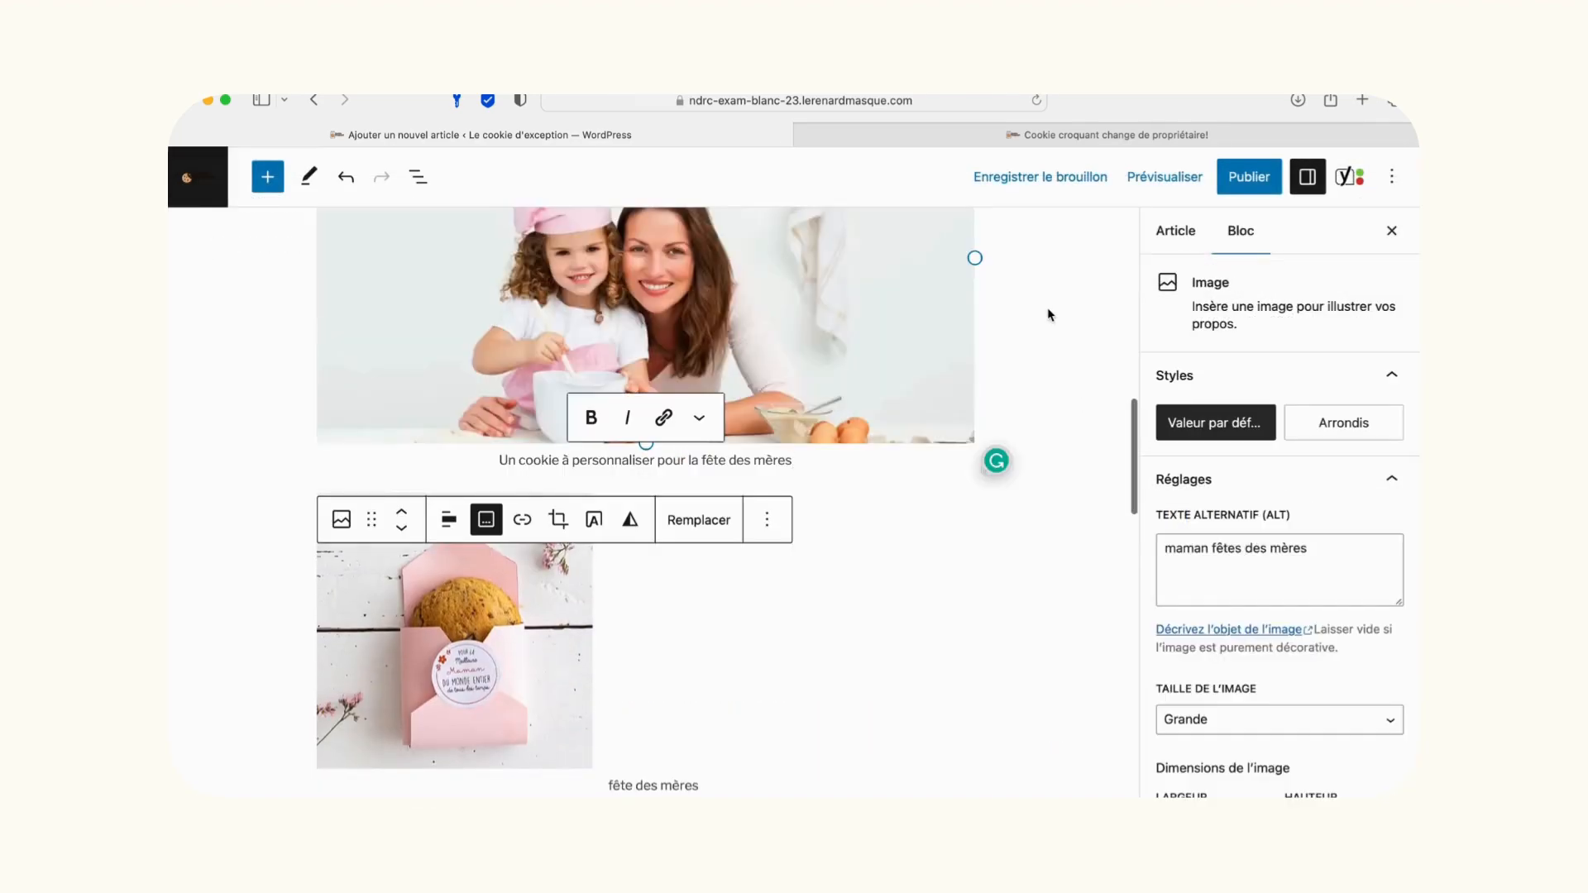
Shrink the inserted mother and daughter photo to a little over half the width of the text column.
scroll(1048, 312, "up", 3)
left_click_drag(971, 414, 771, 420)
Transform the pink envelope cookie image into a Columns block and remove the image, keeping the empty column.
left_click(727, 433)
scroll(773, 411, "up", 4)
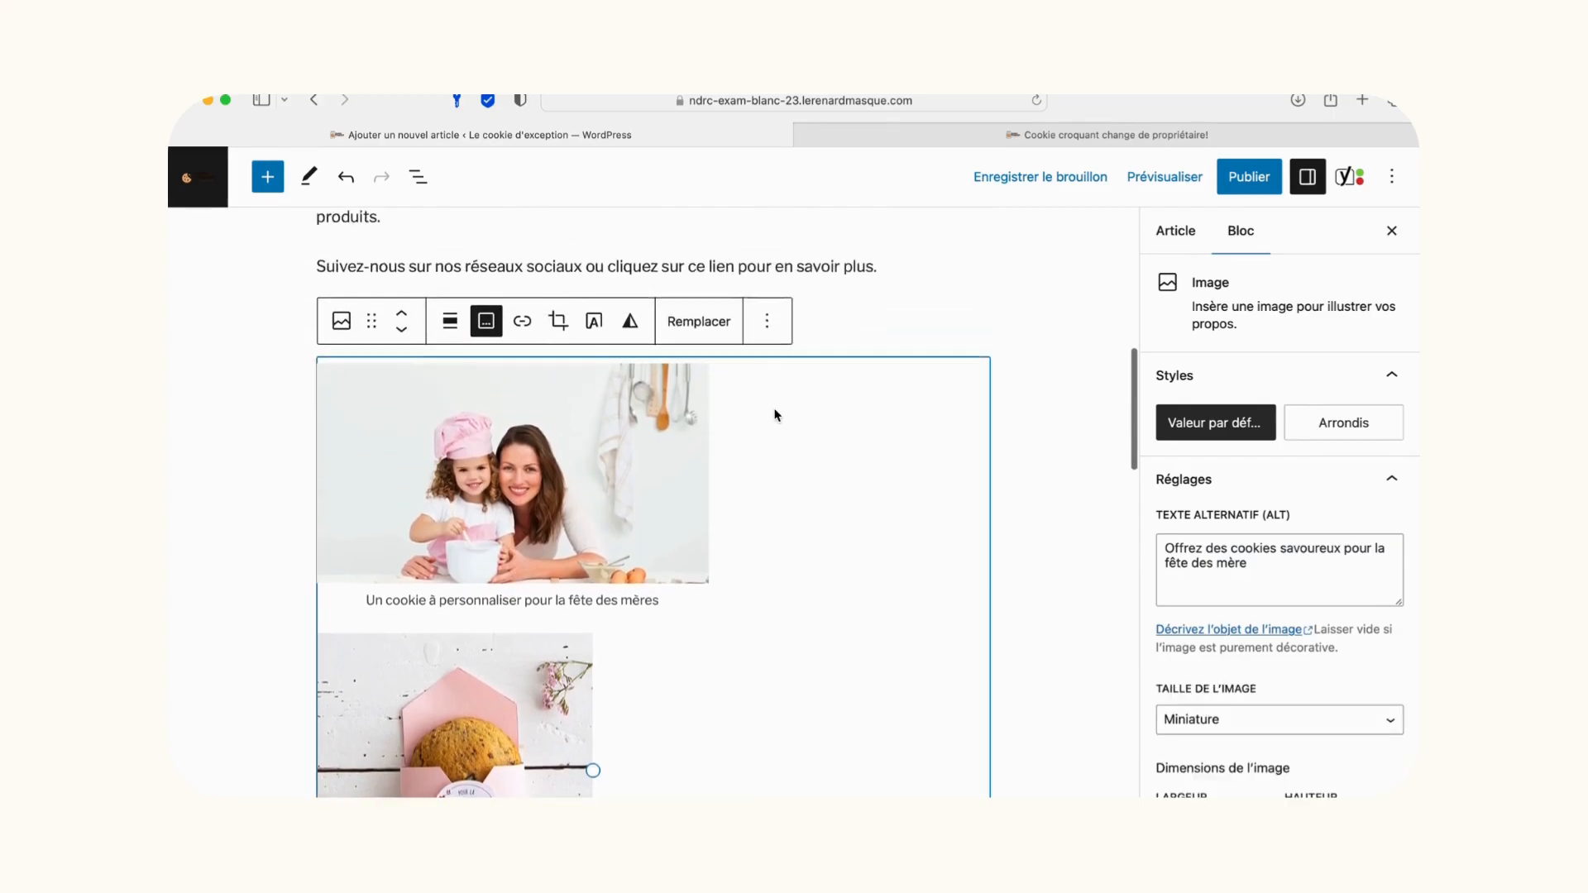
left_click(340, 439)
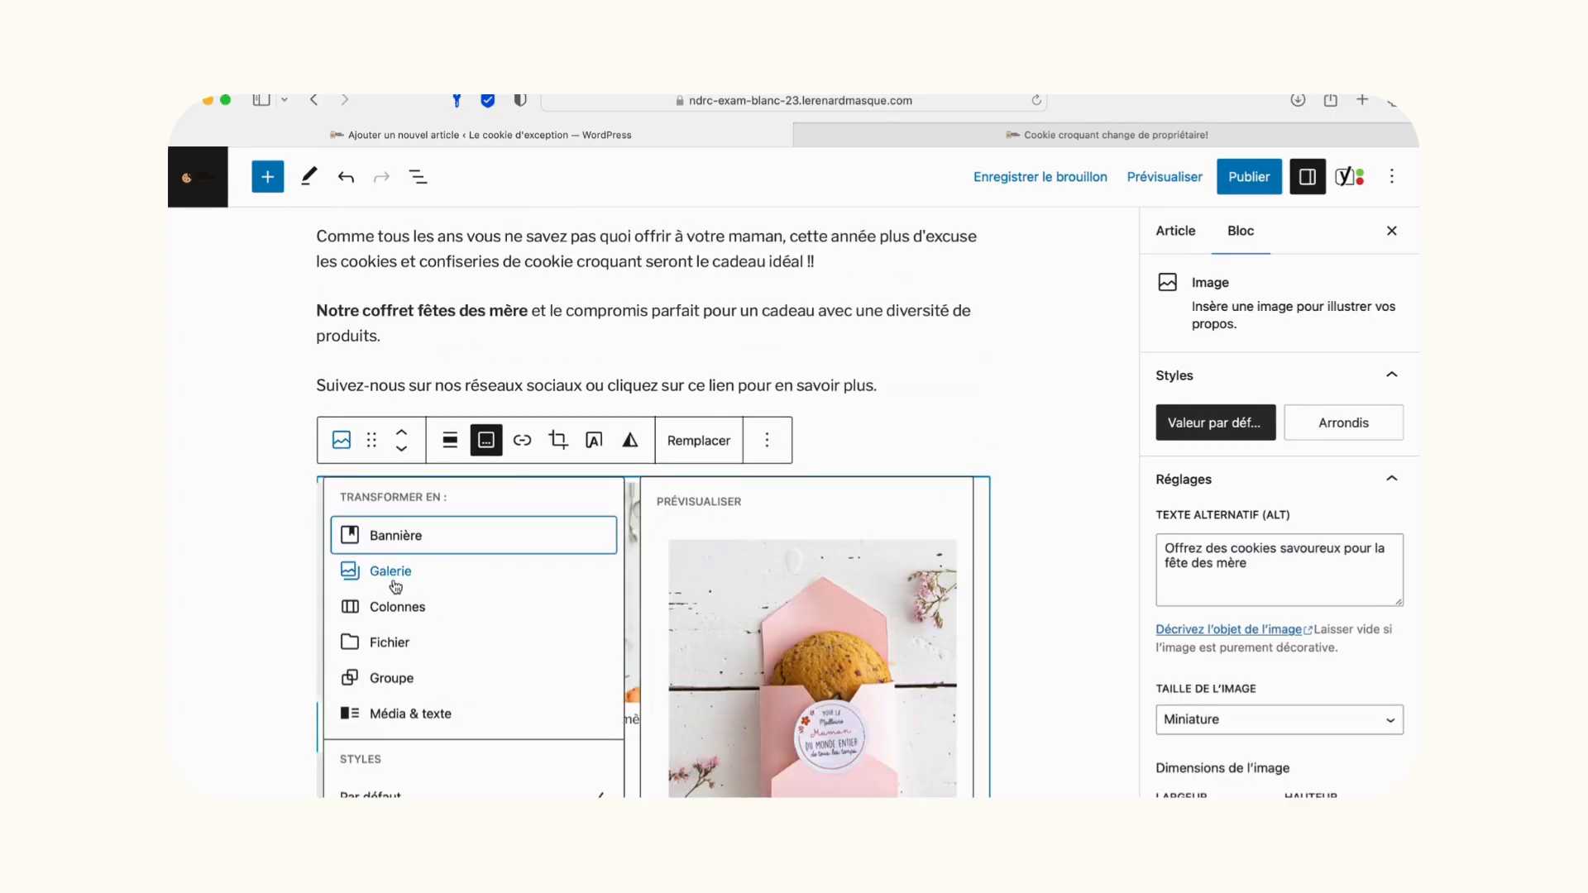
left_click(395, 607)
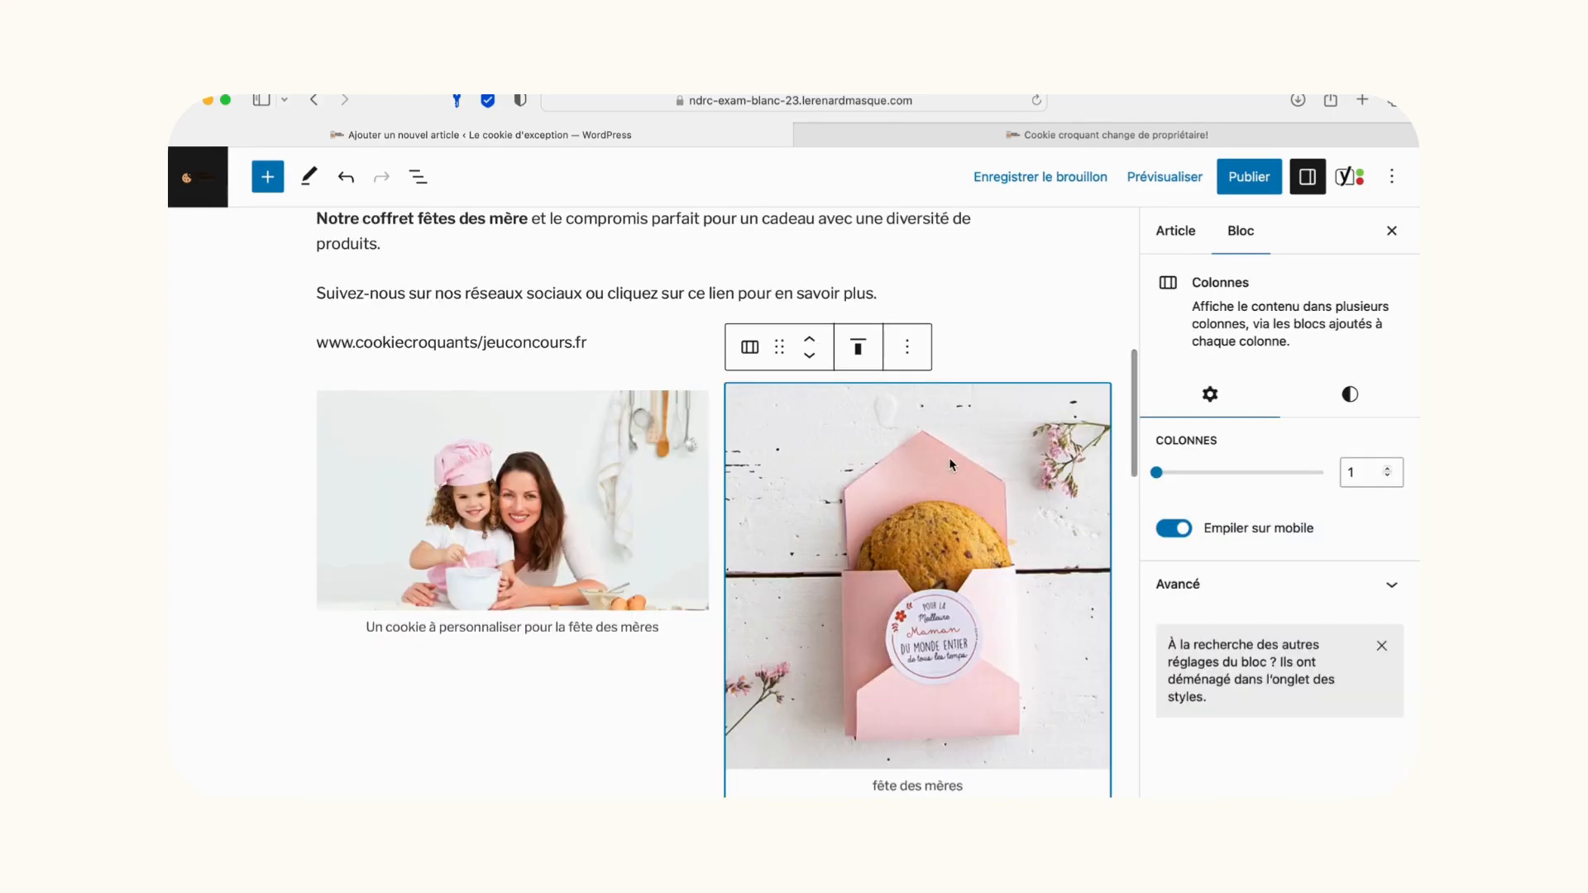
left_click(907, 347)
left_click(823, 533)
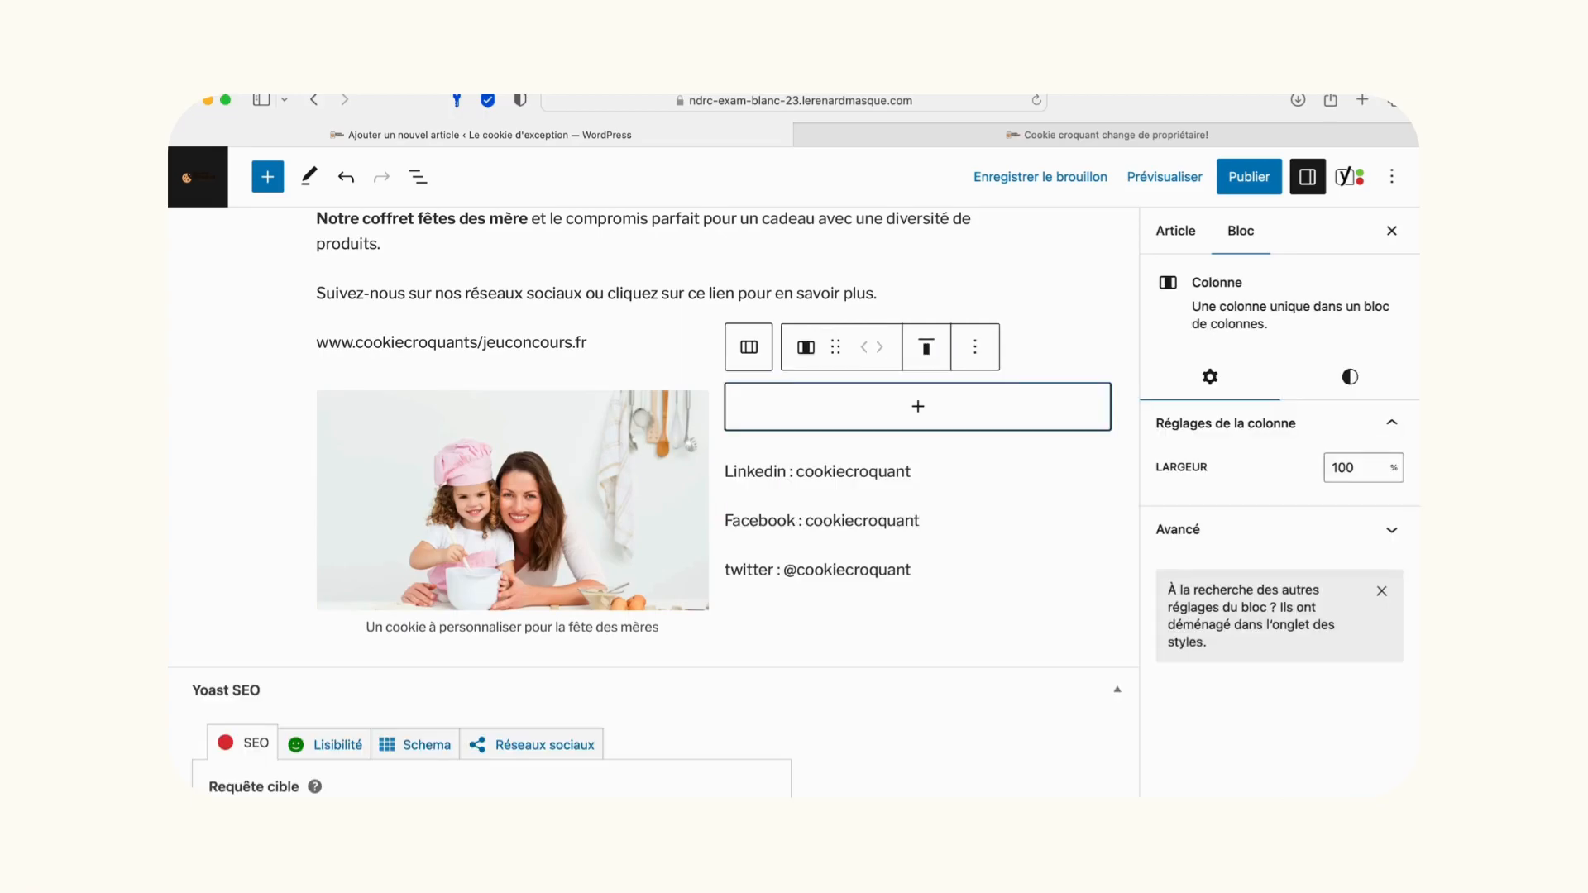
Add a paragraph reading "Vos cookies à personnaliser" in the empty column beside the mother and daughter photo.
left_click(915, 408)
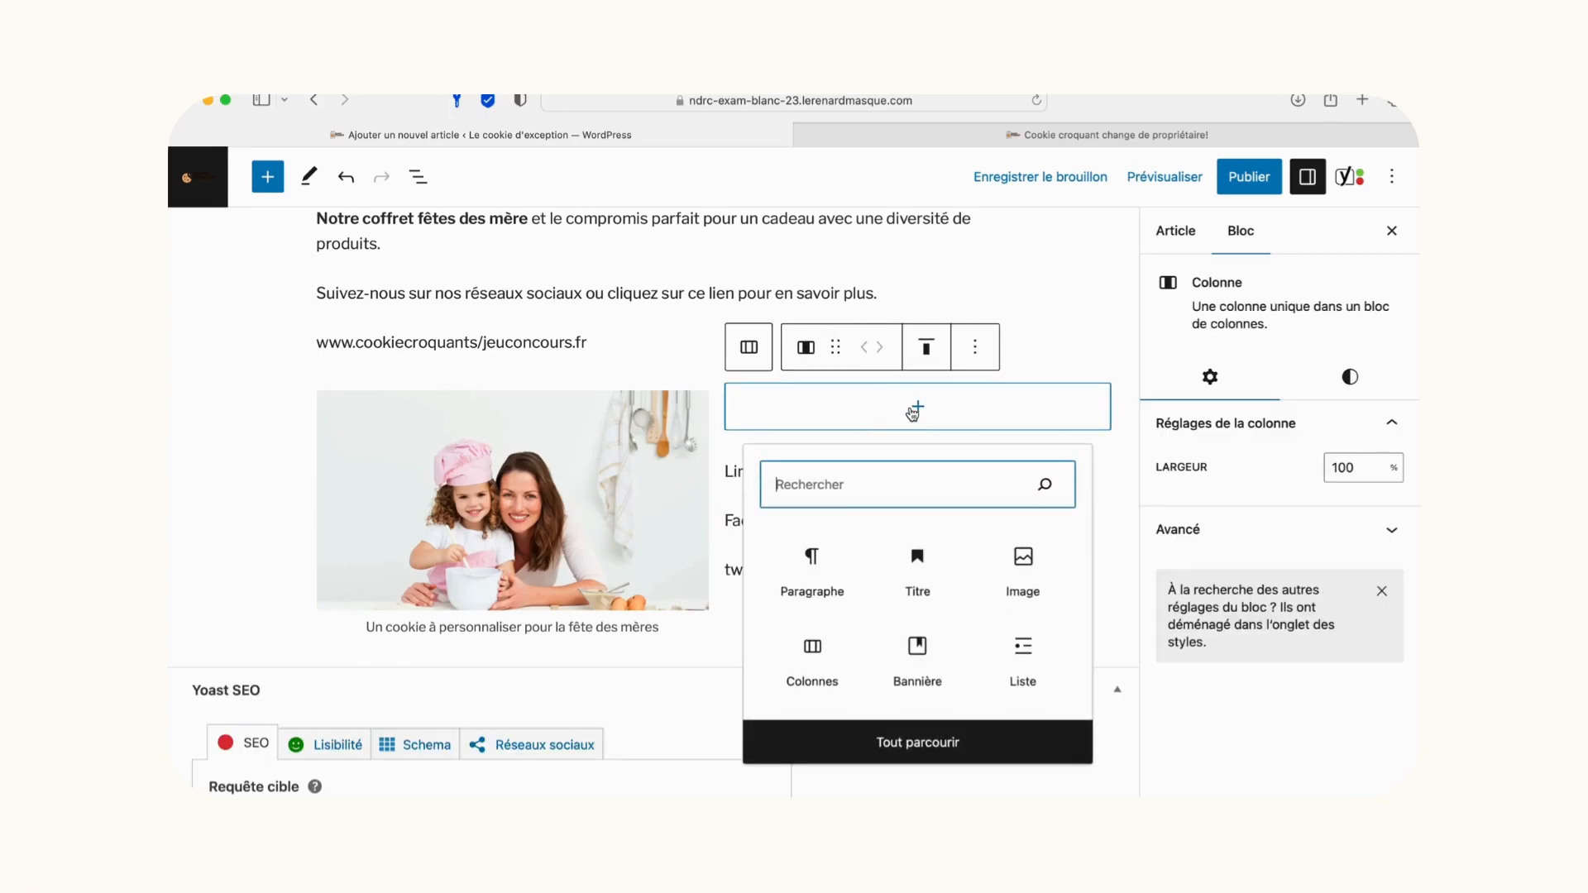
left_click(812, 562)
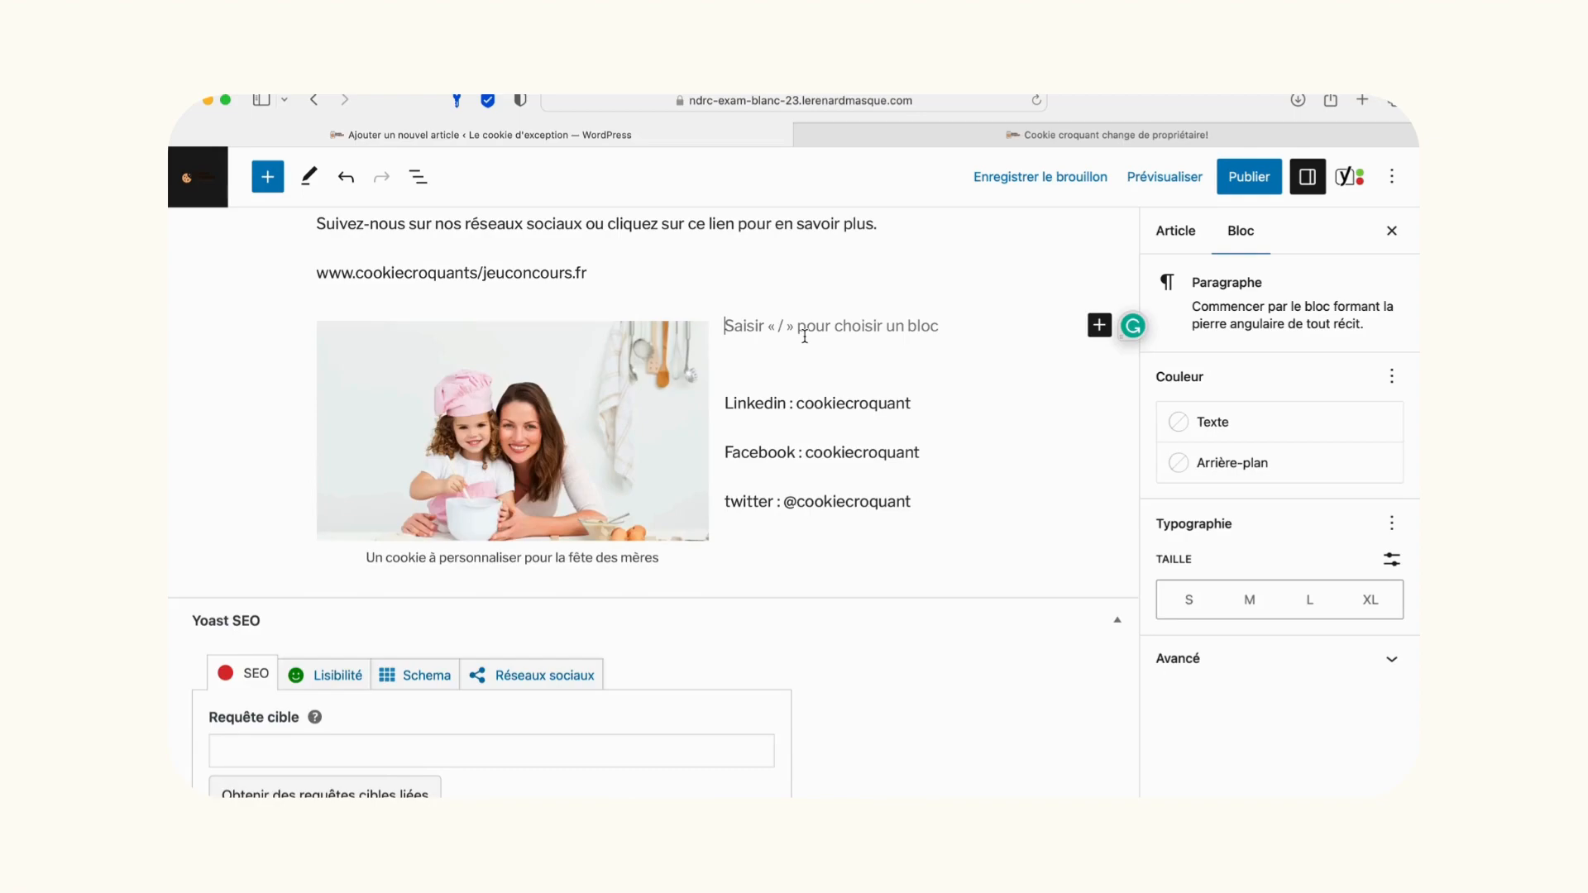
type("Vos cookies à personaliser")
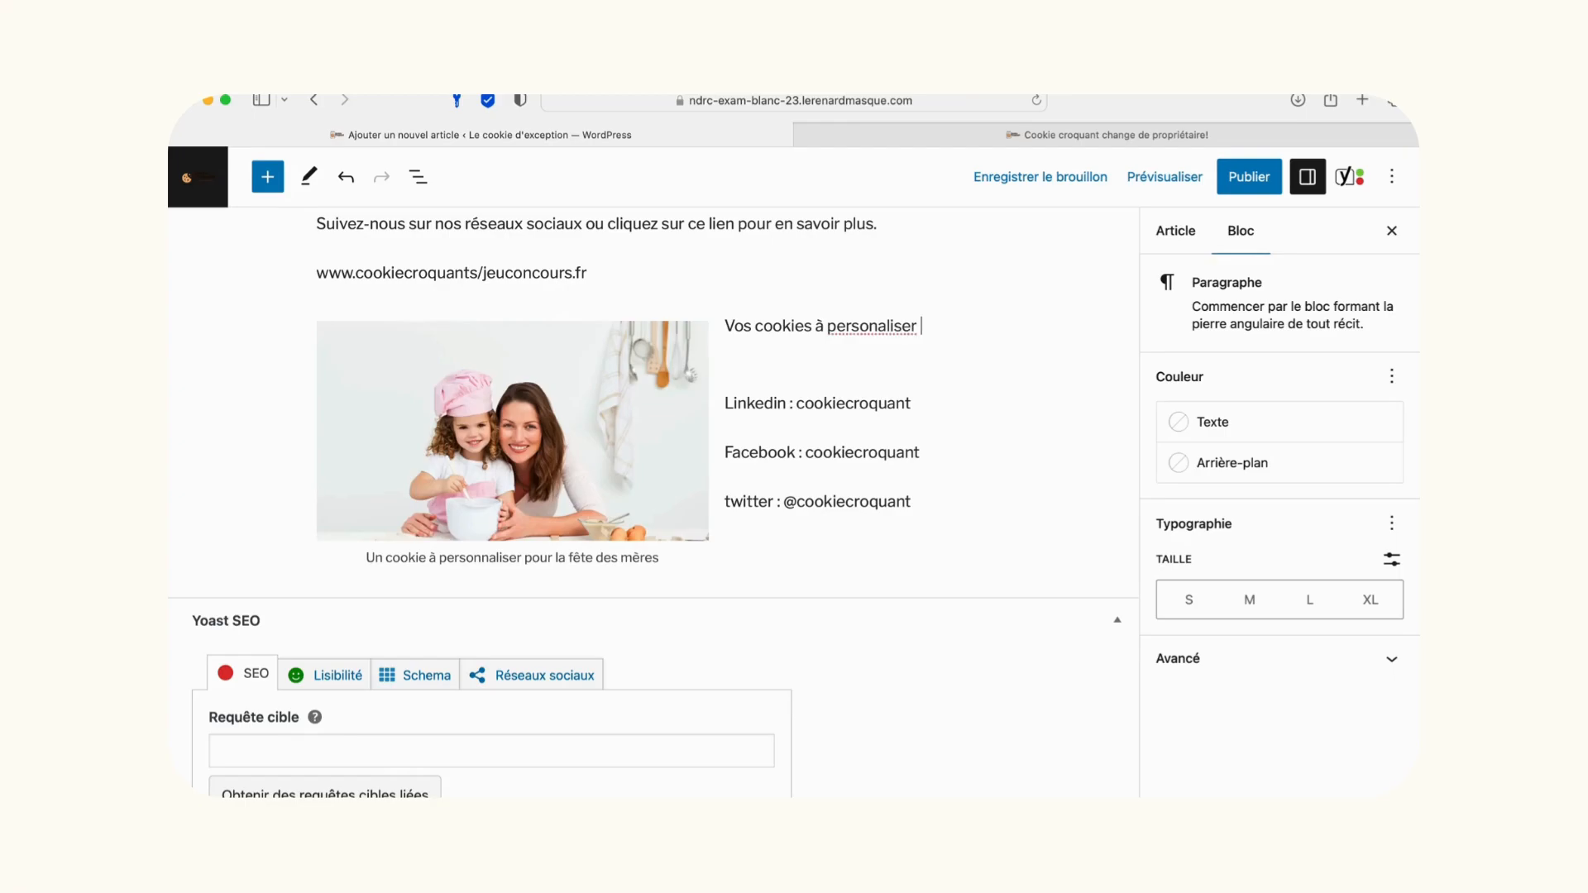
left_click(871, 329)
type("n")
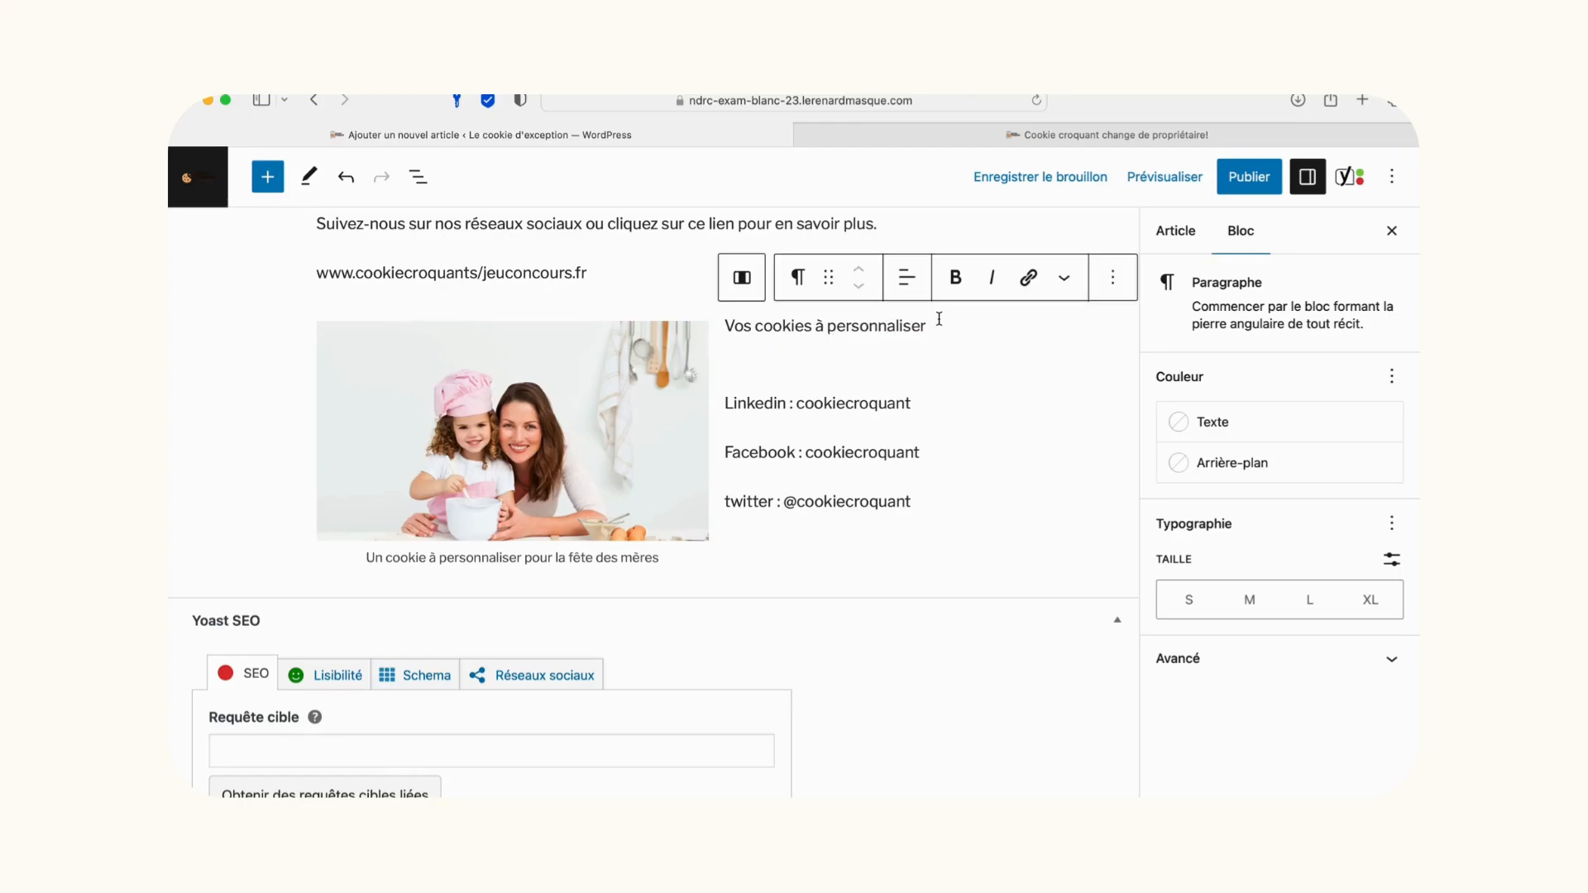
Add several empty paragraphs after "Vos cookies à personnaliser" to push the social media lines below the photo.
left_click(938, 319)
key("Return")
key("Return")
key("Return")
key("Return")
key("Return")
scroll(967, 303, "up", 5)
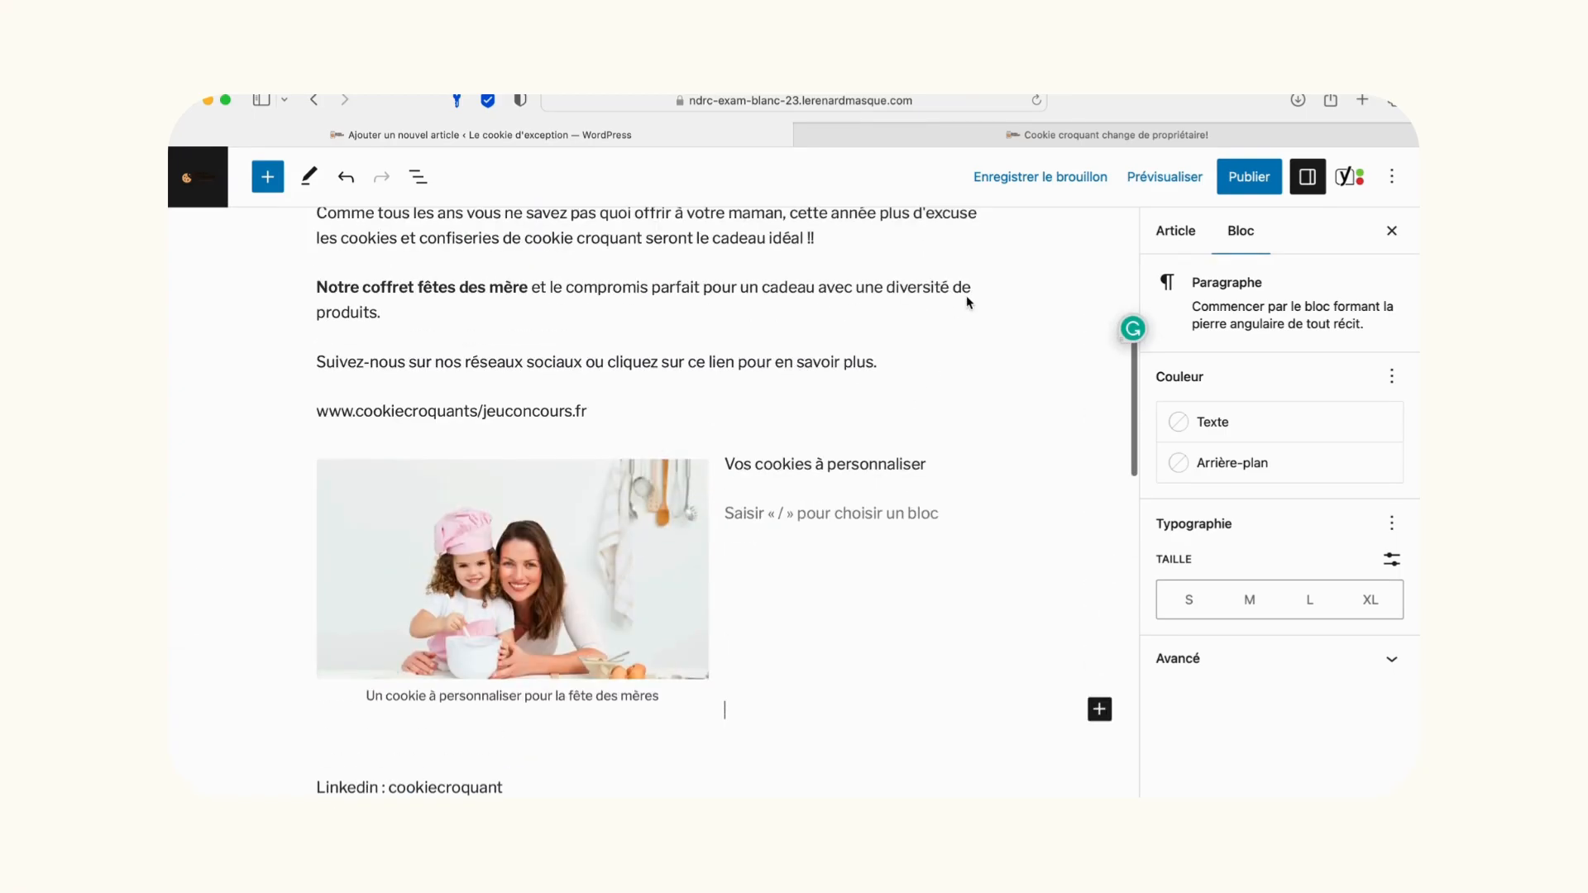
Write "Pour la fête des mères" under "Vos cookies à personnaliser" and publish the article.
left_click(753, 517)
type("Pour la")
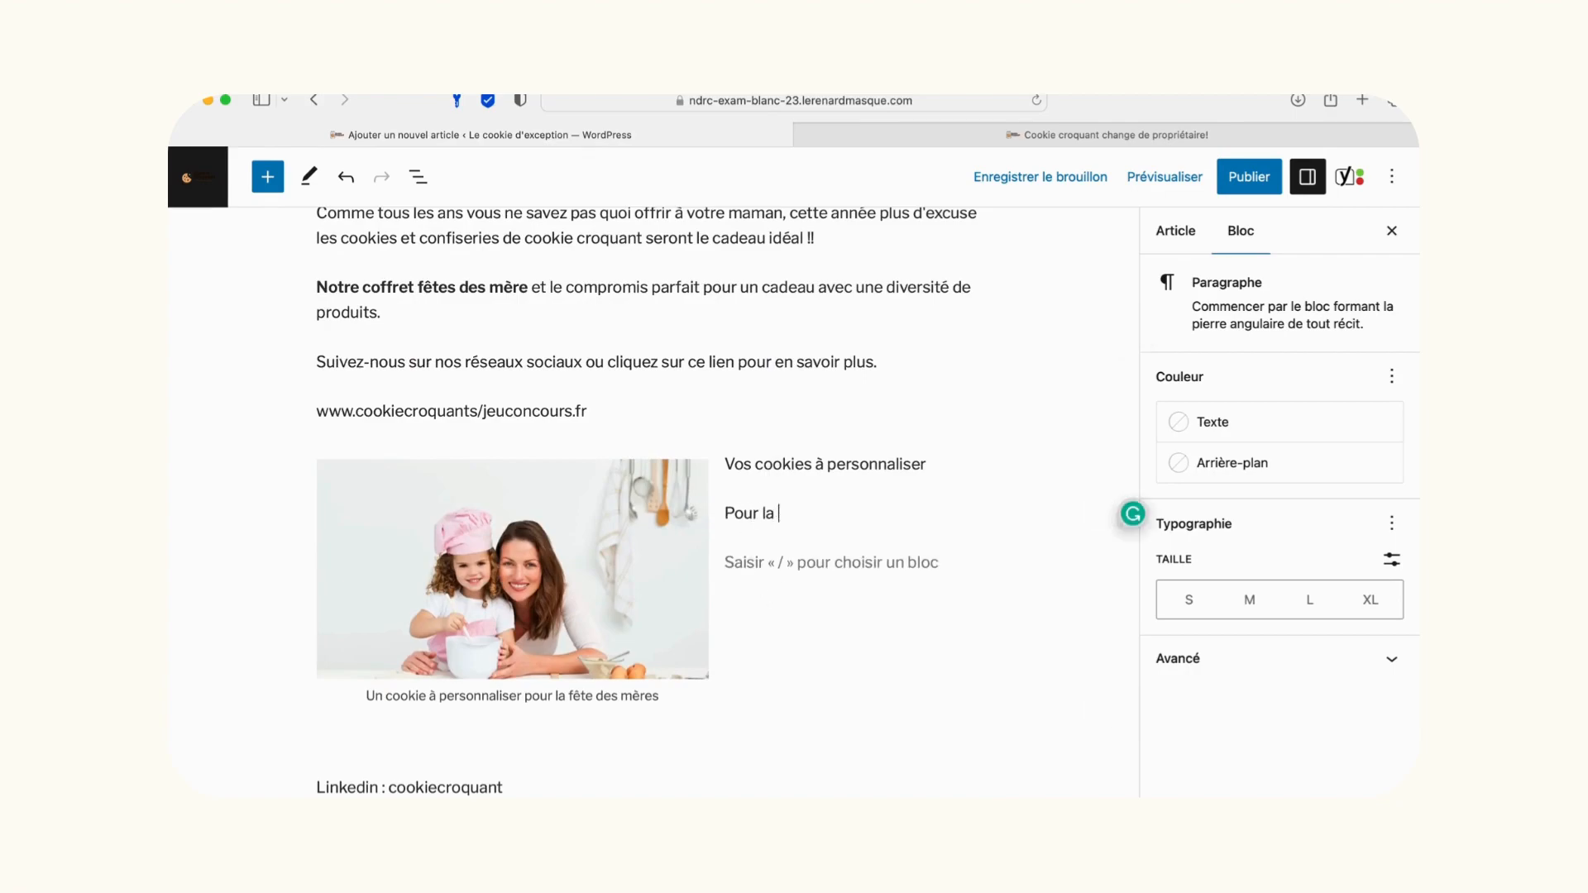
type(" fête des mères")
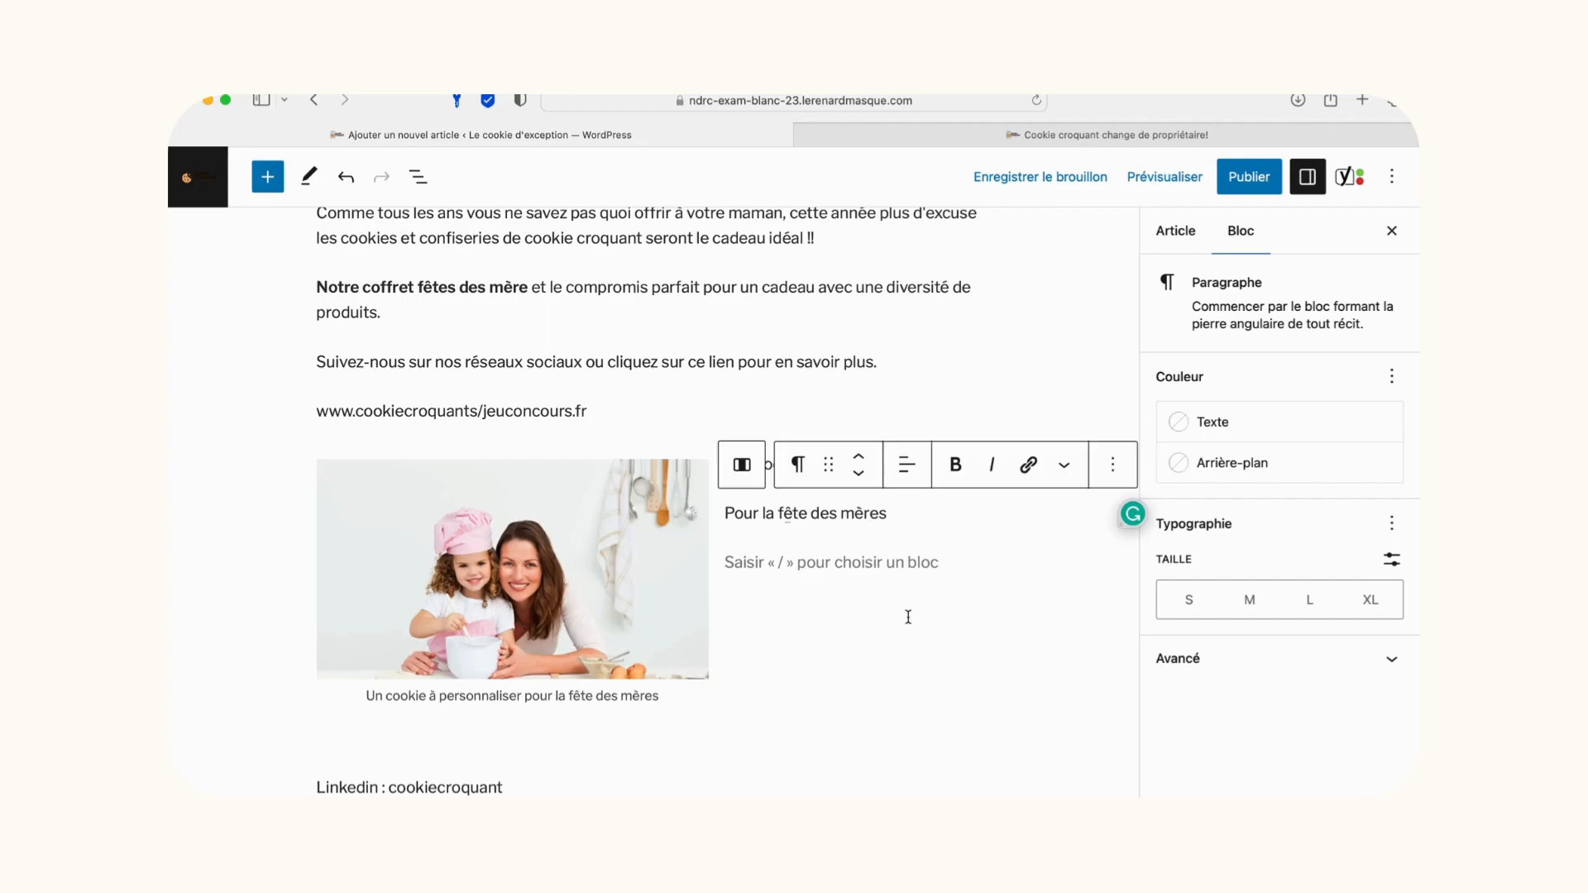
left_click(1249, 176)
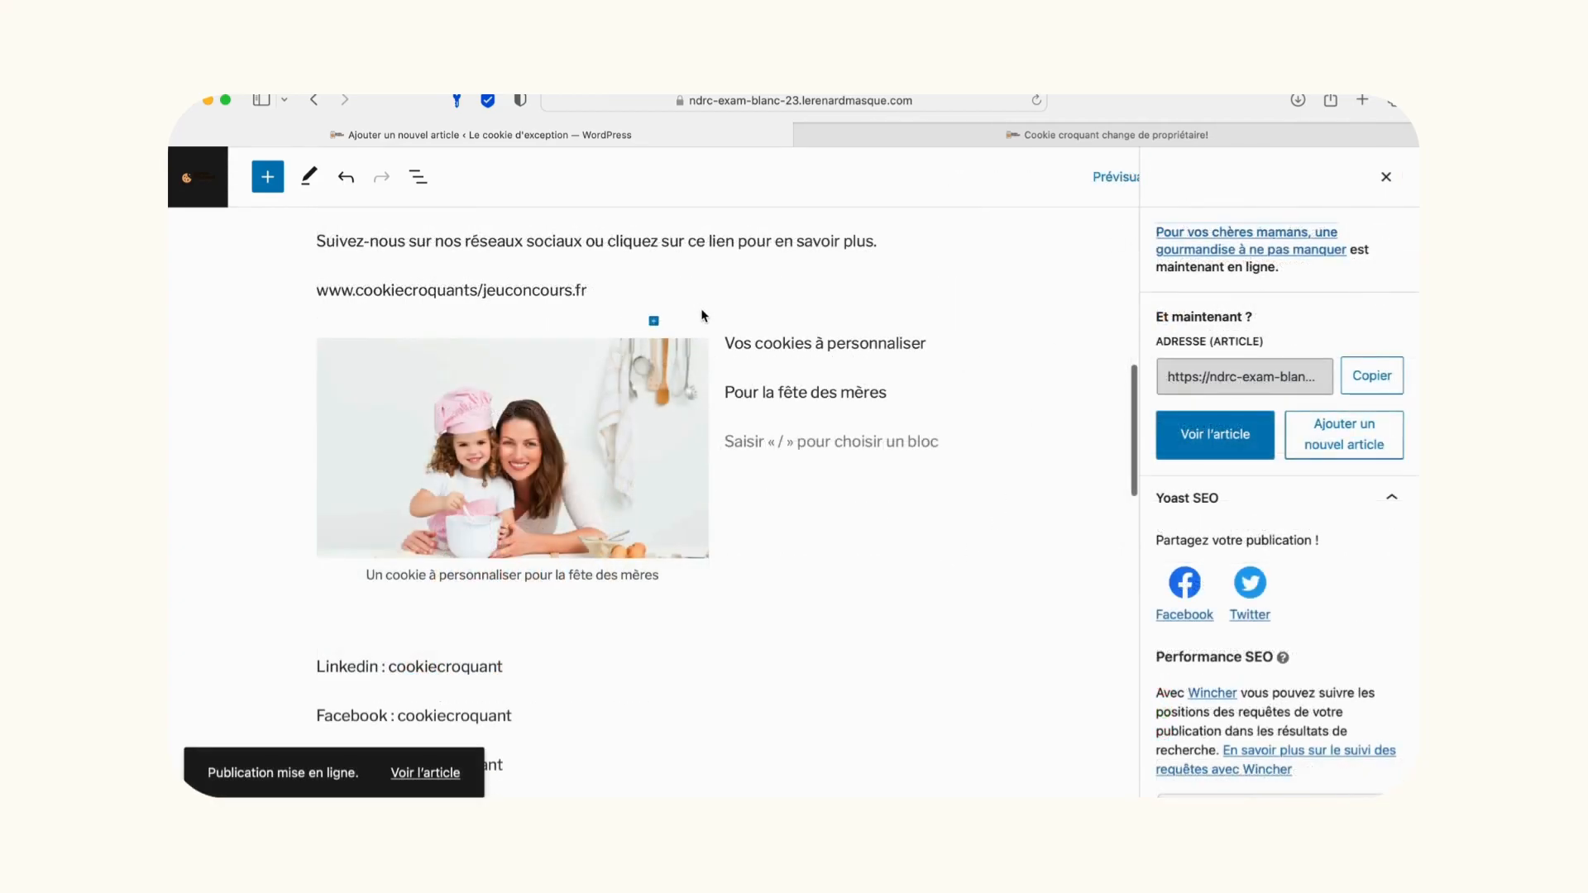
left_click(654, 321)
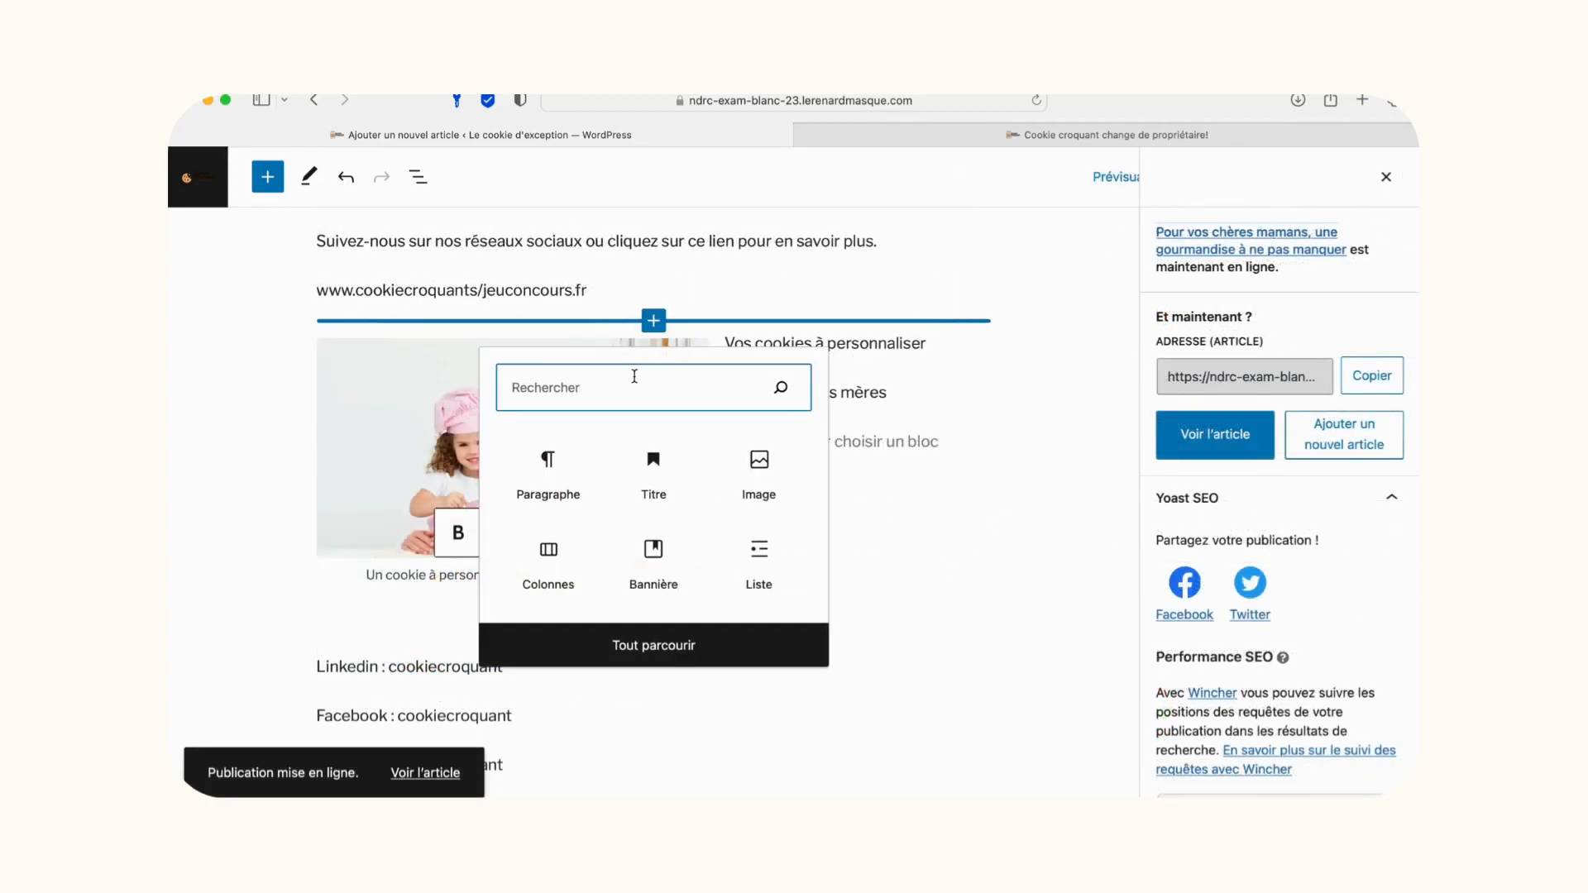
left_click(654, 622)
left_click(330, 285)
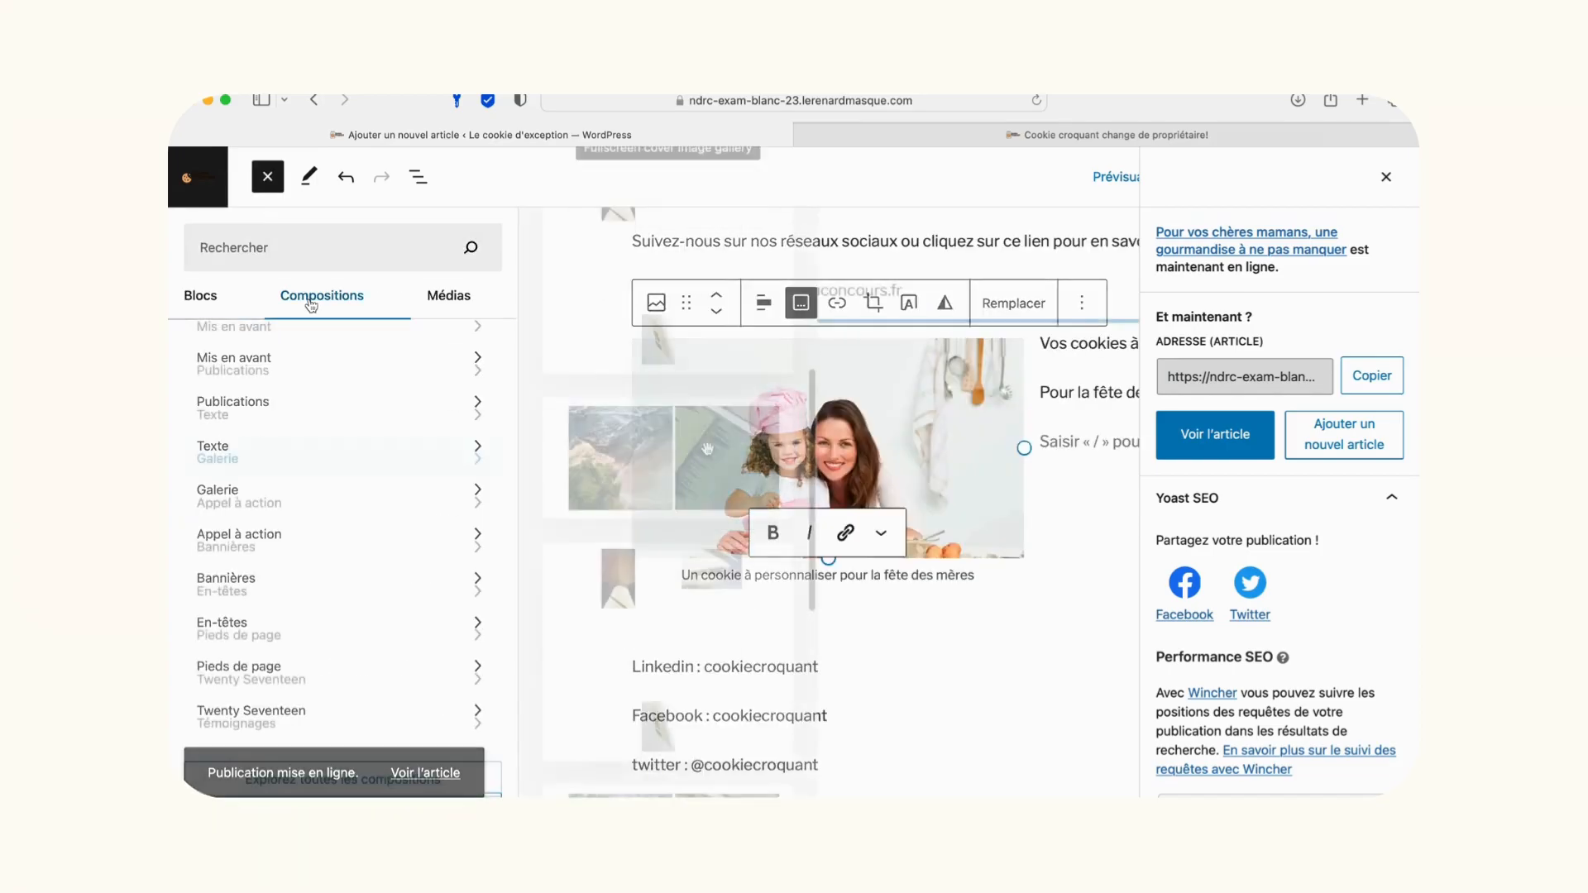
left_click(218, 458)
scroll(640, 544, "down", 5)
left_click(639, 544)
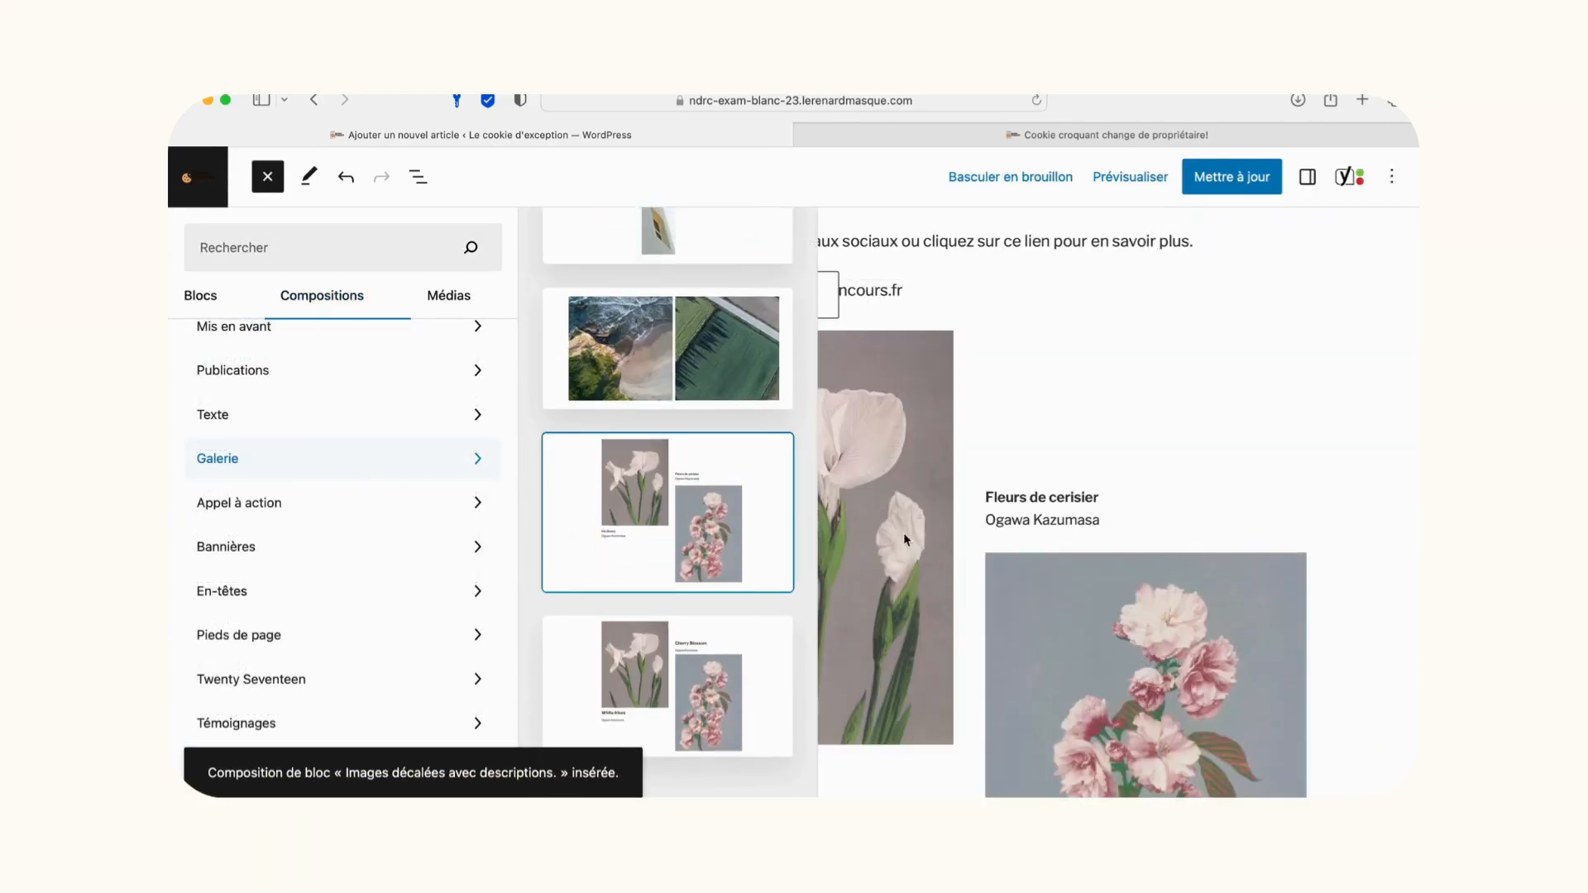
Replace the pattern's white iris image with the pink envelope cookie photo from the media library.
left_click(539, 296)
left_click(498, 376)
left_click(895, 296)
left_click(979, 359)
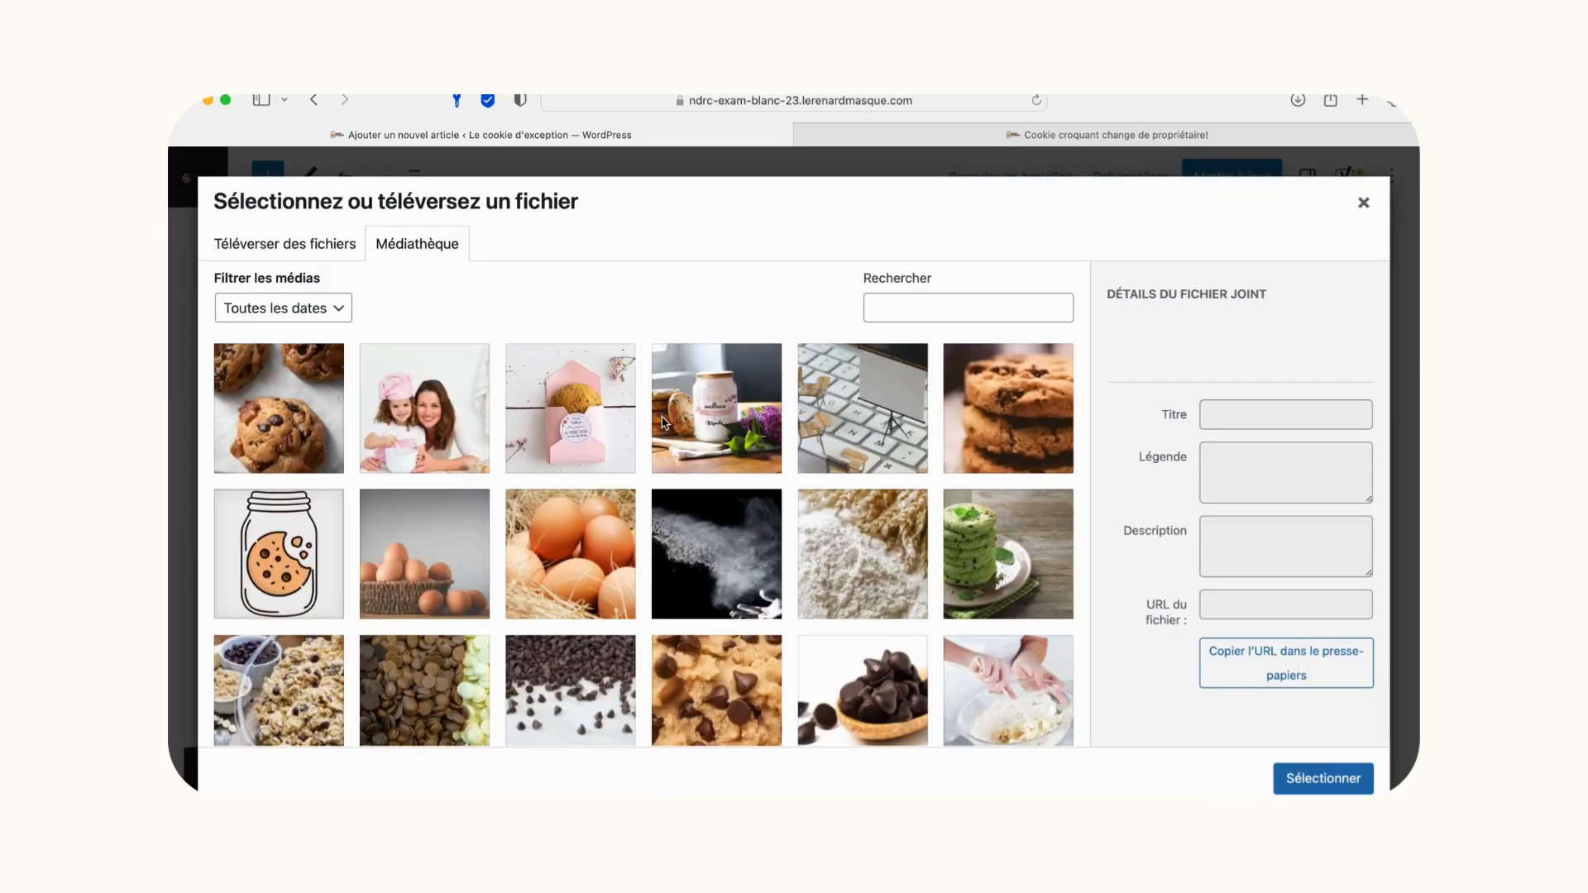
left_click(571, 407)
left_click(1308, 779)
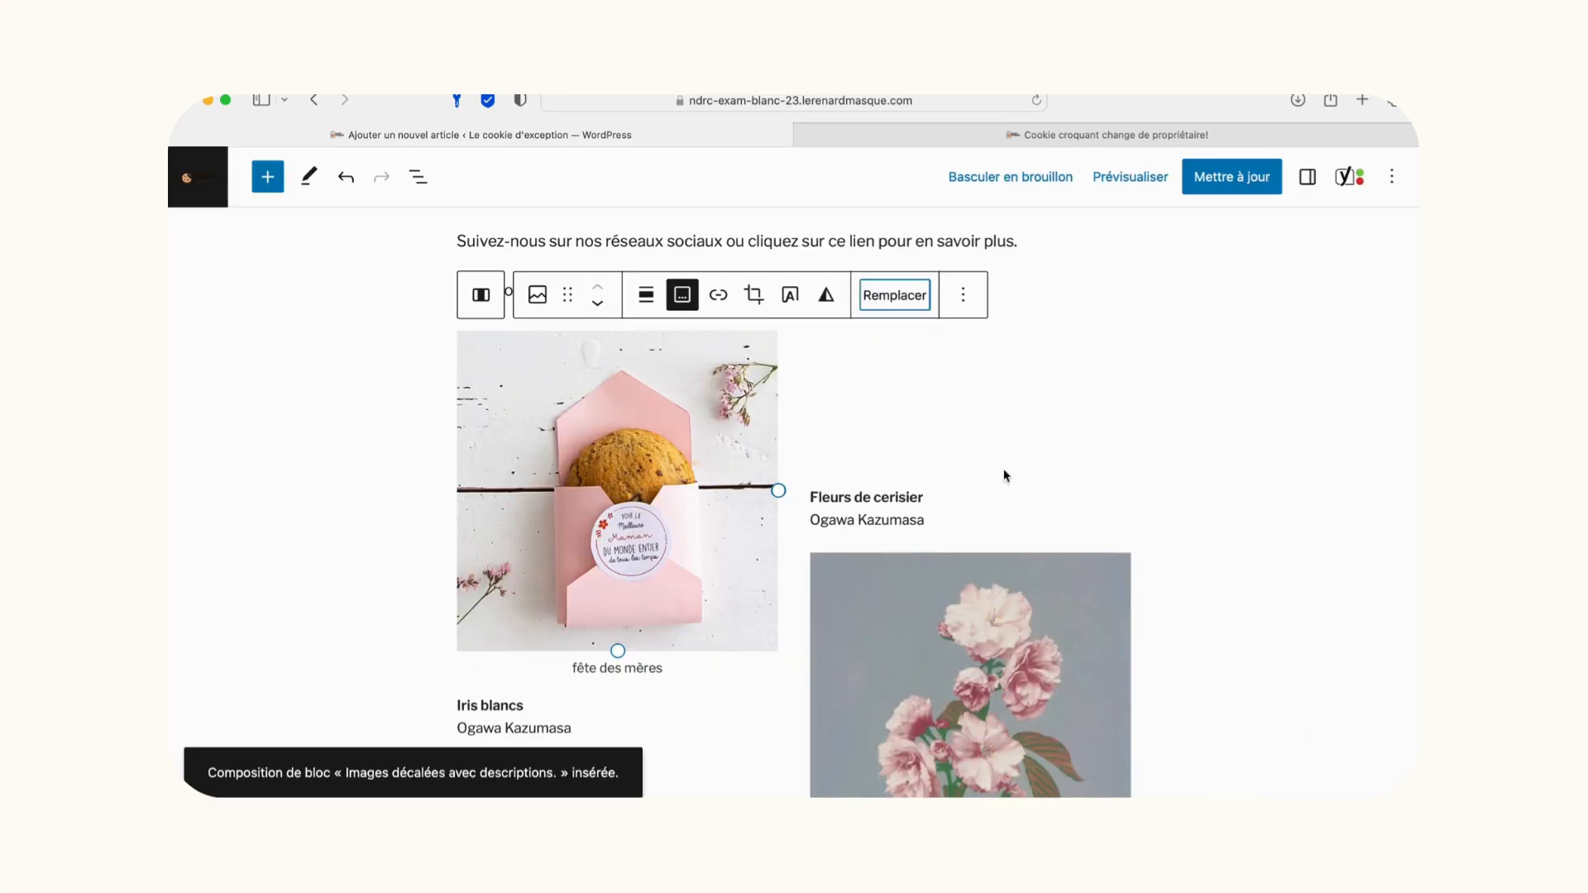
Replace the cherry blossom image with the cookie jar and lilac photo, giving it an alternative text beginning "cadeaux pou".
left_click(921, 625)
left_click(1249, 521)
left_click(1109, 574)
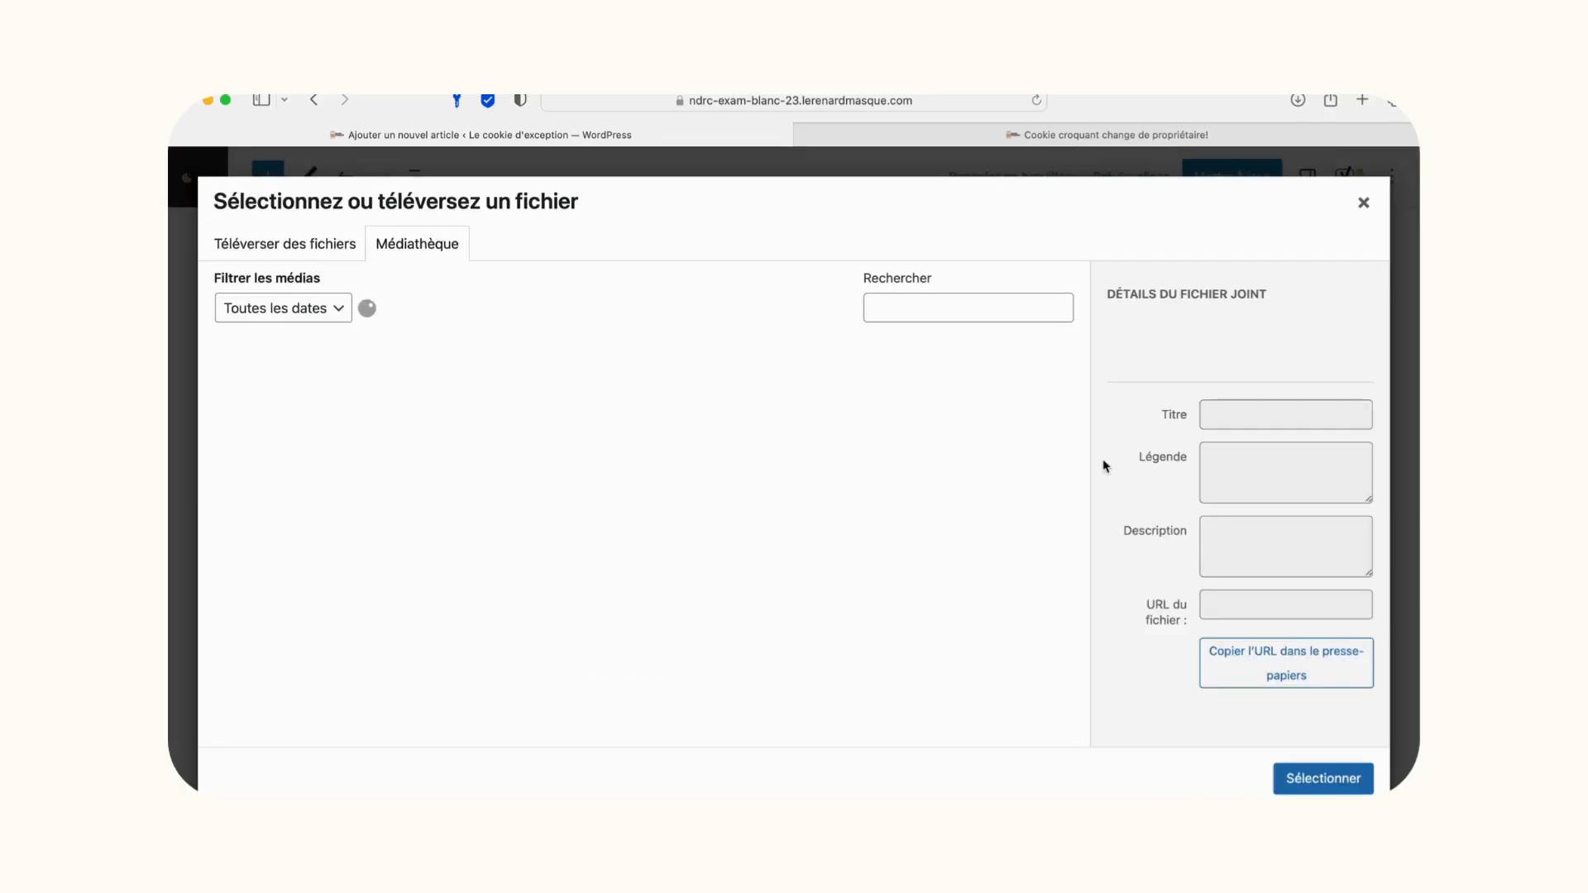
left_click(1233, 591)
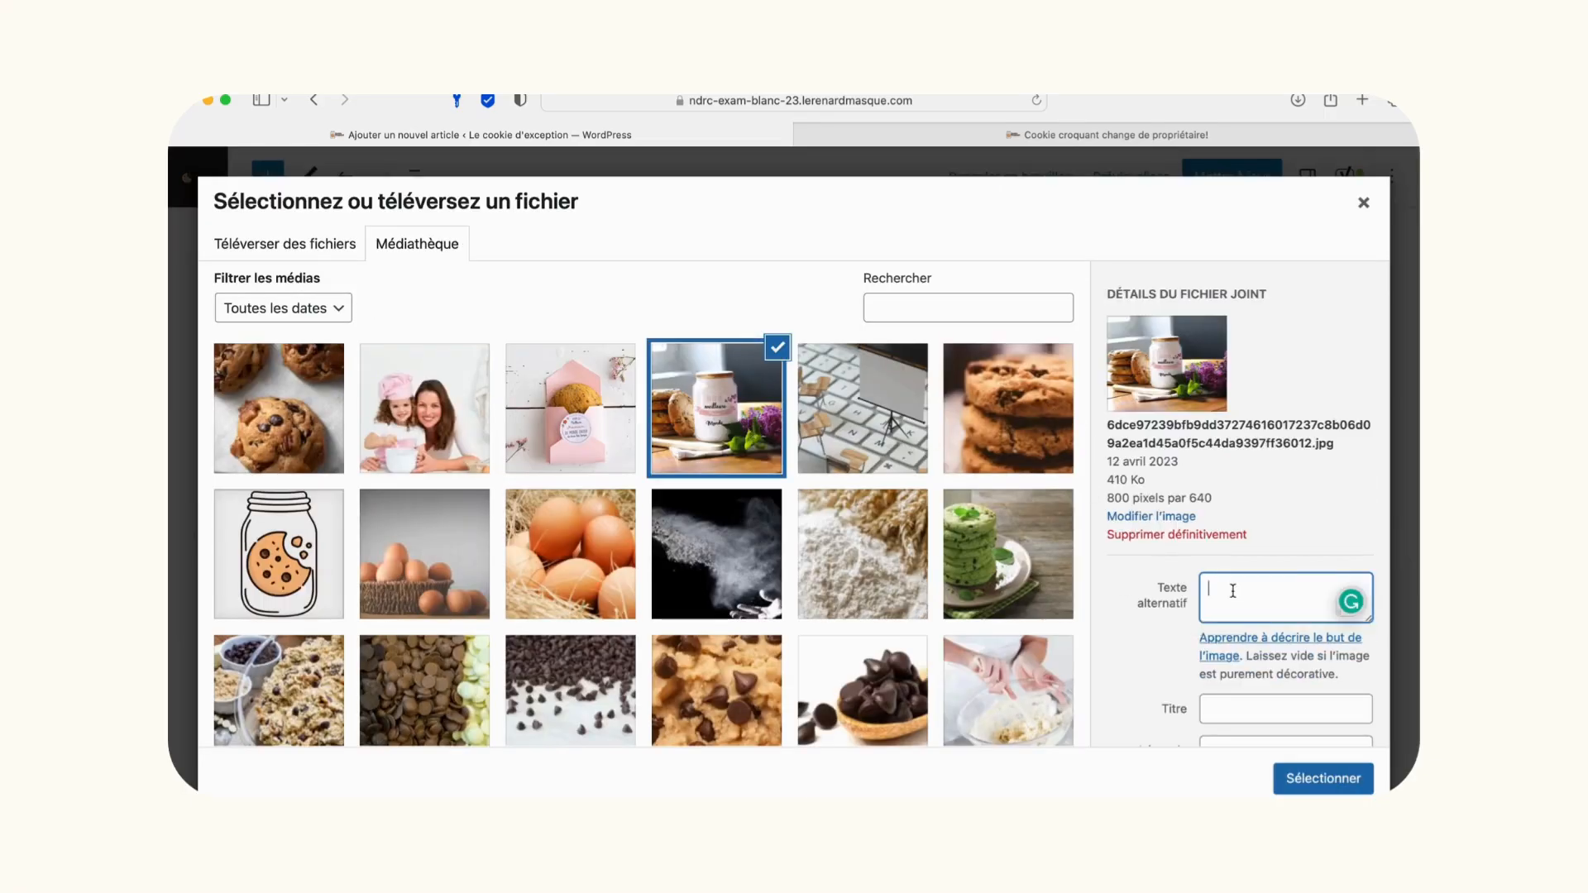
type("cadeaux pou")
left_click(1323, 779)
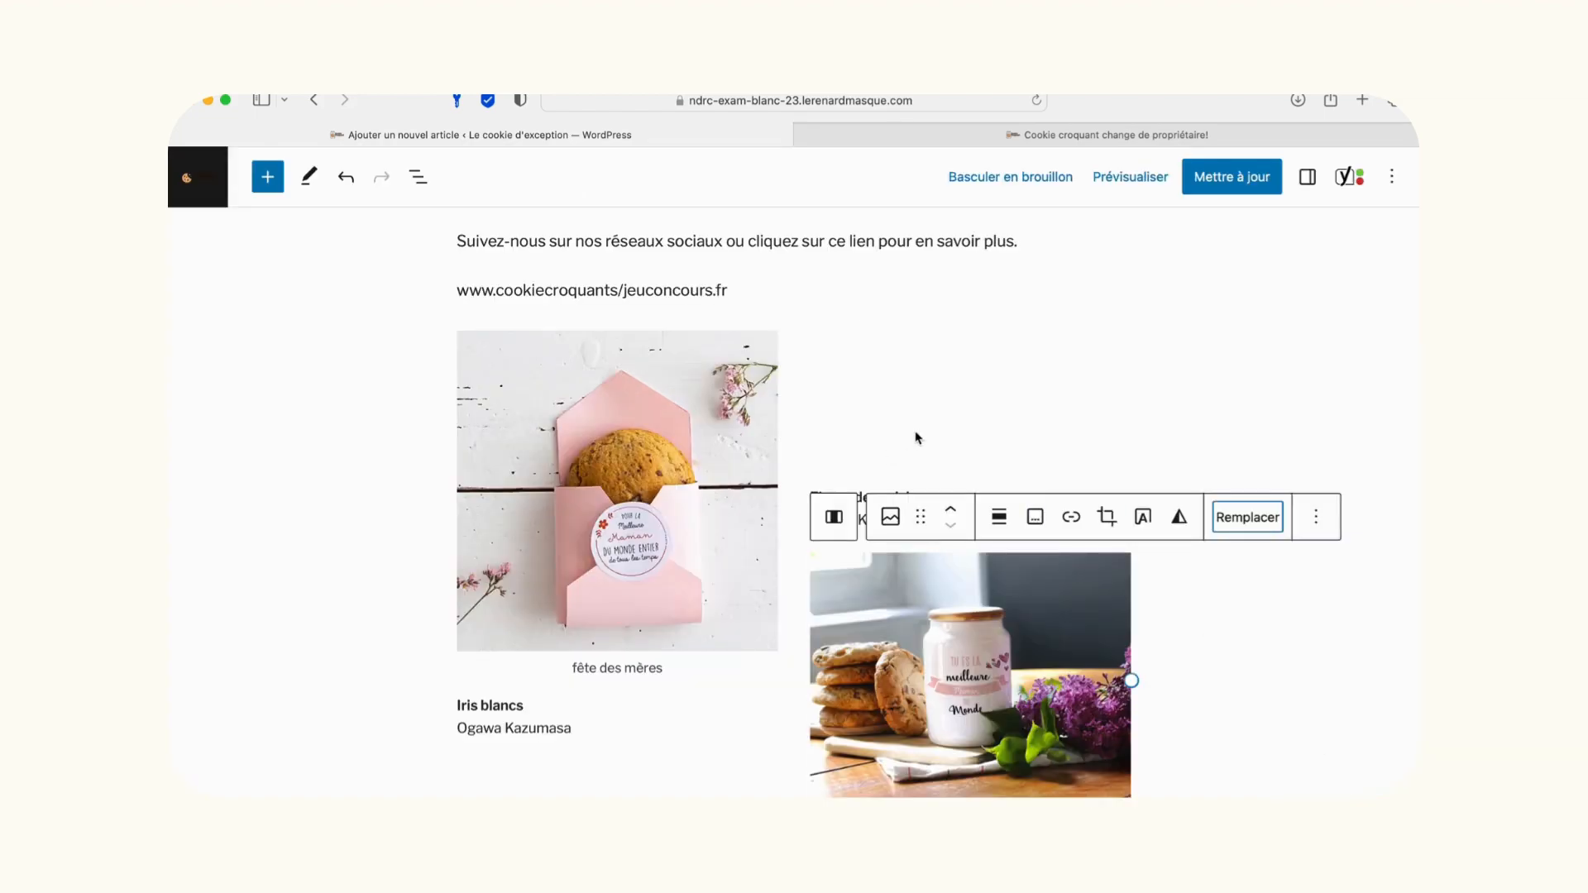
Preview the article in a new tab and look through its layout on the site.
scroll(890, 454, "down", 3)
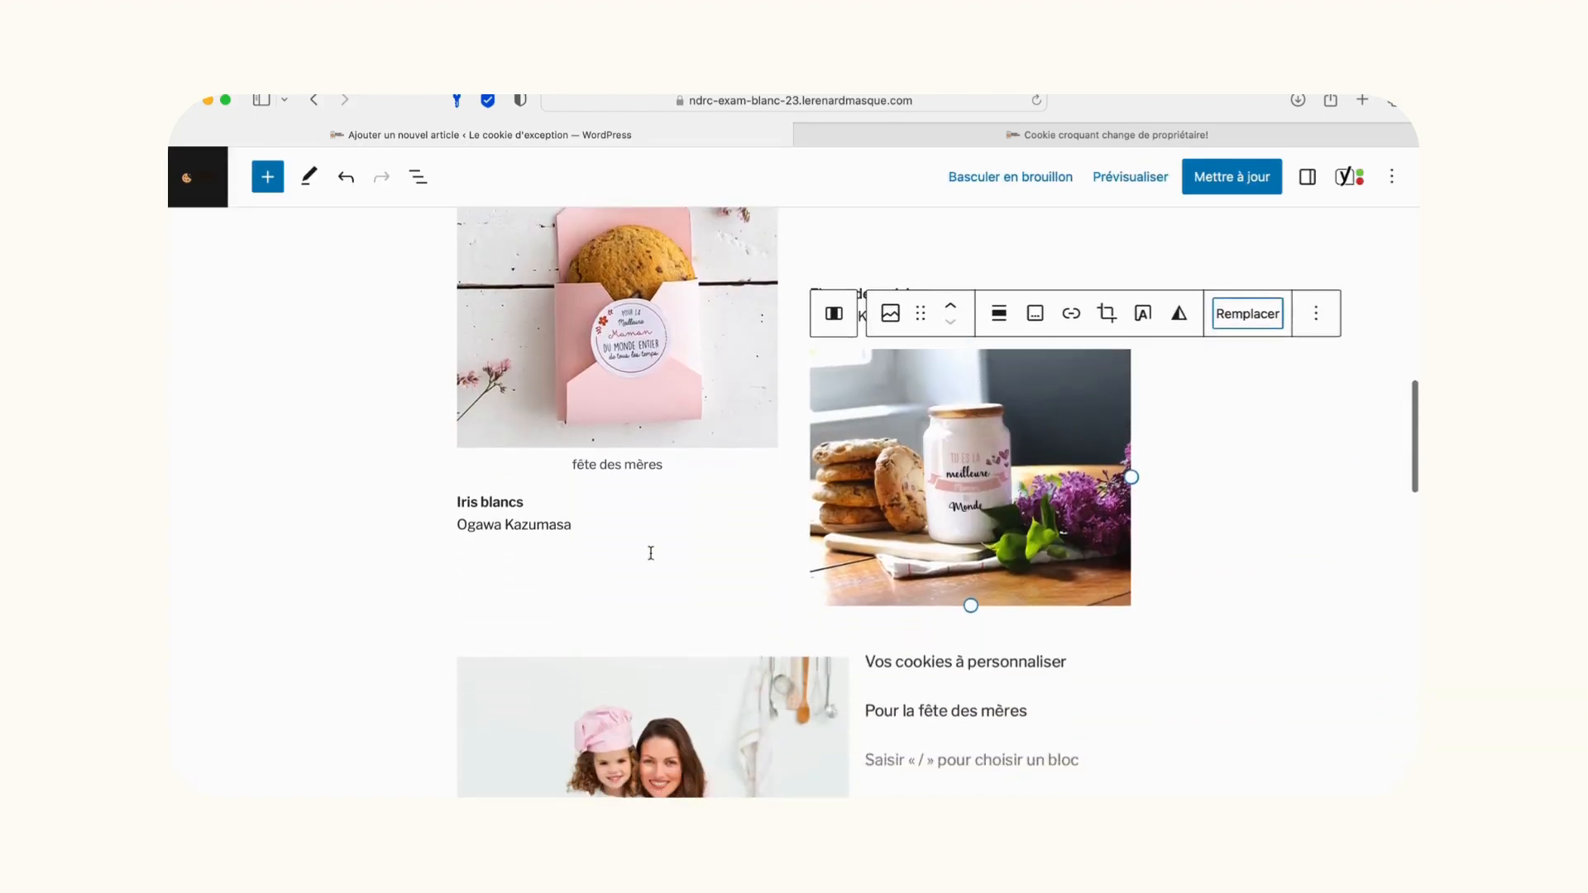
left_click(1123, 178)
left_click(992, 356)
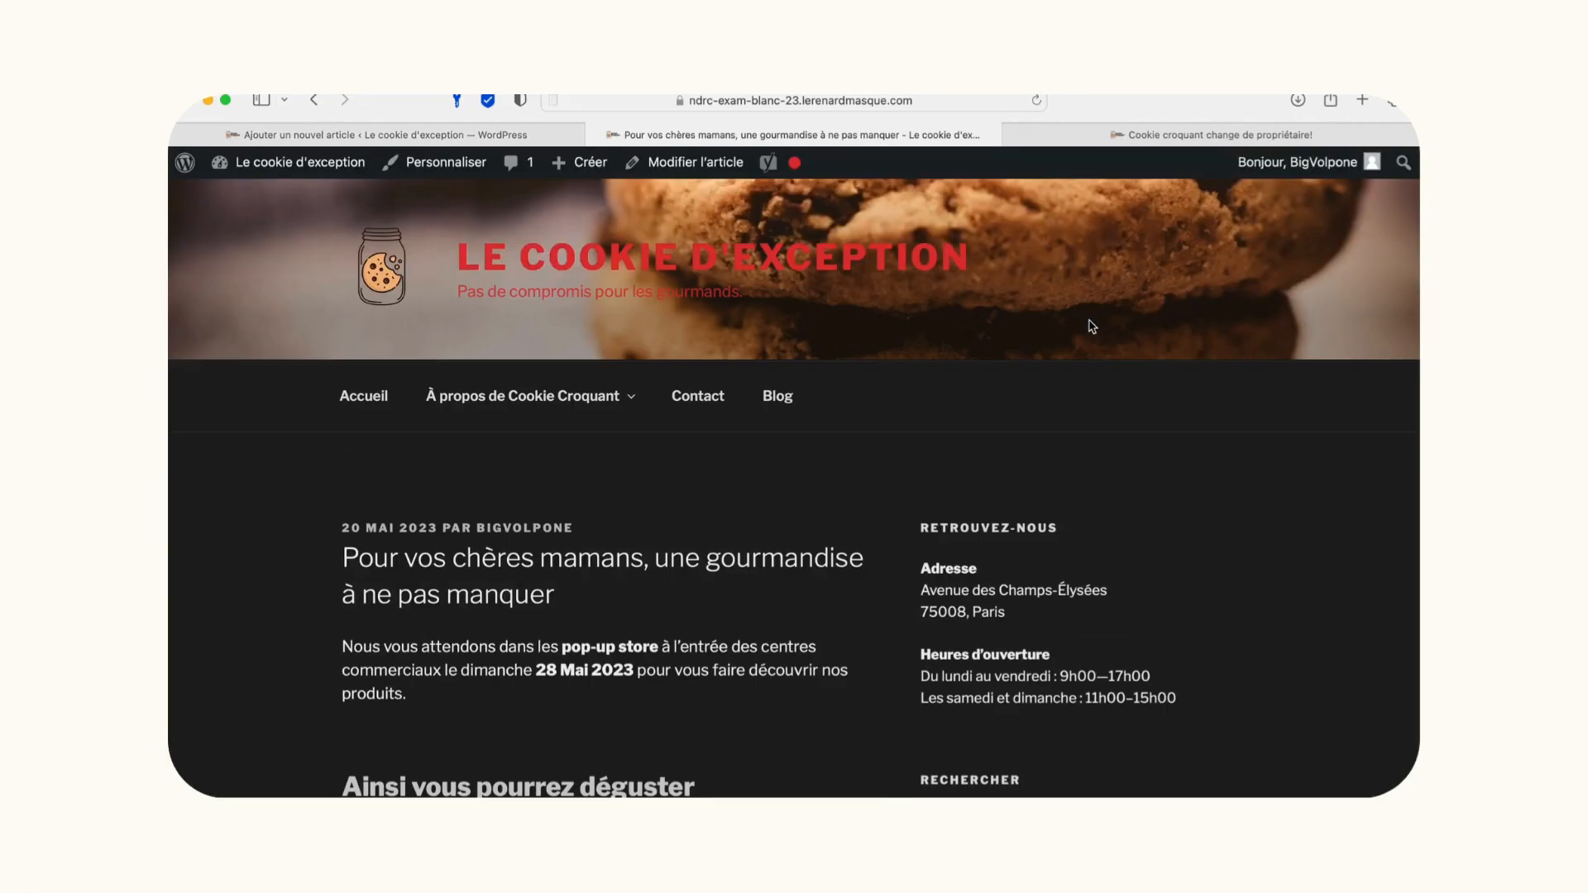
scroll(771, 560, "down", 10)
scroll(771, 559, "down", 8)
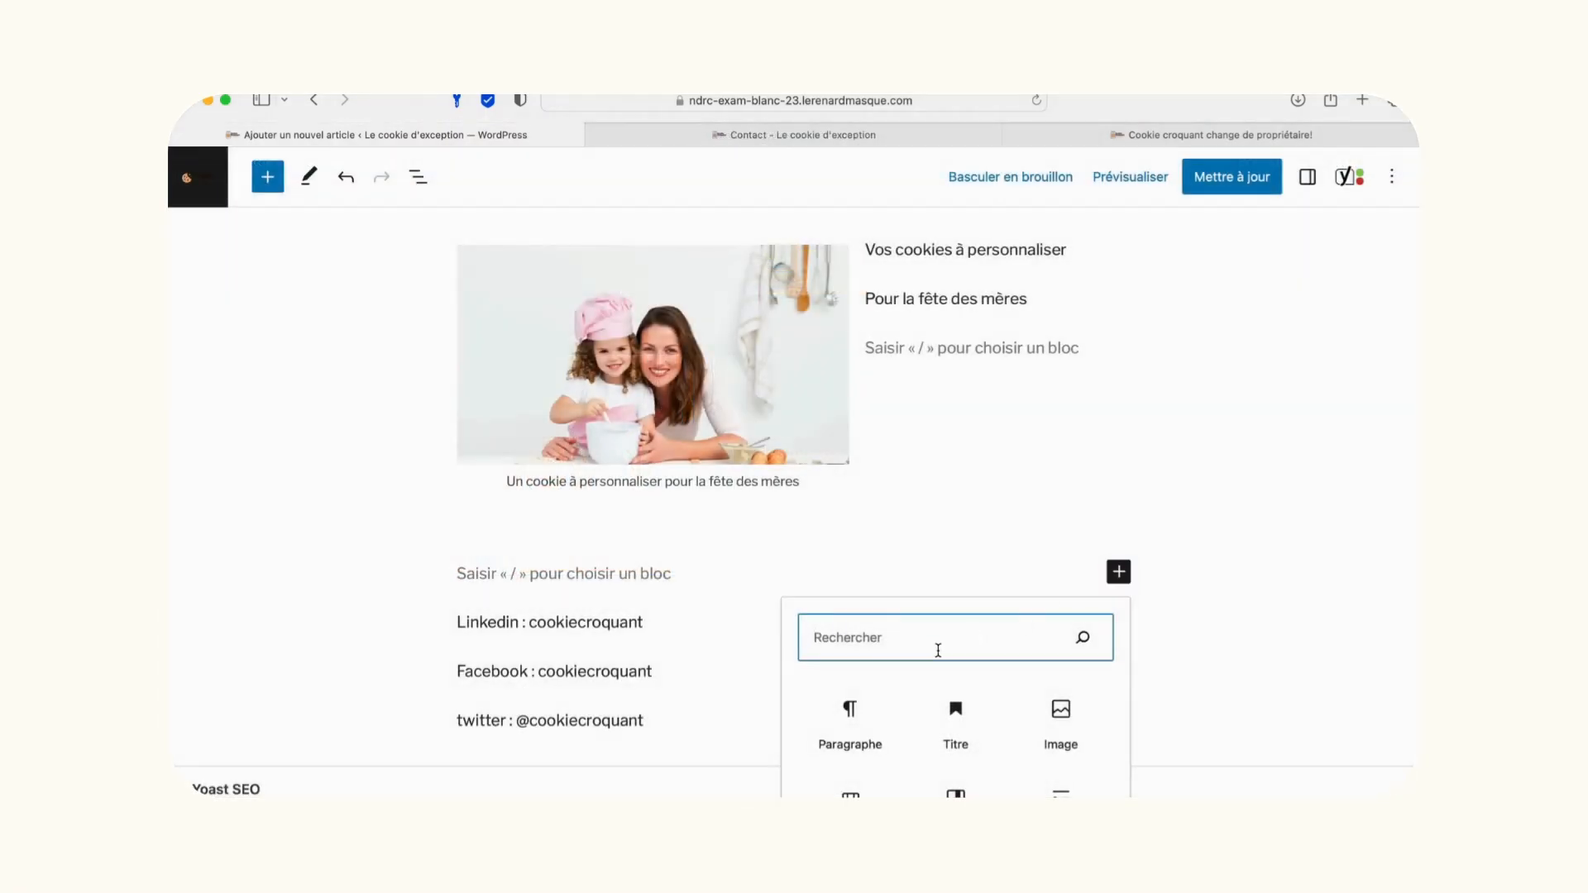
Insert a Buttons block above the Linkedin line and label the button "Formulaire".
type("bout")
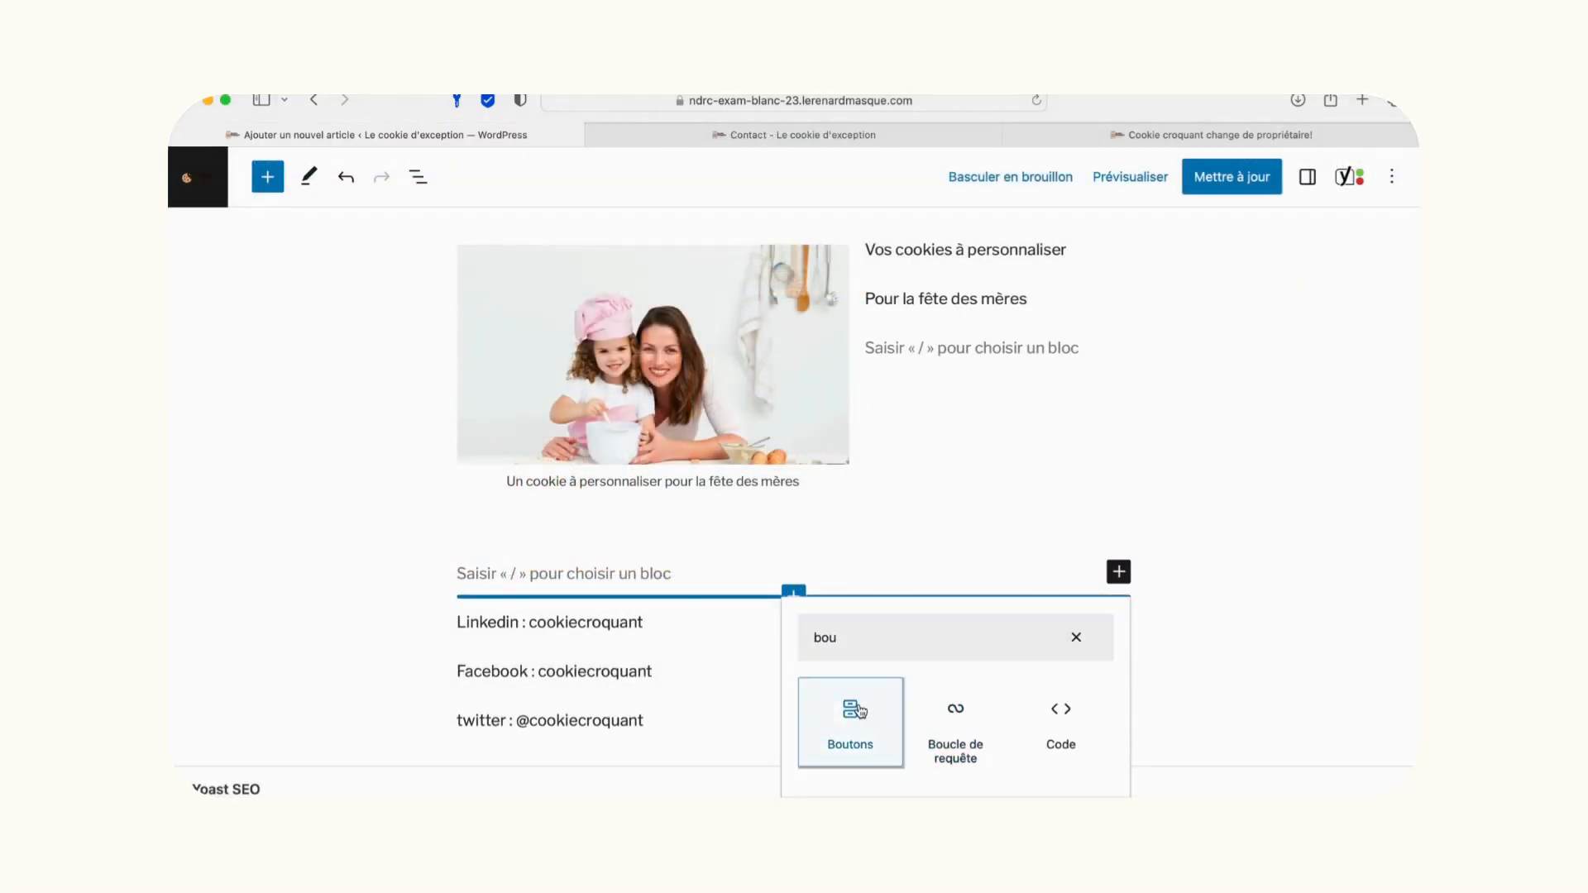
left_click(856, 705)
scroll(857, 674, "down", 5)
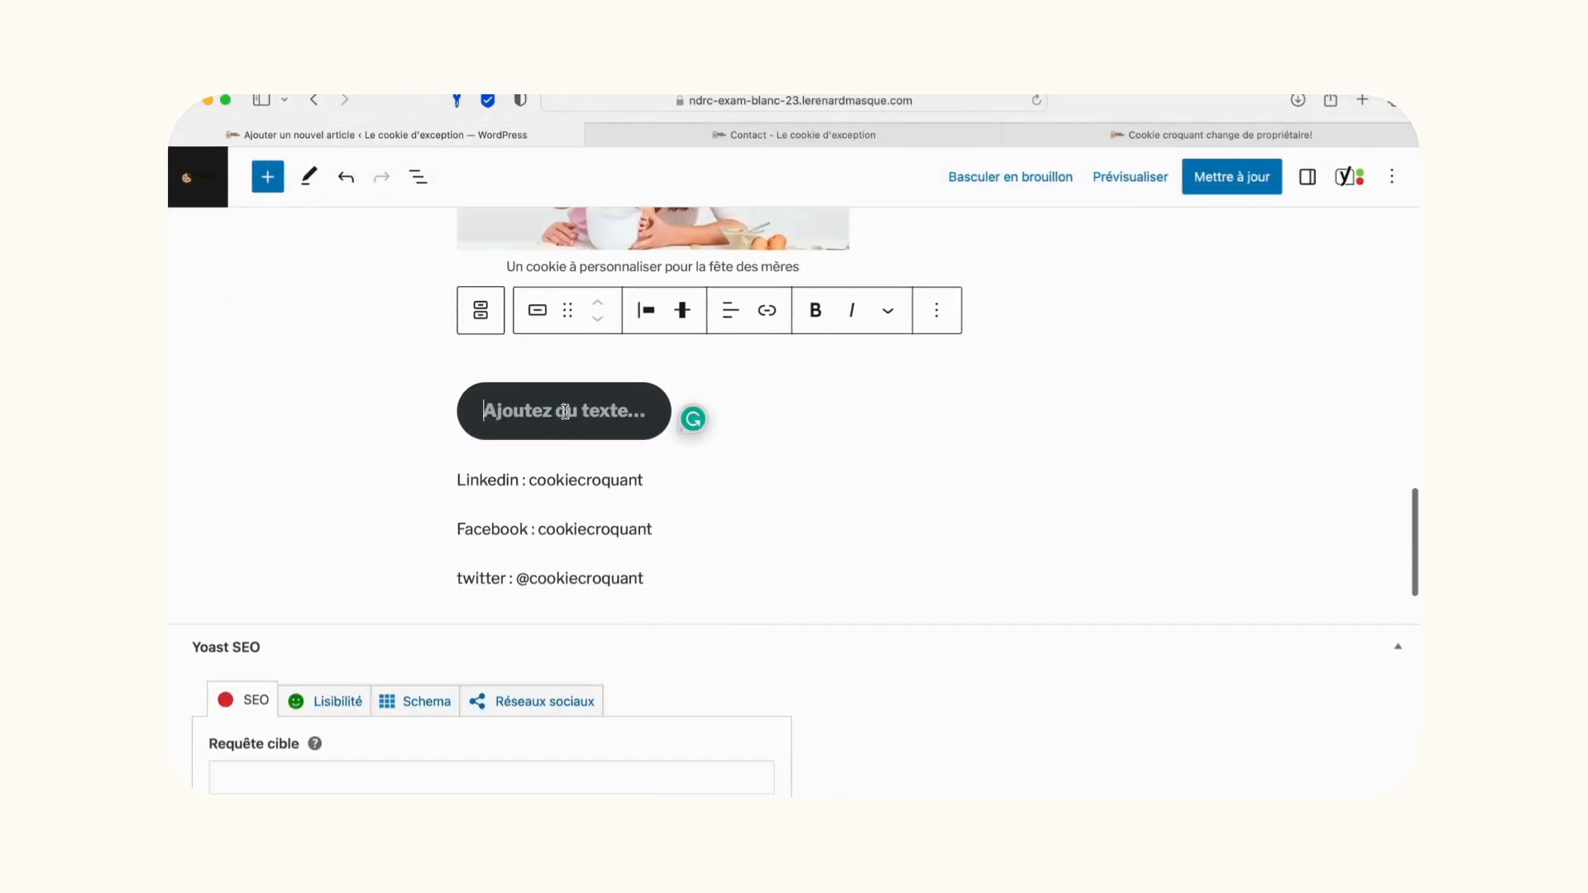
type("Formulaire")
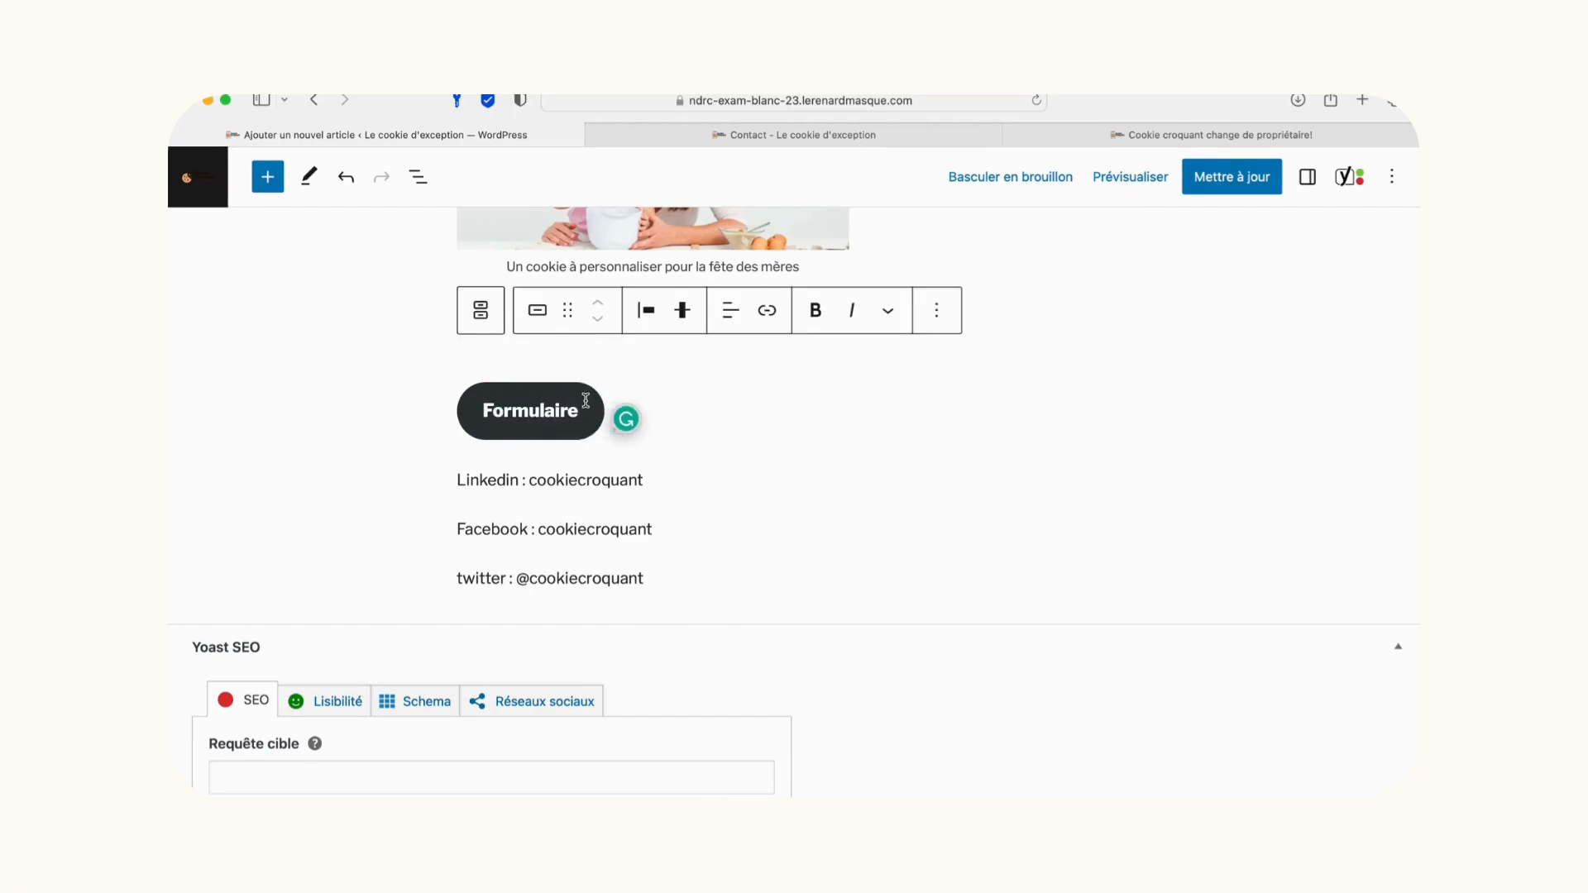
Link the Formulaire button to the site's contact page URL, set it to open in a new tab, and update the article.
left_click(768, 311)
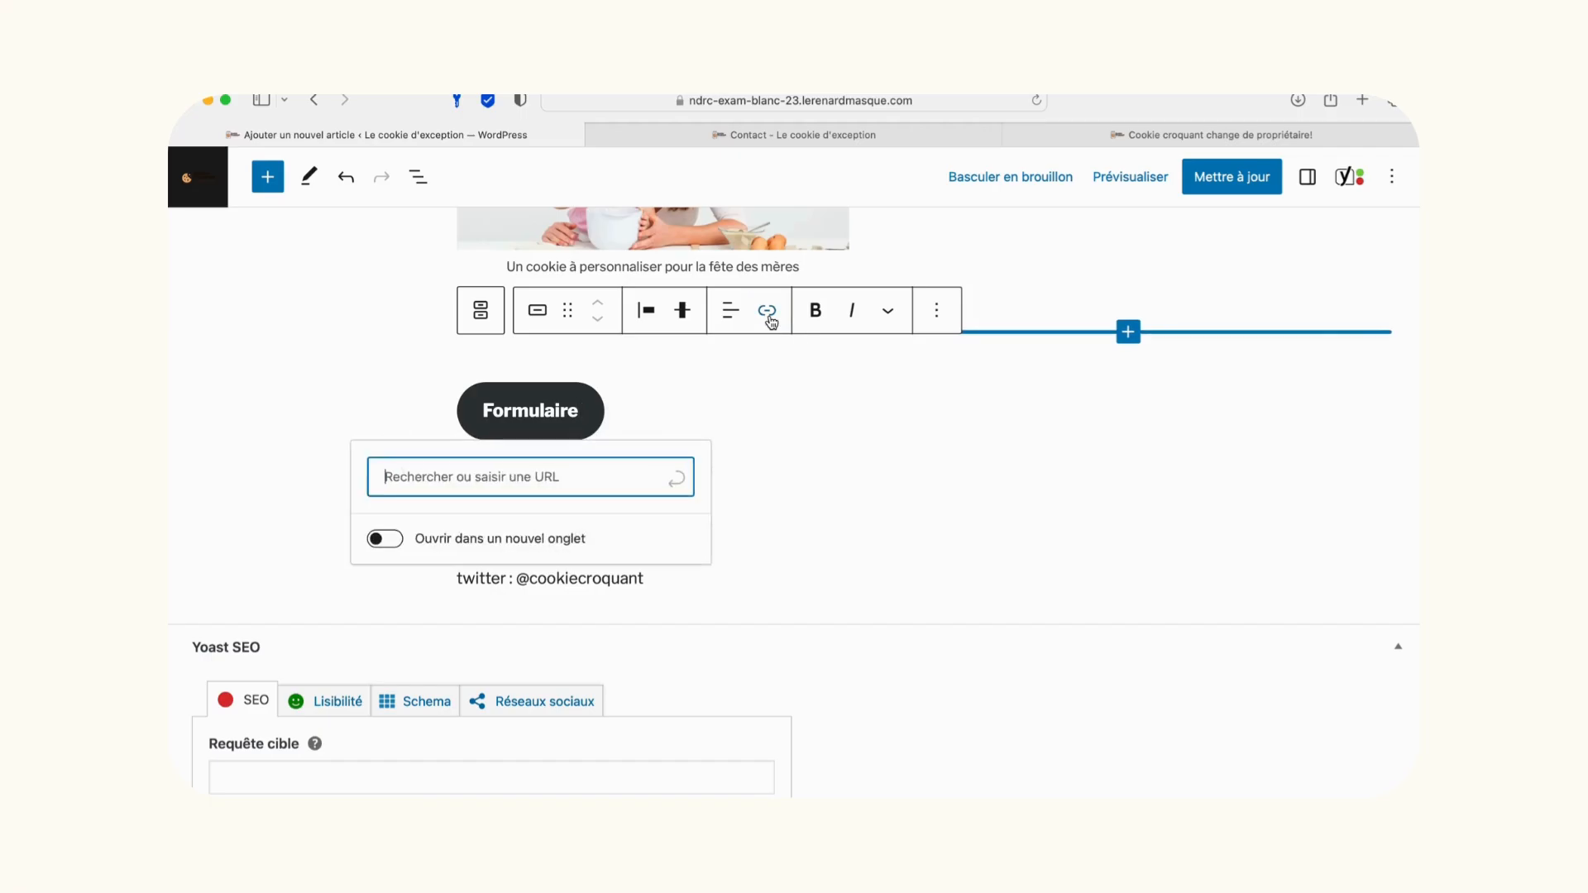
left_click(834, 128)
left_click(858, 101)
key("super+c")
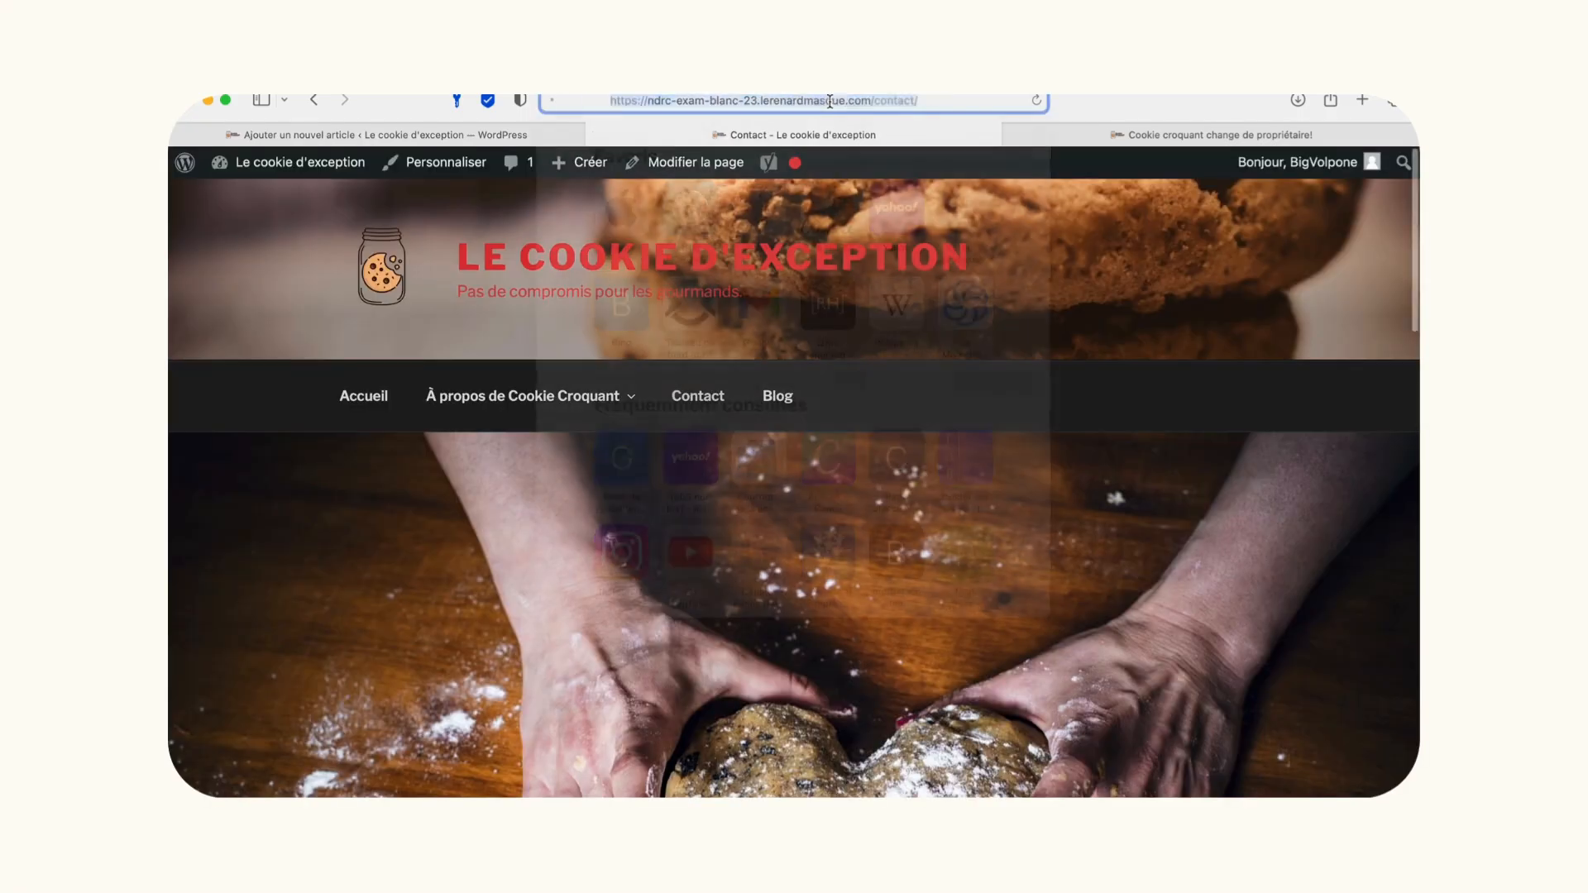
left_click(424, 132)
key("super+v")
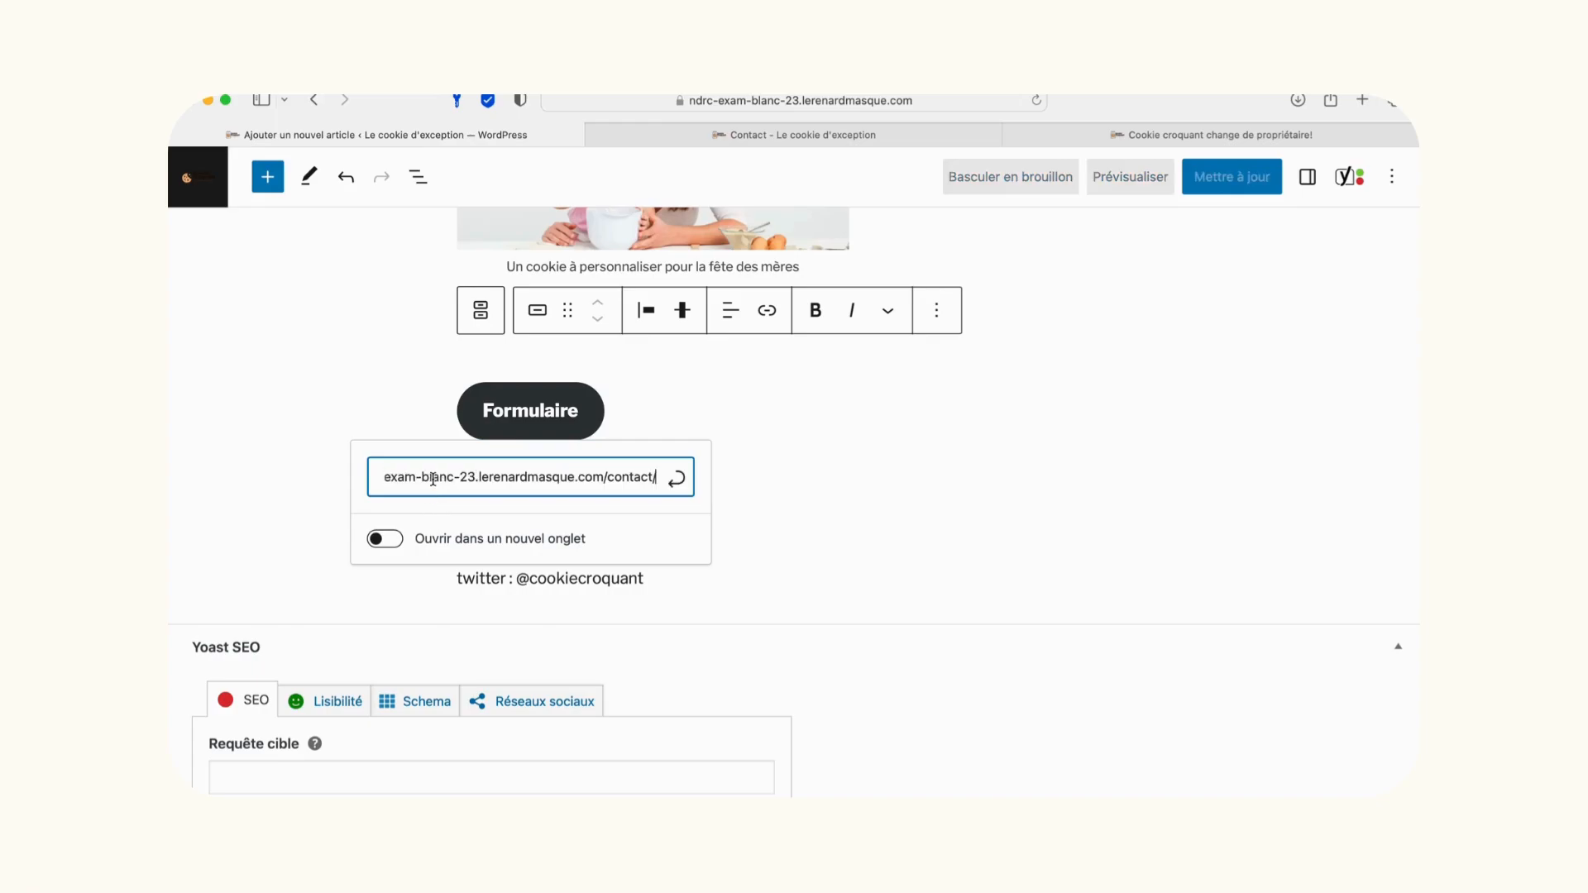
left_click(385, 598)
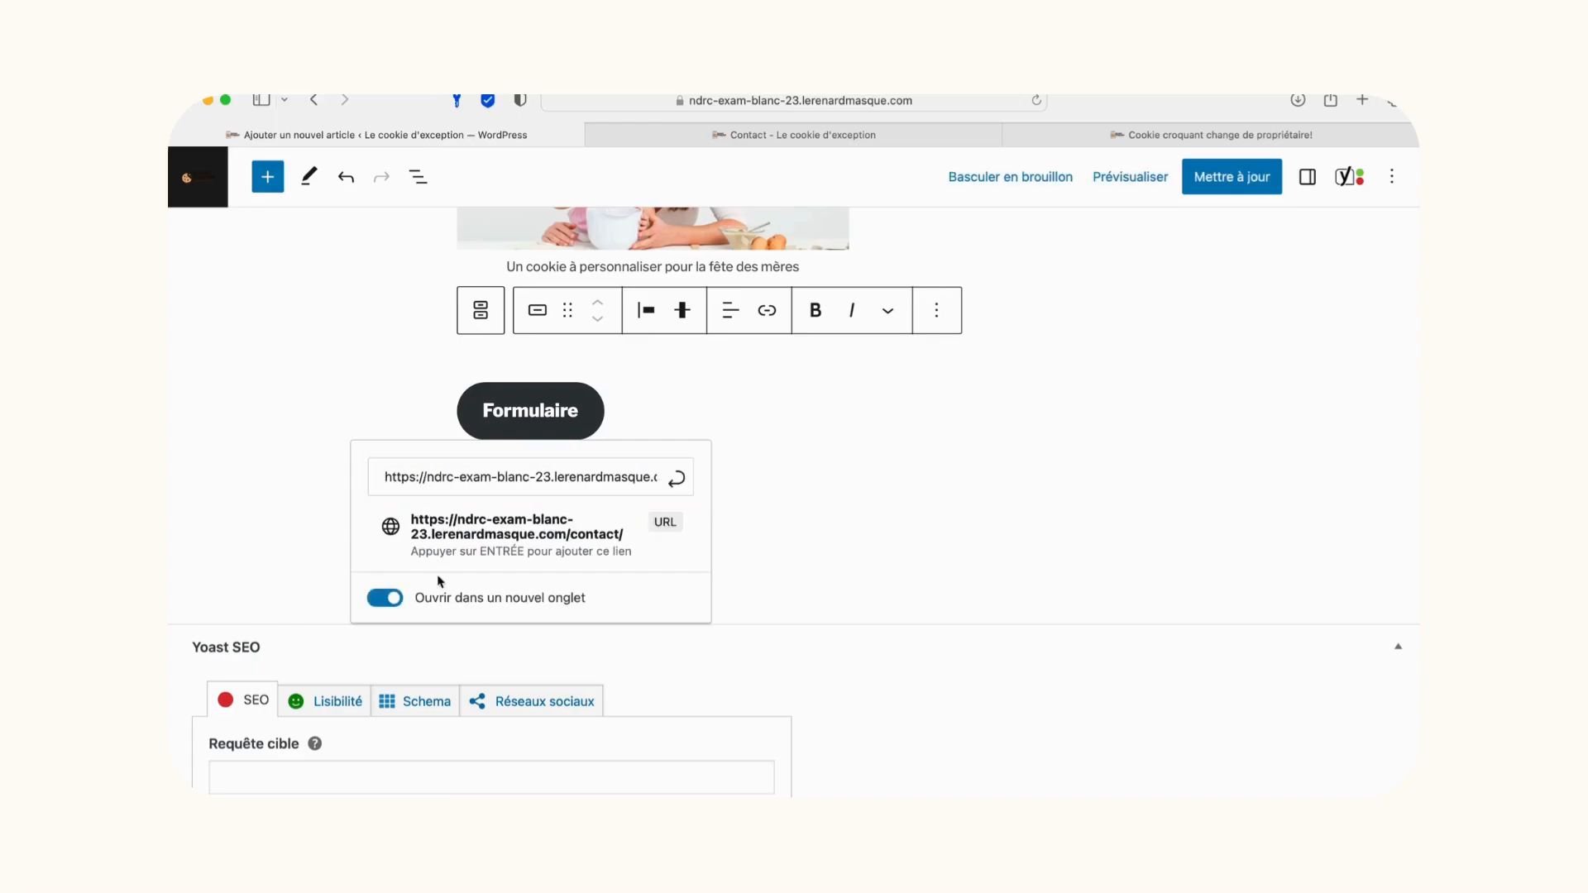
left_click(674, 485)
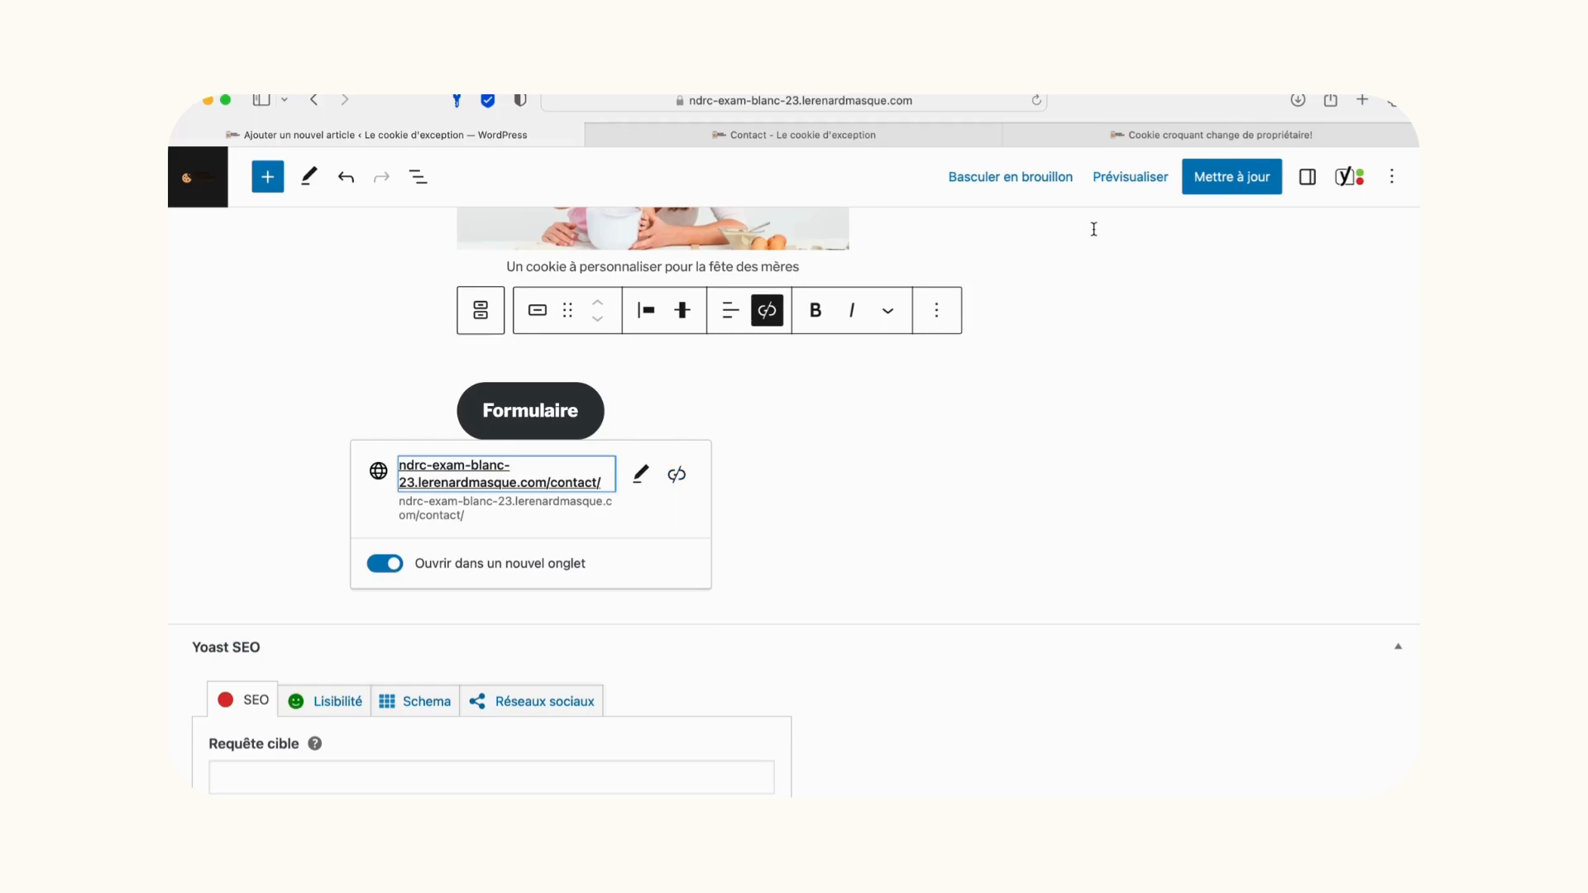
left_click(1204, 192)
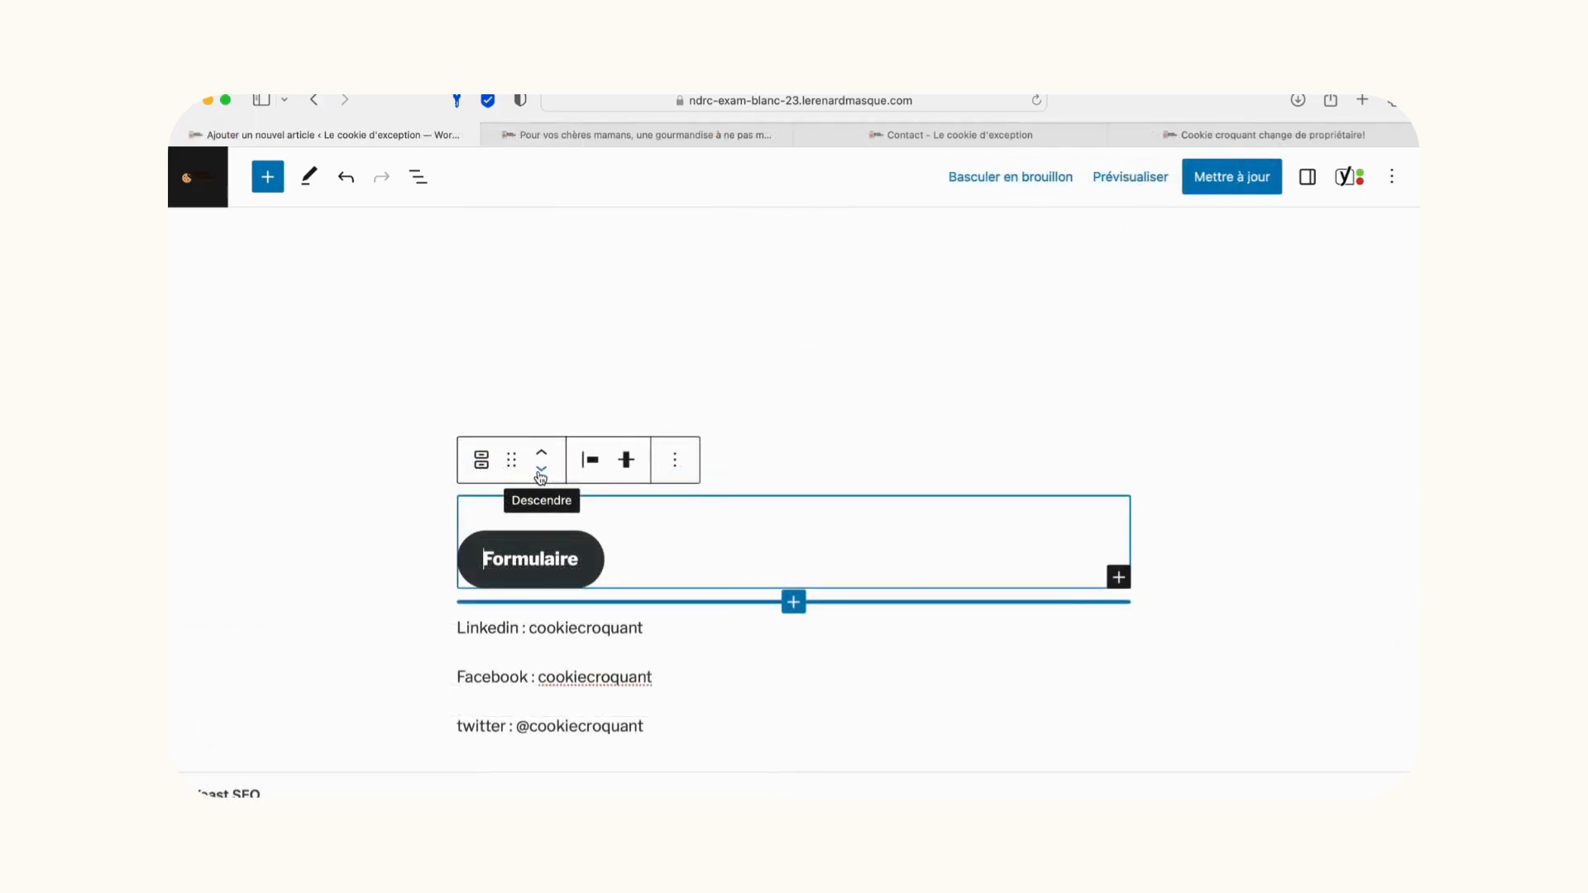
Move the Buttons block containing Formulaire down below the twitter line.
left_click(539, 476)
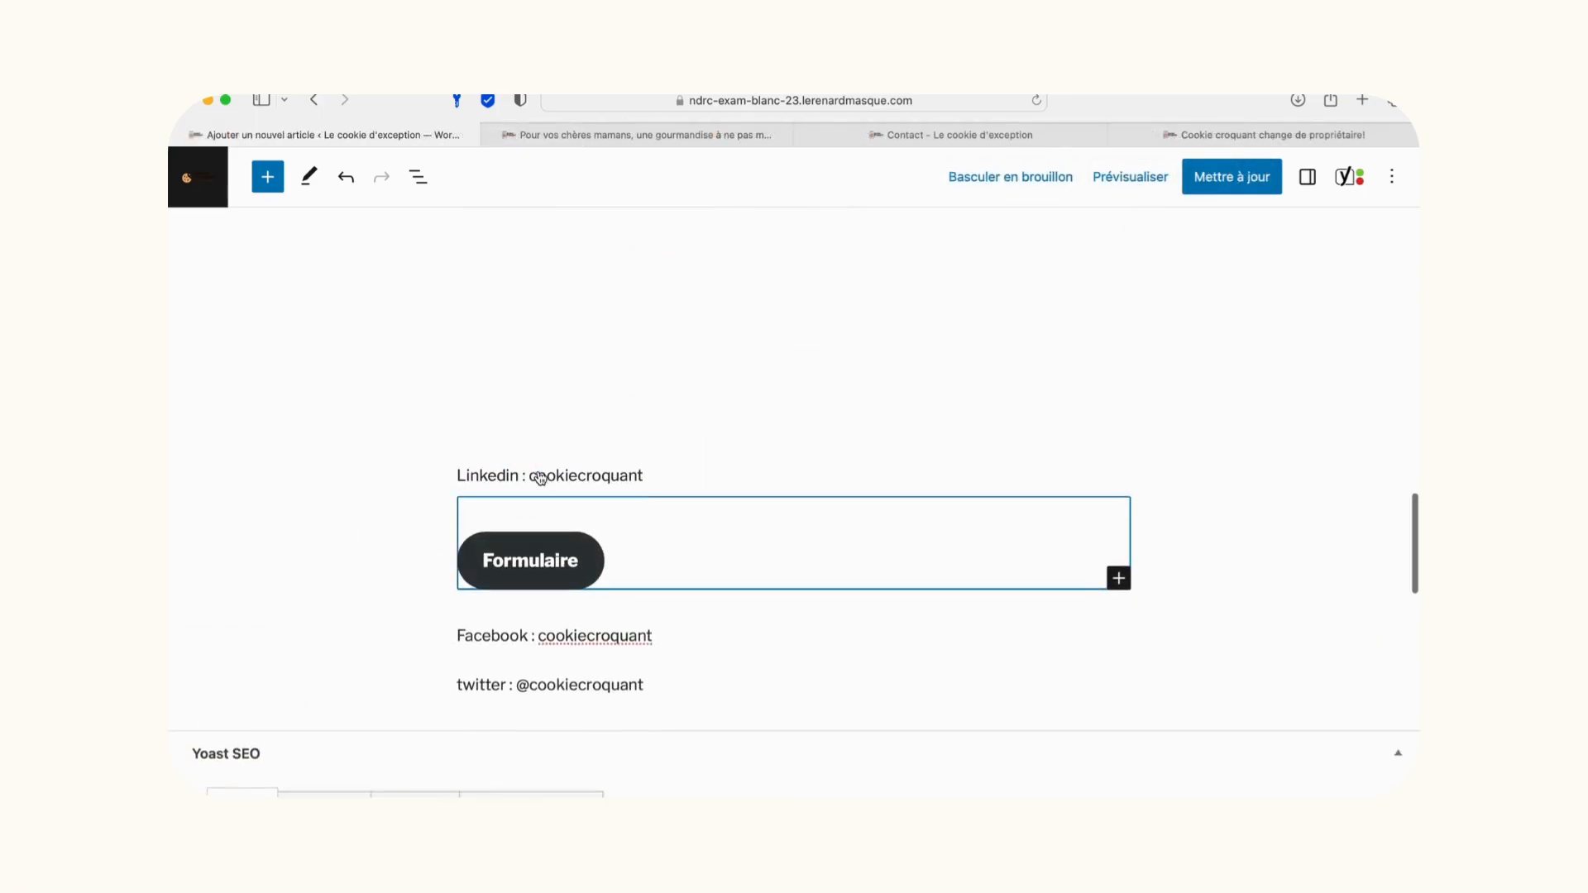
left_click(565, 546)
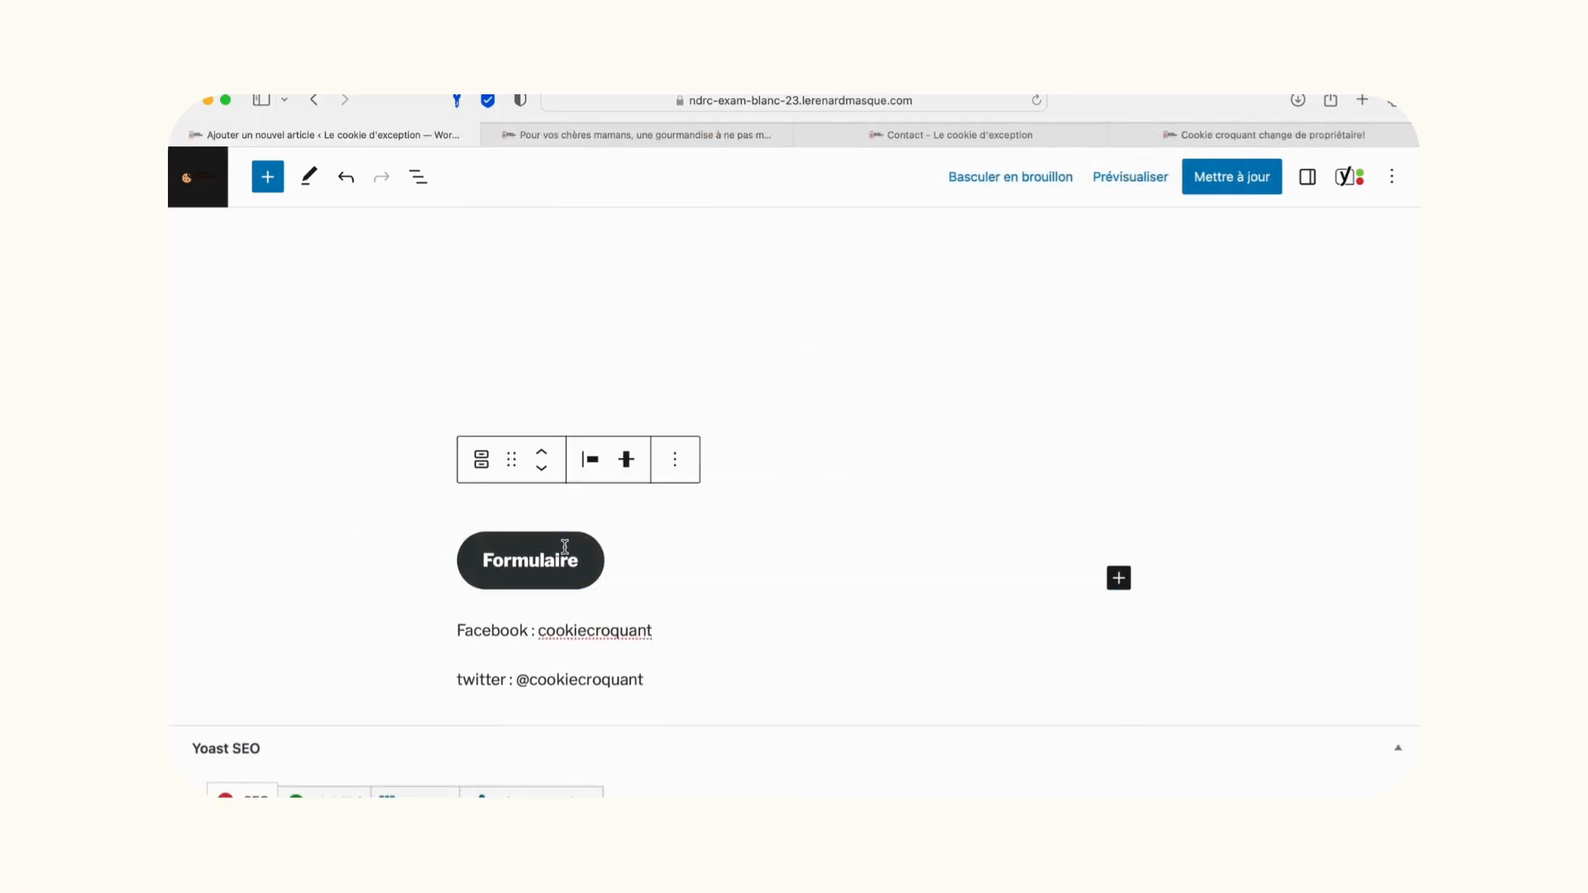
left_click(542, 469)
left_click(543, 470)
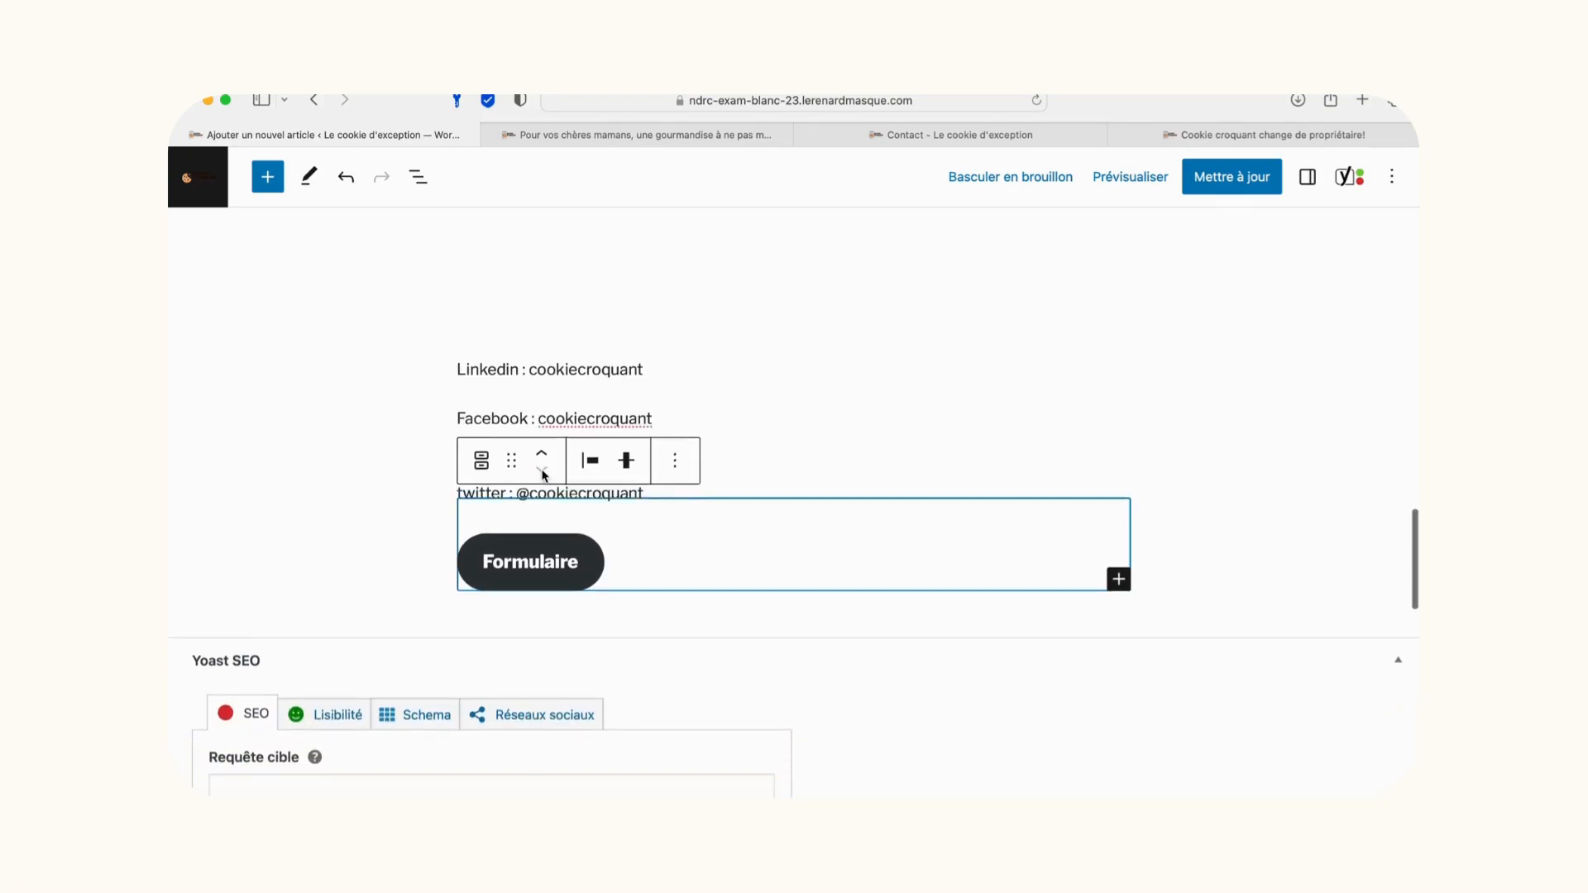
Preview the article in a new tab and test the Formulaire button's link to the contact form.
left_click(1135, 185)
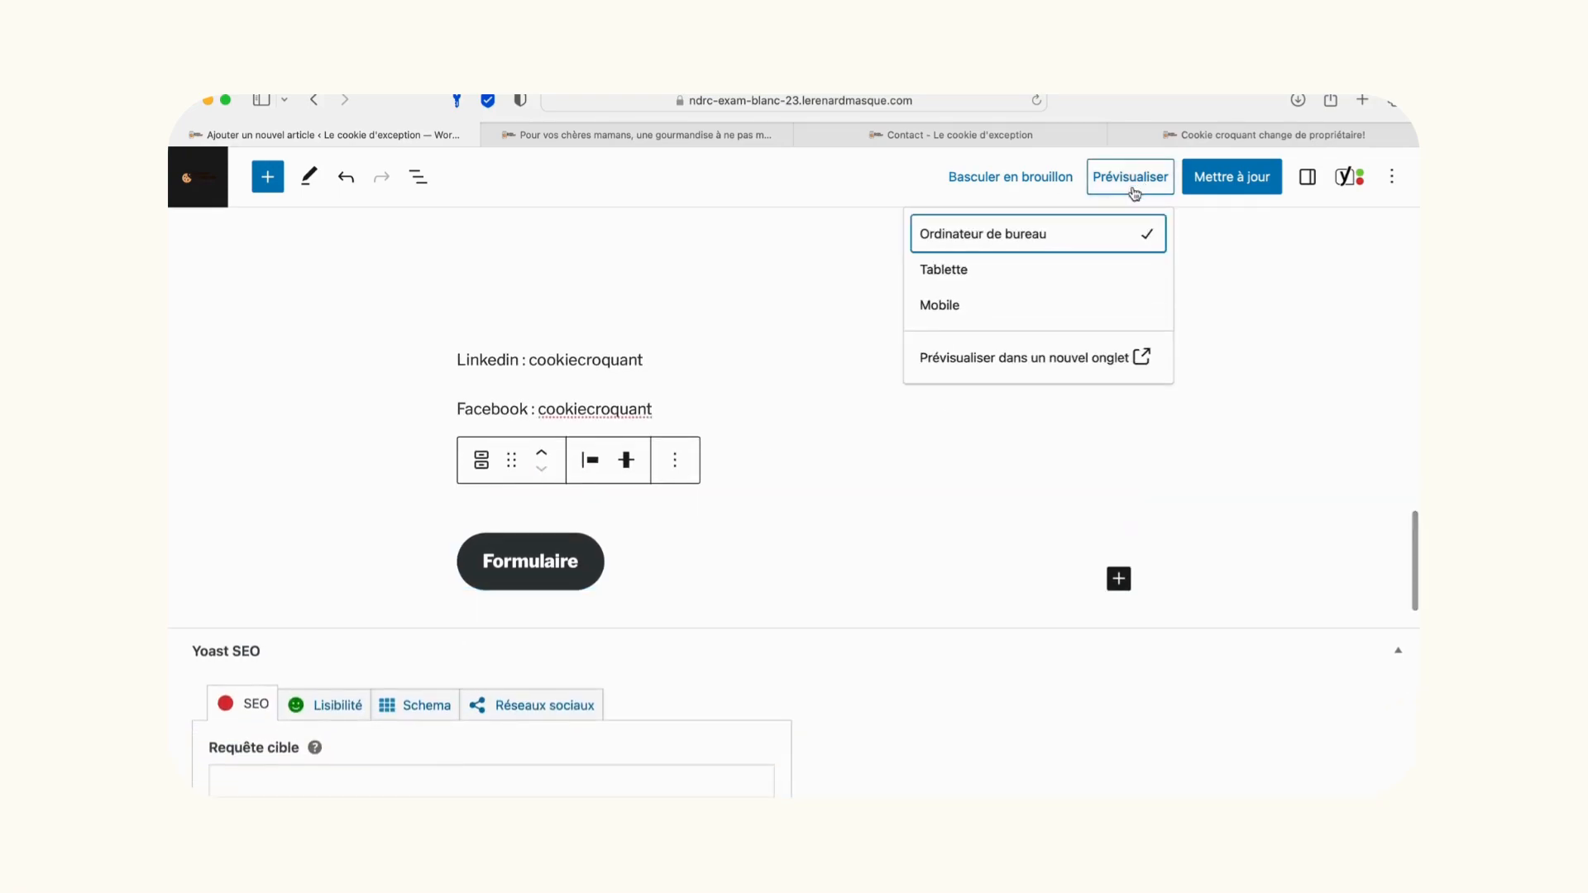
left_click(1037, 362)
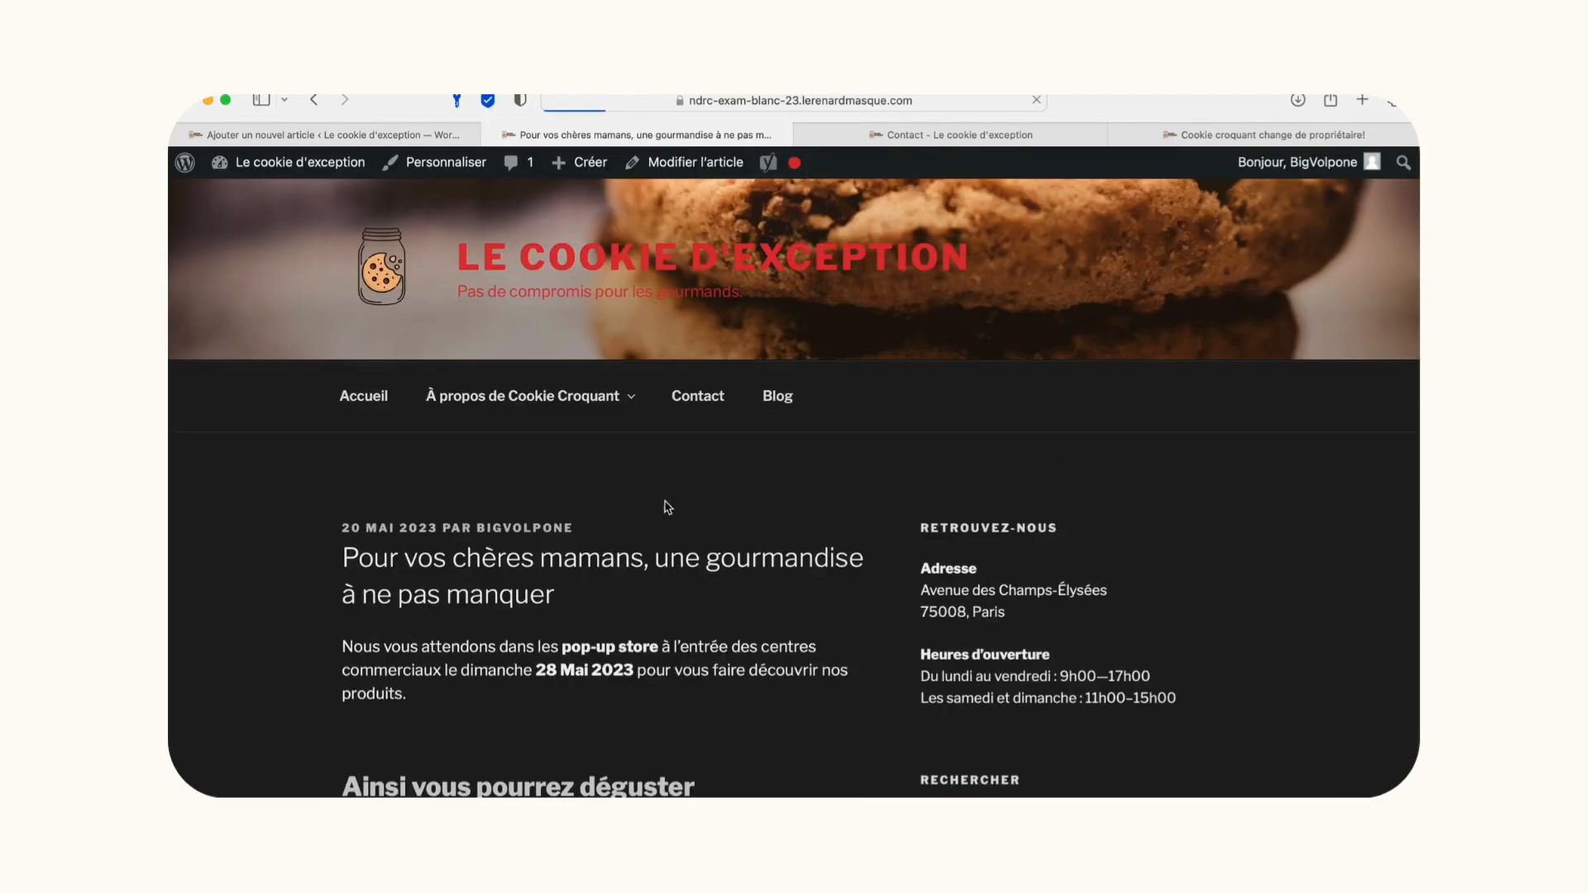
scroll(705, 551, "down", 10)
scroll(705, 552, "down", 6)
left_click(408, 374)
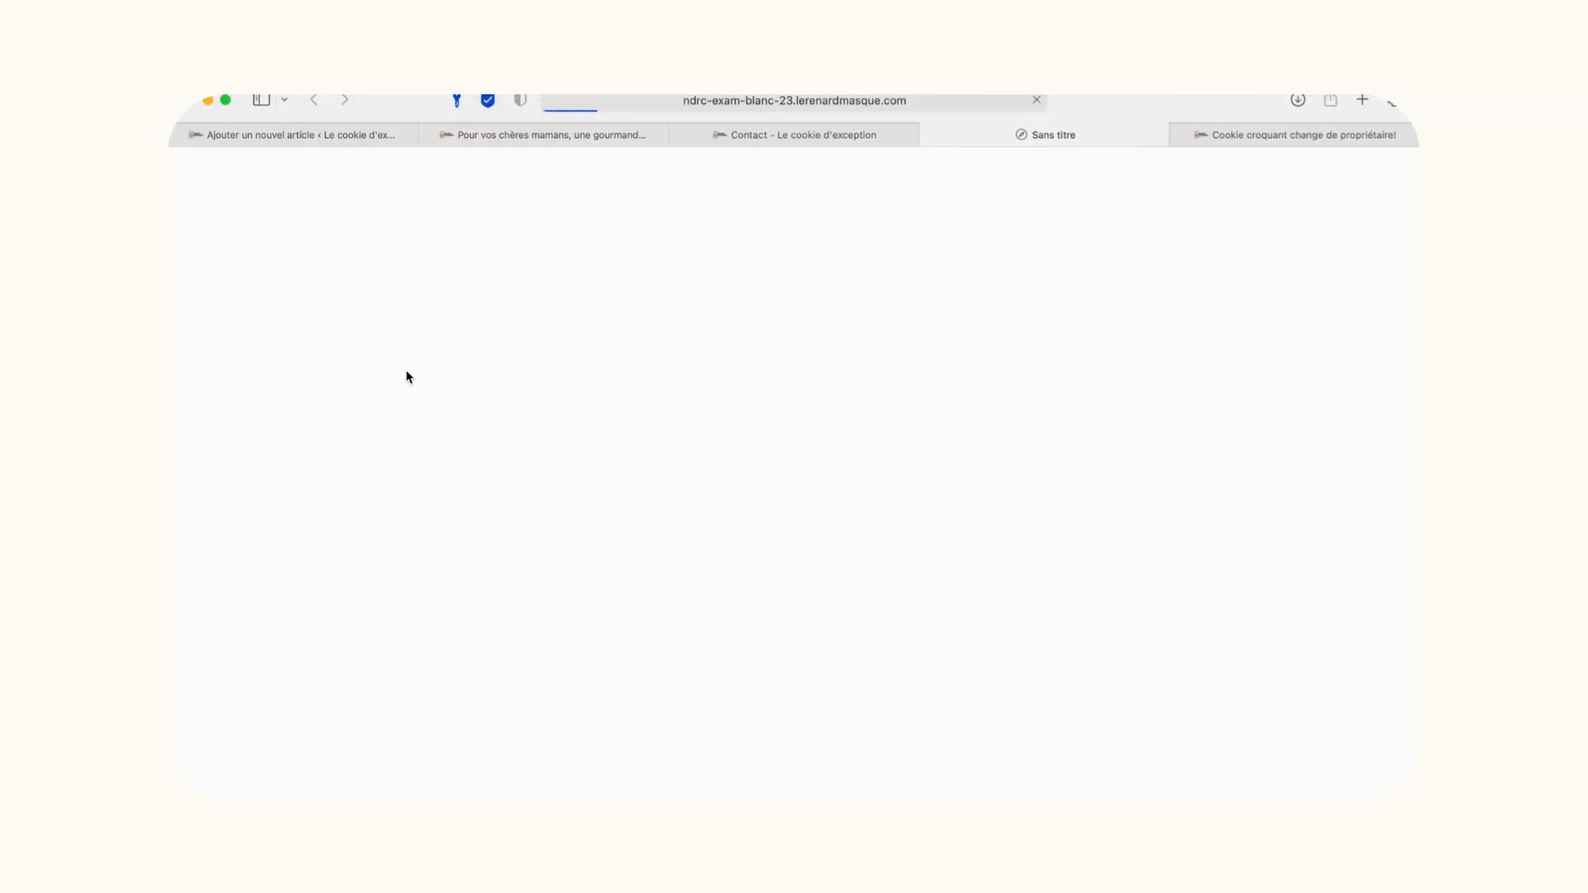
scroll(610, 556, "down", 6)
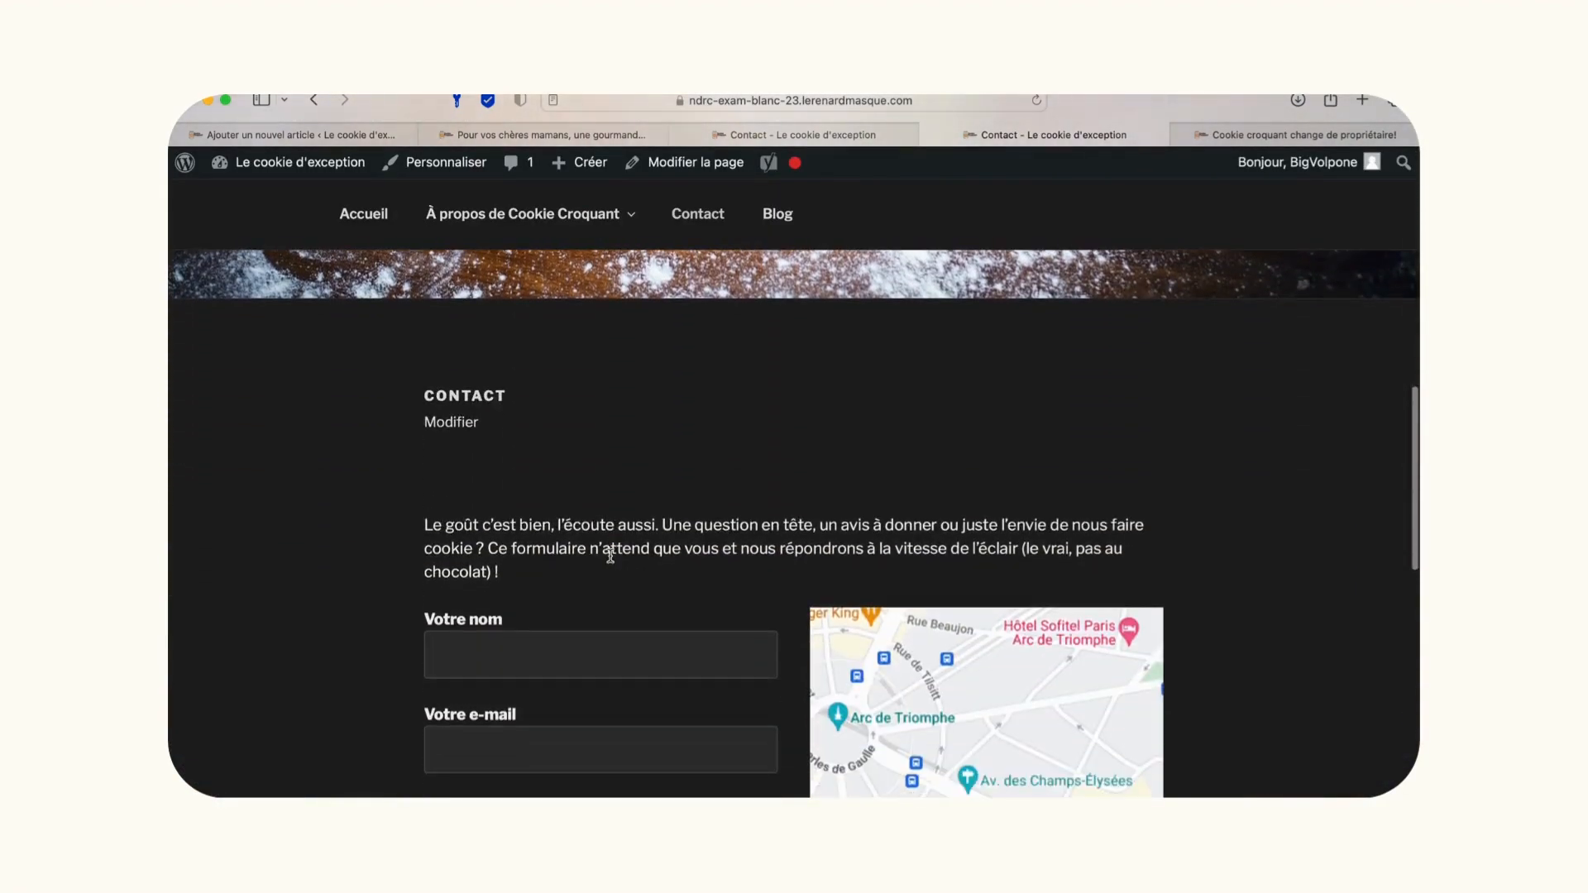
left_click(451, 421)
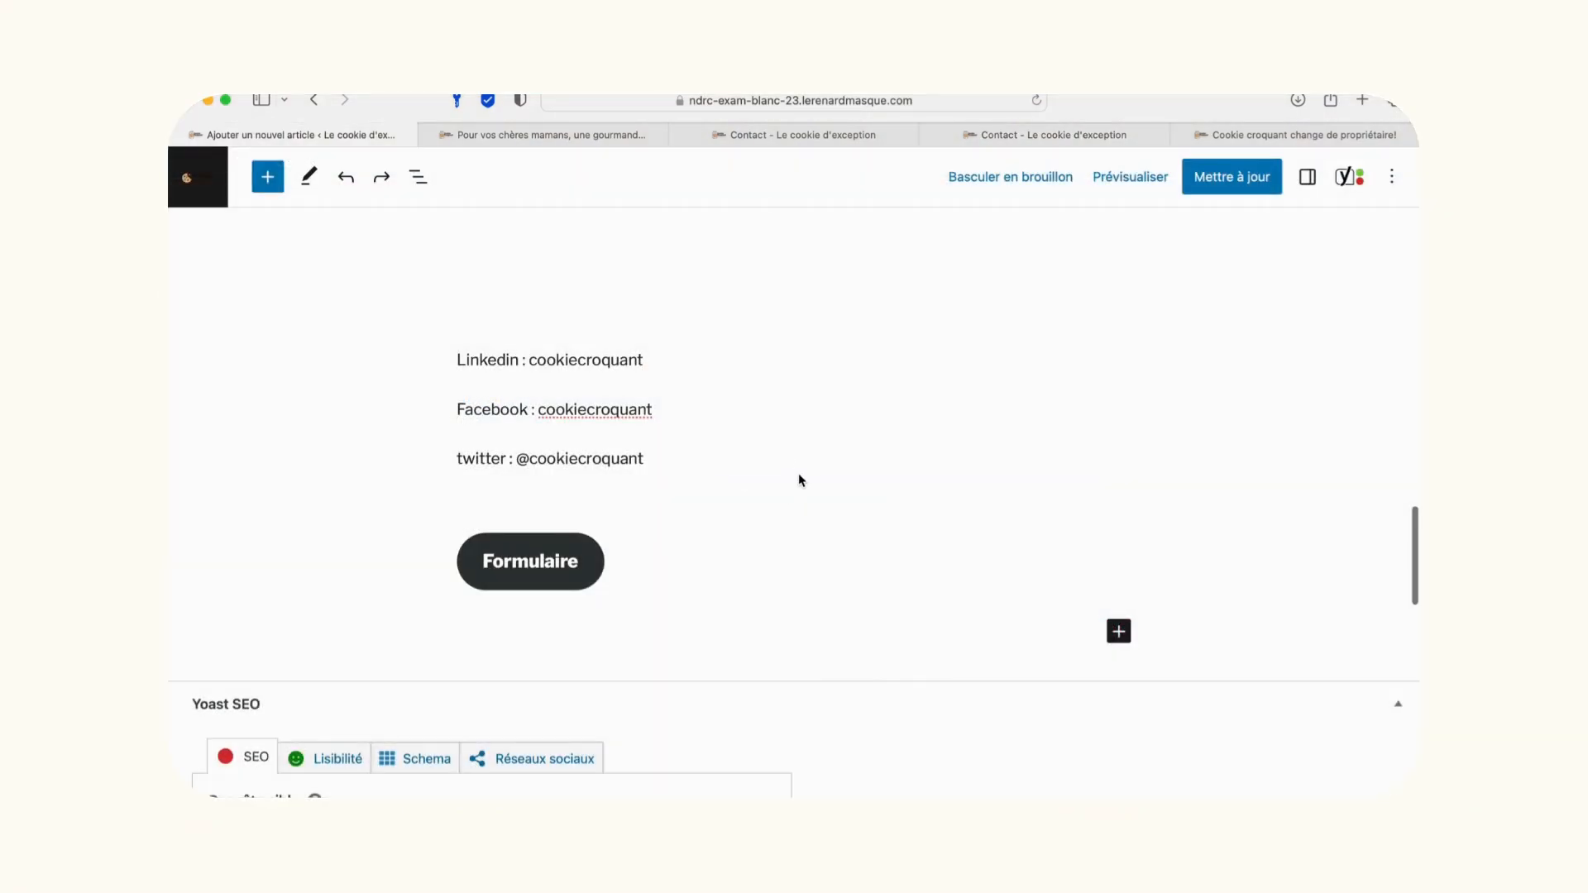
Insert a social network icons block between the twitter line and the Formulaire button, and add a Facebook icon to it.
left_click(794, 484)
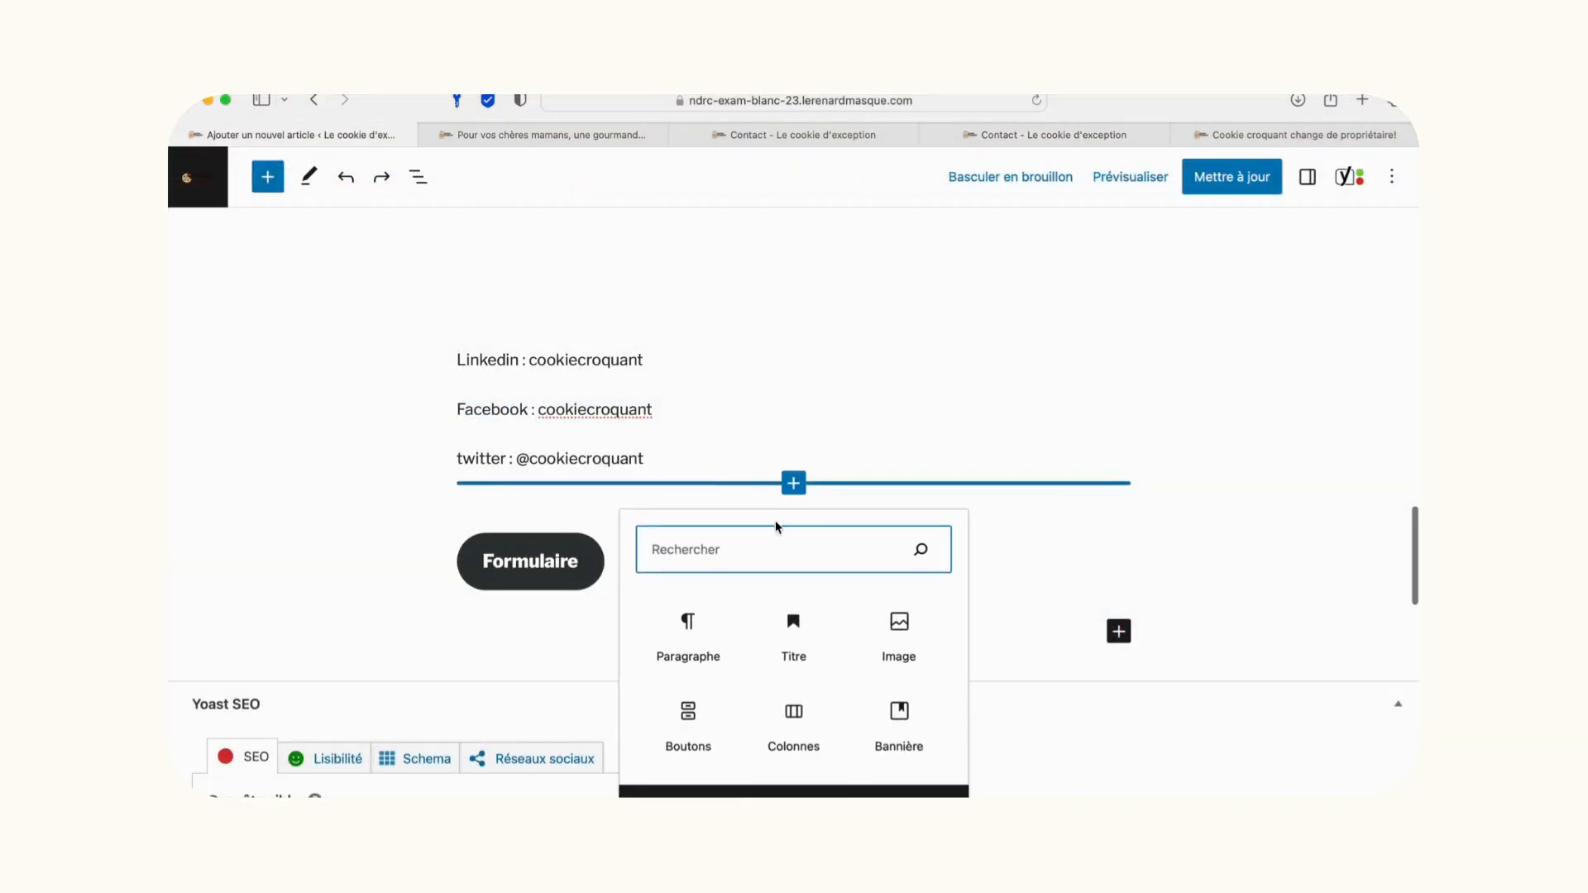
type("rés")
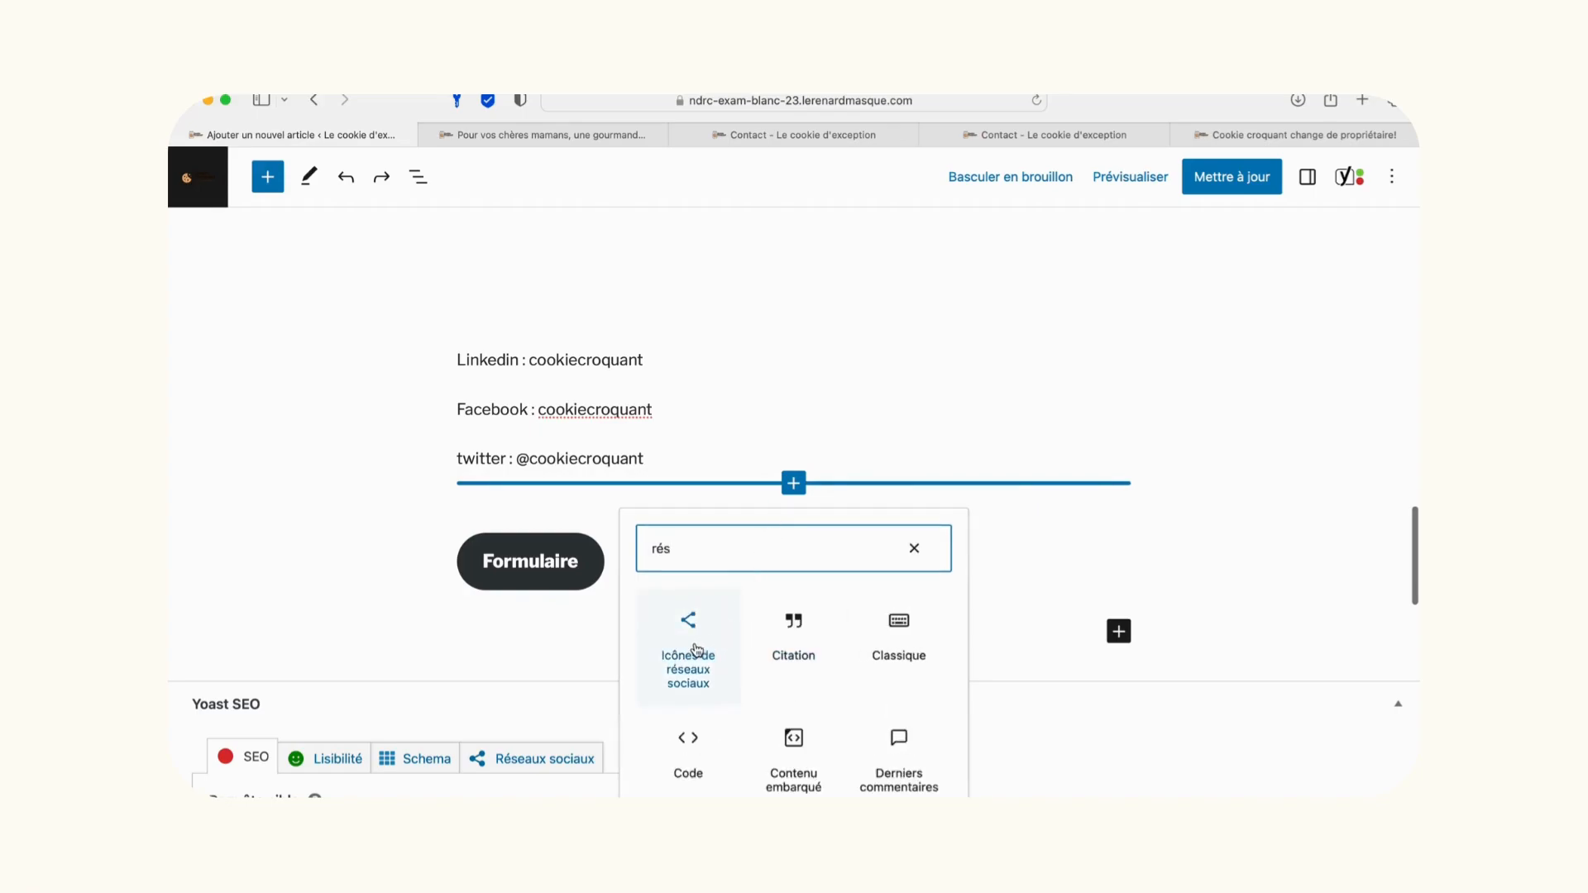
left_click(694, 648)
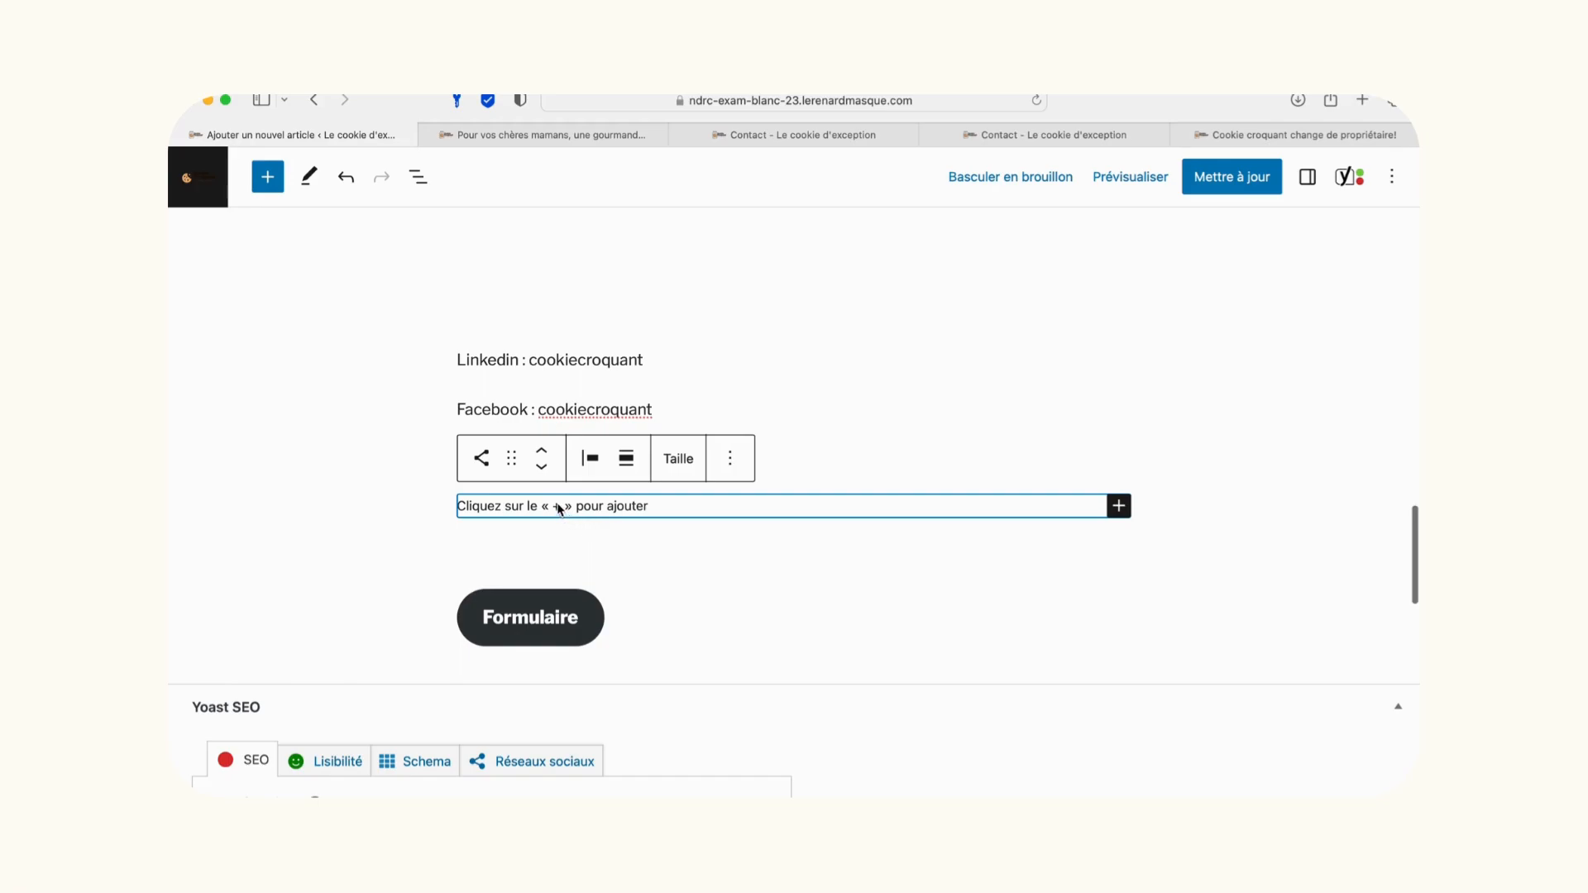
left_click(1119, 506)
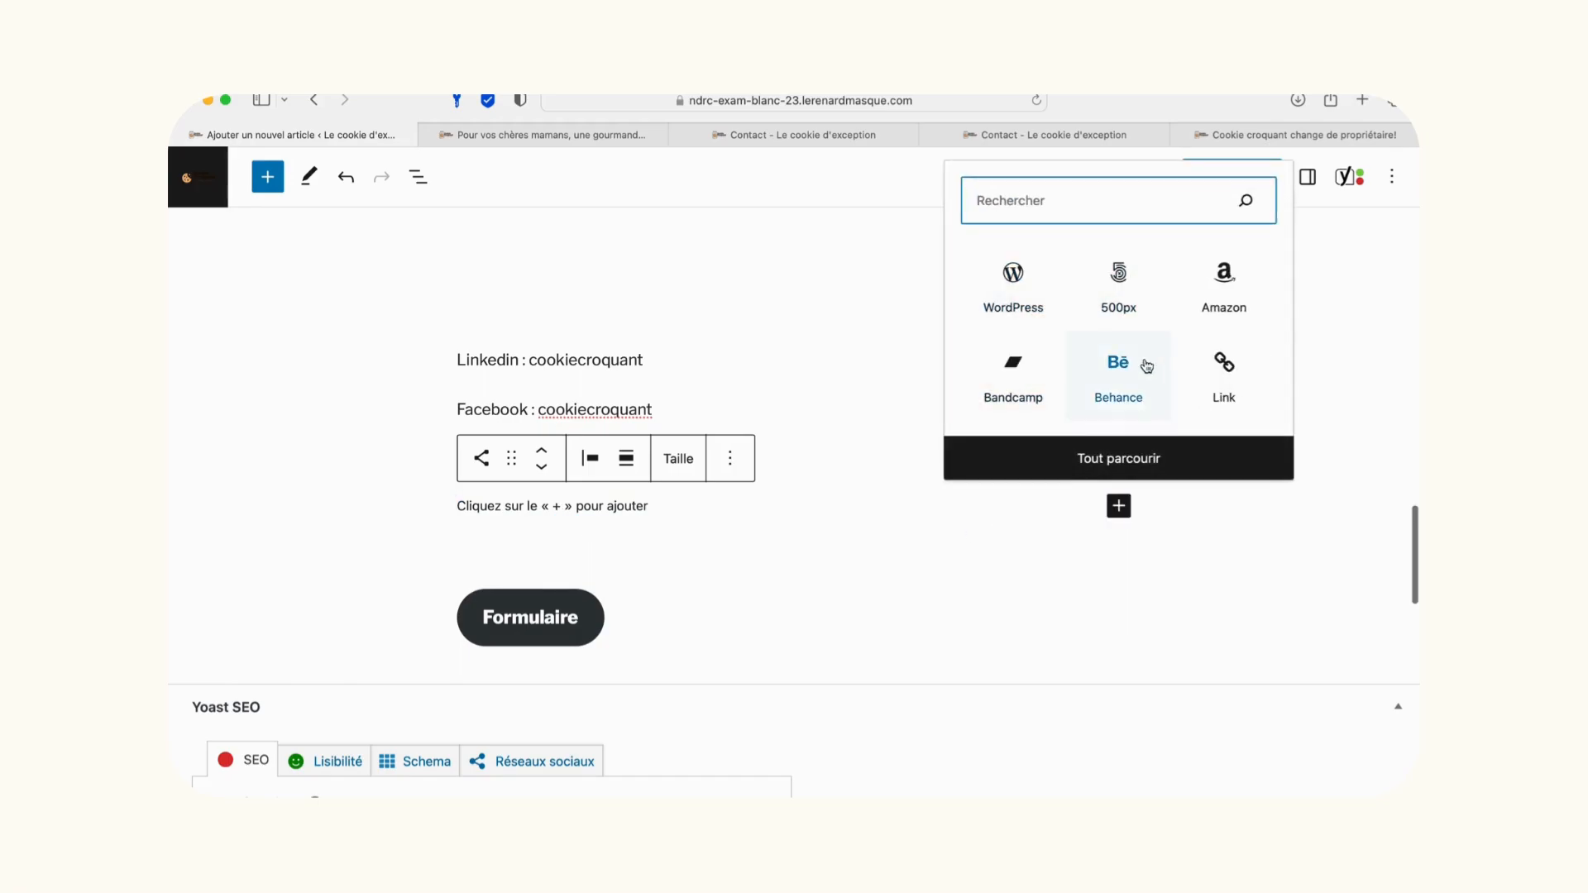
type("fac")
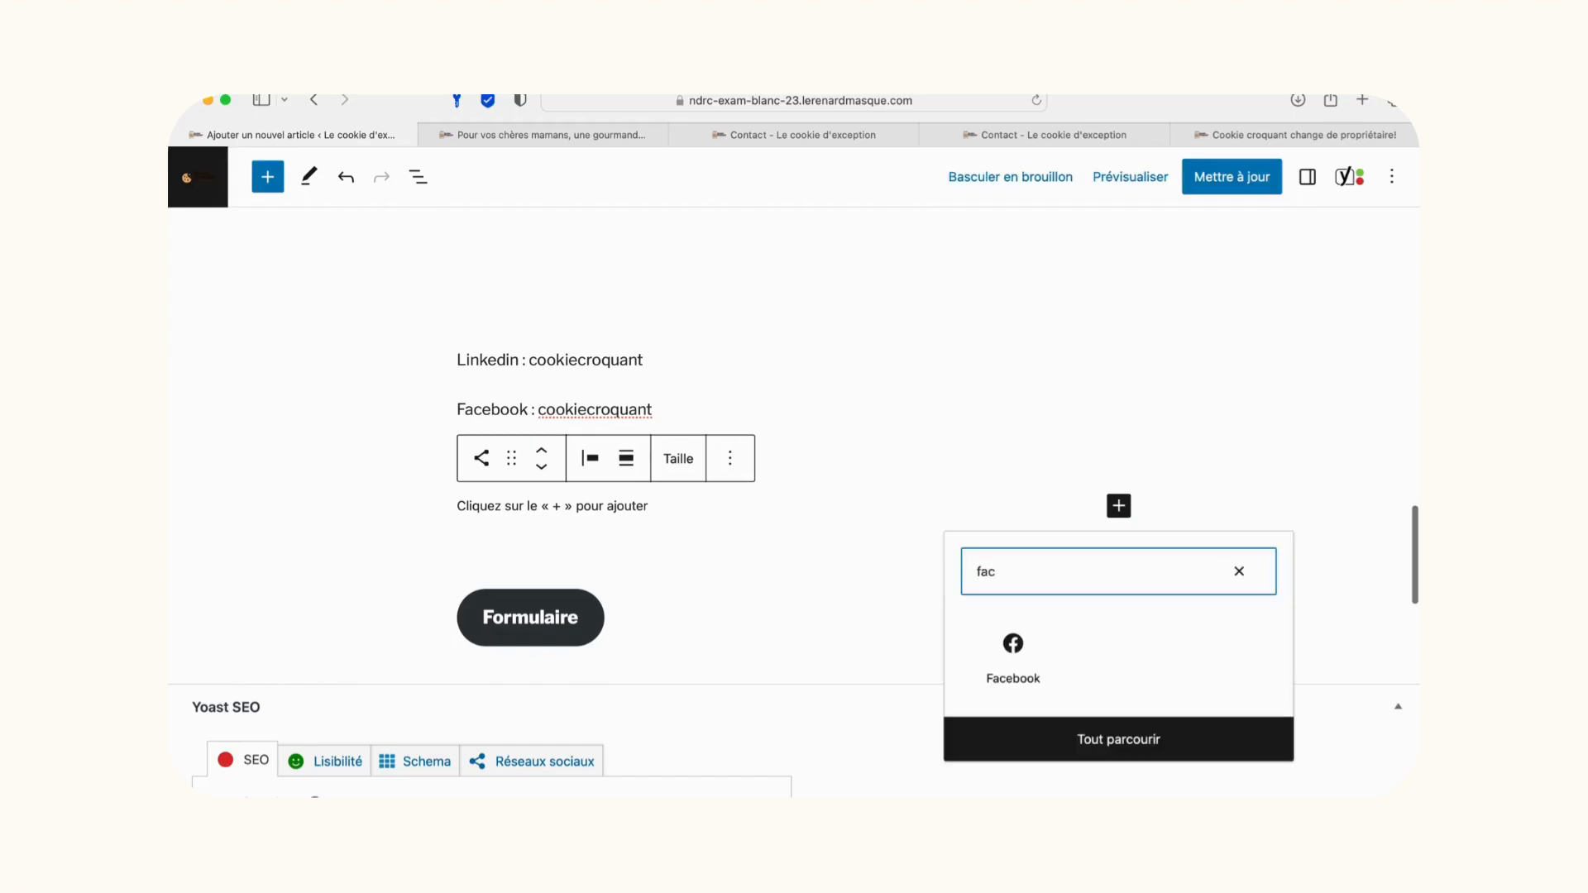
left_click(1014, 649)
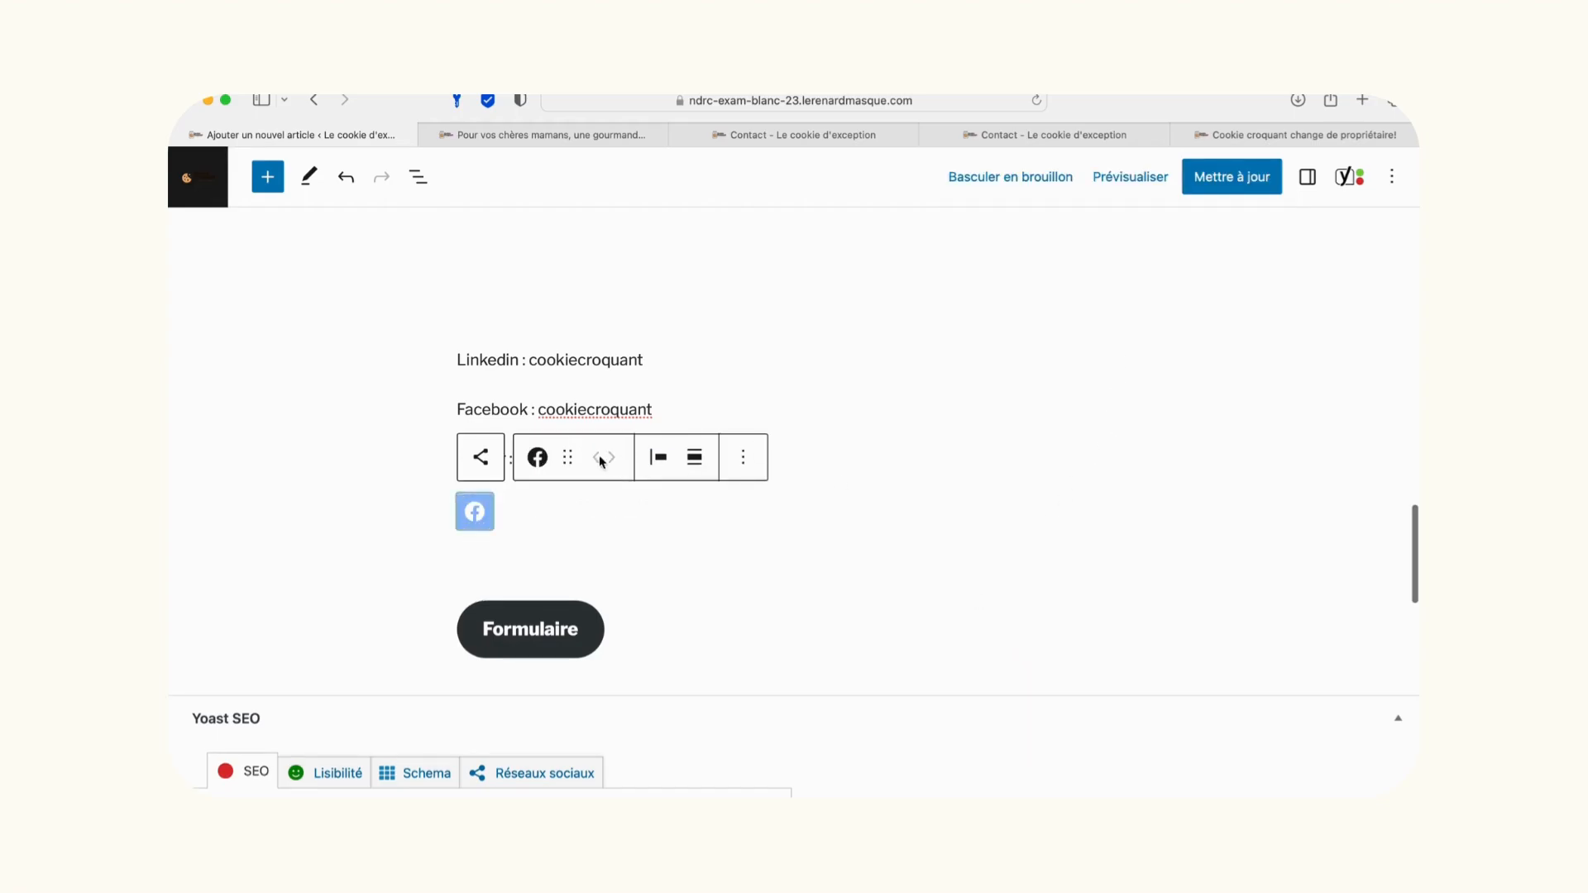
left_click(488, 515)
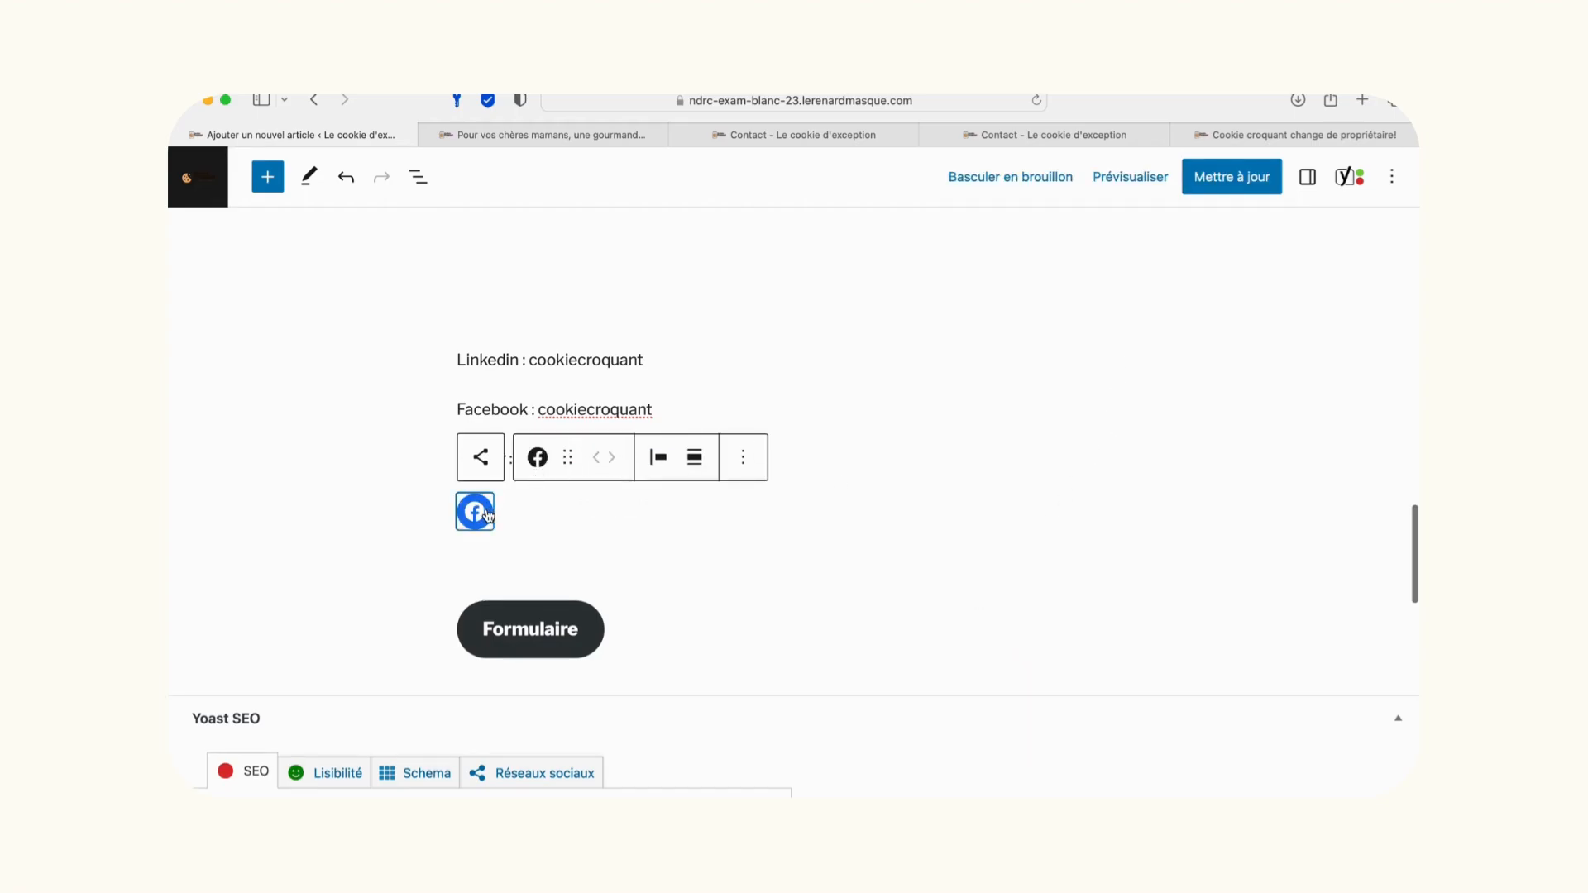
Add an Instagram icon beside the Facebook icon and enter its web address.
left_click(480, 460)
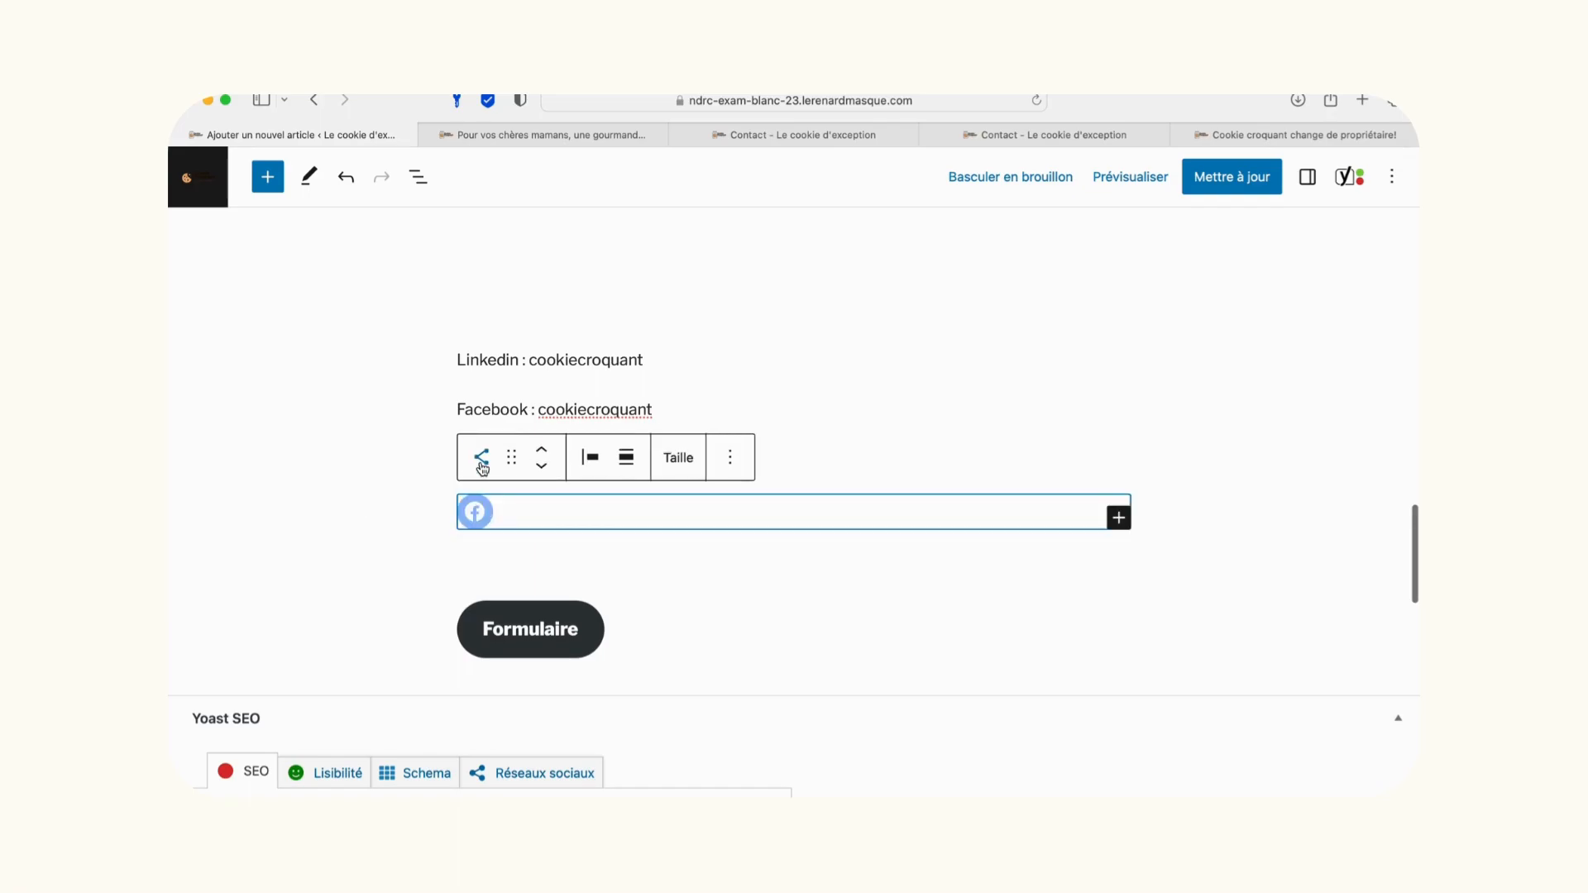
left_click(730, 457)
left_click(637, 516)
left_click(1118, 517)
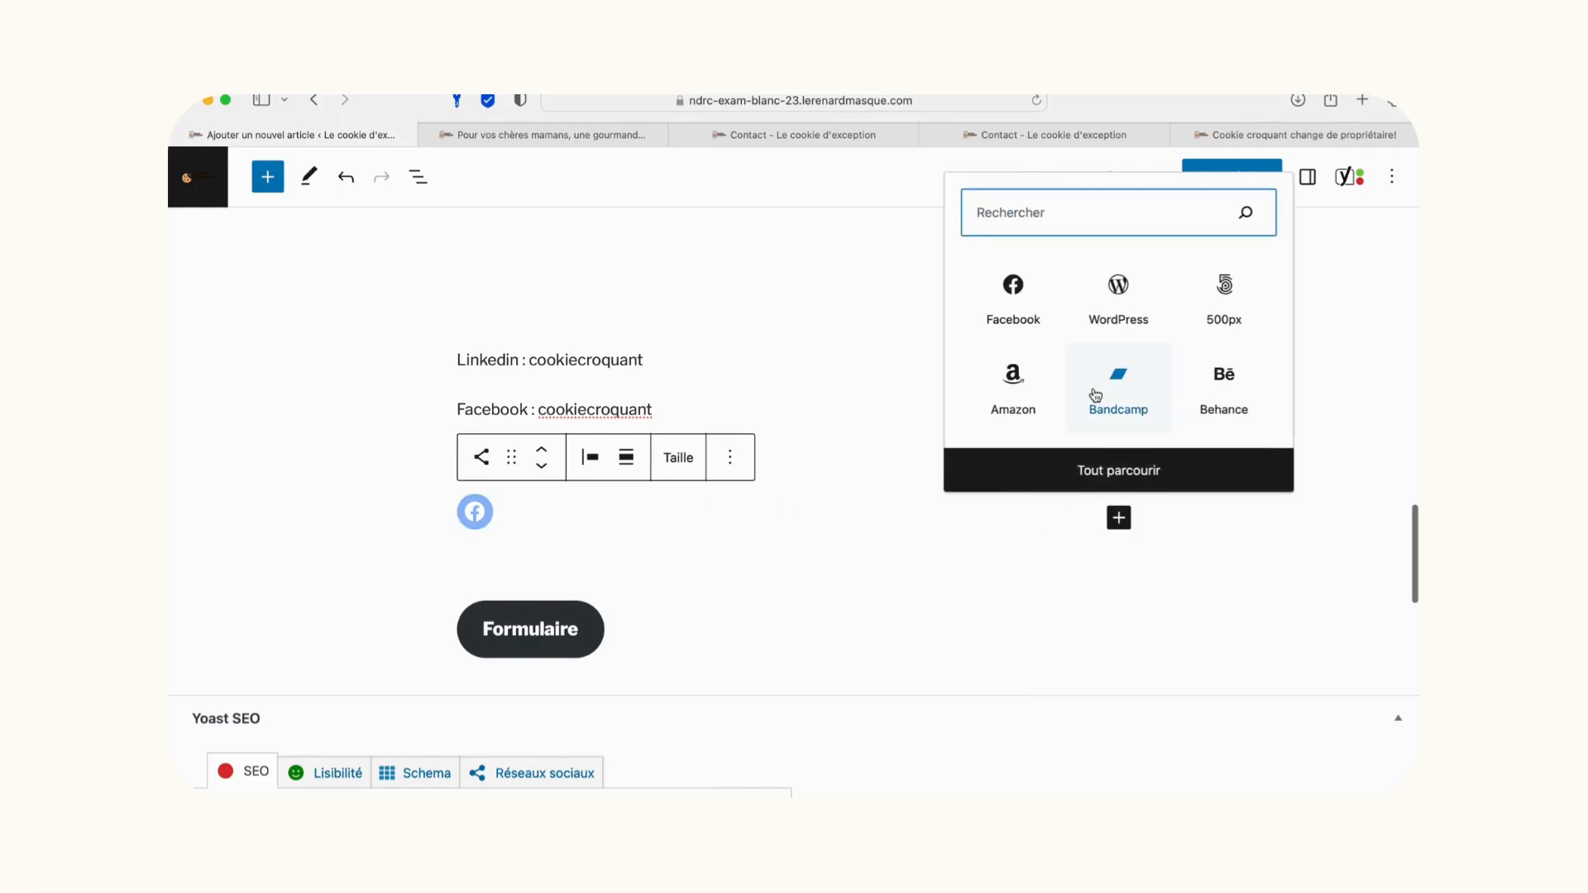
type("ins")
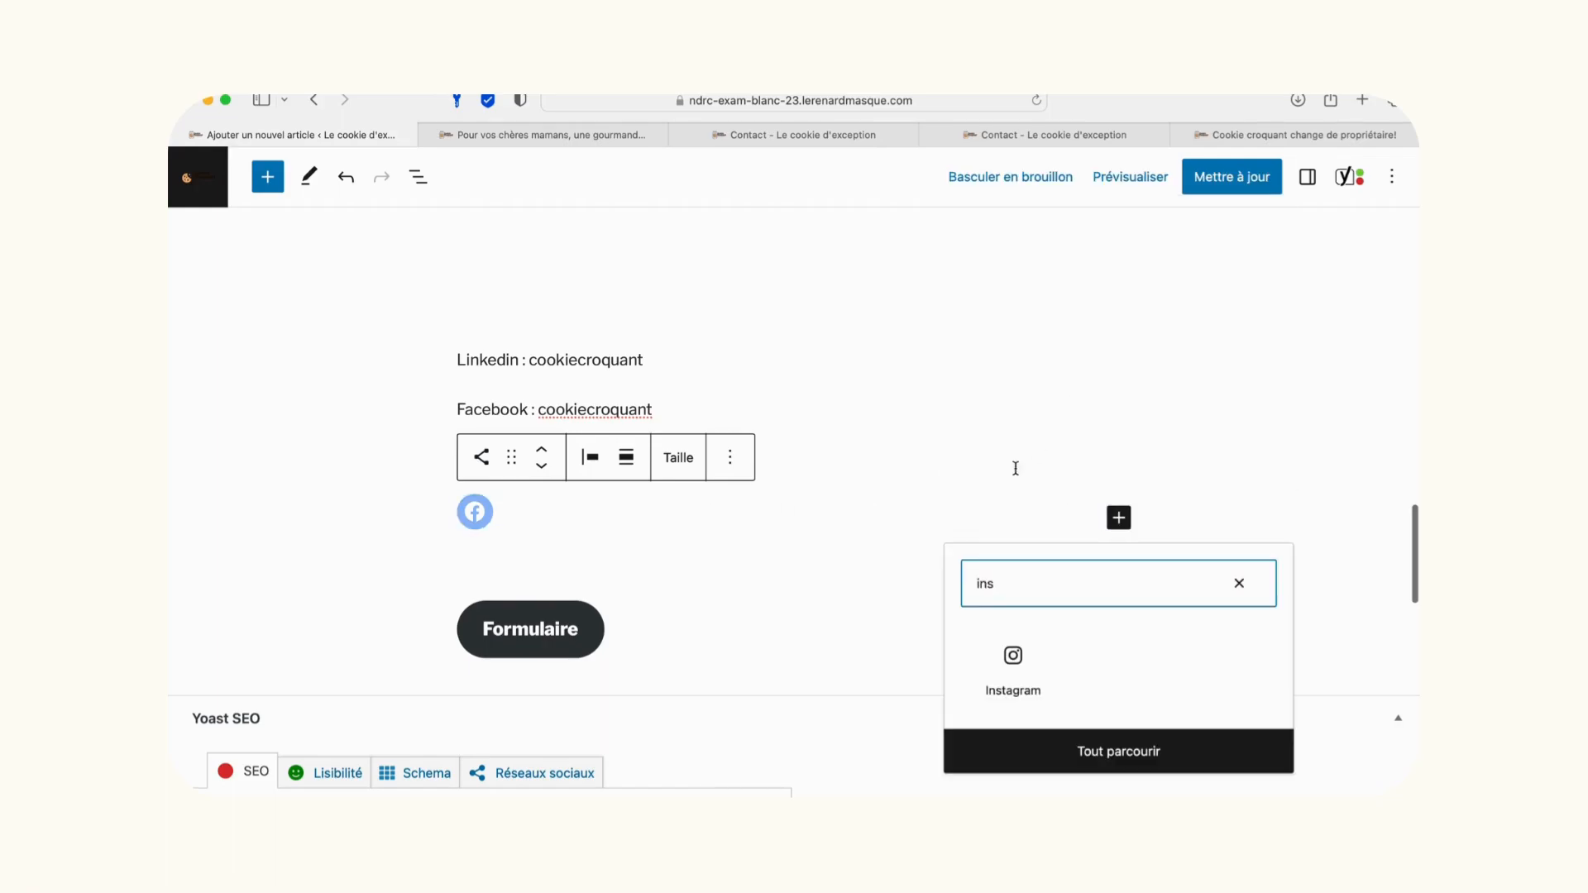
left_click(1014, 672)
left_click(523, 511)
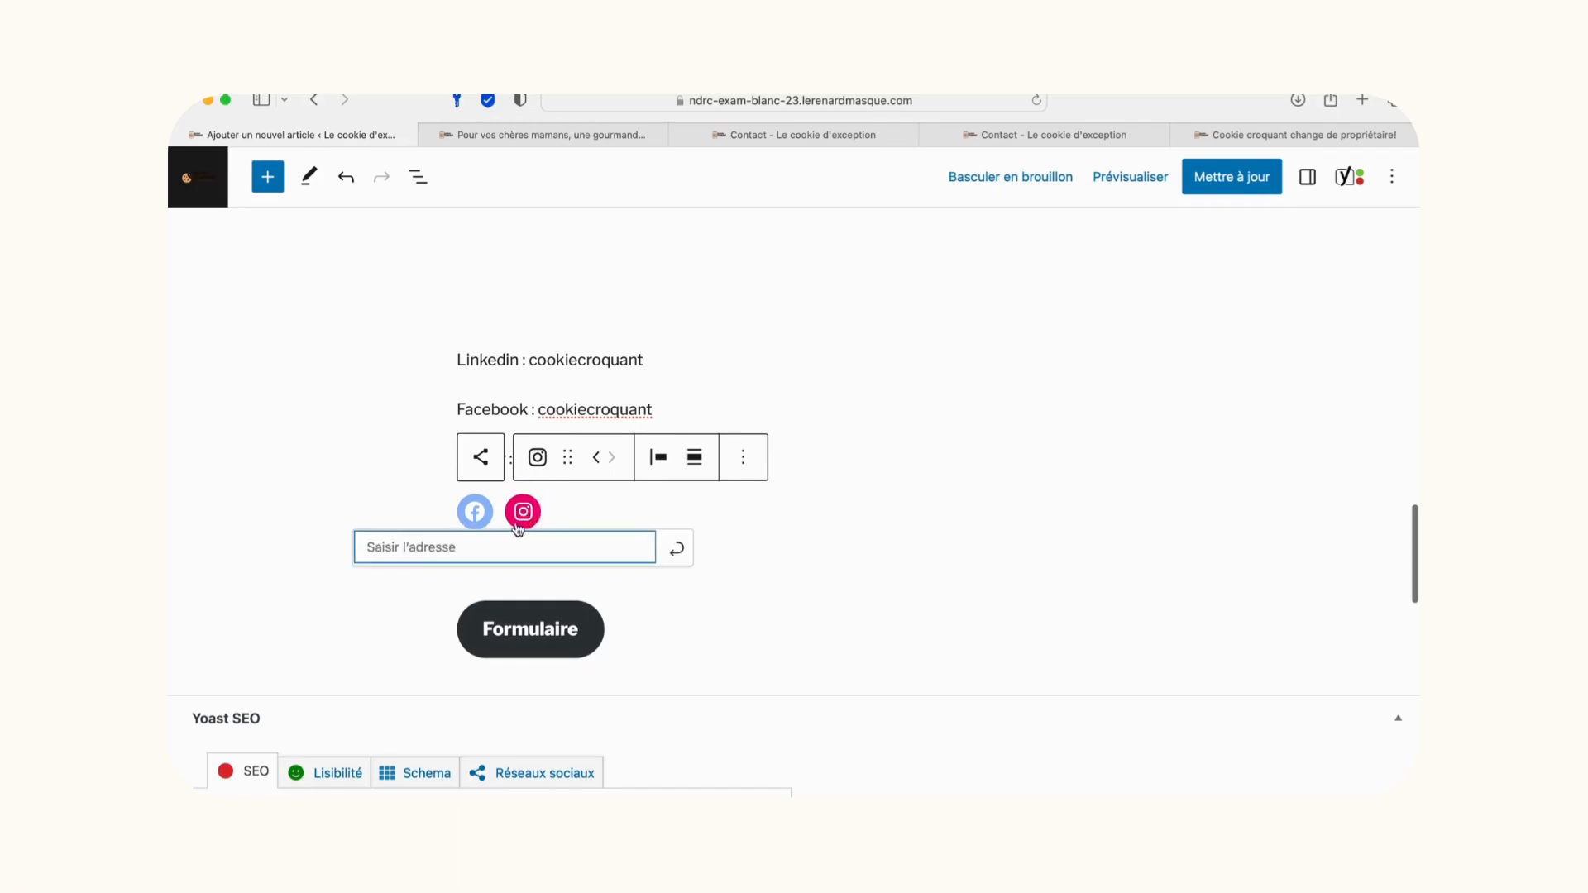
type("www")
left_click(675, 550)
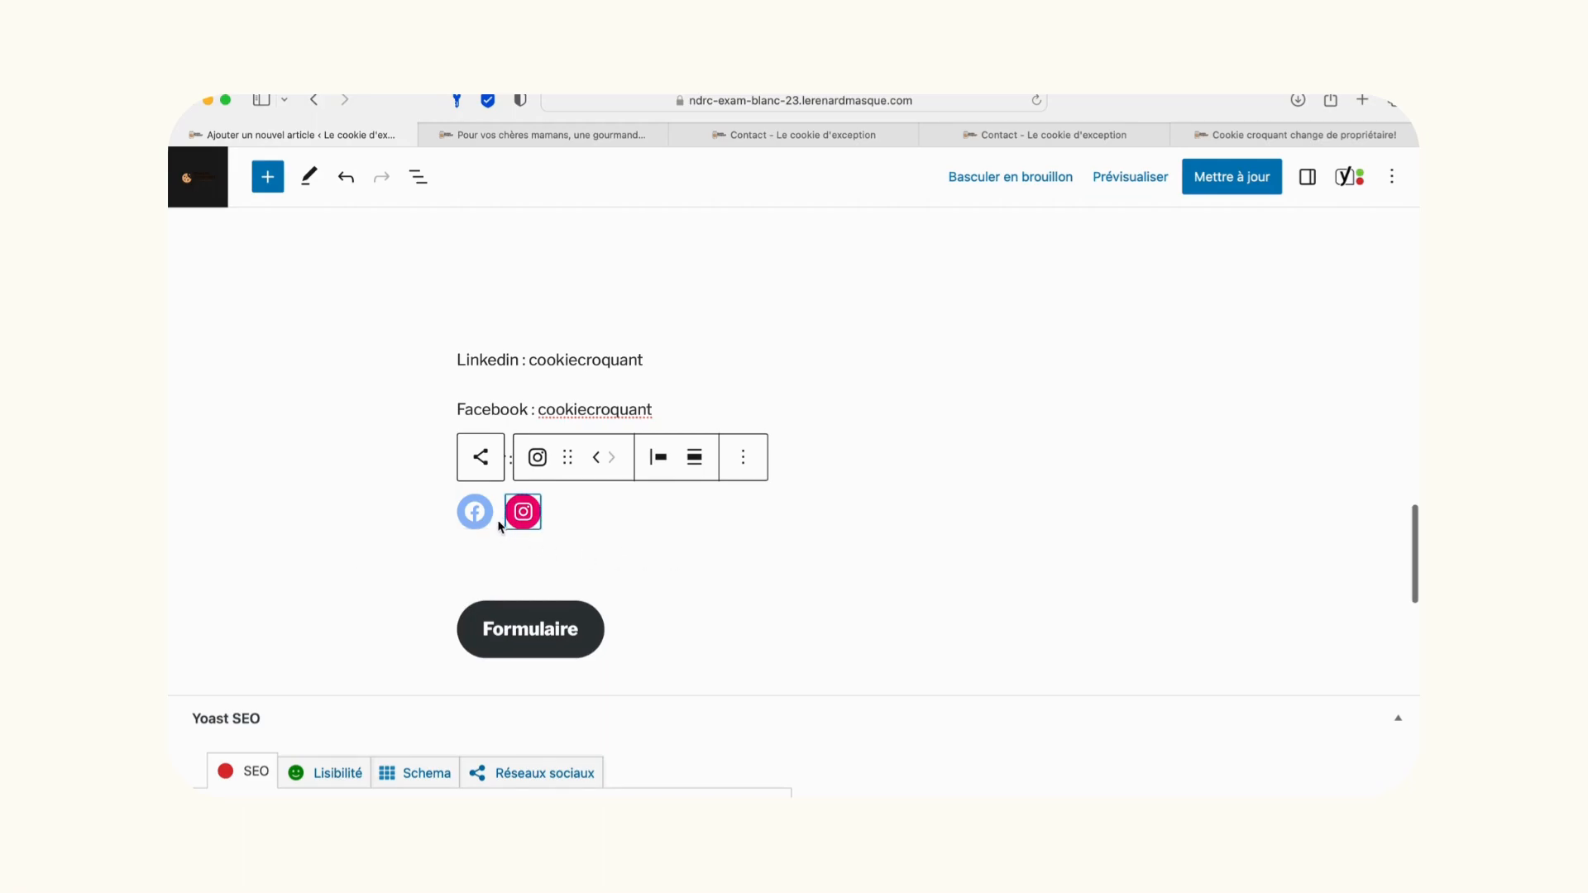
left_click(475, 512)
type("www.facebook.fr")
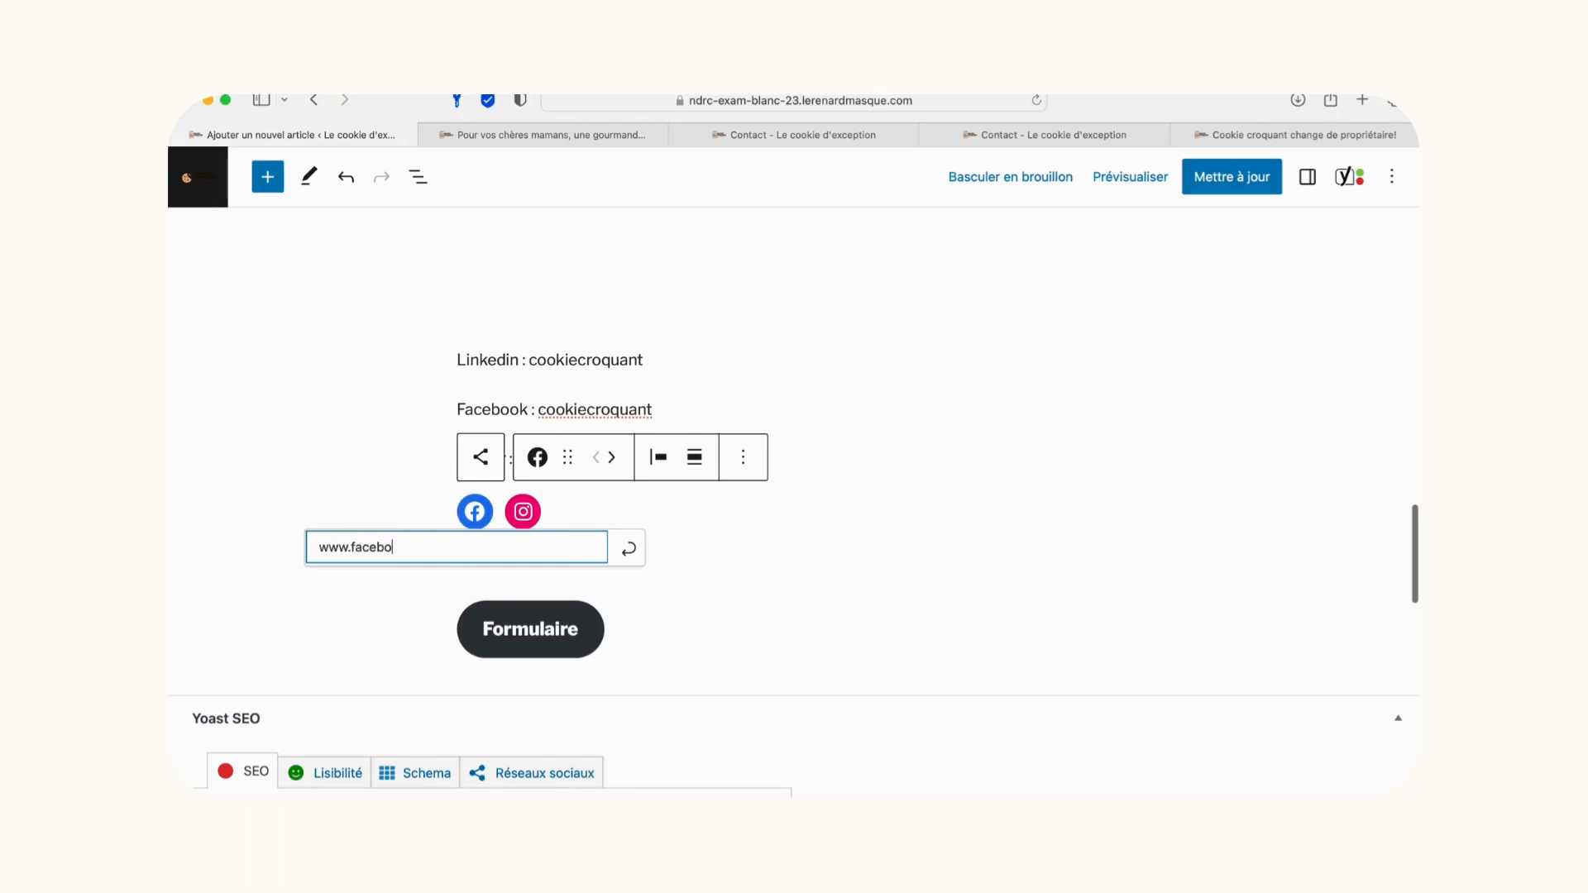
left_click(639, 561)
left_click(1231, 186)
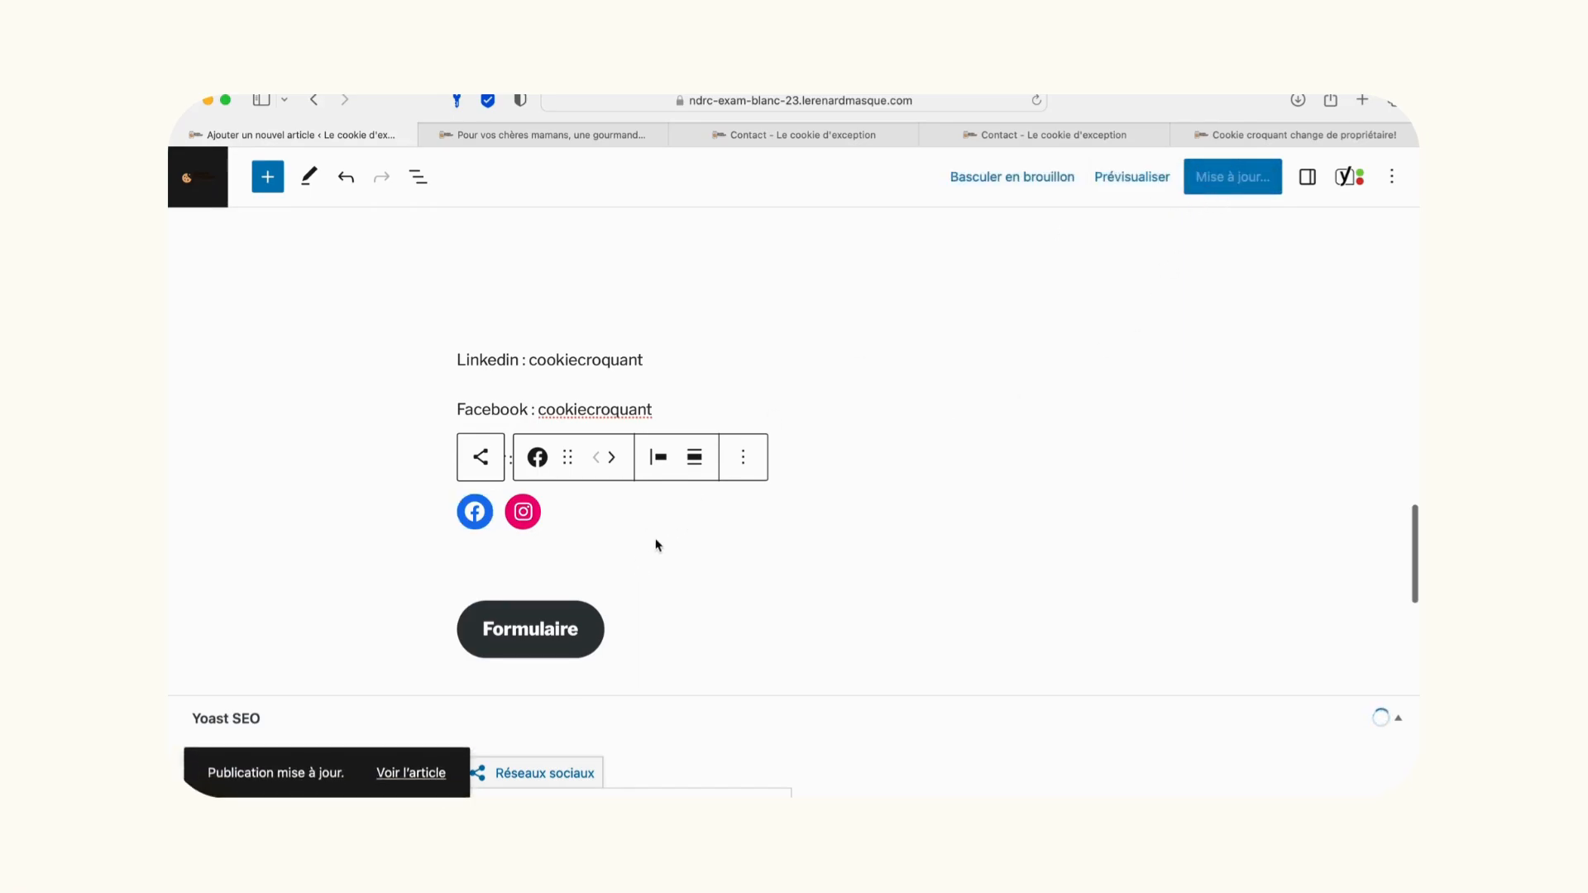
Preview the updated article in a new tab and check the social icons and the Formulaire button.
left_click(1123, 183)
left_click(1039, 372)
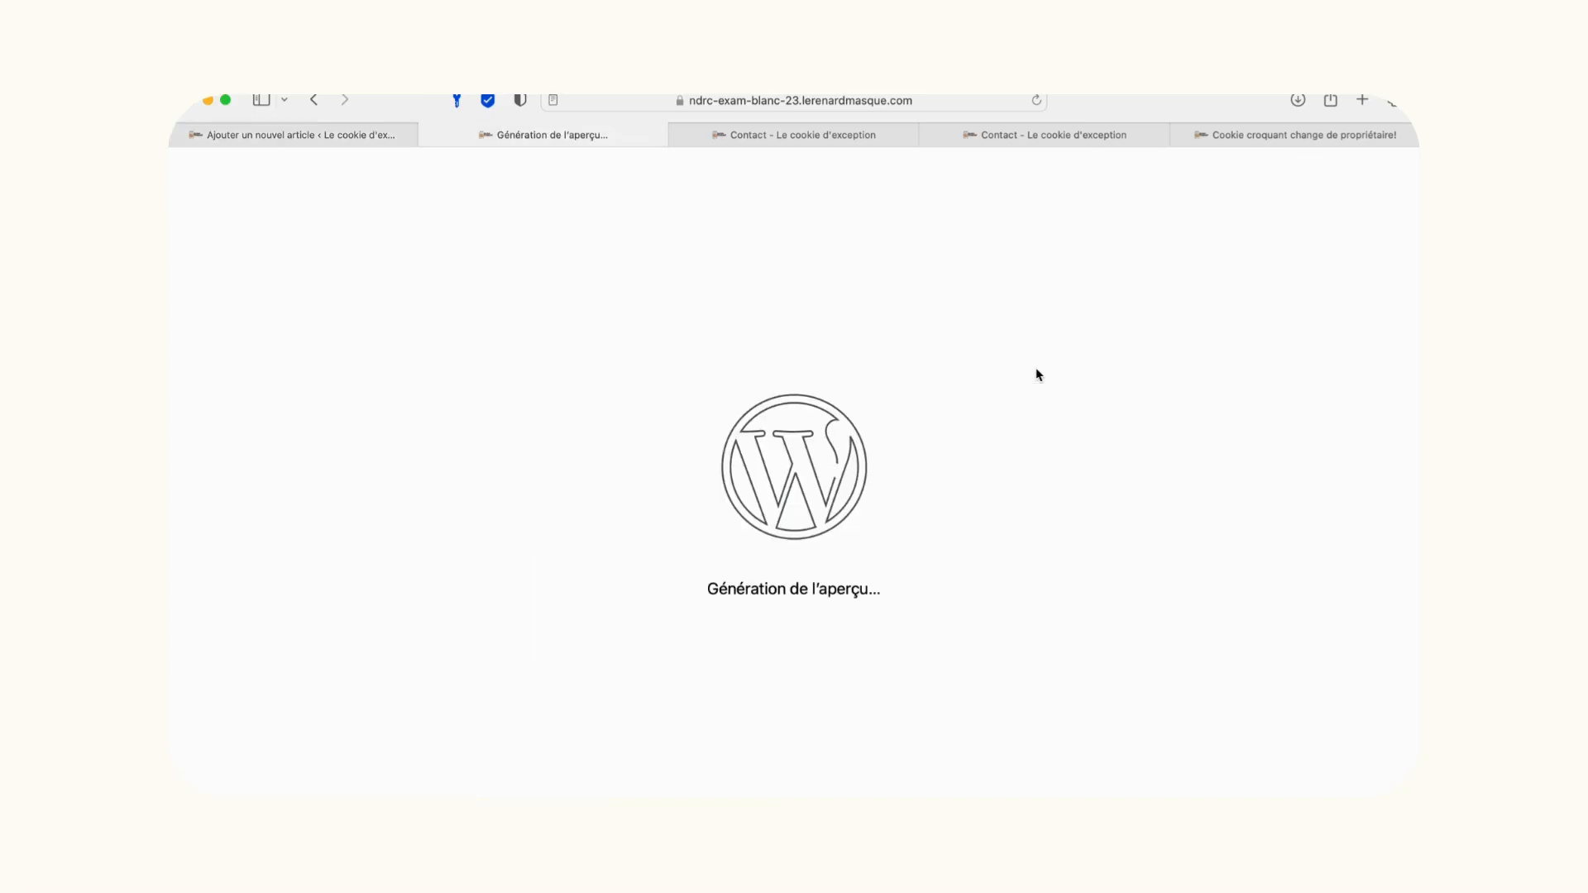
scroll(605, 520, "down", 15)
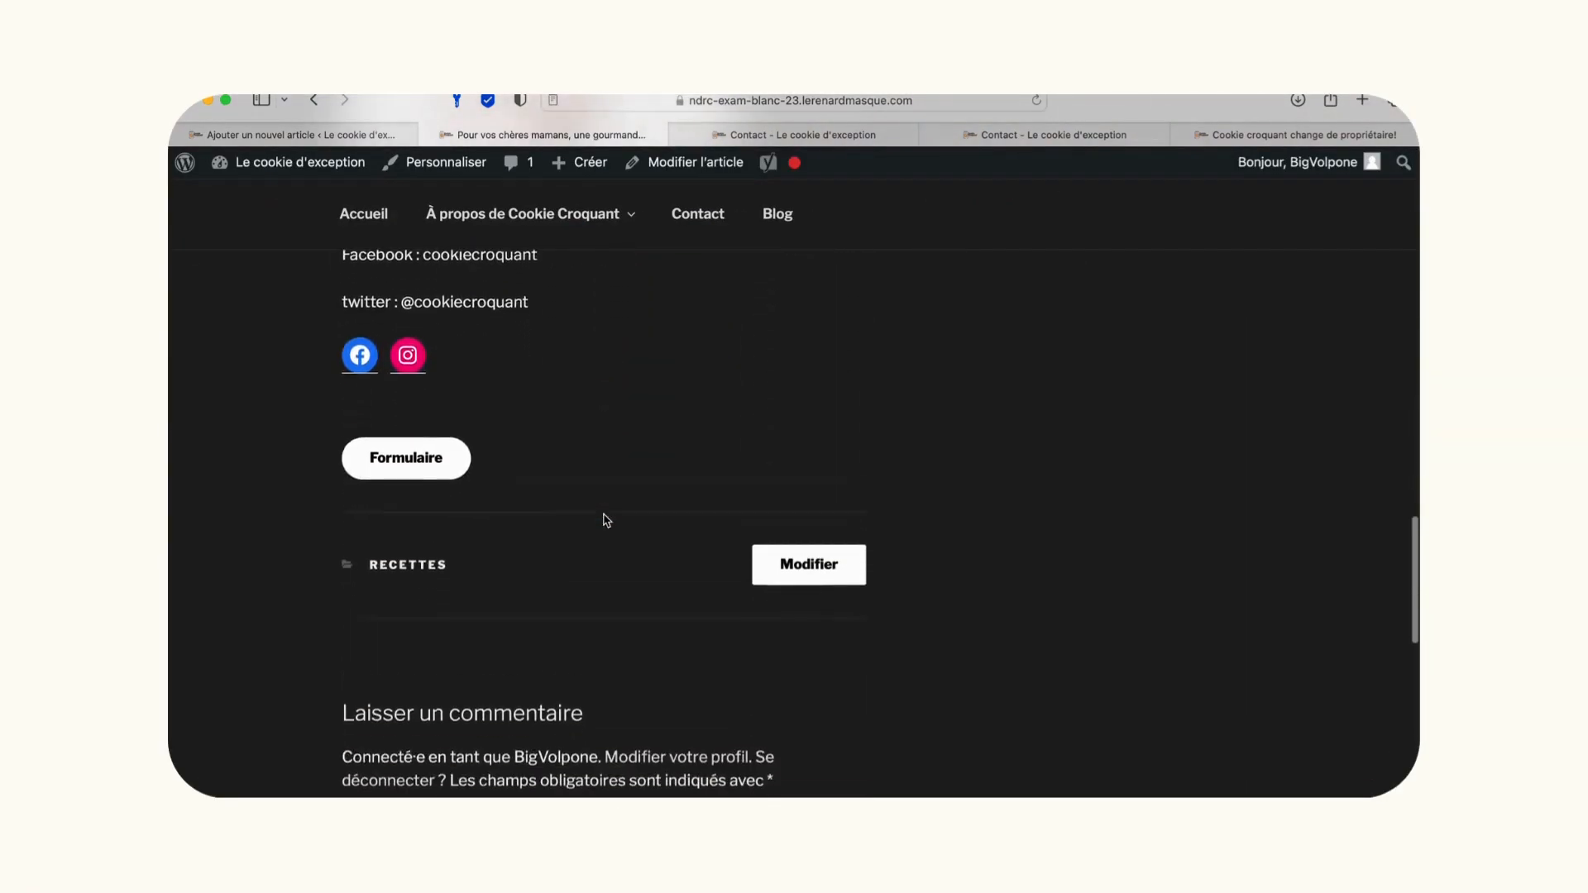
scroll(595, 521, "up", 3)
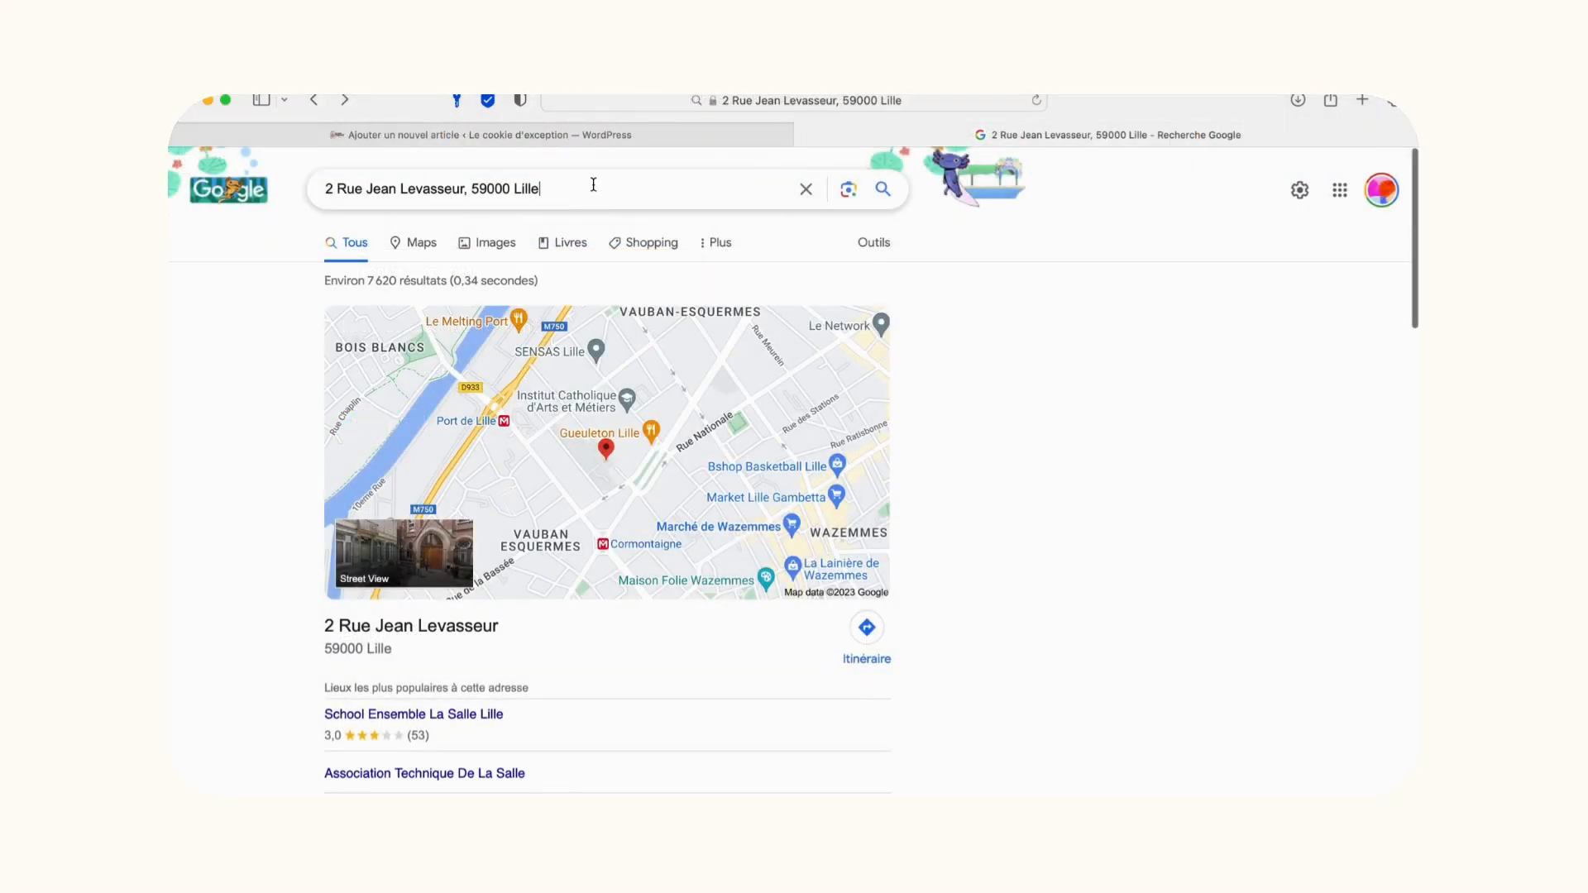
Open the searched Lille address in Google Maps and copy its medium-size map embed HTML.
triple_click(593, 184)
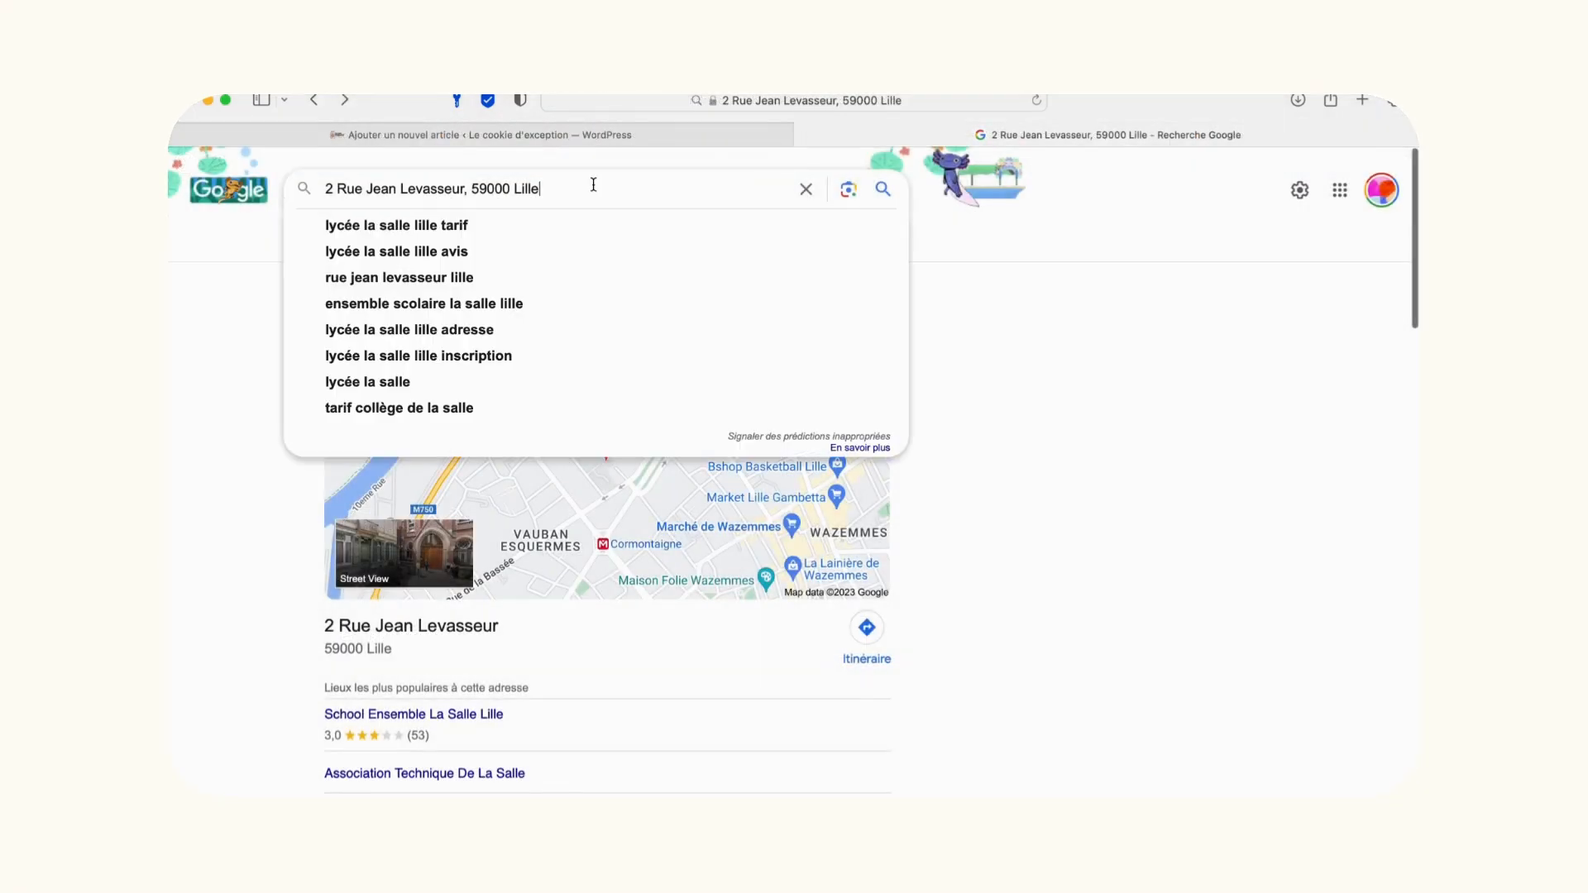
left_click(593, 184)
left_click(609, 504)
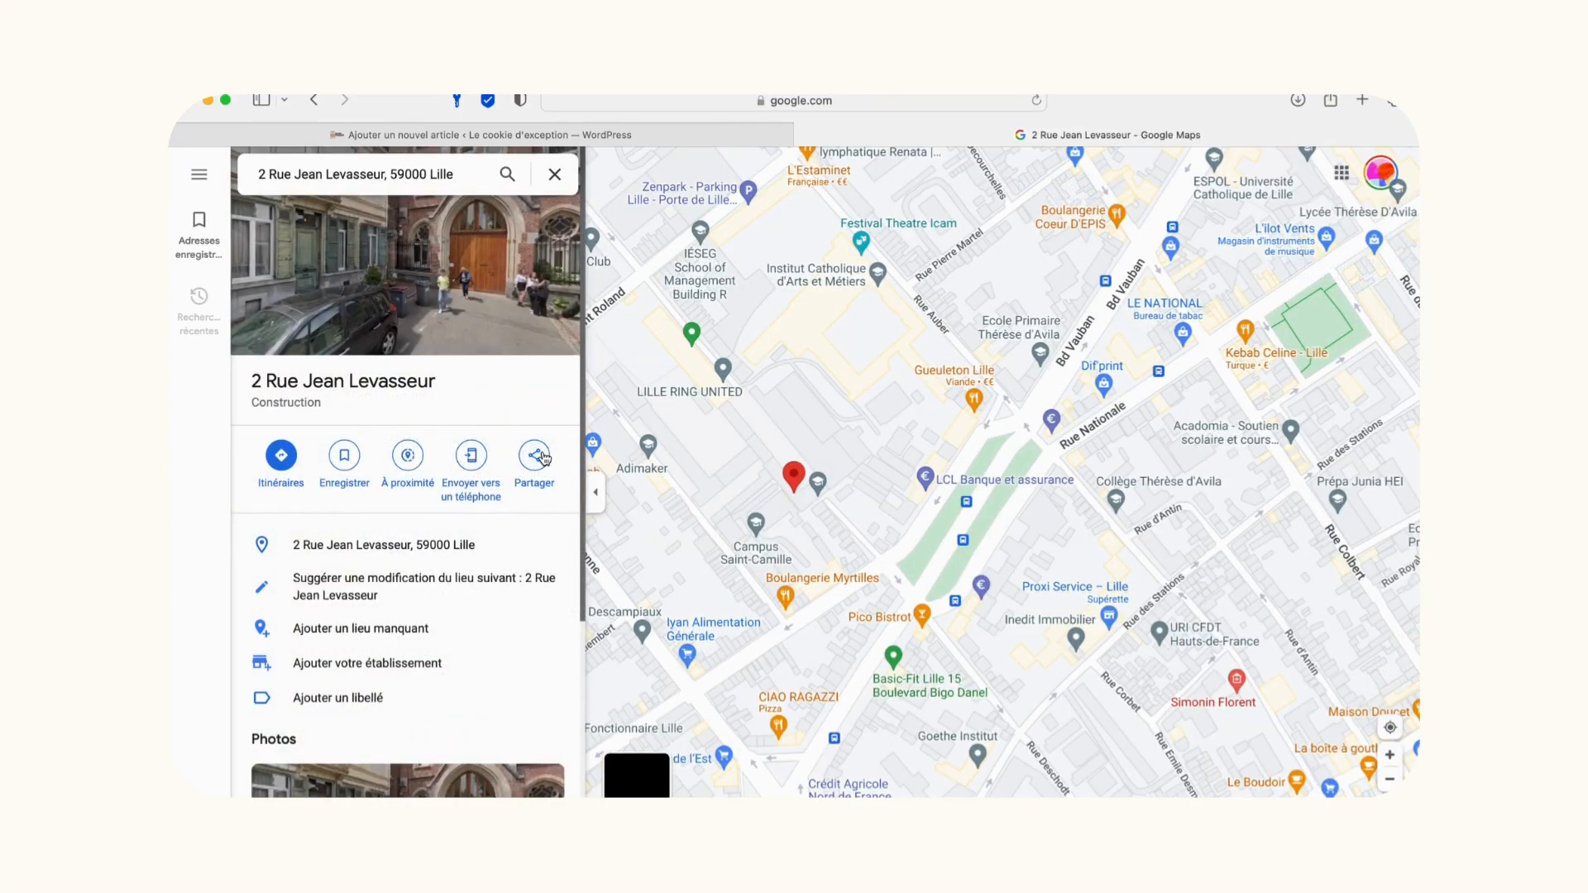
left_click(543, 455)
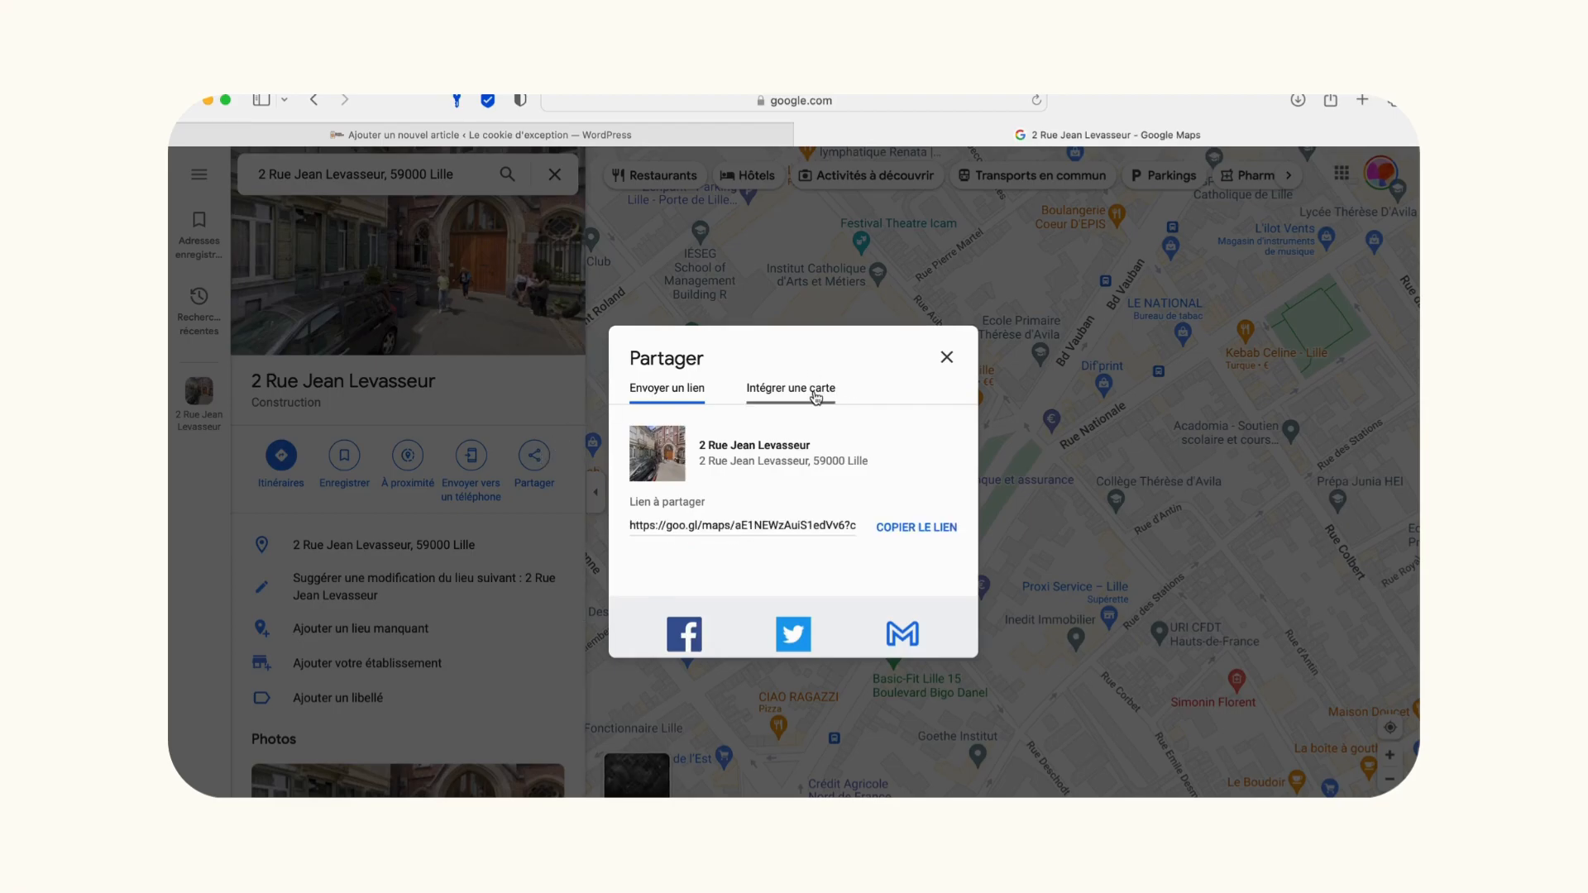
left_click(818, 390)
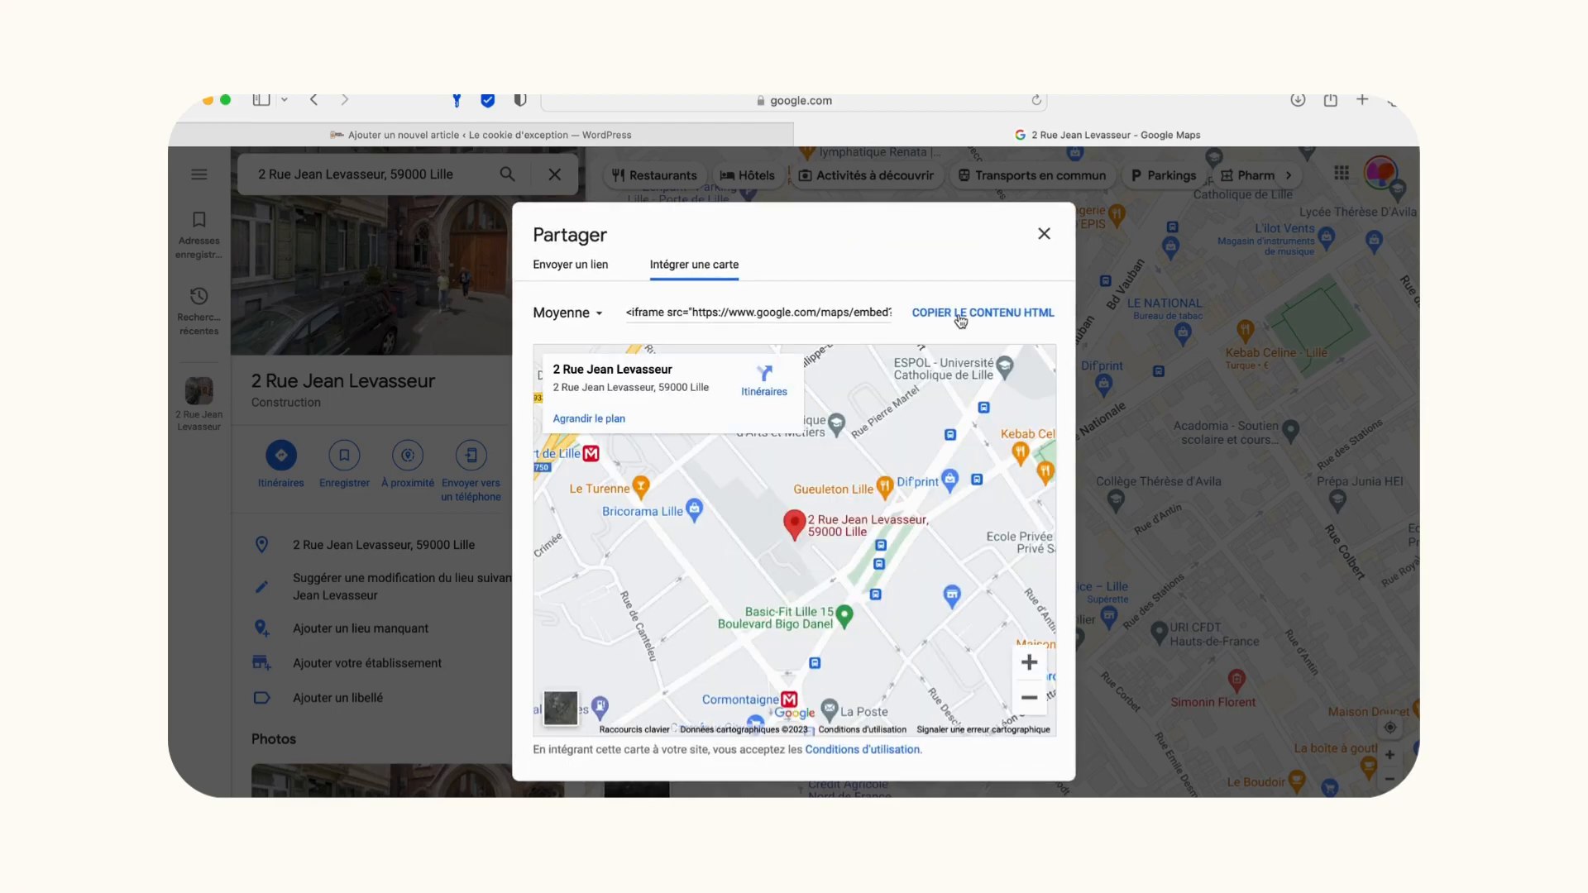
left_click(962, 315)
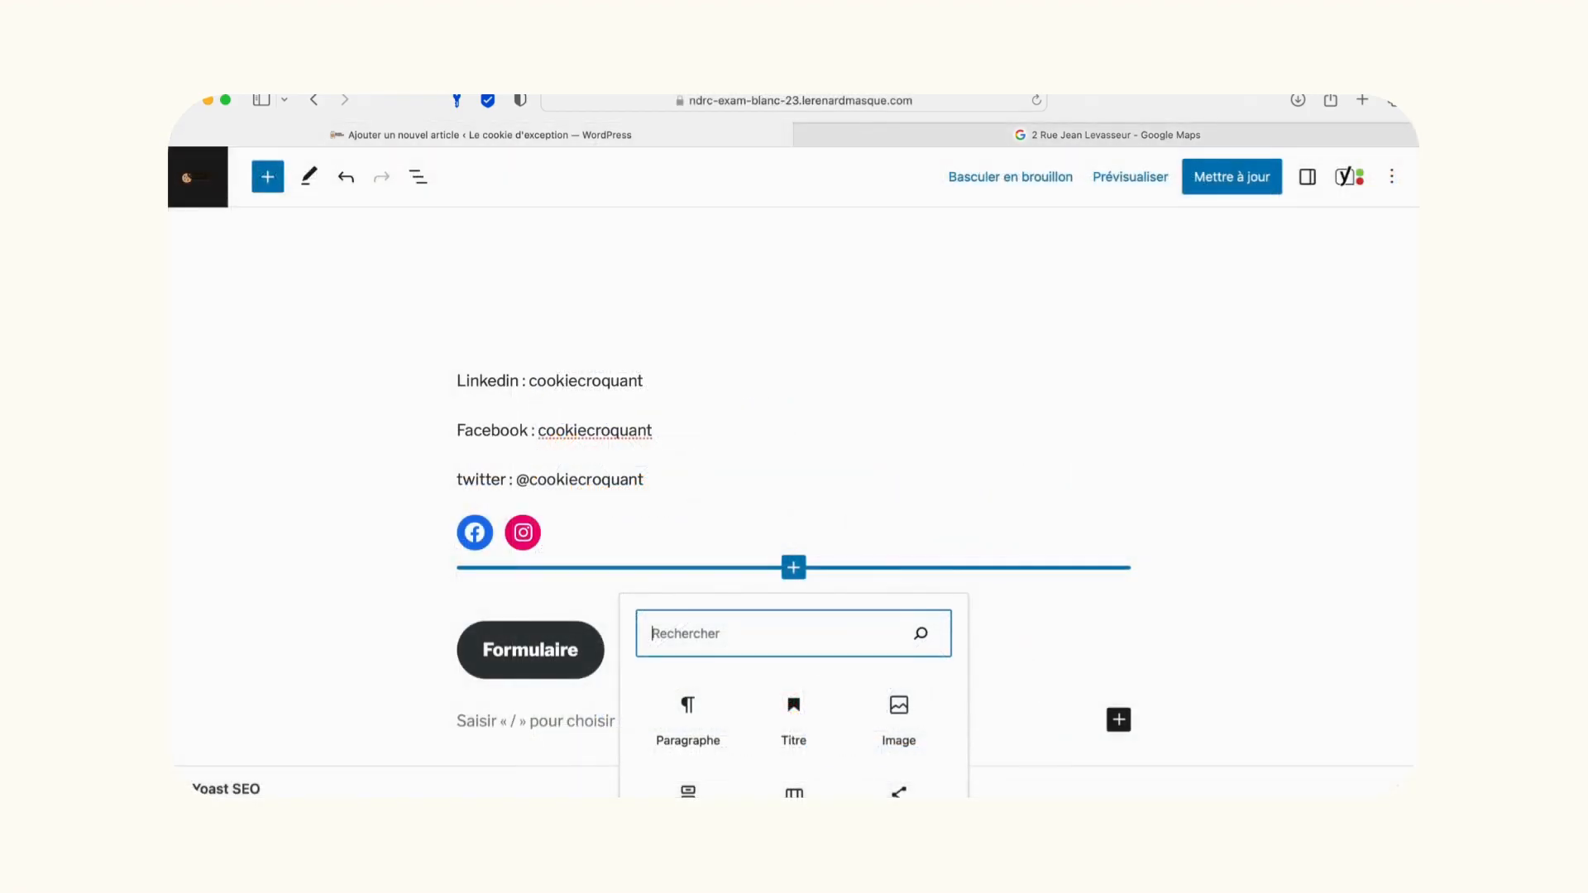
Add a custom HTML block below the Formulaire button, paste the map's iframe code into it and update the article.
type("ht")
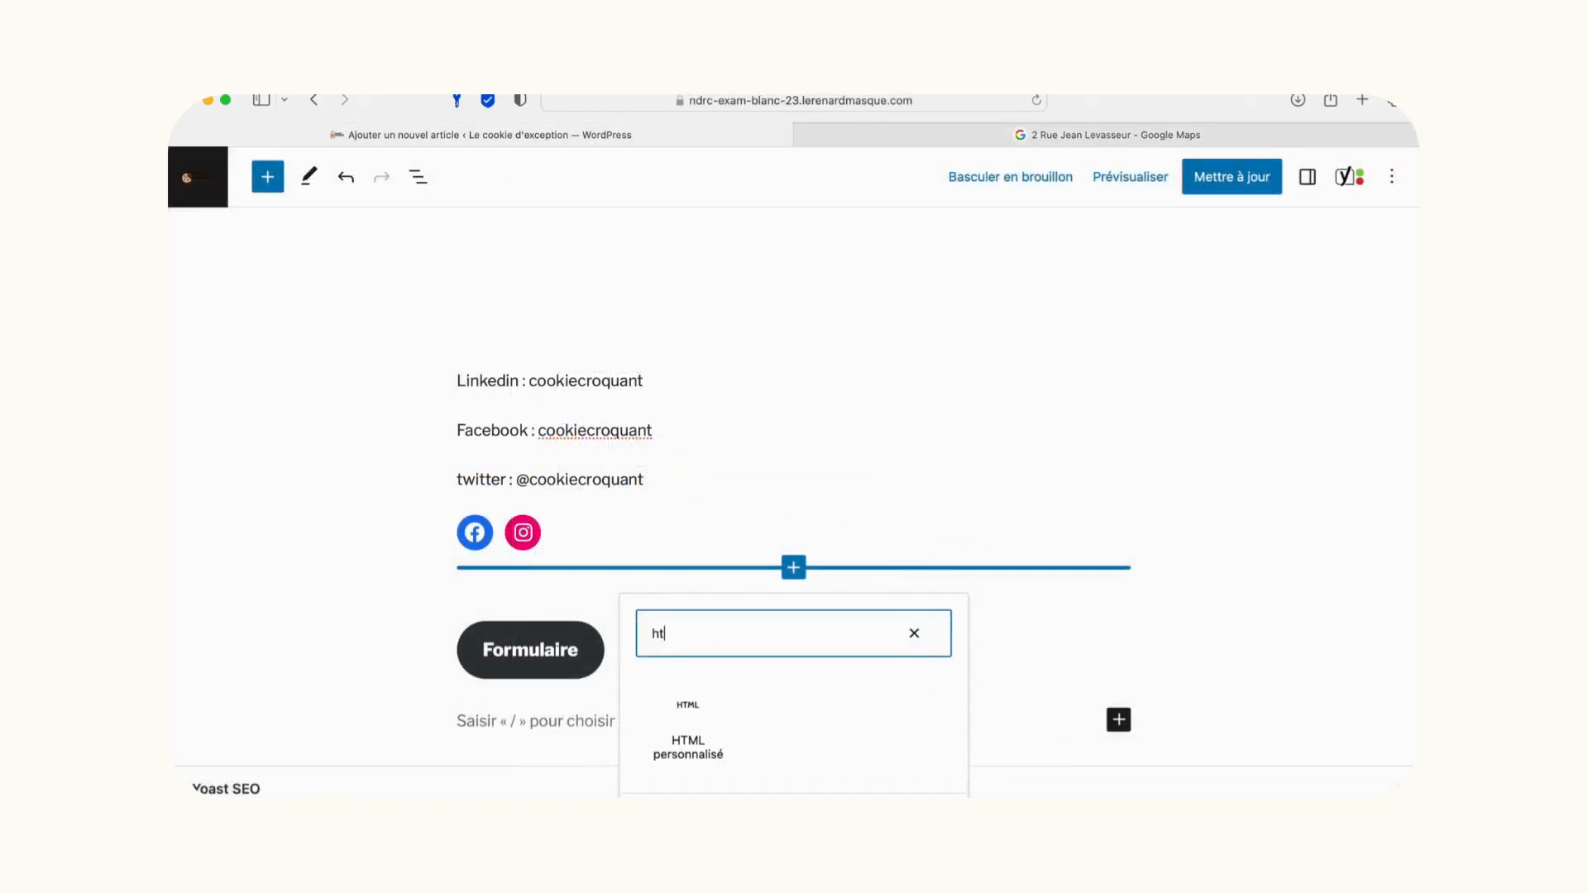
left_click(692, 725)
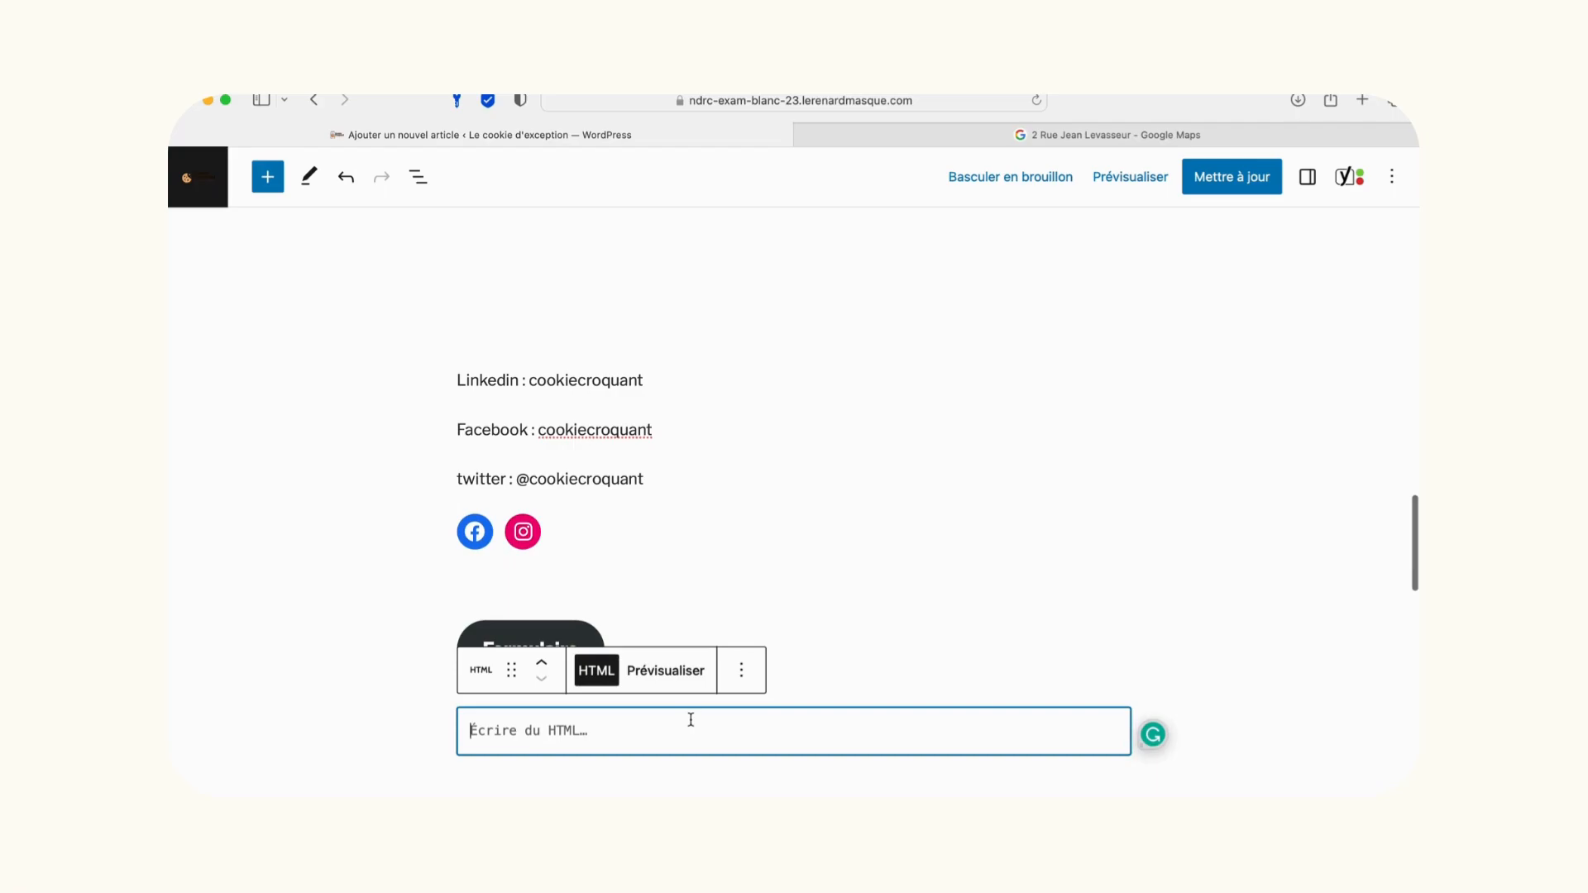
key("super+v")
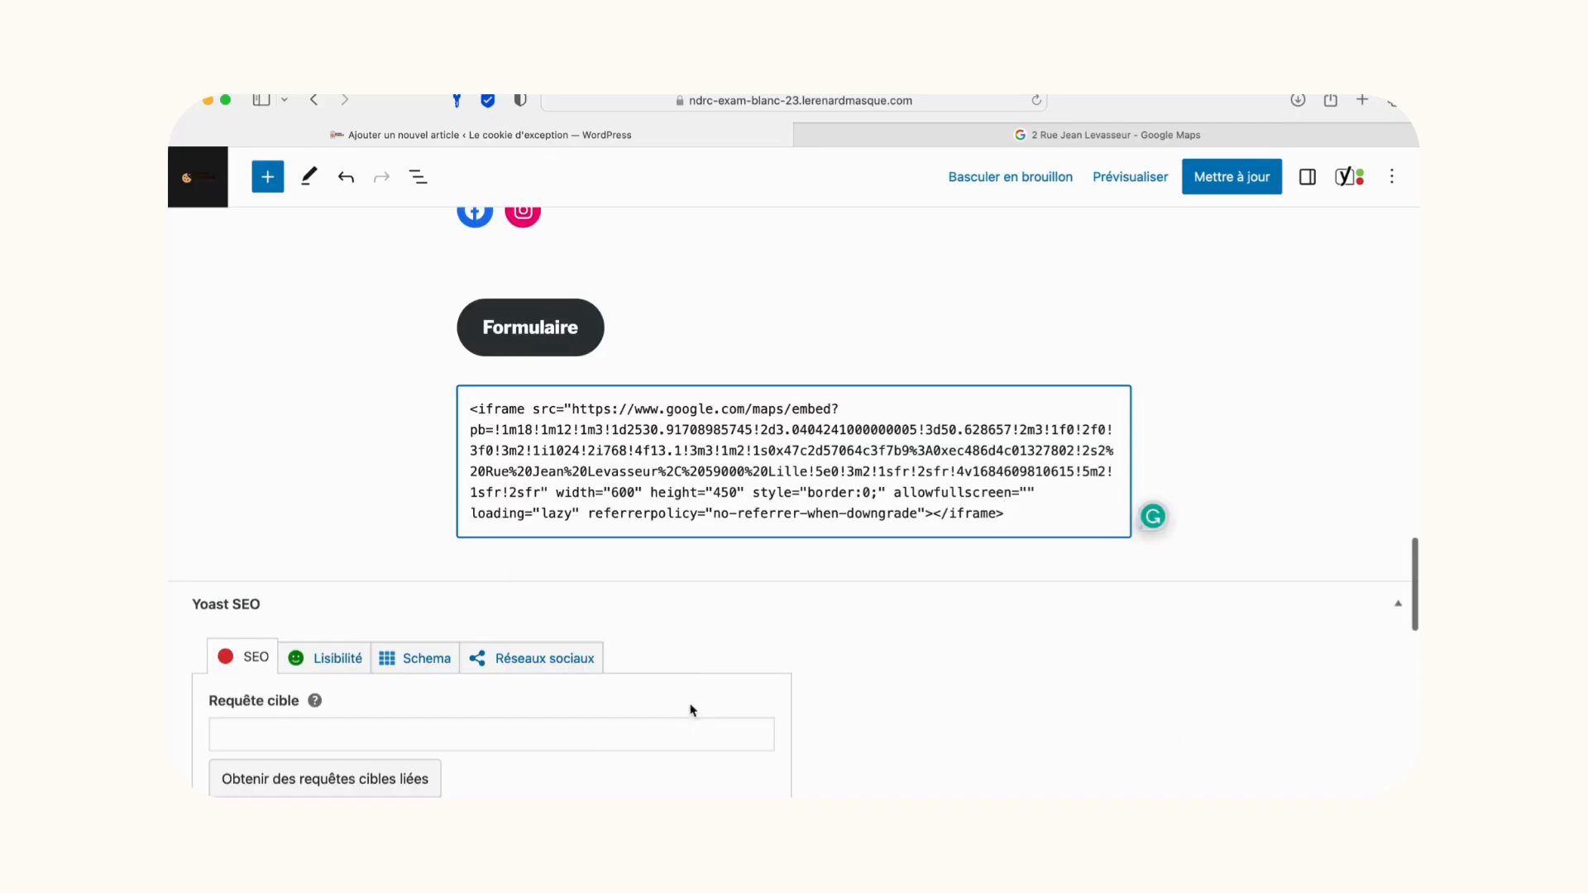
left_click(1195, 177)
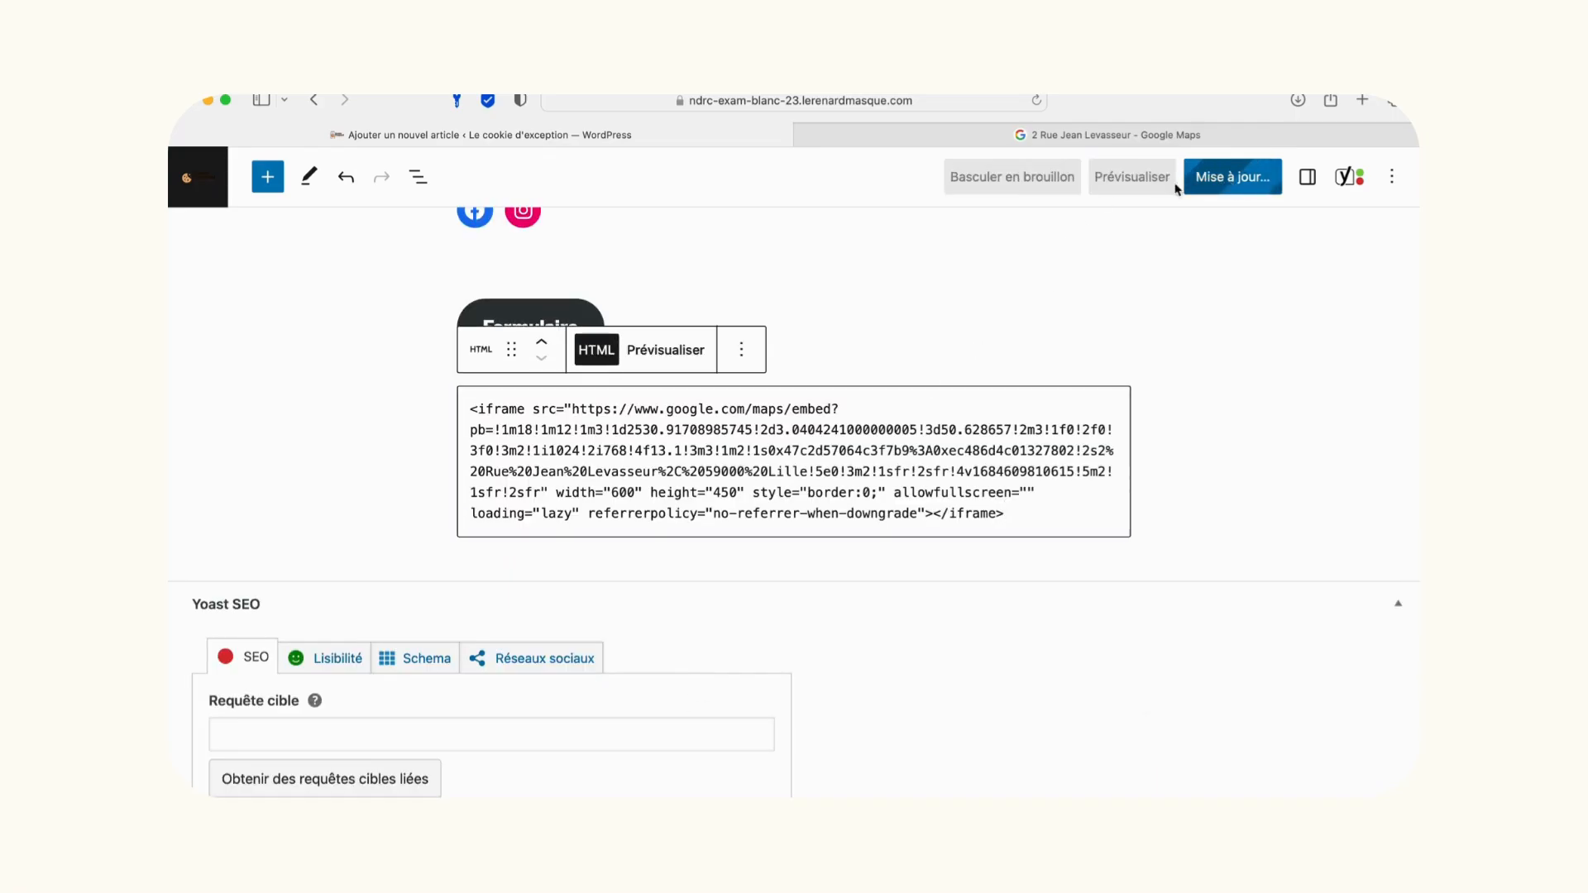
Preview the updated article in a new tab and check the embedded map under the Formulaire button.
left_click(1148, 184)
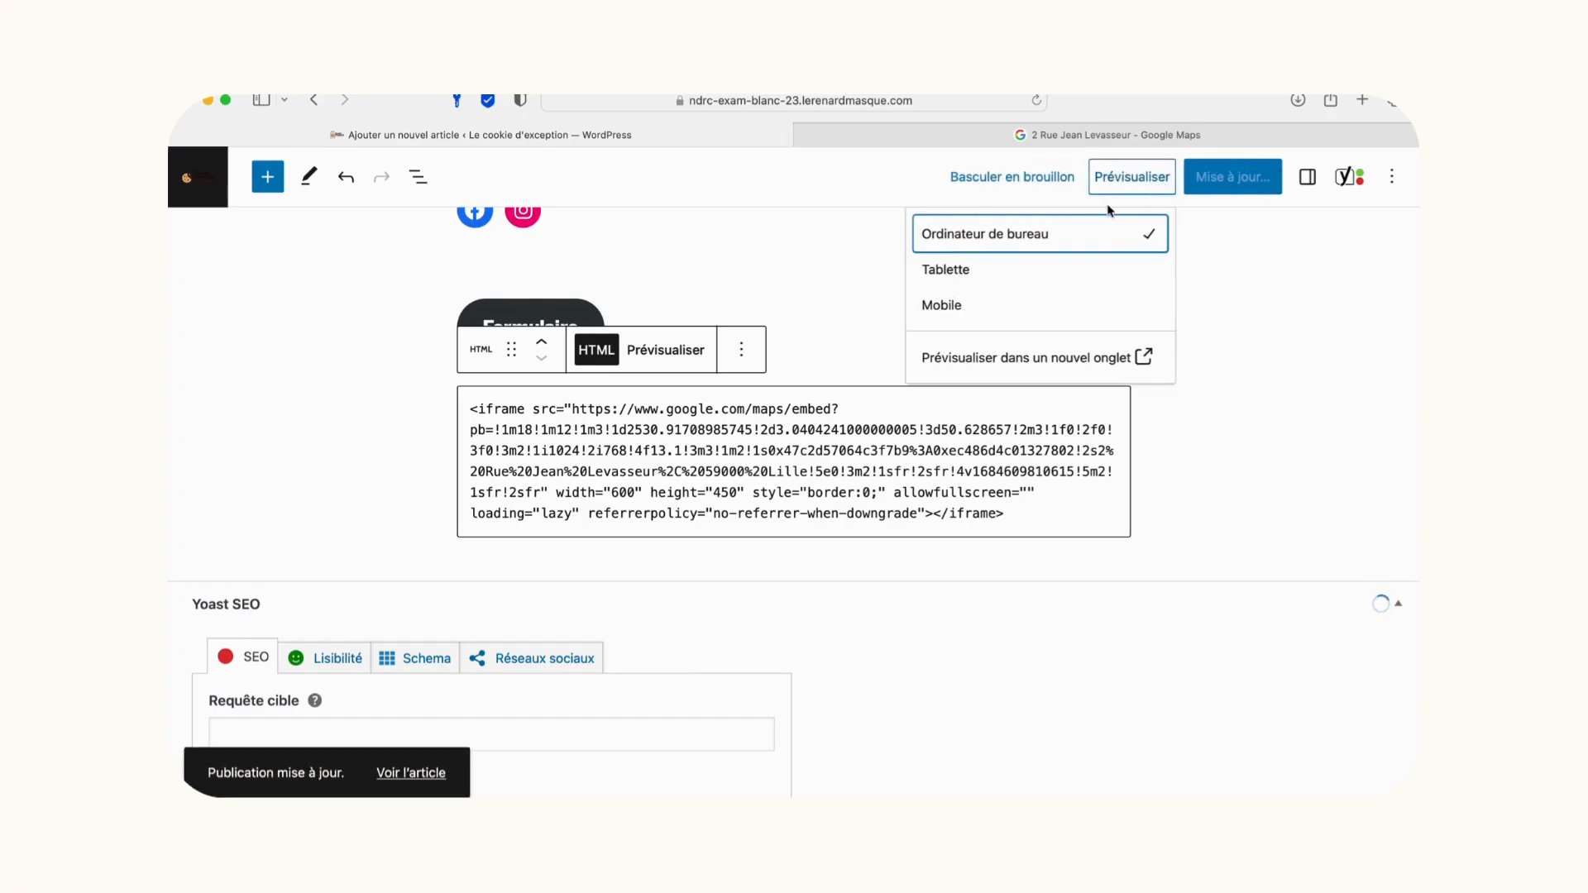
left_click(1006, 358)
left_click(1156, 137)
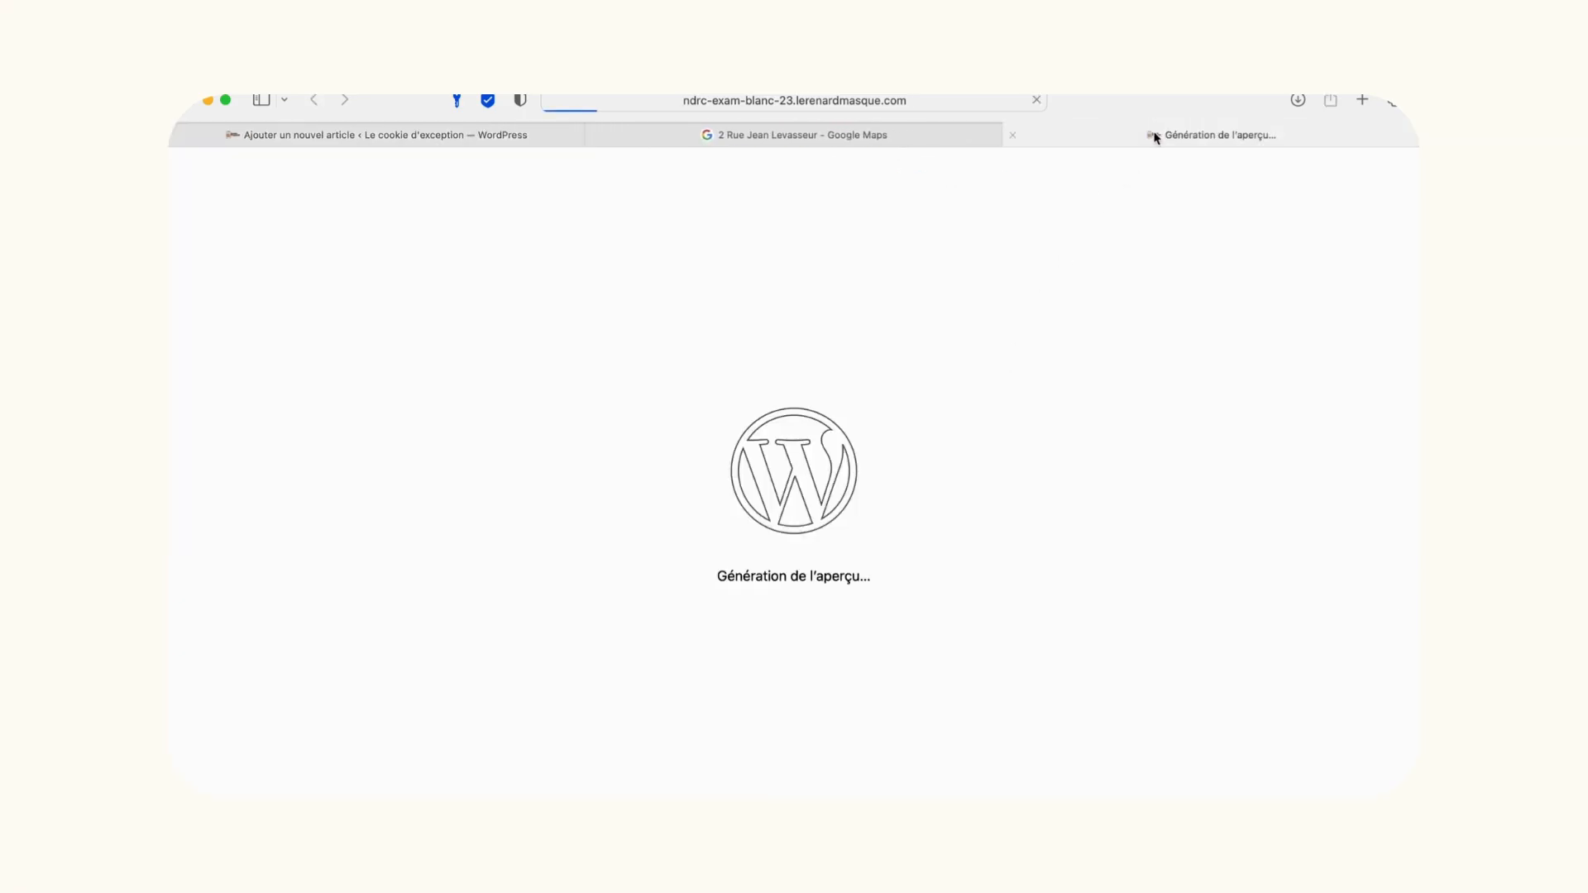
scroll(861, 482, "down", 10)
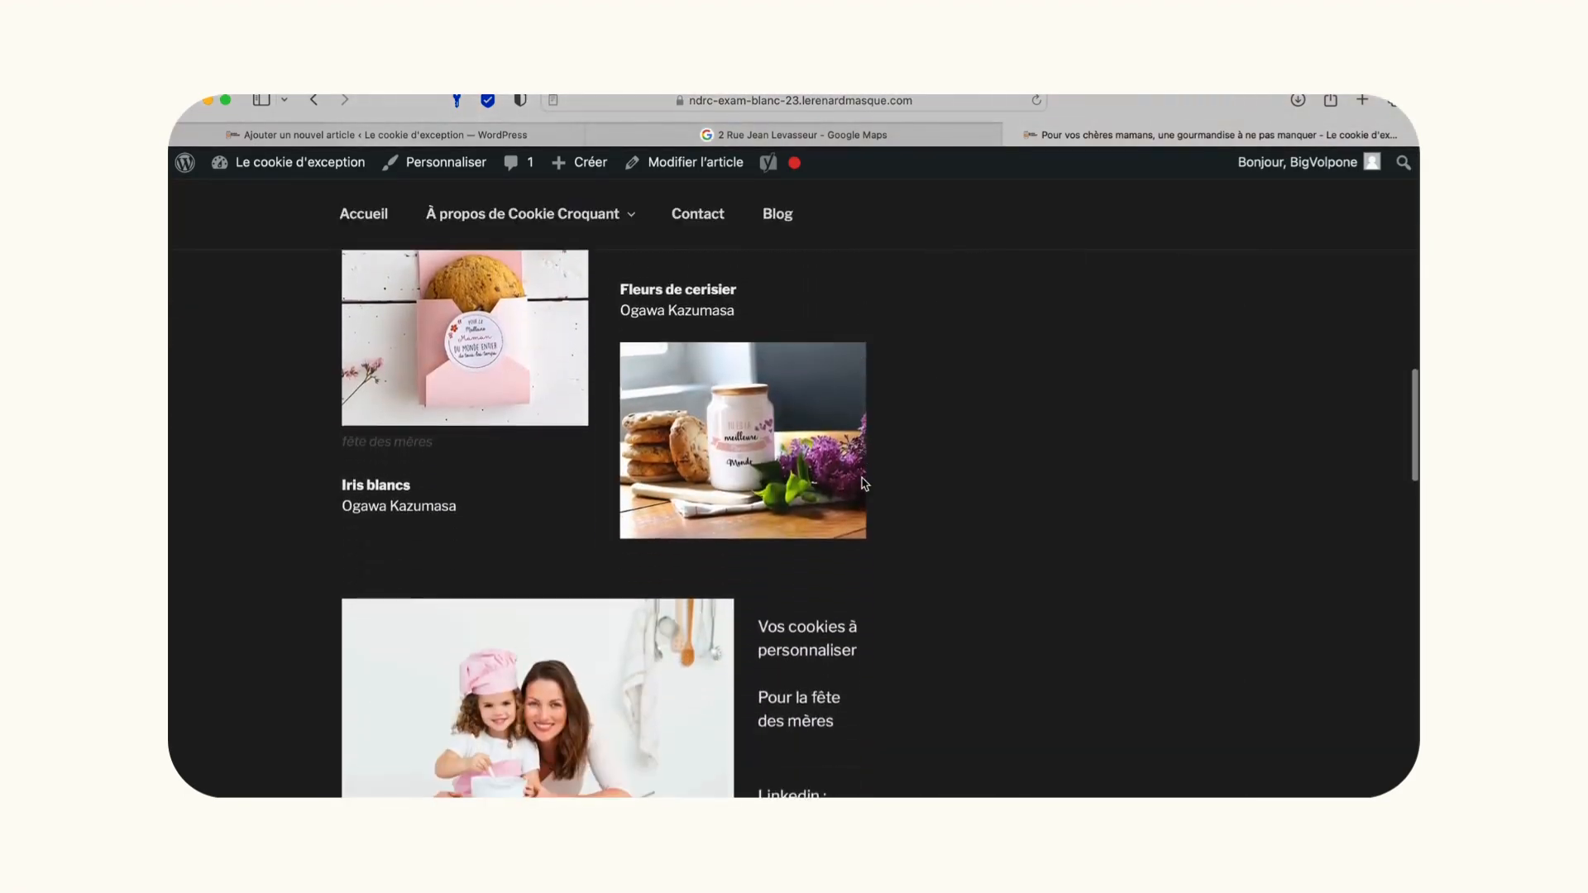
scroll(861, 482, "down", 10)
scroll(862, 483, "down", 2)
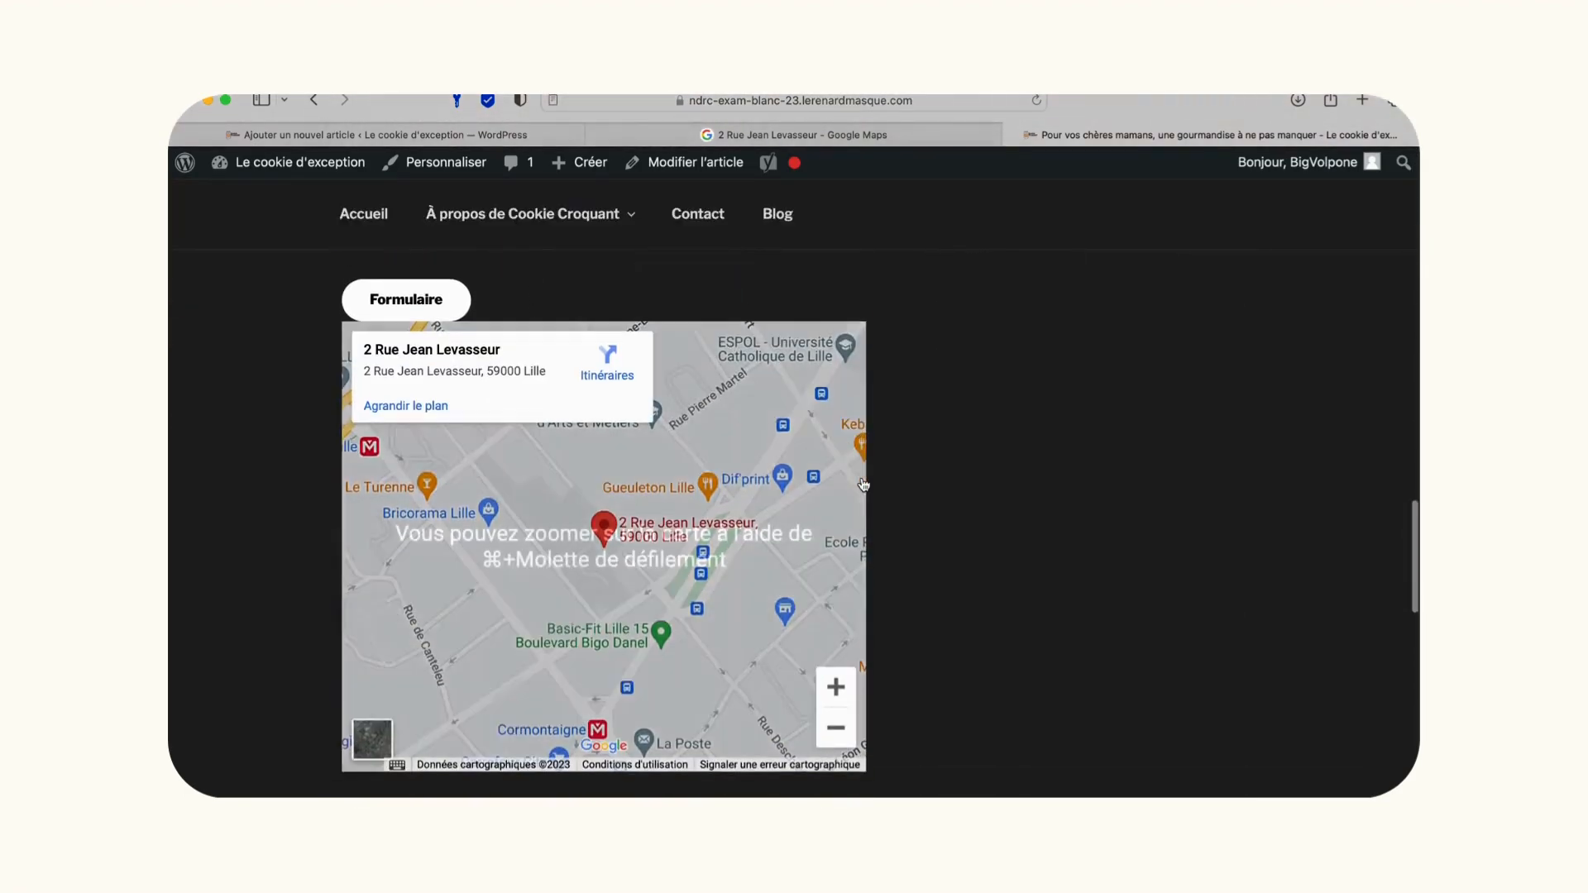
scroll(863, 484, "down", 1)
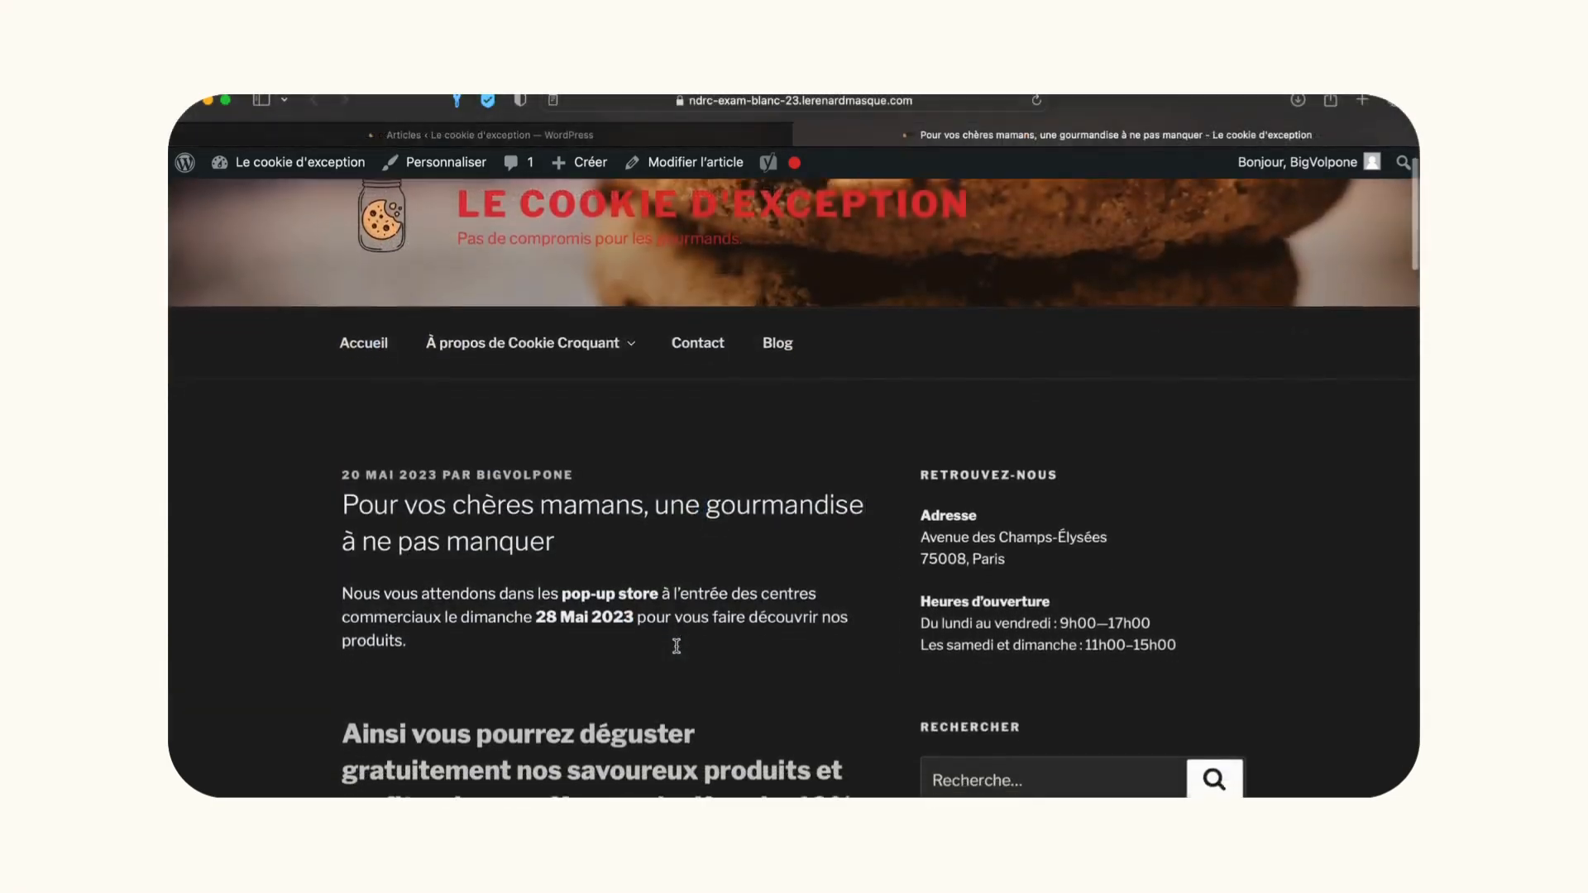
Read through the published Mother's Day article and look over the site's Accueil page.
scroll(675, 645, "down", 4)
scroll(676, 645, "down", 10)
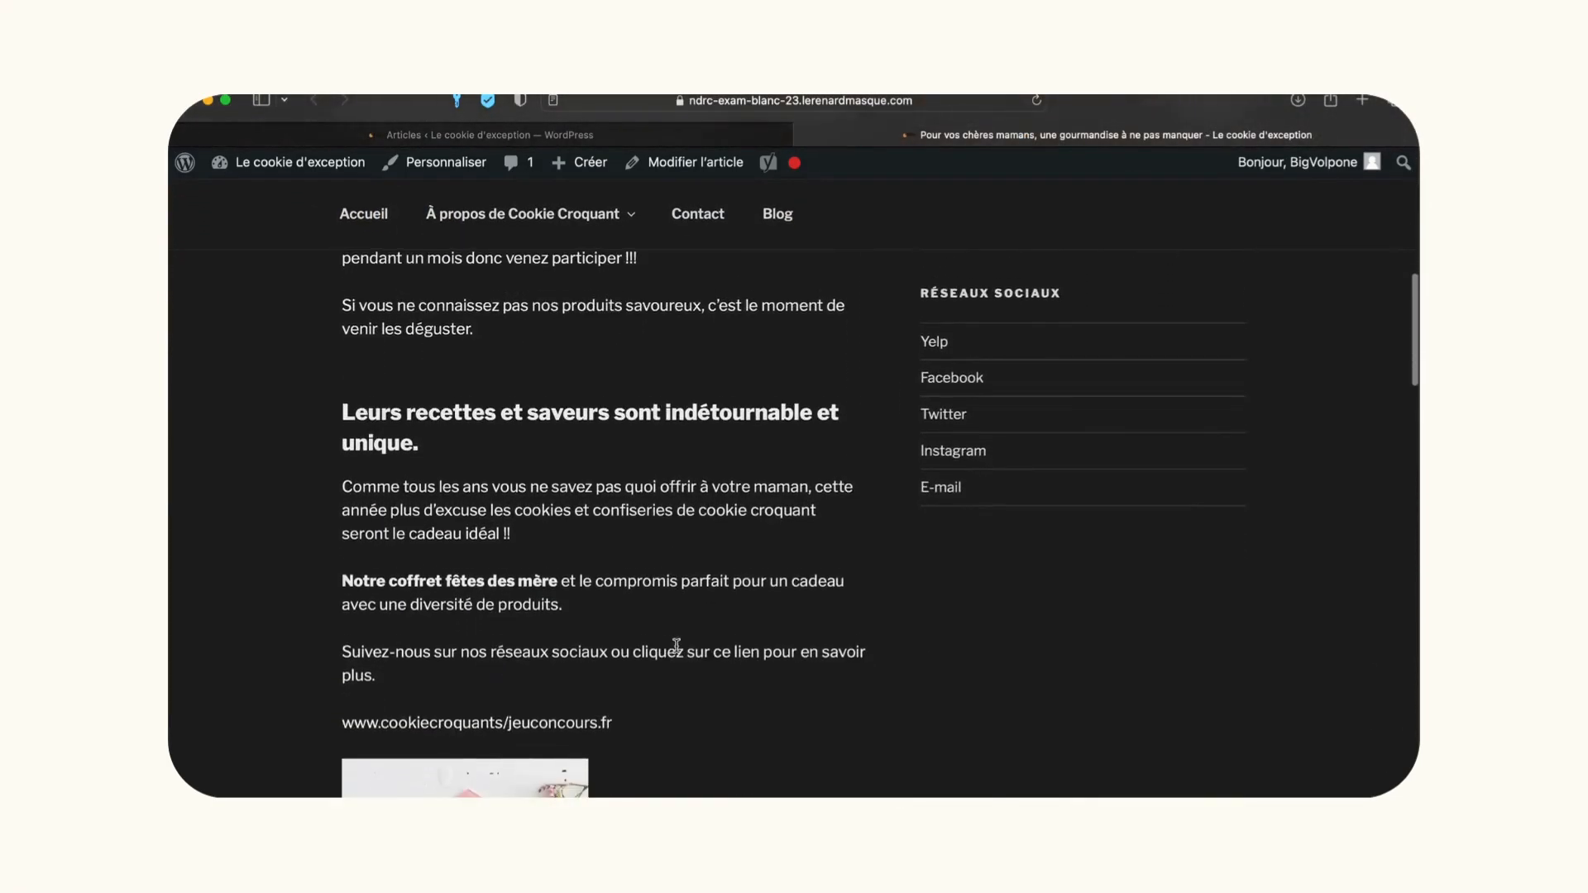
scroll(676, 645, "down", 5)
scroll(676, 645, "up", 20)
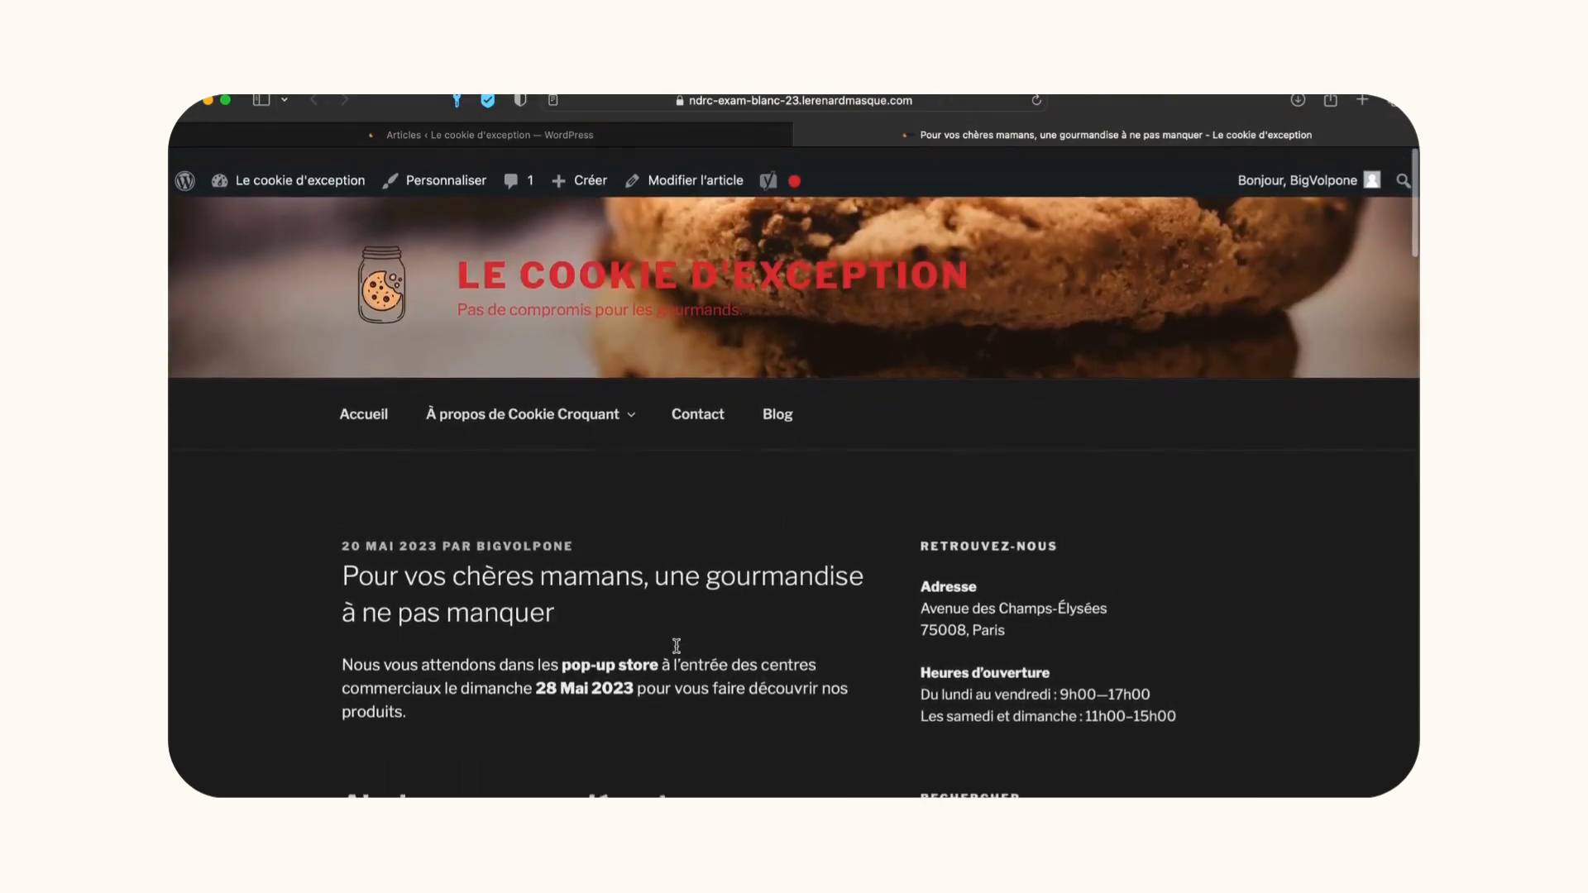
left_click(359, 394)
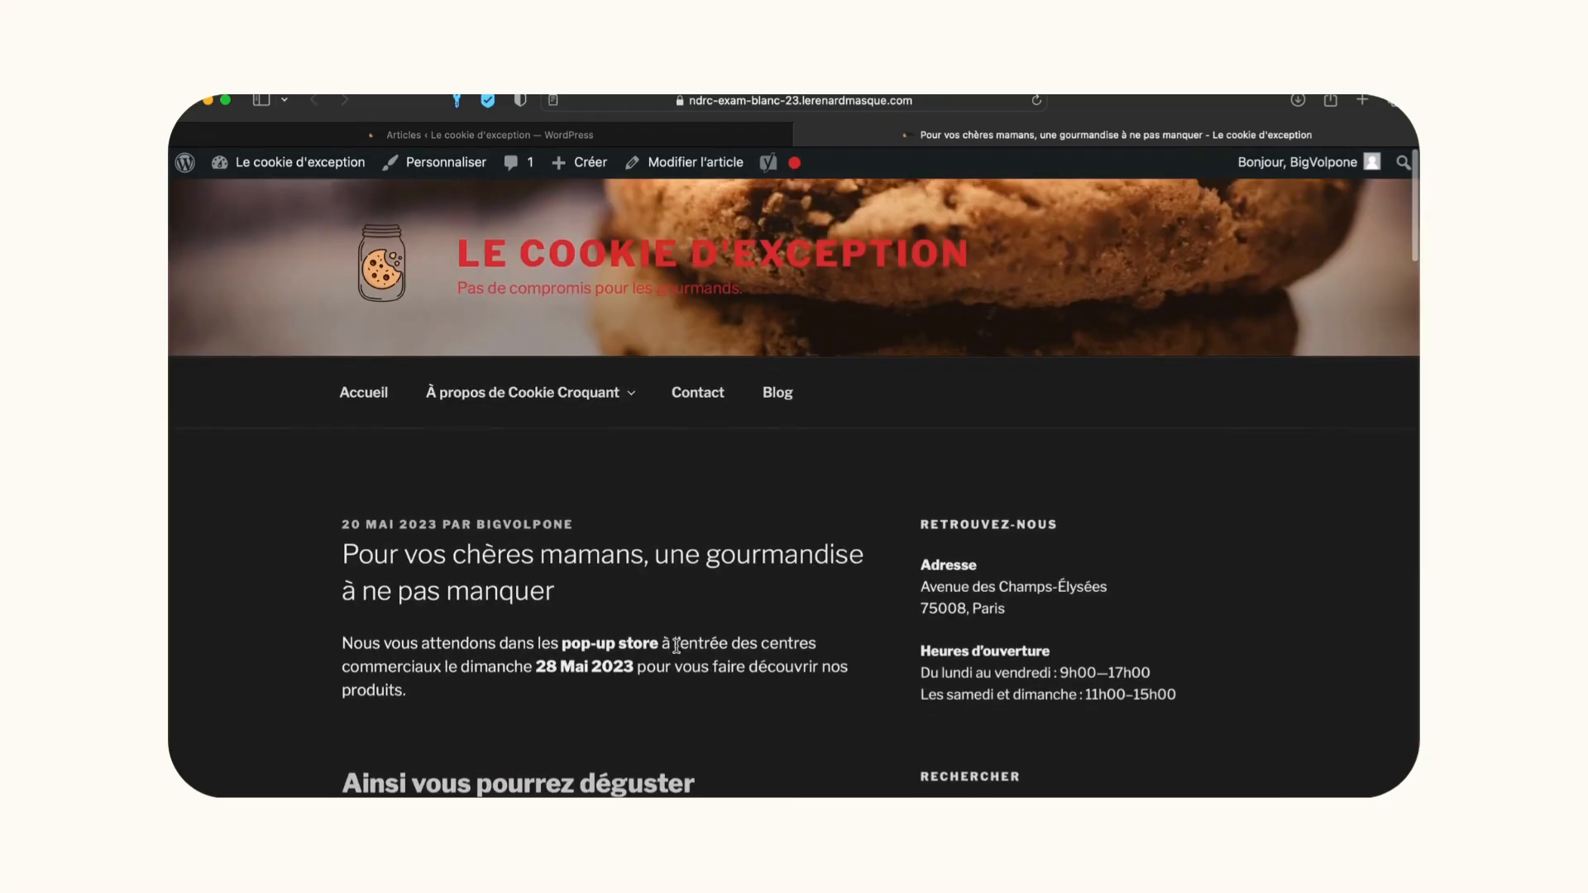
scroll(676, 647, "down", 2)
scroll(677, 647, "down", 3)
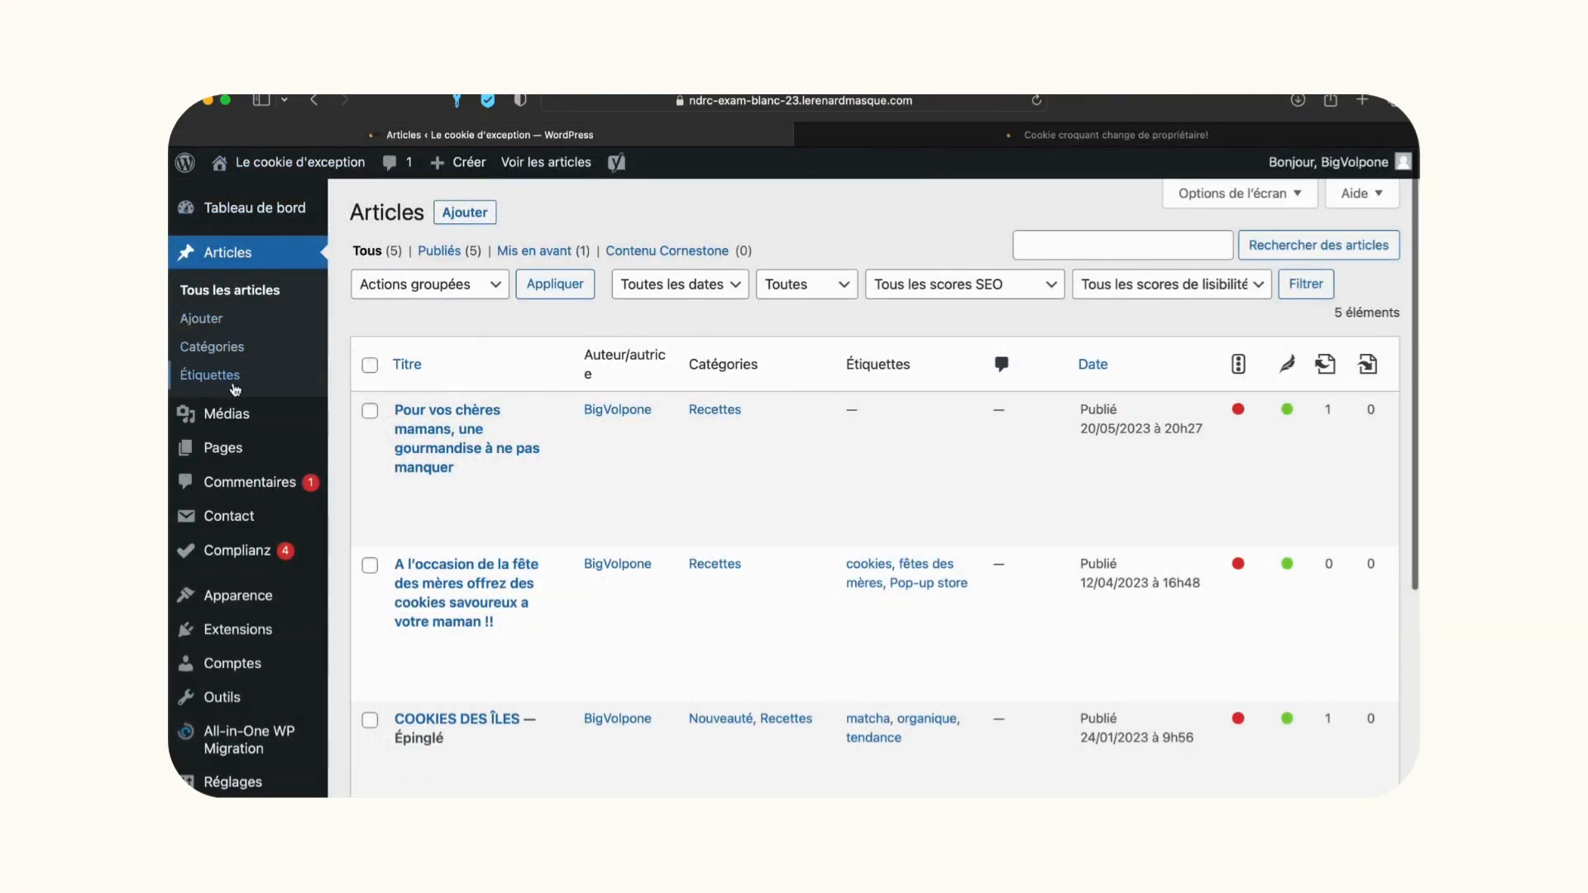
Open the theme customizer from the site's administration.
scroll(246, 675, "down", 3)
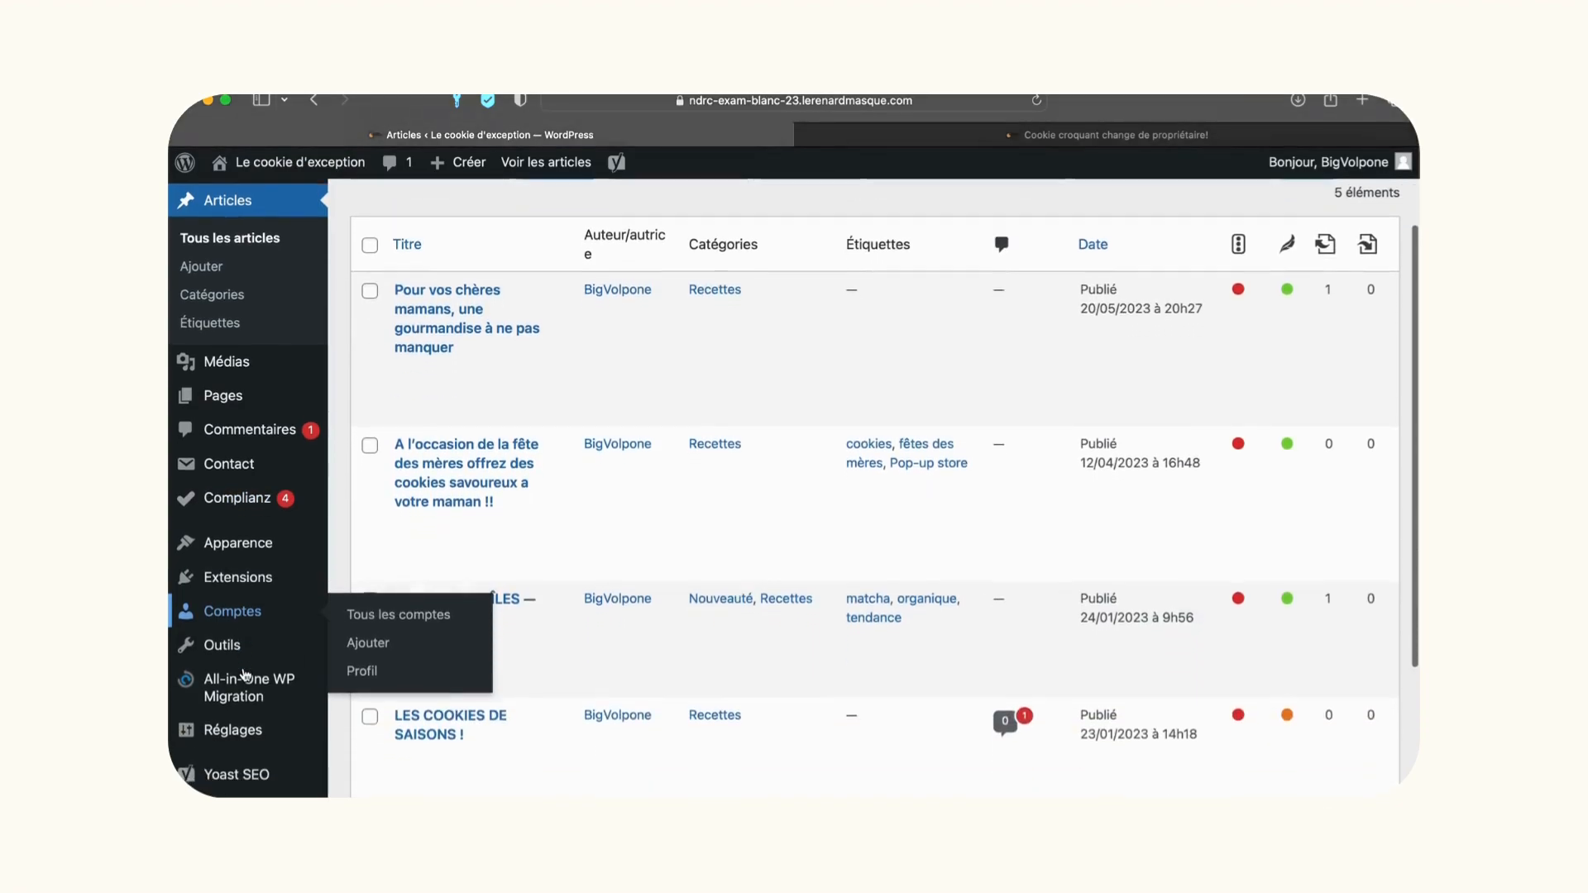
mouse_move(240, 550)
left_click(377, 580)
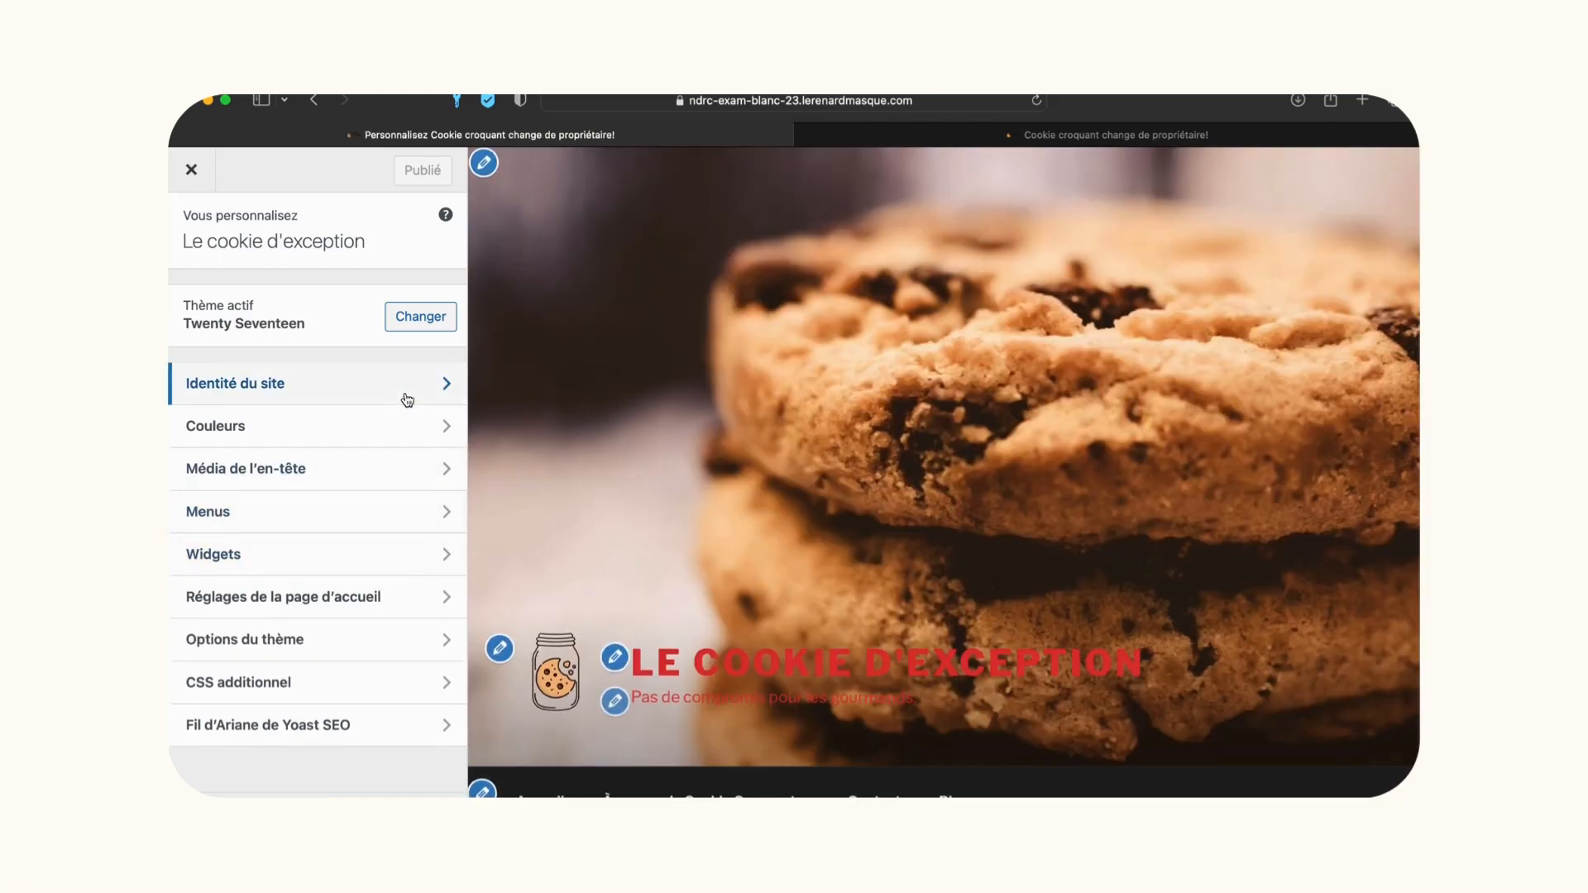
Review the site identity settings: logo, site title, slogan and site icon.
left_click(405, 387)
scroll(311, 414, "down", 3)
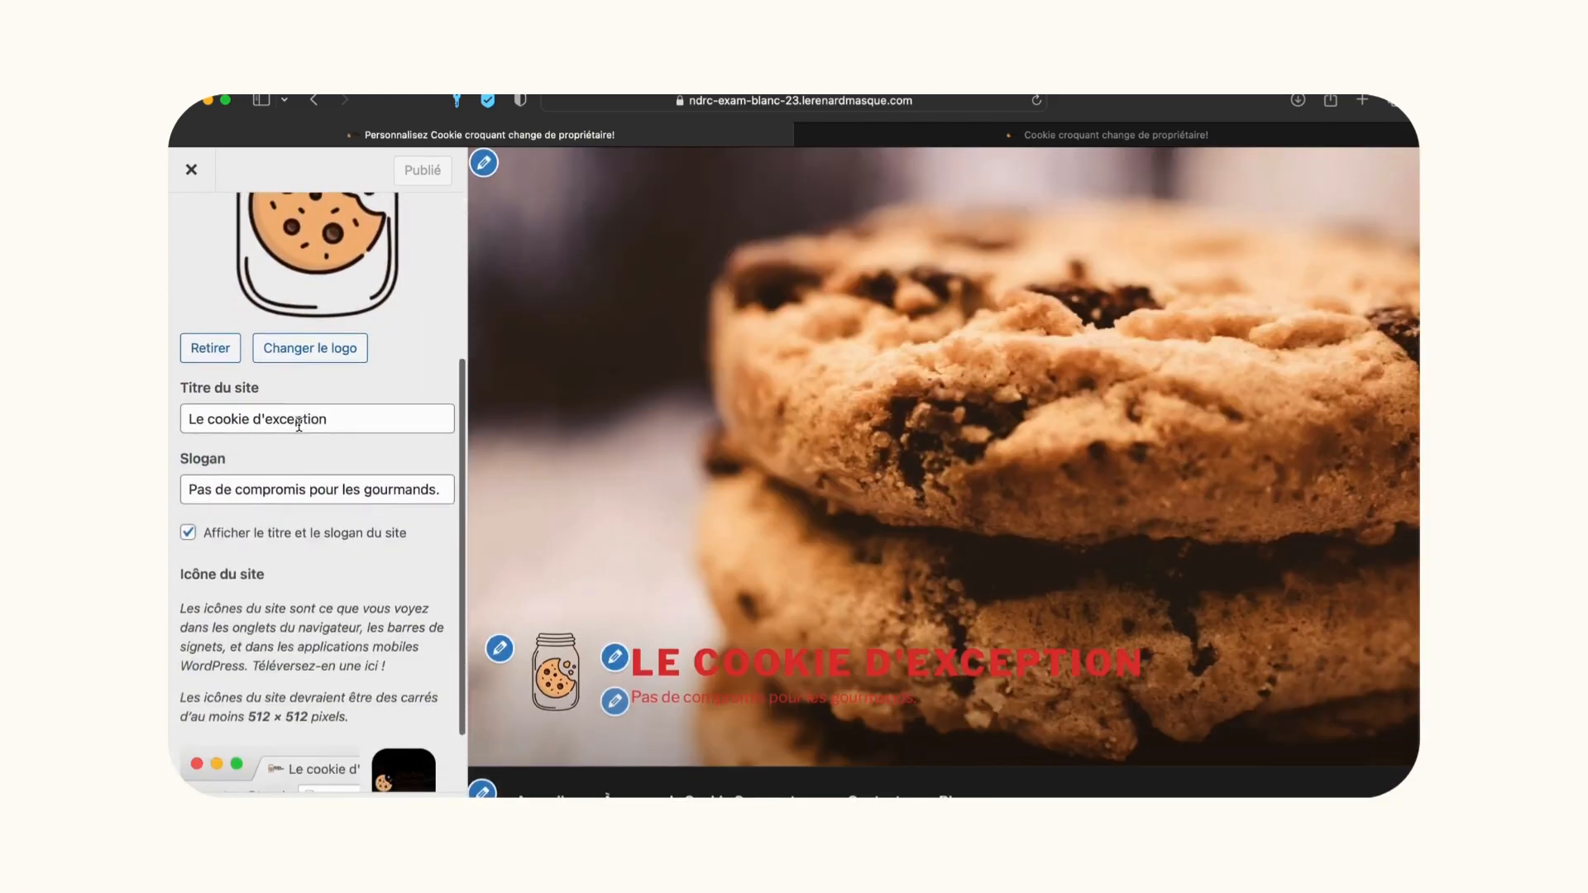
scroll(302, 544, "down", 2)
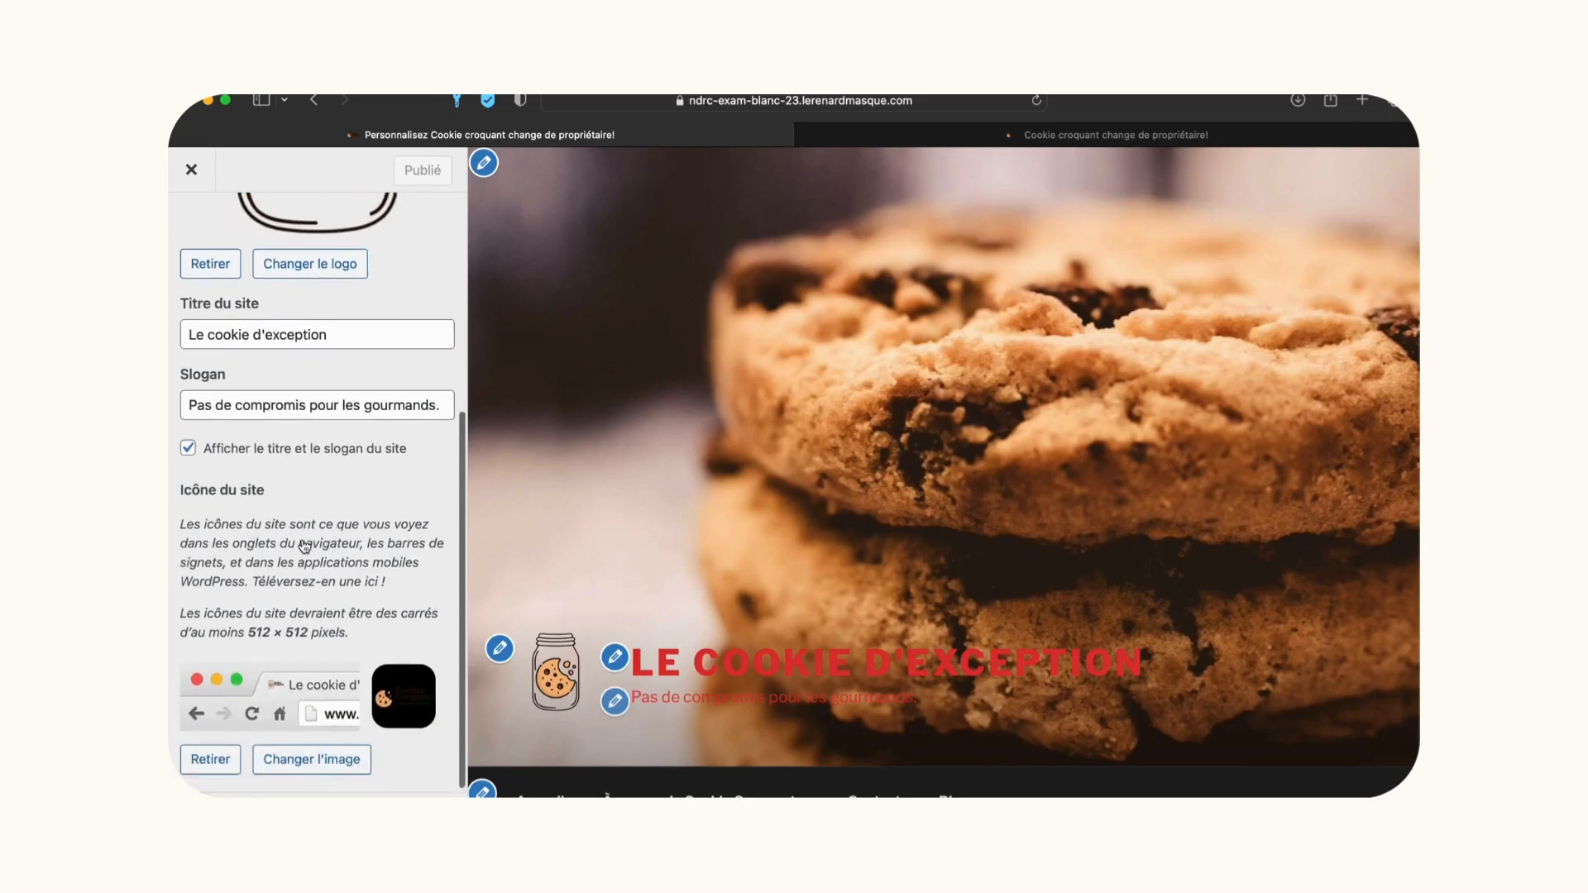
scroll(338, 523, "up", 5)
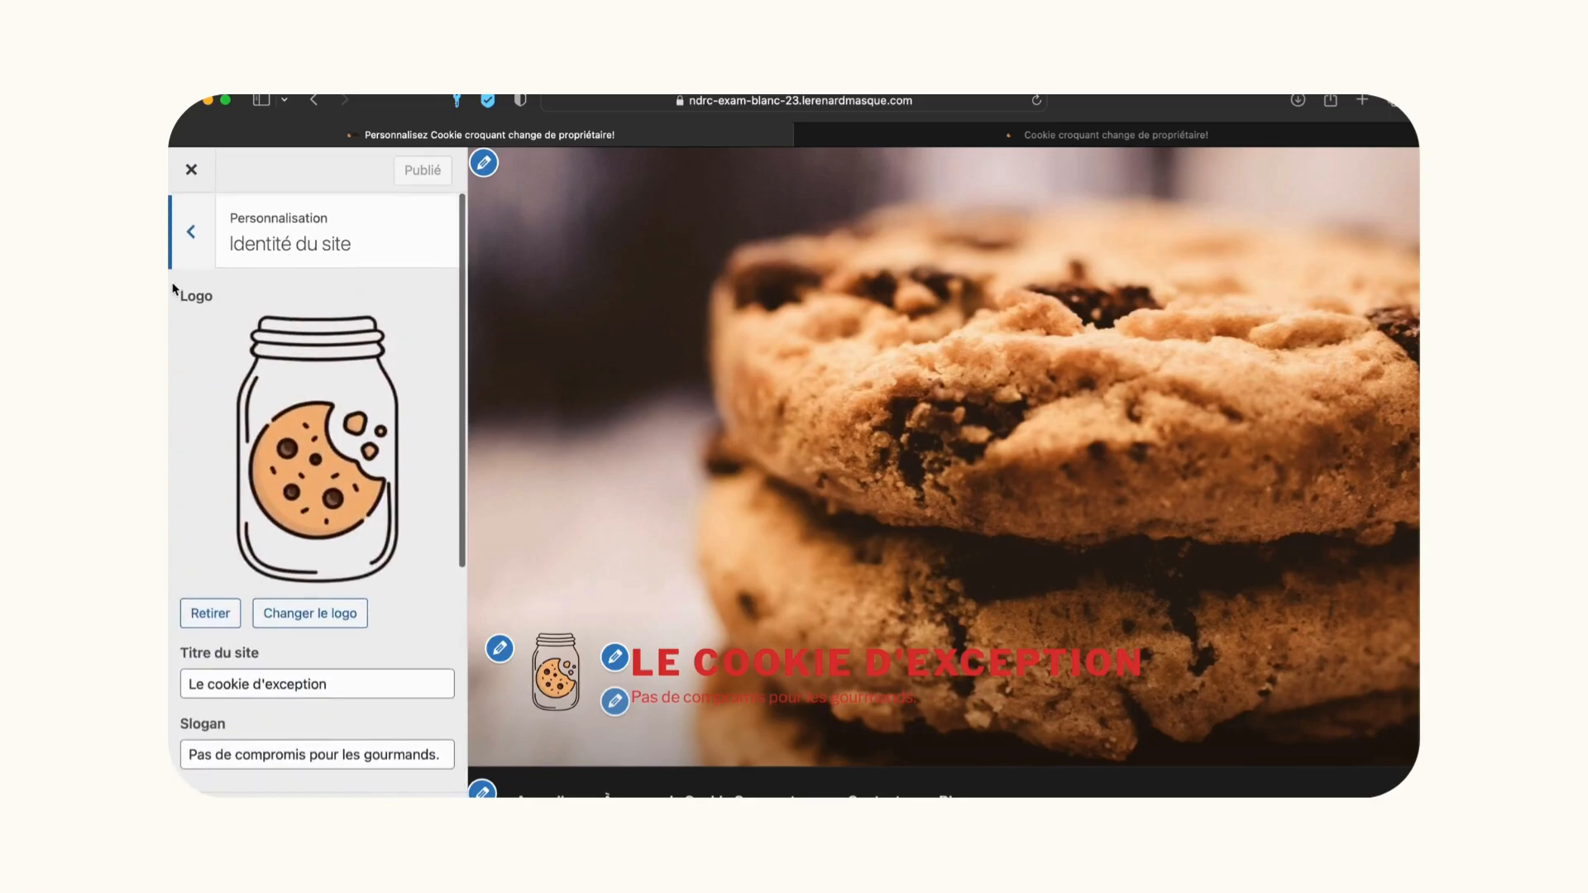
left_click(189, 240)
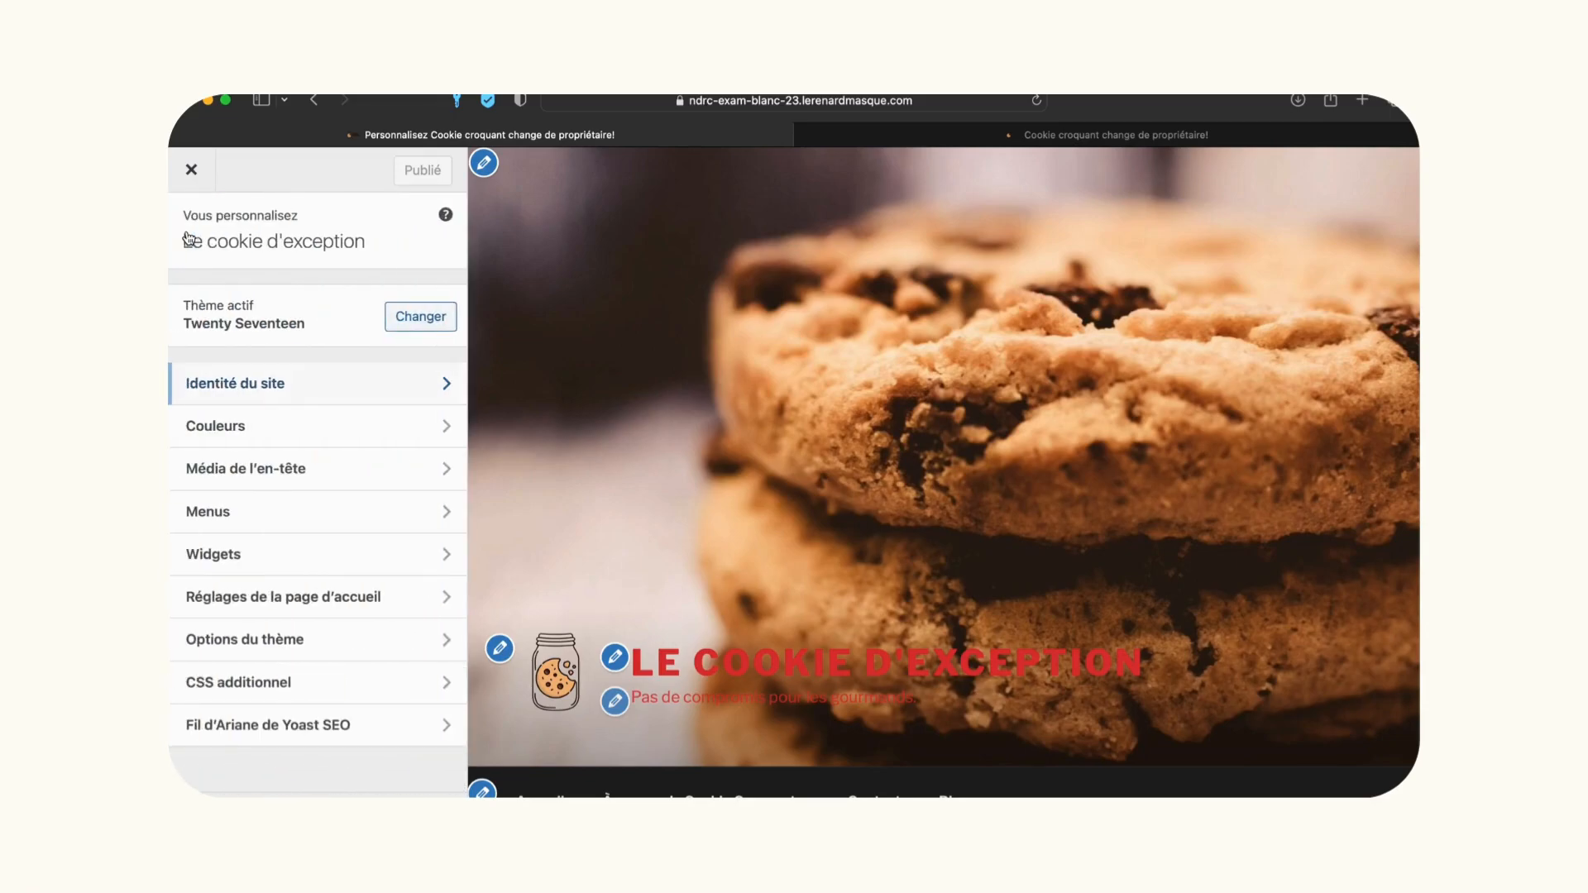
Switch the colour scheme to Clair, set the header text colour to white (#ffffff) and publish the changes.
left_click(249, 423)
left_click(213, 325)
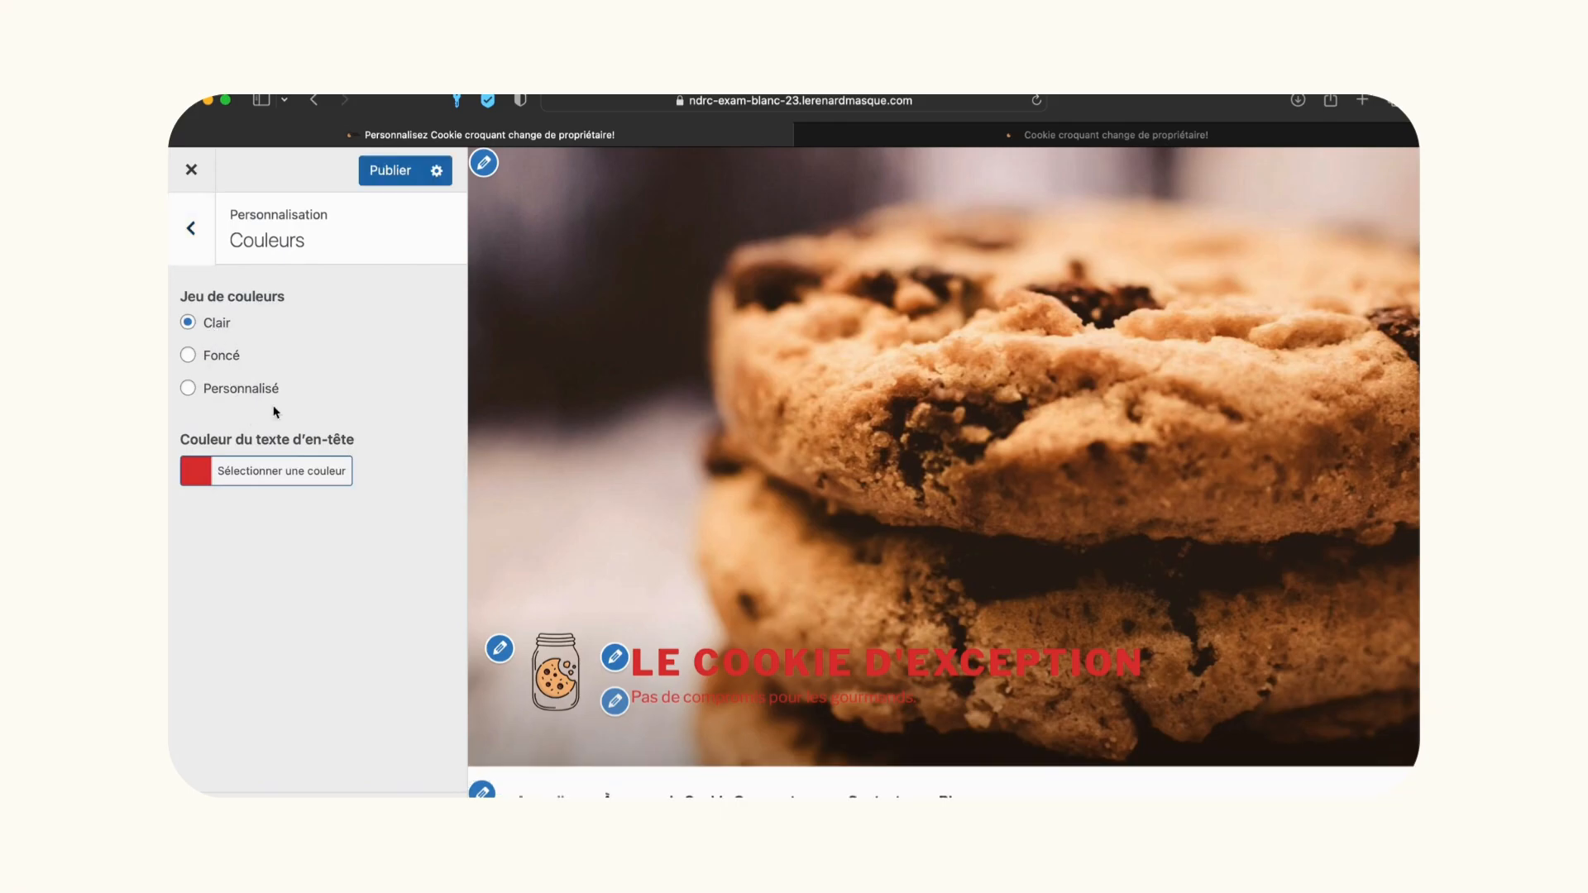
left_click(290, 480)
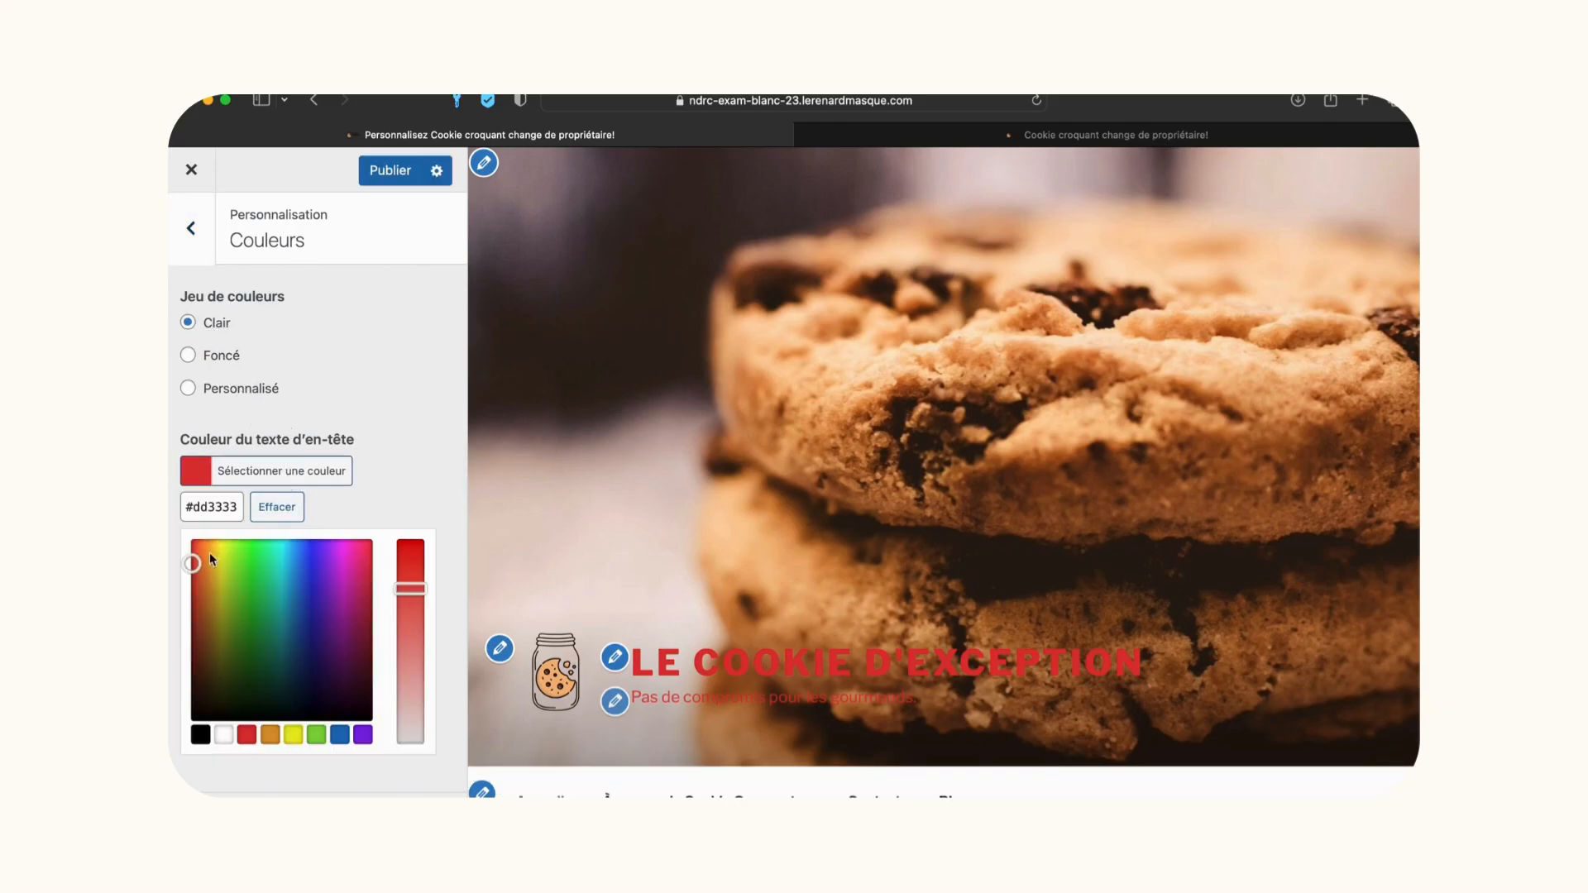
left_click(224, 735)
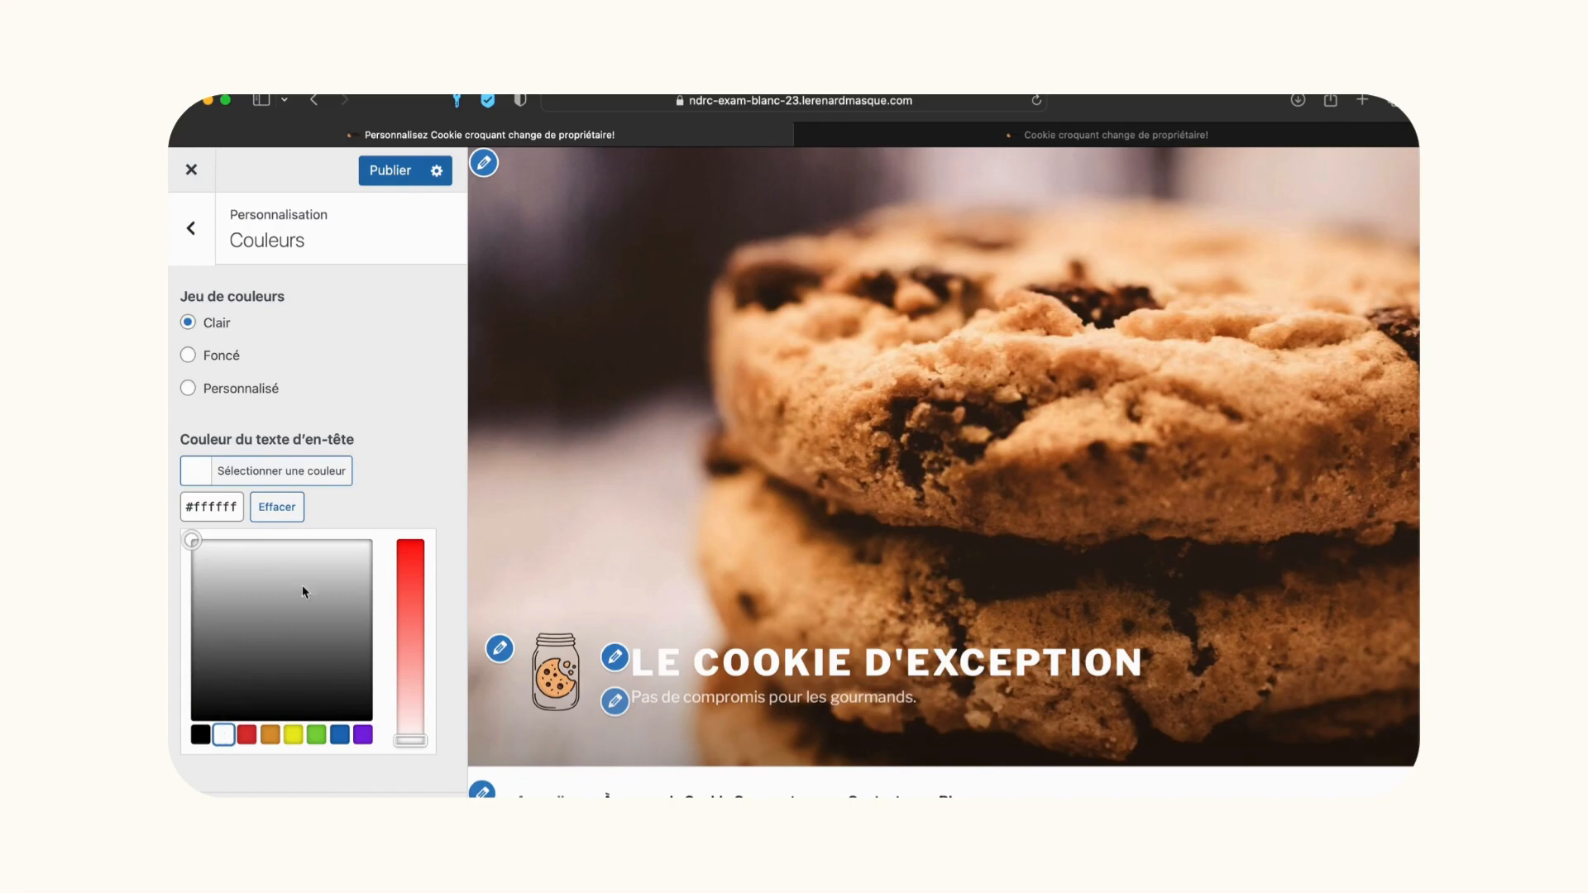
left_click(400, 184)
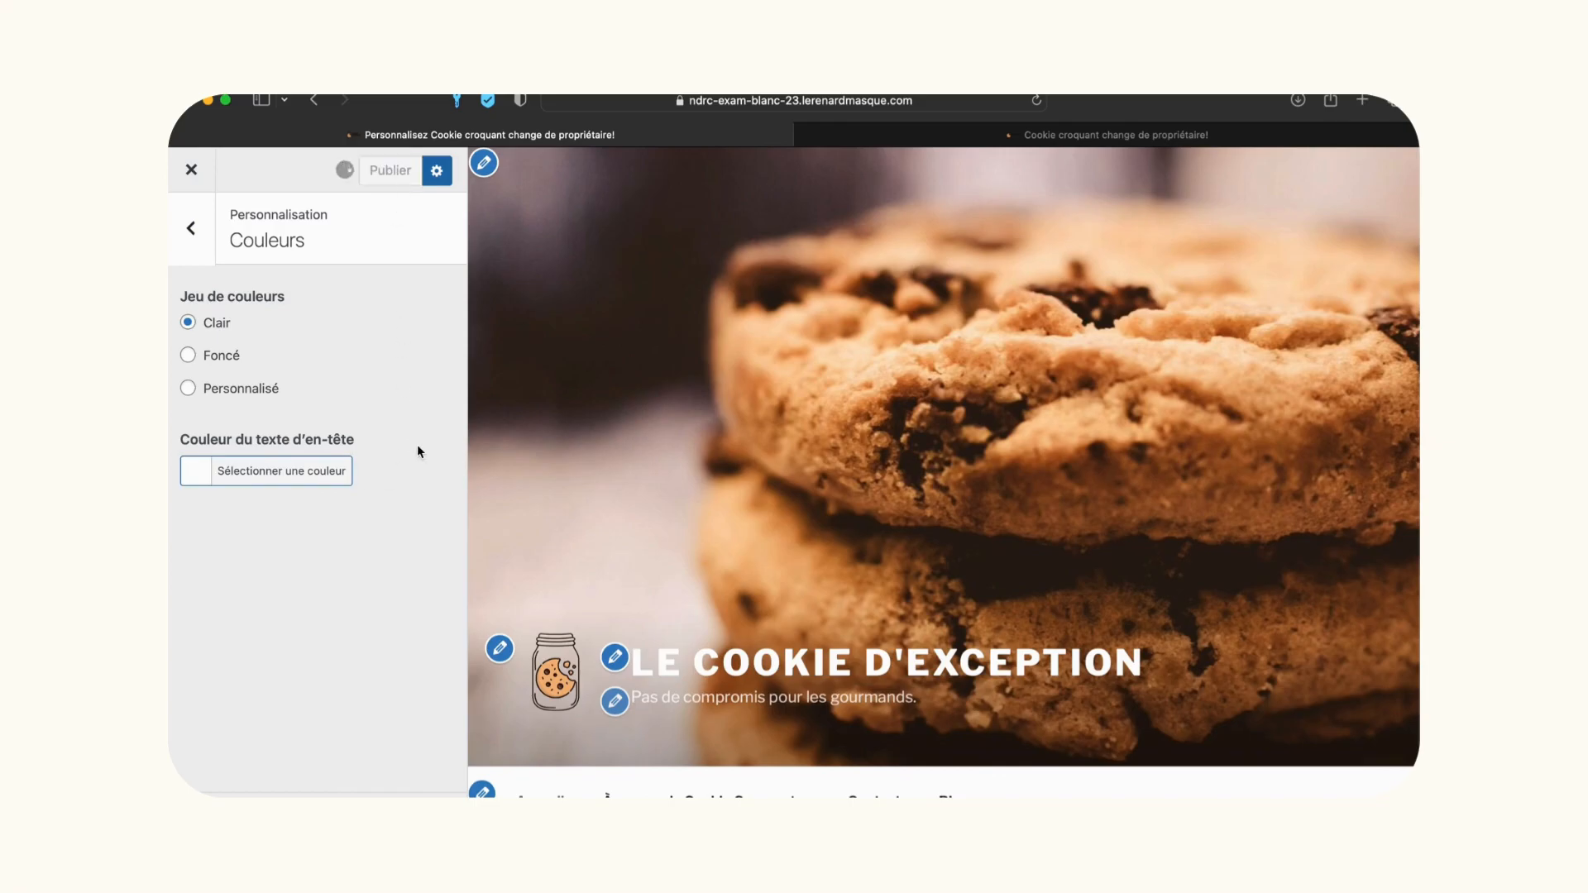
scroll(623, 546, "down", 10)
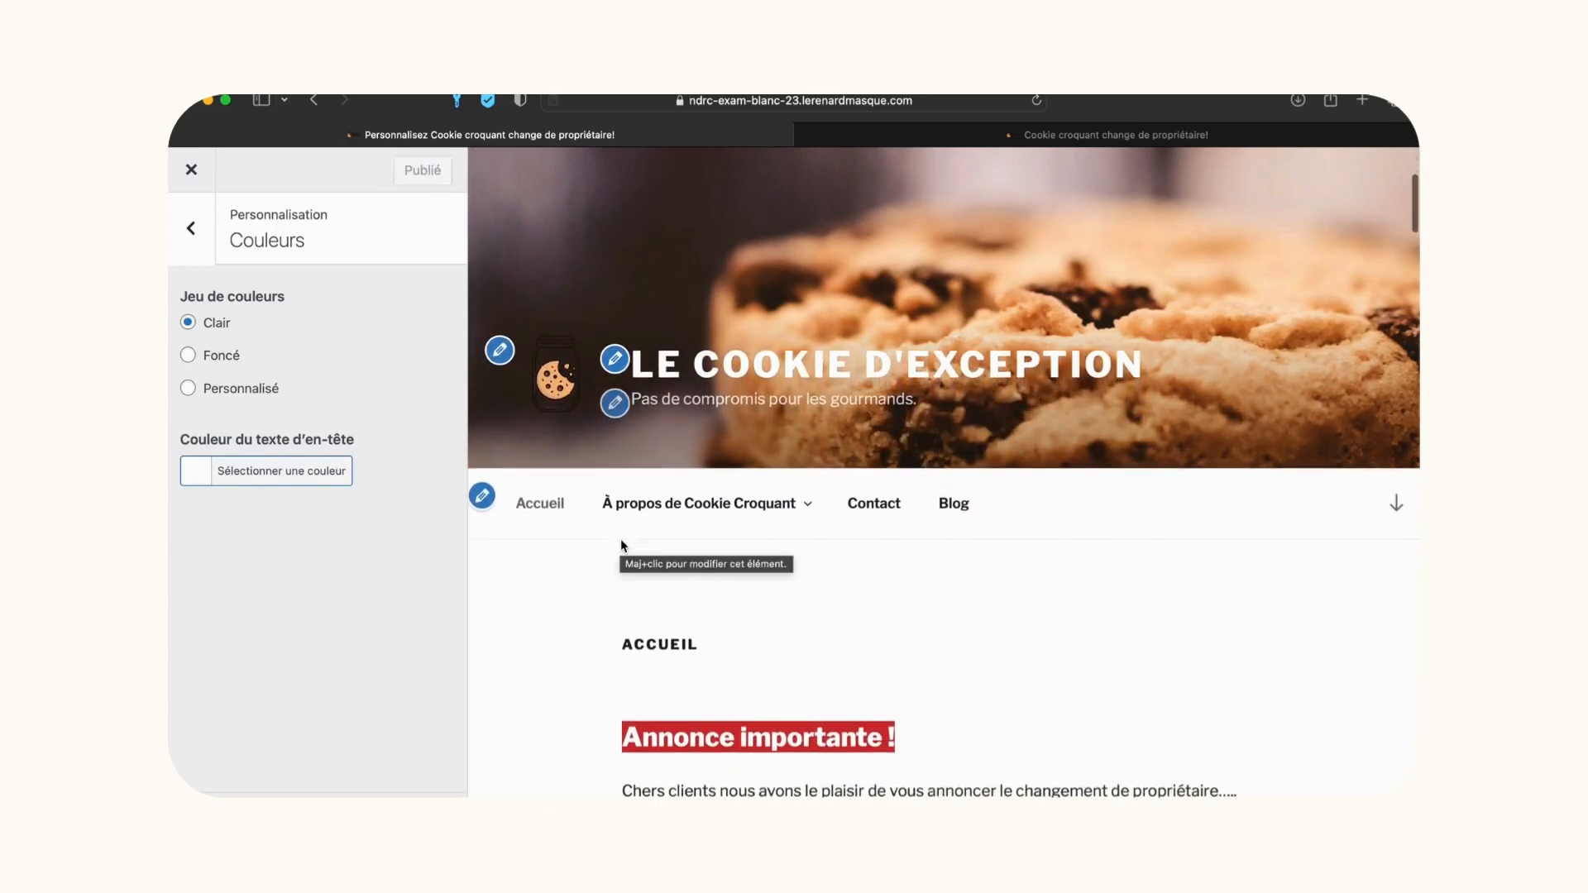
left_click(197, 250)
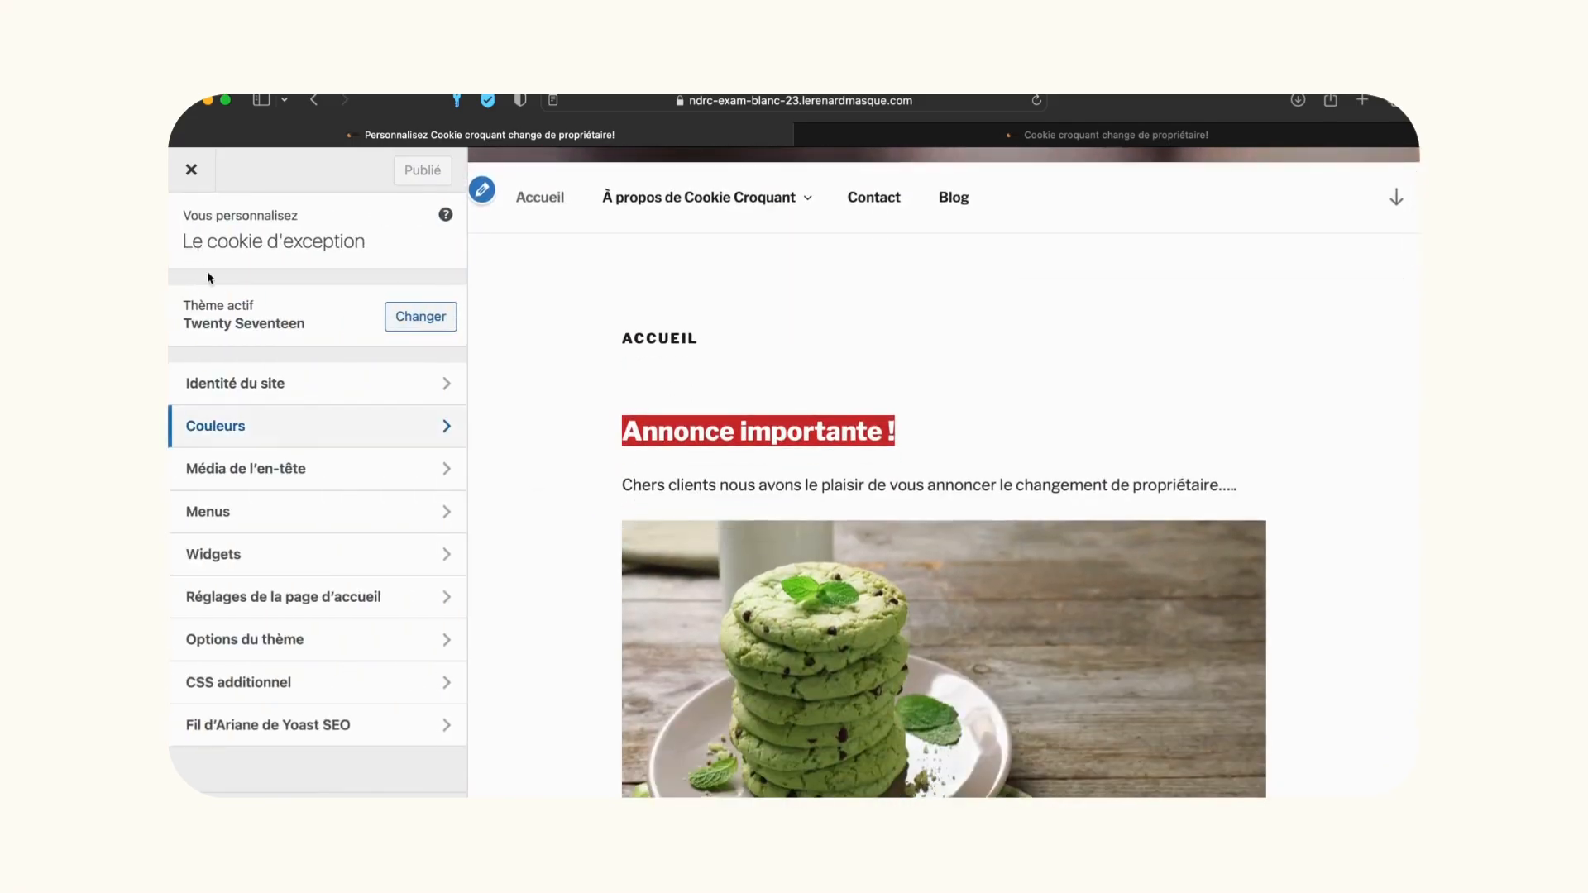
Review the static home page settings and the header media options down to the suggested images.
left_click(276, 597)
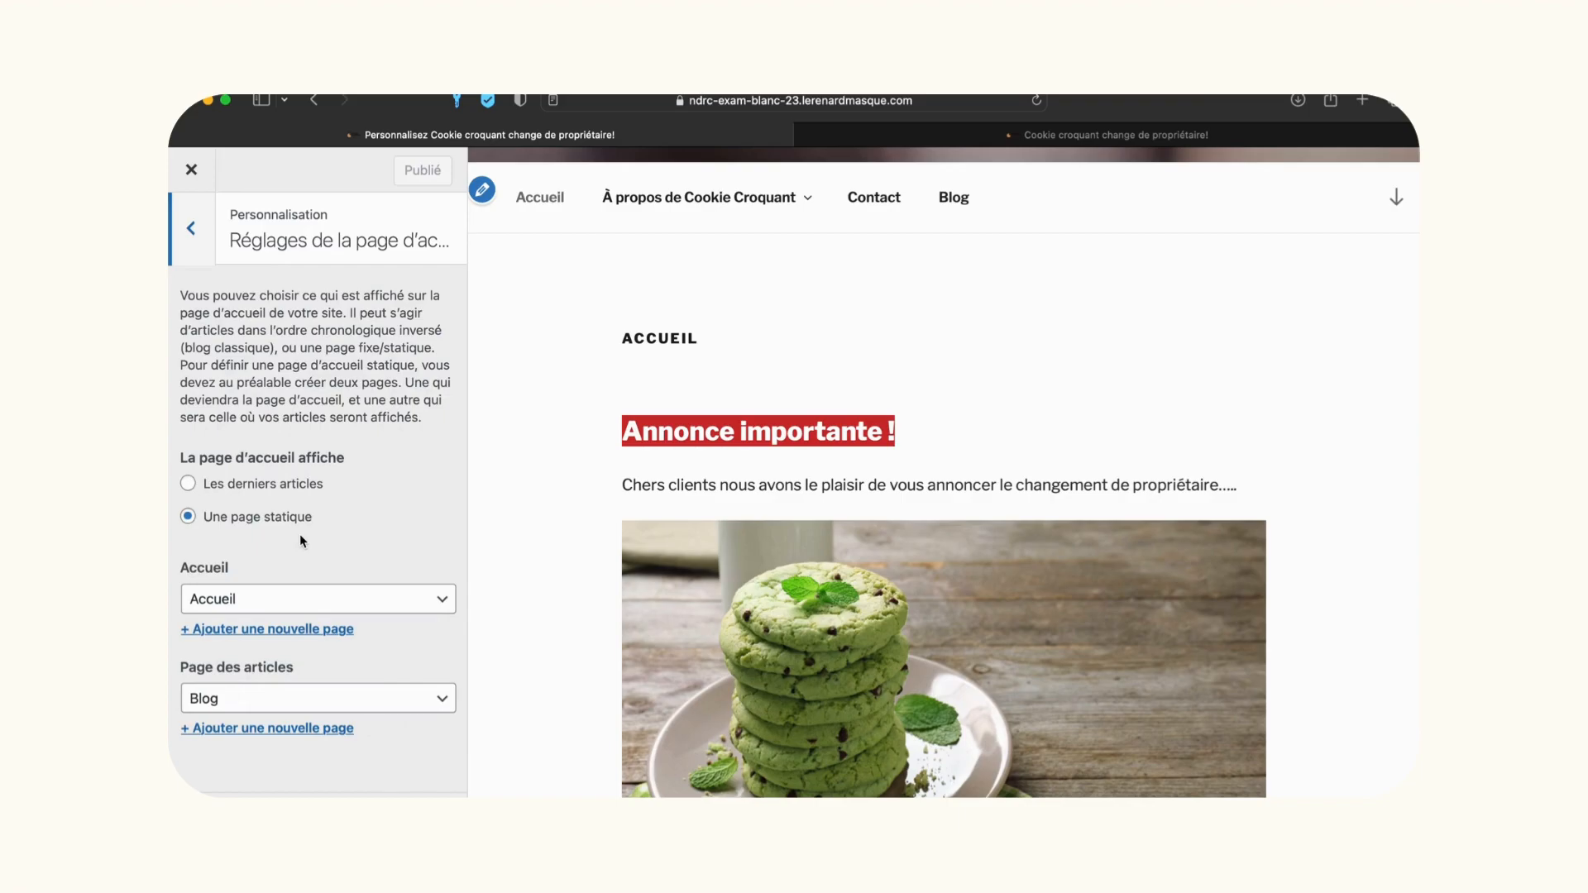
left_click(195, 232)
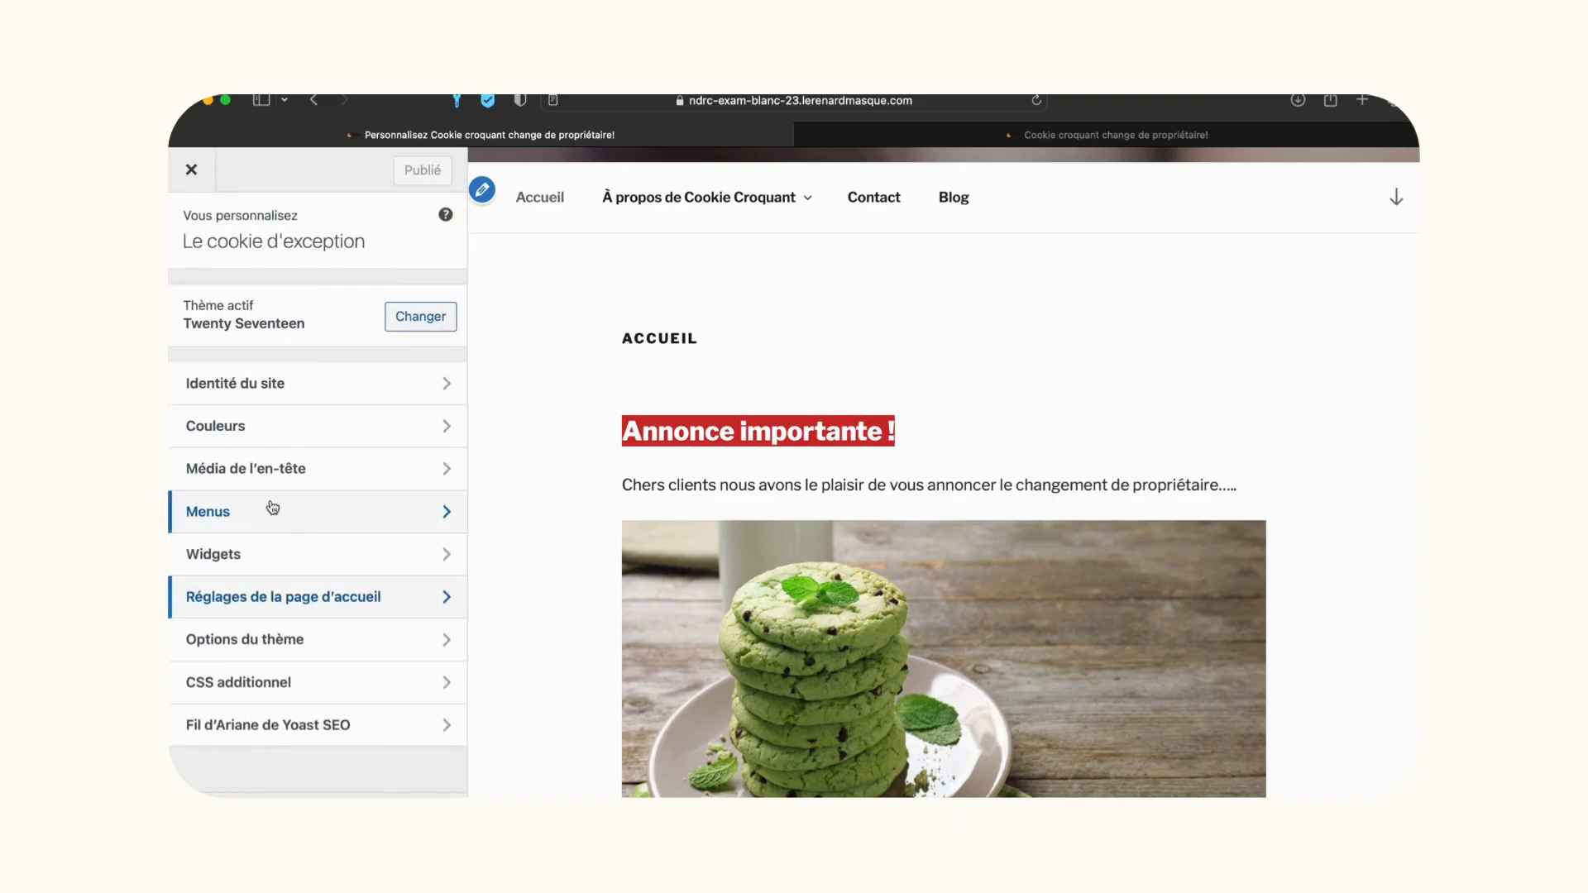
left_click(297, 470)
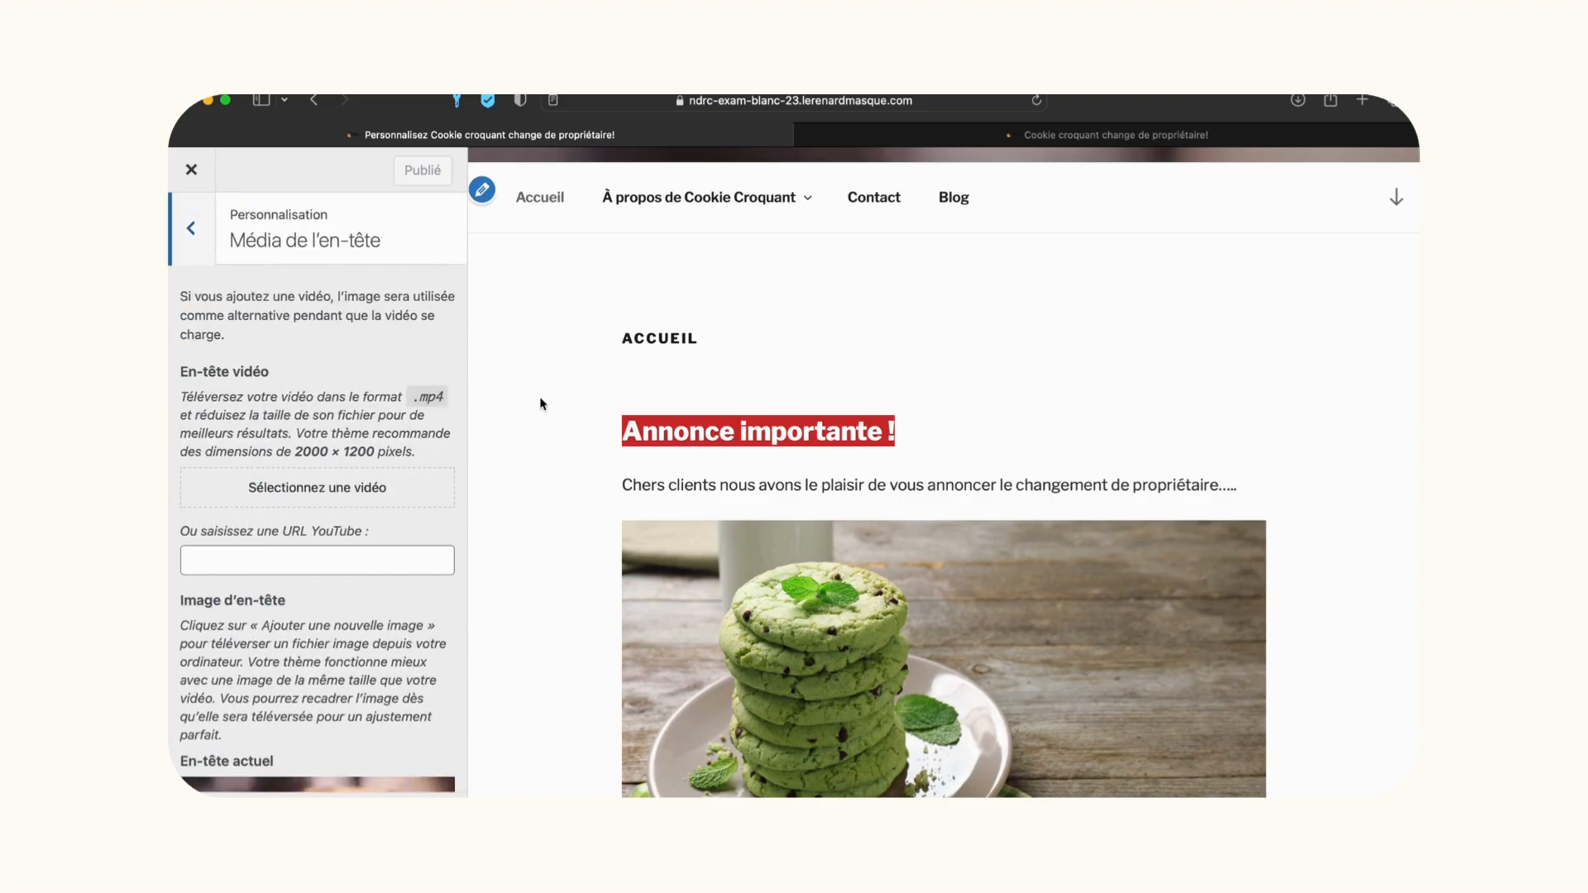
scroll(328, 568, "down", 6)
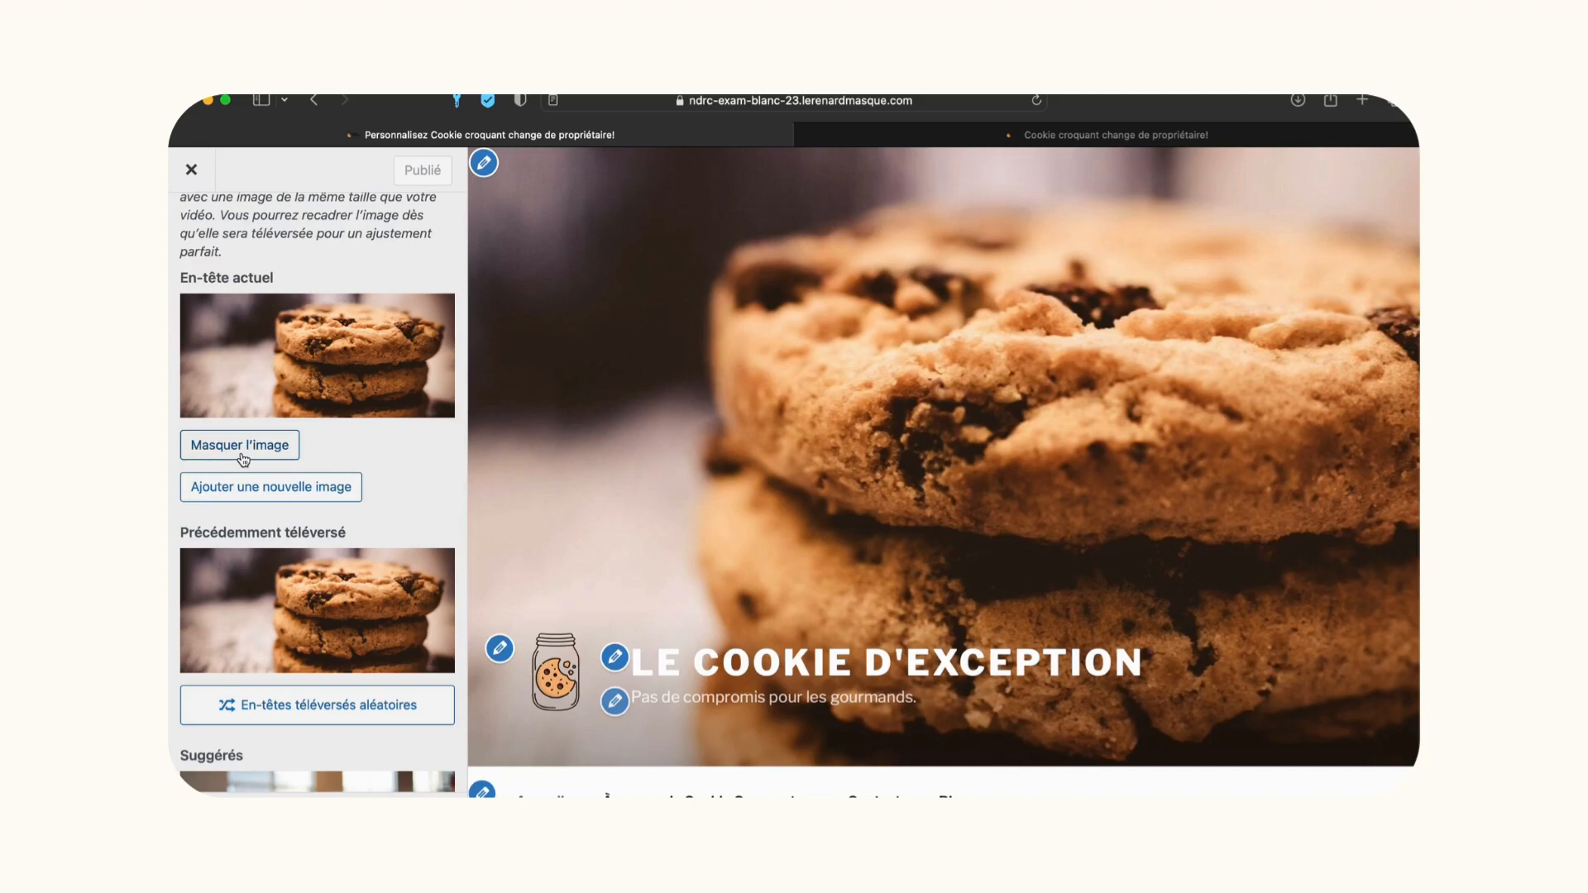
scroll(261, 521, "down", 4)
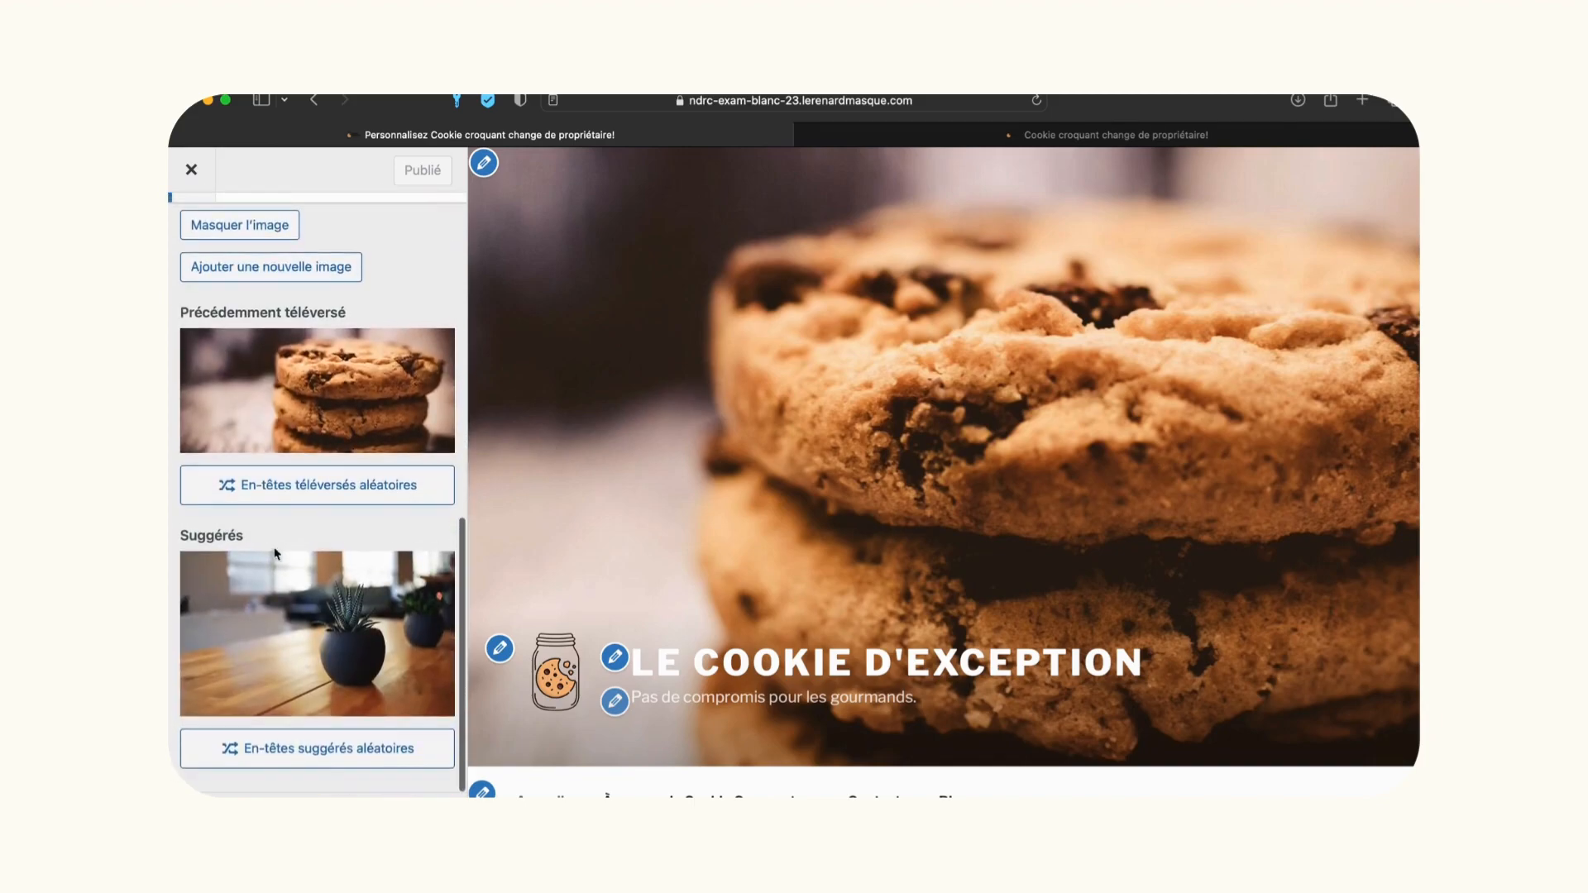
scroll(257, 579, "up", 6)
left_click(231, 588)
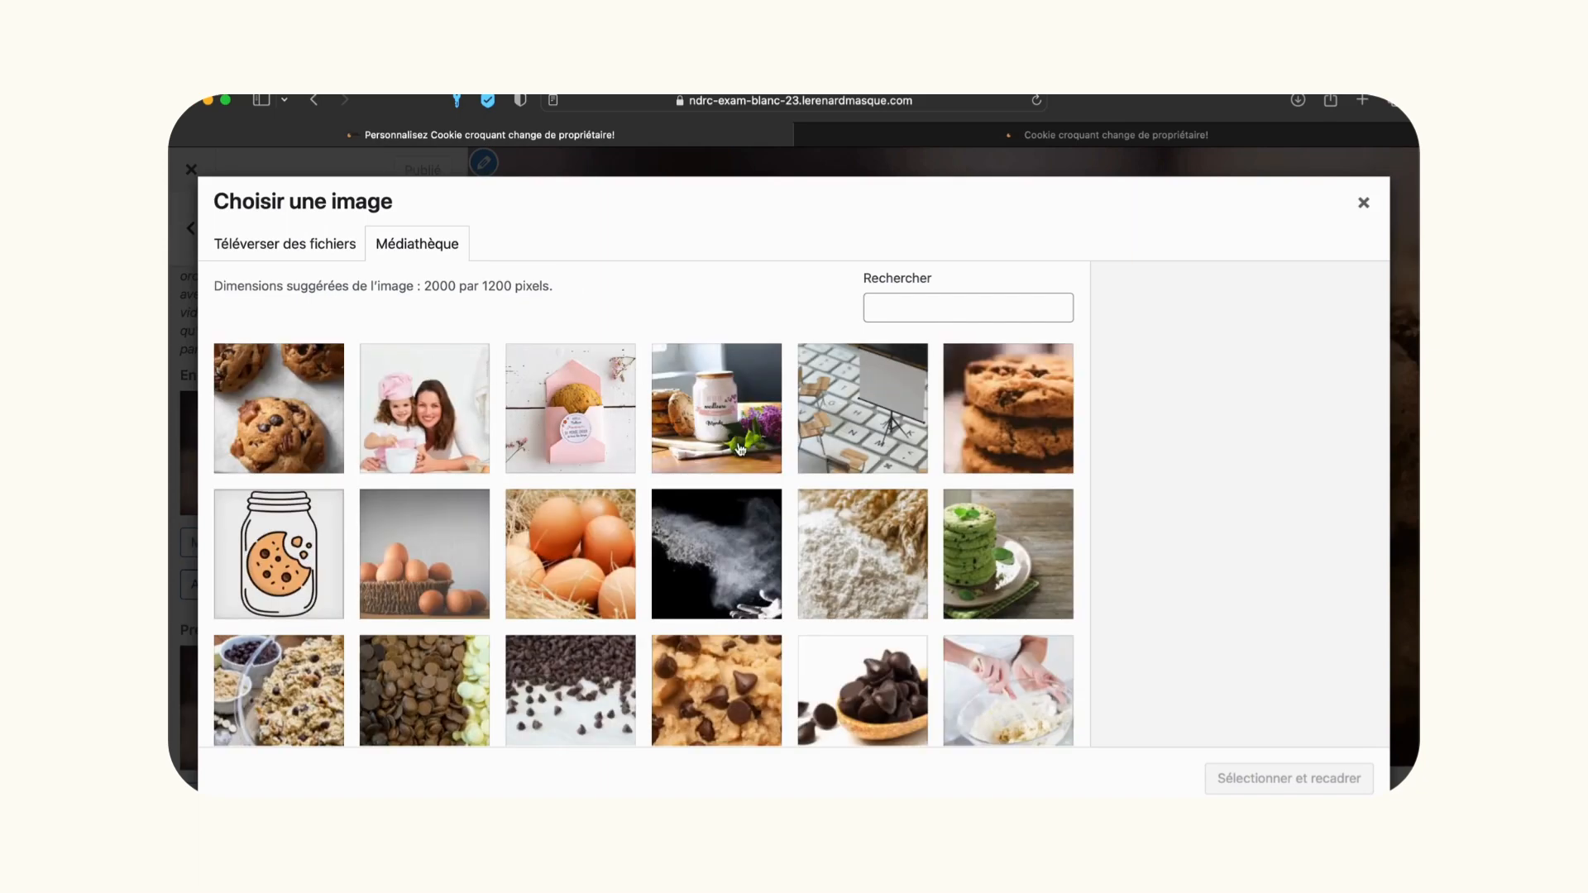
scroll(570, 584, "down", 5)
left_click(563, 603)
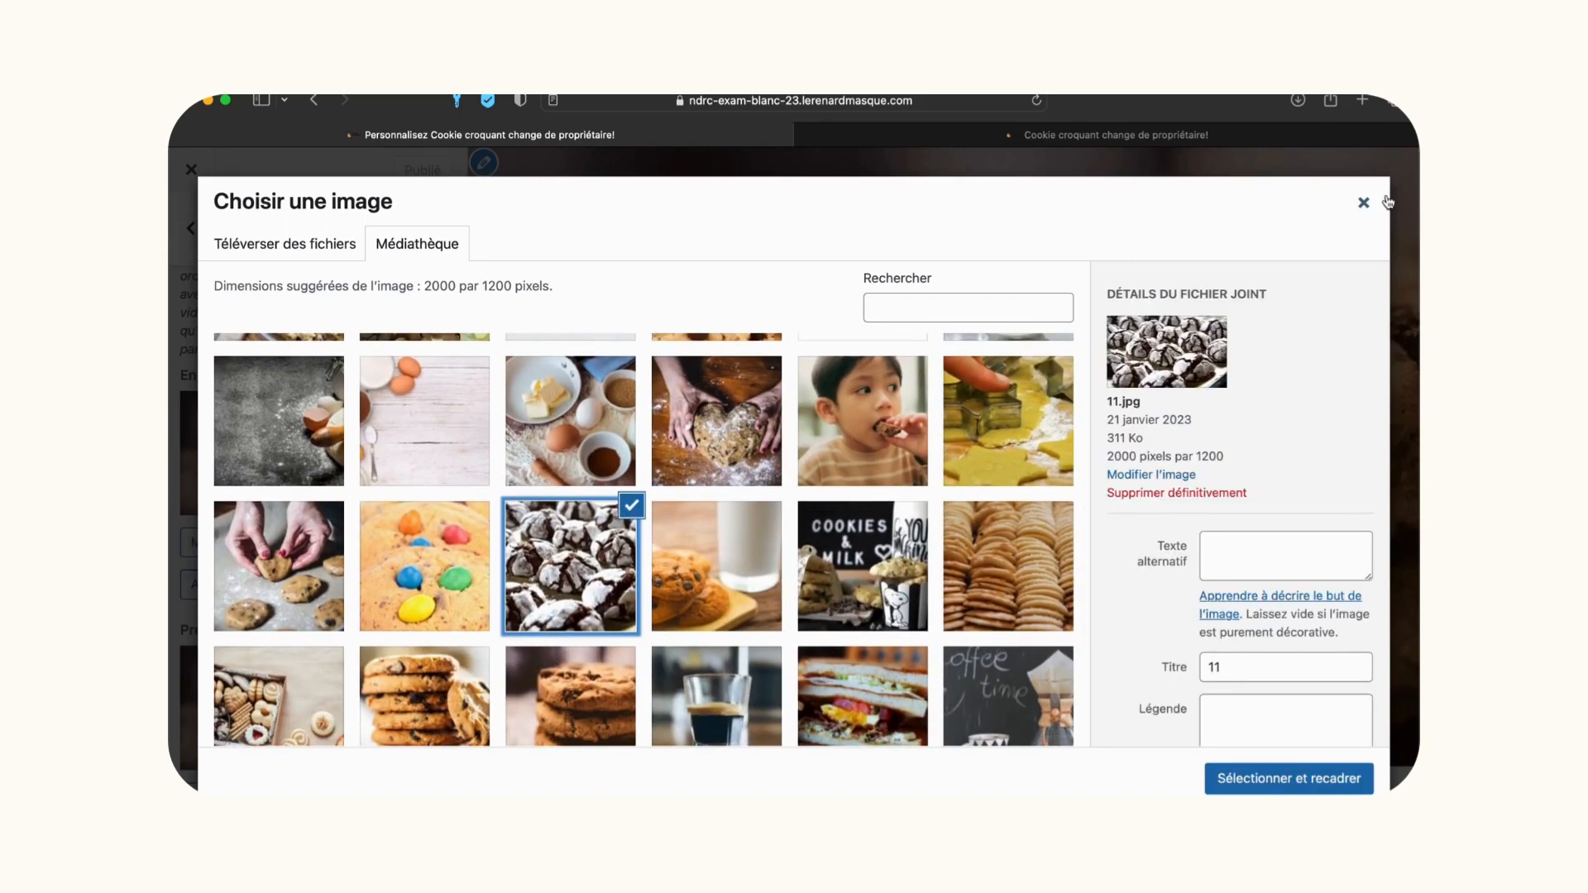
left_click(1363, 203)
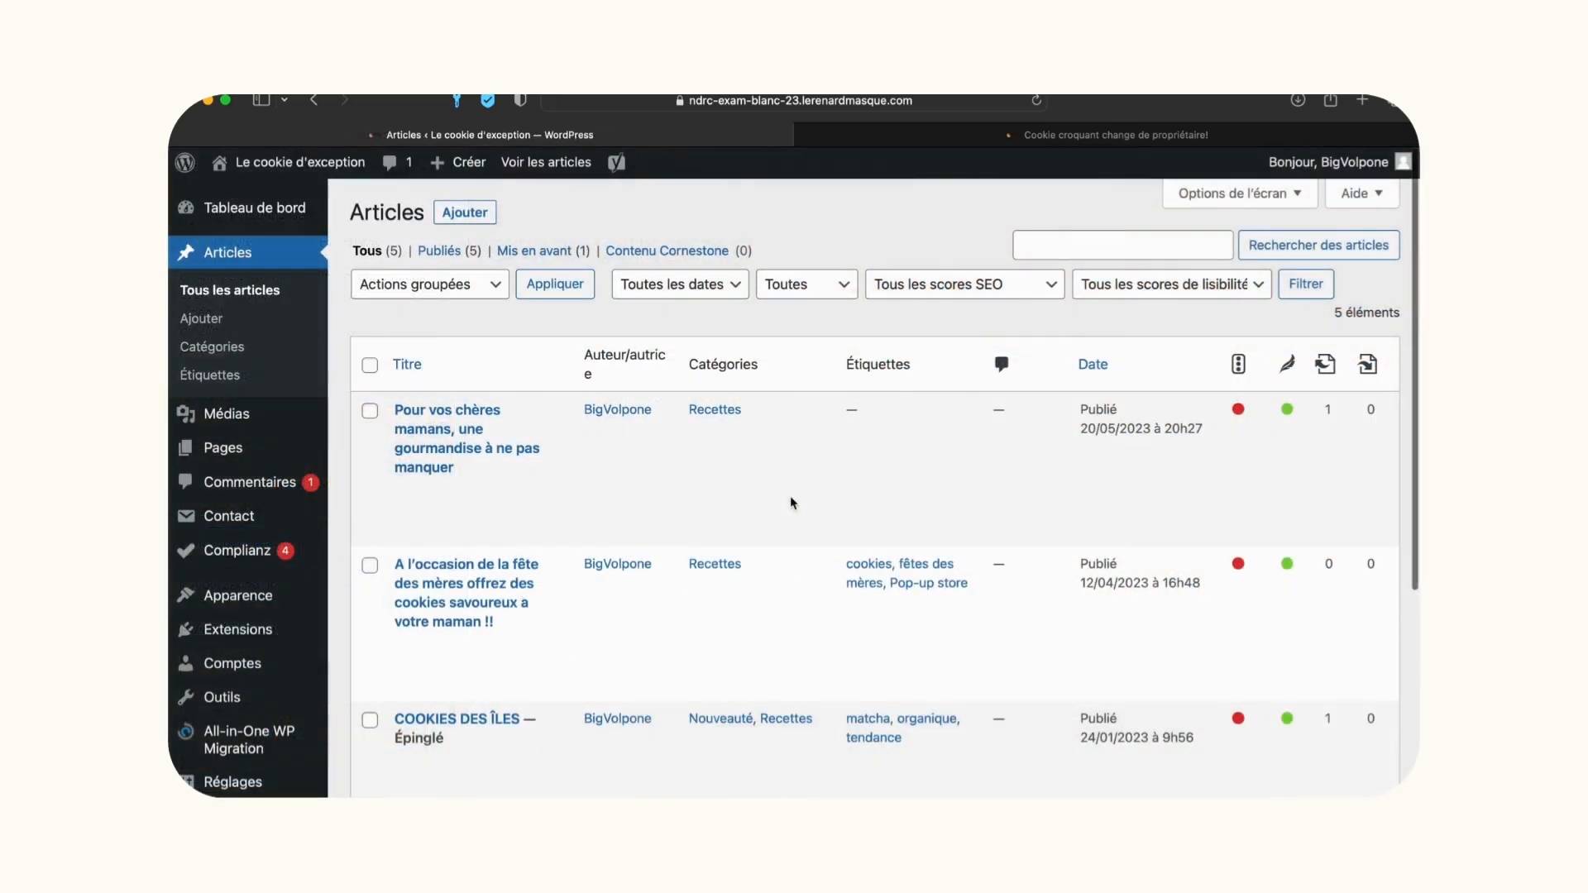
Open the article "Pour vos chères mamans, une gourmandise à ne pas manquer" and preview it in a new tab down through its images.
left_click(474, 444)
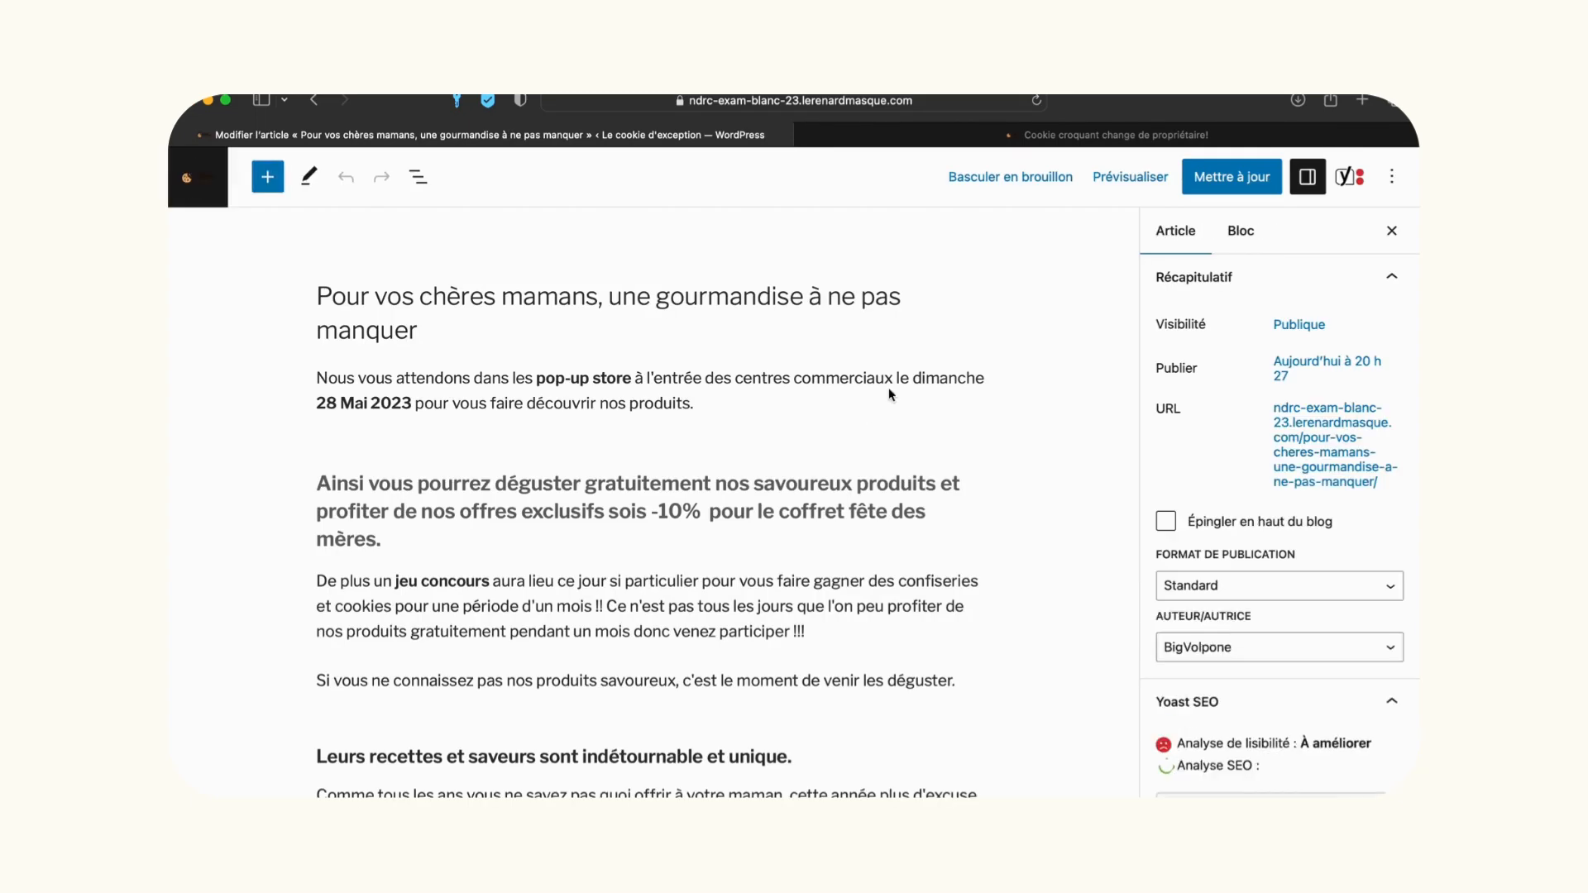
left_click(1153, 180)
left_click(1022, 370)
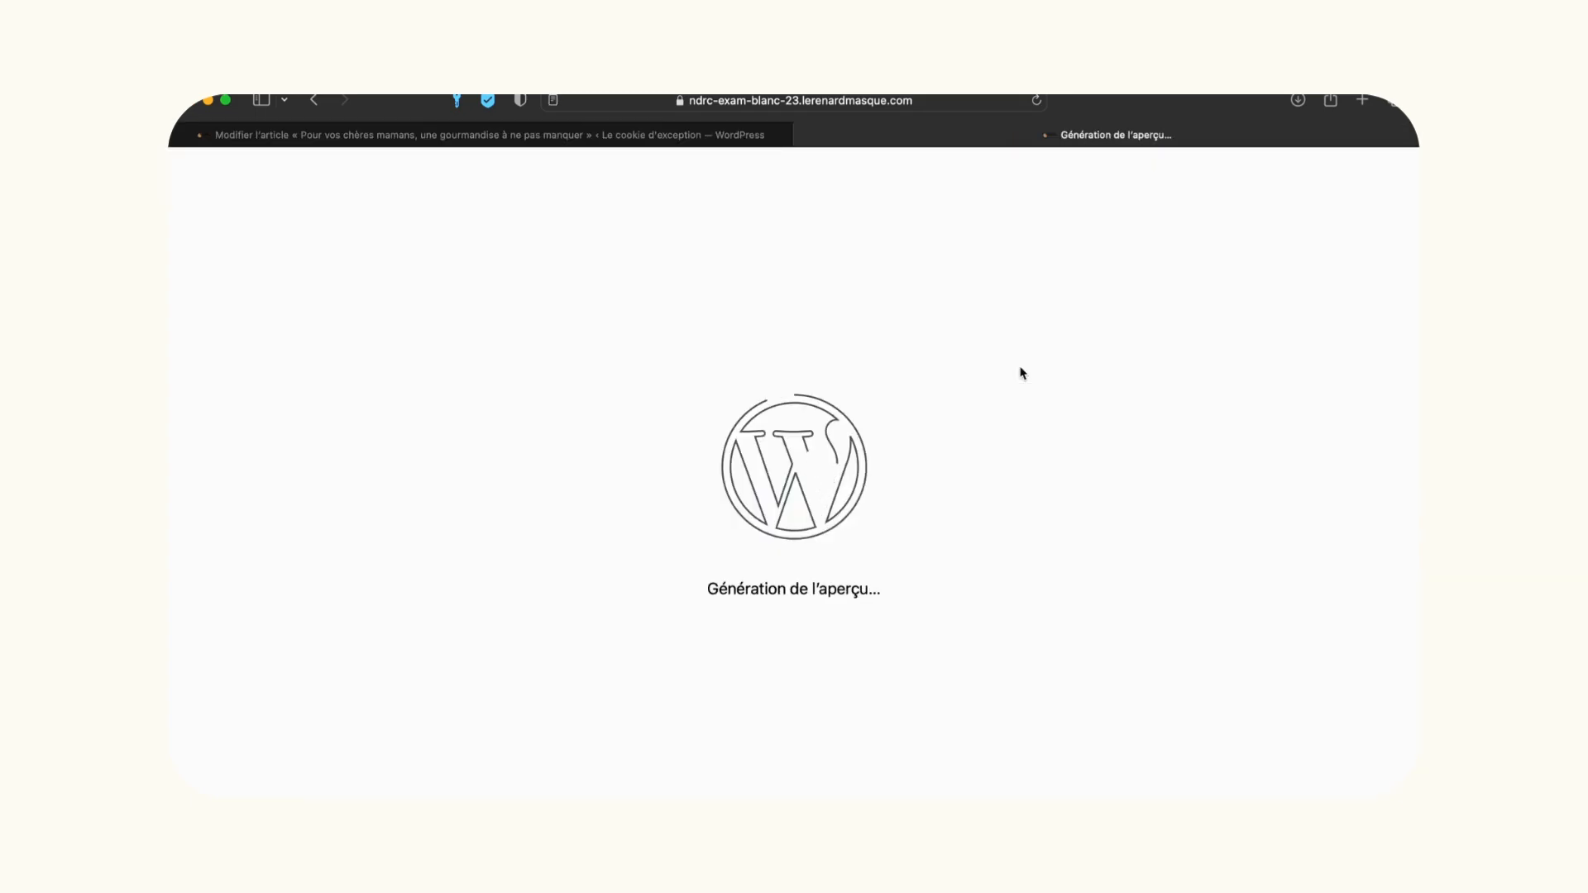
scroll(786, 529, "down", 10)
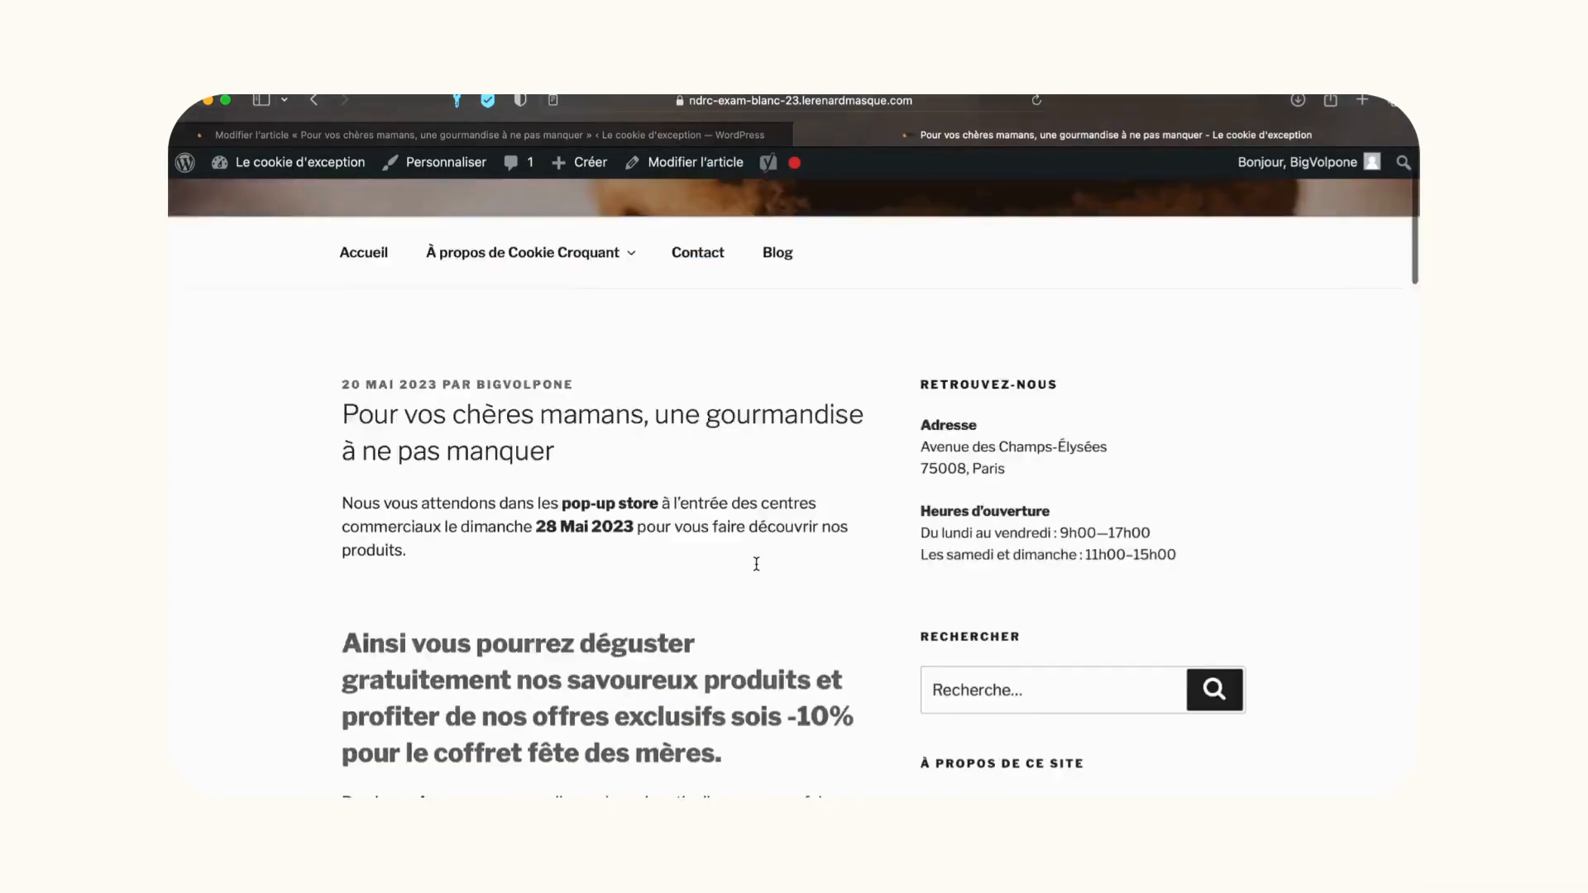
scroll(758, 569, "down", 10)
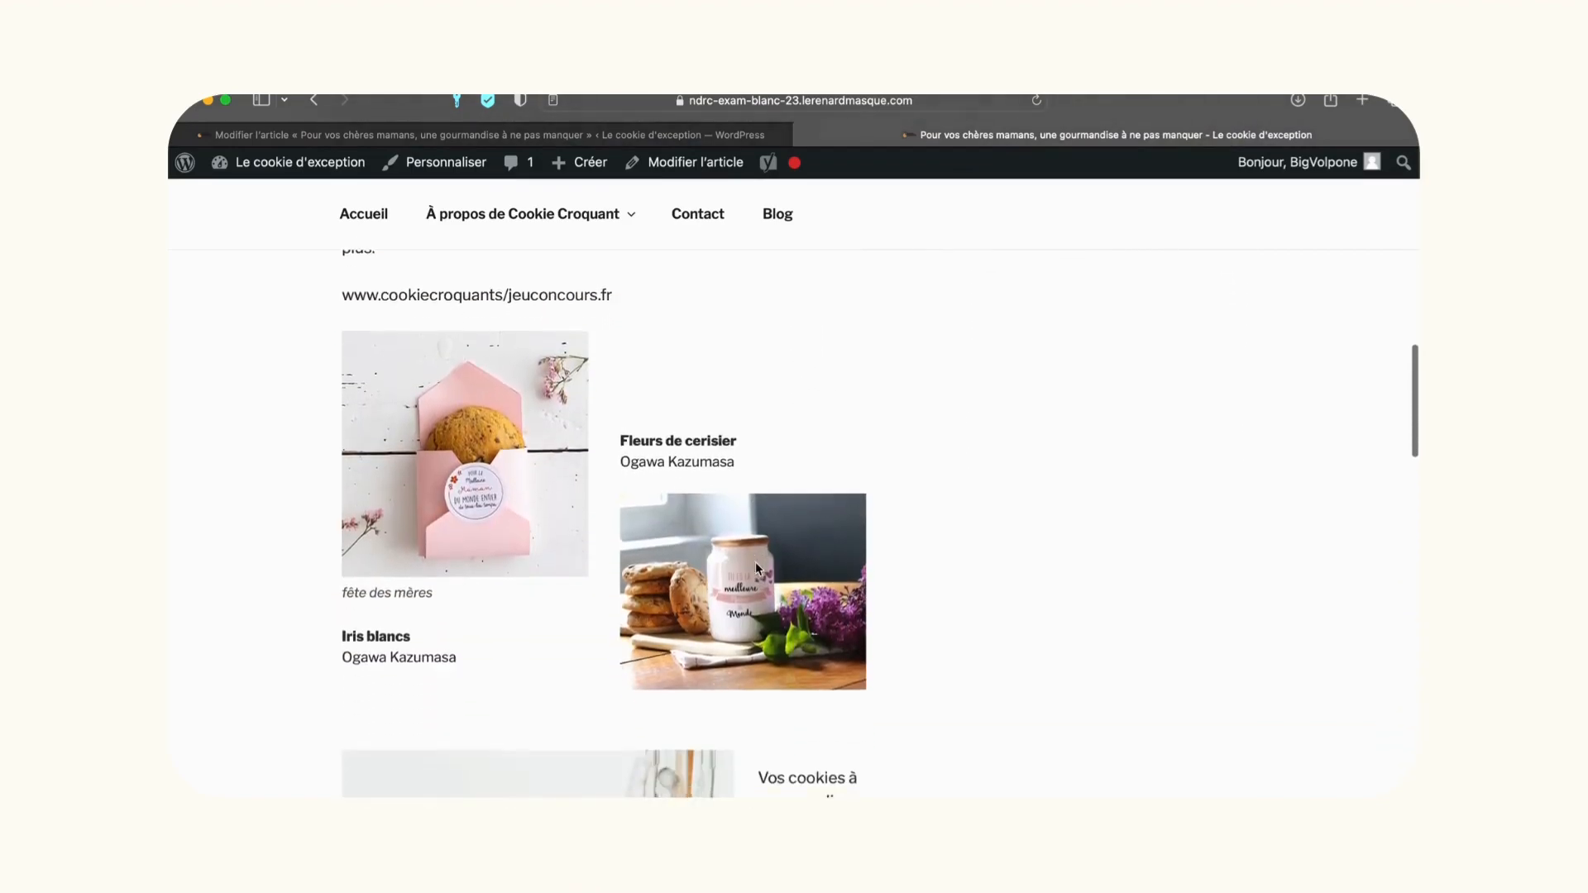
scroll(756, 570, "down", 5)
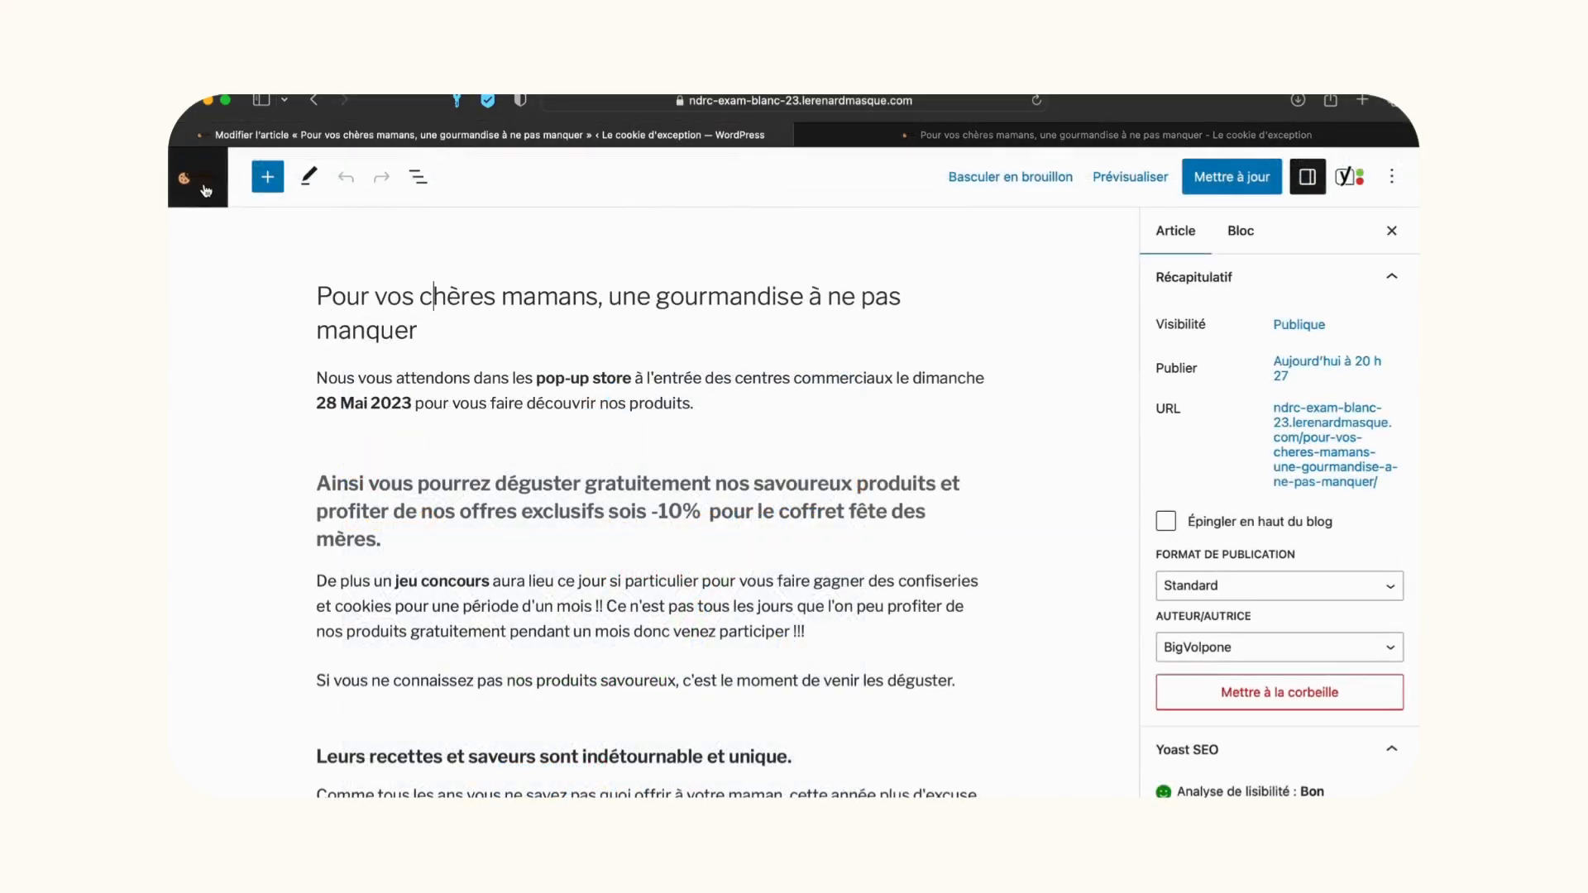
Create the article category "Evenements" with slug "événements" and description "Tous les événements de la marque".
left_click(199, 180)
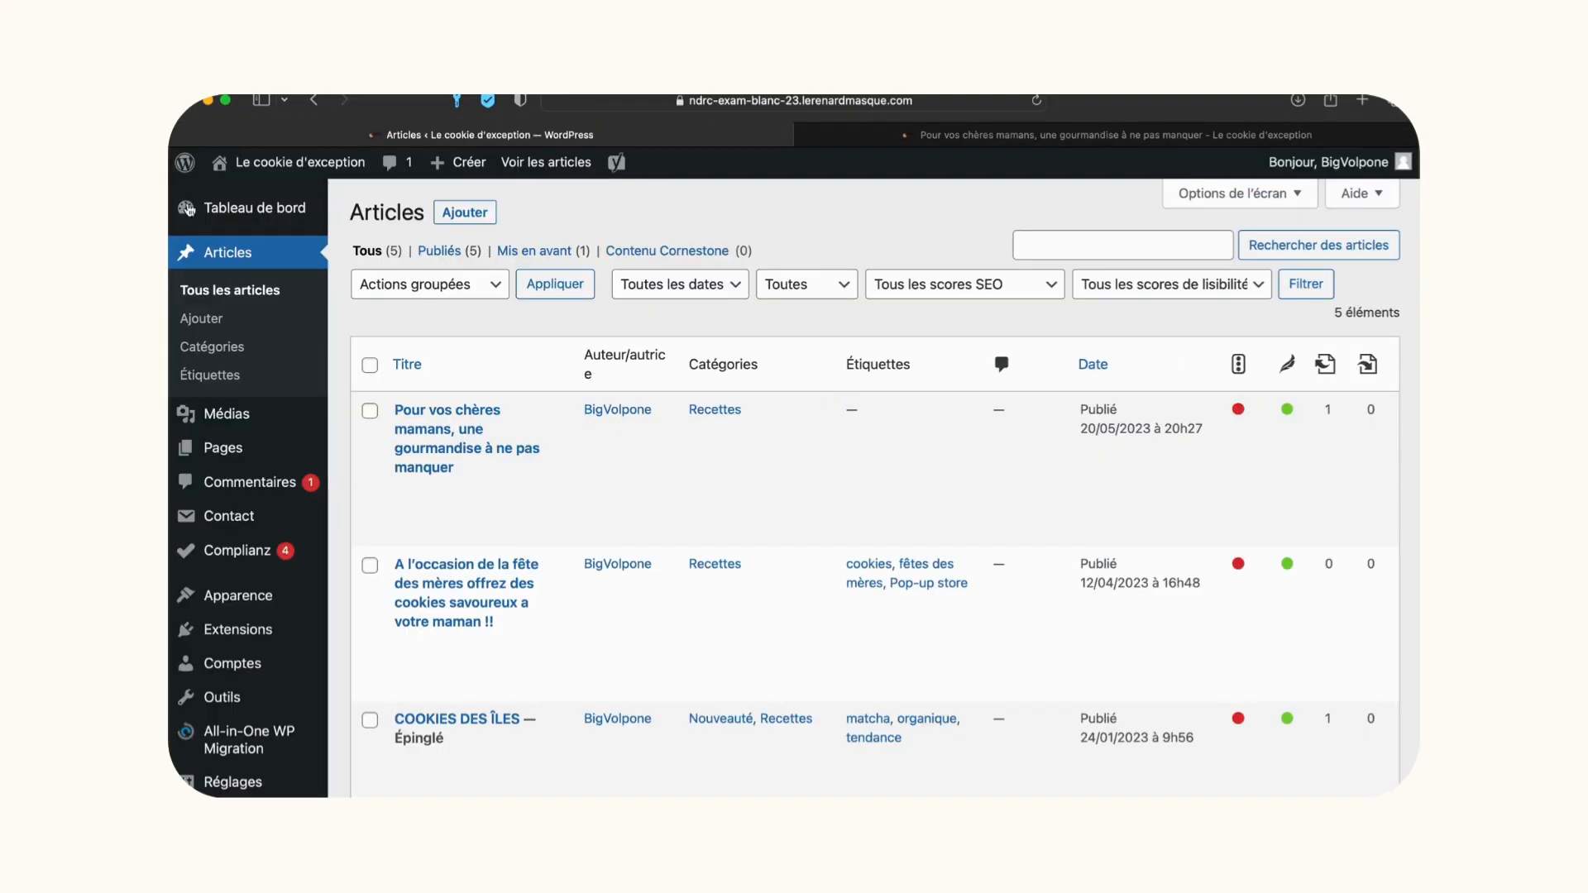
left_click(220, 348)
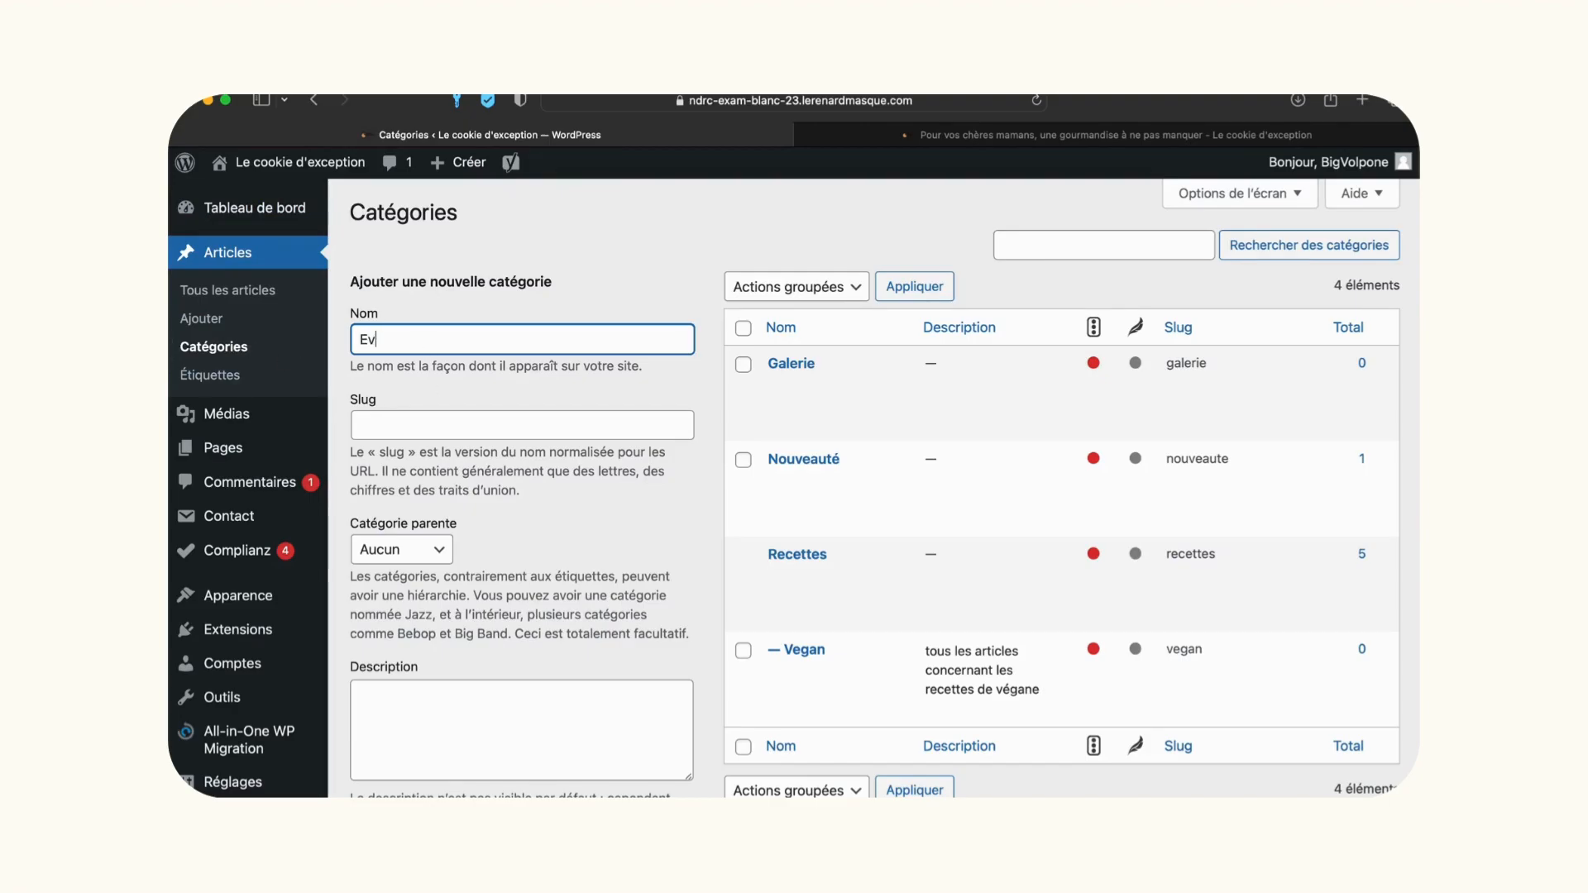
type("Evenements")
left_click(425, 425)
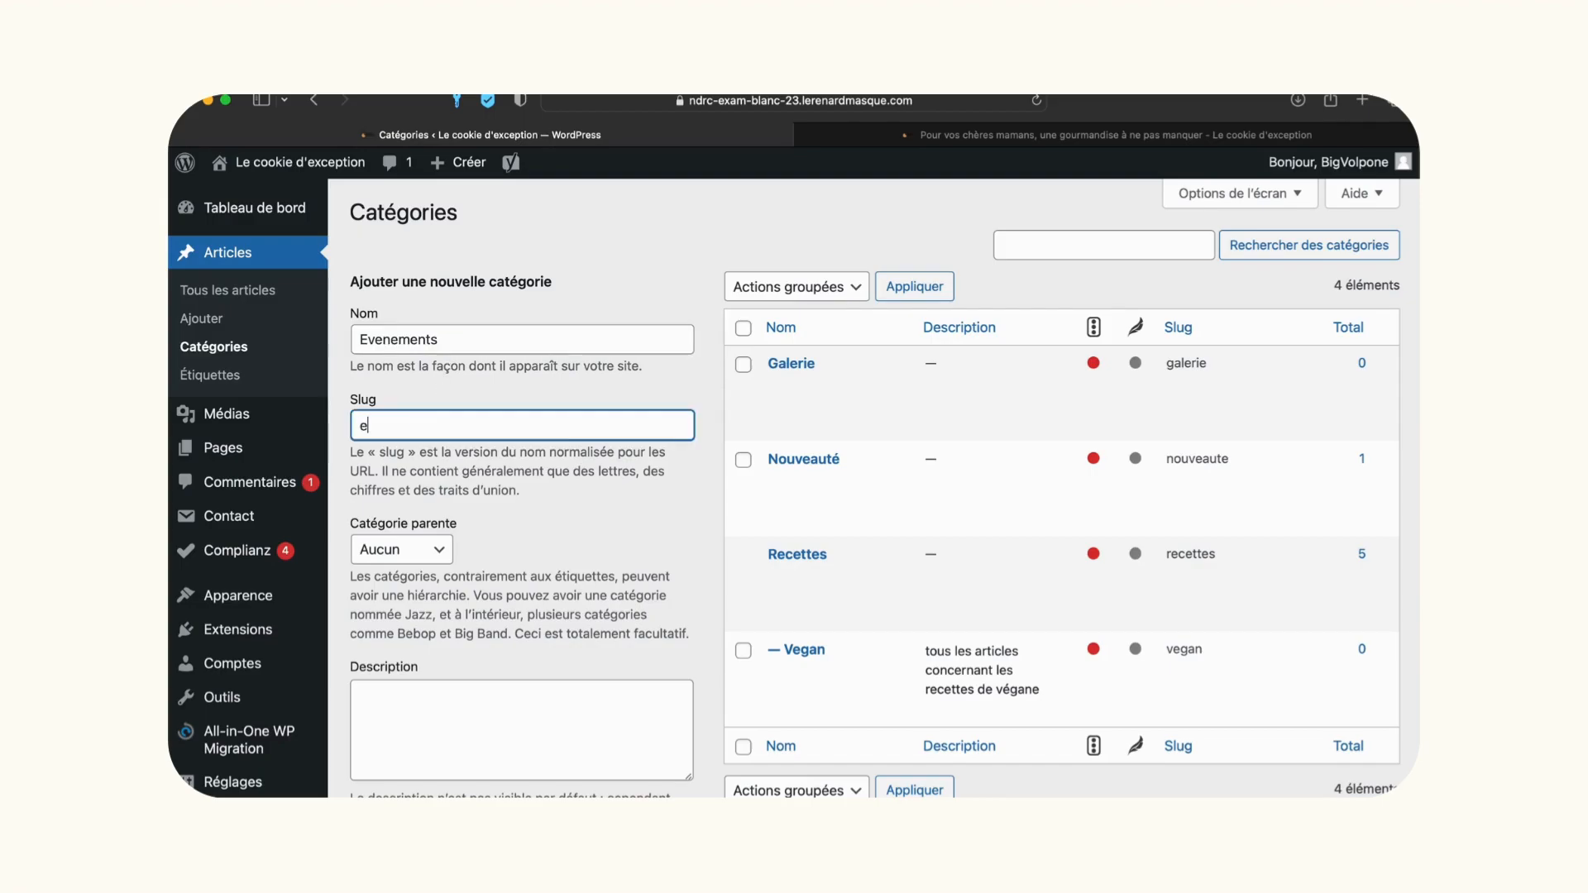
type("evenements")
scroll(437, 556, "down", 3)
left_click(474, 544)
type("Tous les")
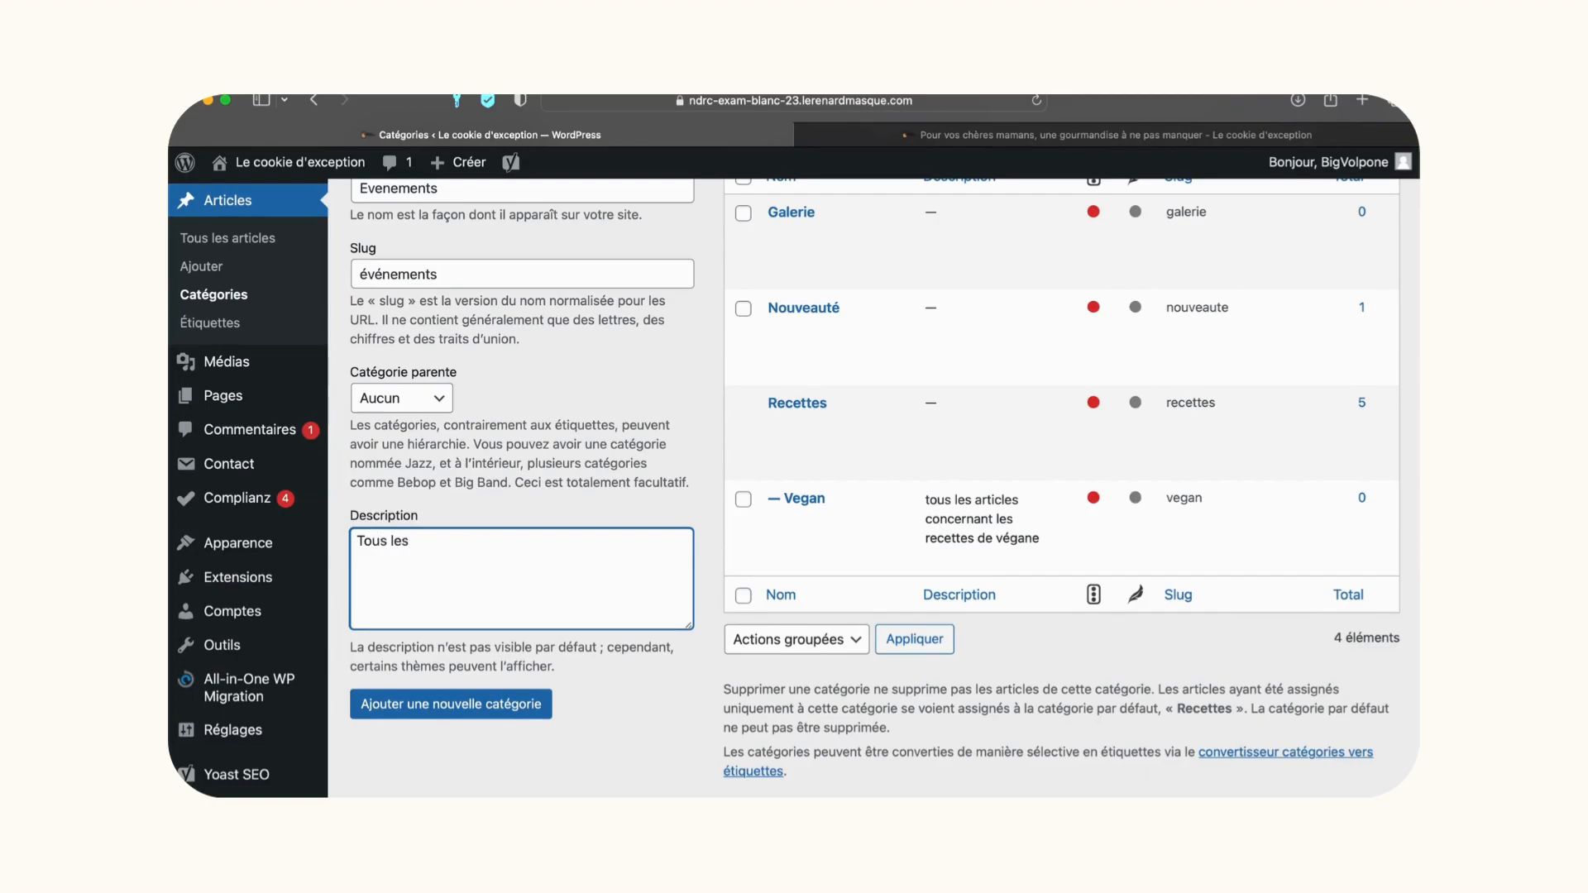
type(" événements de la marque")
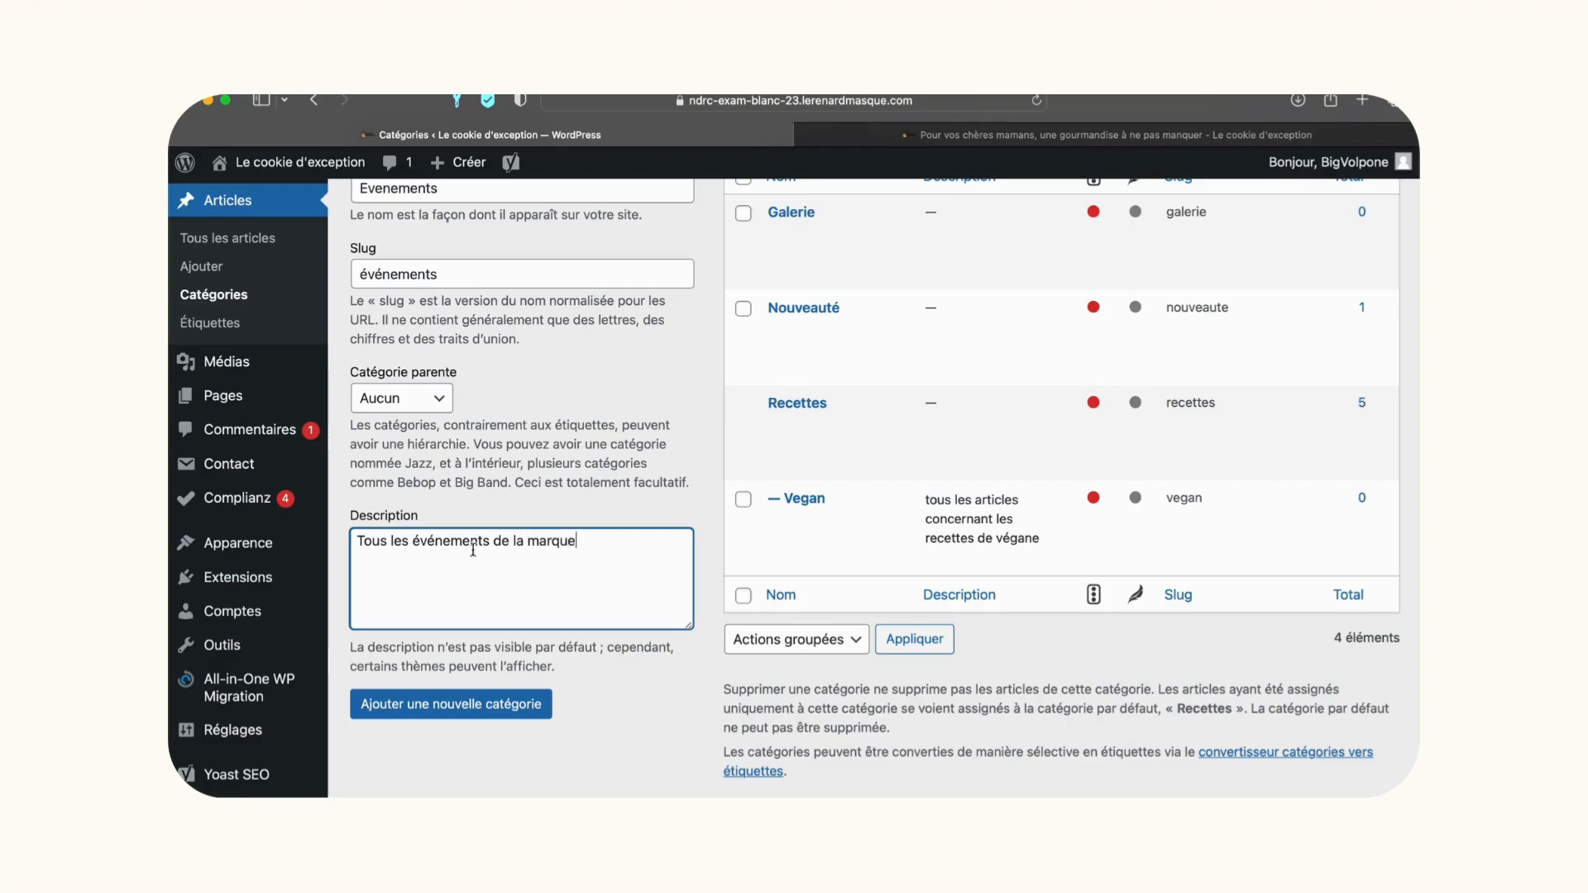
left_click(392, 703)
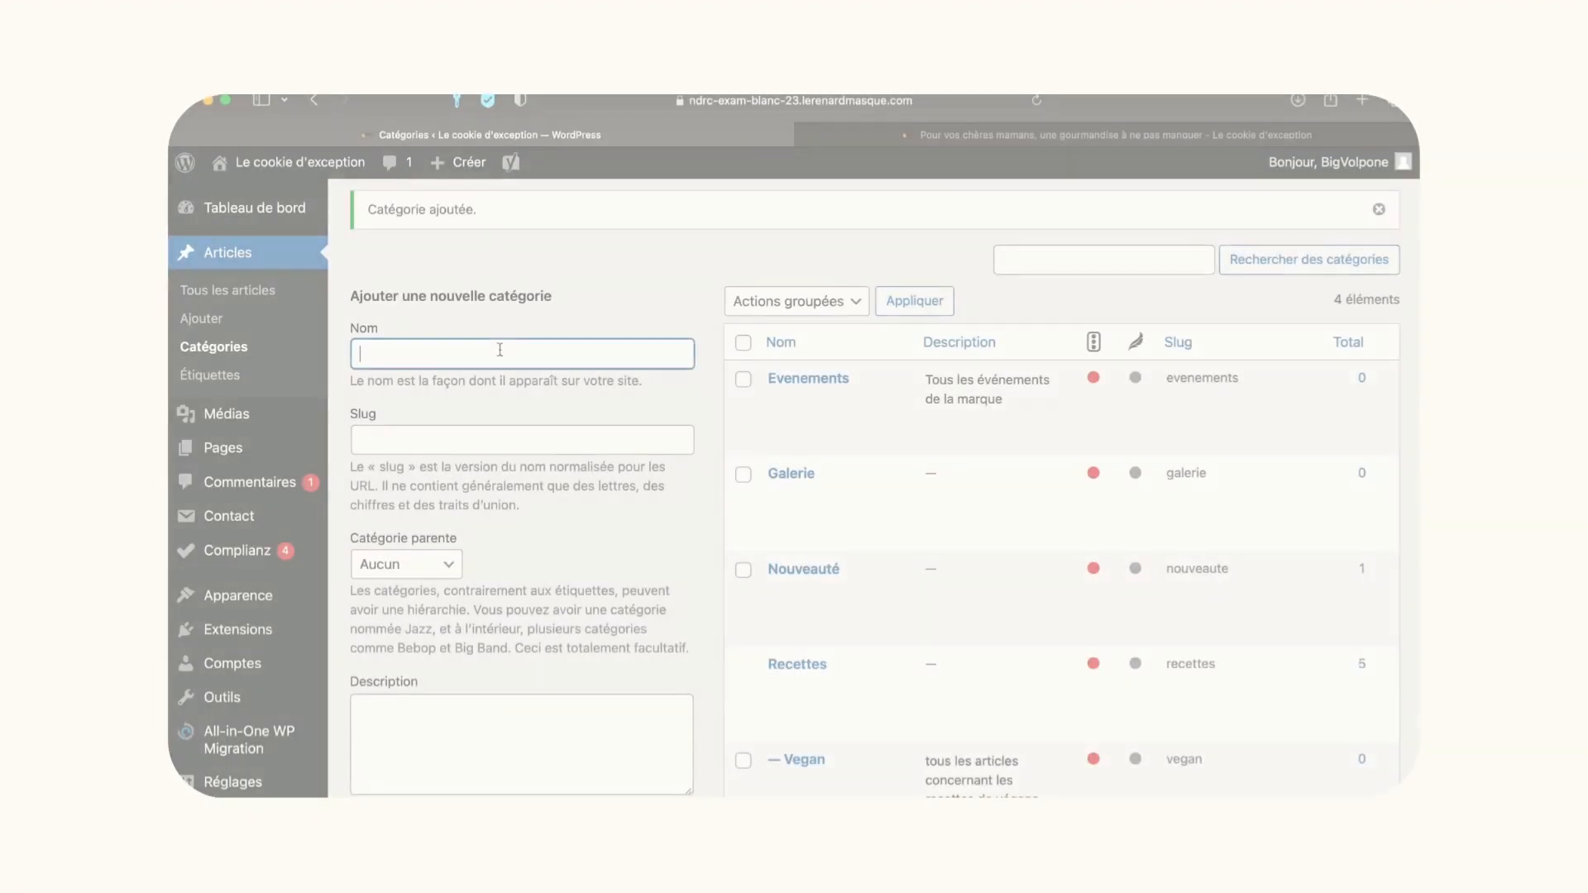
Name a second new category "Fête des mères" and give it the slug "fête des mères".
type("F")
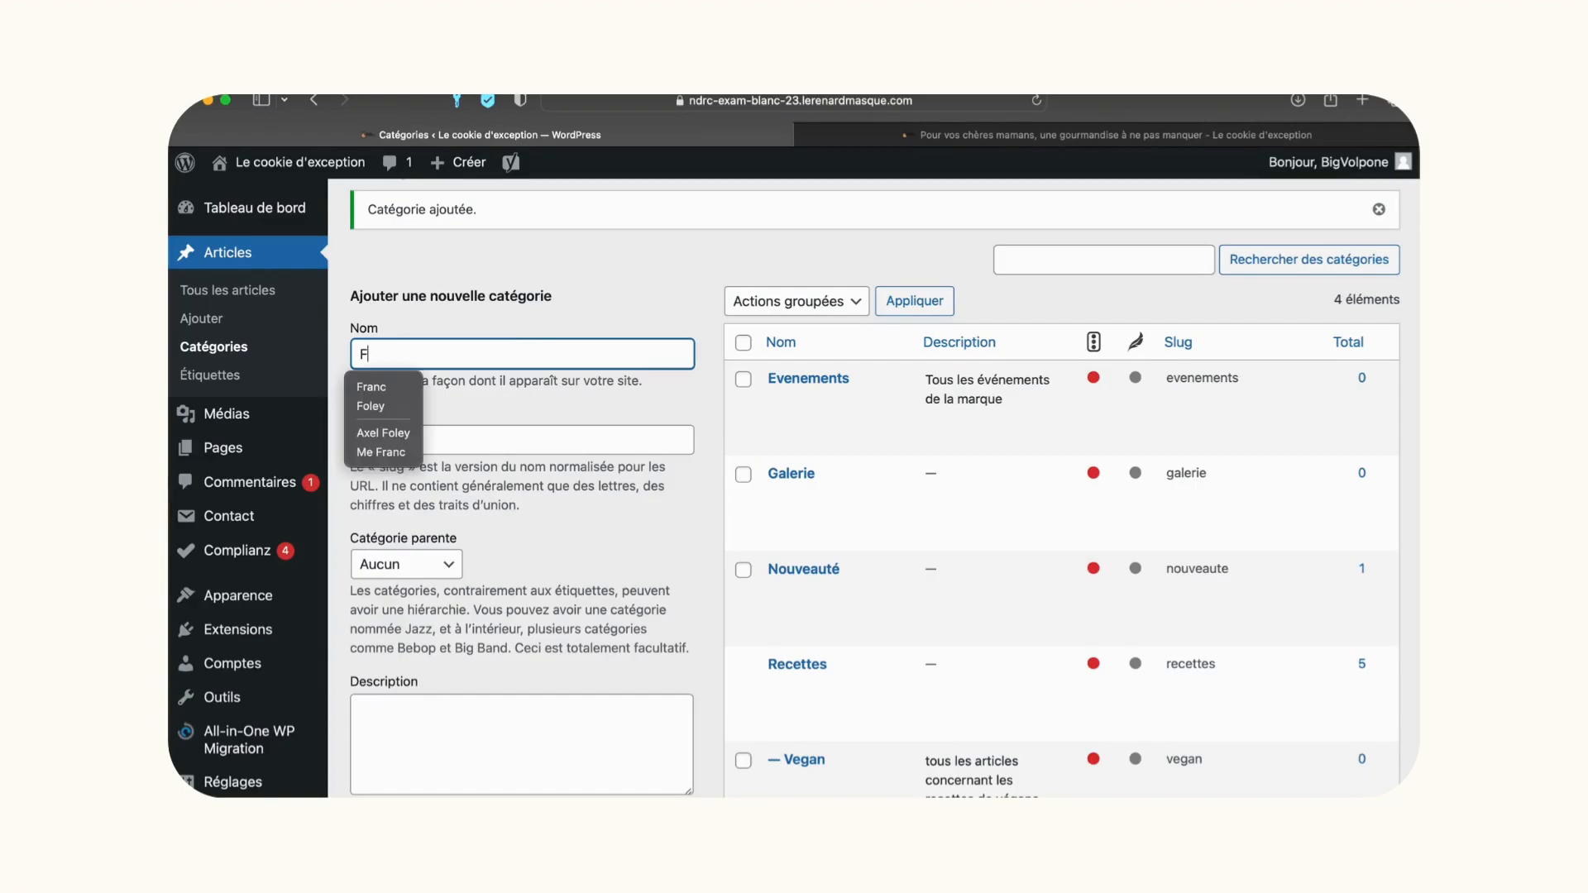
type("ê")
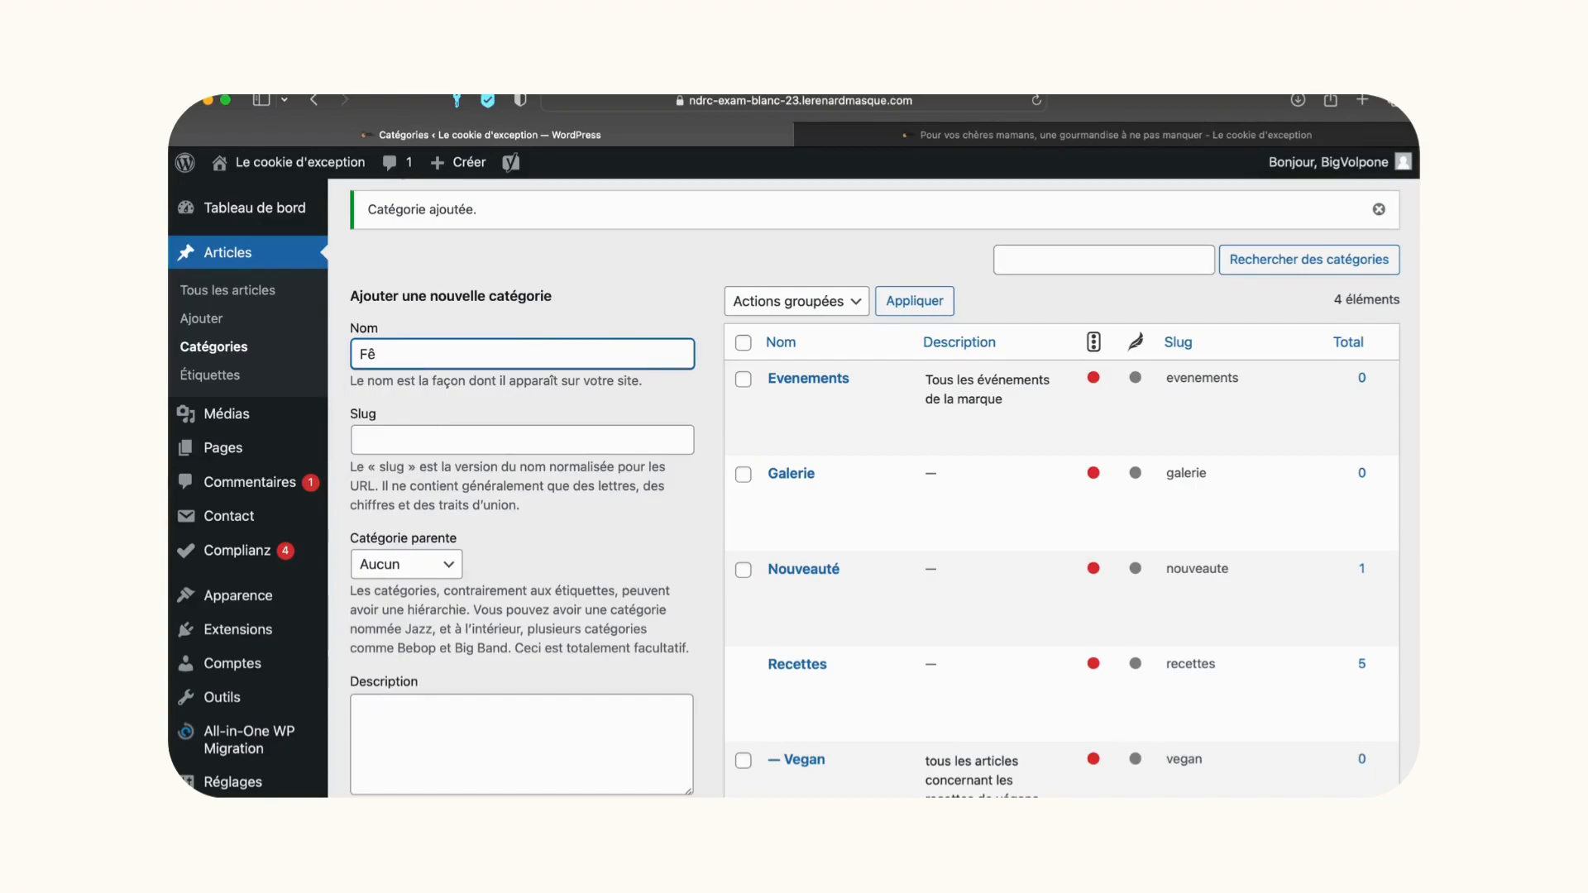
type("te des mères")
left_click(490, 425)
type("fete")
type(" des me")
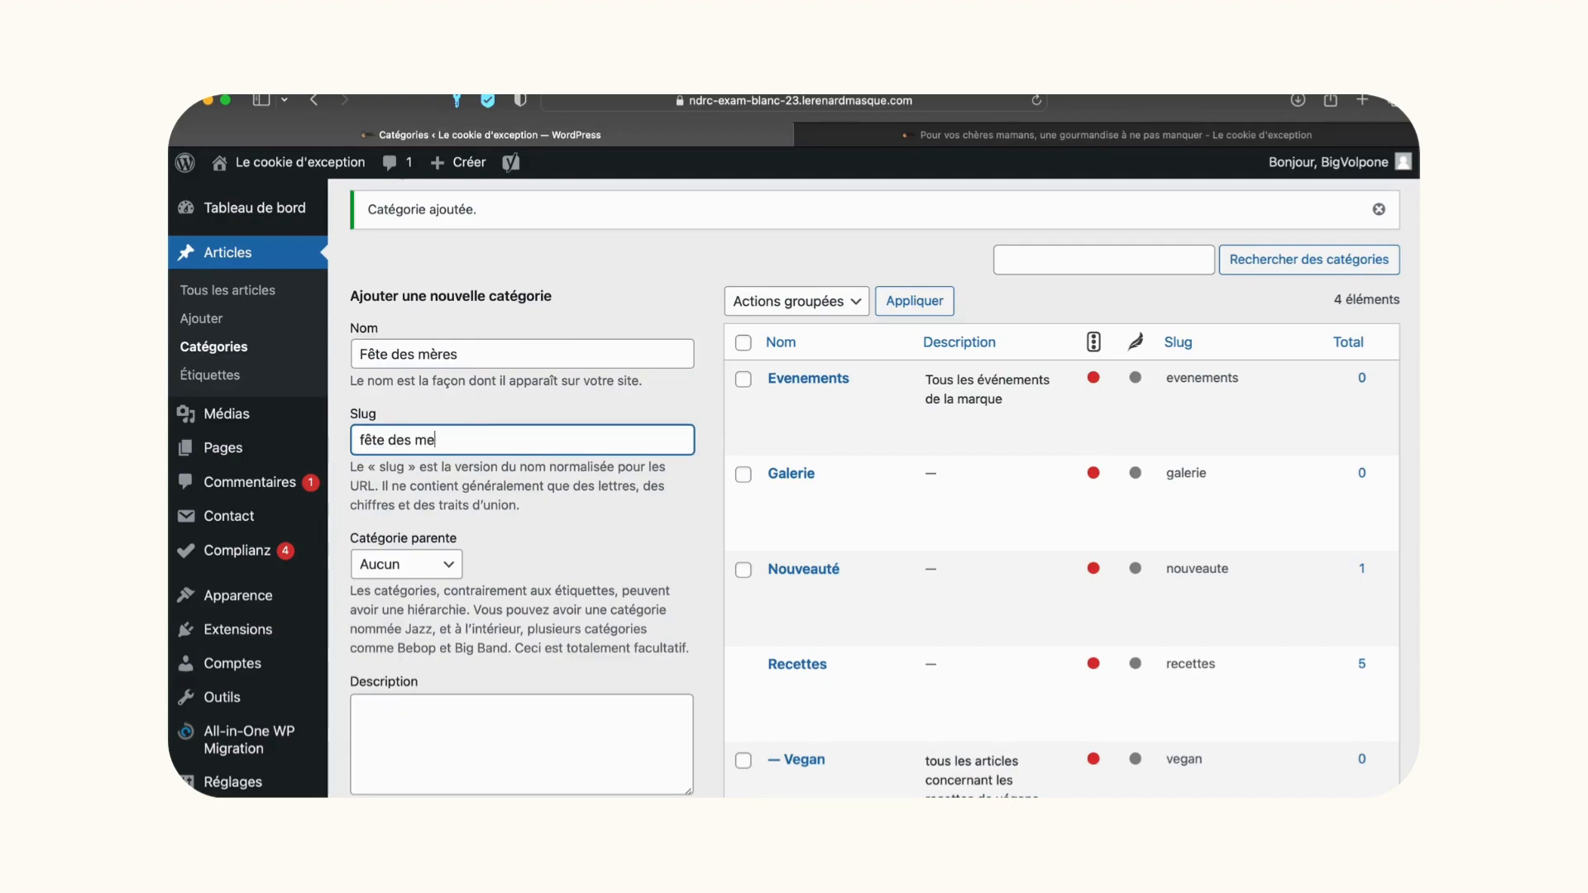
key("BackSpace")
type("ères")
Set its parent to Evenements, describe it as "La fête des mères chaque année et les événements de la marque à ce sujet", and add the category.
left_click(406, 564)
left_click(397, 580)
left_click(419, 707)
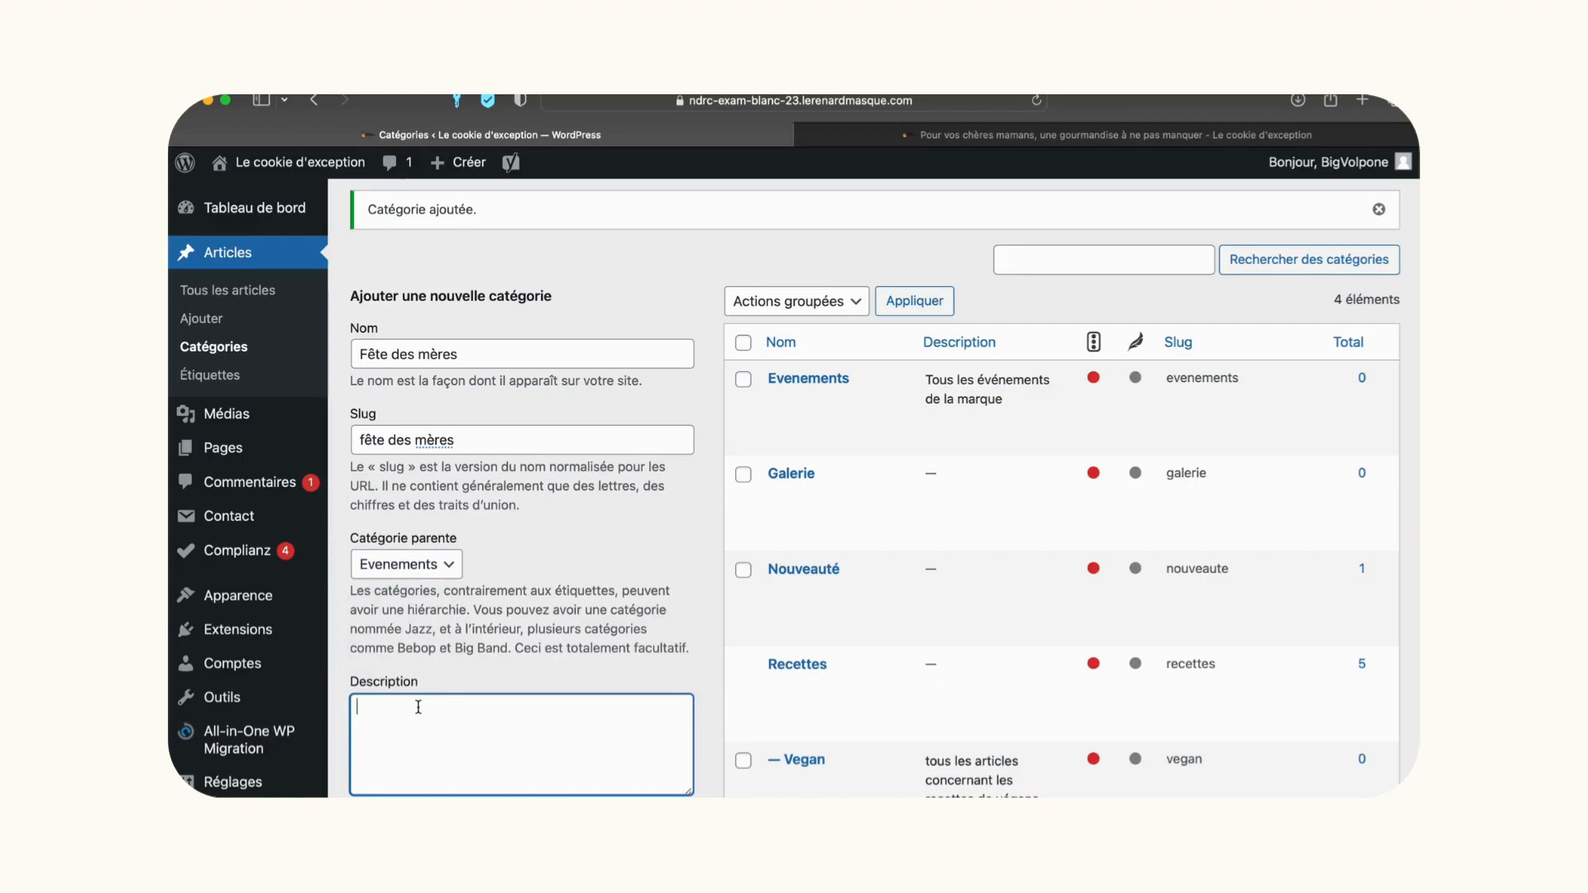
type("La fete des m")
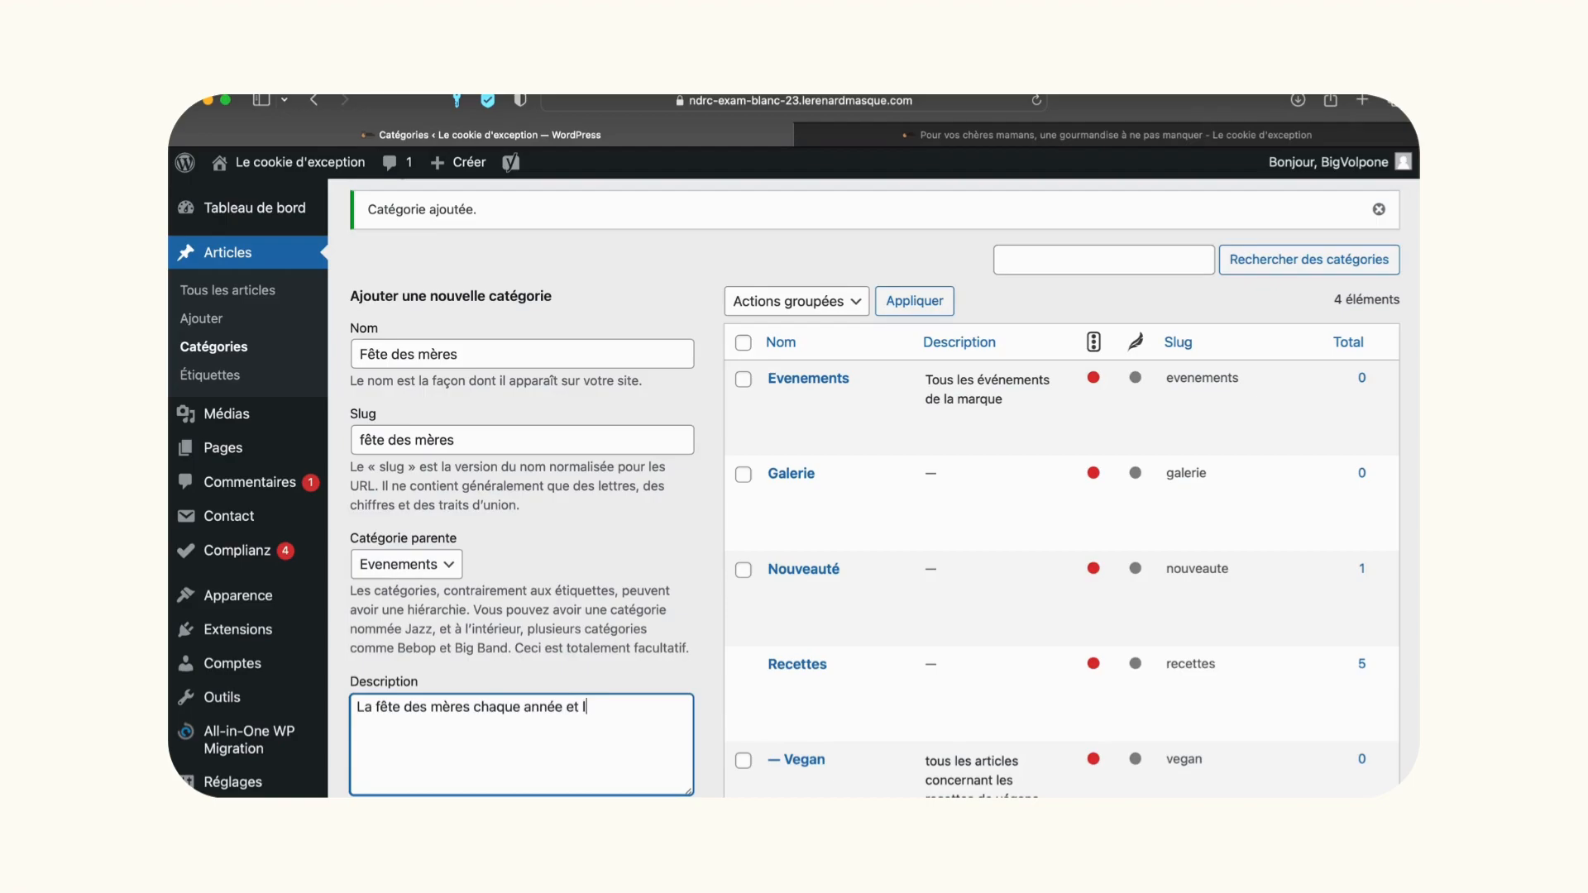
type("événements de la mar")
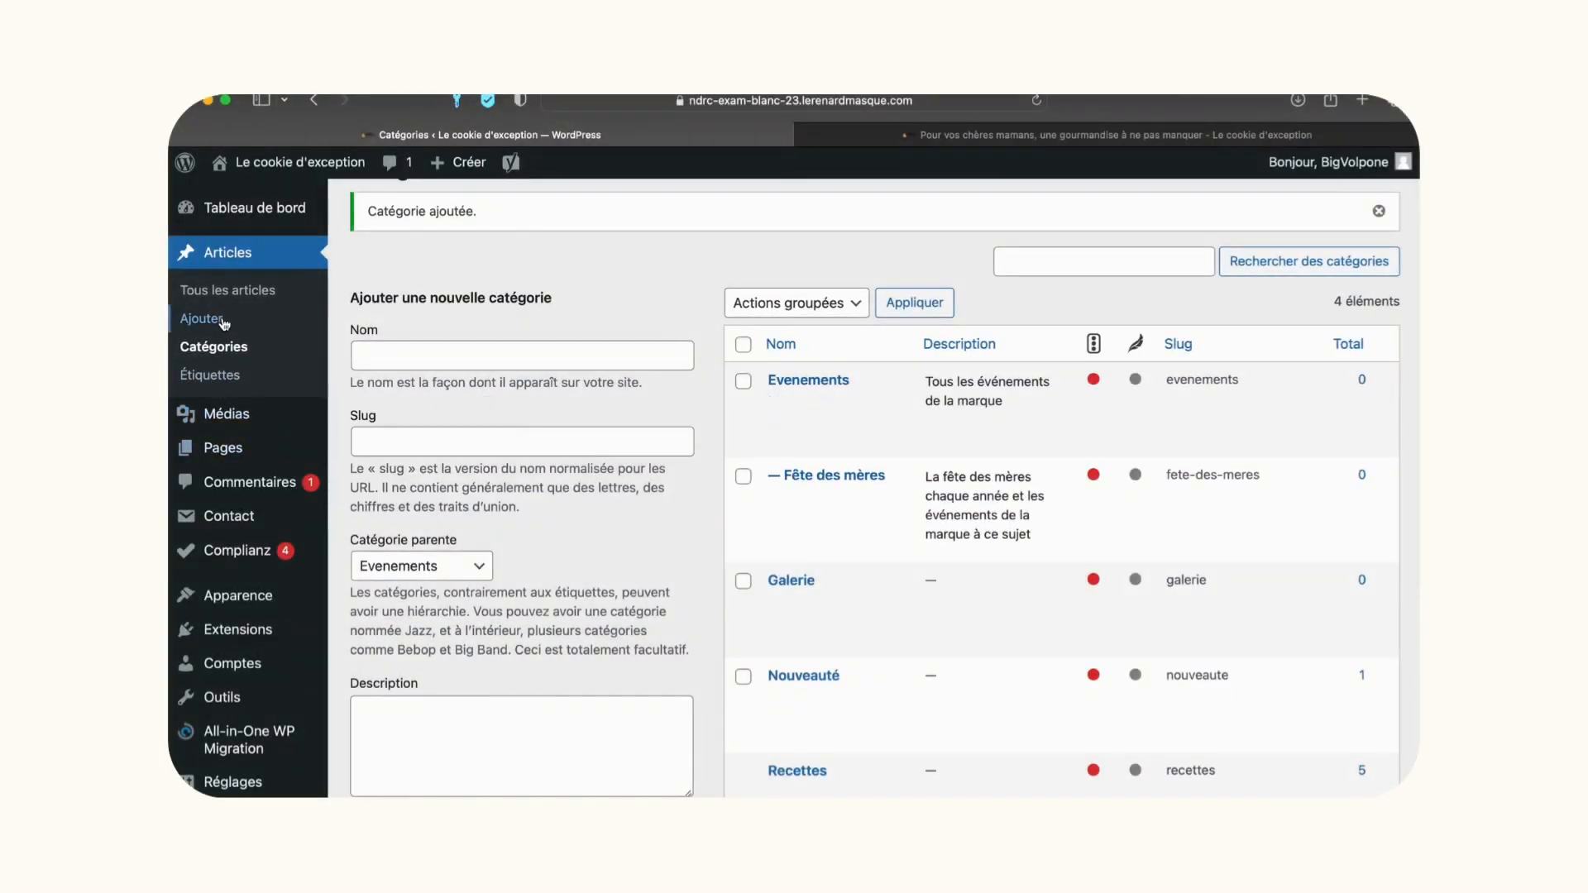
Reassign the article "Pour vos chères mamans, une gourmandise à ne pas manquer" from Recettes to the categories Evenements and Fête des mères.
left_click(232, 291)
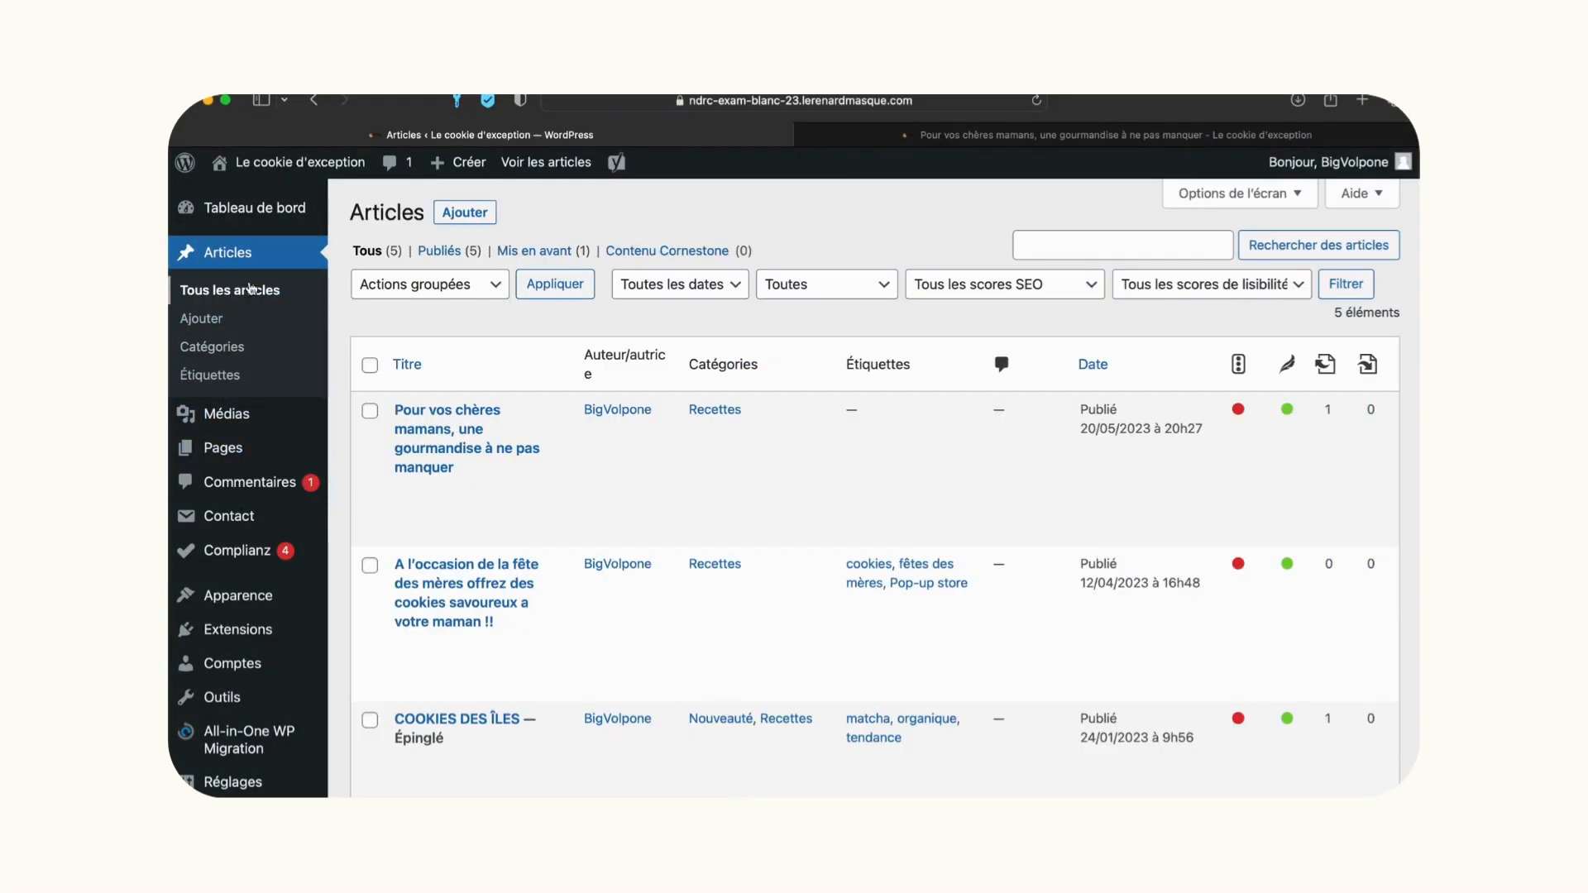
left_click(441, 414)
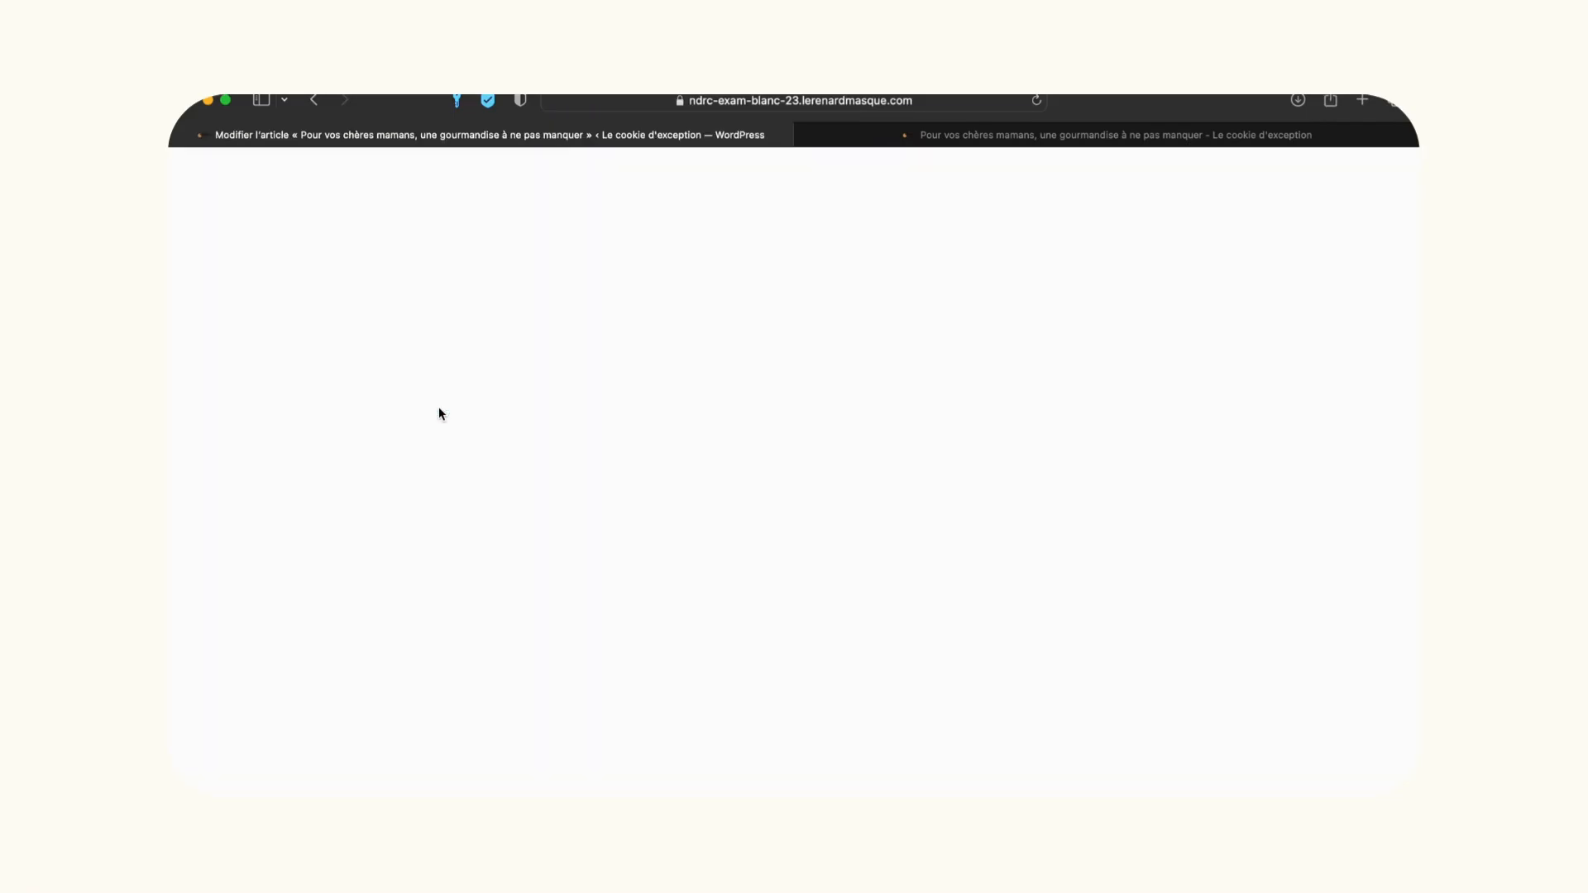
left_click(1309, 186)
left_click(1308, 185)
left_click(1309, 186)
left_click(1308, 185)
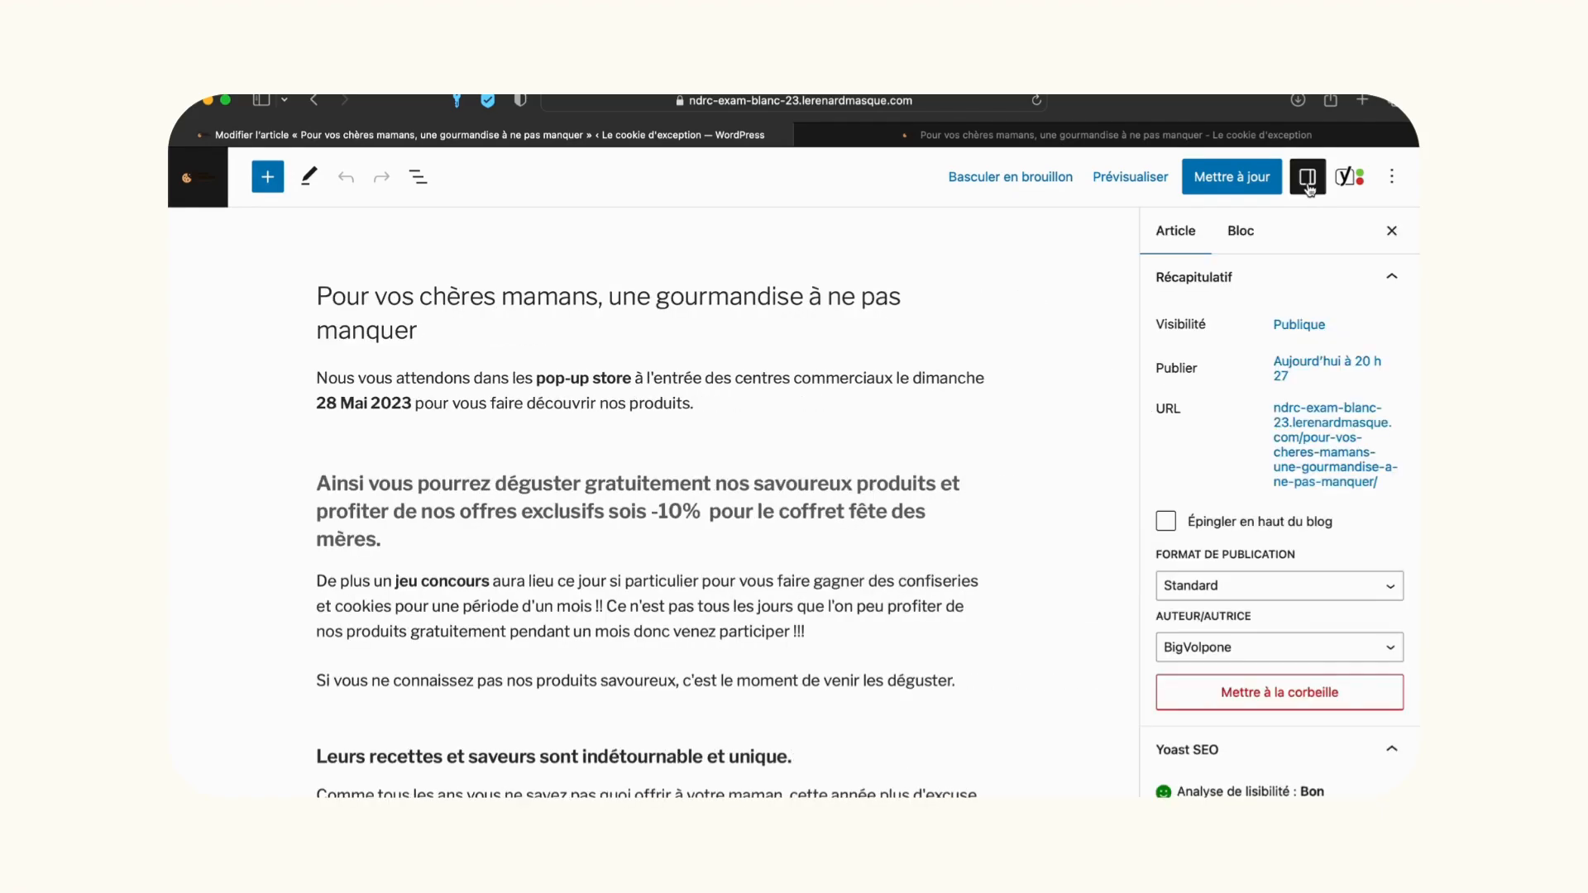
scroll(1263, 409, "down", 5)
scroll(1262, 405, "down", 2)
scroll(1262, 405, "up", 1)
left_click(1165, 356)
left_click(1168, 415)
left_click(1182, 440)
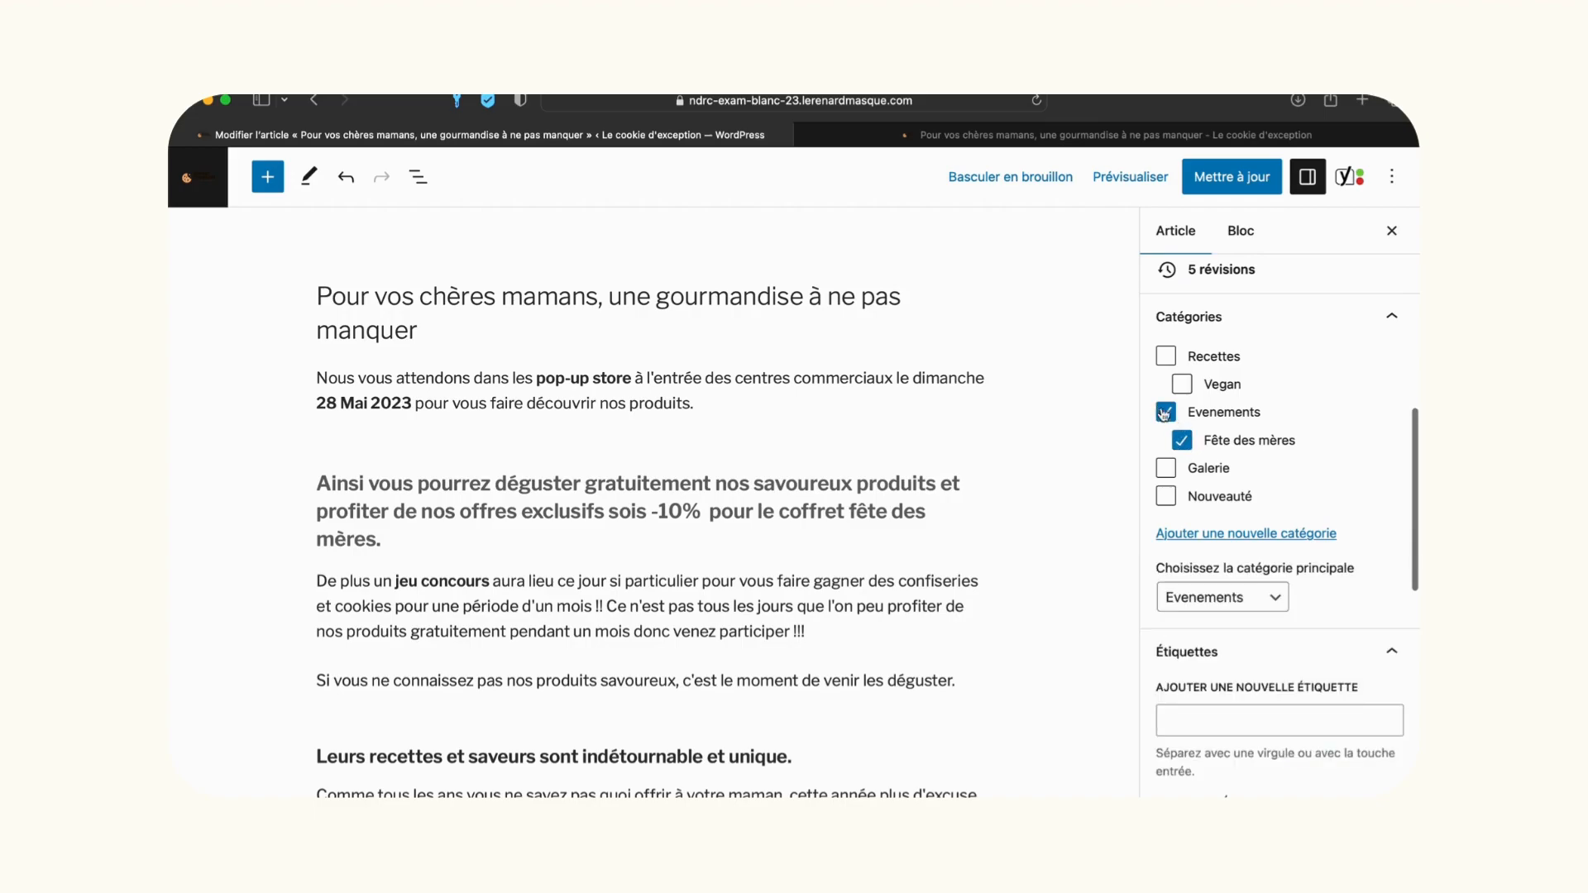
Add the tags "fête des mères", "nouveauté" and "événements" to the article.
scroll(1229, 599, "down", 3)
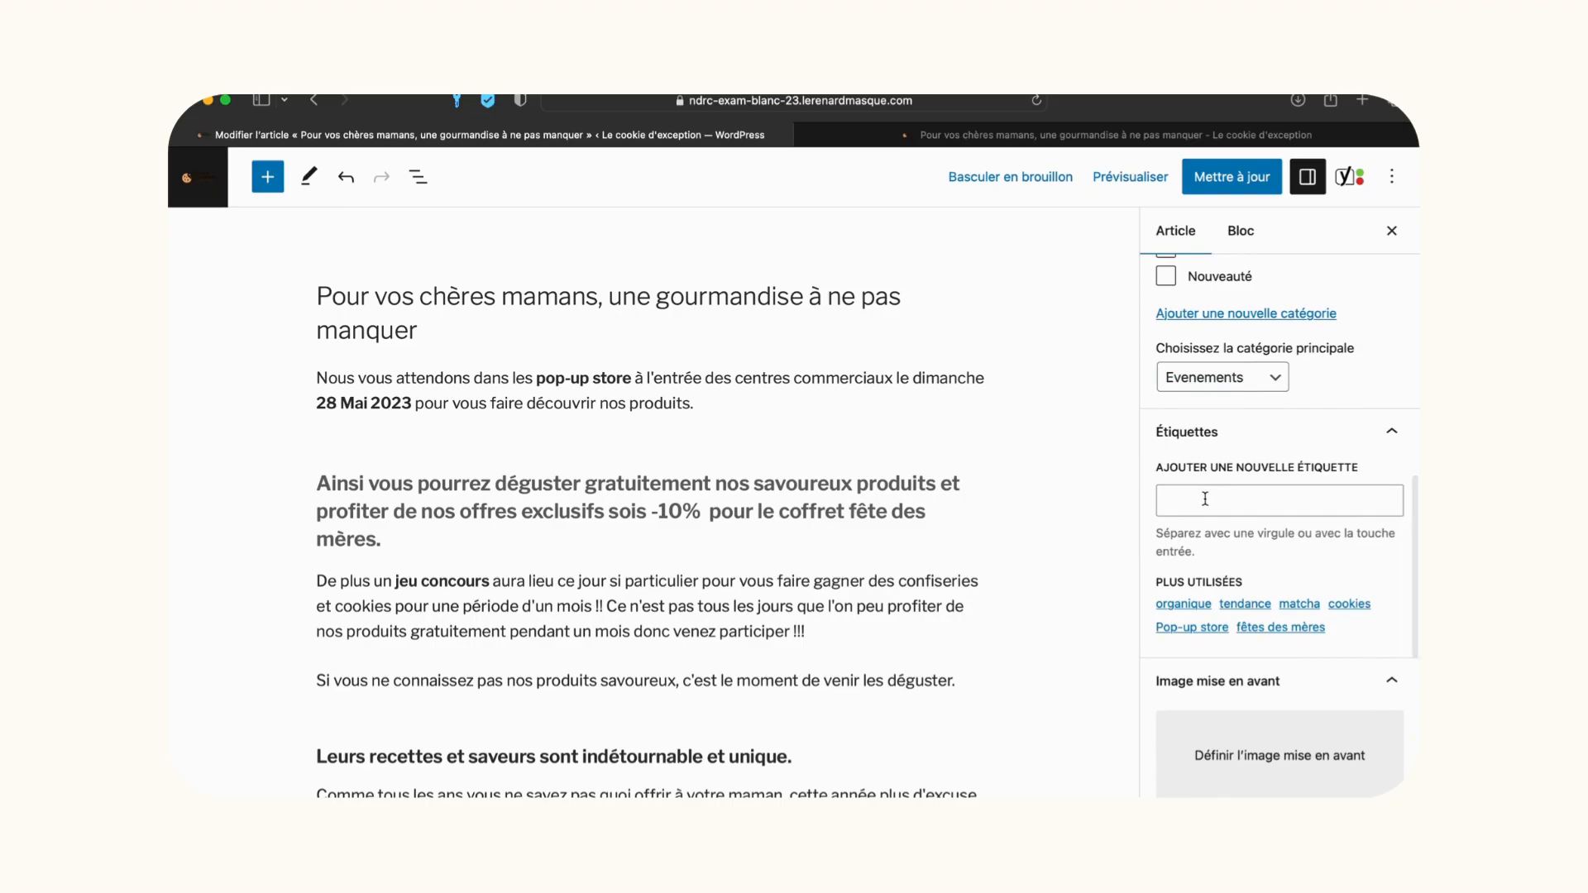
left_click(1205, 499)
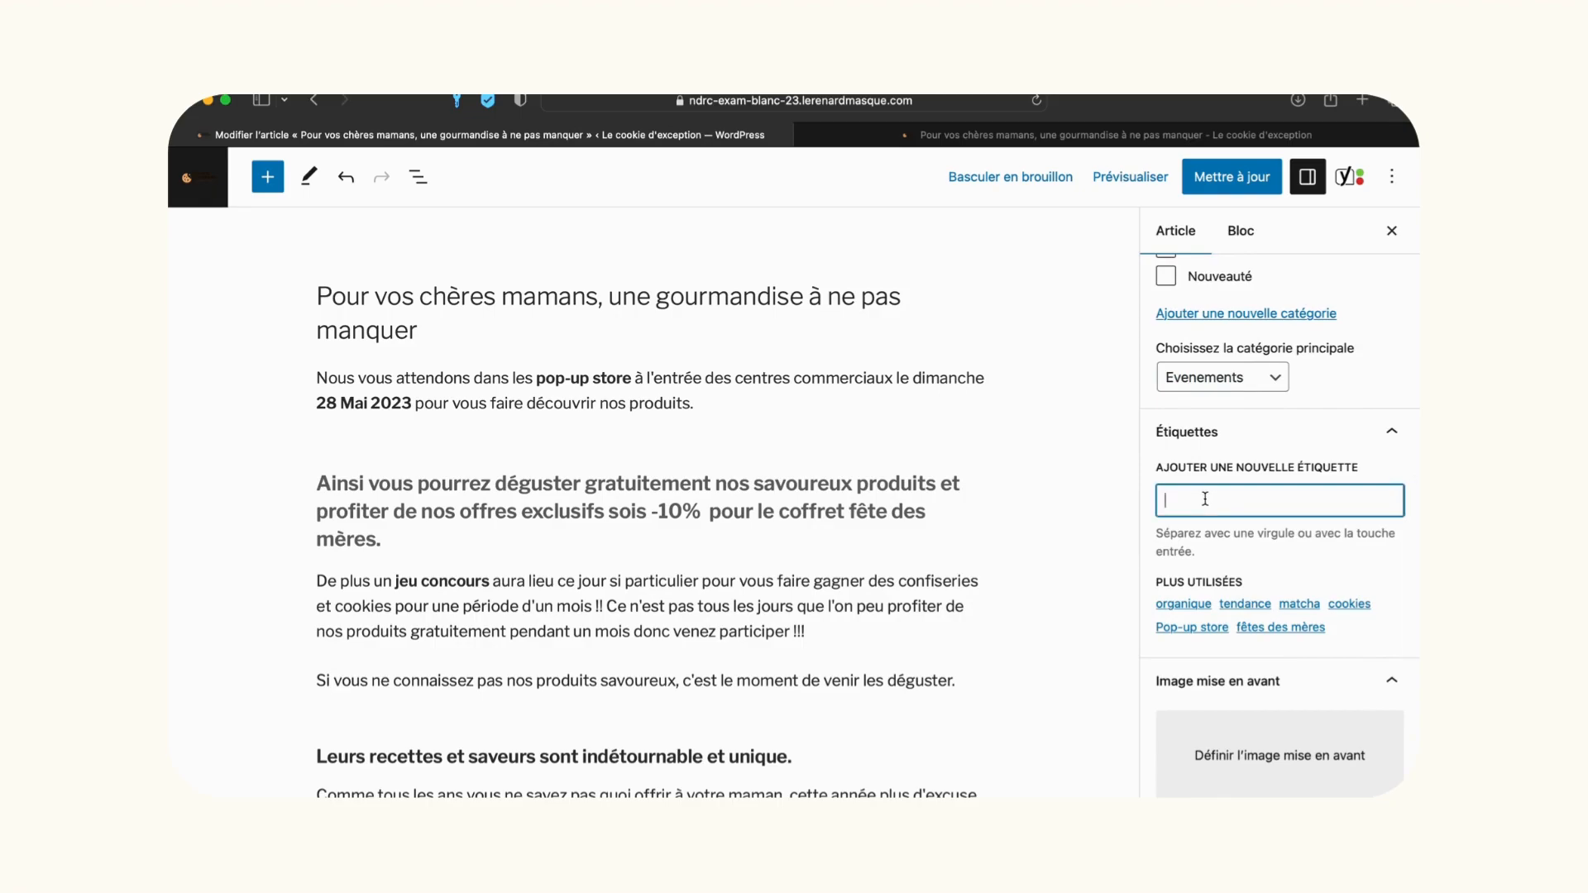
type("fete")
type(" des mères")
left_click(1178, 502)
key("BackSpace")
type("ê")
key("Return")
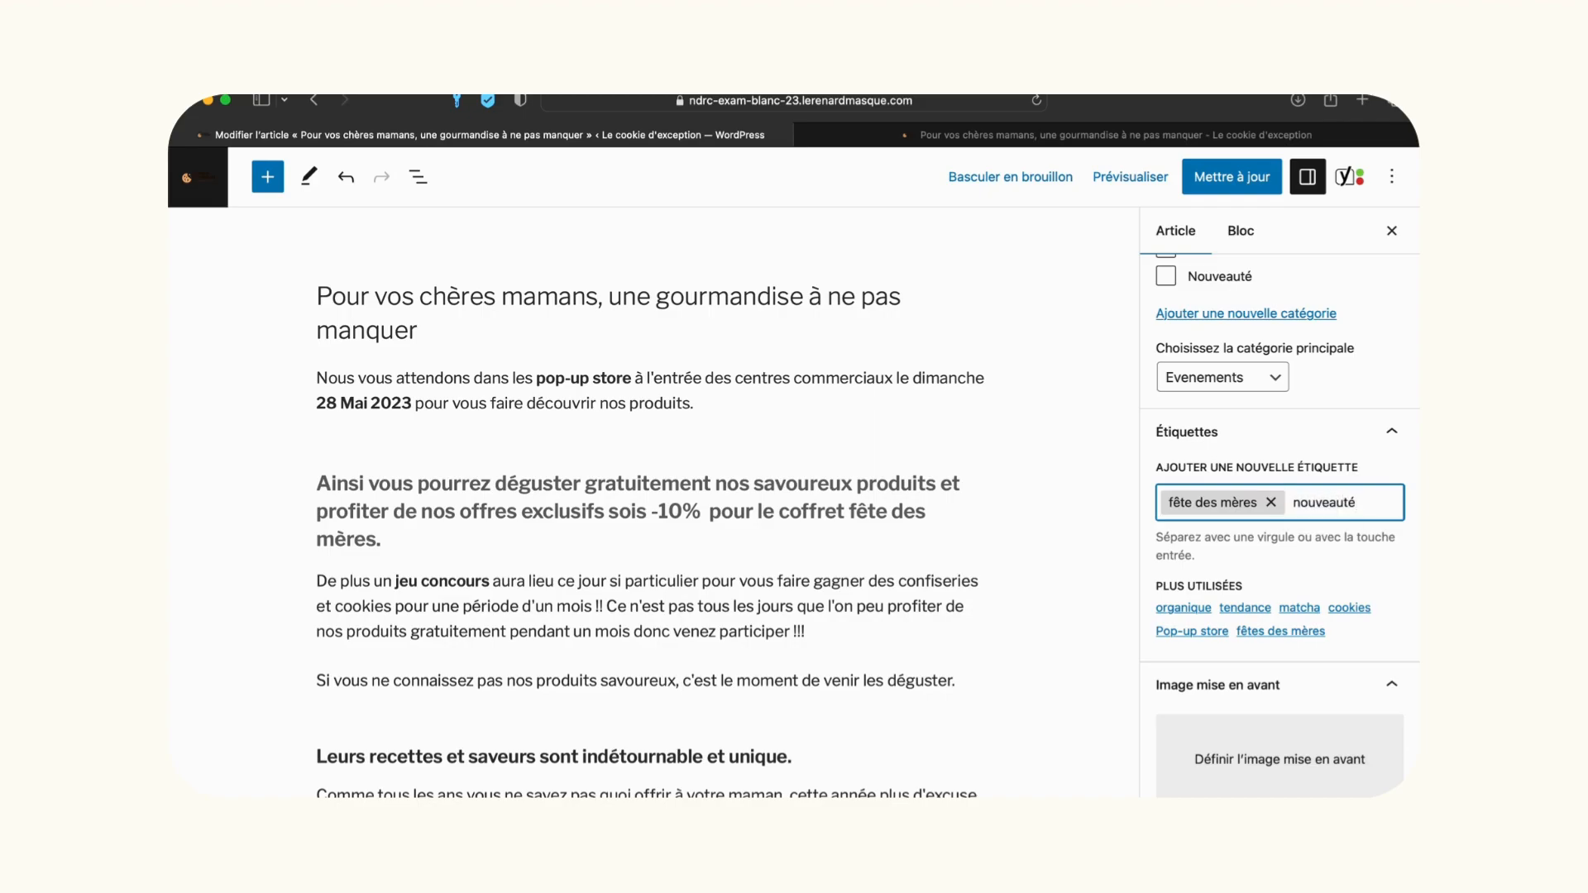
key("Return")
type("événement")
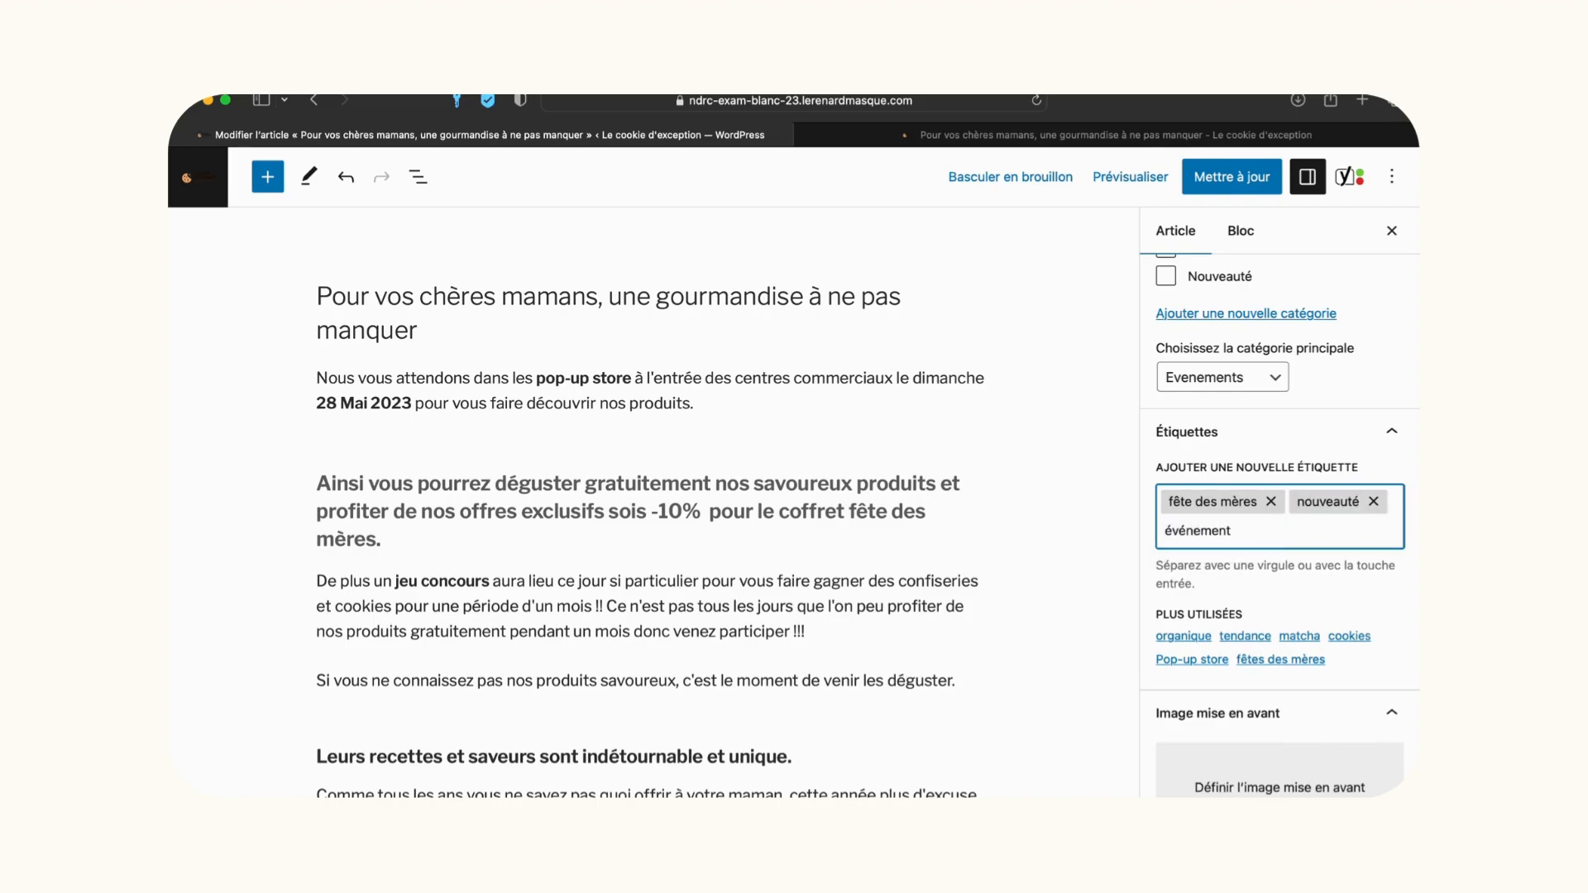
type("s")
key("Return")
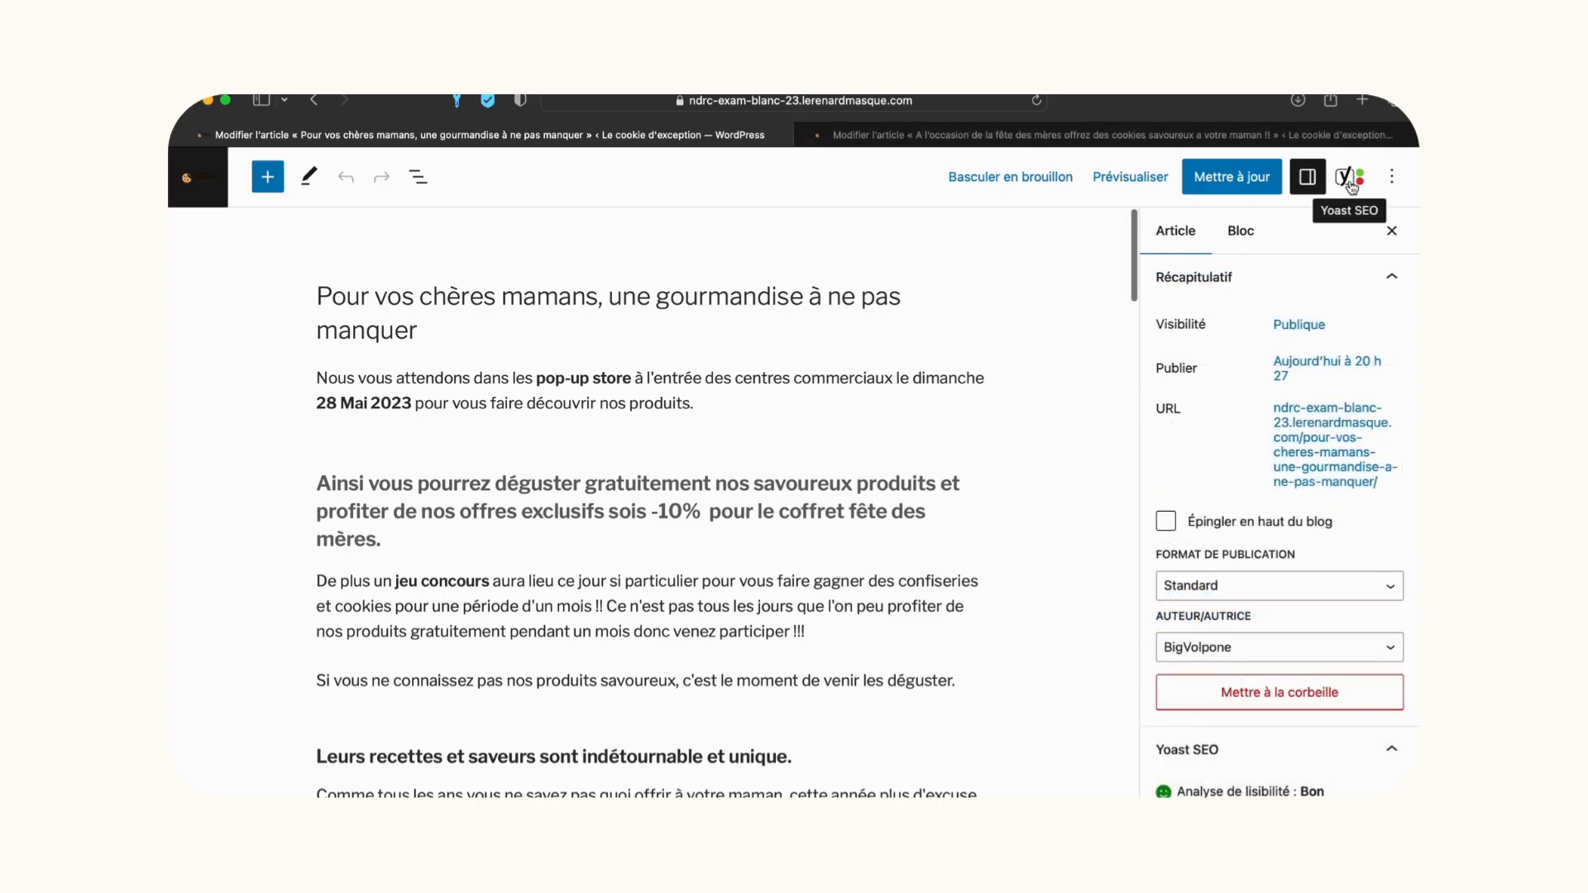
Review the article's Yoast SEO analysis problems and set the focus keyphrase to "événements de la marque fête des mères".
left_click(1350, 180)
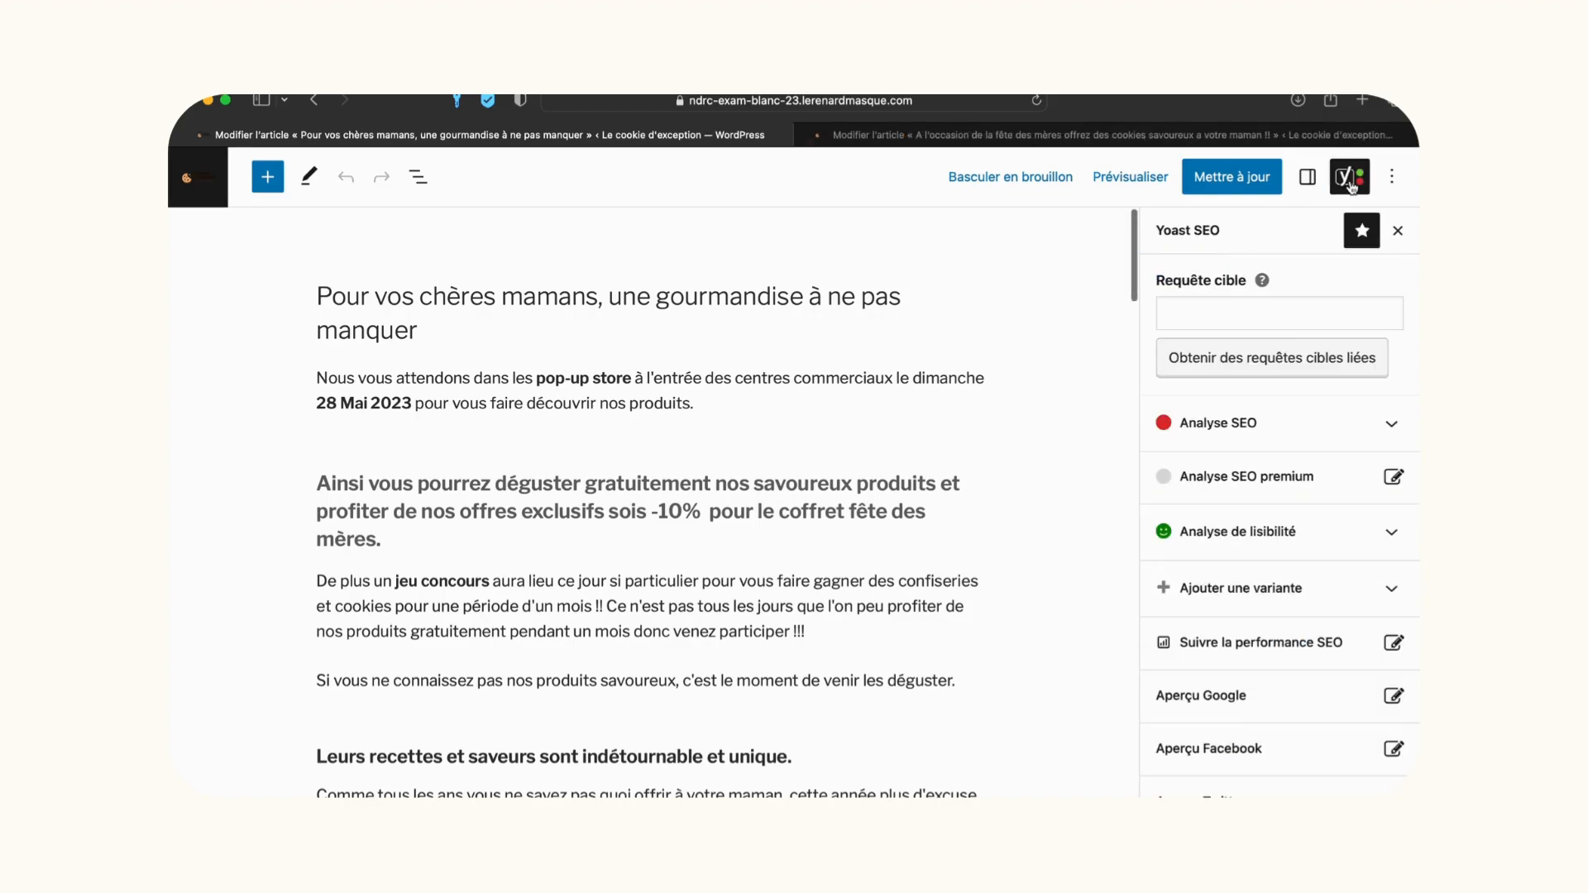
left_click(1220, 423)
scroll(1224, 497, "down", 5)
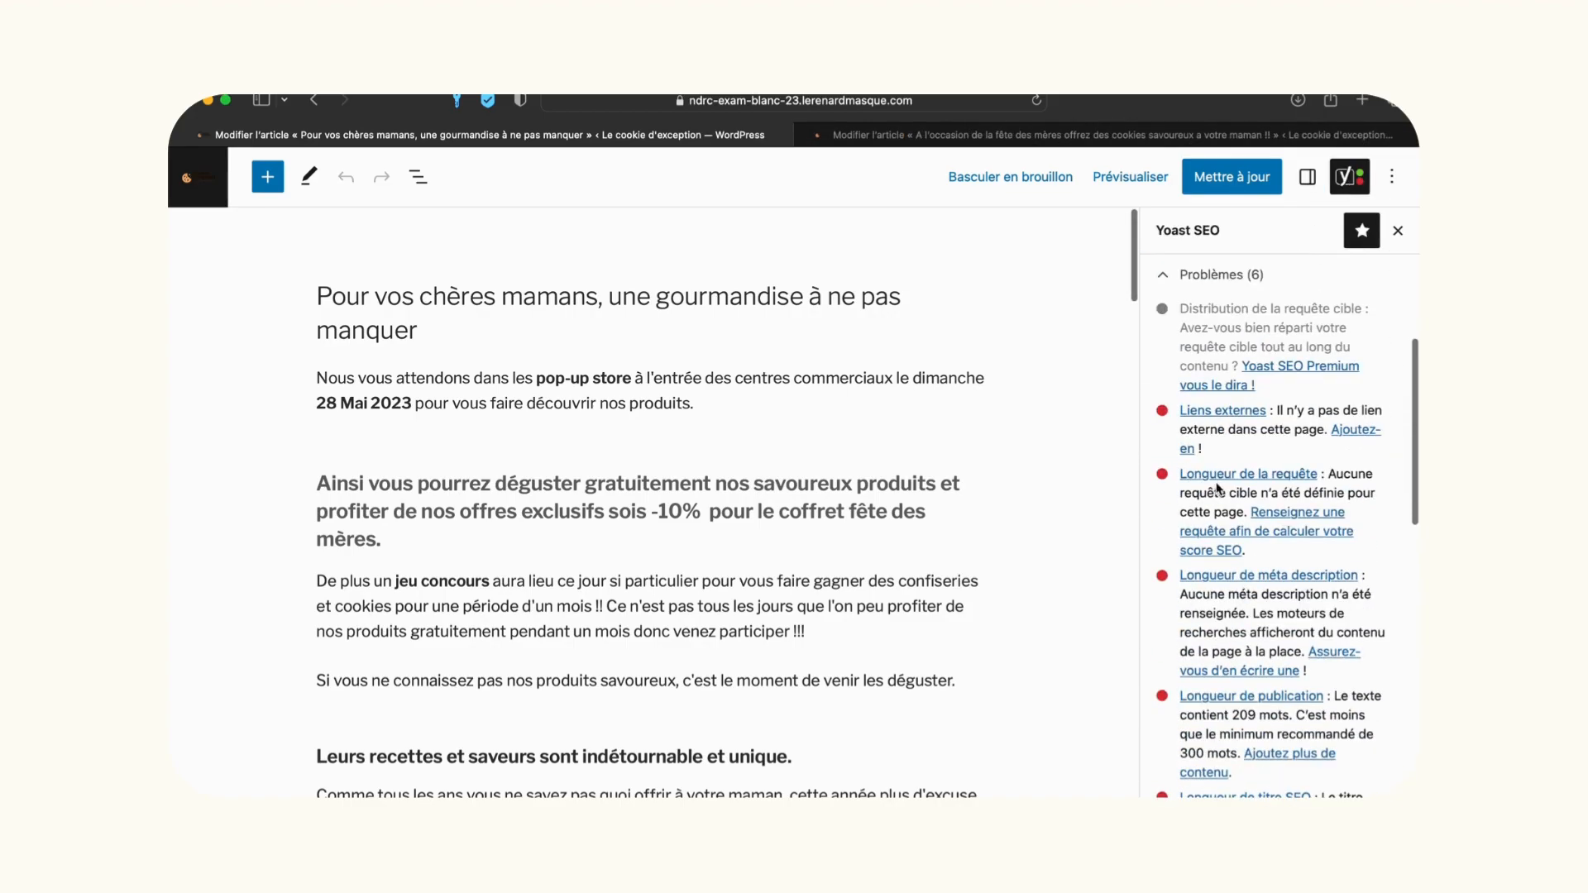
scroll(872, 624, "down", 20)
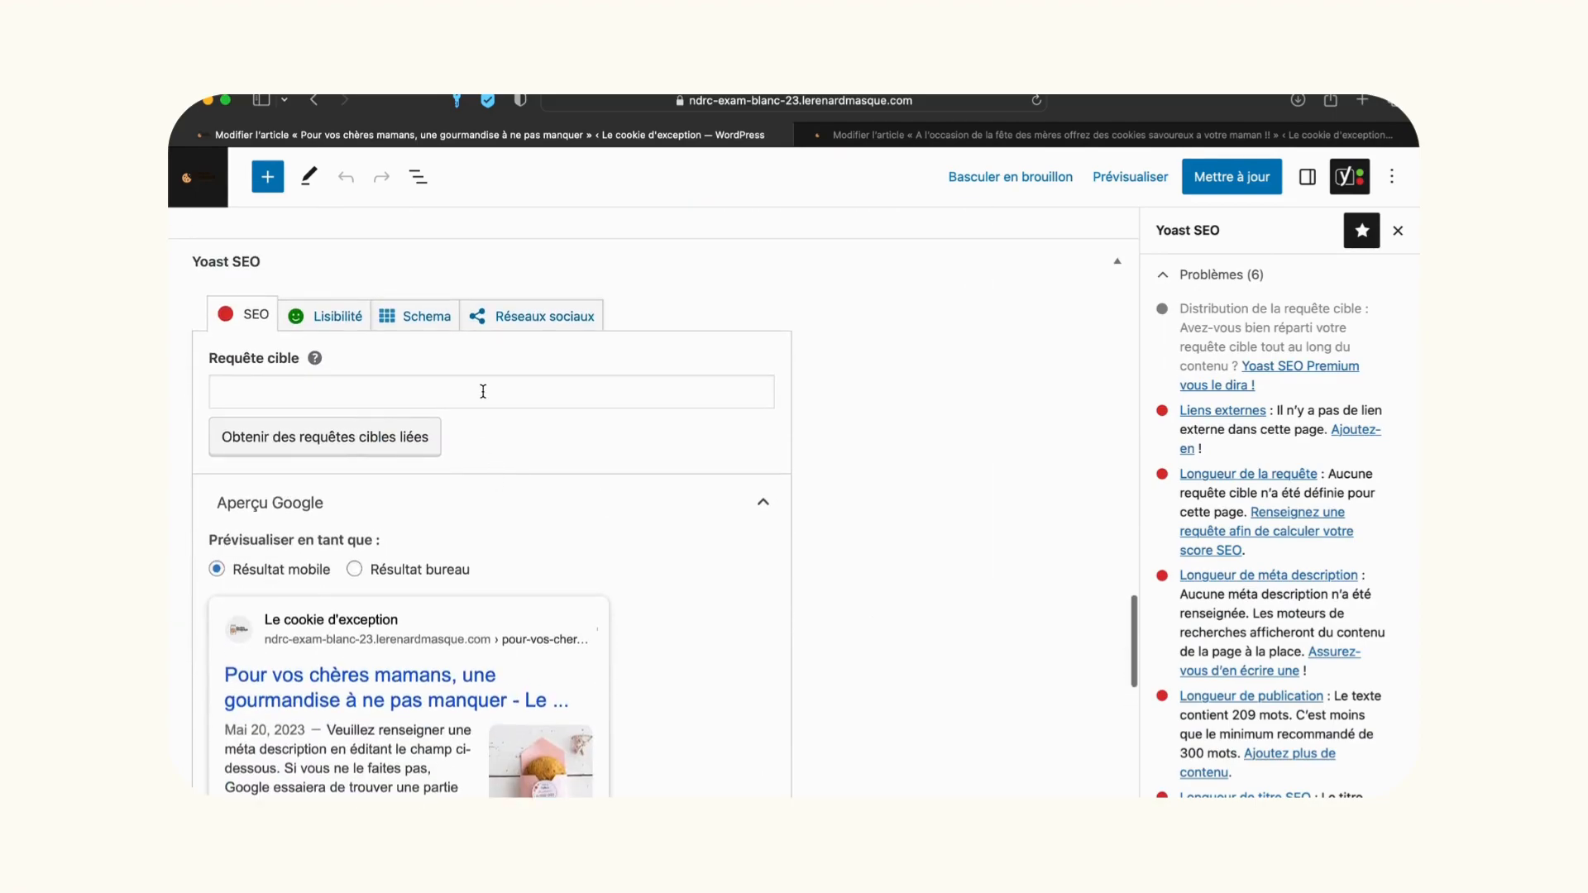
left_click(483, 391)
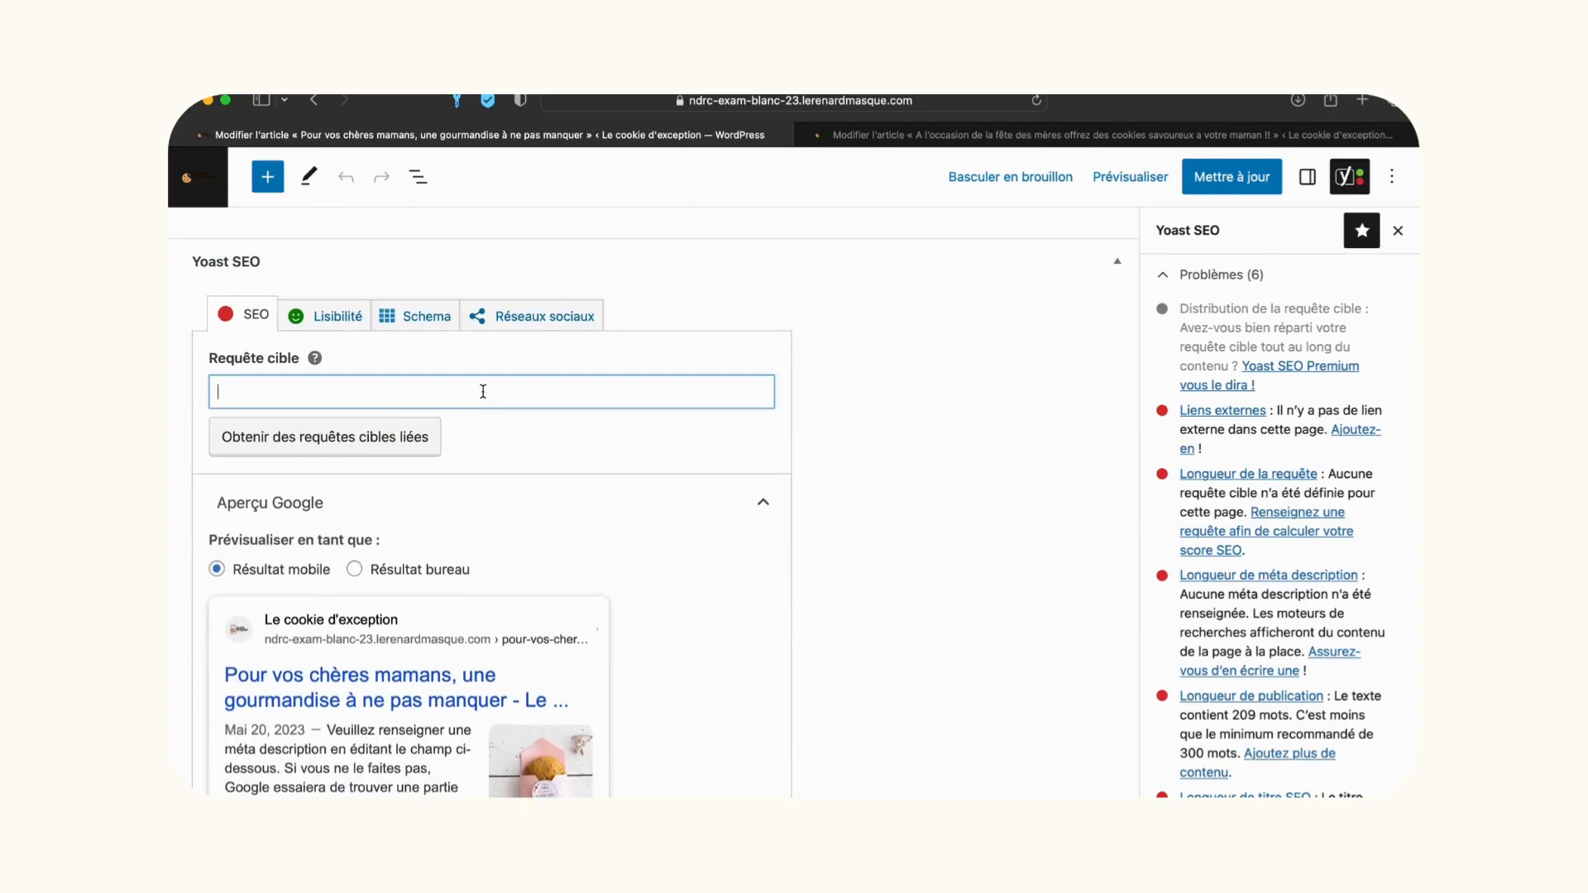
type("événements fête des mères")
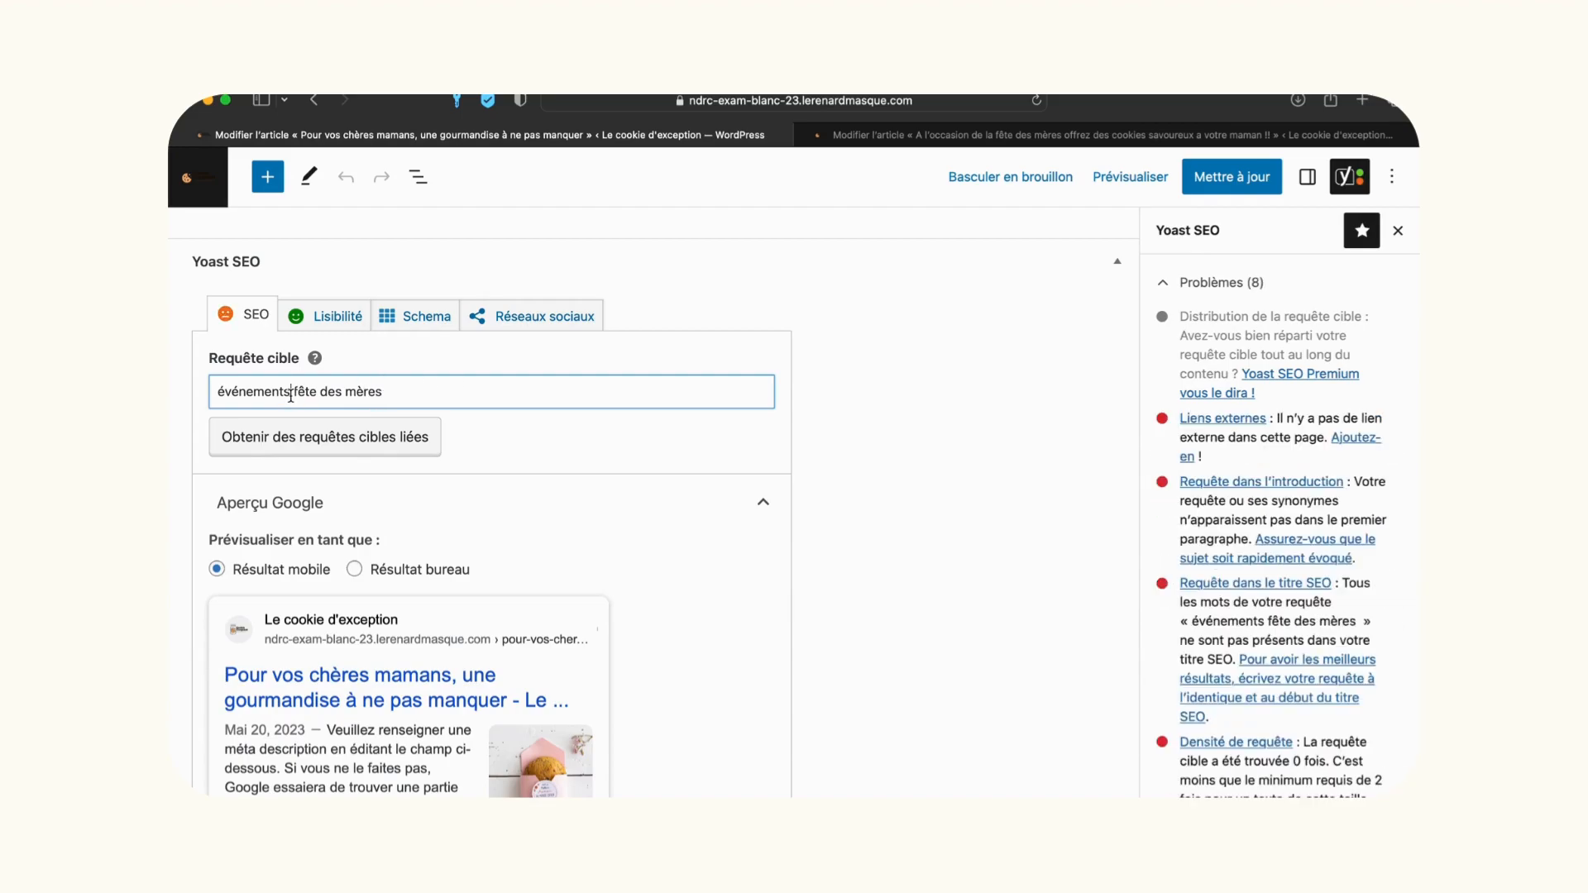
type("  de la marque")
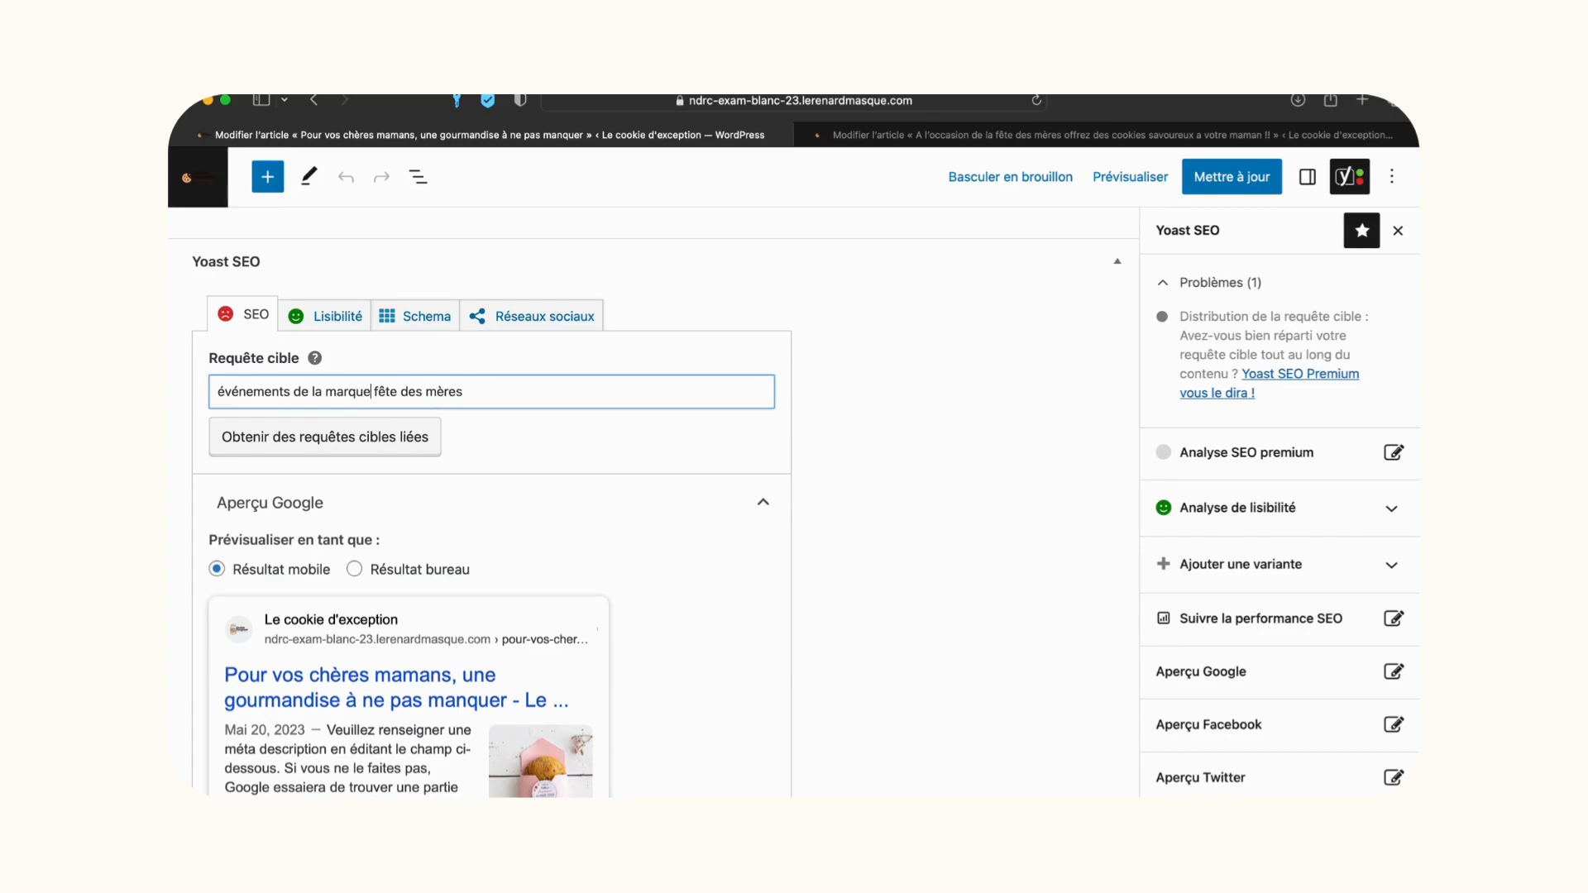
Change the article's focus keyphrase to "événements de la marque et fête des mères".
type(" et")
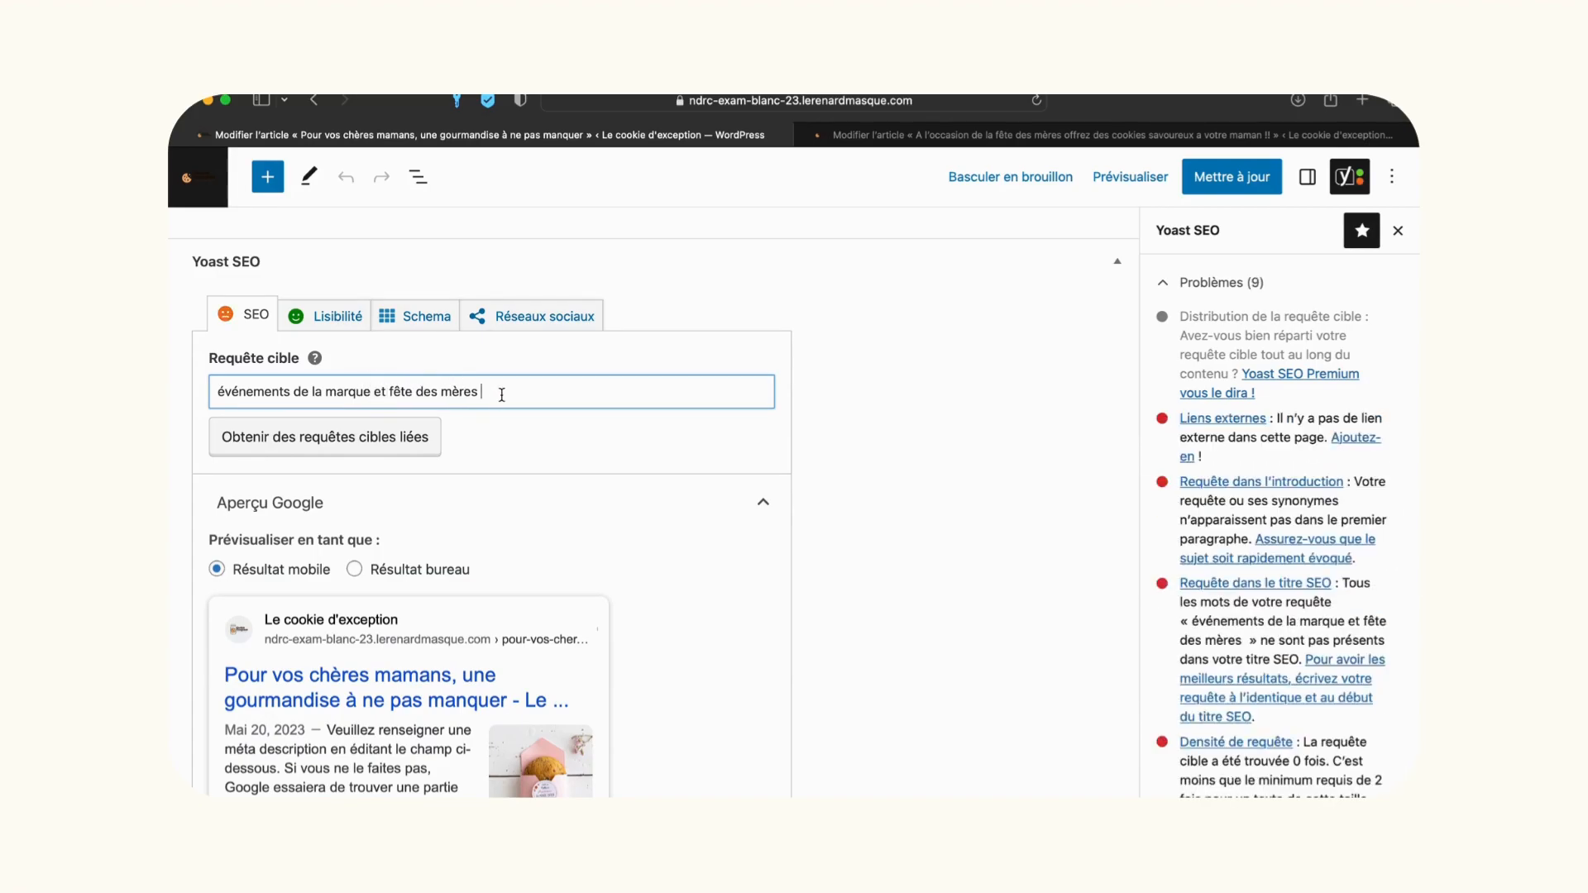
Set the meta description to "Pour la fête des mères, nous vous attendons dans les pop-up store à l'entrée des centres commerciaux, pour vous faire découvrir nos produits.".
scroll(532, 439, "down", 10)
left_click(385, 564)
type("Pour la fête des mères, nous vous attendons dans les pop-up store à l'entrée des centres commerciaux, pour vous faire découvrir nos produits.")
Remove every variable except Titre from the article's SEO title.
left_click(518, 357)
key("BackSpace")
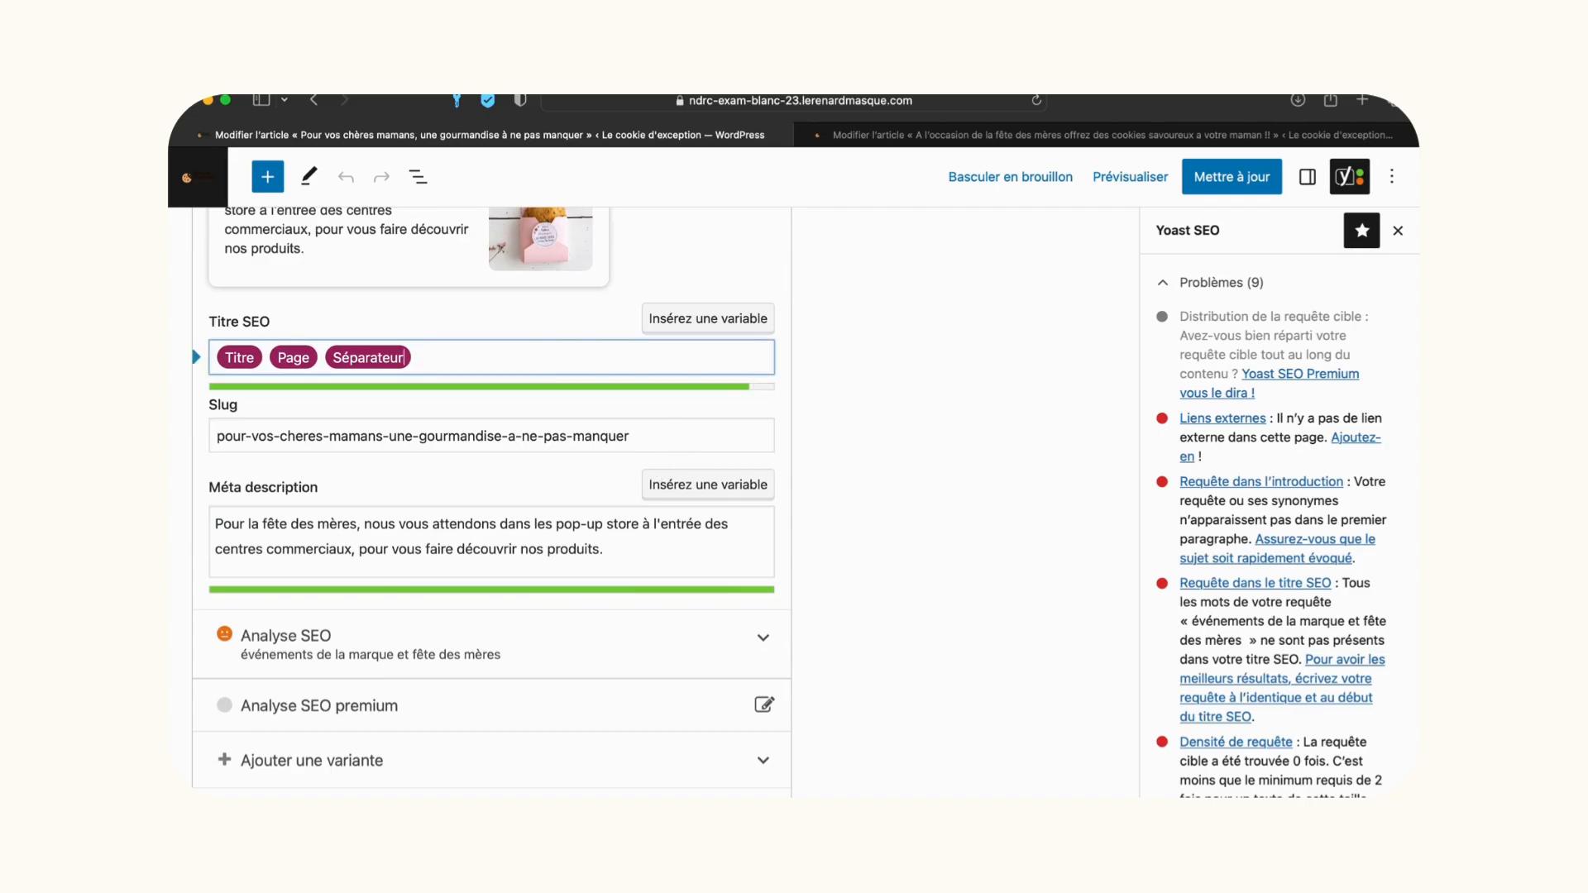
key("BackSpace")
key("BackSpace")
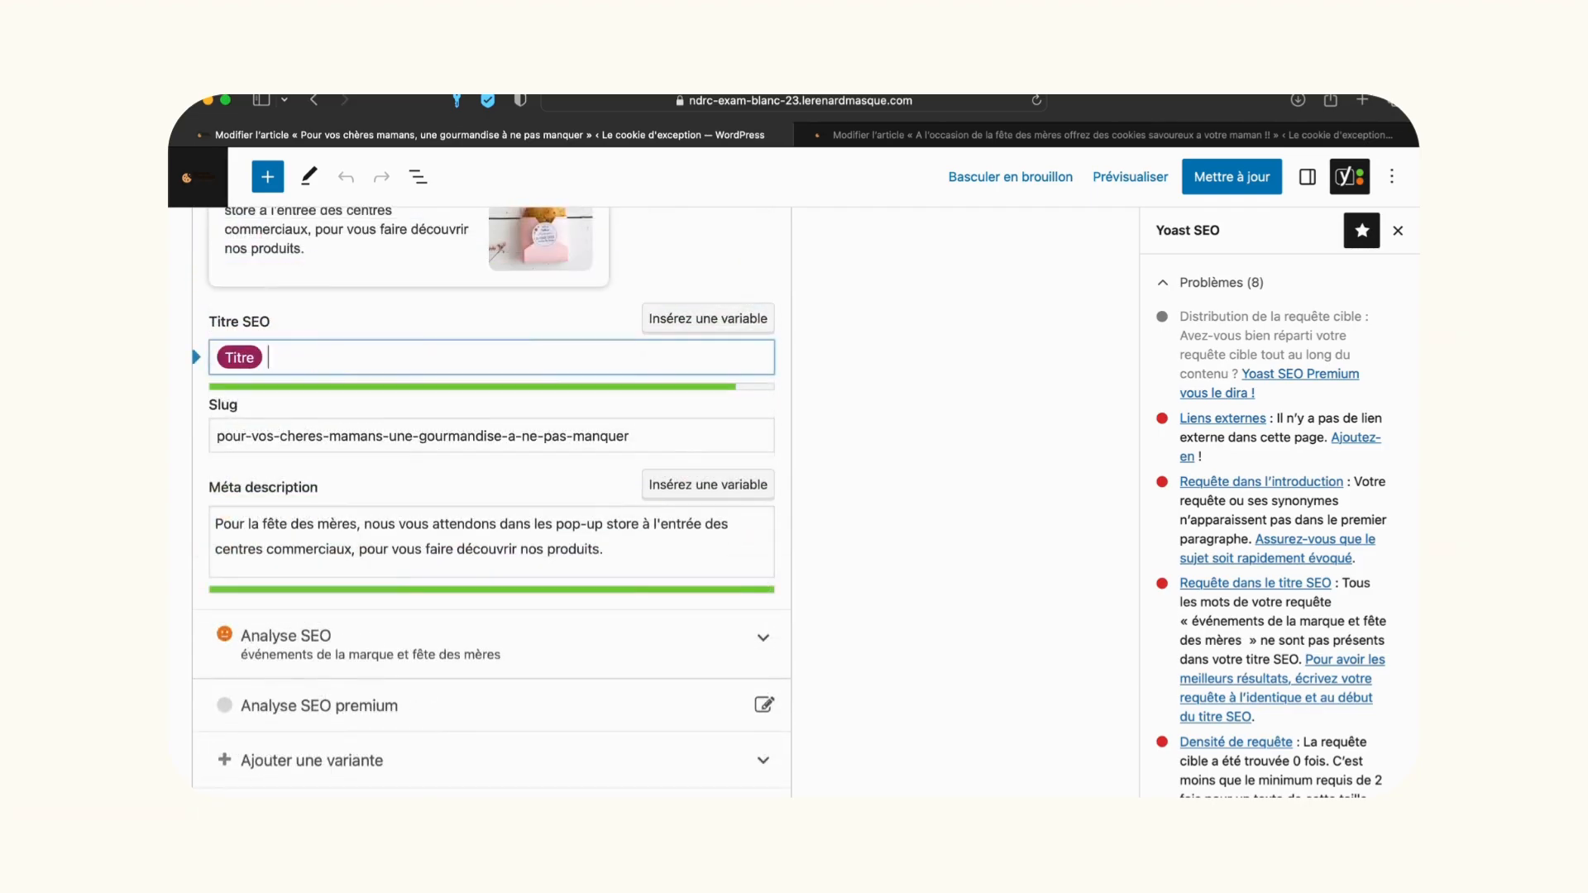
Review the problems, improvements and already optimized points in the article's detailed SEO analysis, and save the article.
scroll(613, 501, "down", 3)
left_click(610, 509)
scroll(609, 513, "down", 5)
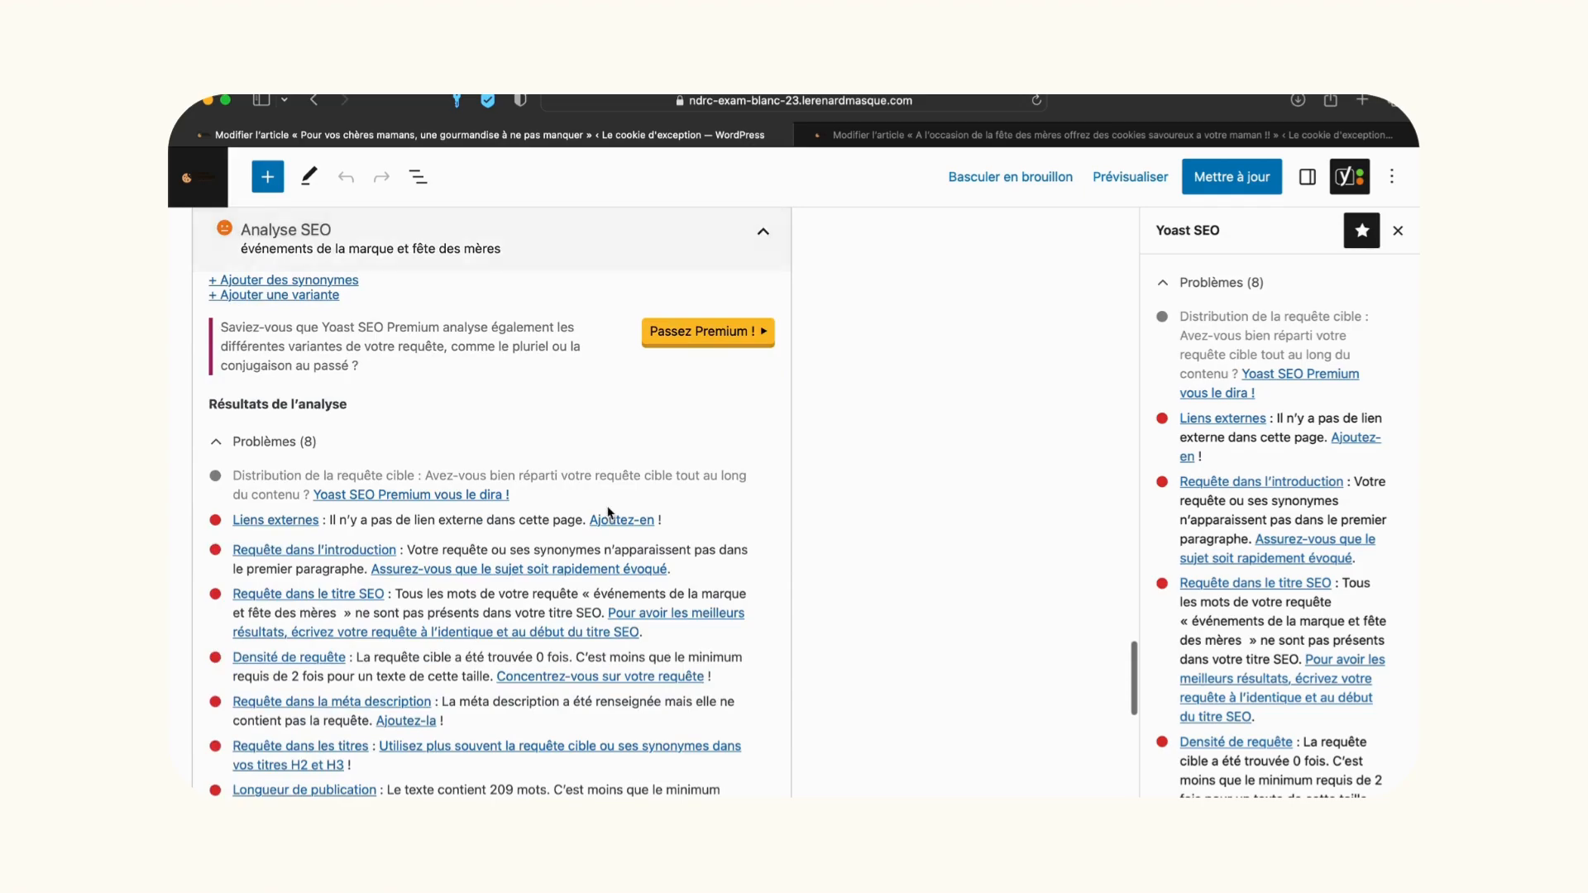
scroll(609, 513, "down", 2)
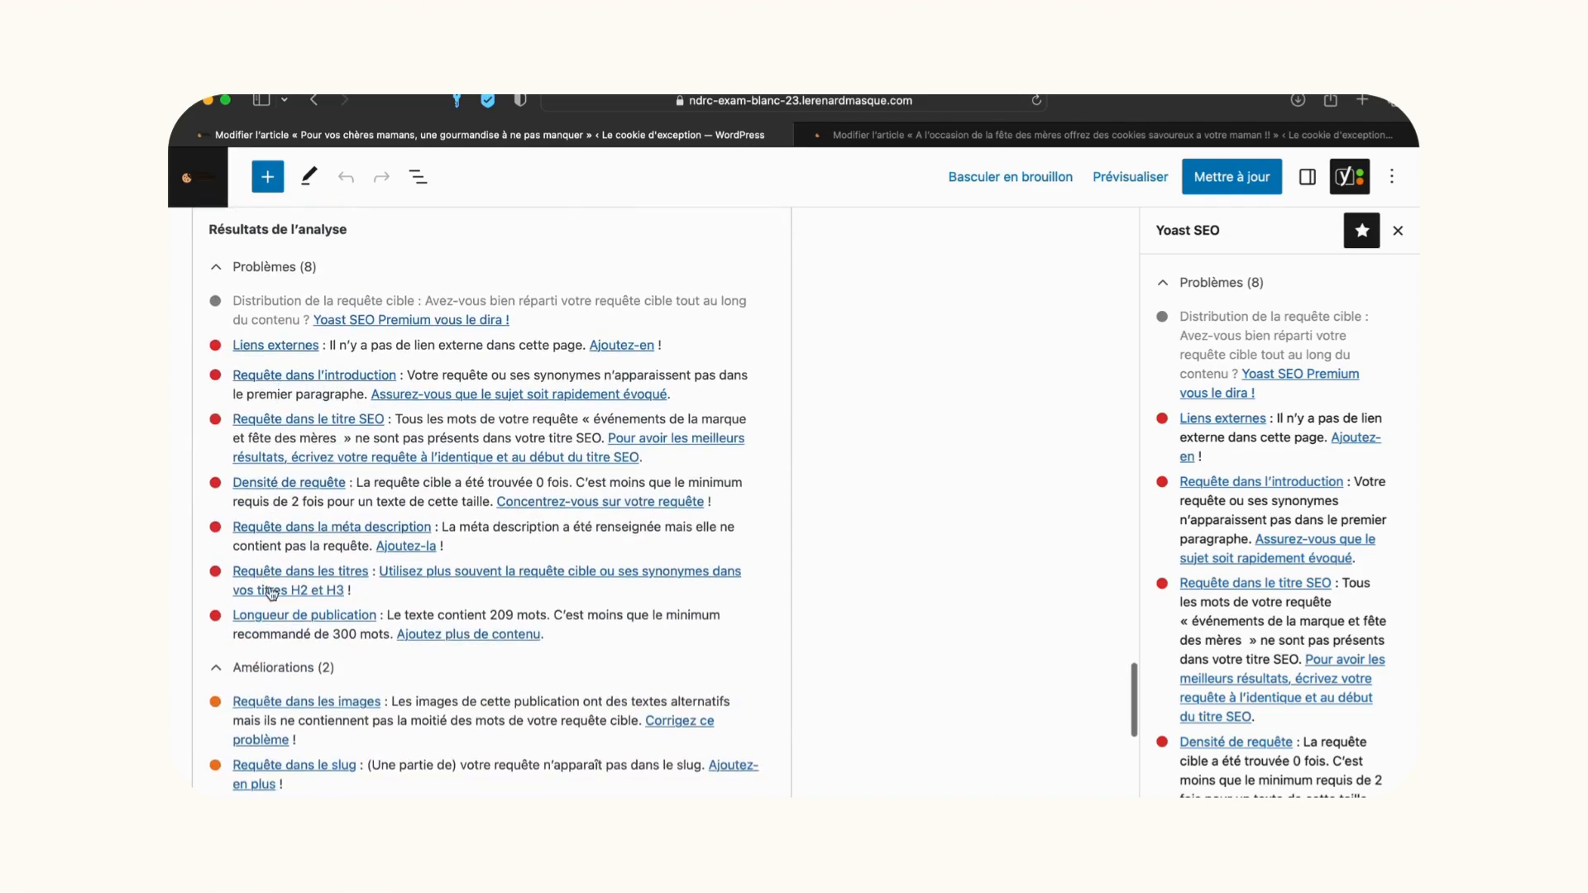
scroll(270, 591, "down", 2)
scroll(1181, 482, "down", 8)
key("super+s")
scroll(538, 475, "down", 4)
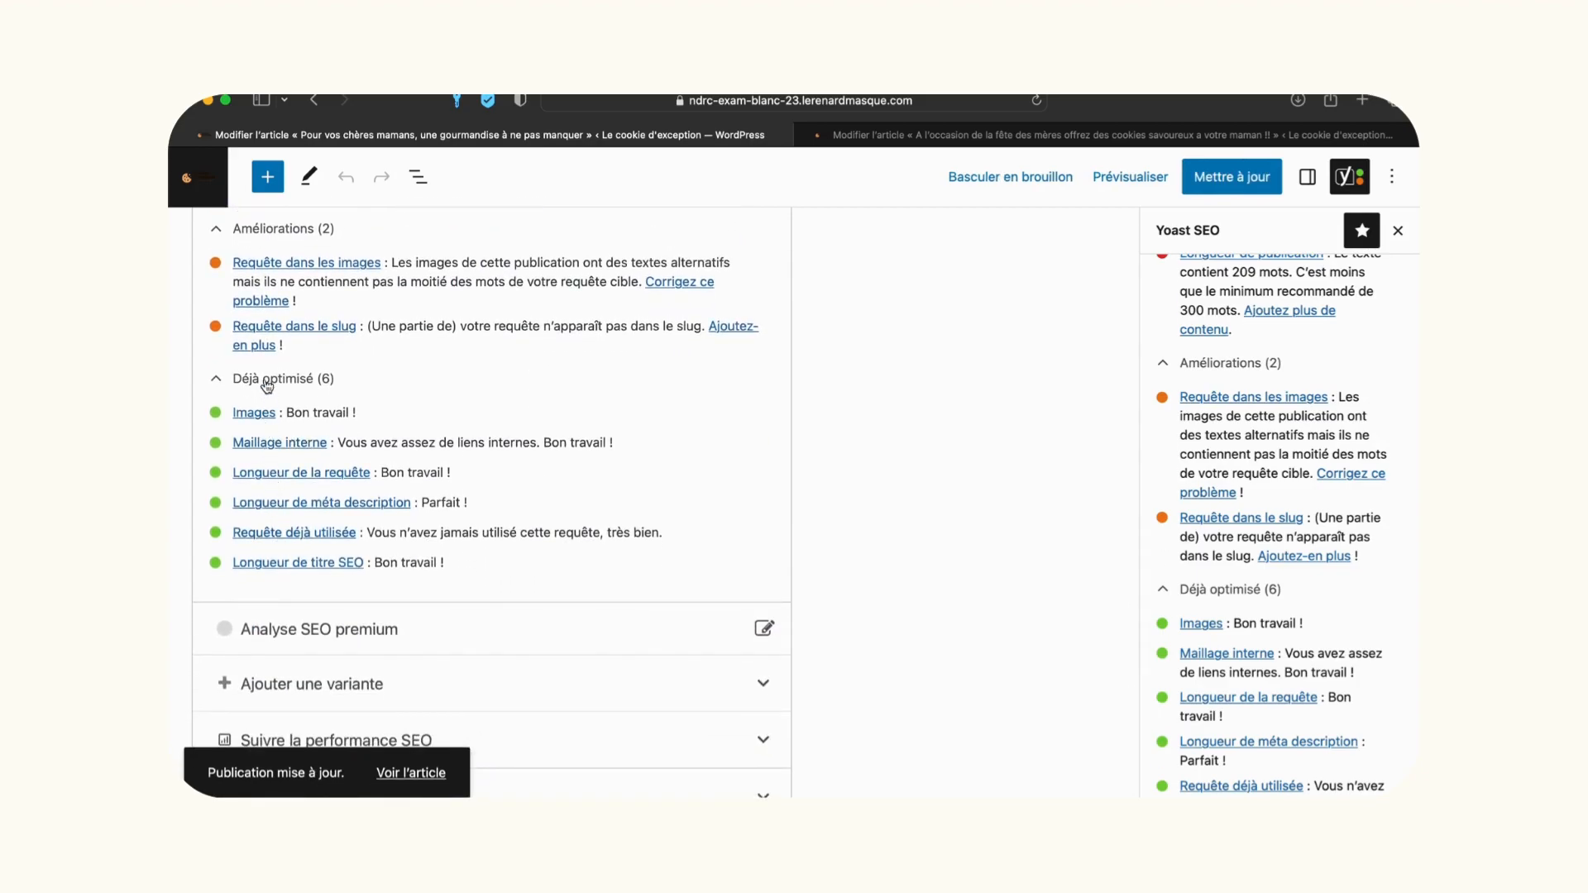
Pin the article to the top of the blog, check its remaining post settings, and update it.
scroll(351, 273, "up", 2)
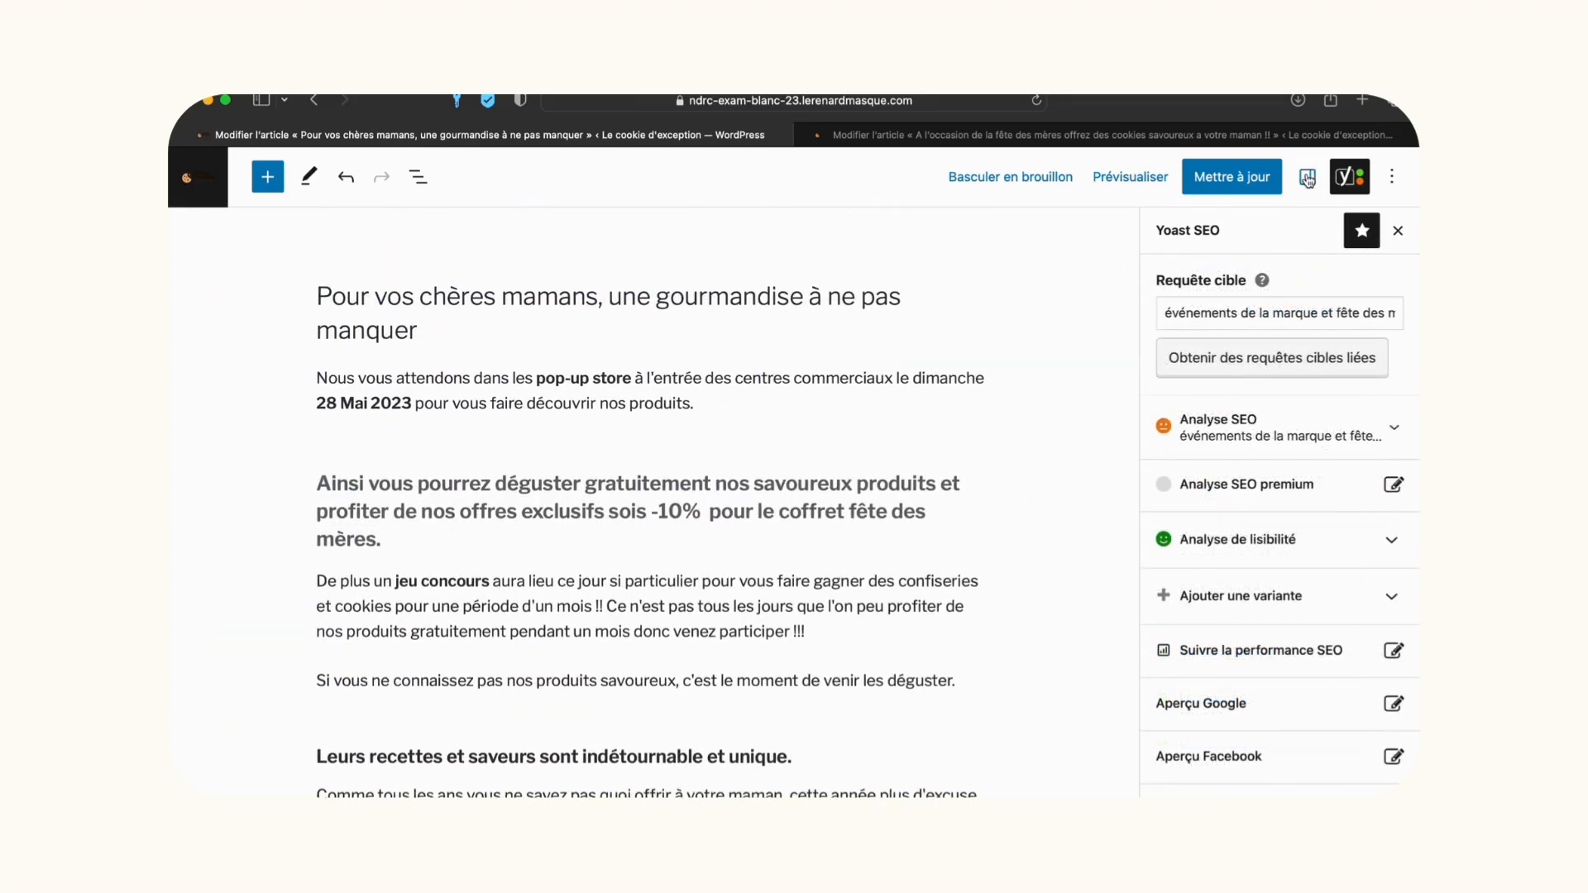
left_click(1307, 179)
scroll(1213, 426, "down", 2)
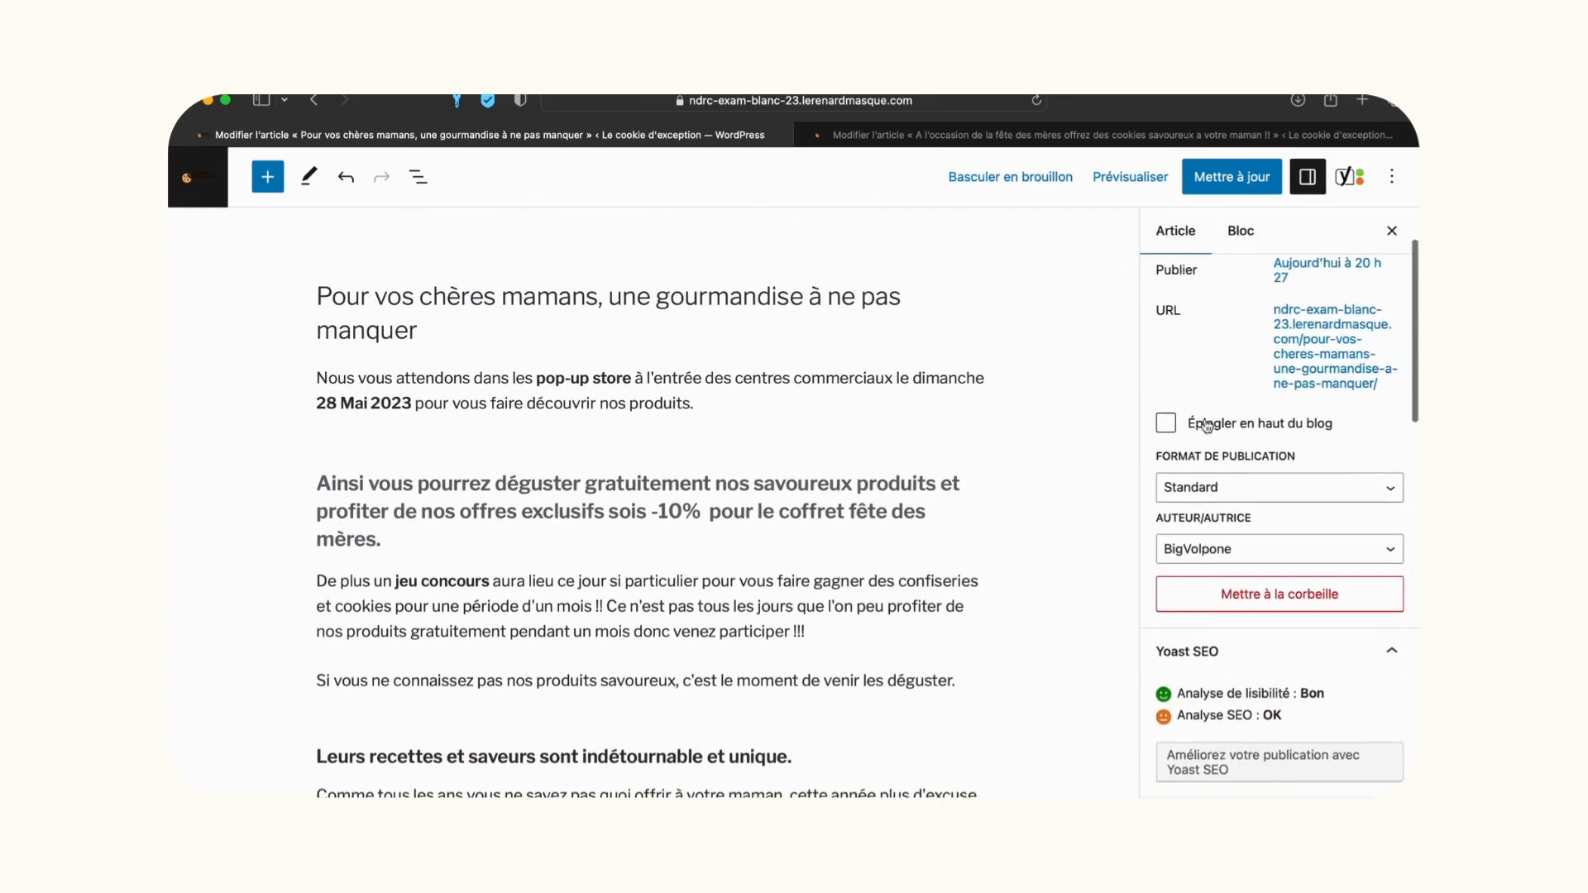
left_click(1168, 424)
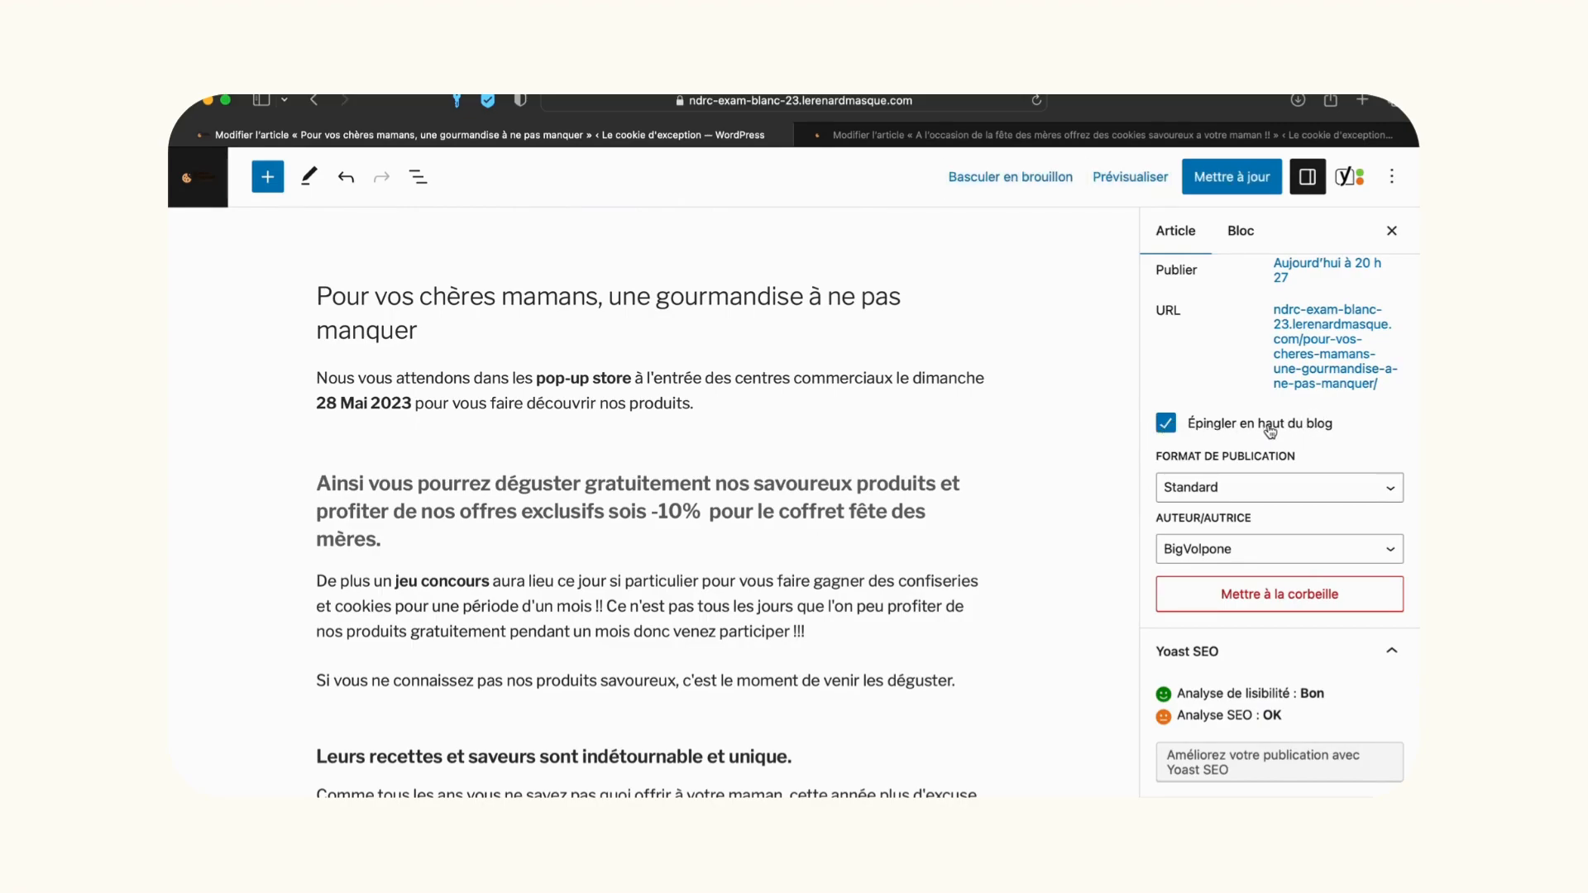
scroll(1270, 431, "down", 8)
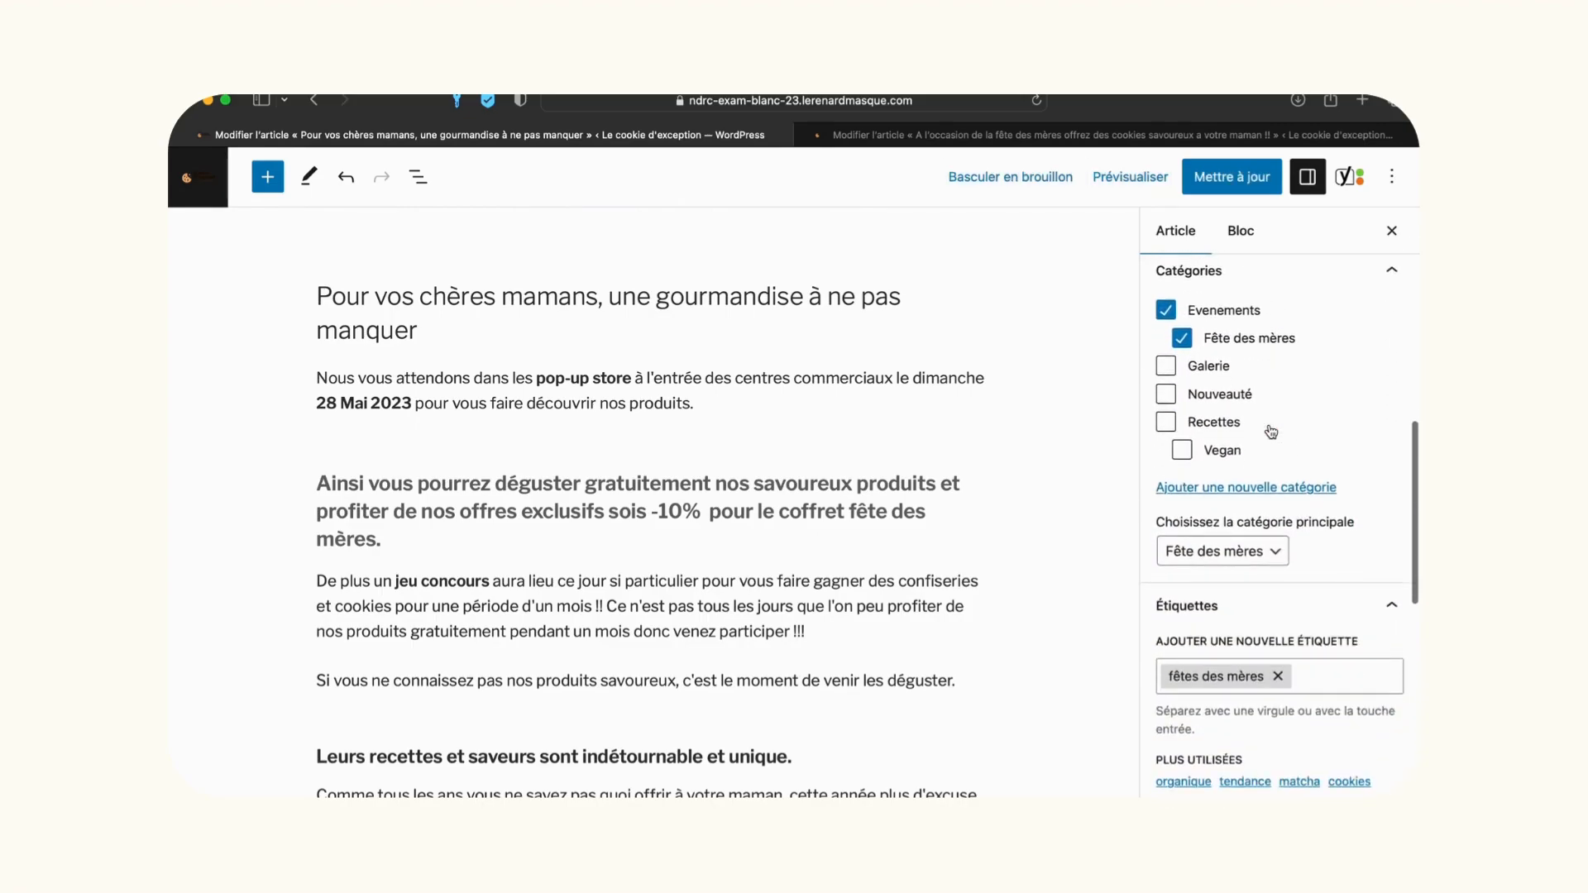
scroll(1270, 431, "down", 8)
scroll(1270, 431, "down", 2)
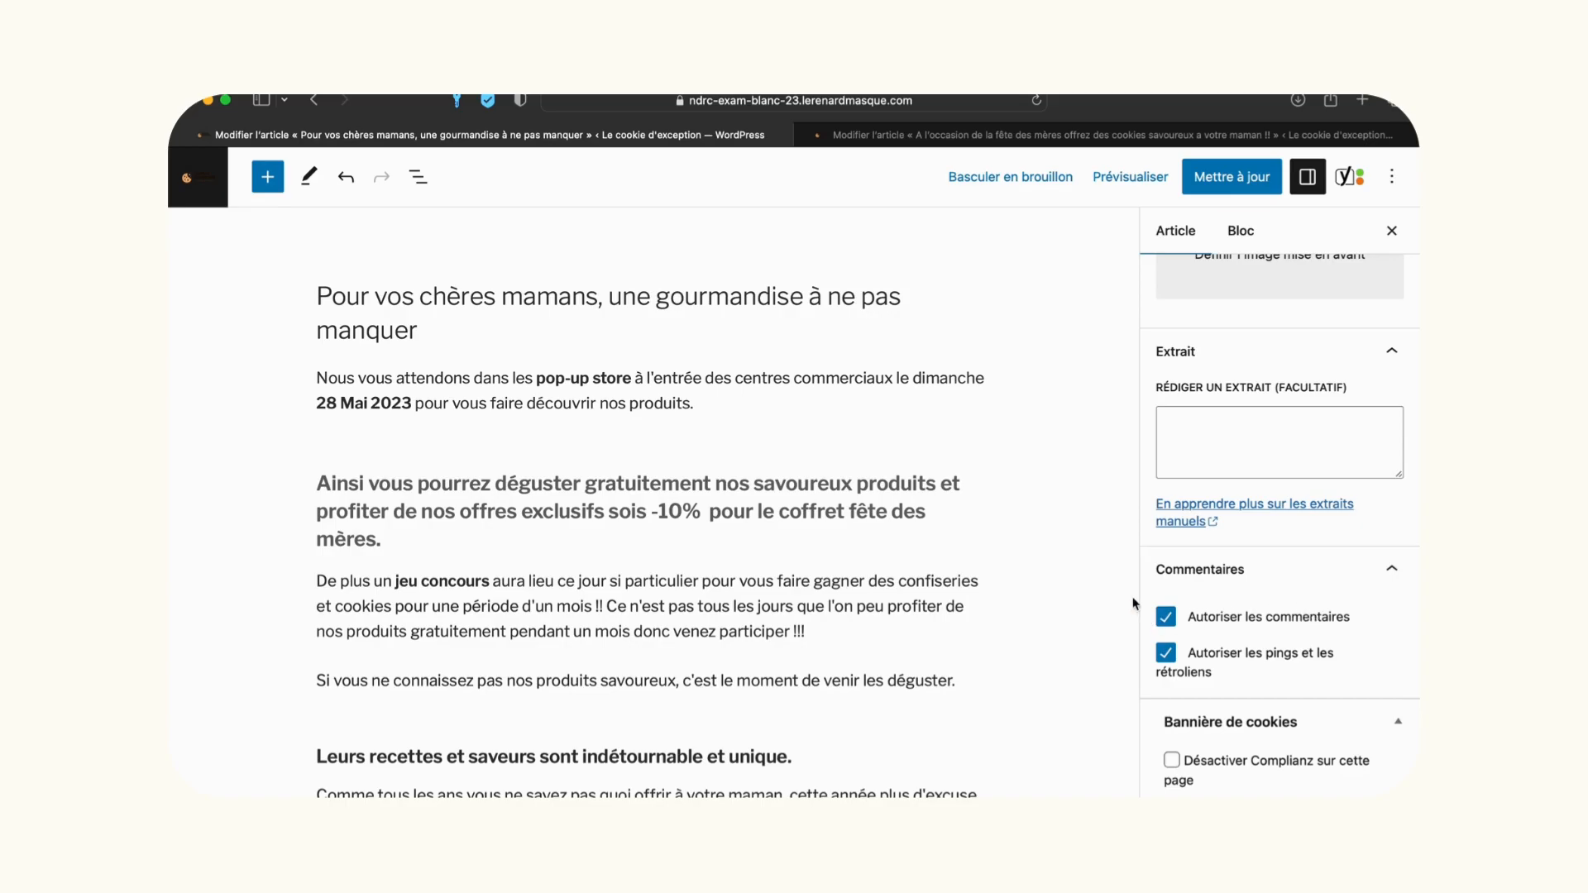
left_click(1232, 176)
Preview the article in a new tab and examine its text, images, categories, tags and comment form.
left_click(1133, 178)
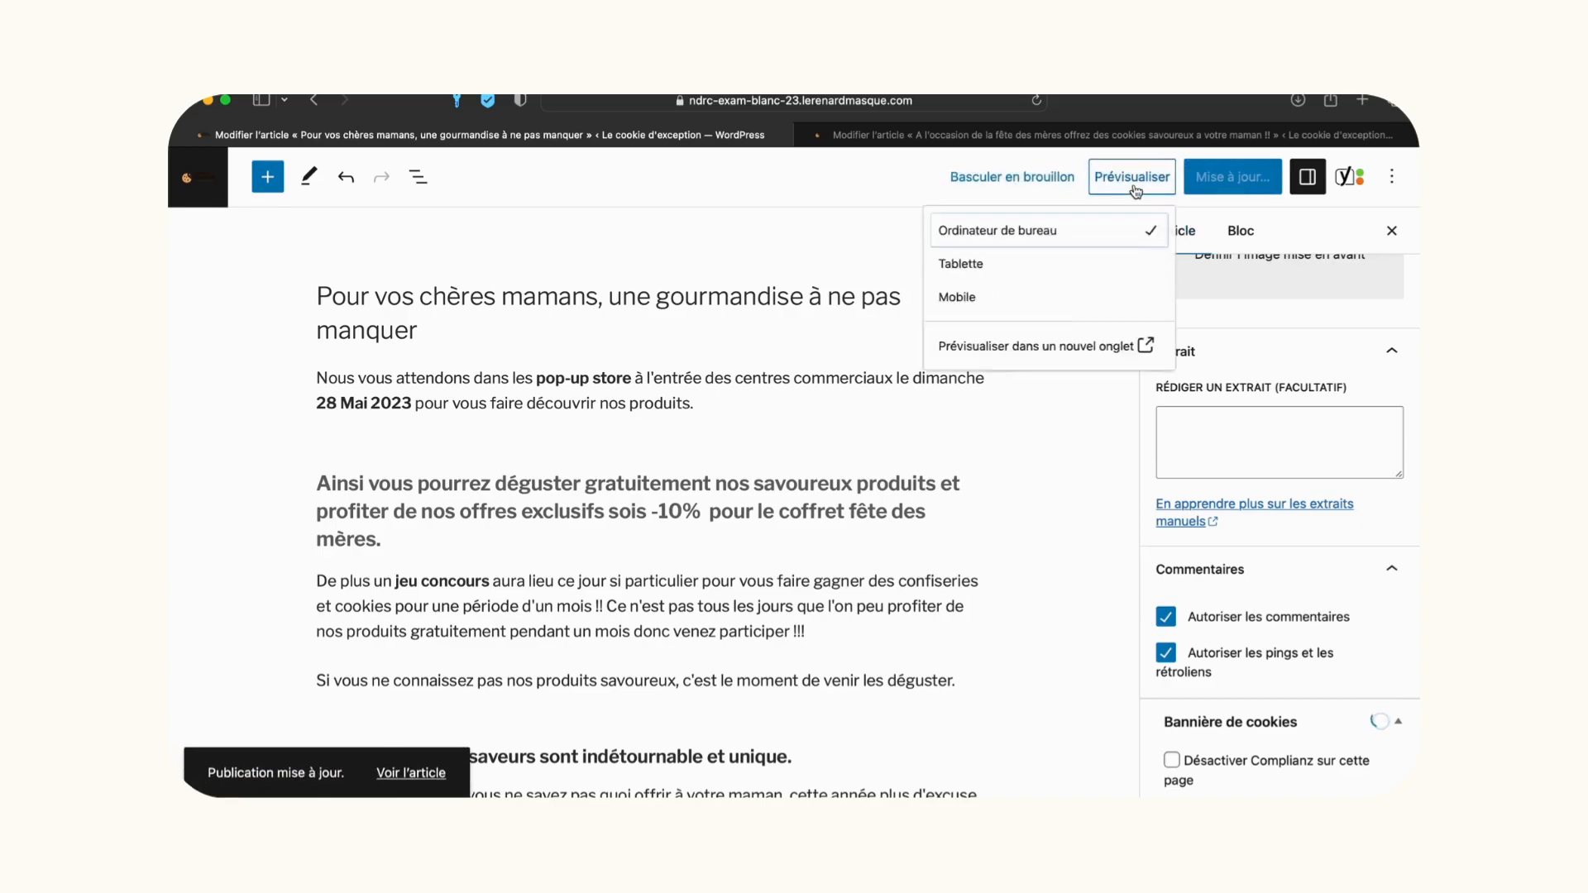
left_click(1015, 354)
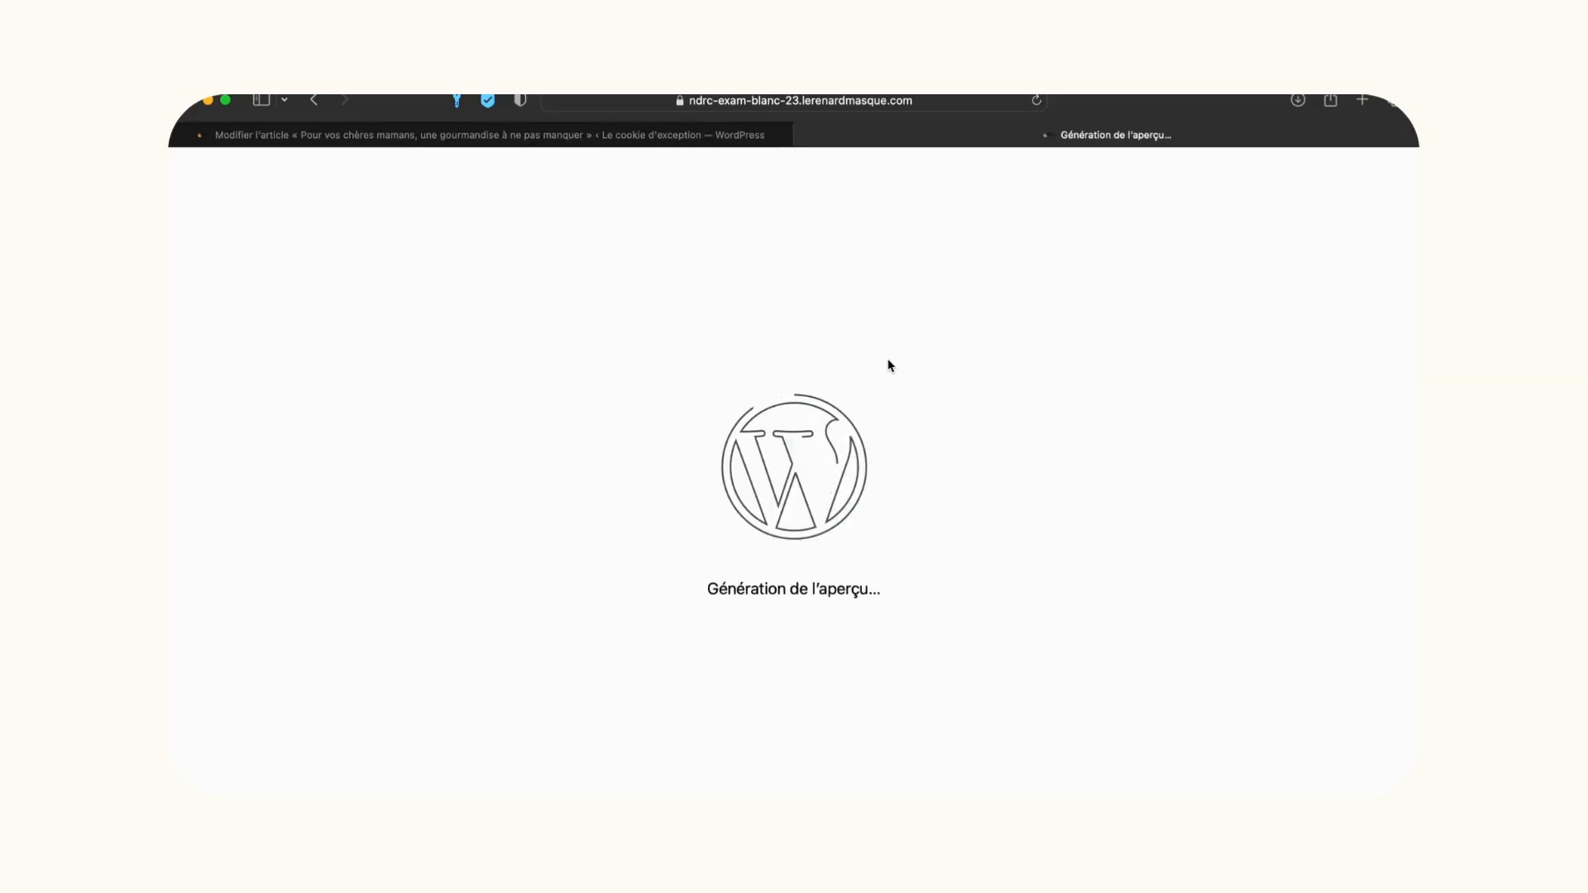
scroll(889, 365, "down", 5)
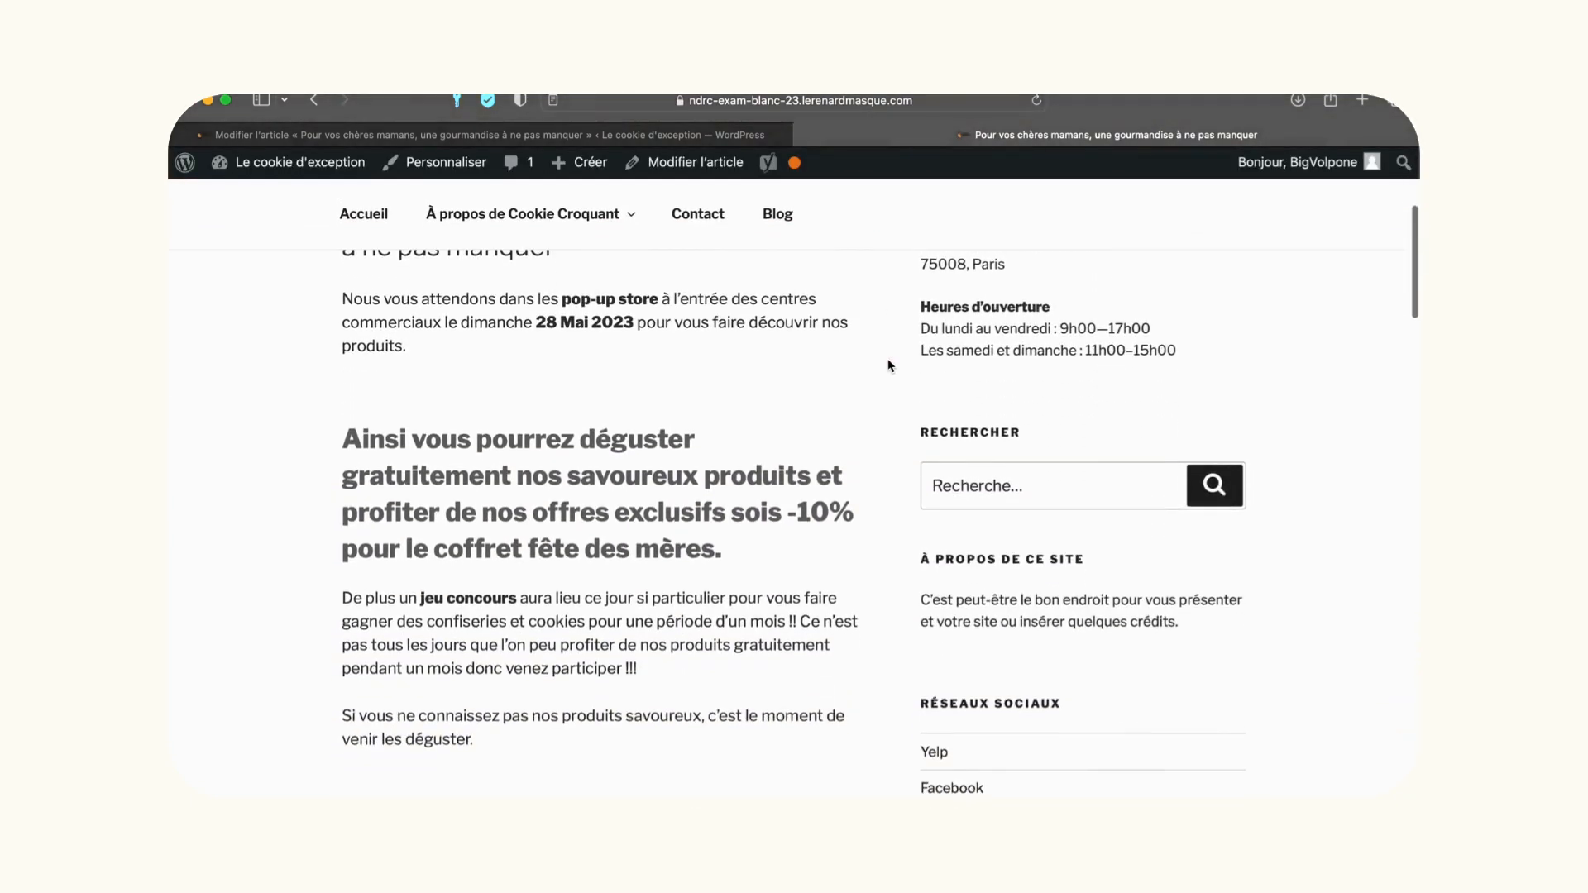
scroll(890, 366, "down", 15)
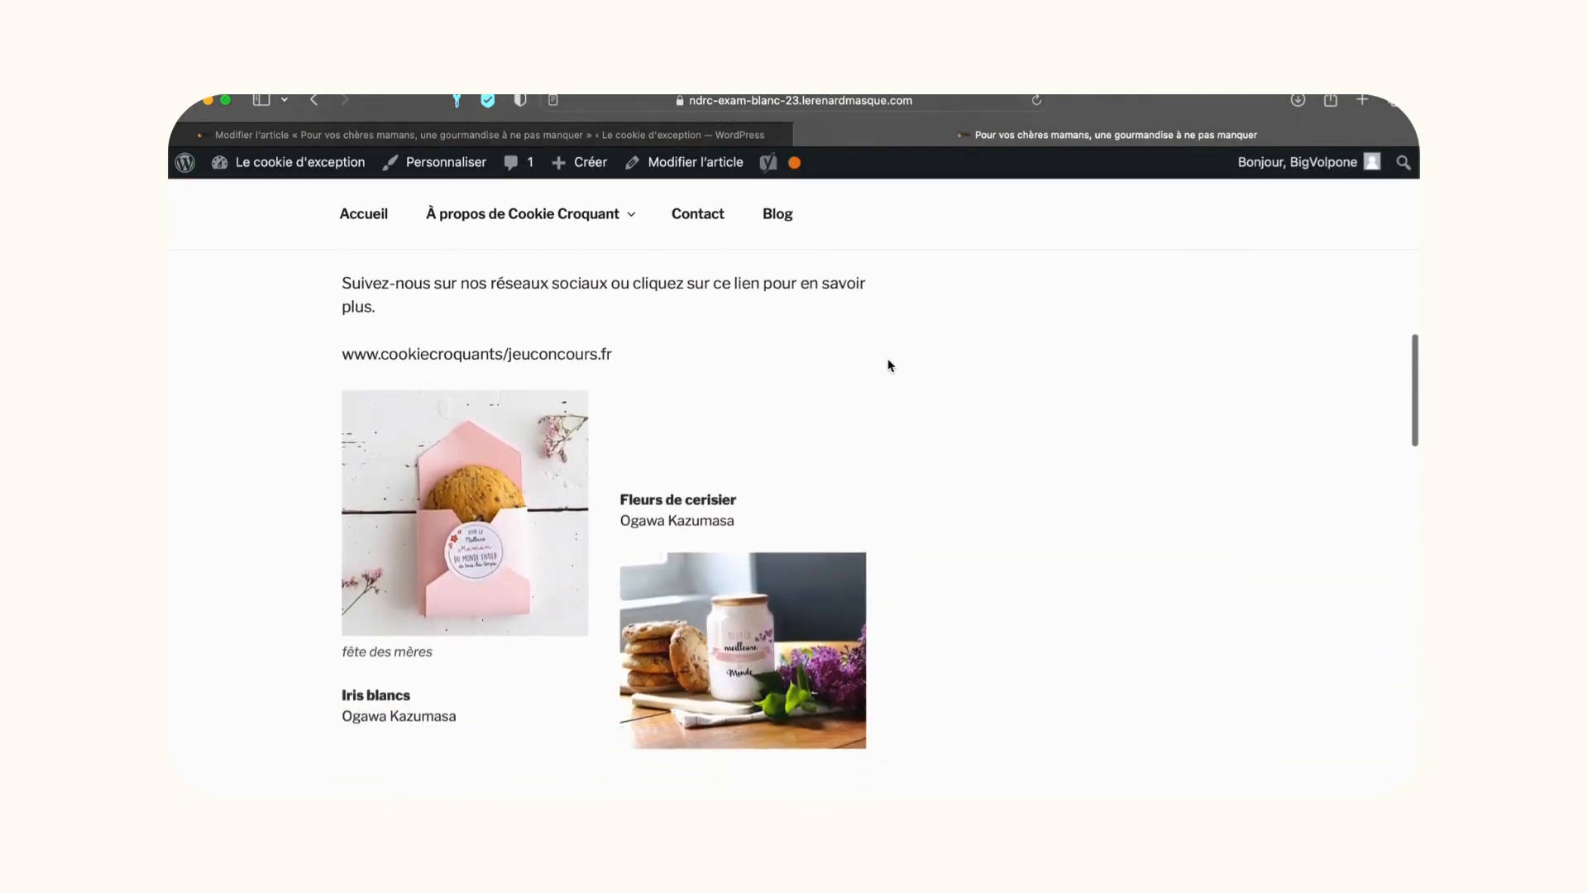
scroll(889, 365, "down", 15)
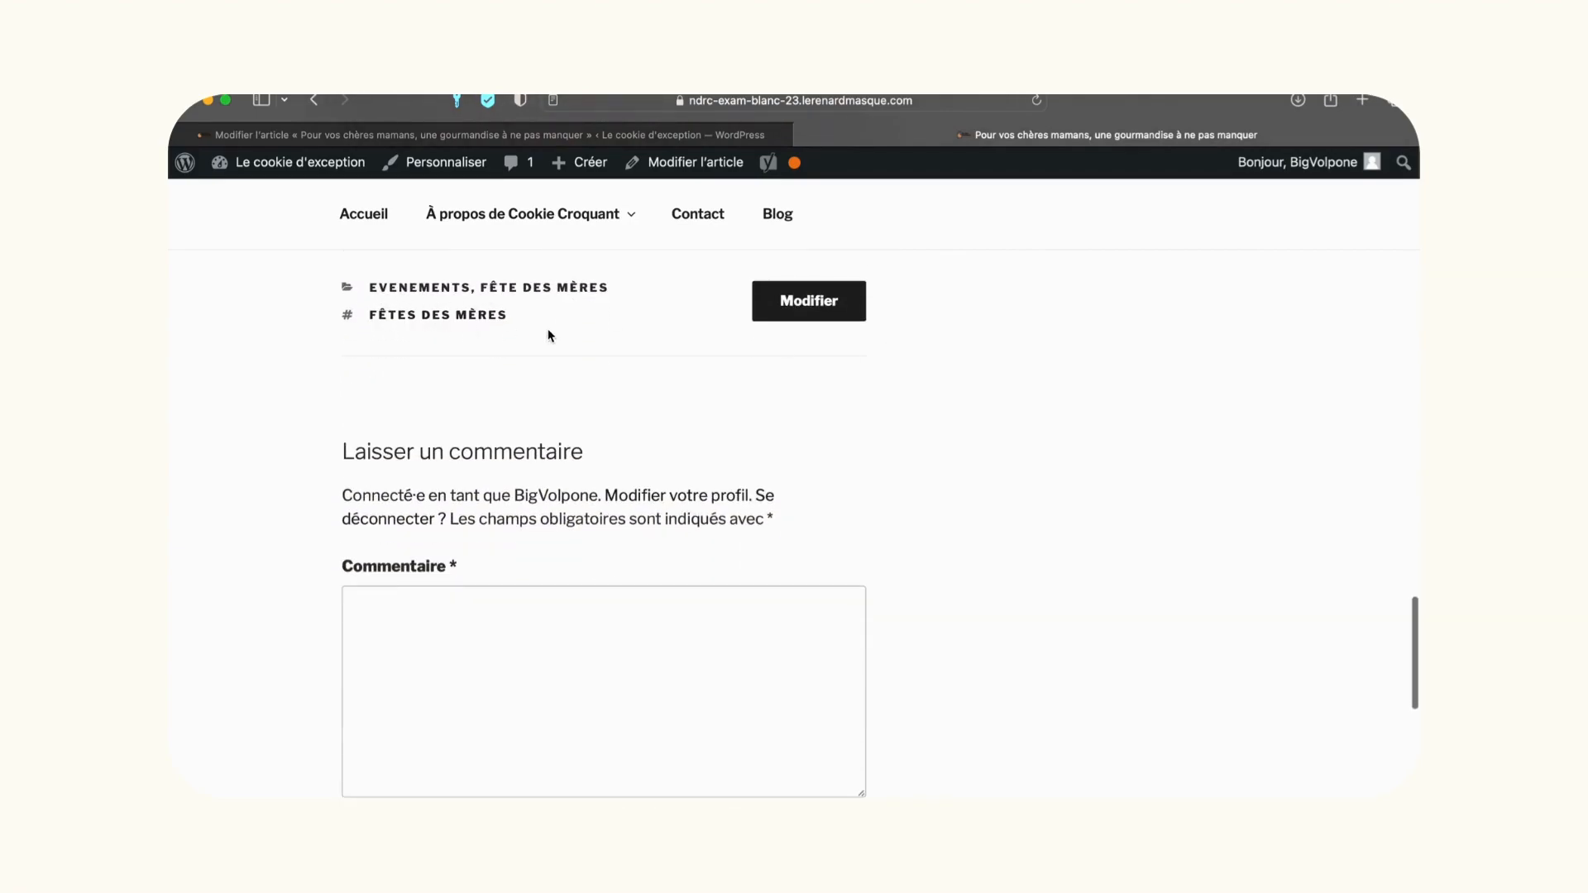
scroll(547, 335, "down", 4)
left_click(486, 340)
scroll(488, 339, "up", 2)
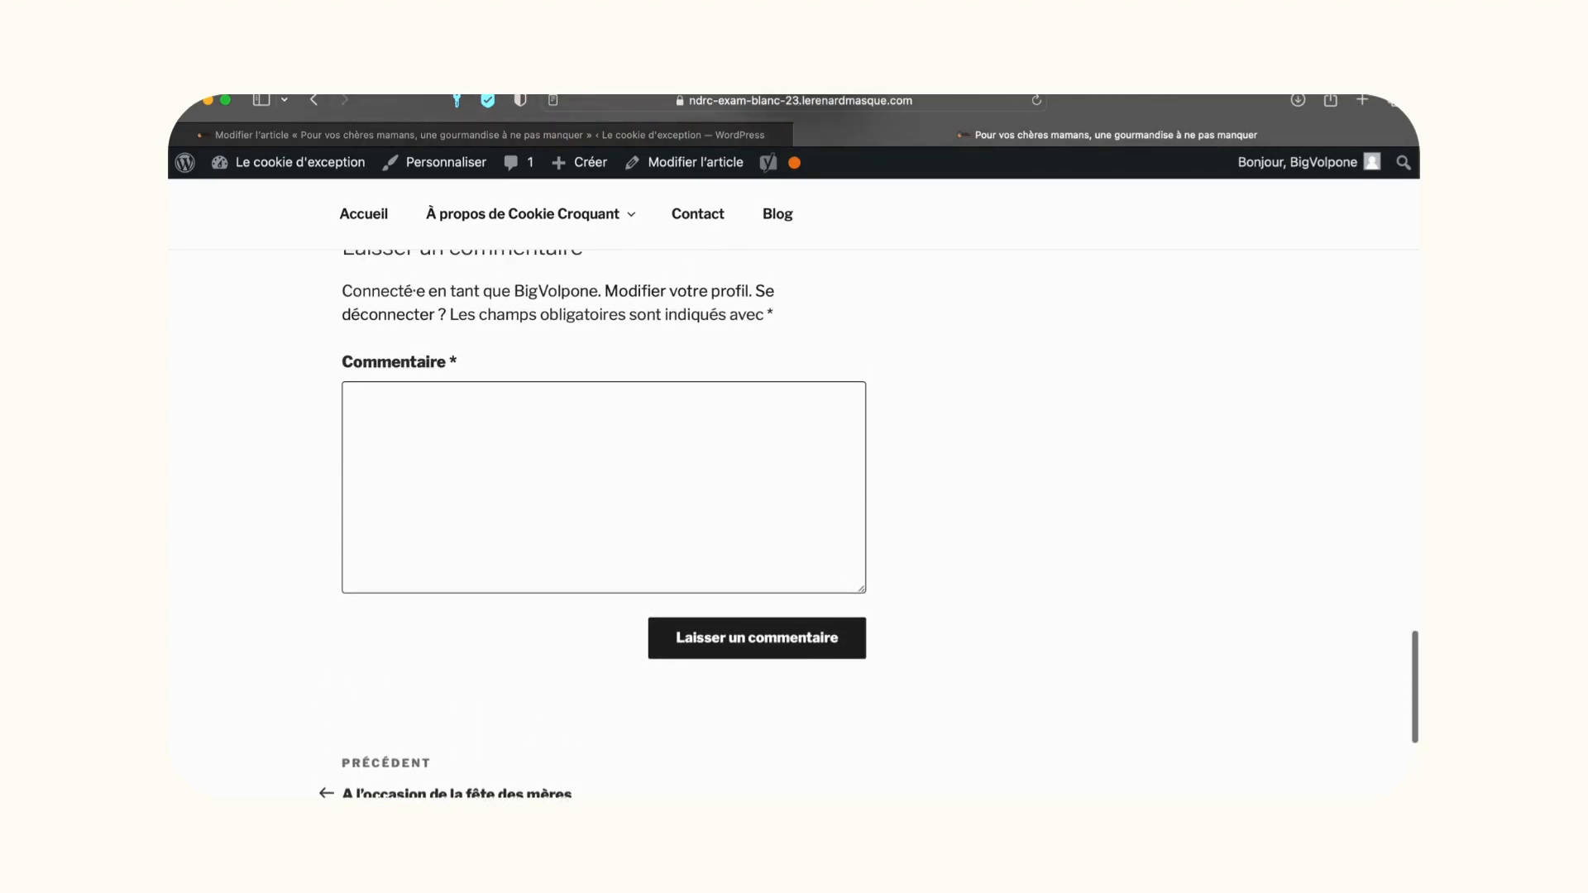
Open the site's Blog page and check the position and pin marker of the Mother's Day article.
left_click(778, 217)
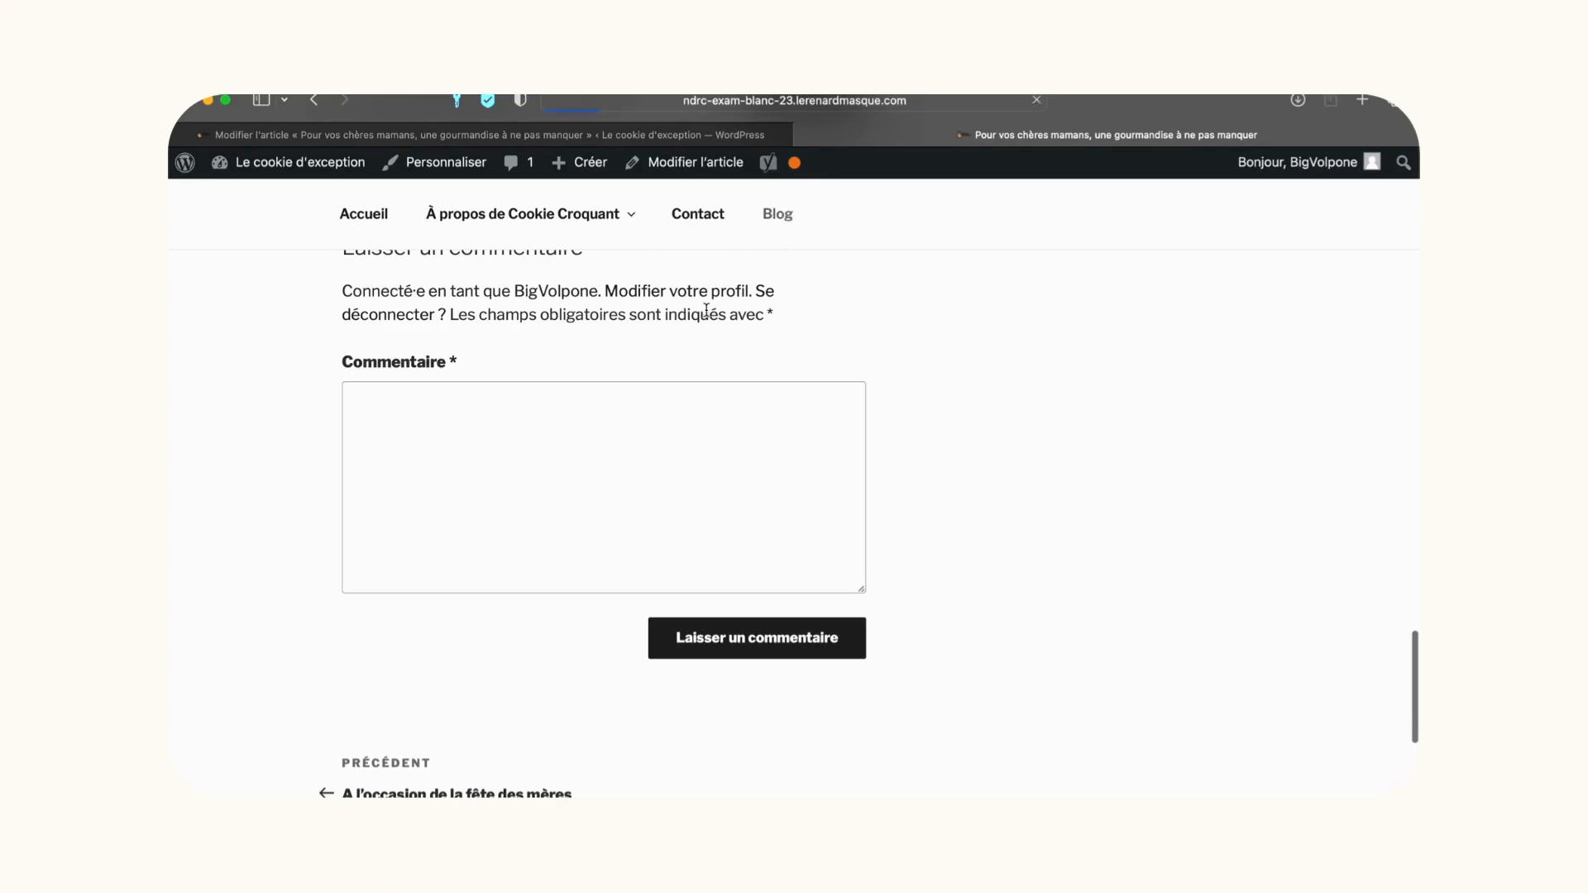
scroll(702, 347, "down", 3)
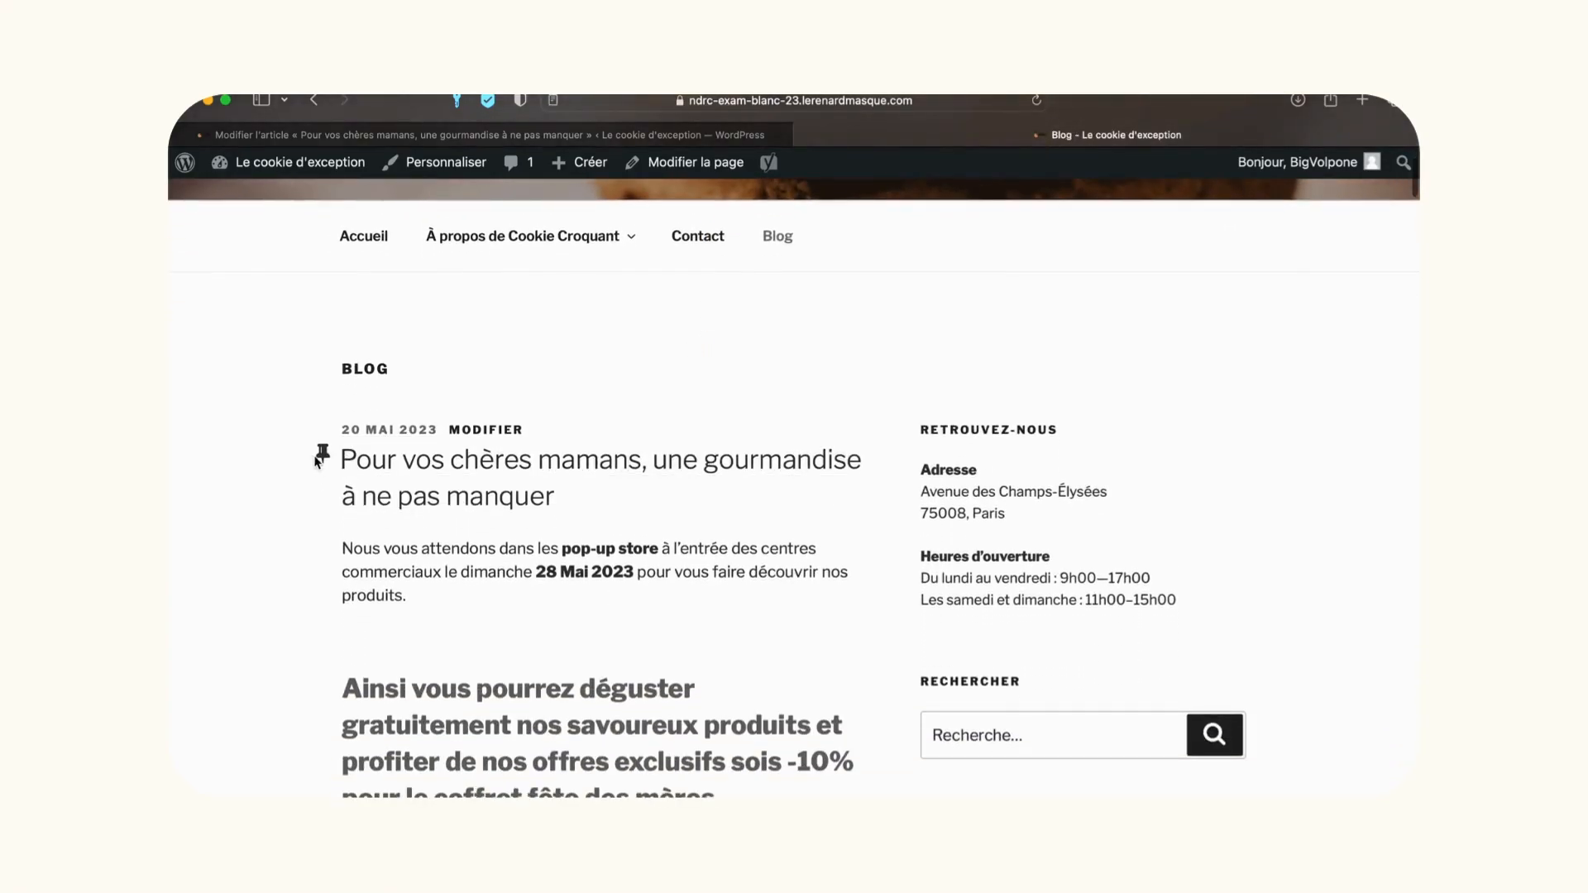
left_click_drag(312, 459, 570, 497)
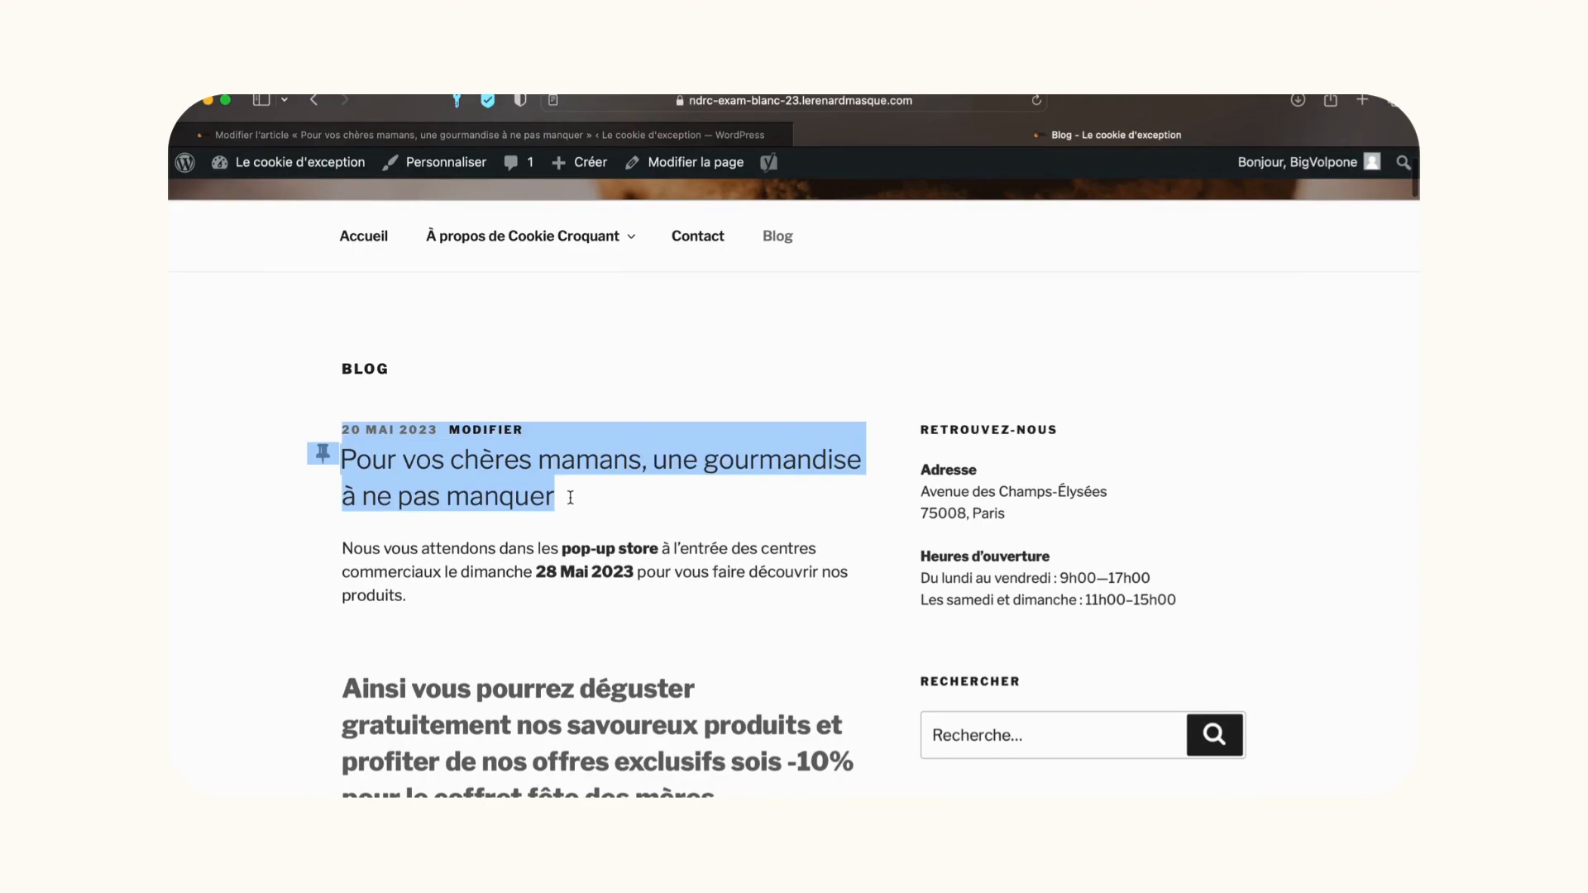
left_click(571, 497)
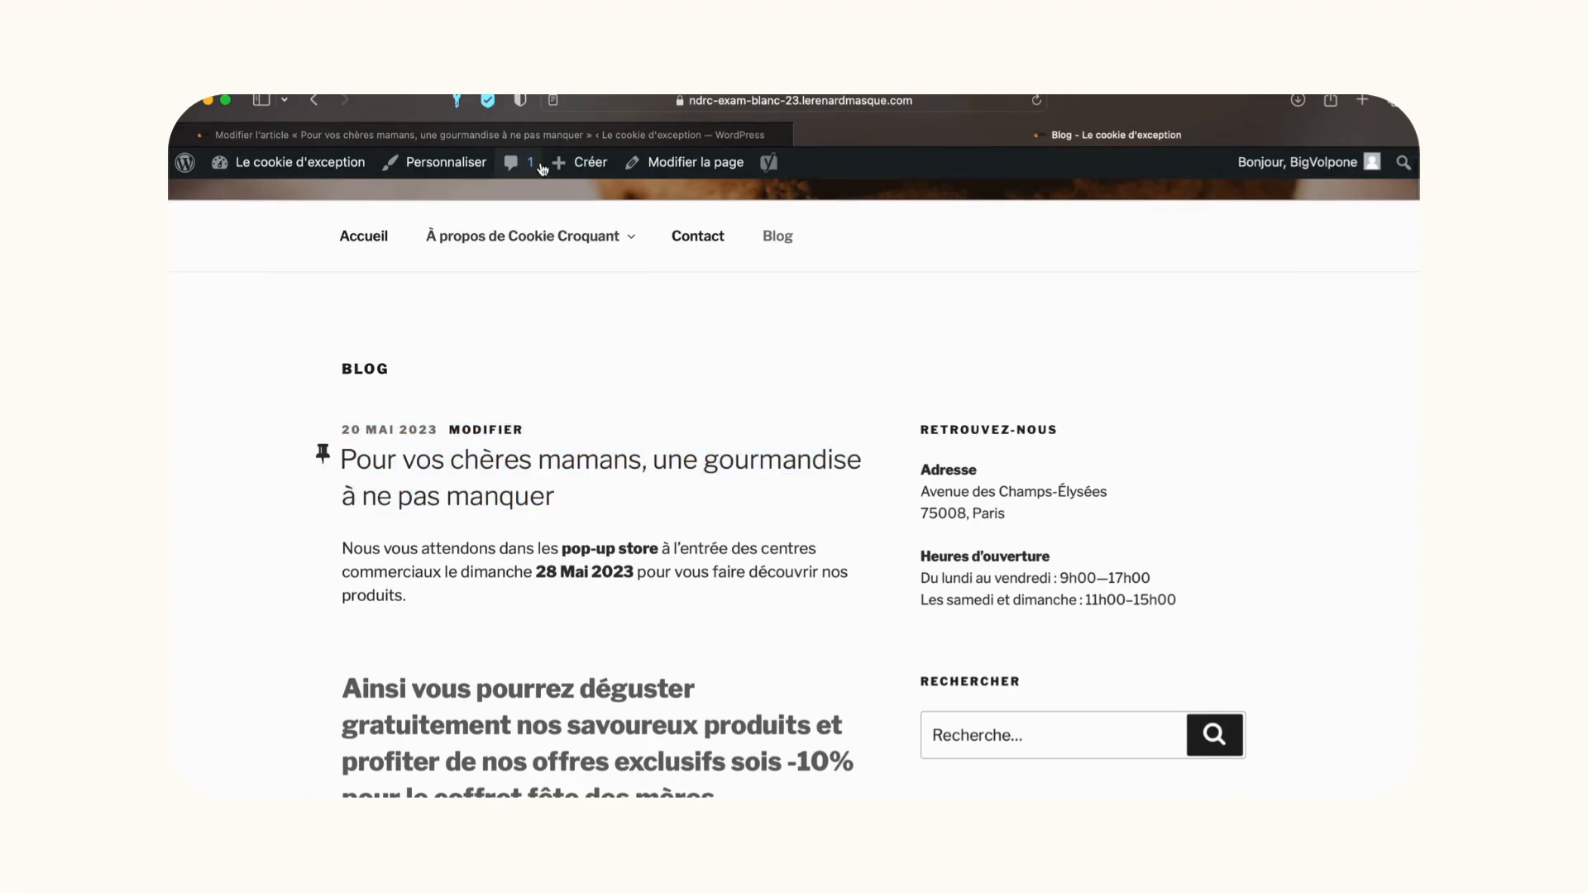
Return to the WordPress admin and, in the comment settings, require a registered, logged-in account to post comments, and save the changes.
left_click(496, 135)
left_click(193, 191)
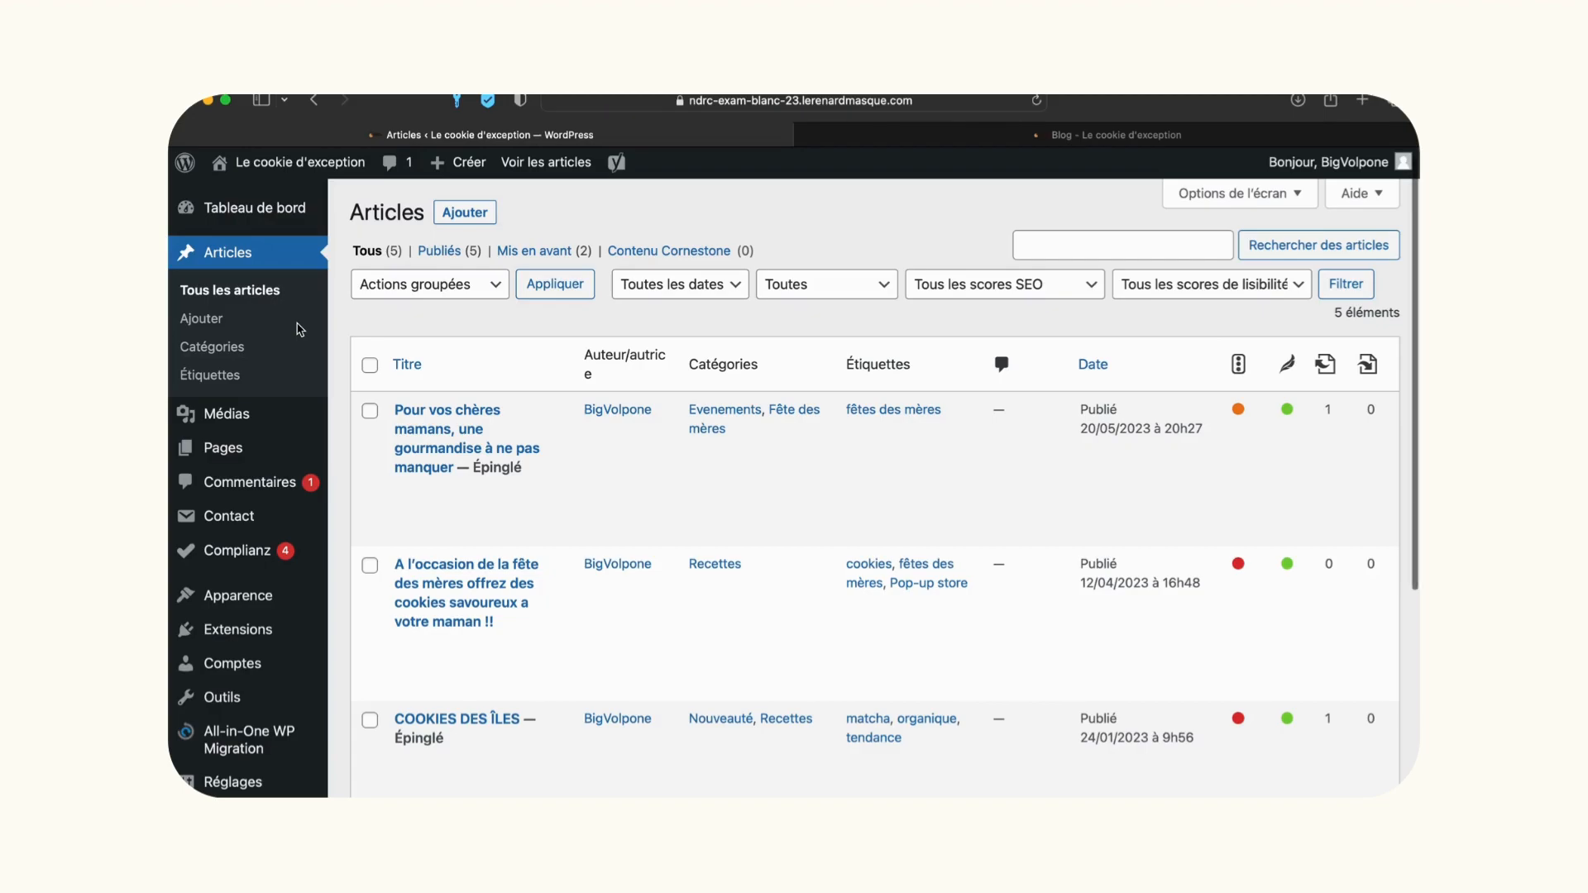
scroll(207, 653, "down", 3)
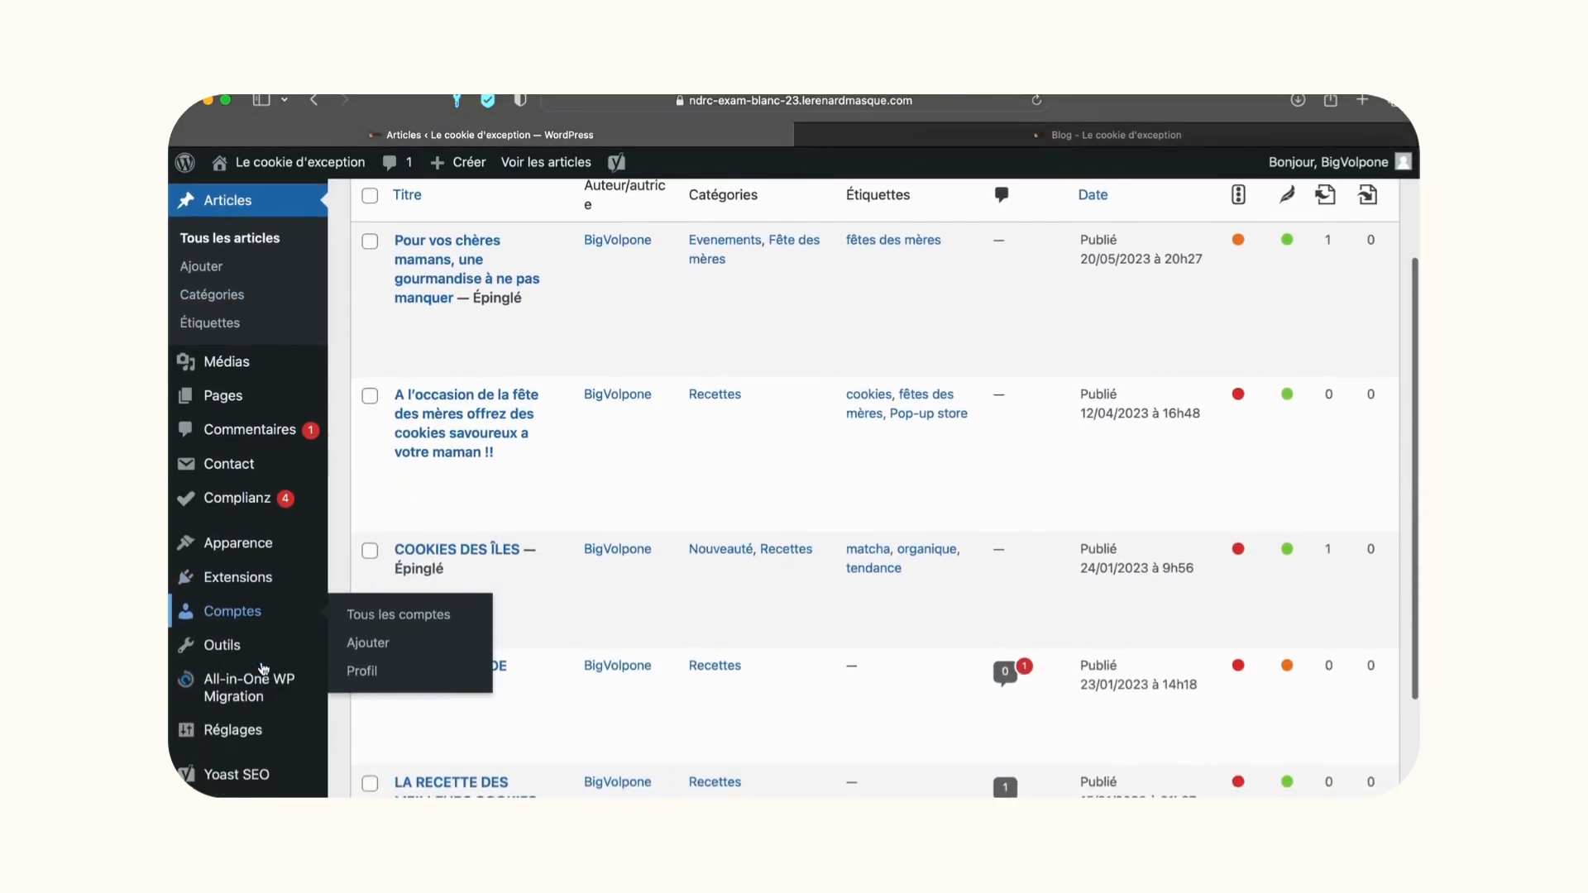
mouse_move(235, 734)
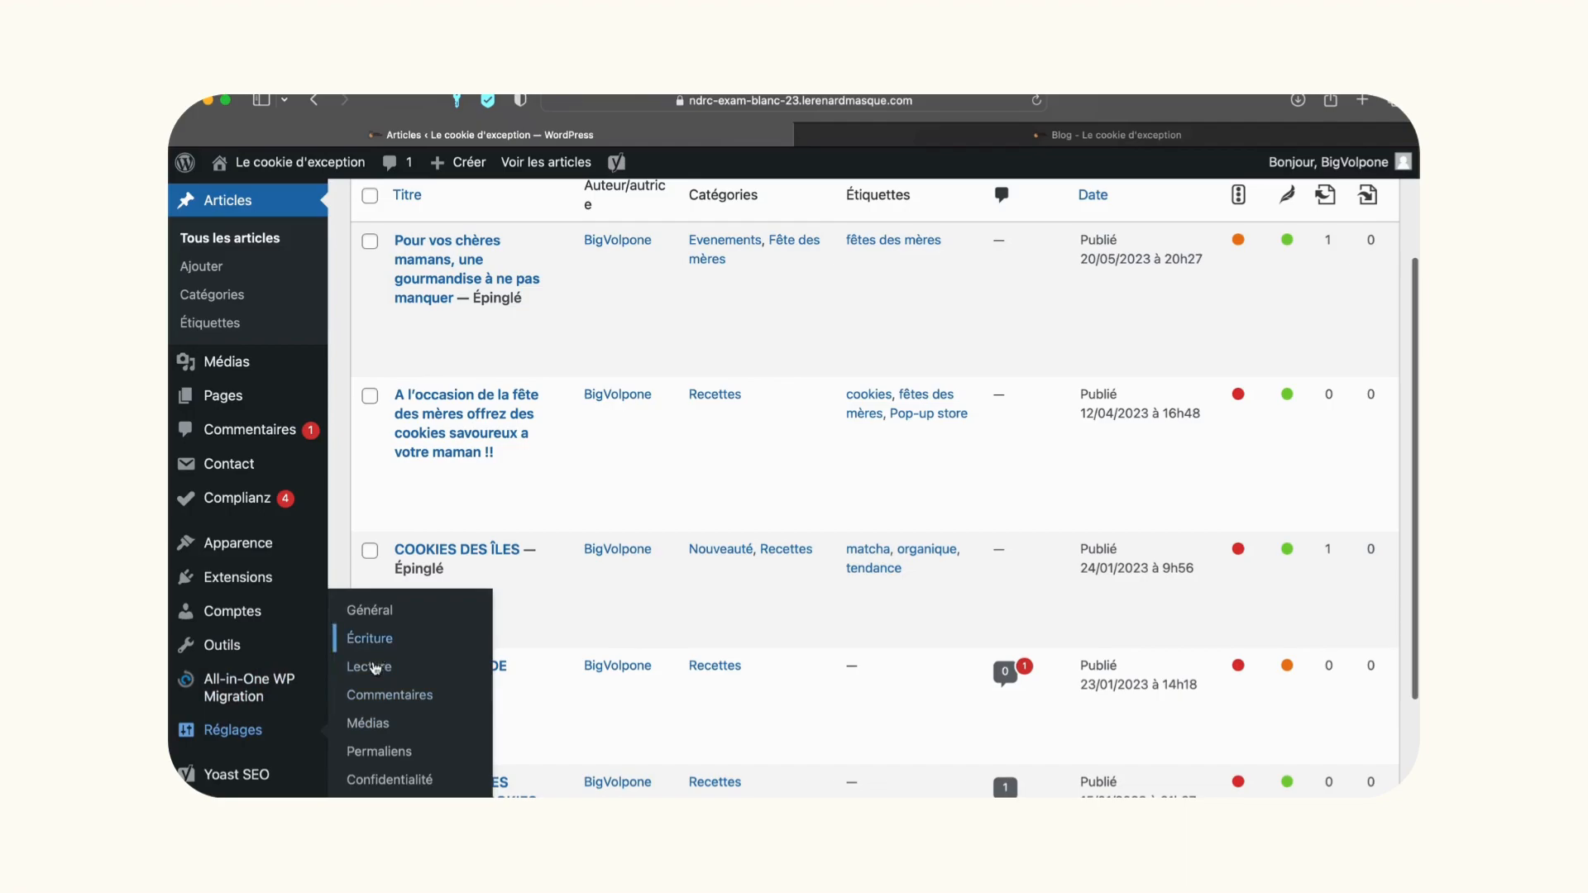
left_click(373, 697)
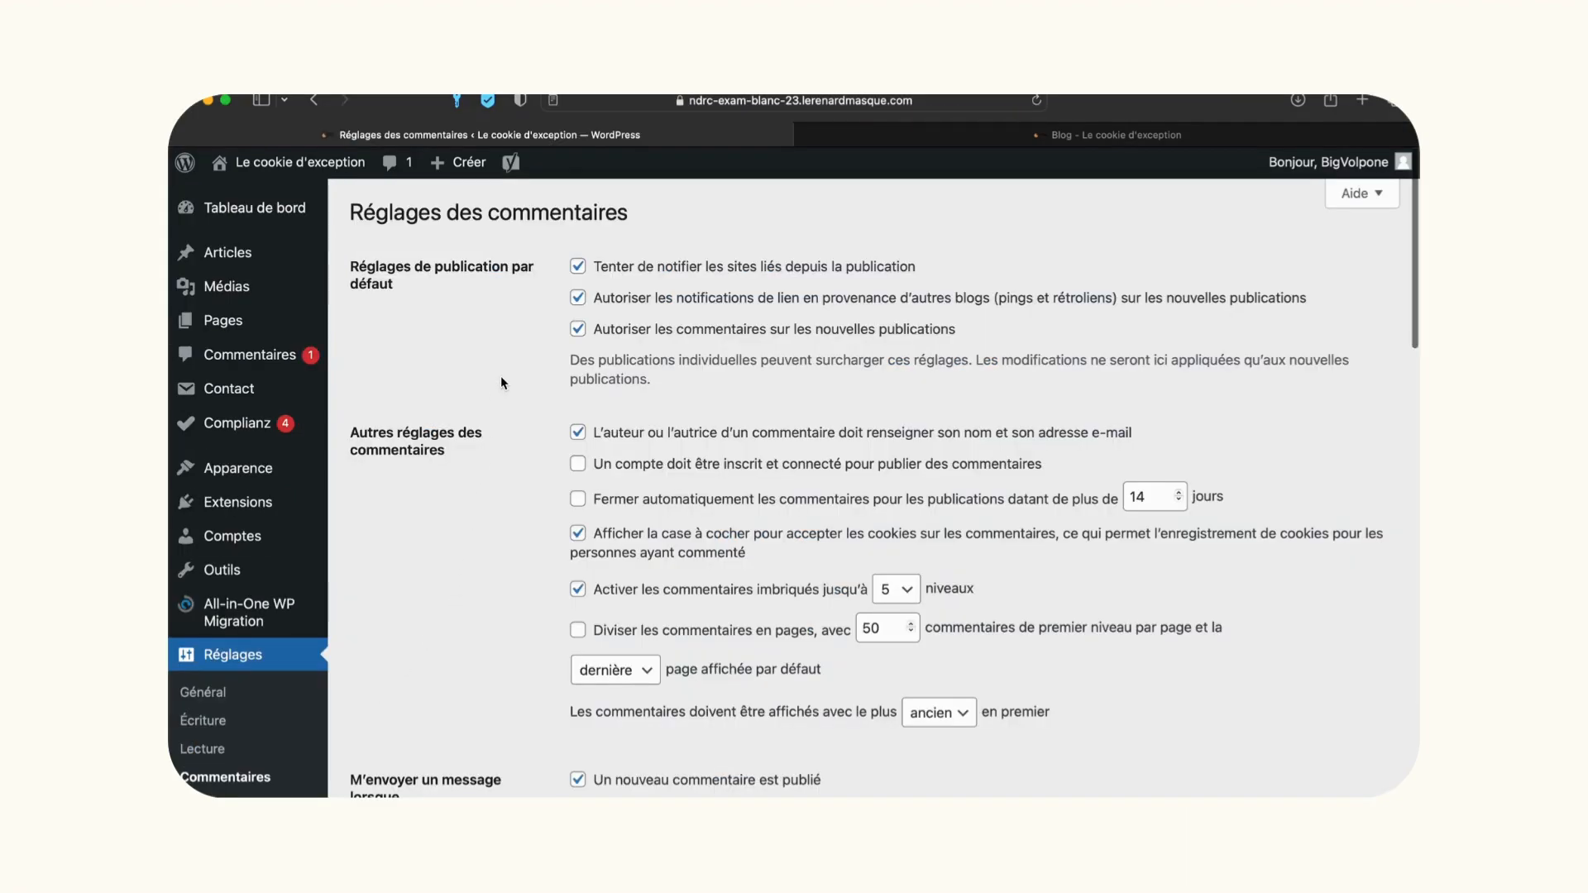
scroll(501, 383, "down", 3)
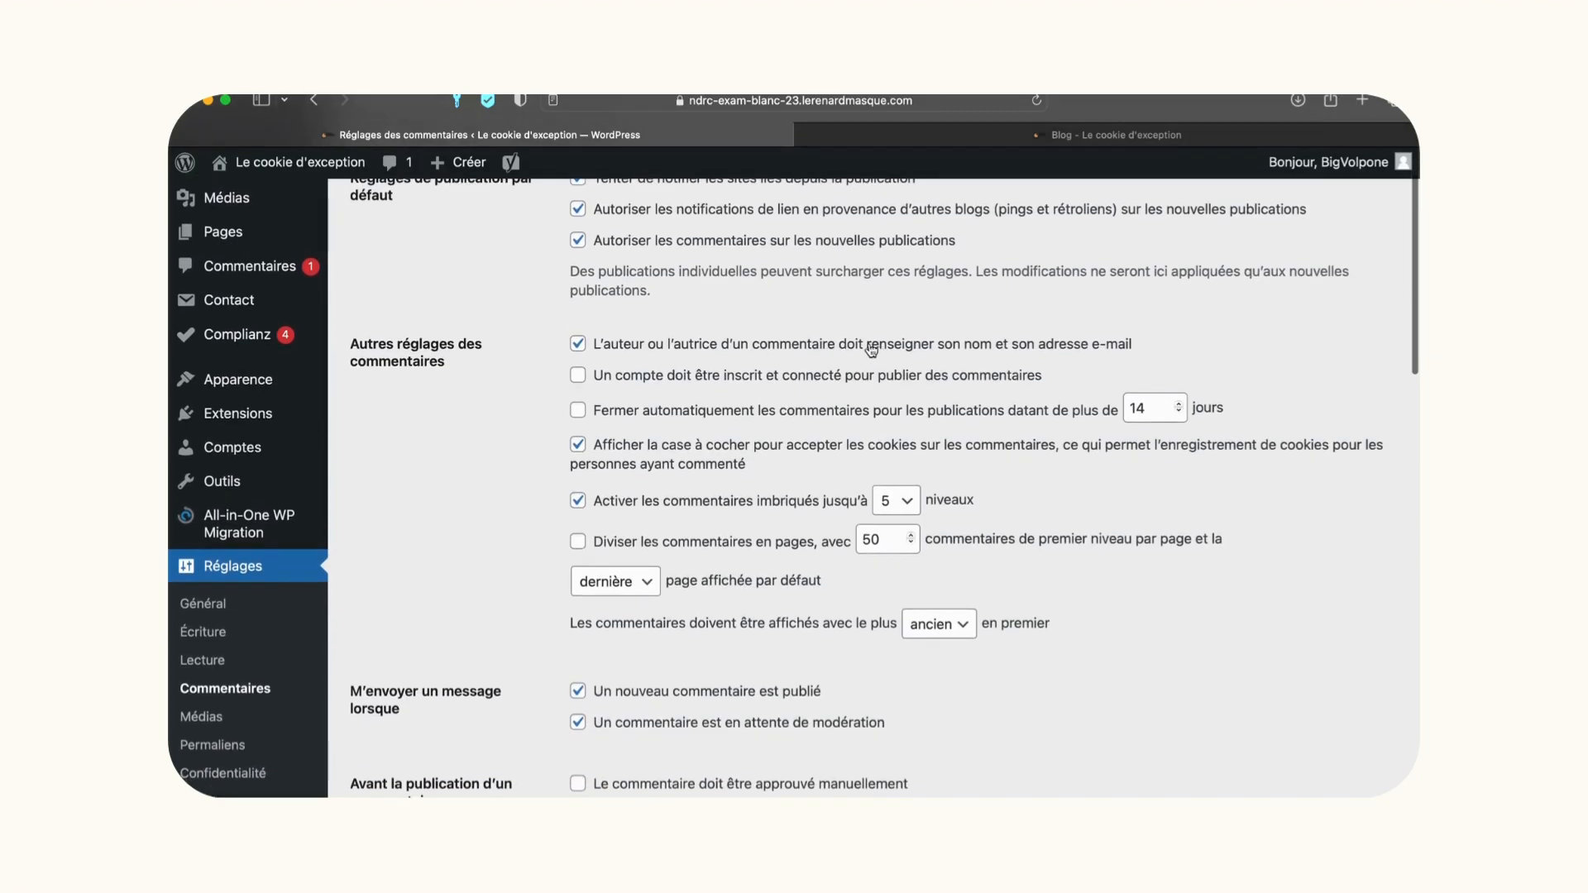
left_click(578, 377)
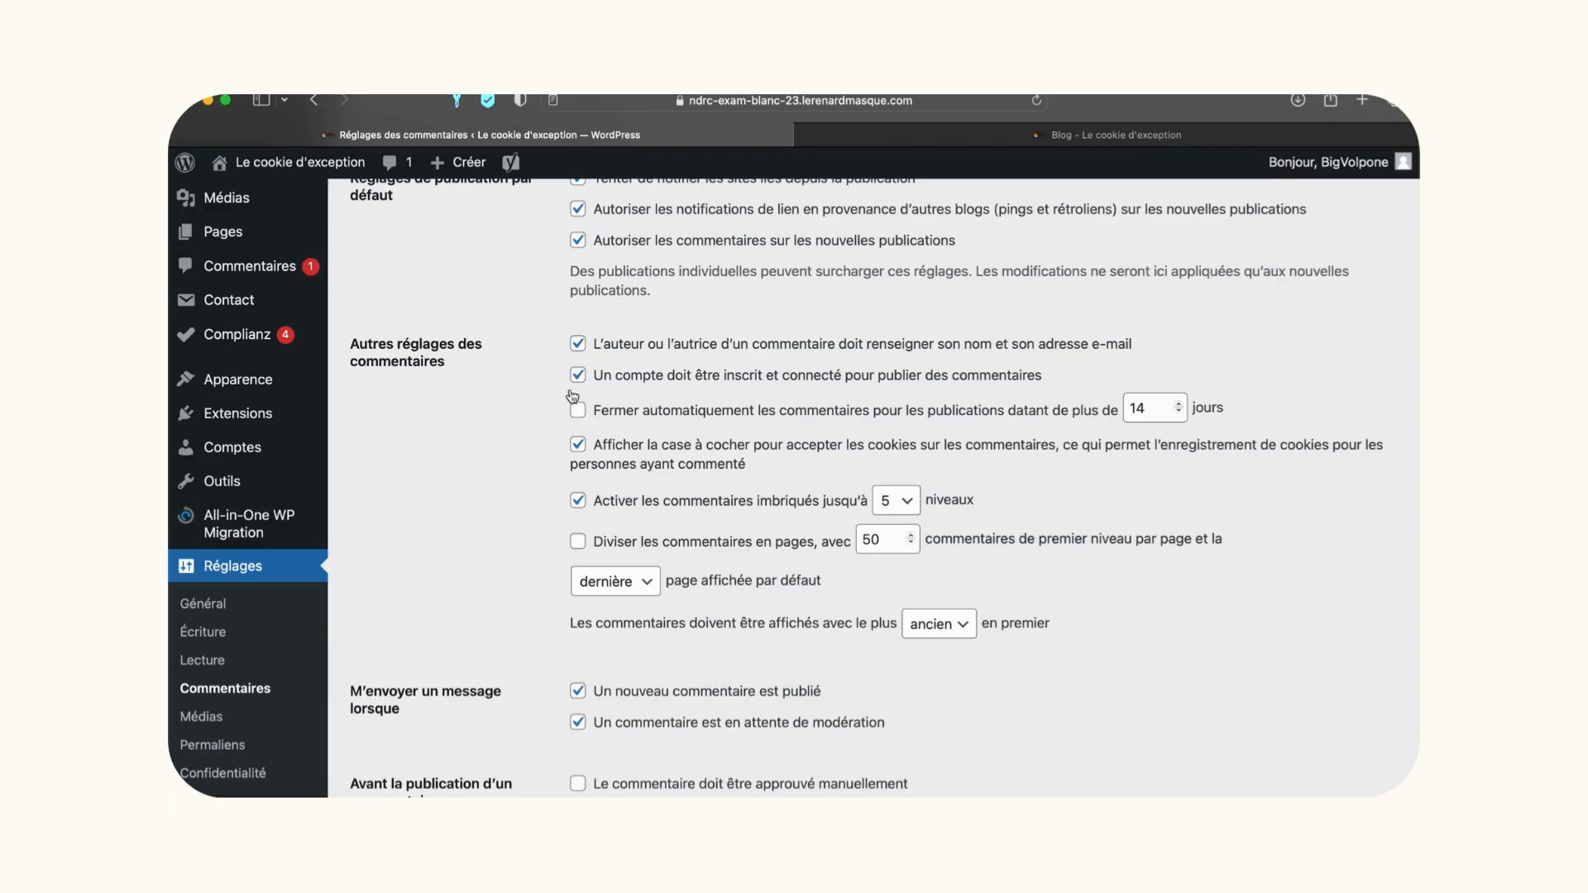
scroll(508, 449, "down", 20)
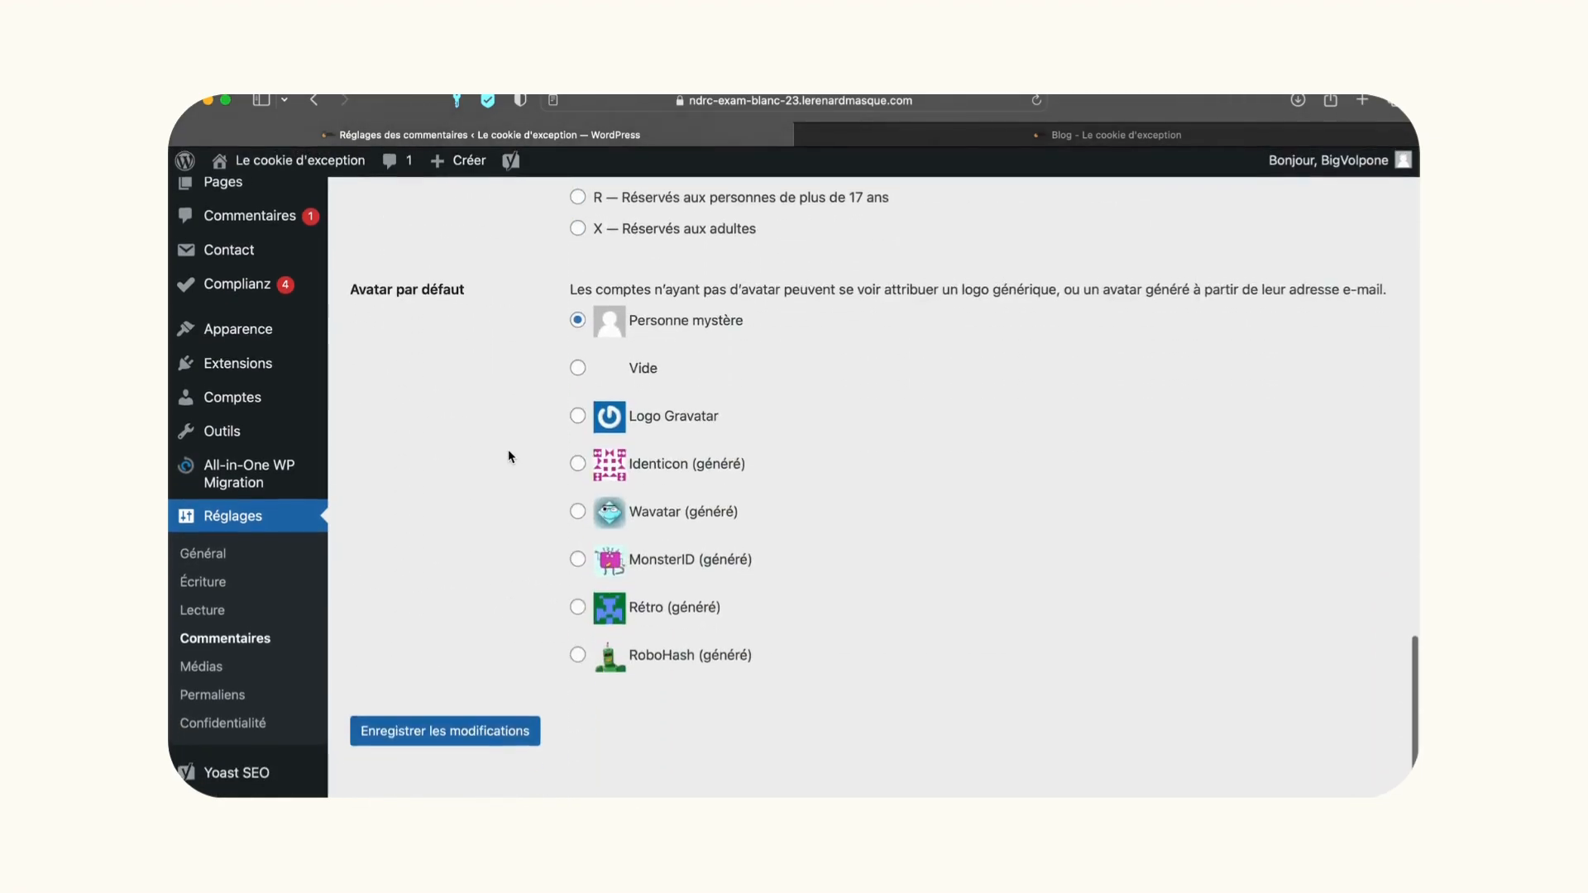
left_click(420, 735)
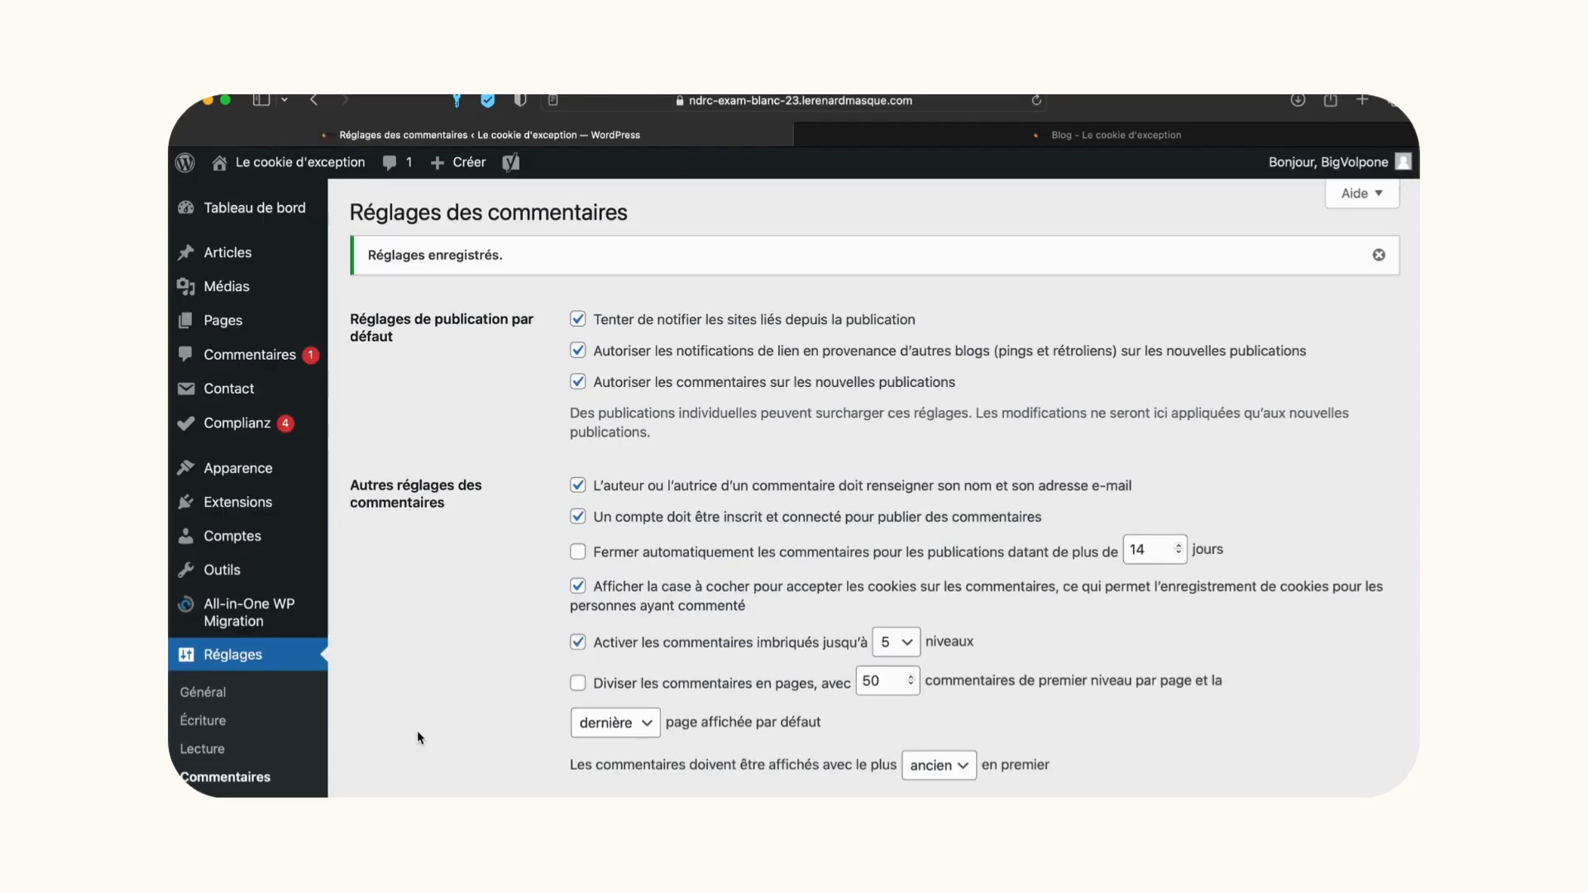
Open the article "Pour vos chères mamans, une gourmandise à ne pas manquer" from the blog and check its comment section.
left_click(1020, 142)
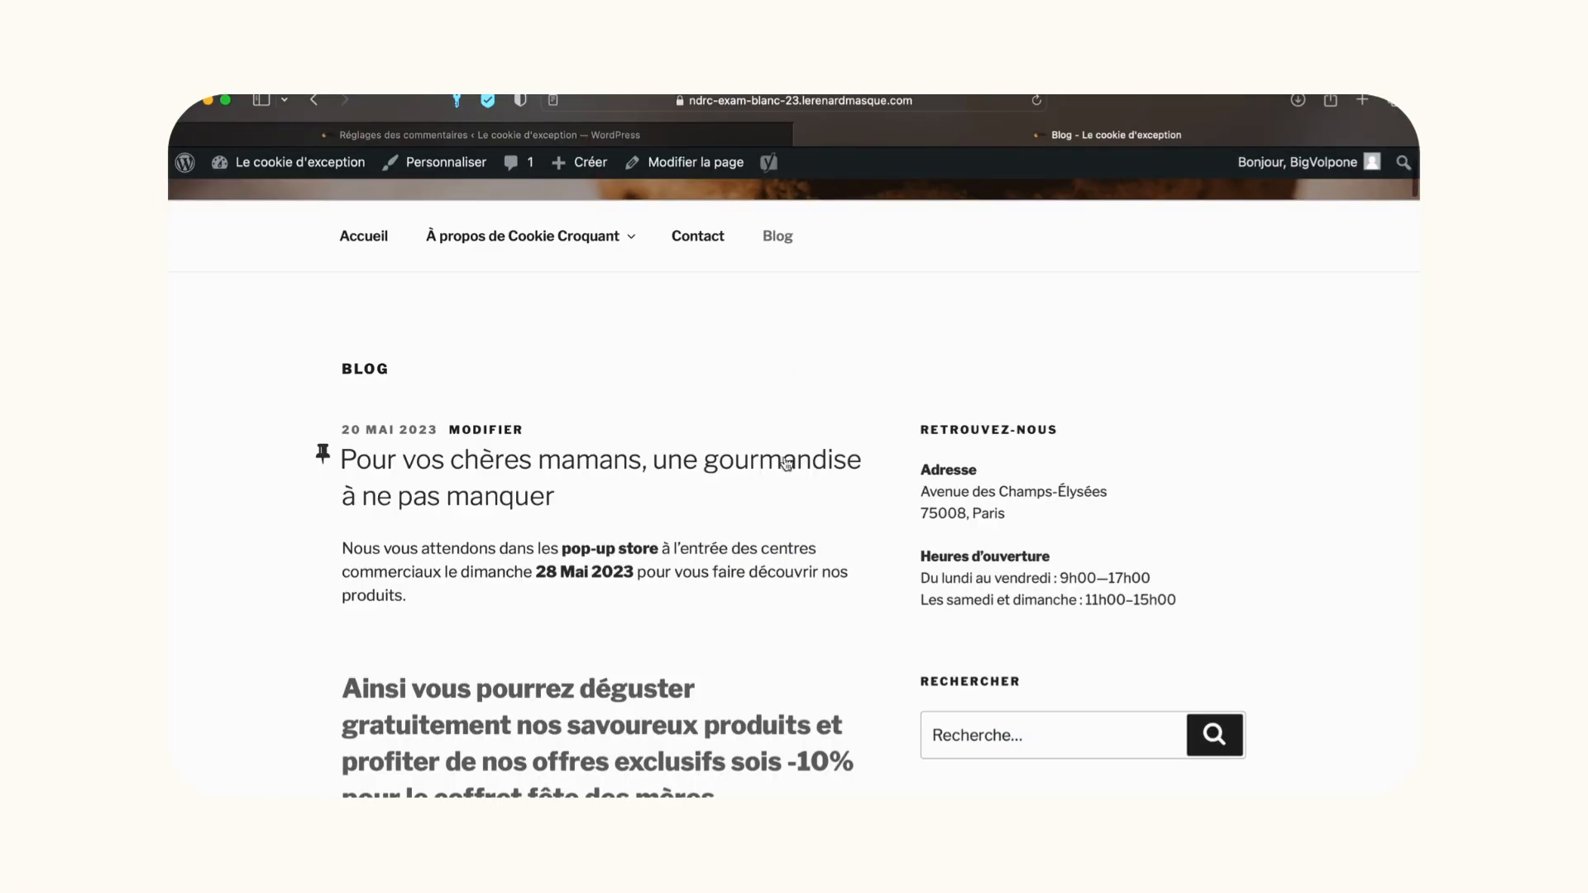
left_click(768, 468)
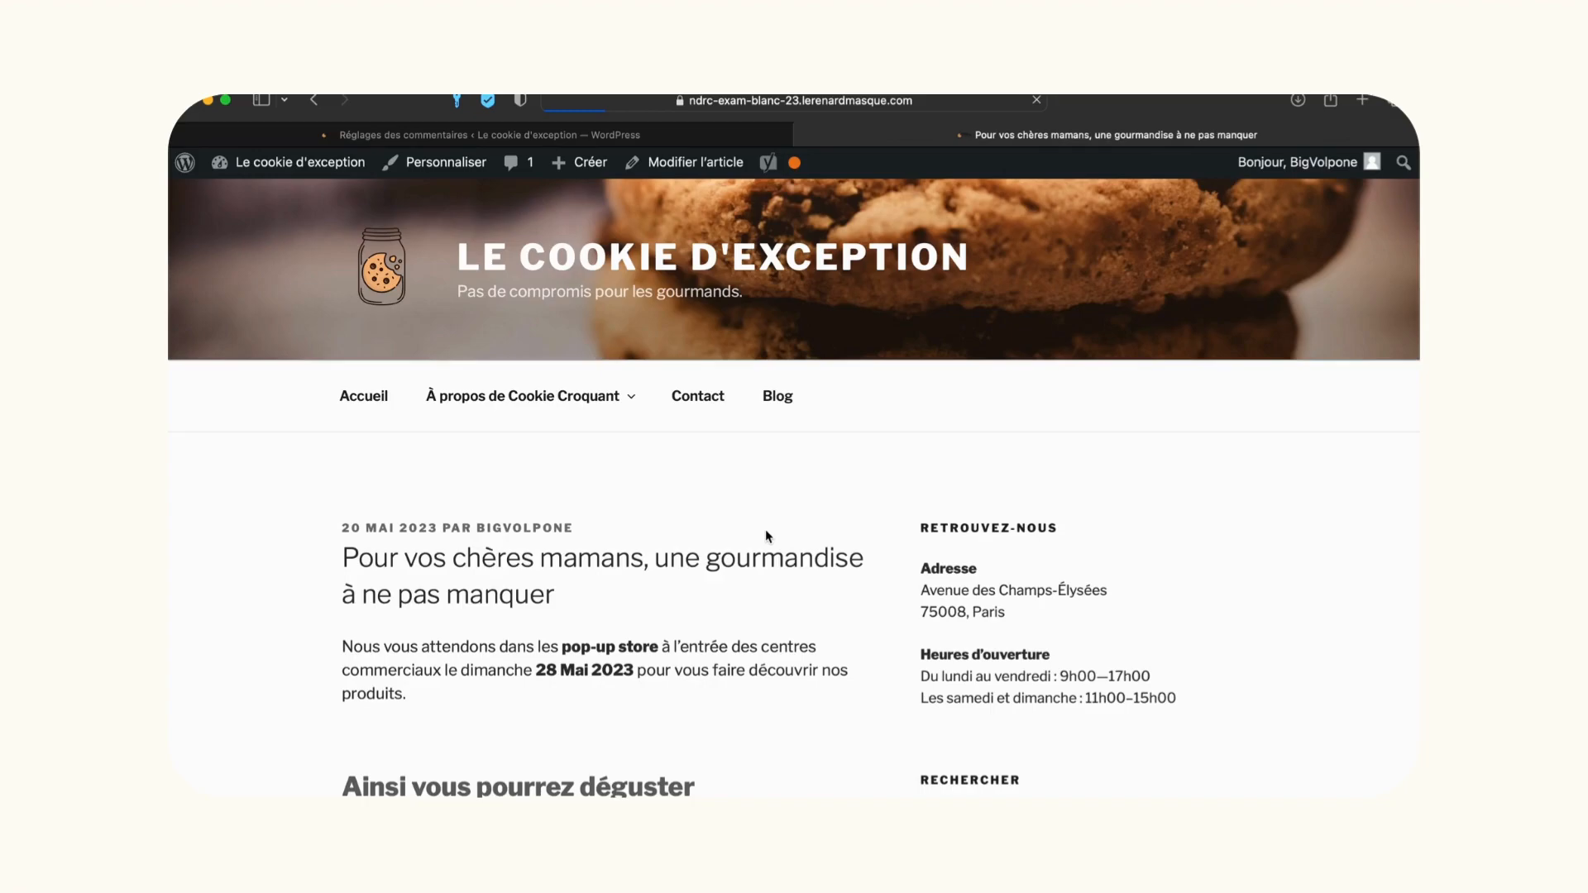
scroll(766, 529, "down", 3)
scroll(766, 530, "down", 15)
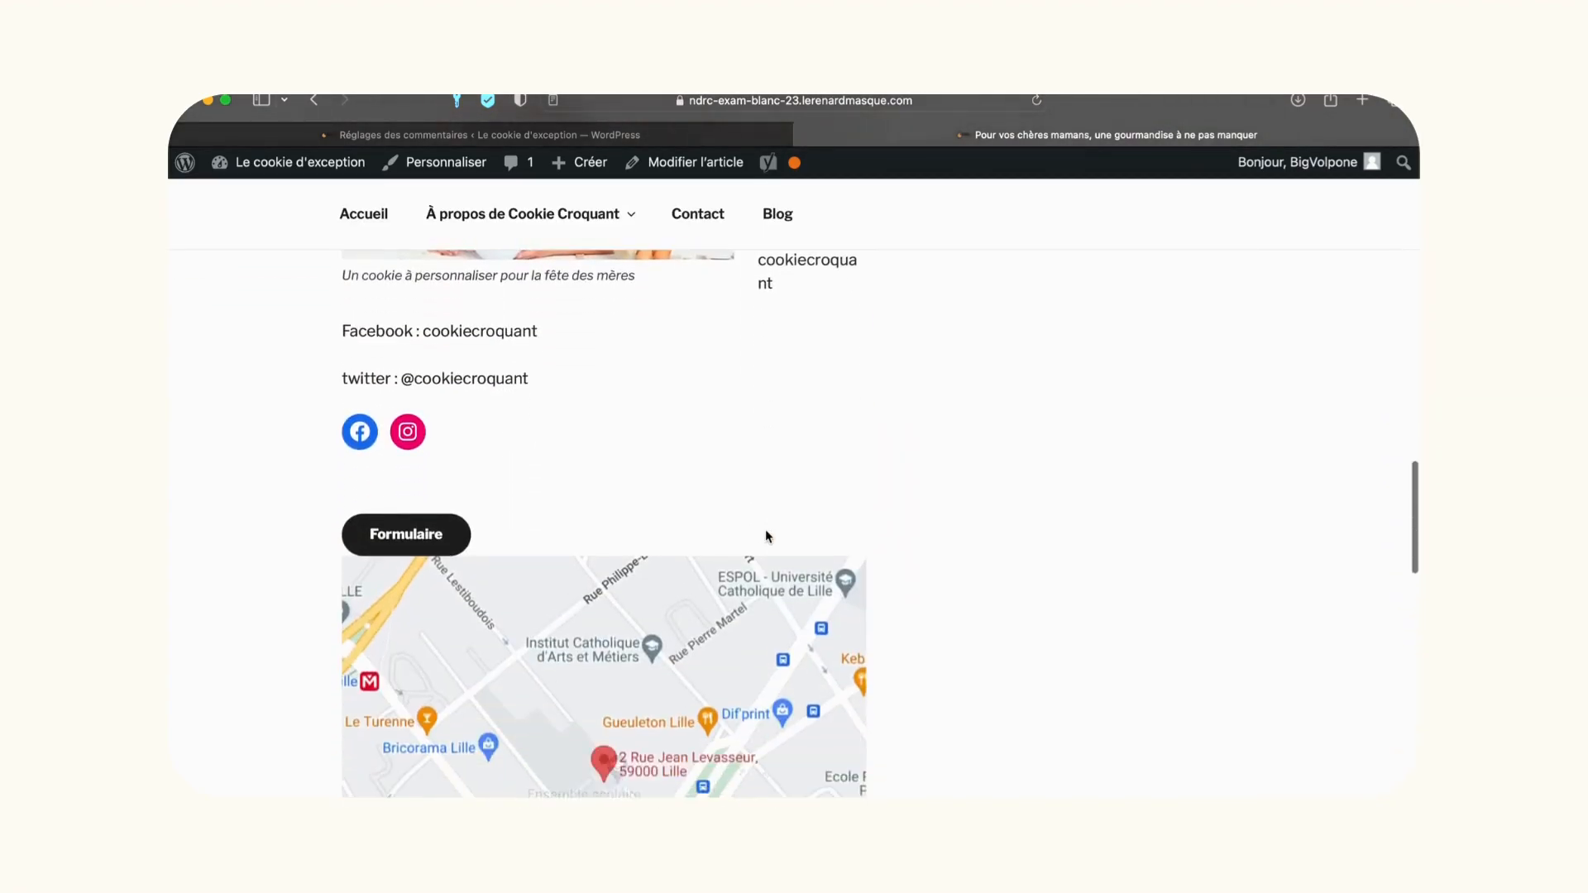
scroll(766, 536, "down", 2)
left_click(766, 536)
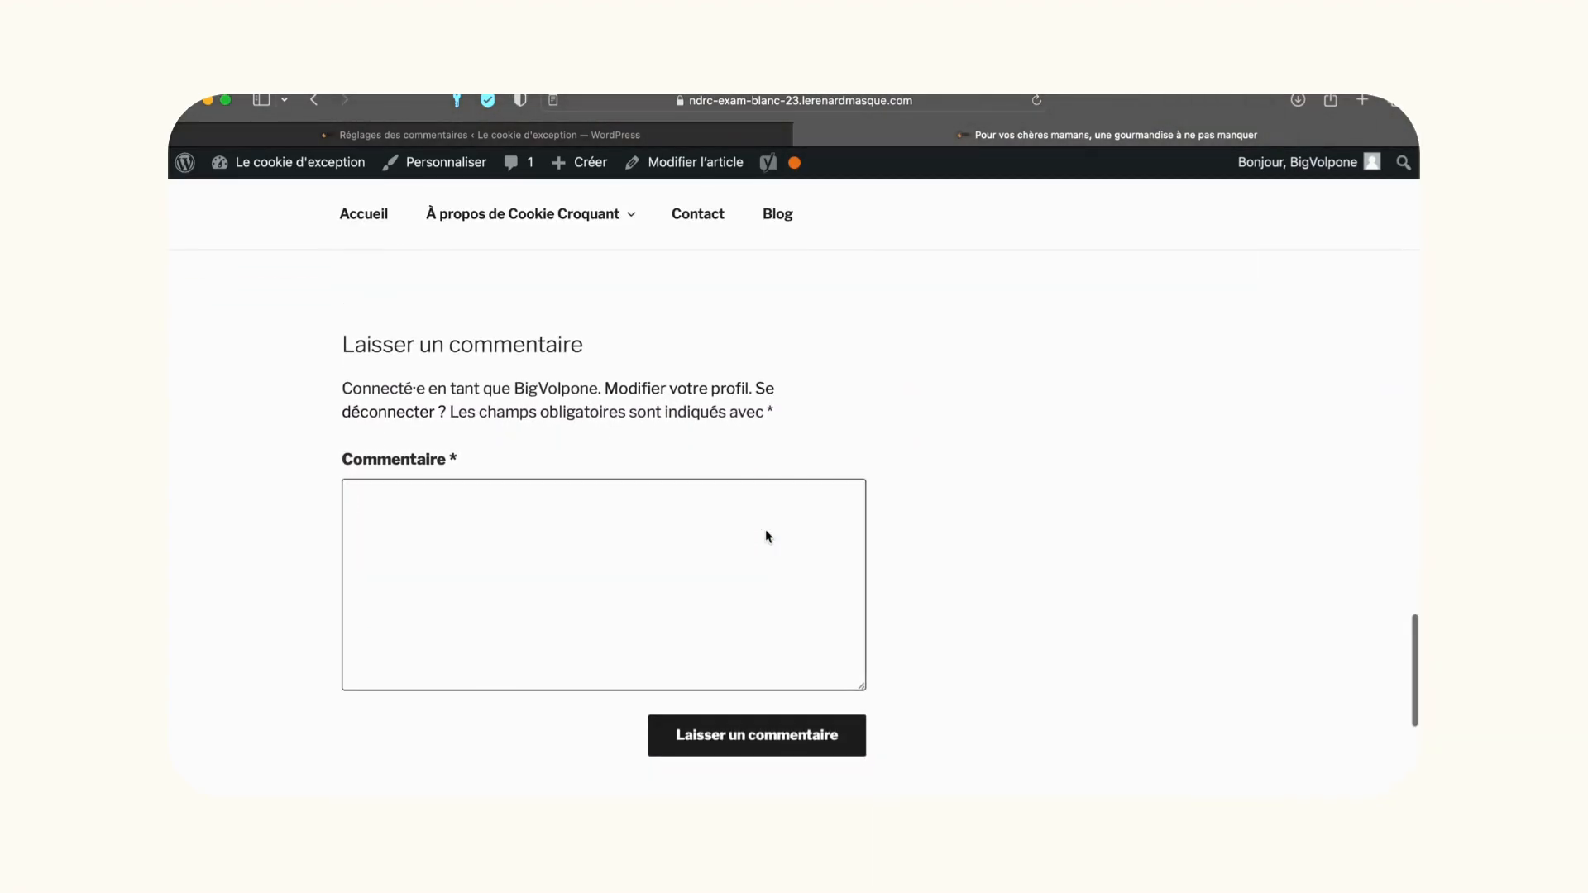
scroll(766, 536, "down", 1)
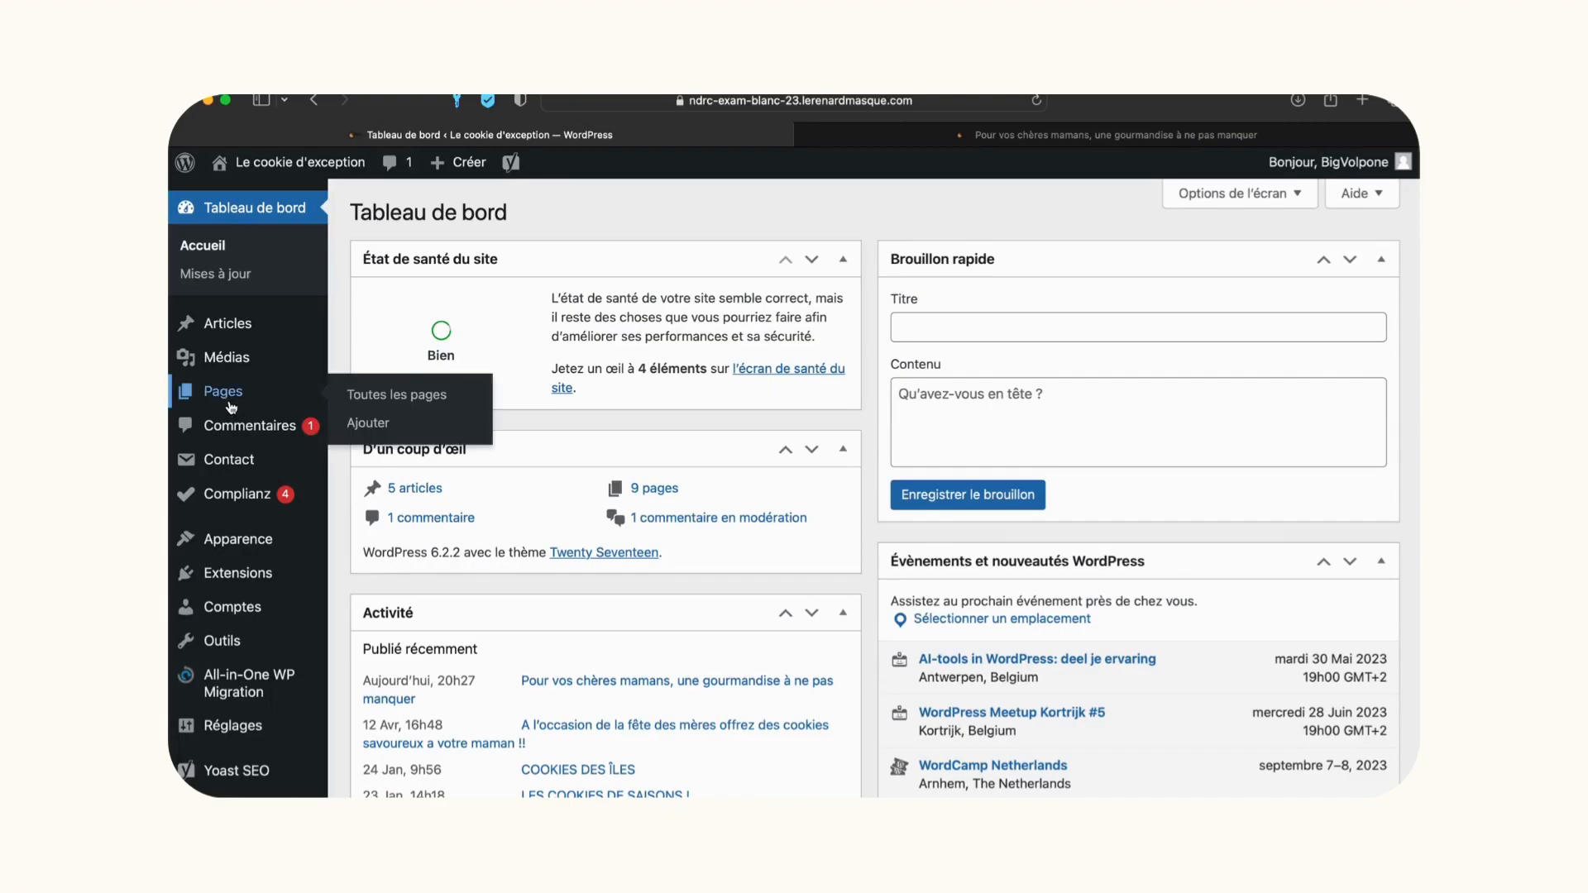
Open the "Nouveautés" page from the list of all pages for editing and enter "Nouveautés" as its title.
left_click(232, 401)
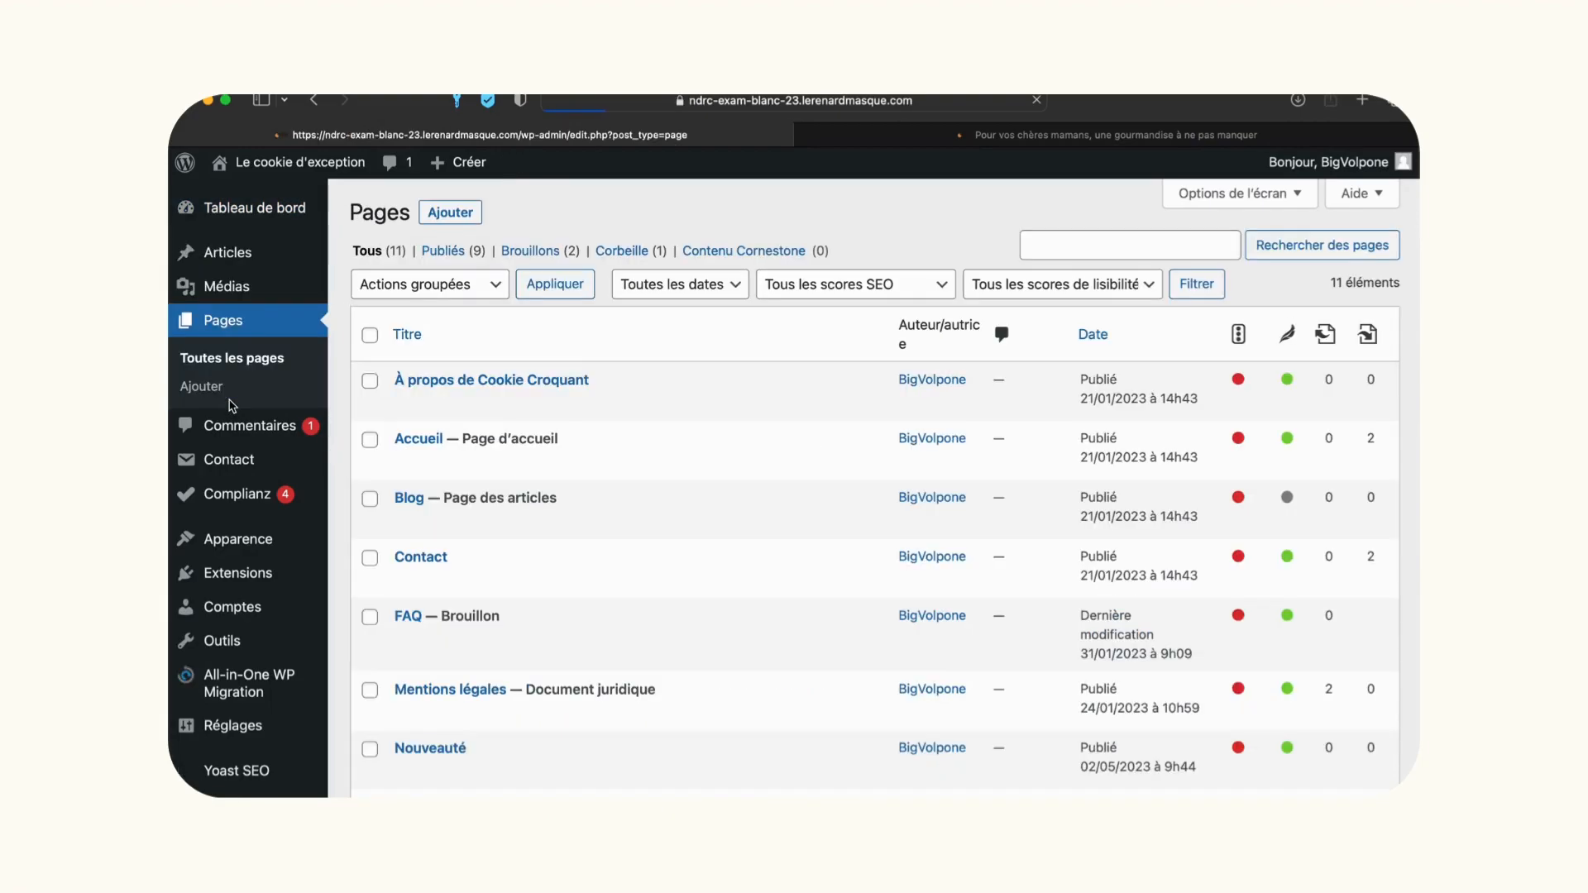
scroll(440, 649, "down", 5)
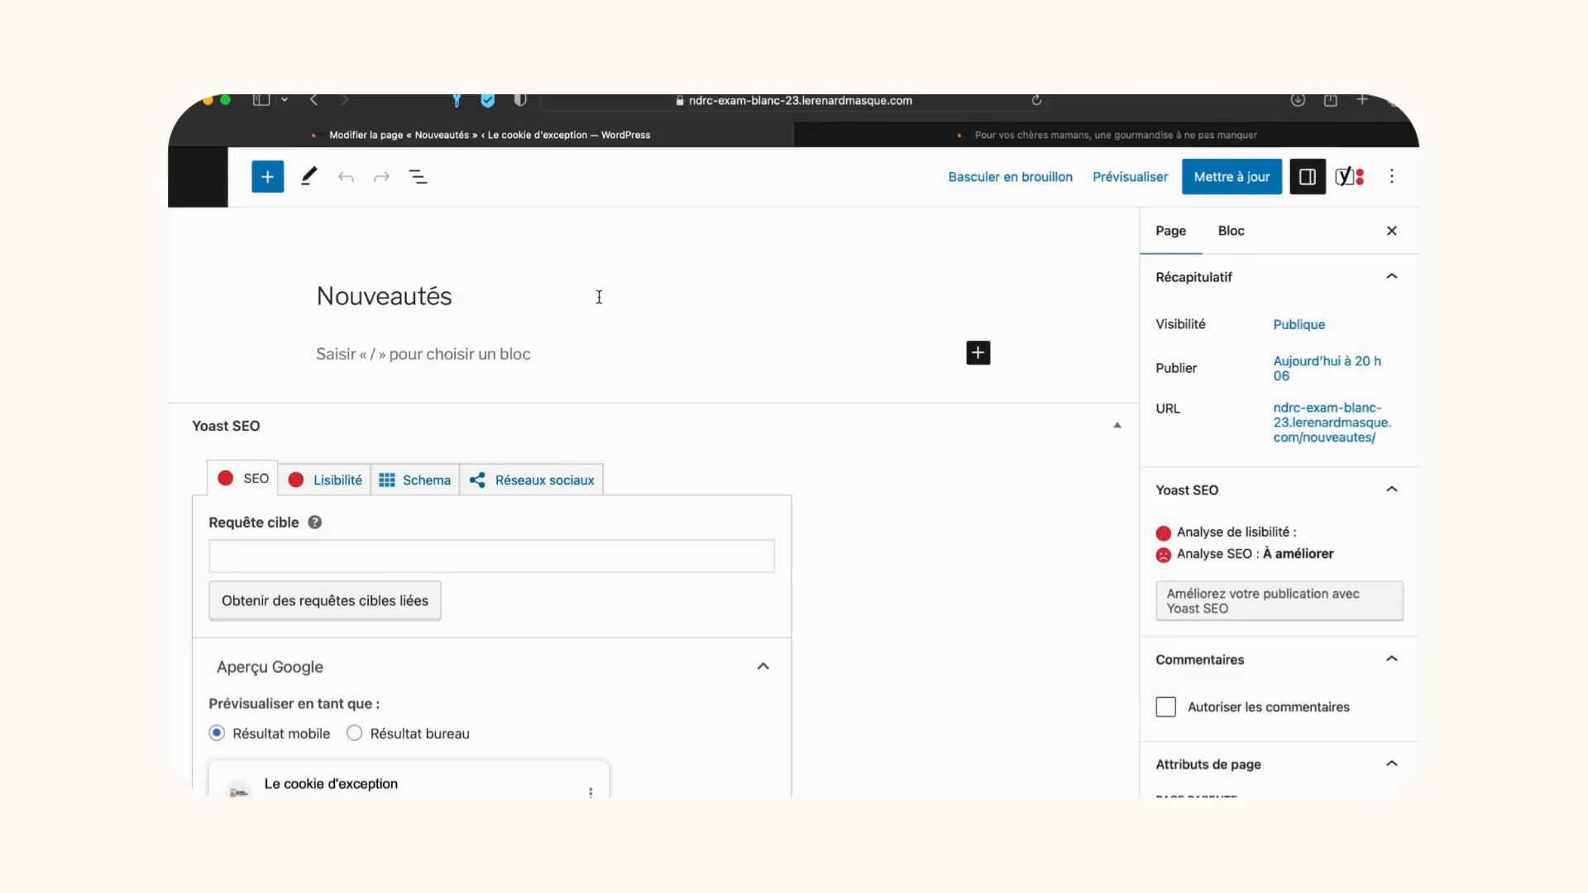
double_click(598, 298)
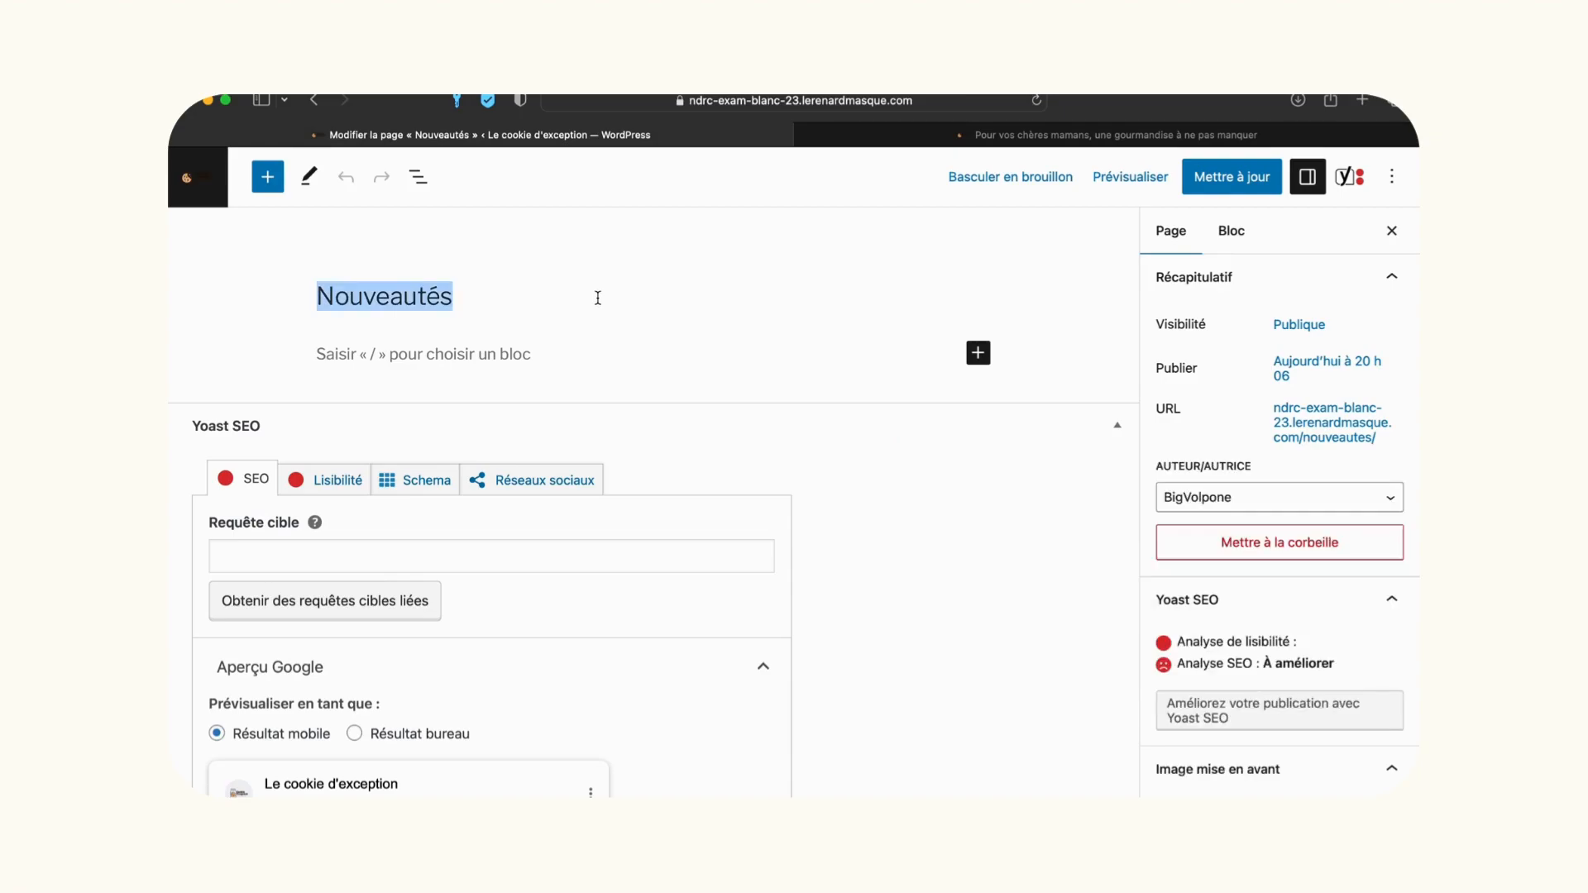
key("super+v")
key("super+v")
key("super+v")
double_click(597, 298)
key("BackSpace")
type("Nouveautés")
Add a Gallery block below the page title and open the media library as its image source.
left_click(908, 369)
left_click(980, 344)
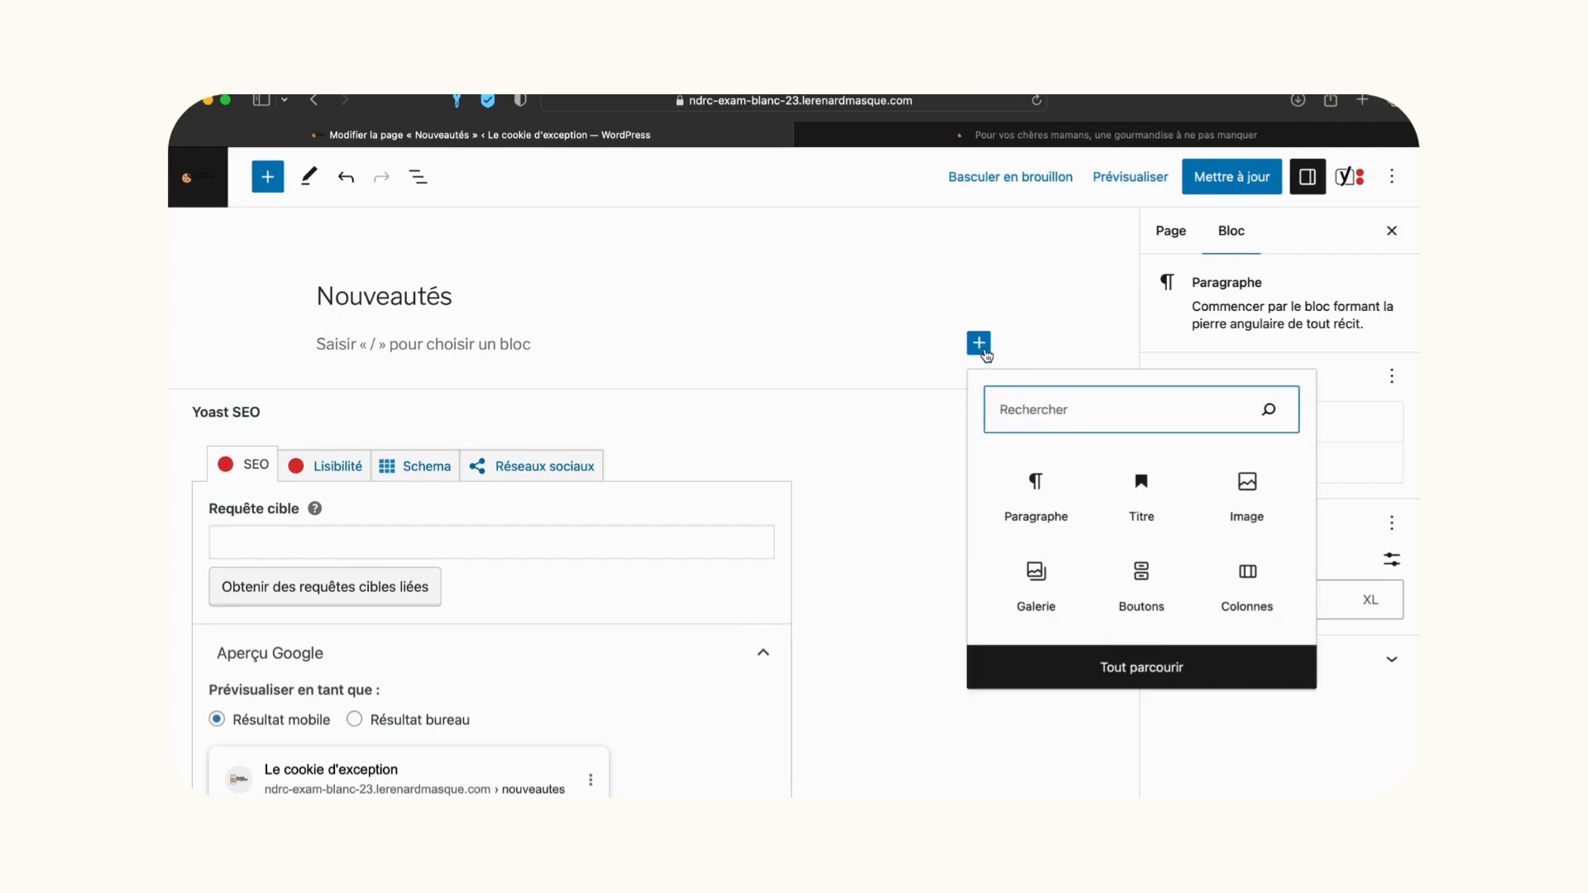
left_click(1037, 579)
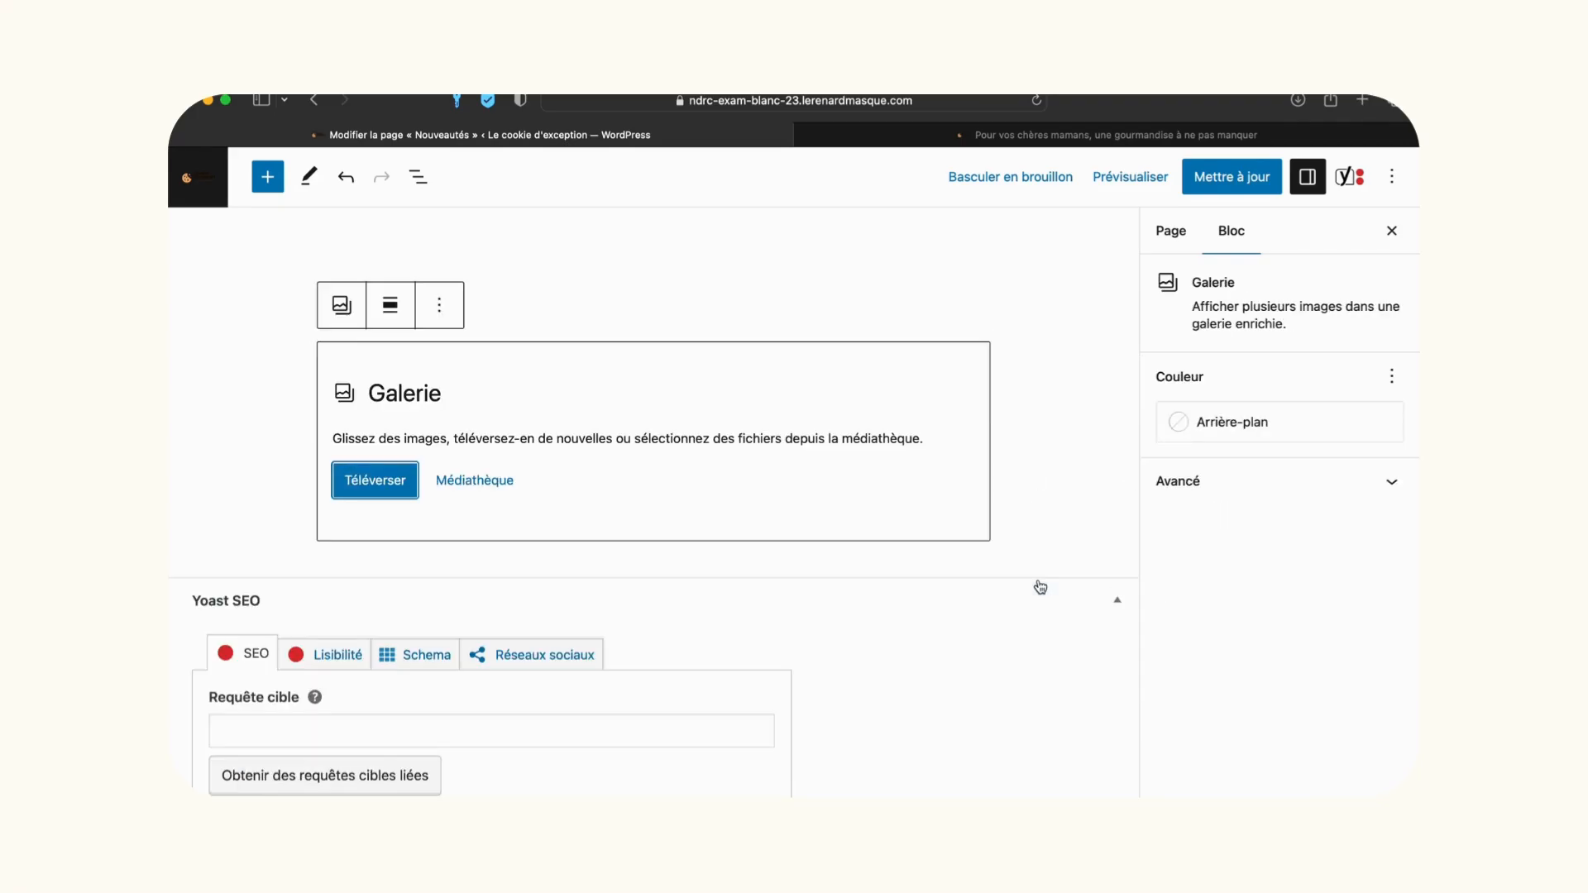
left_click(478, 491)
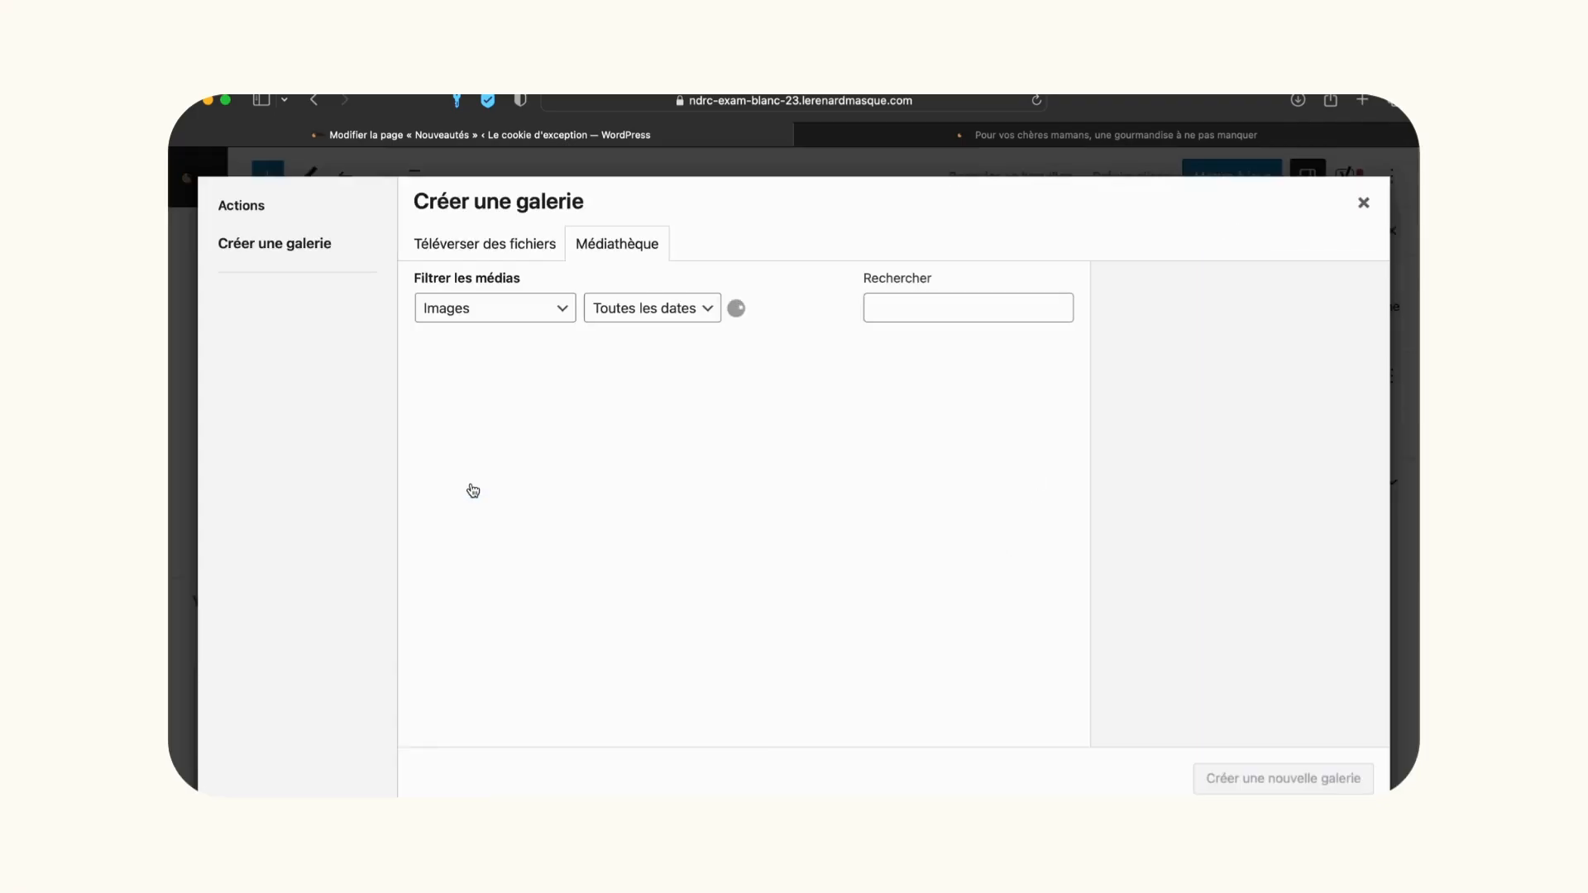
Insert a gallery of four images: mother and daughter, pink cookie envelope, chocolate pecan cookies and green pistachio cookies.
left_click(592, 418)
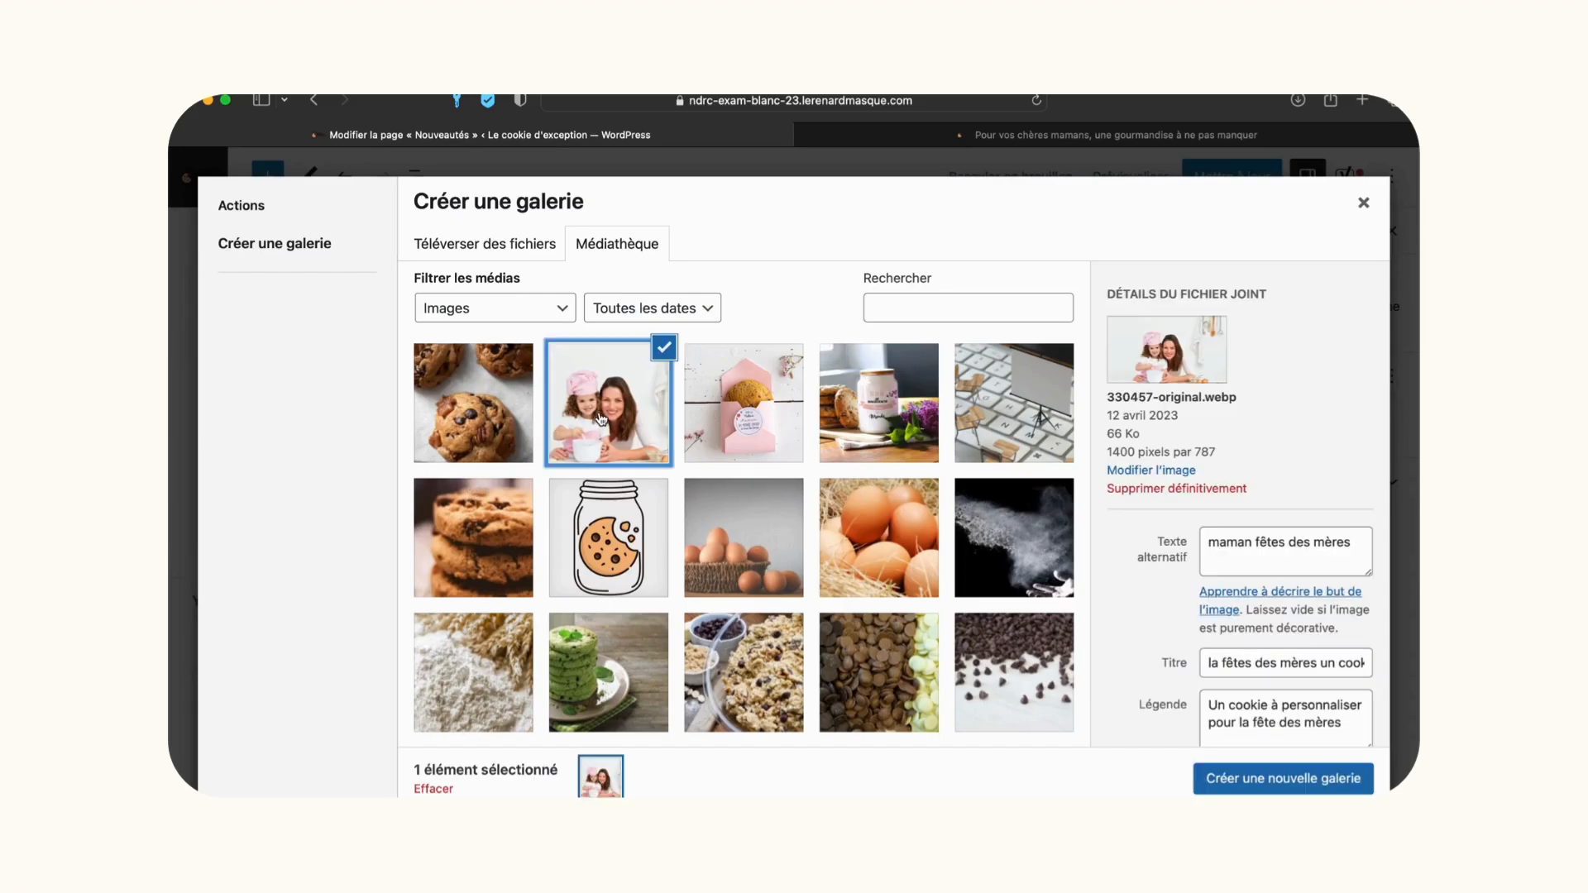
left_click(778, 436)
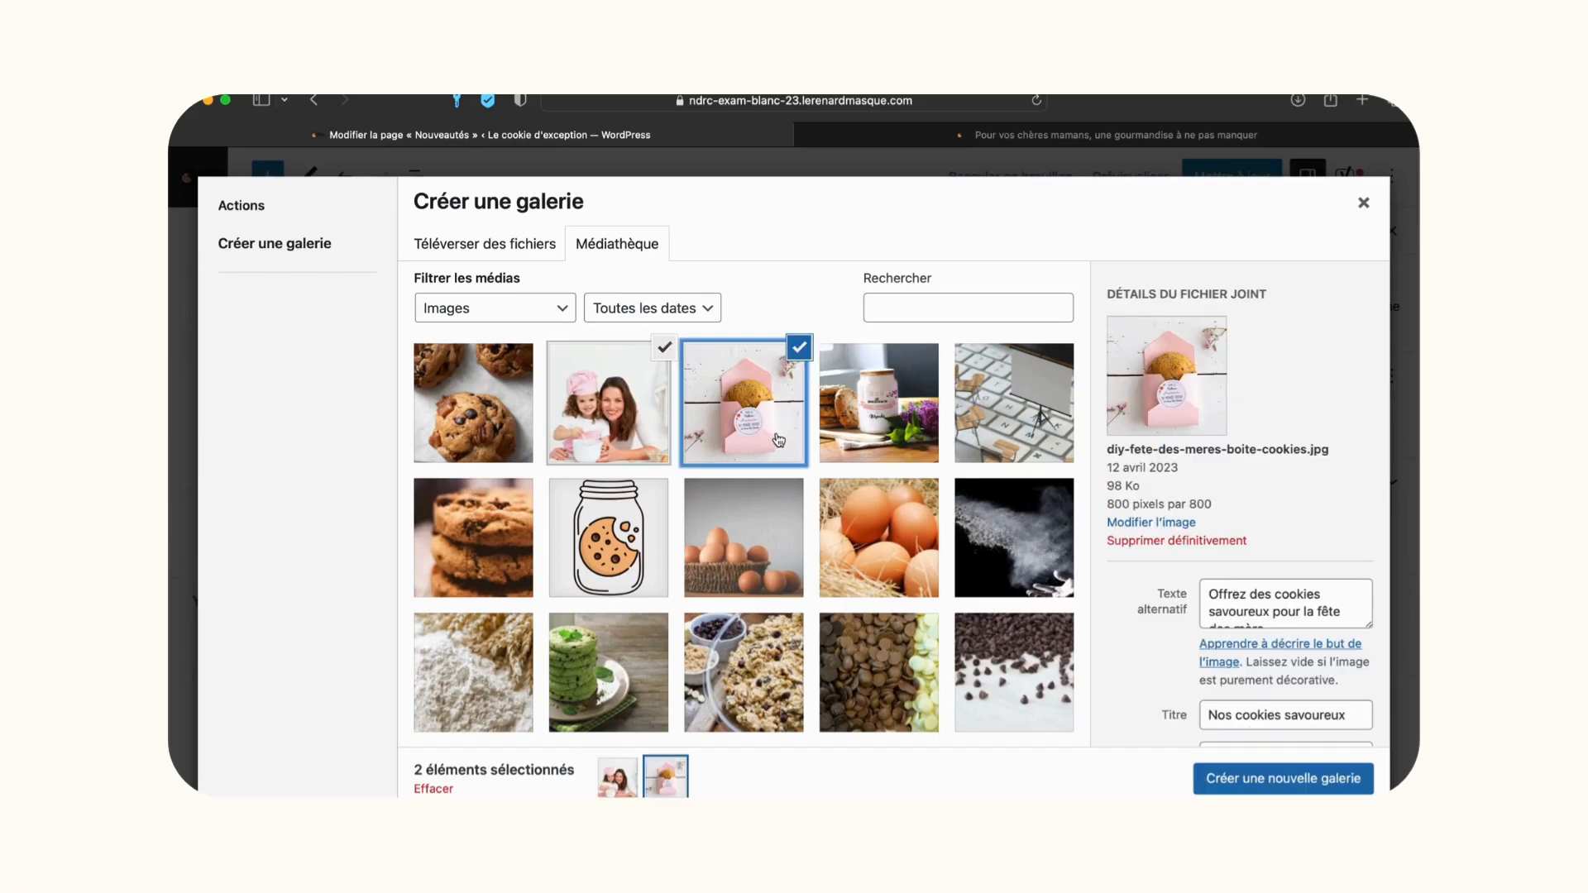
left_click(492, 422)
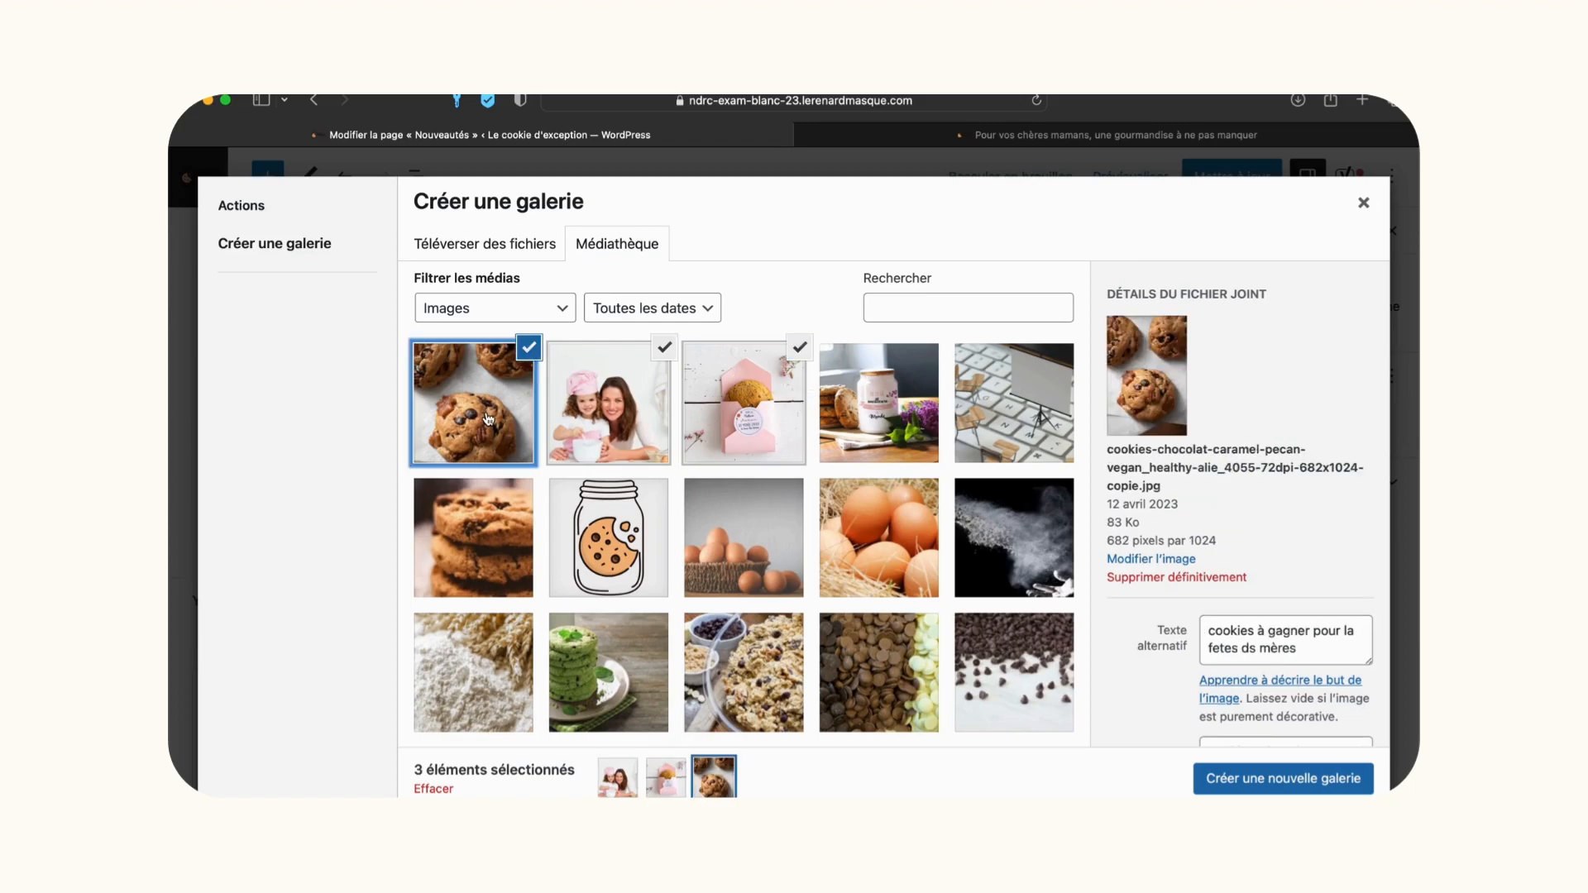
scroll(547, 564, "down", 3)
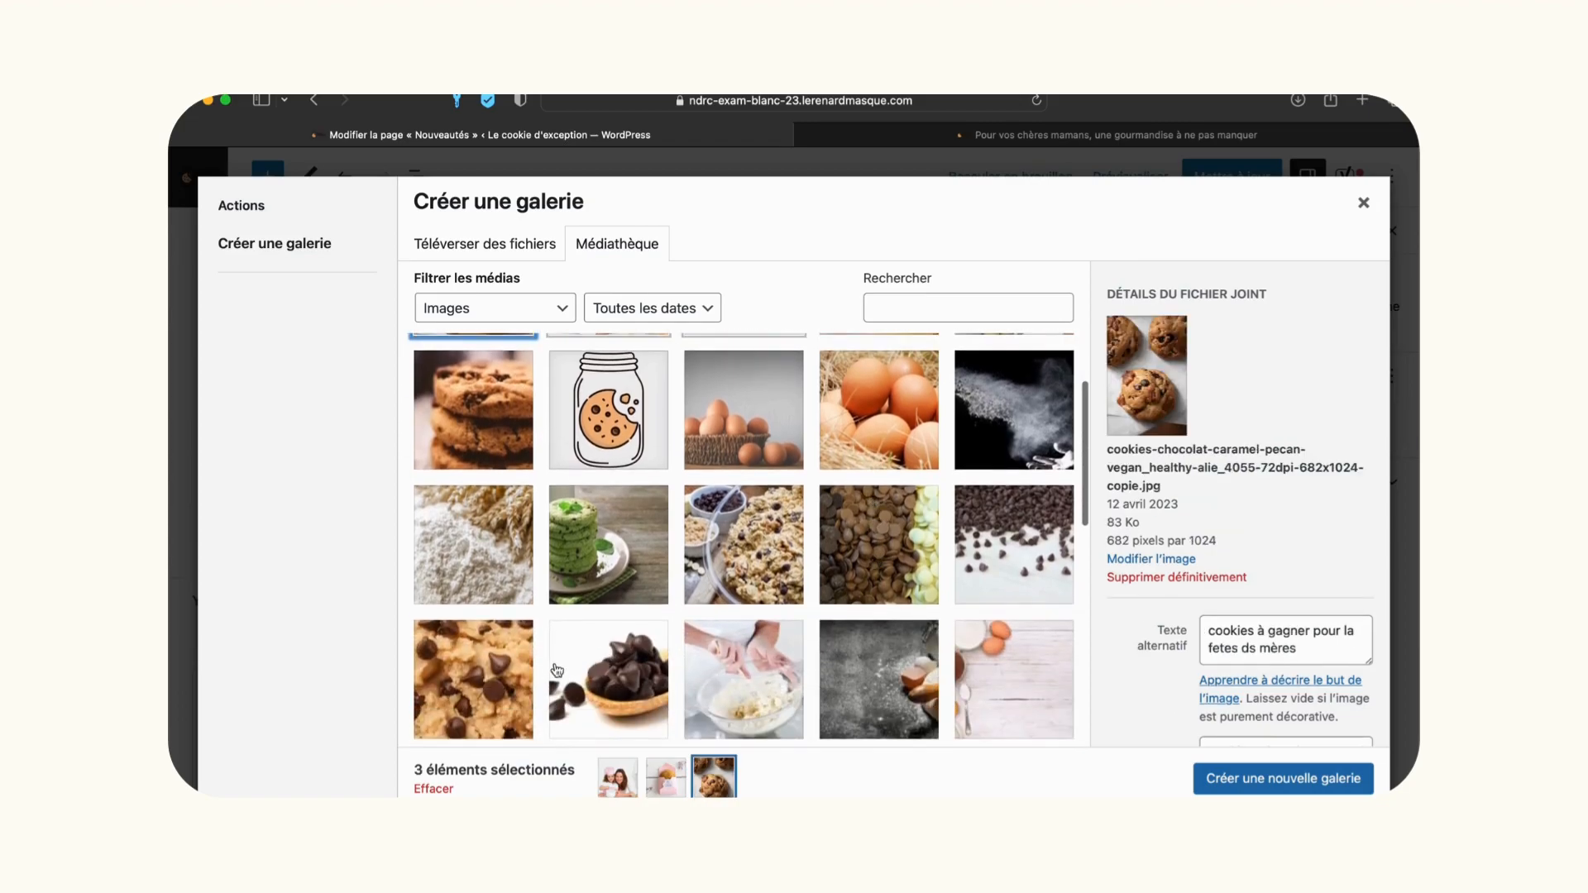
left_click(499, 683)
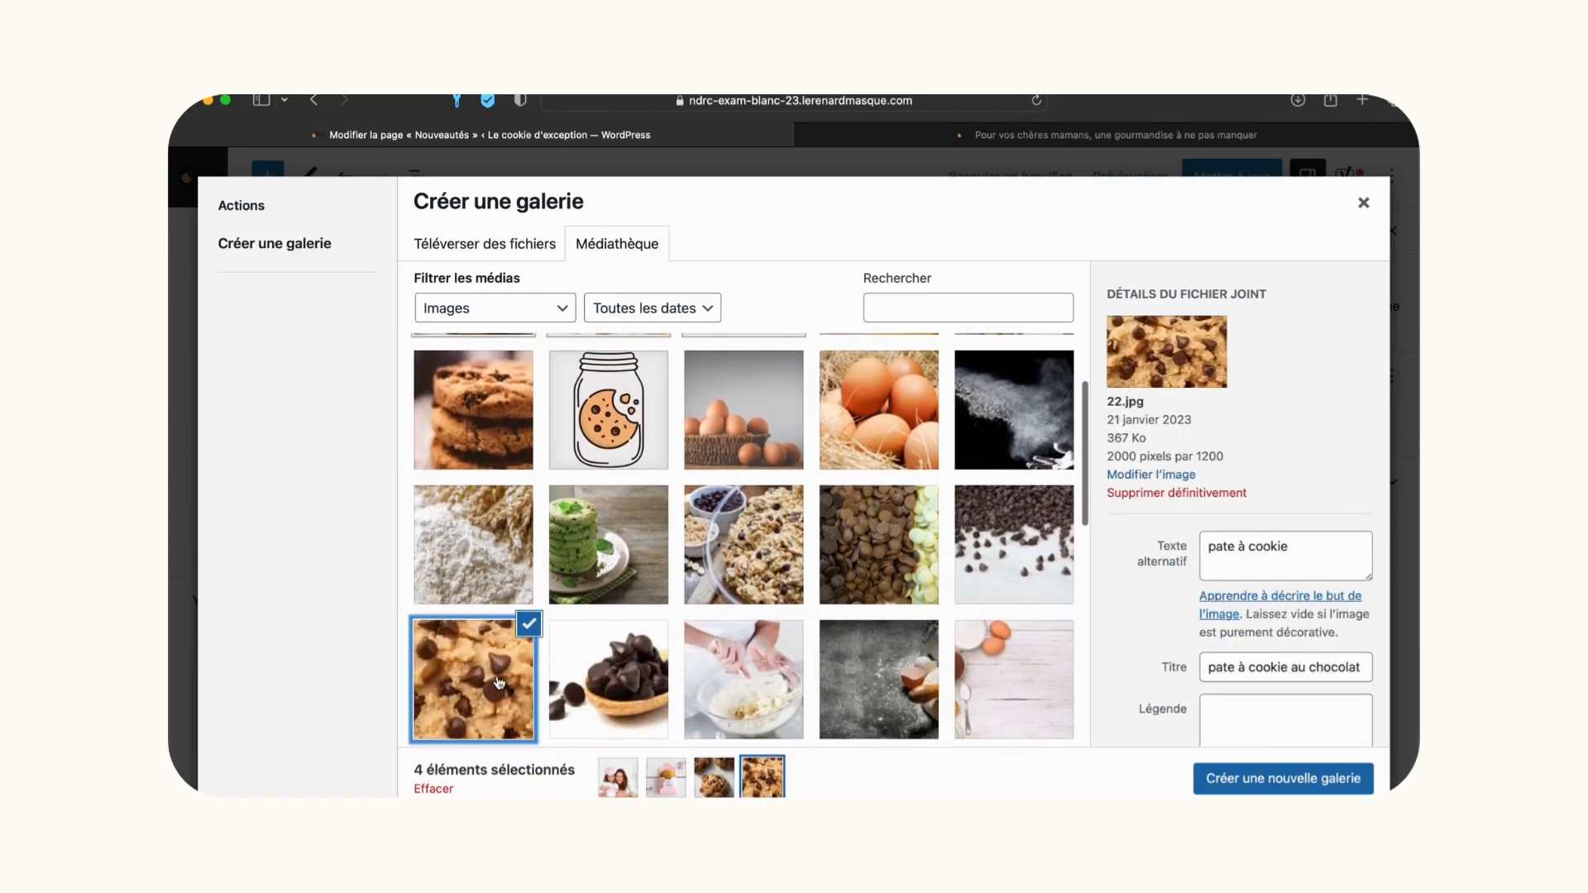
left_click(531, 627)
left_click(607, 562)
left_click(1272, 780)
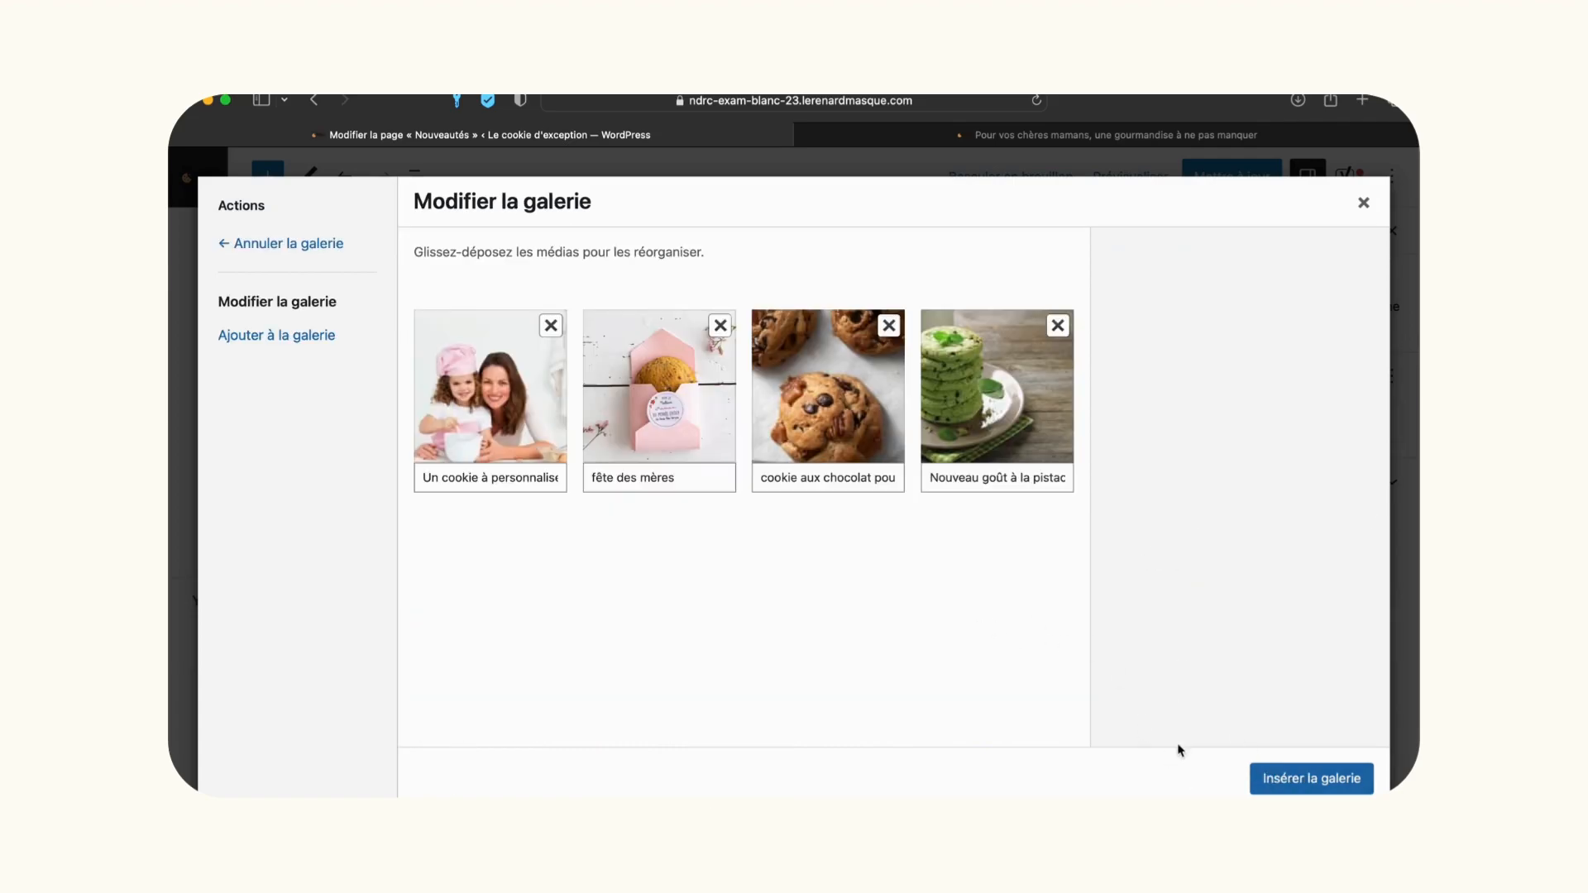
left_click(1283, 783)
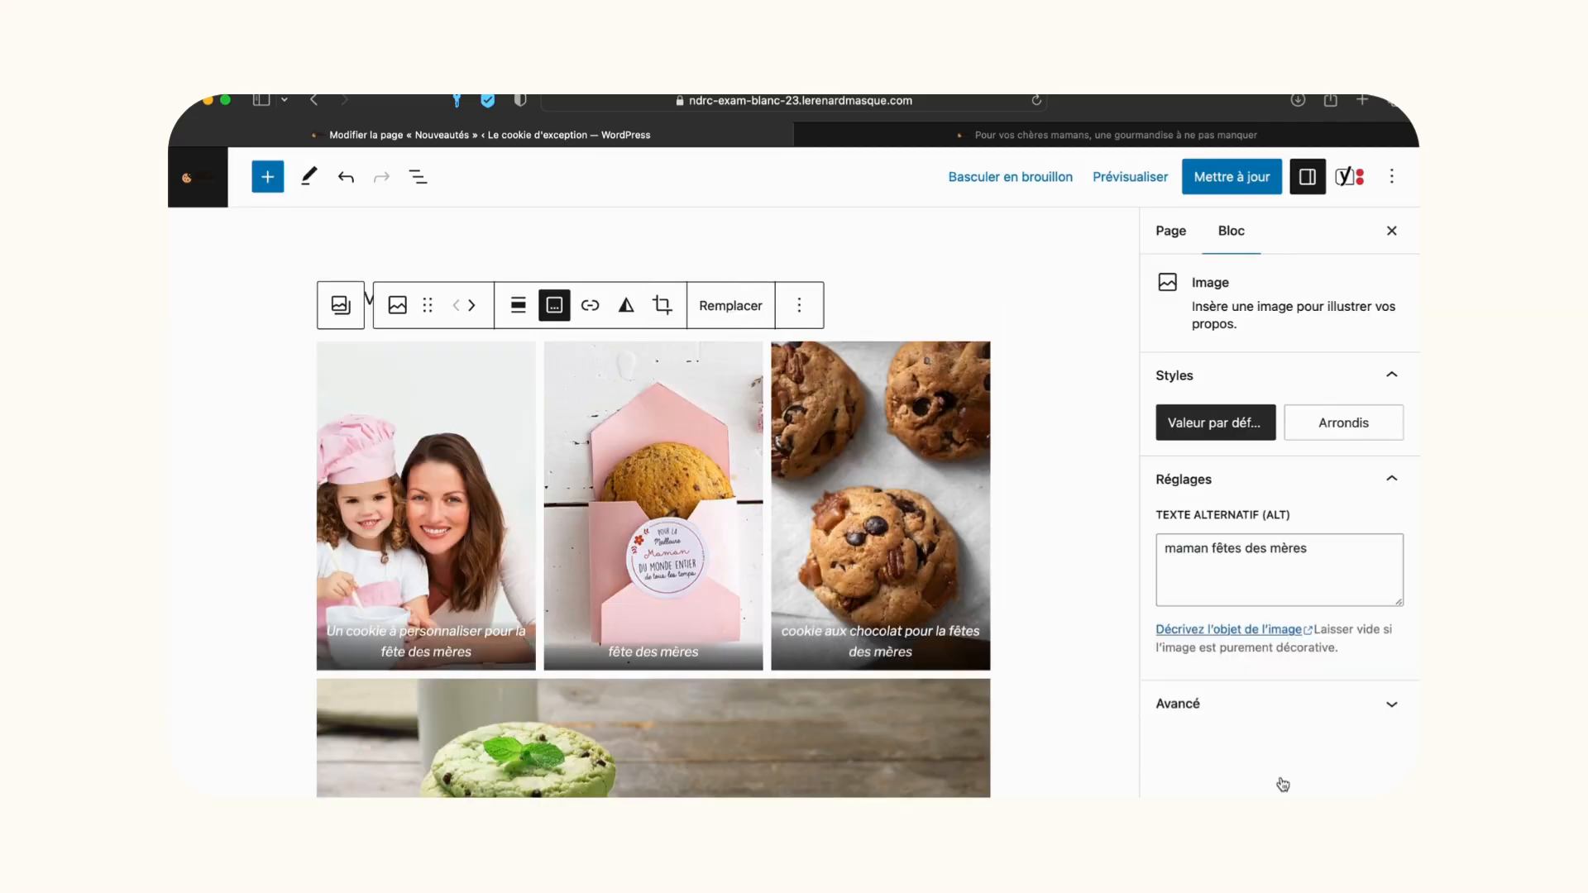
Try the Arrondis style on the gallery's chocolate cookie image and restore its default style.
left_click(1058, 658)
scroll(1059, 661, "down", 2)
scroll(1060, 661, "down", 1)
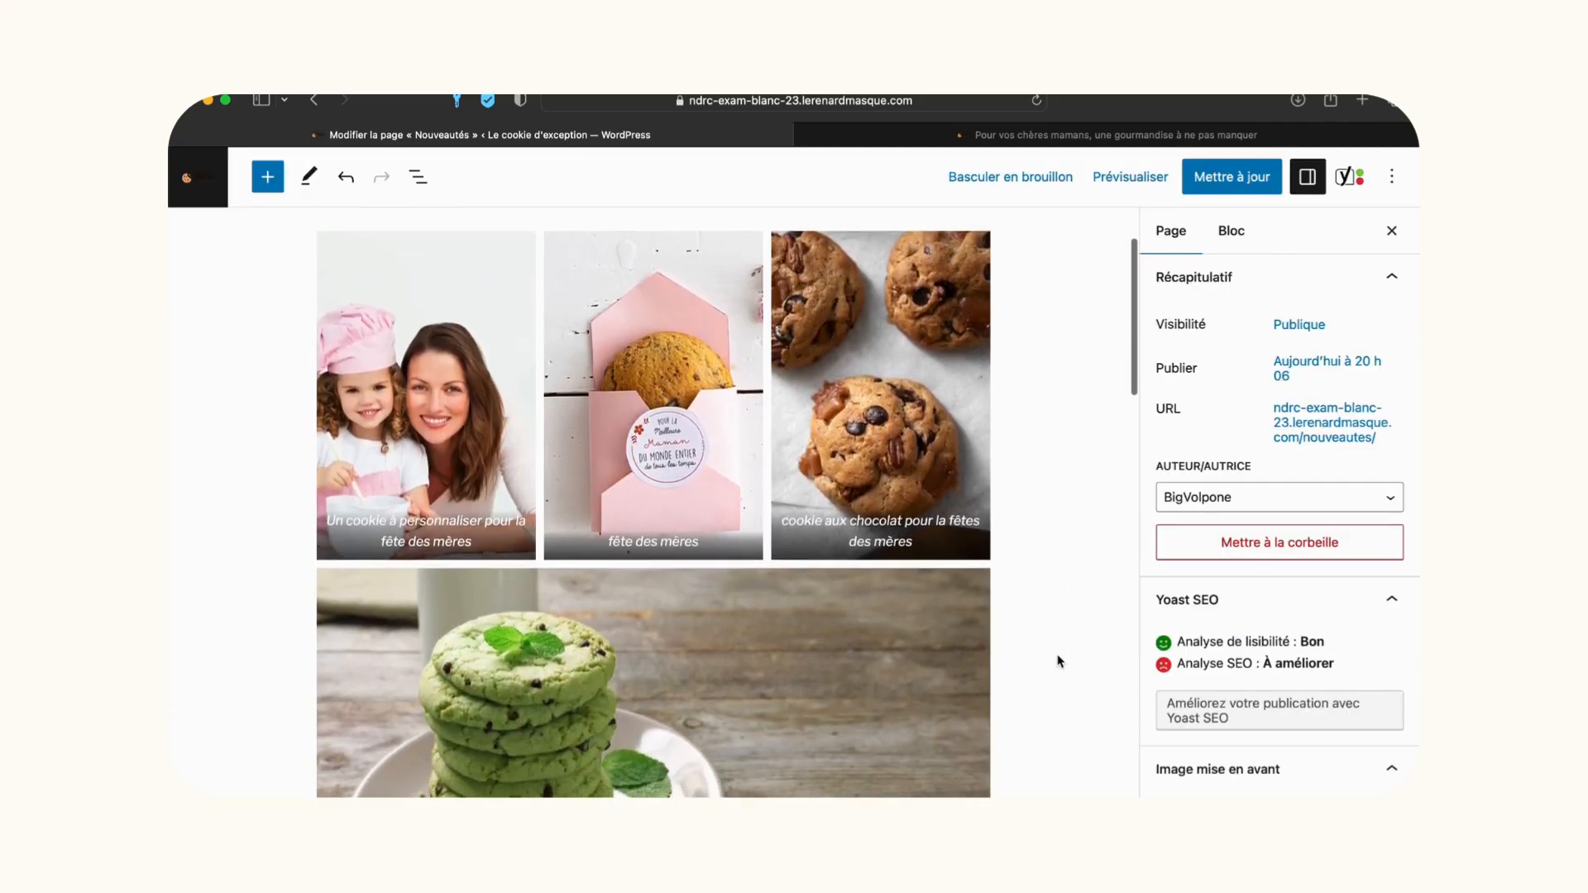
scroll(1251, 563, "down", 5)
left_click(1238, 235)
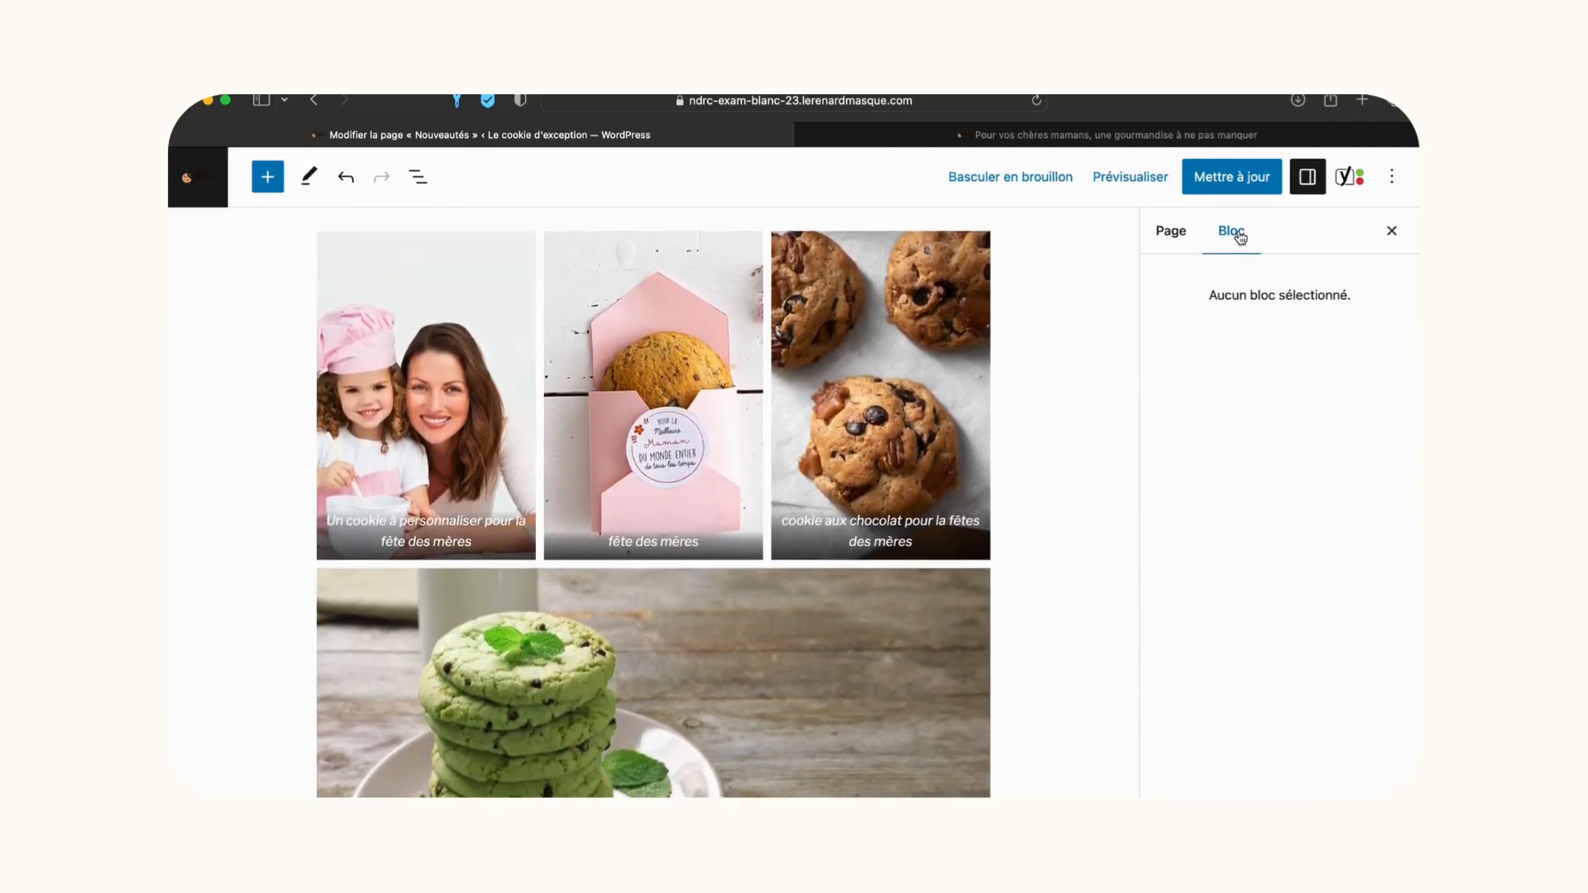
left_click(982, 373)
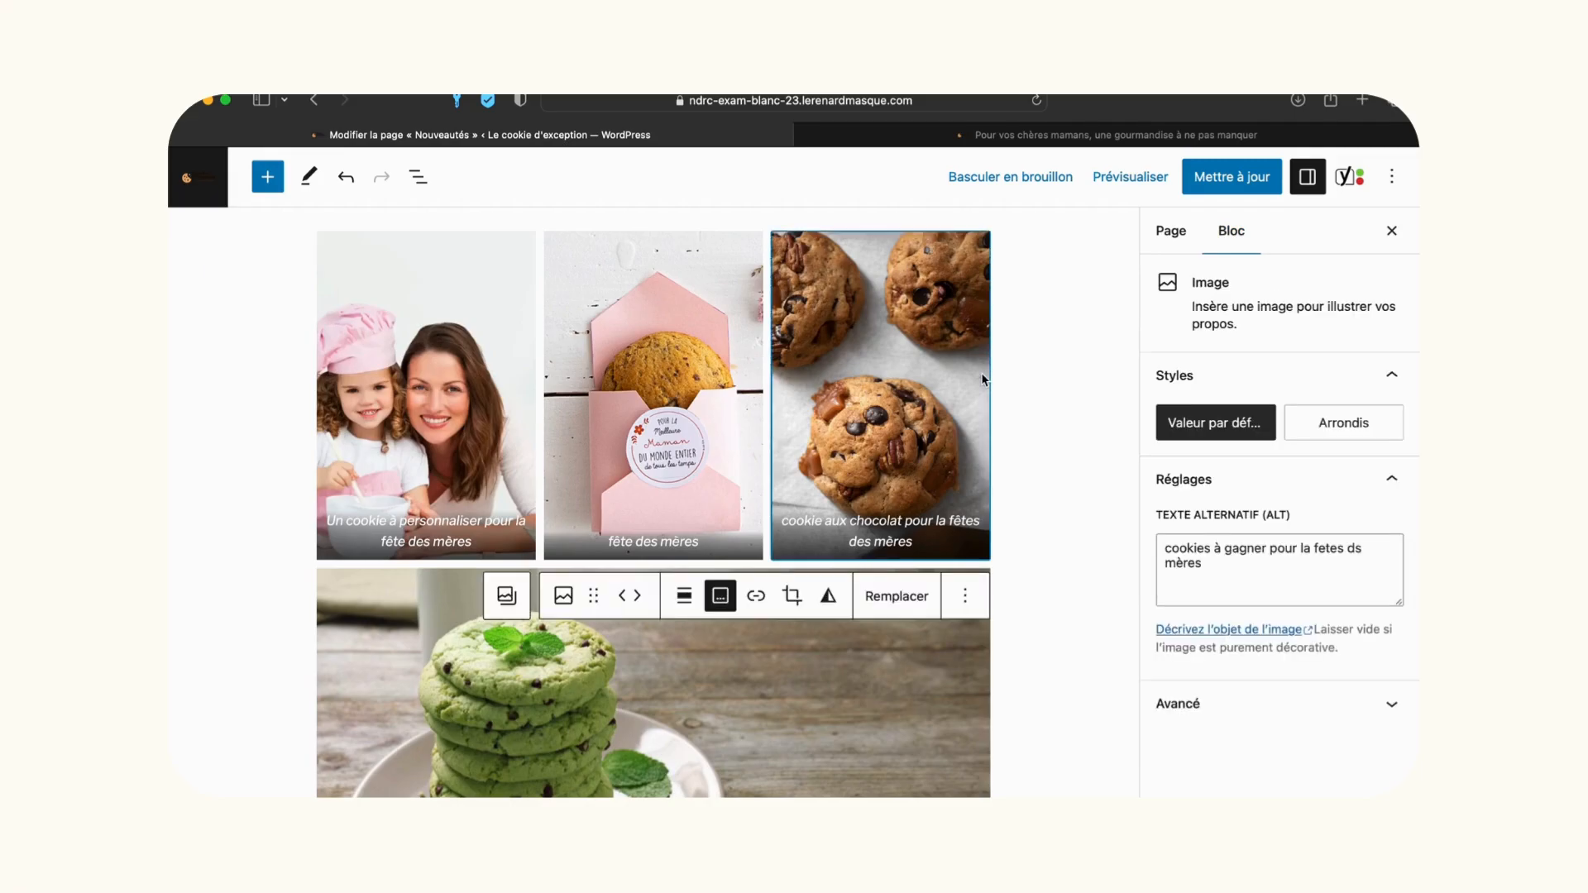
left_click(1325, 429)
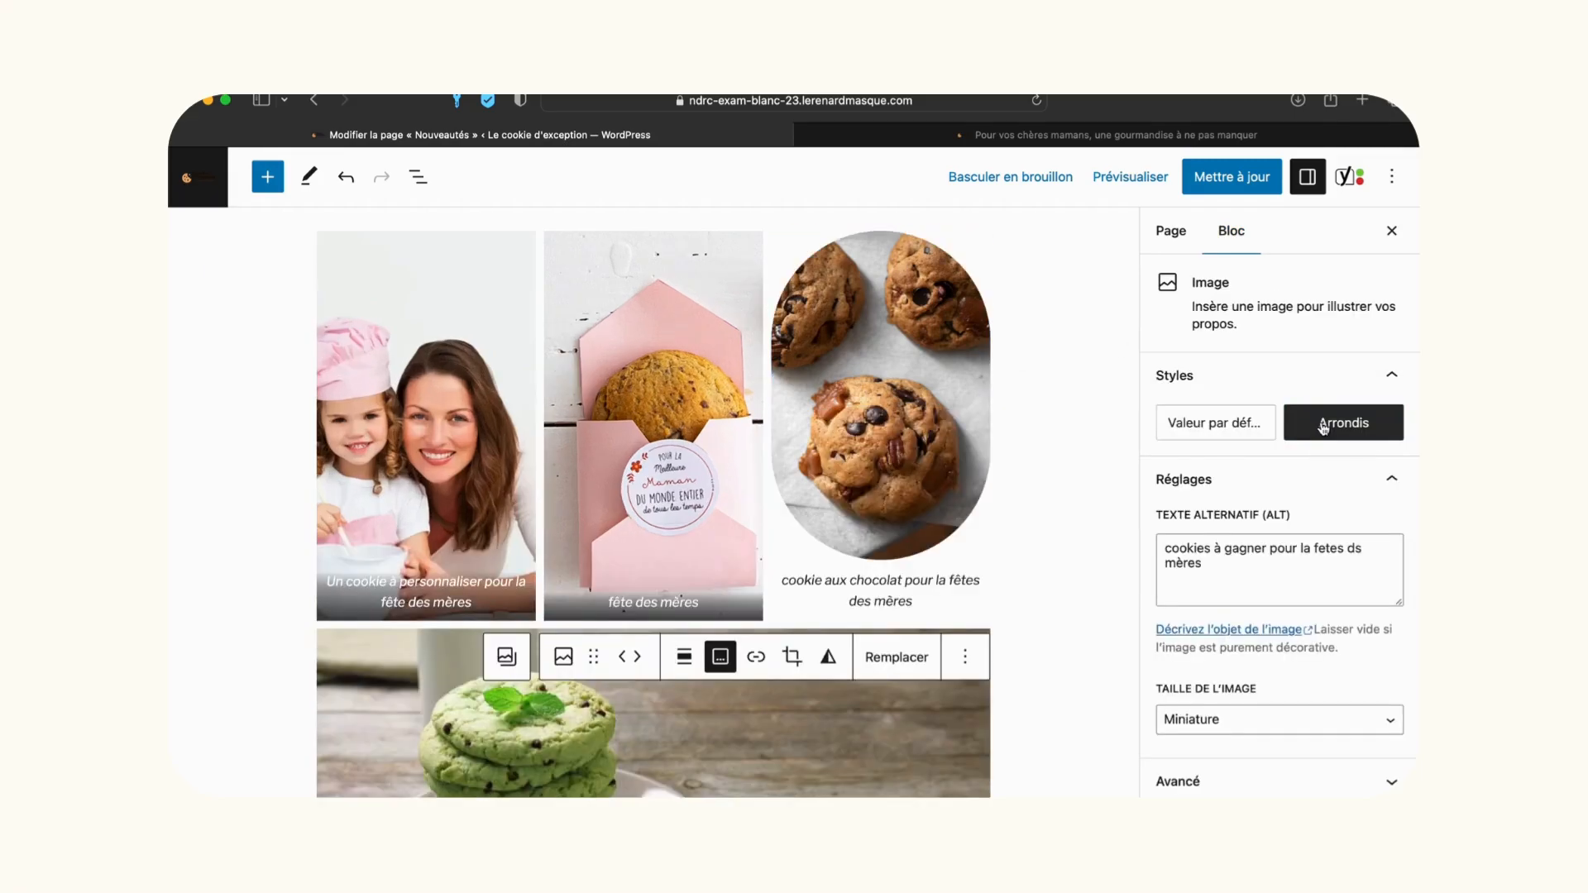
left_click(1218, 424)
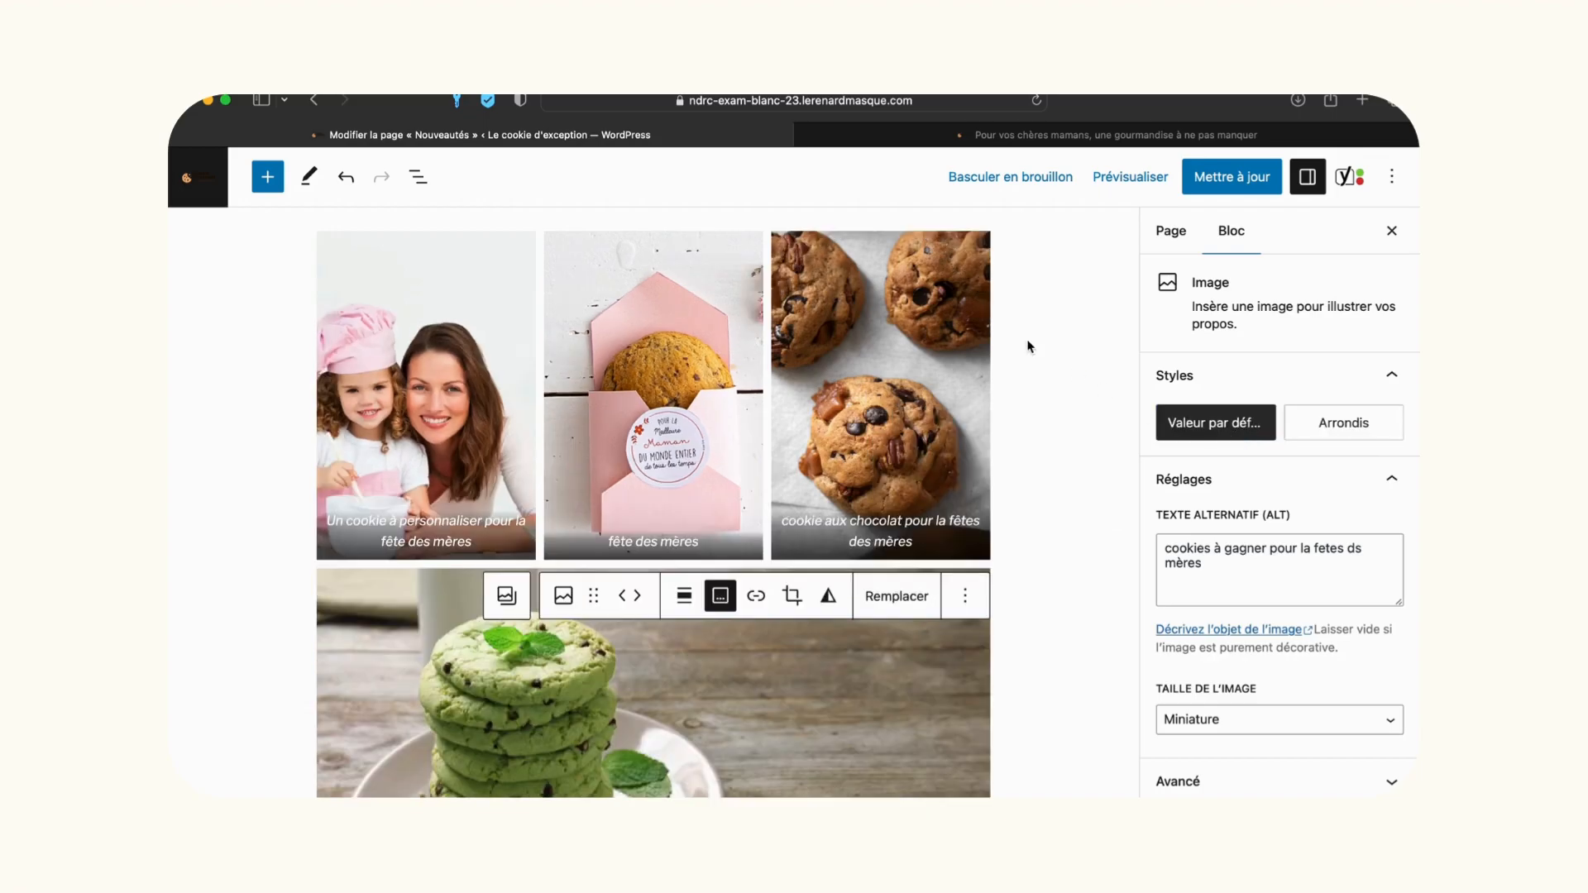
left_click(1030, 345)
Try the whole gallery in 1 column and set it back to 3 columns.
scroll(423, 429, "up", 2)
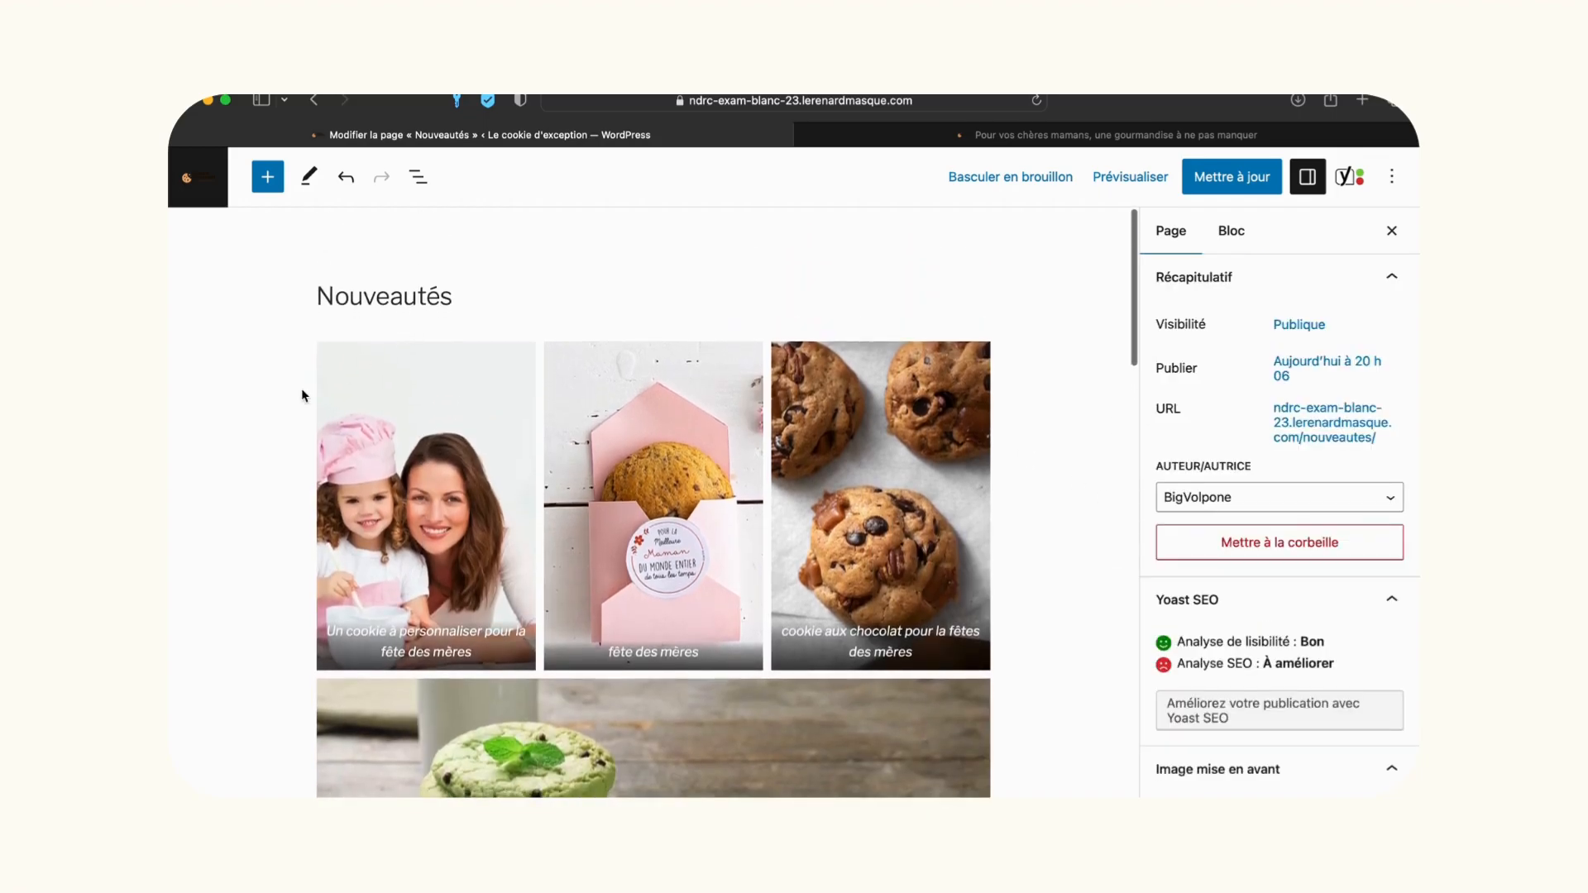
left_click(351, 389)
left_click(343, 317)
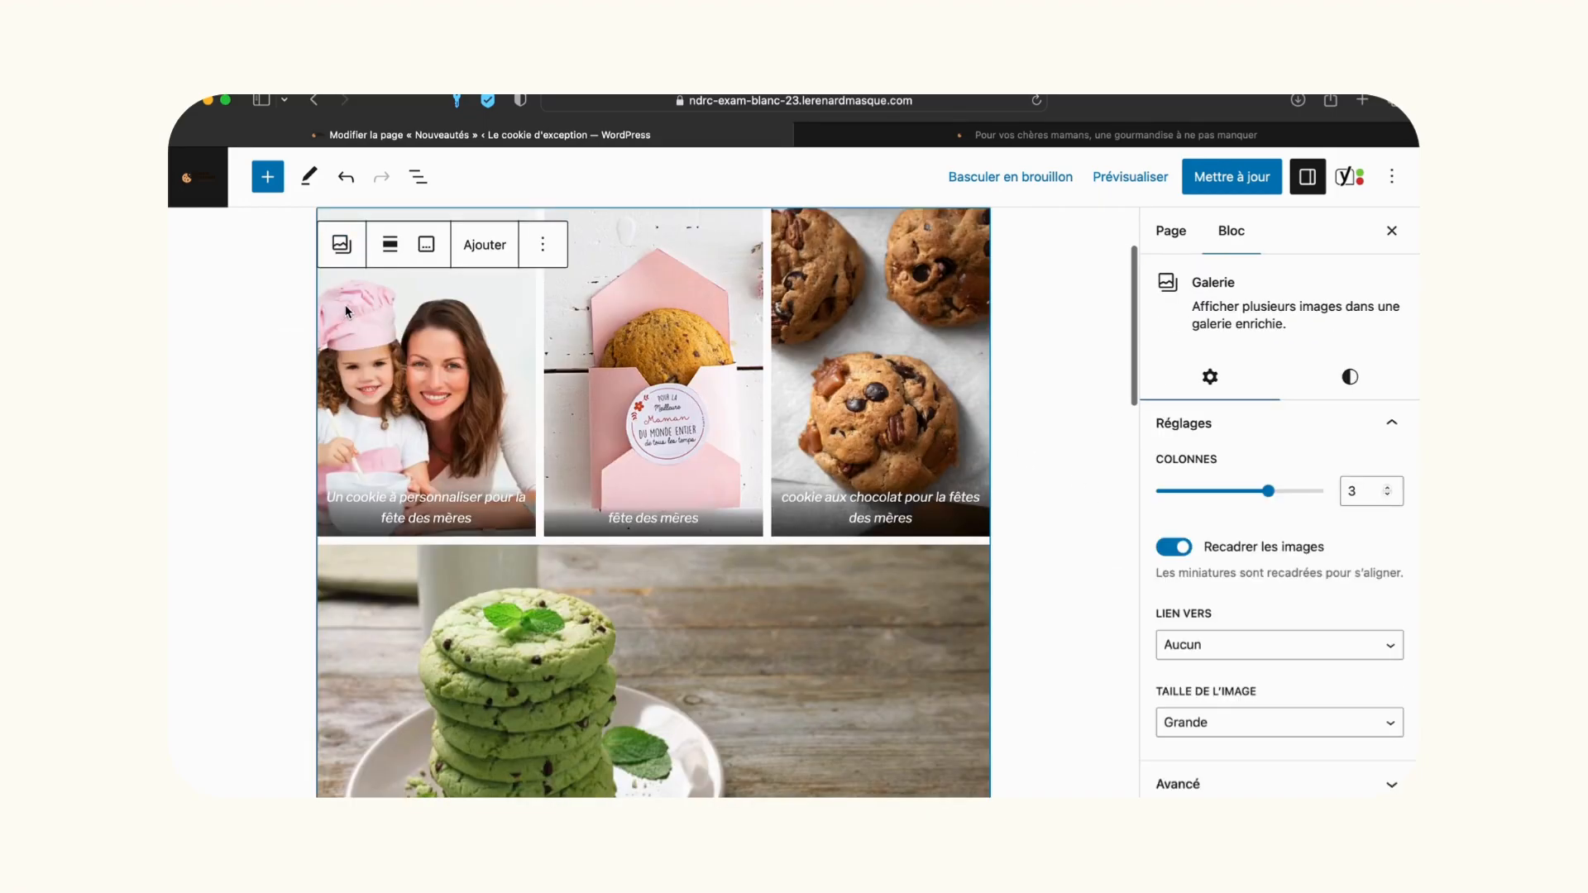
left_click(1388, 494)
left_click(1389, 495)
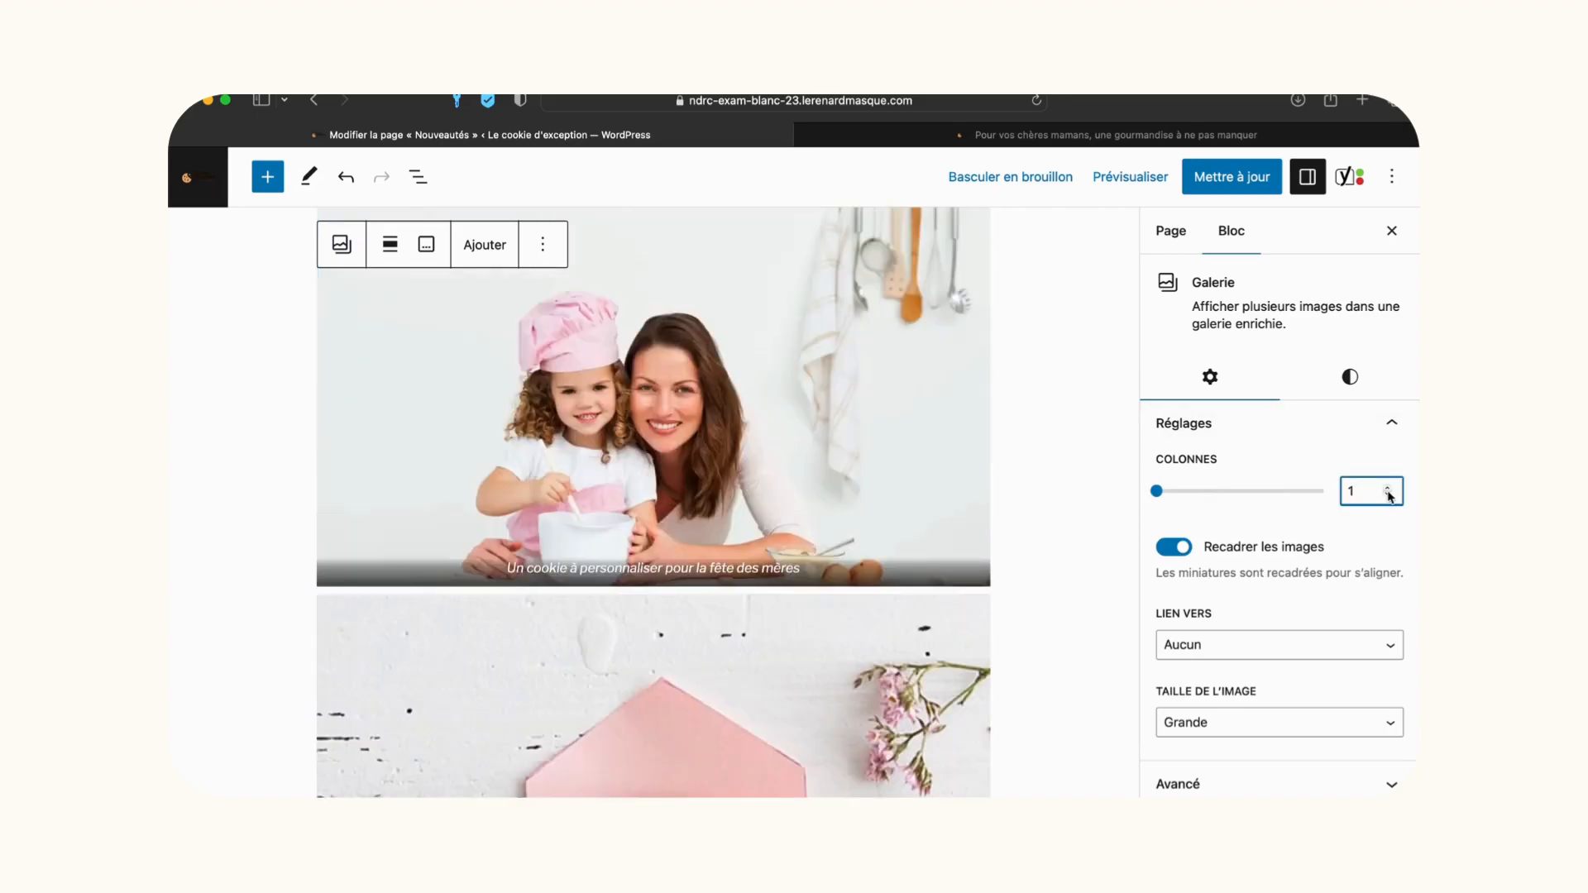
left_click(1389, 489)
left_click(1388, 489)
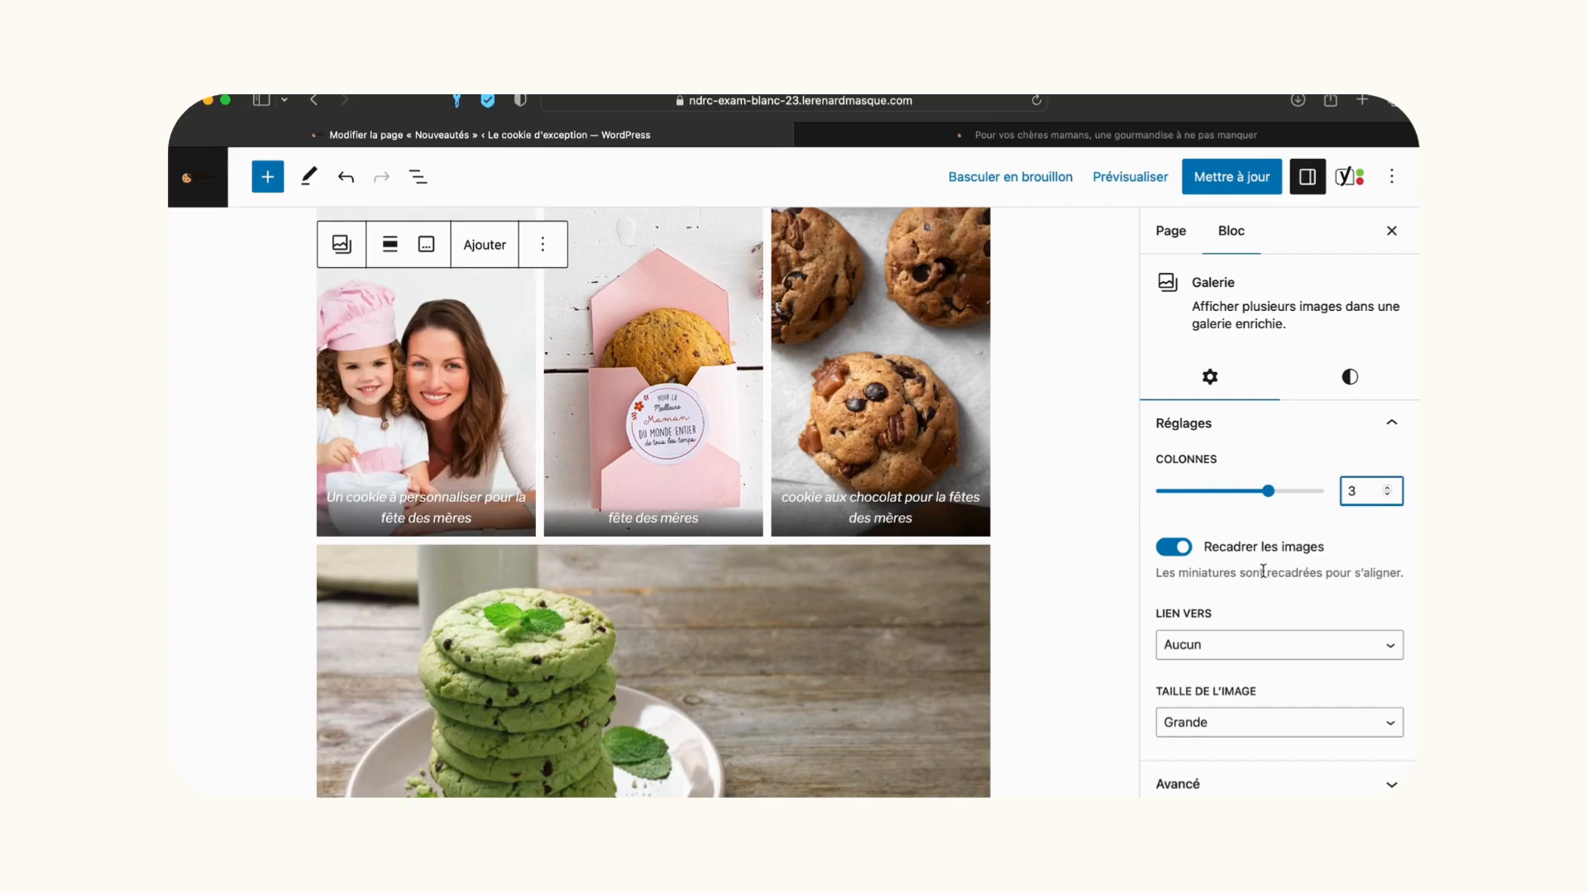
Check the gallery's layout and update the published page.
scroll(1263, 572, "down", 3)
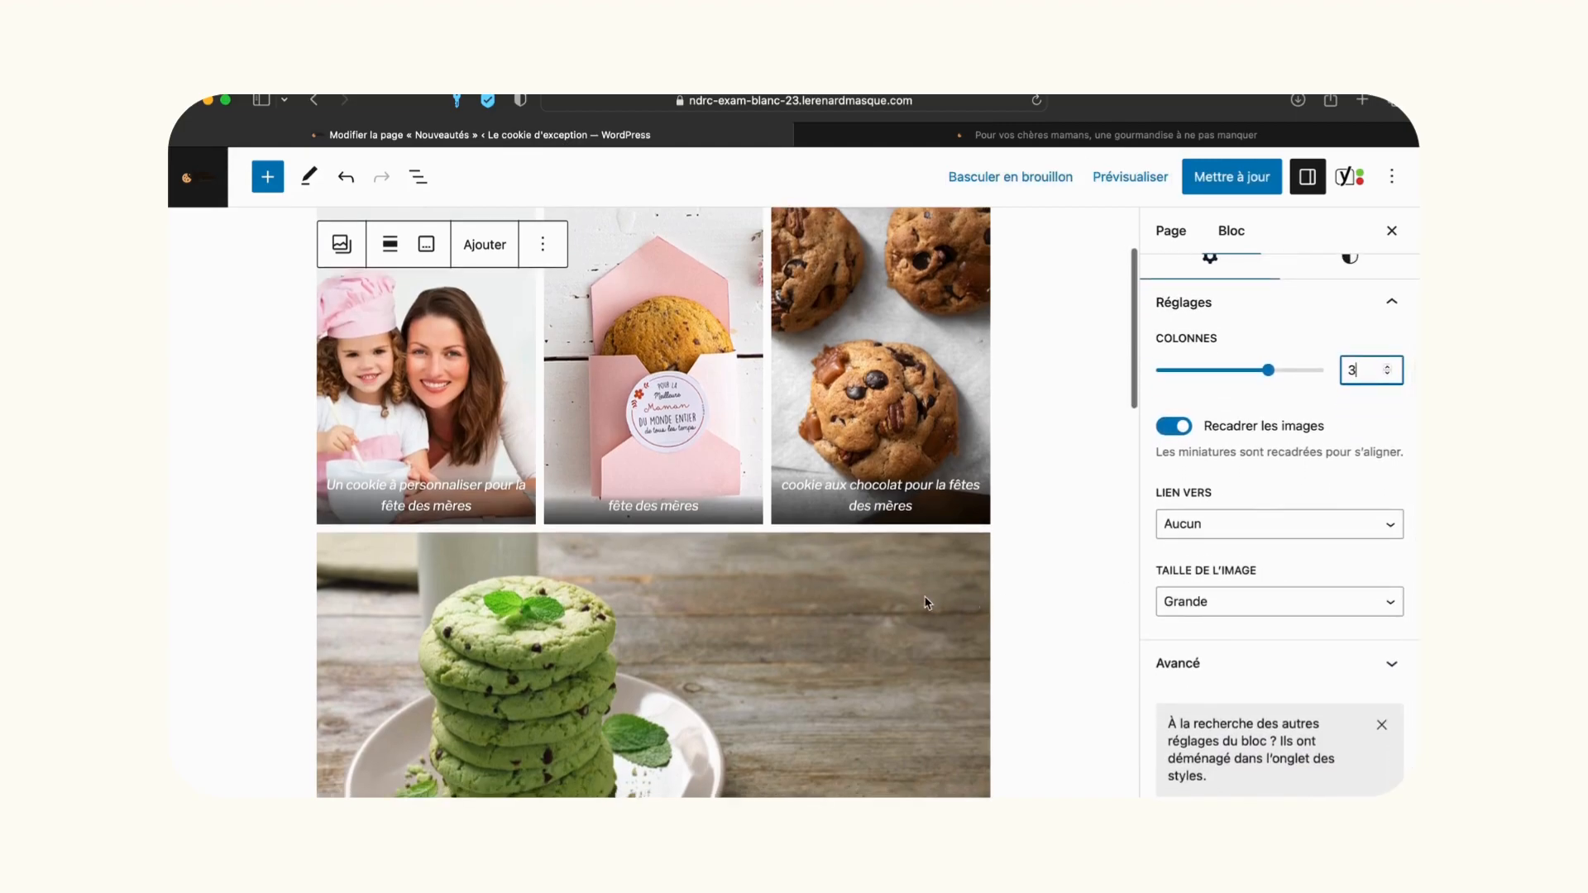
scroll(927, 603, "down", 2)
left_click(1232, 177)
Preview the page in a new tab and examine the gallery's images and captions.
left_click(1130, 182)
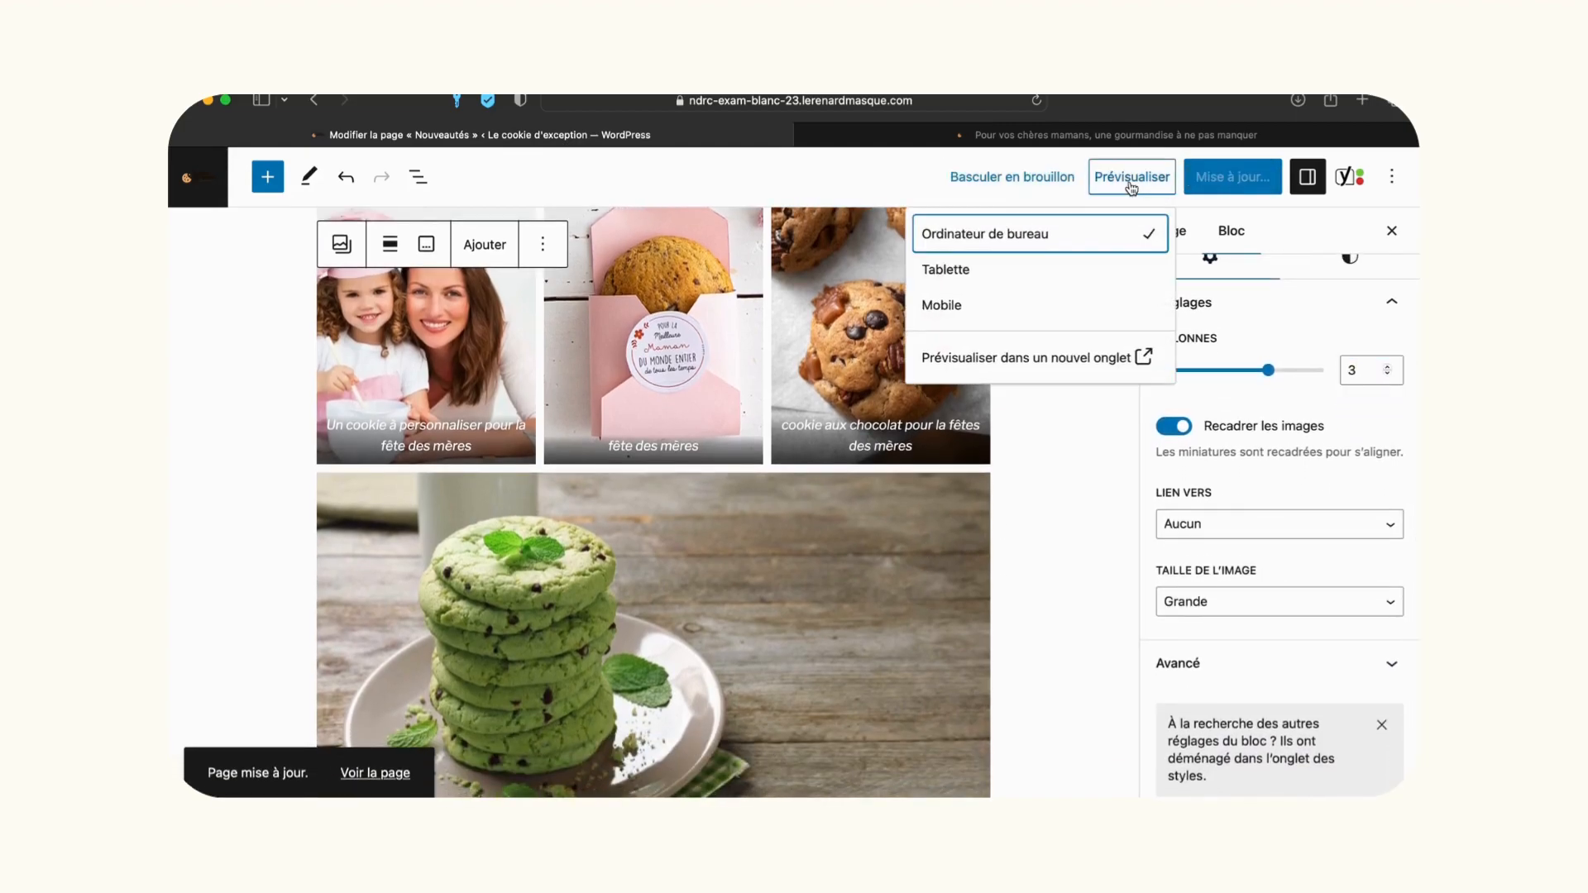
left_click(975, 354)
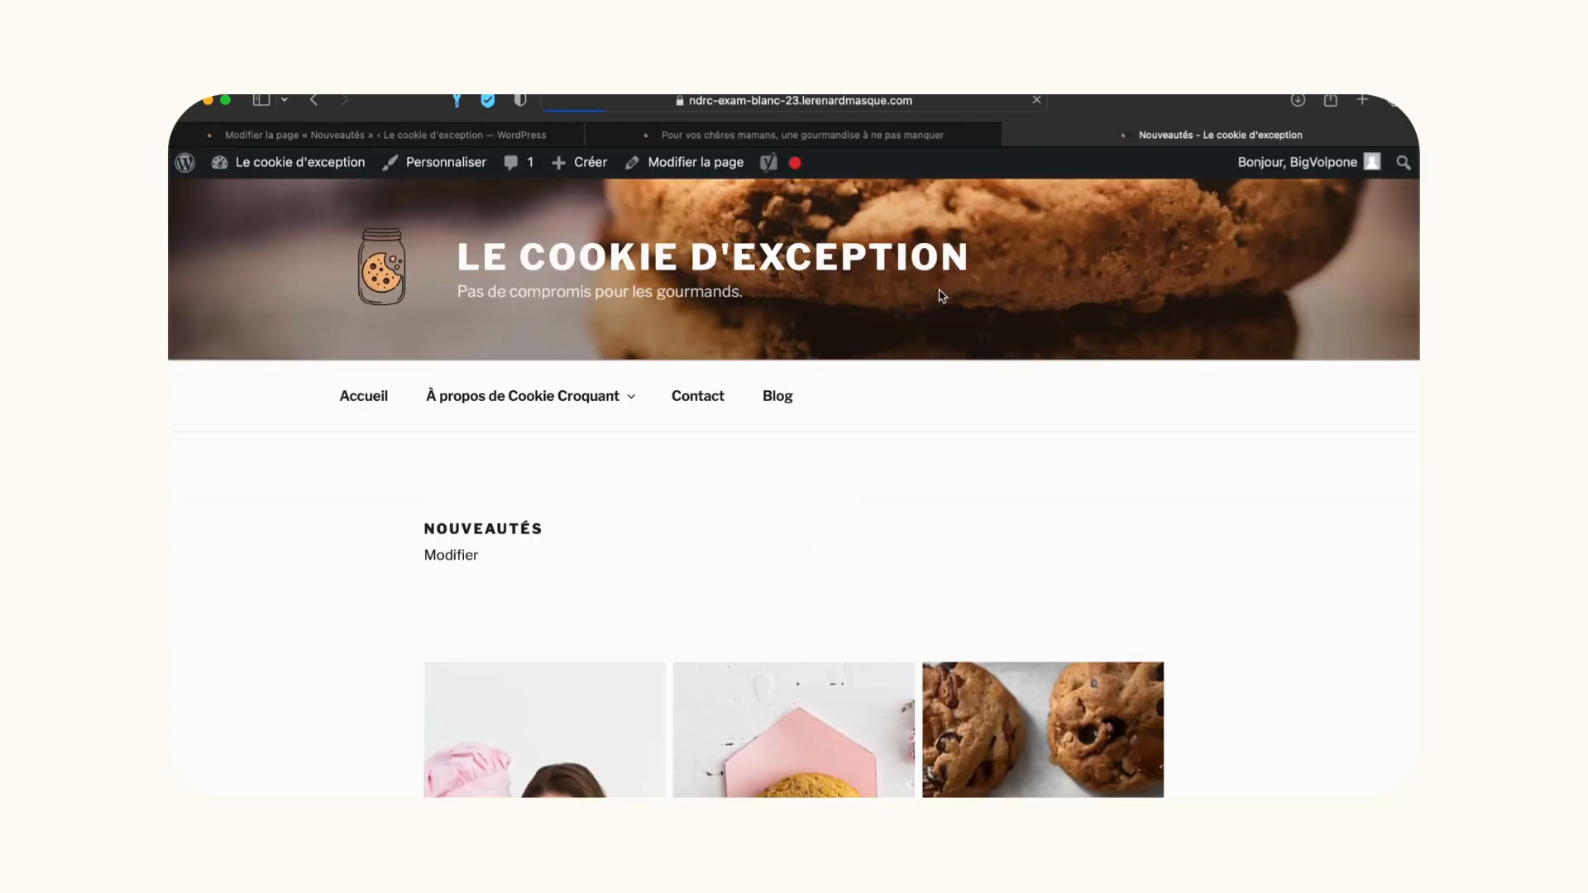
scroll(880, 528, "down", 10)
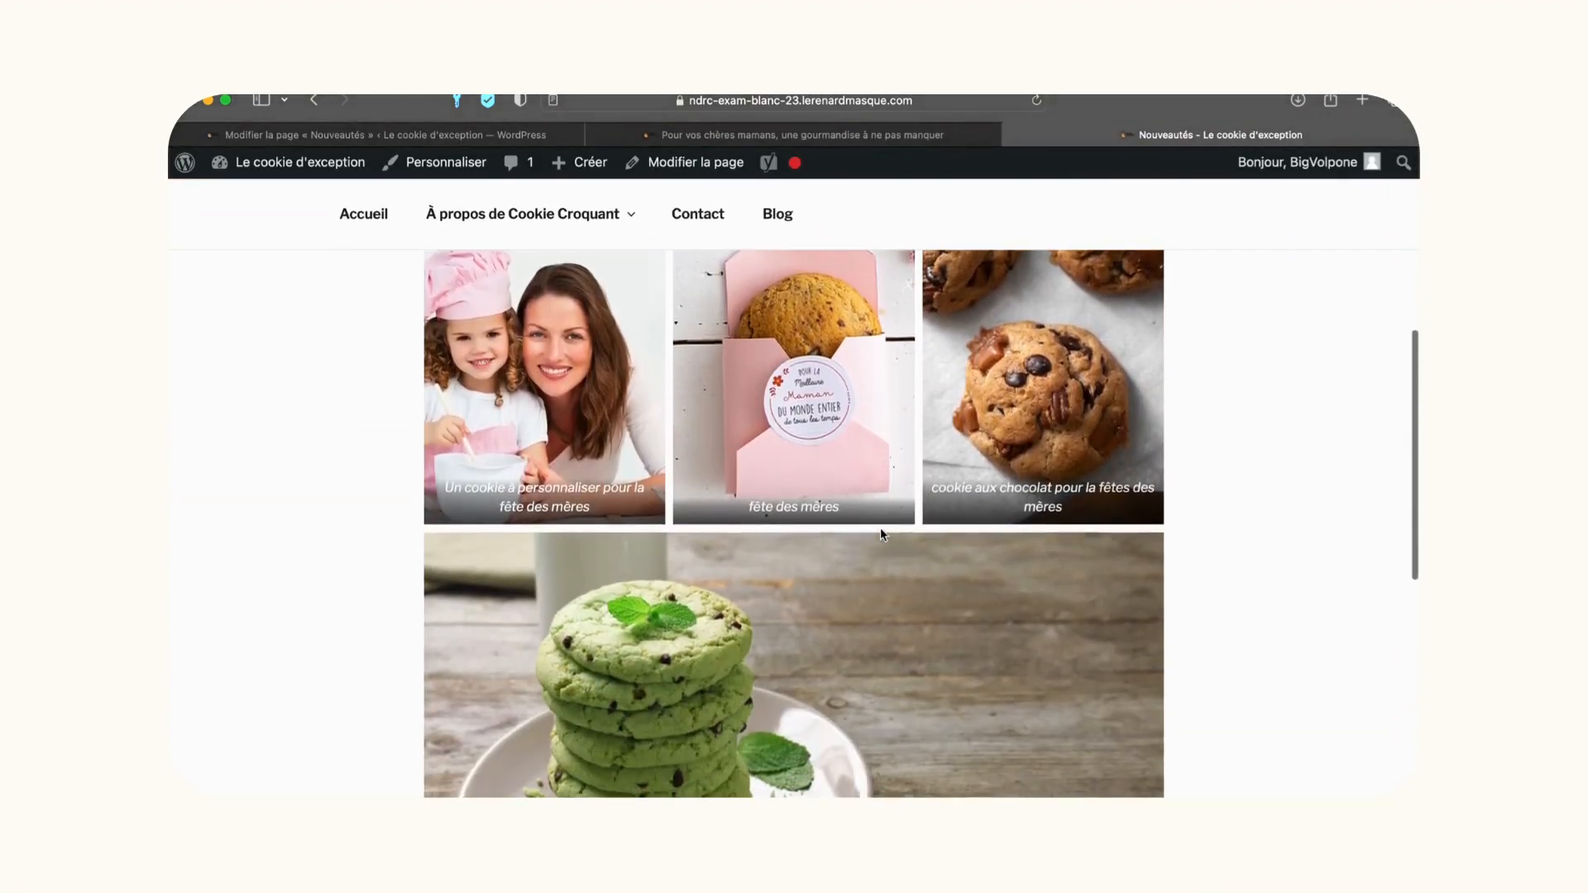
key("super+minus")
scroll(880, 528, "down", 2)
key("super+plus")
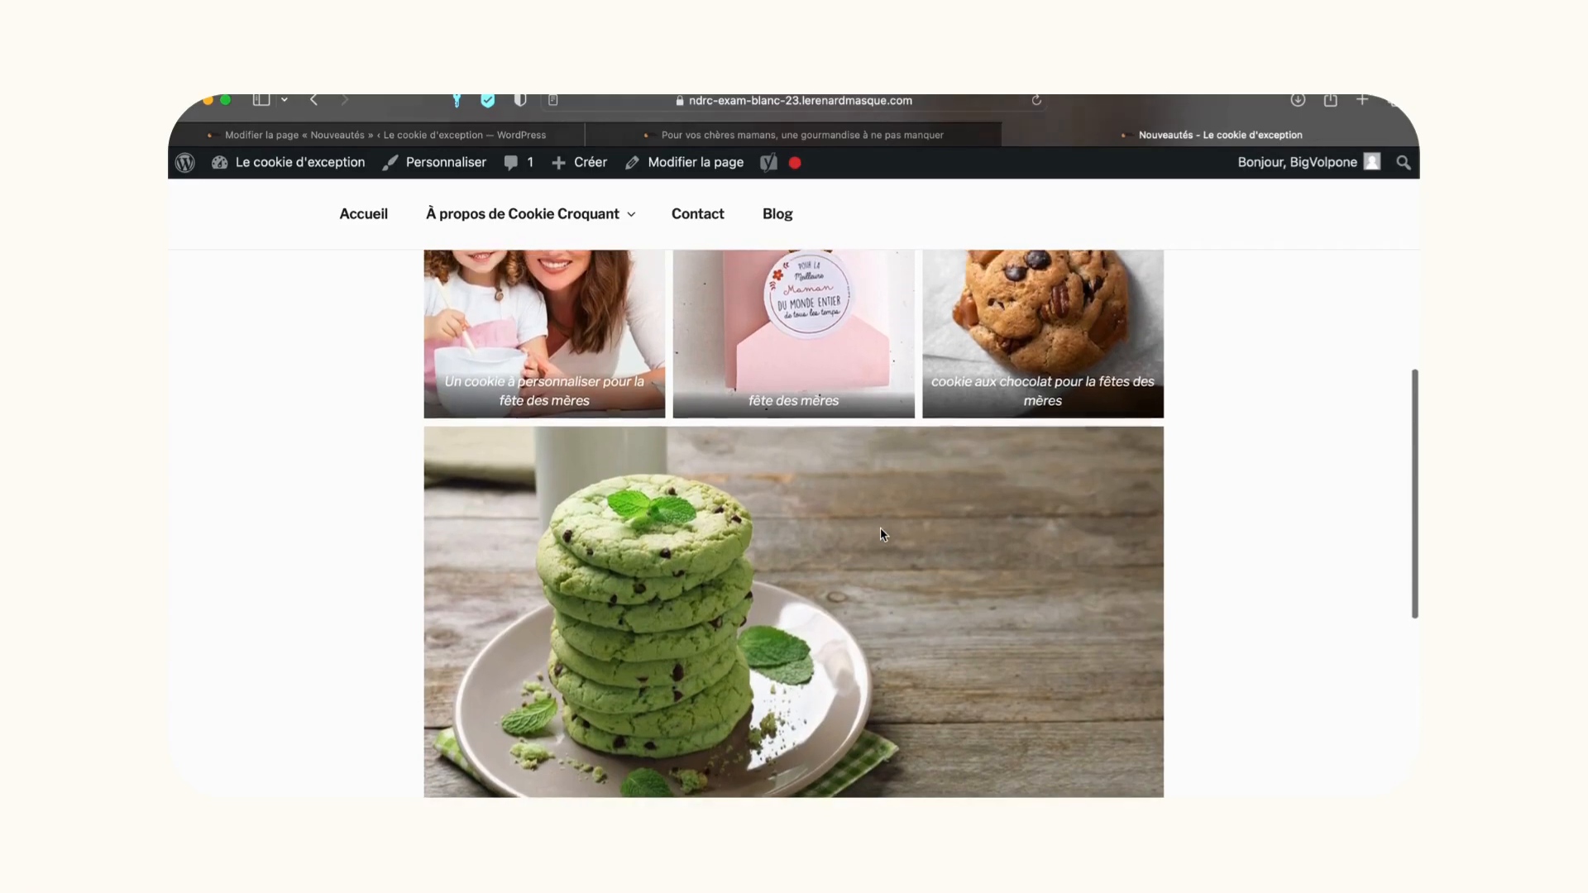
scroll(880, 528, "up", 2)
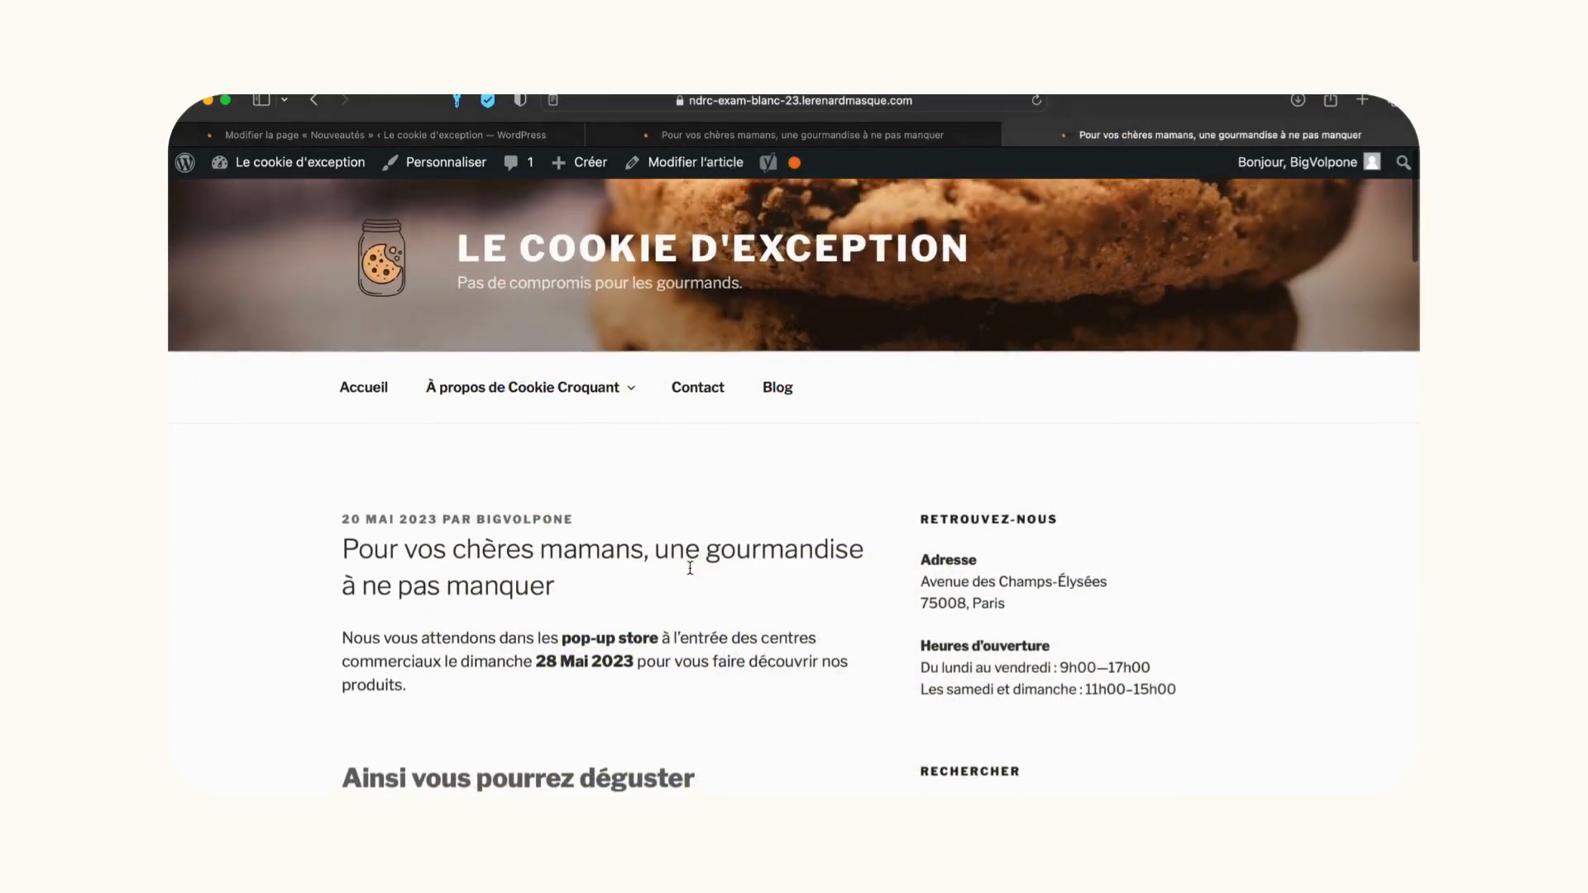
Read through the Mother's Day article on the live site down to the footer and back up.
scroll(690, 567, "down", 1)
scroll(995, 576, "down", 20)
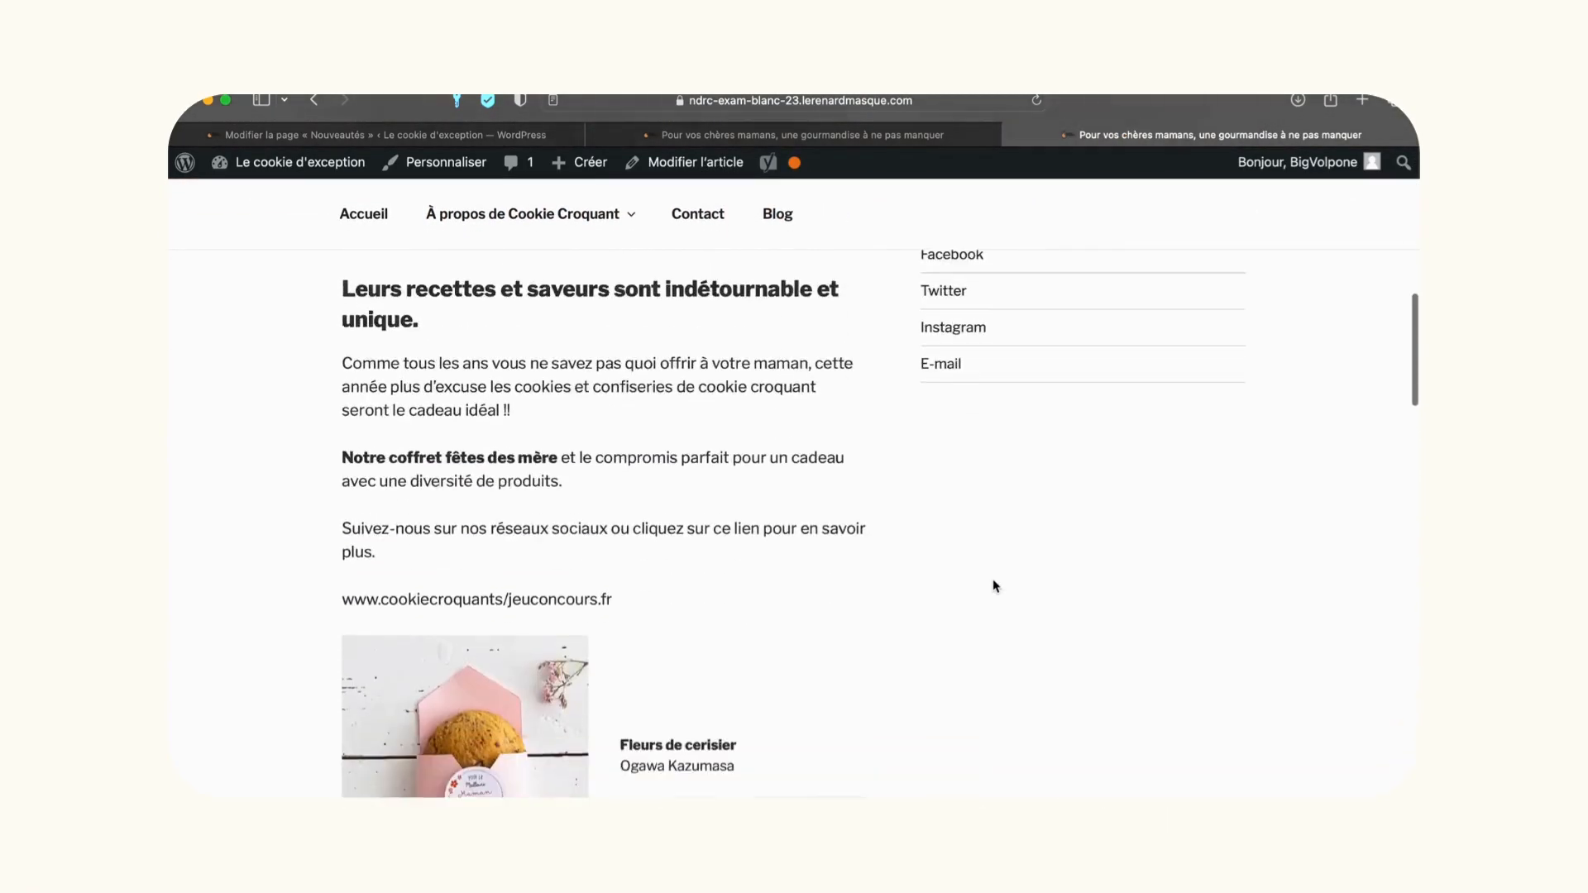
scroll(995, 586, "down", 2)
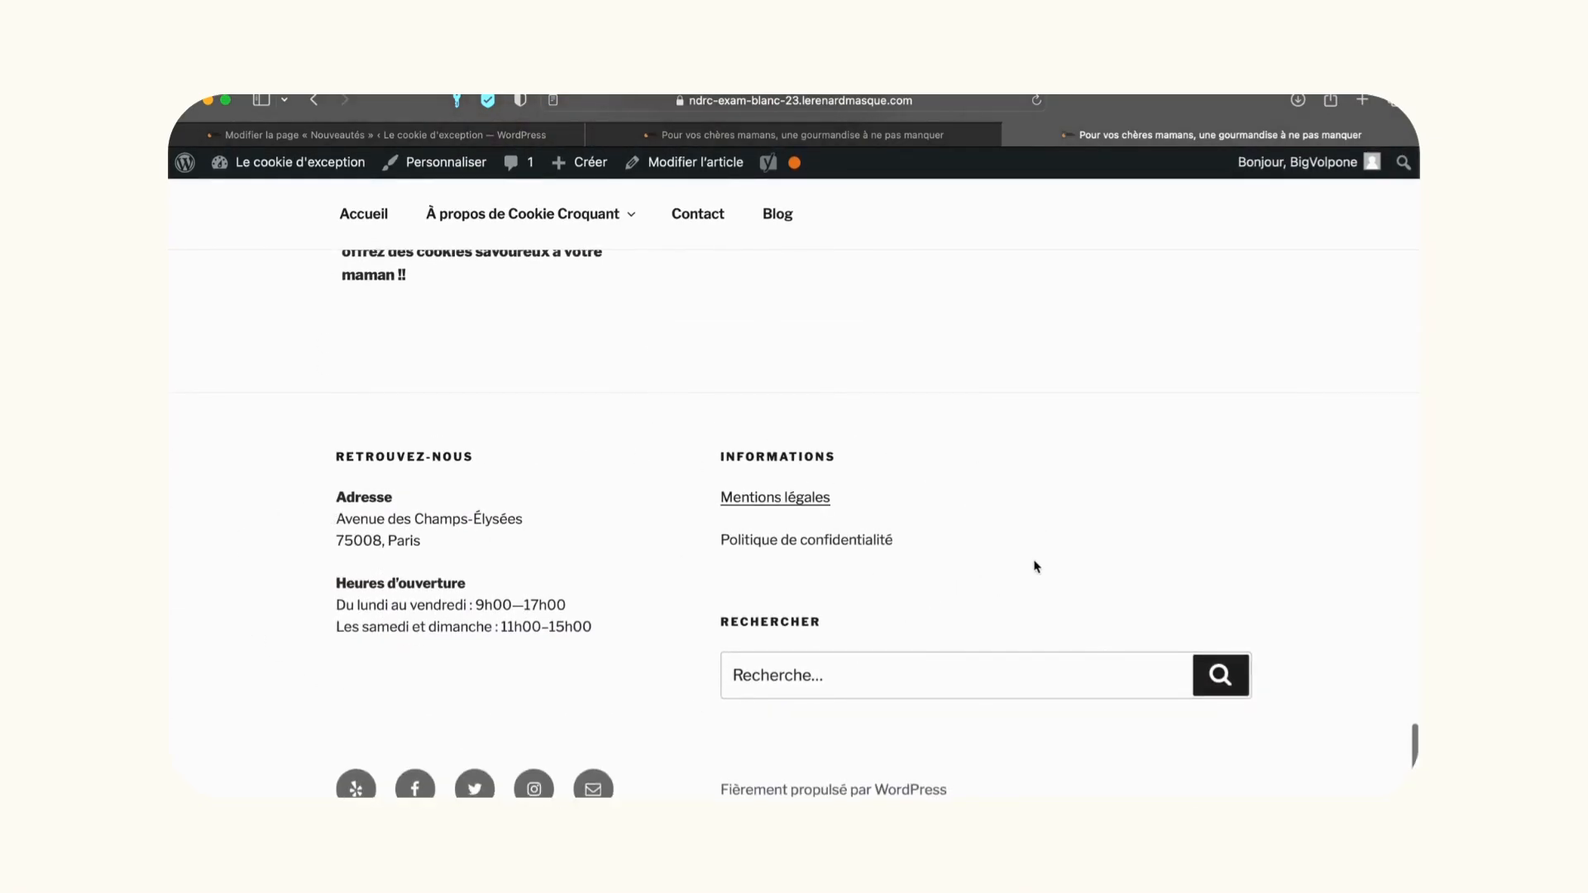
scroll(1055, 426, "up", 20)
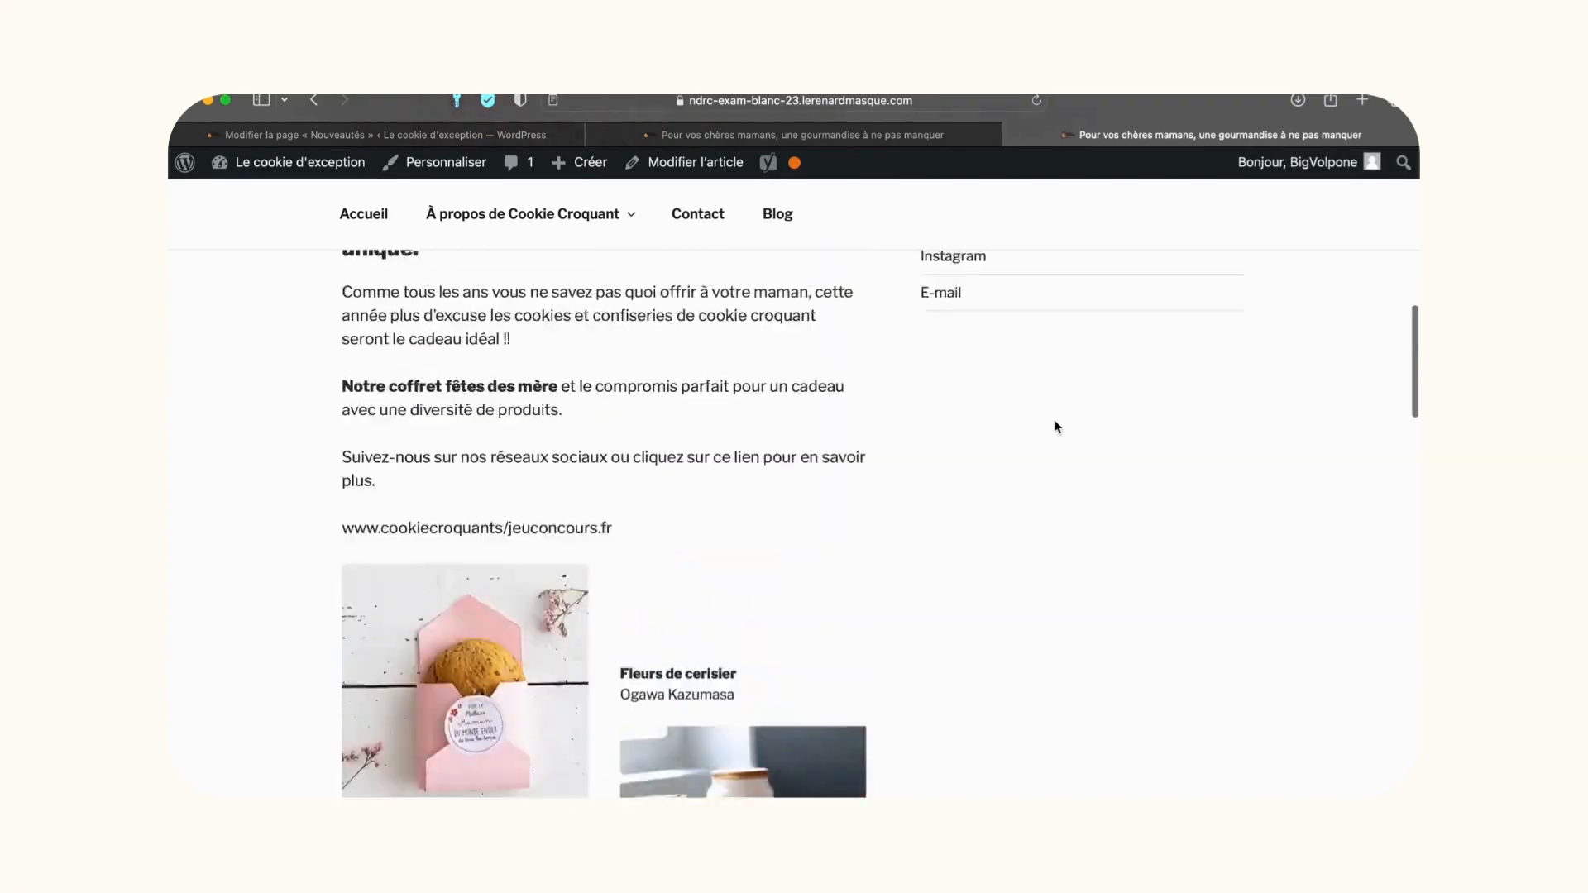
Open the site's Blog page, look over the pinned Mother's Day article, and return to the "Nouveautés" page editor.
left_click(782, 399)
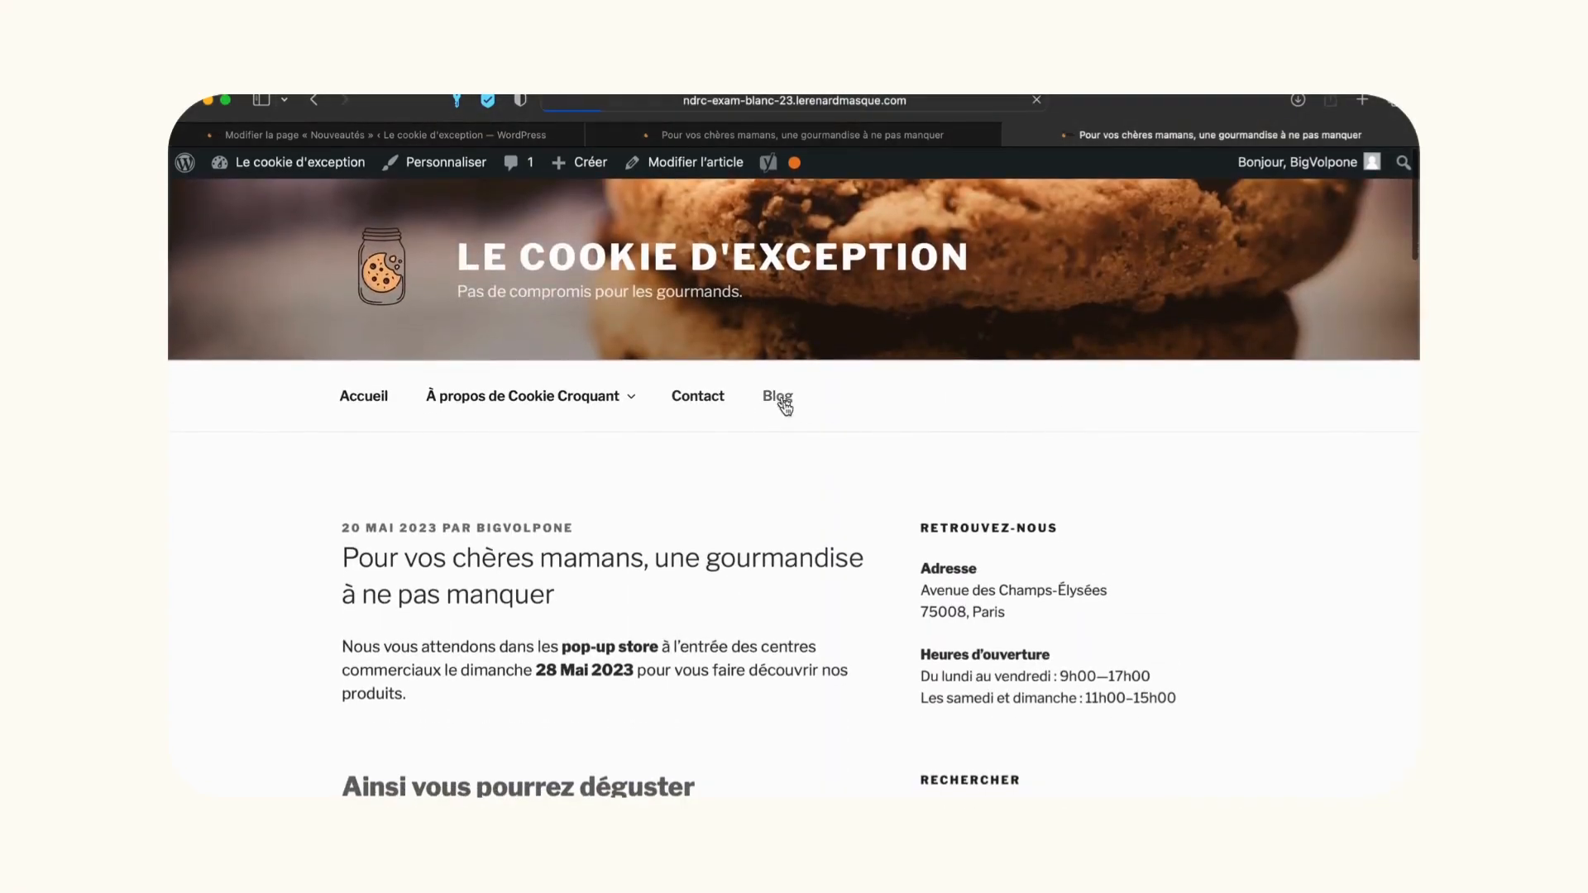
scroll(886, 468, "down", 5)
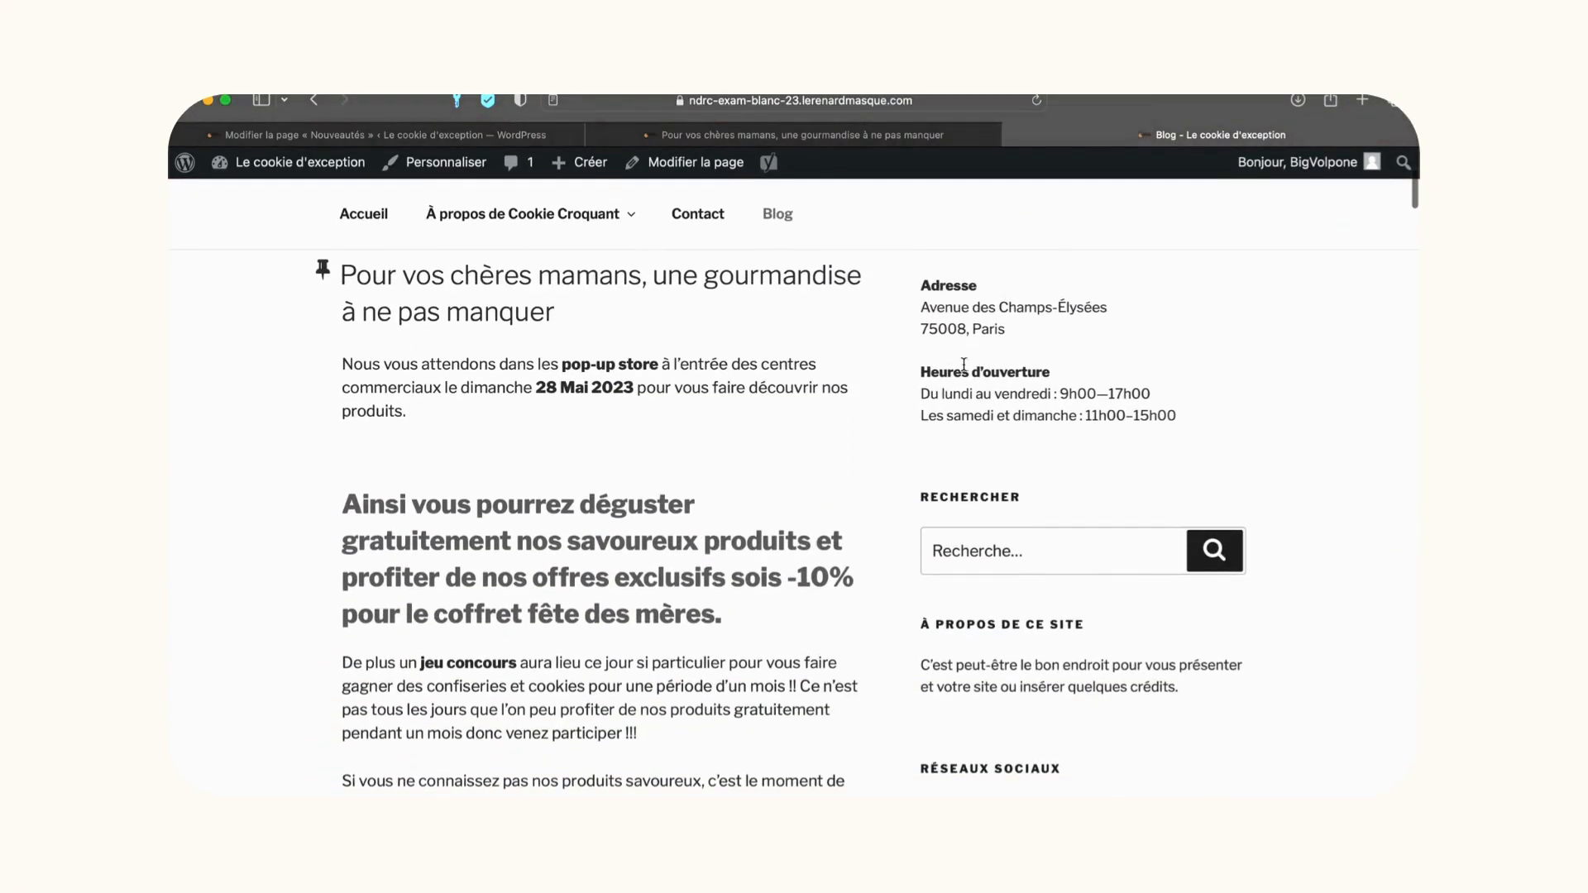
scroll(969, 572, "down", 6)
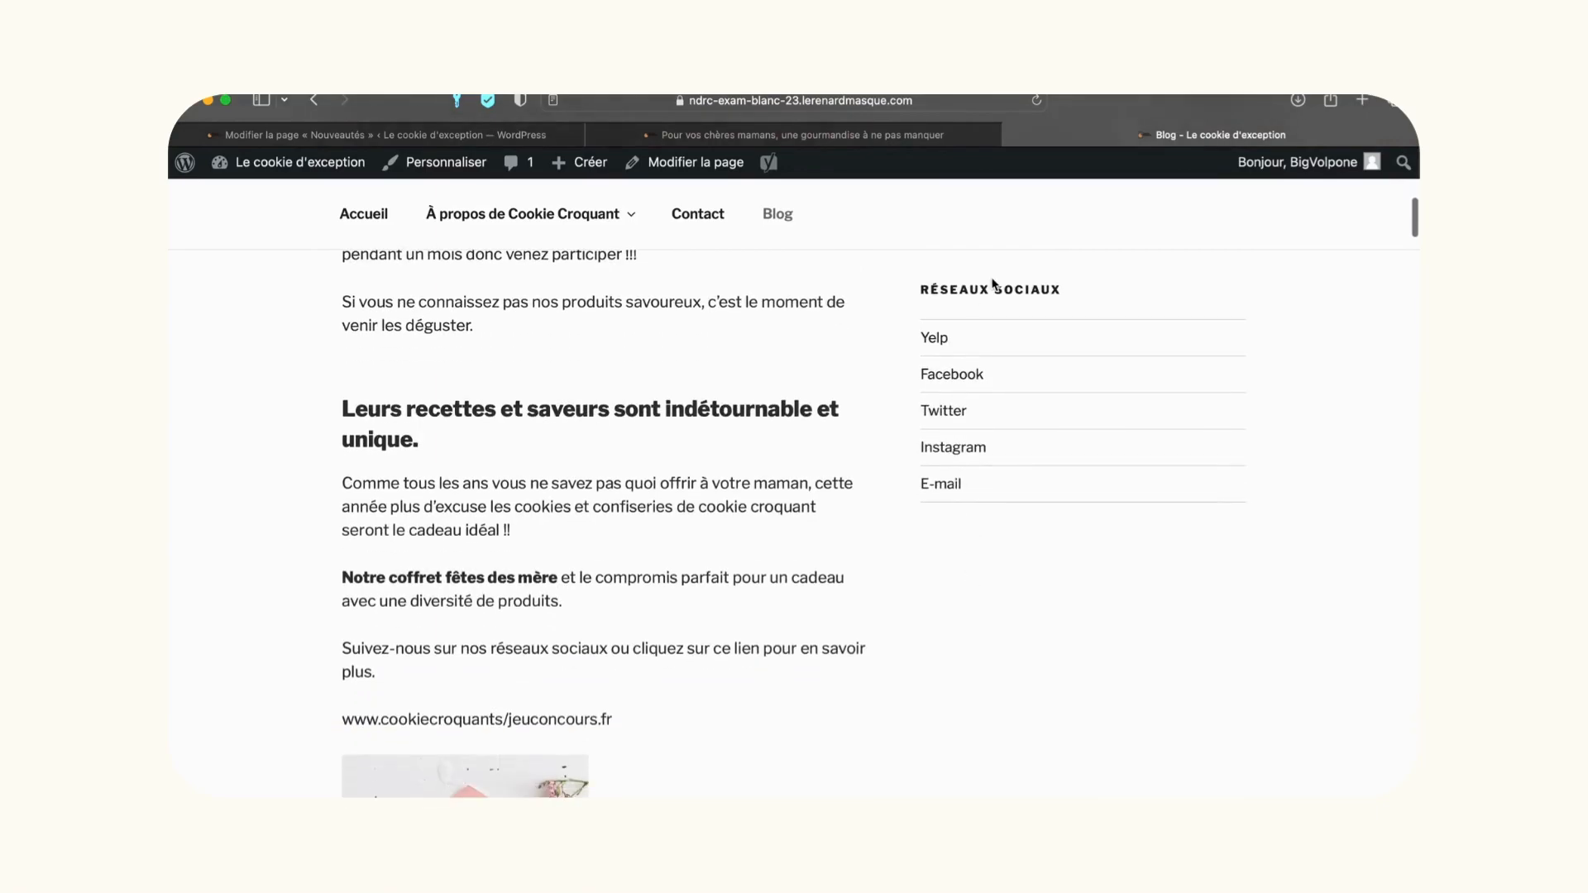
scroll(992, 284, "up", 10)
left_click(357, 134)
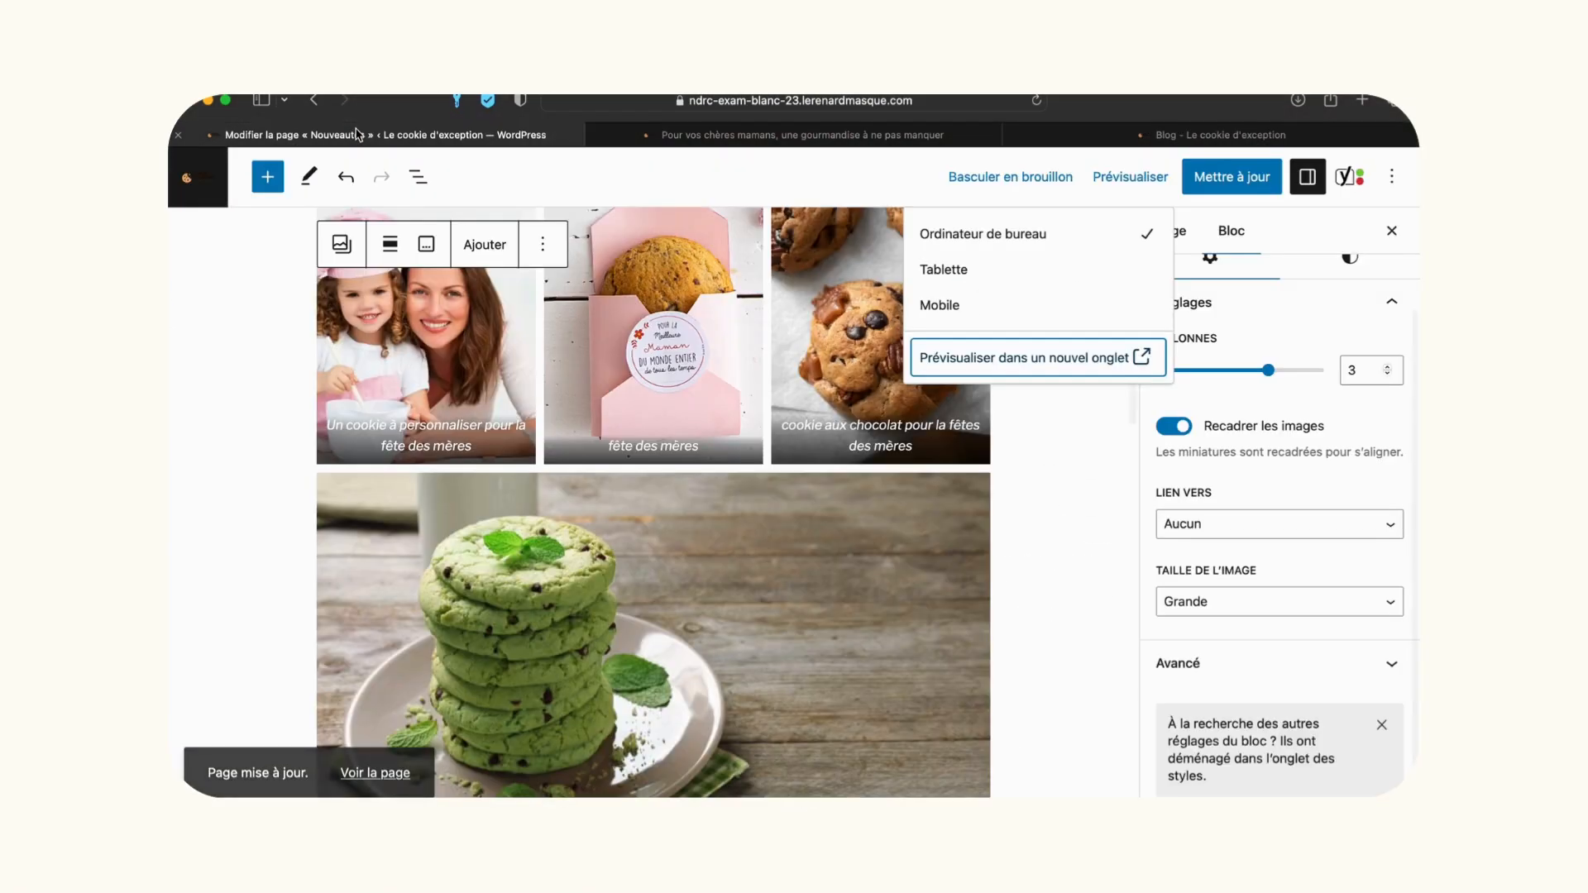
Leave the page editor for the site's widget management and expand the "Pied de page 2" footer area.
left_click(186, 177)
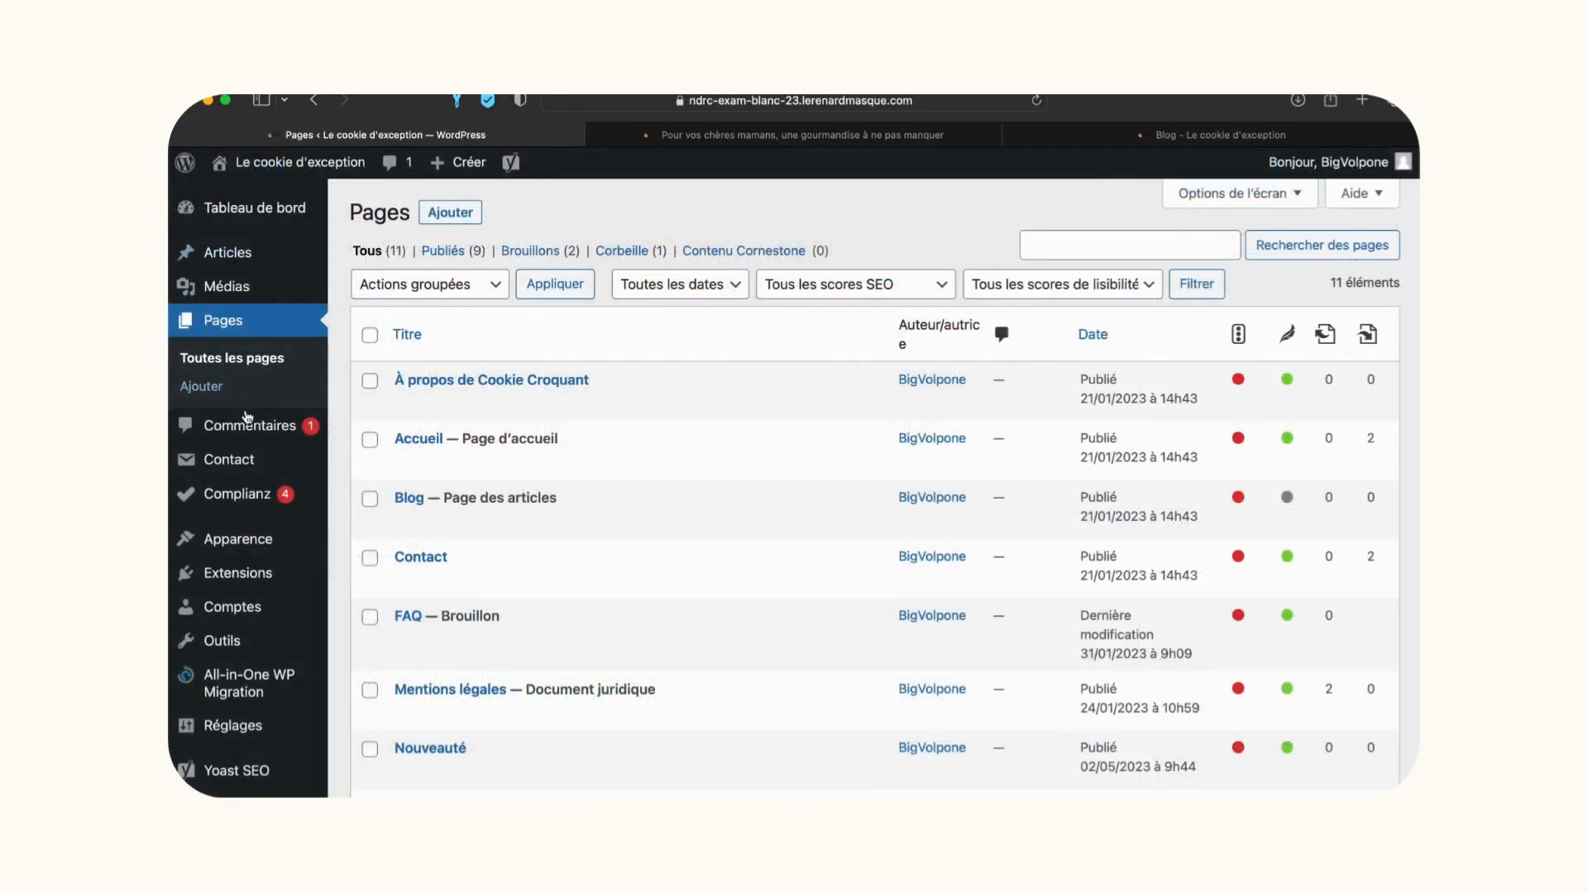
mouse_move(239, 541)
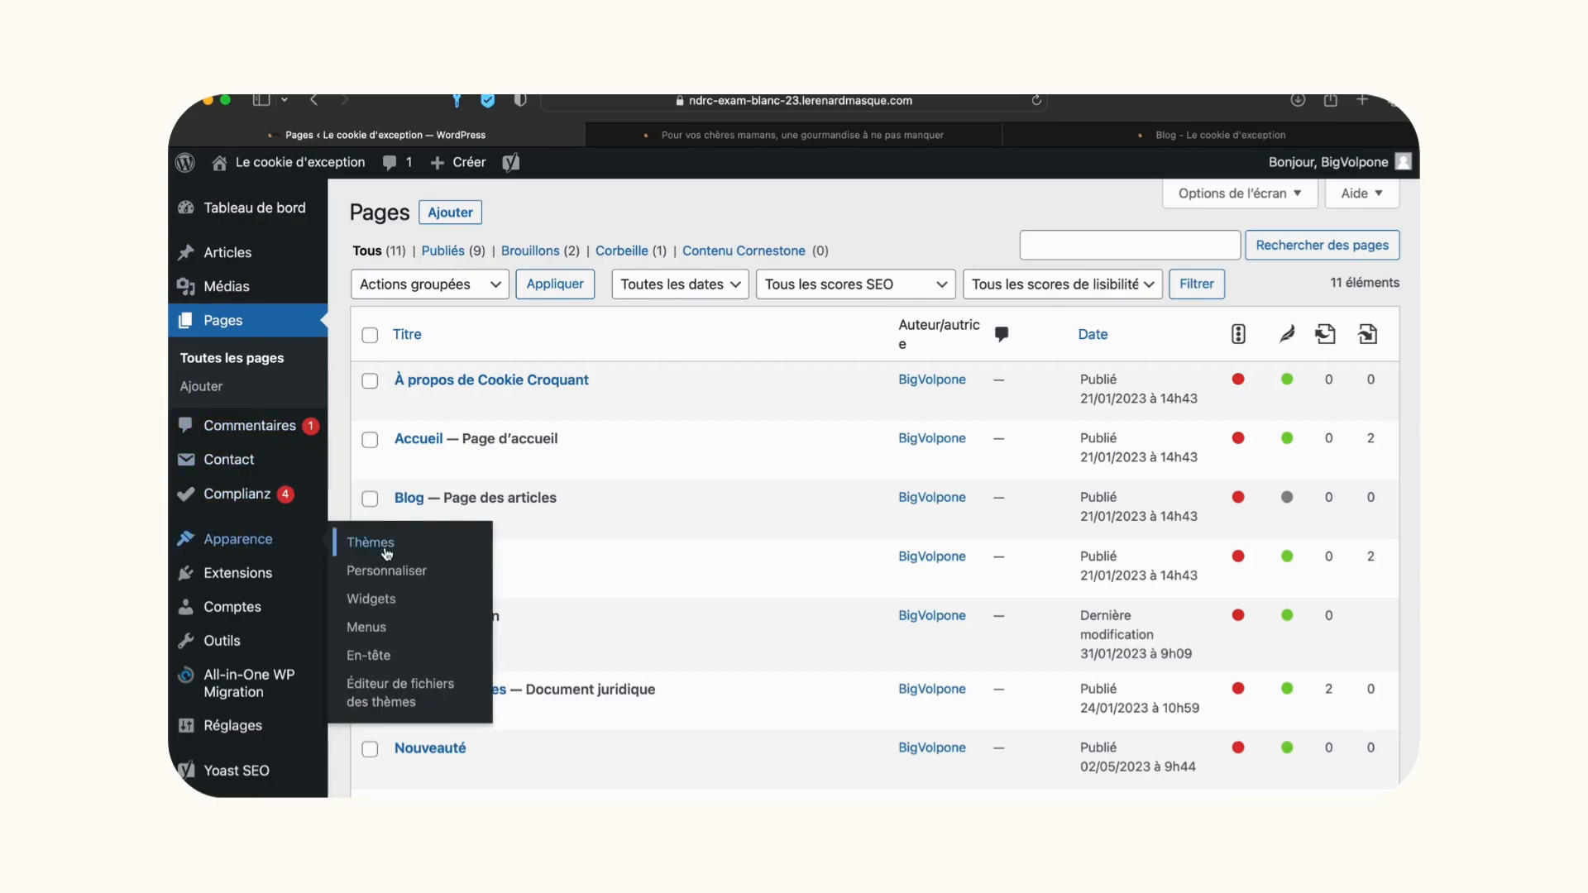
left_click(383, 607)
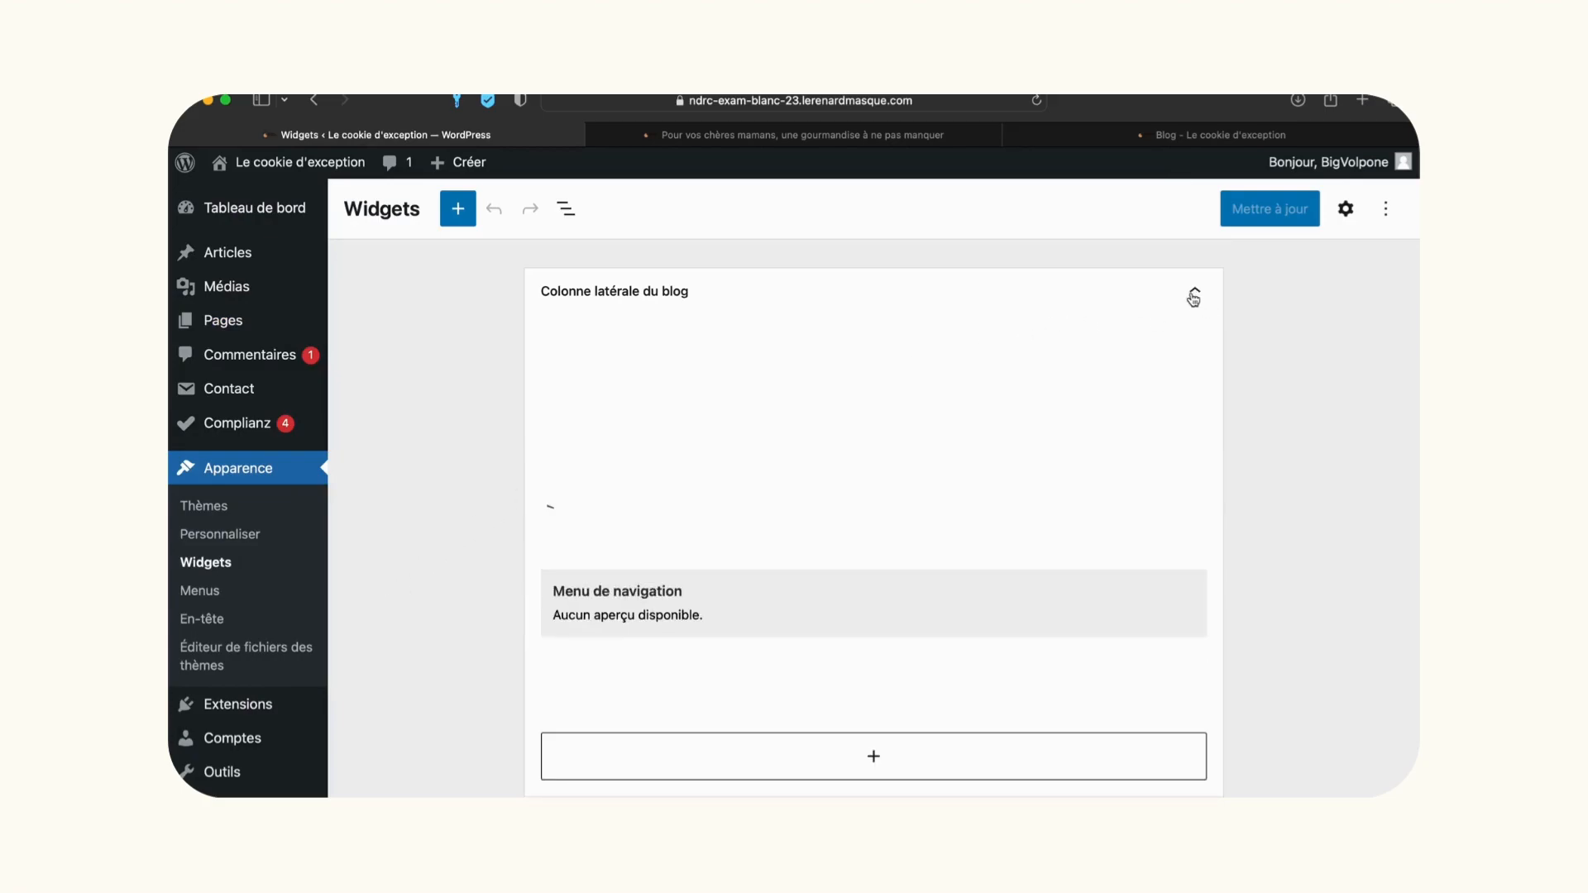
scroll(902, 556, "down", 10)
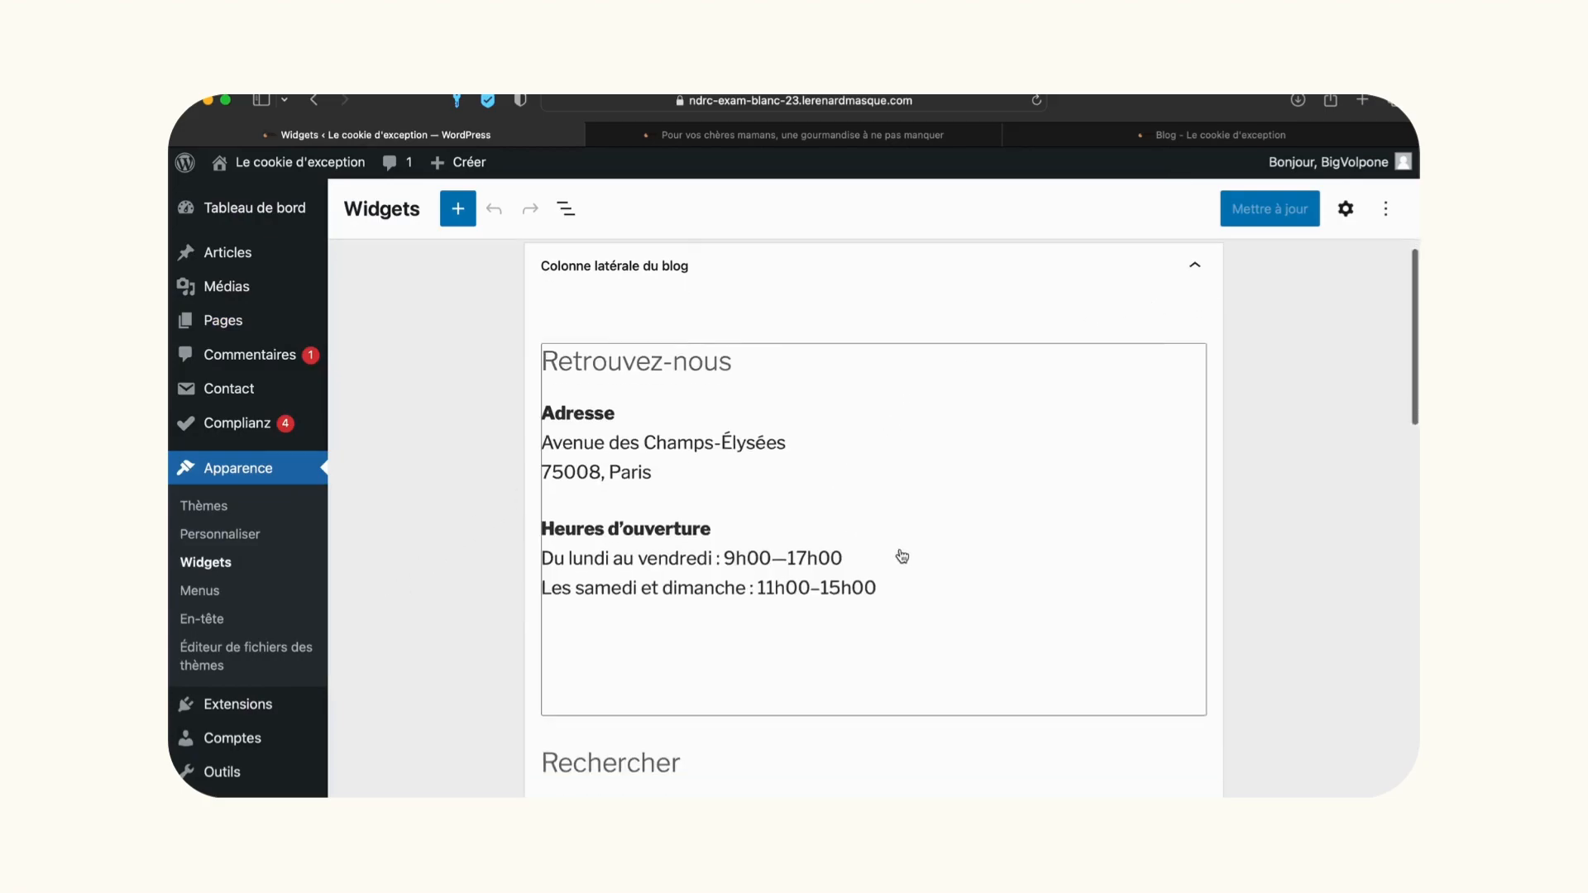
scroll(901, 555, "down", 5)
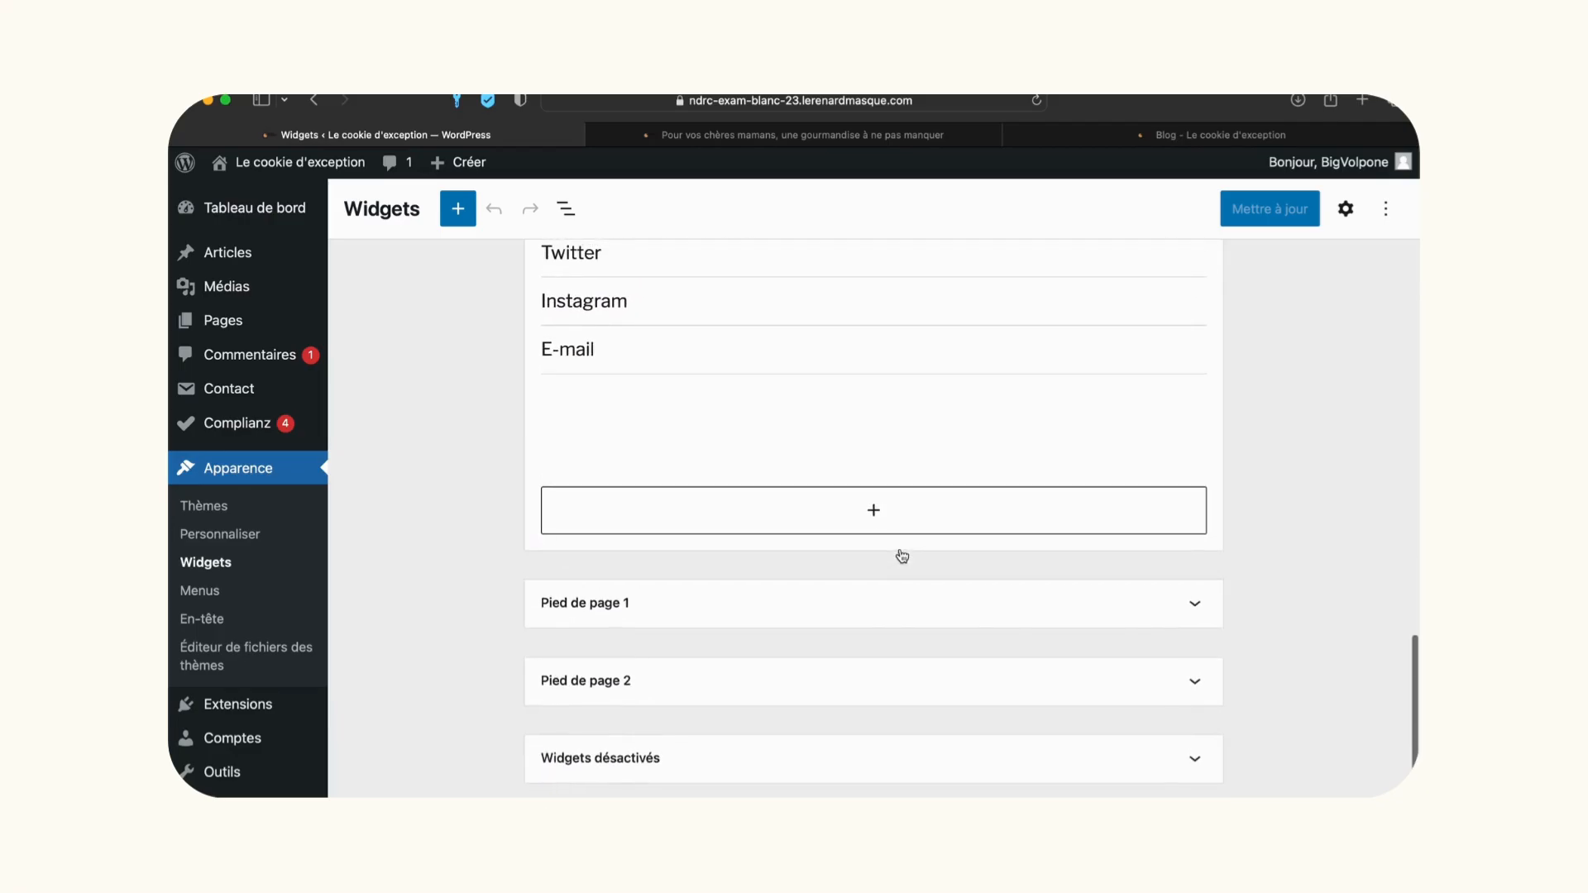
left_click(860, 604)
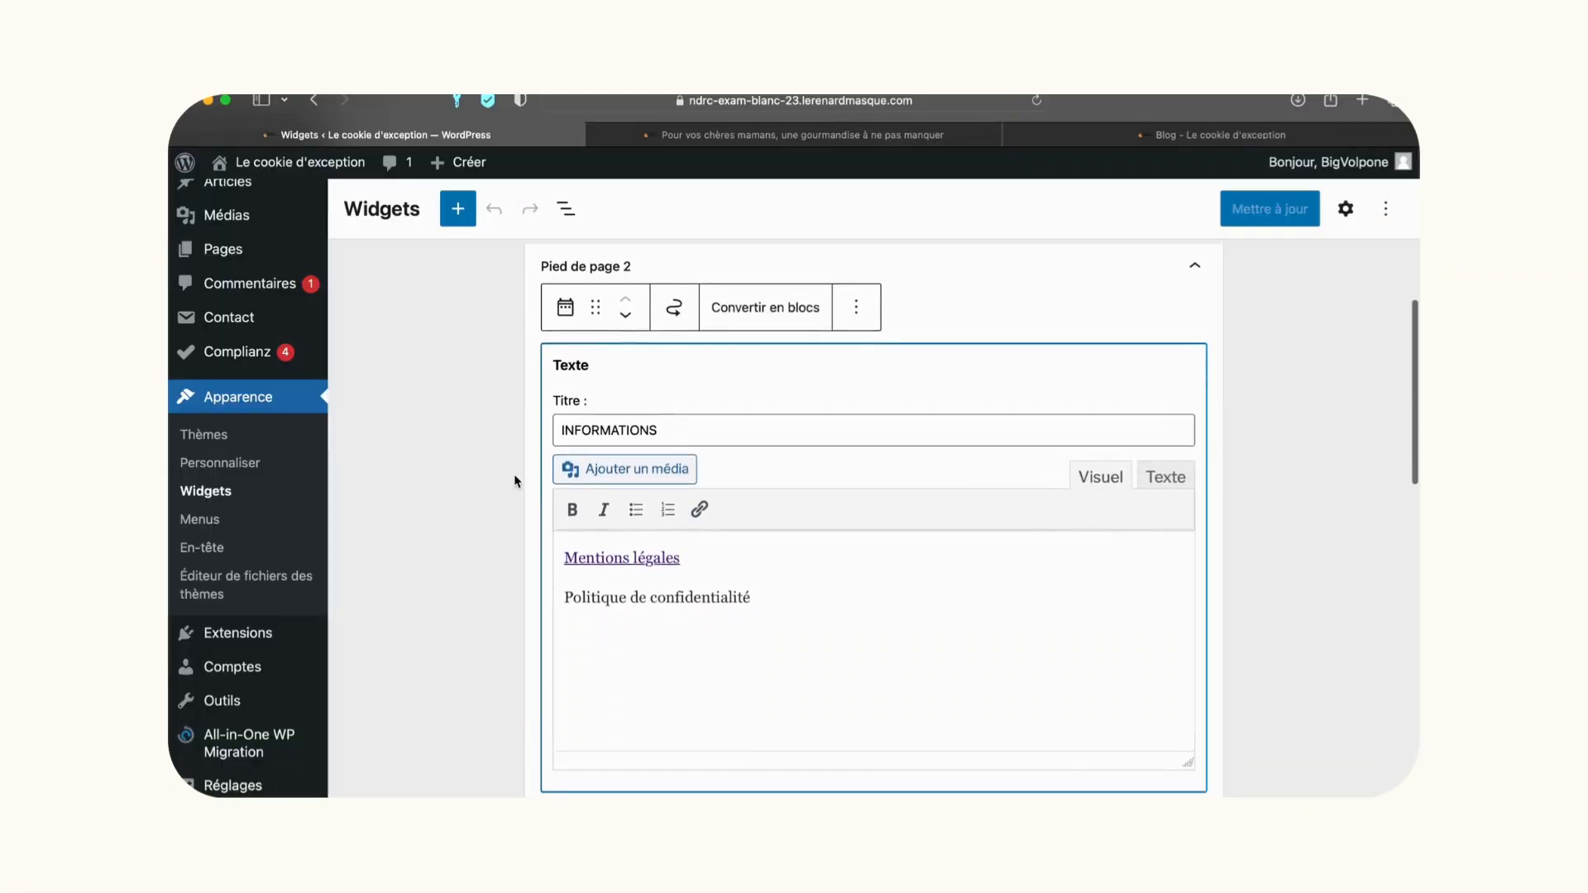
scroll(859, 603, "down", 6)
left_click(707, 500)
scroll(708, 500, "up", 5)
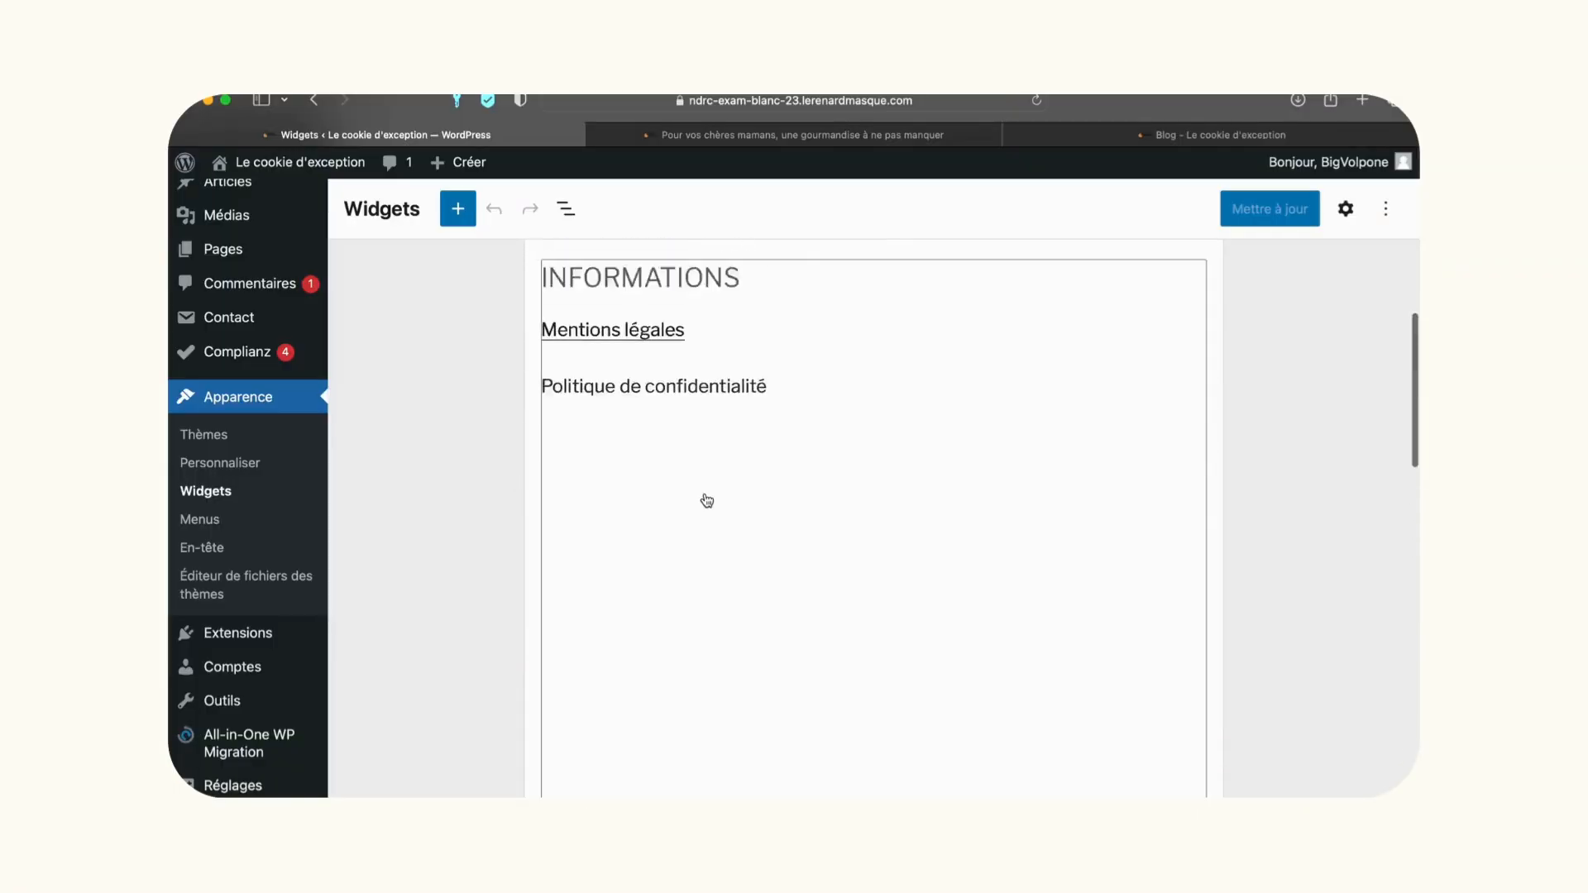
Remove the "Rechercher" widget from the "Pied de page 2" footer area.
scroll(708, 501, "down", 10)
scroll(708, 501, "down", 5)
left_click(706, 502)
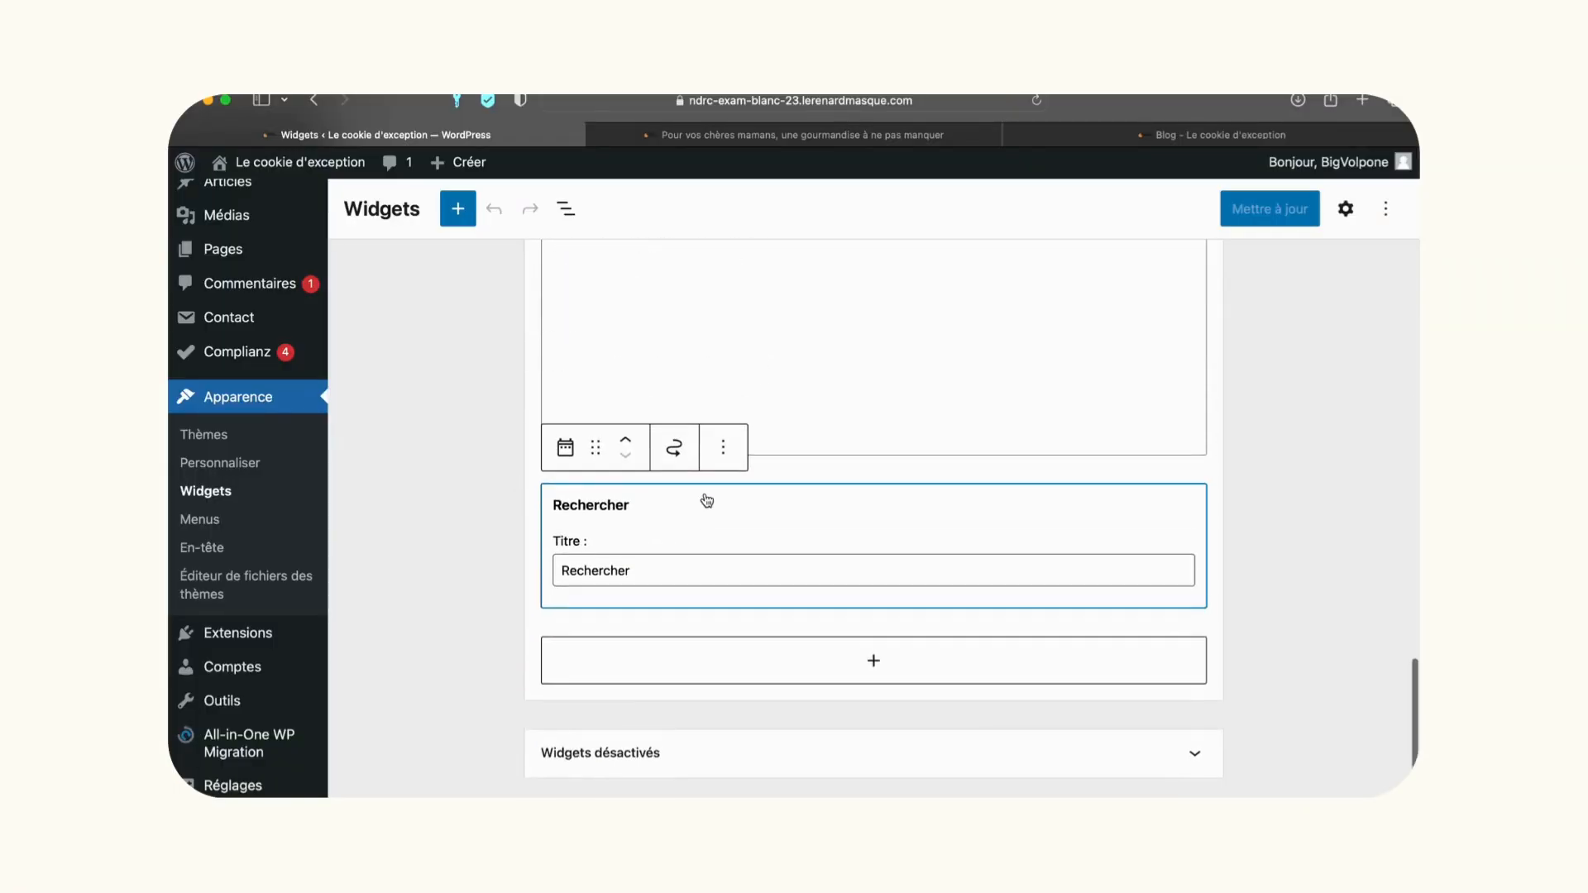
left_click(723, 453)
scroll(776, 784, "down", 3)
left_click(776, 790)
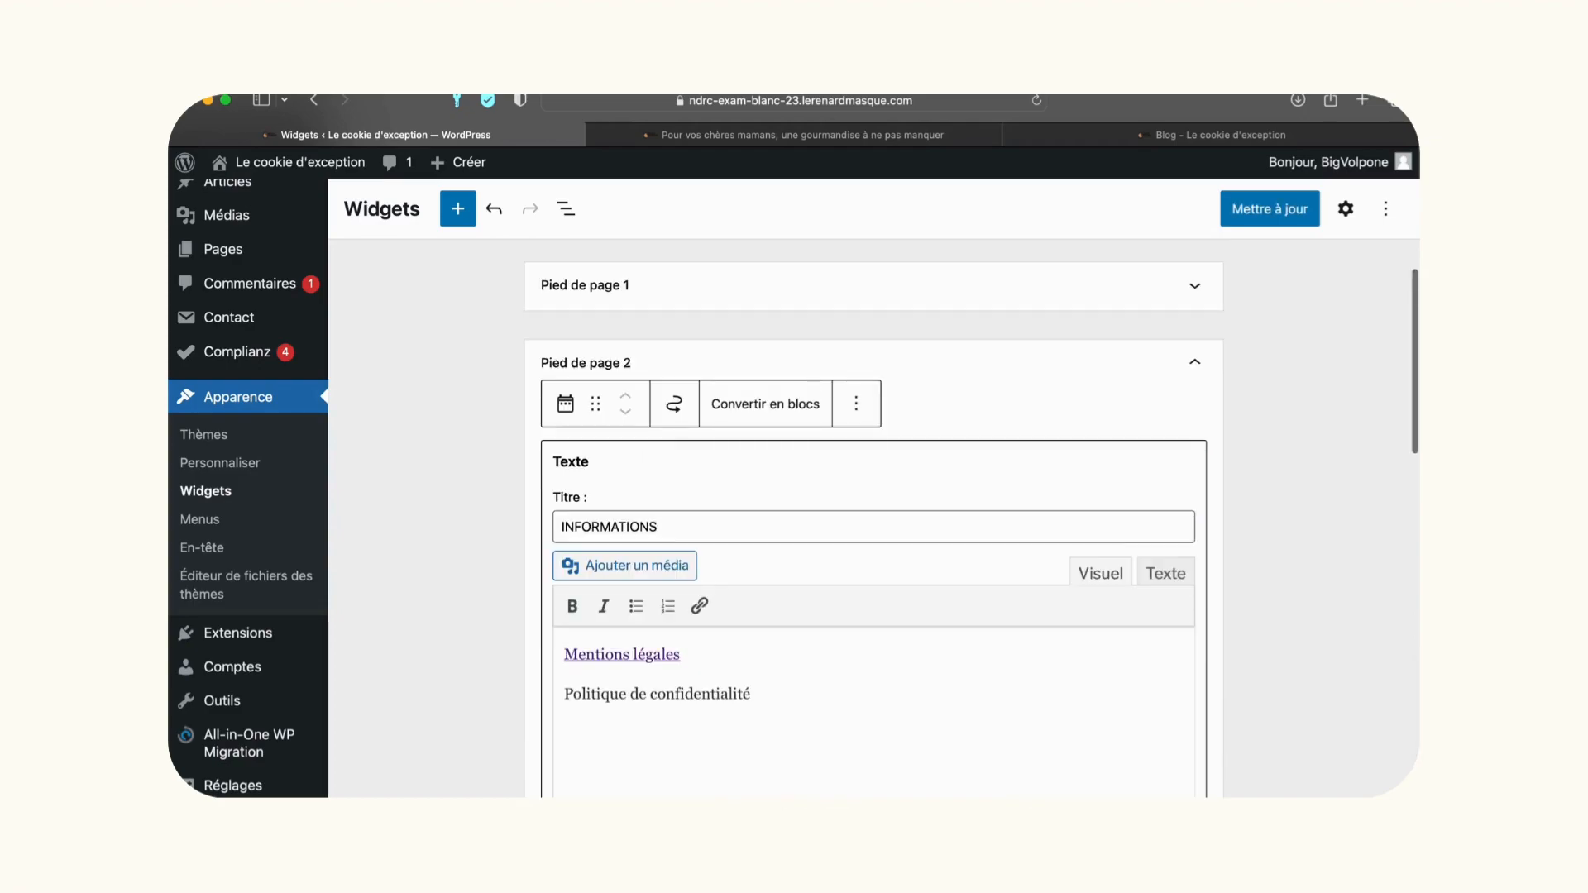
Insert a "Liste des catégories" block below the INFORMATIONS text in "Pied de page 2" and save the widgets.
scroll(726, 698, "down", 4)
left_click(723, 656)
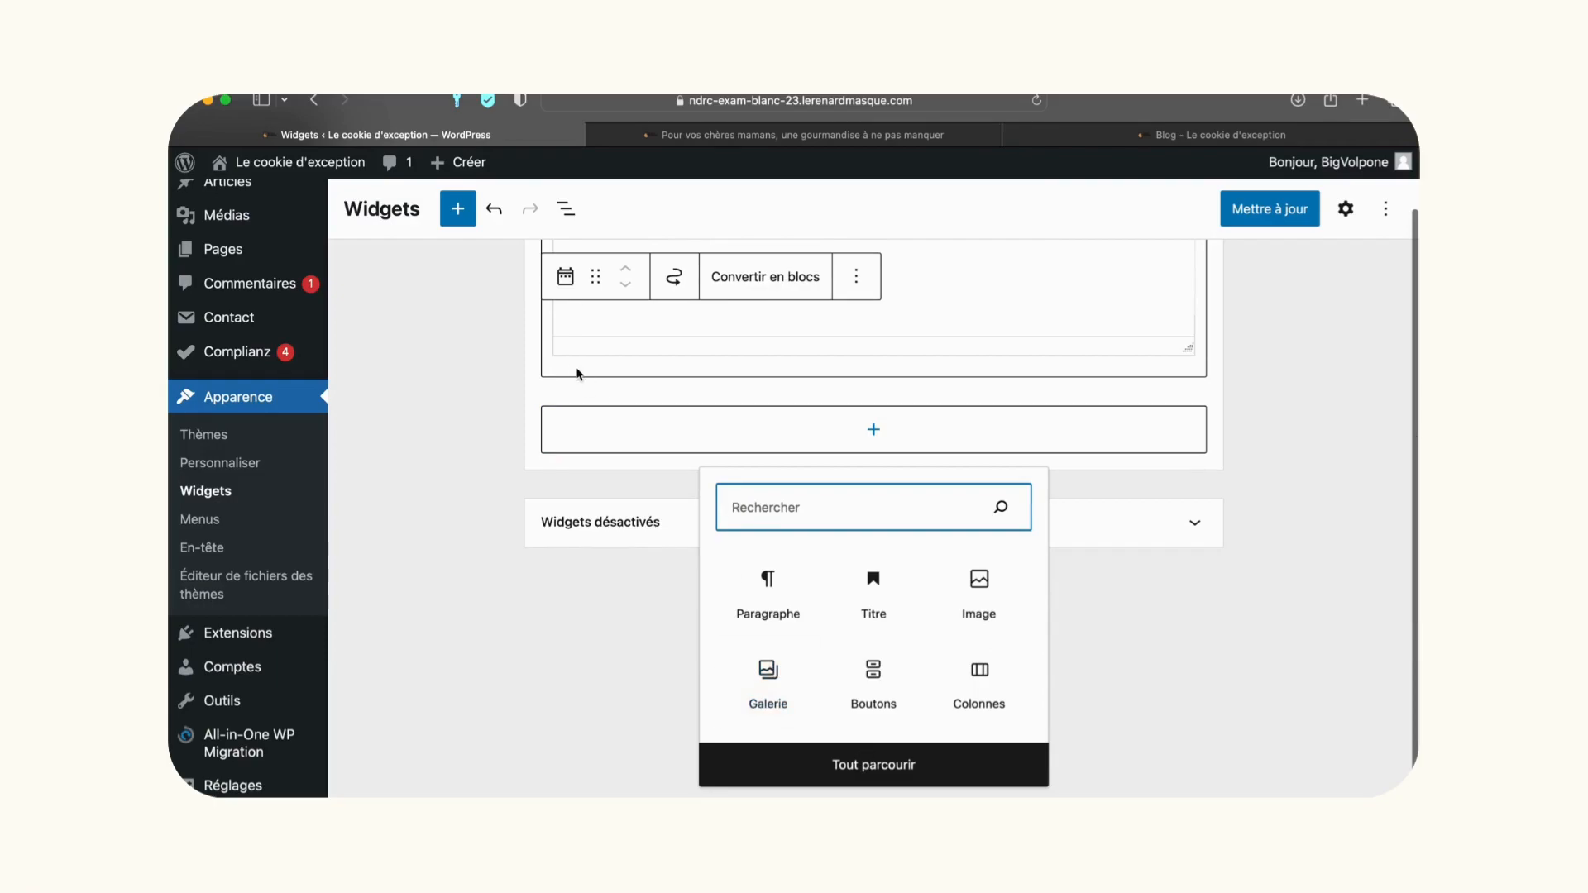
left_click(455, 208)
scroll(507, 532, "down", 5)
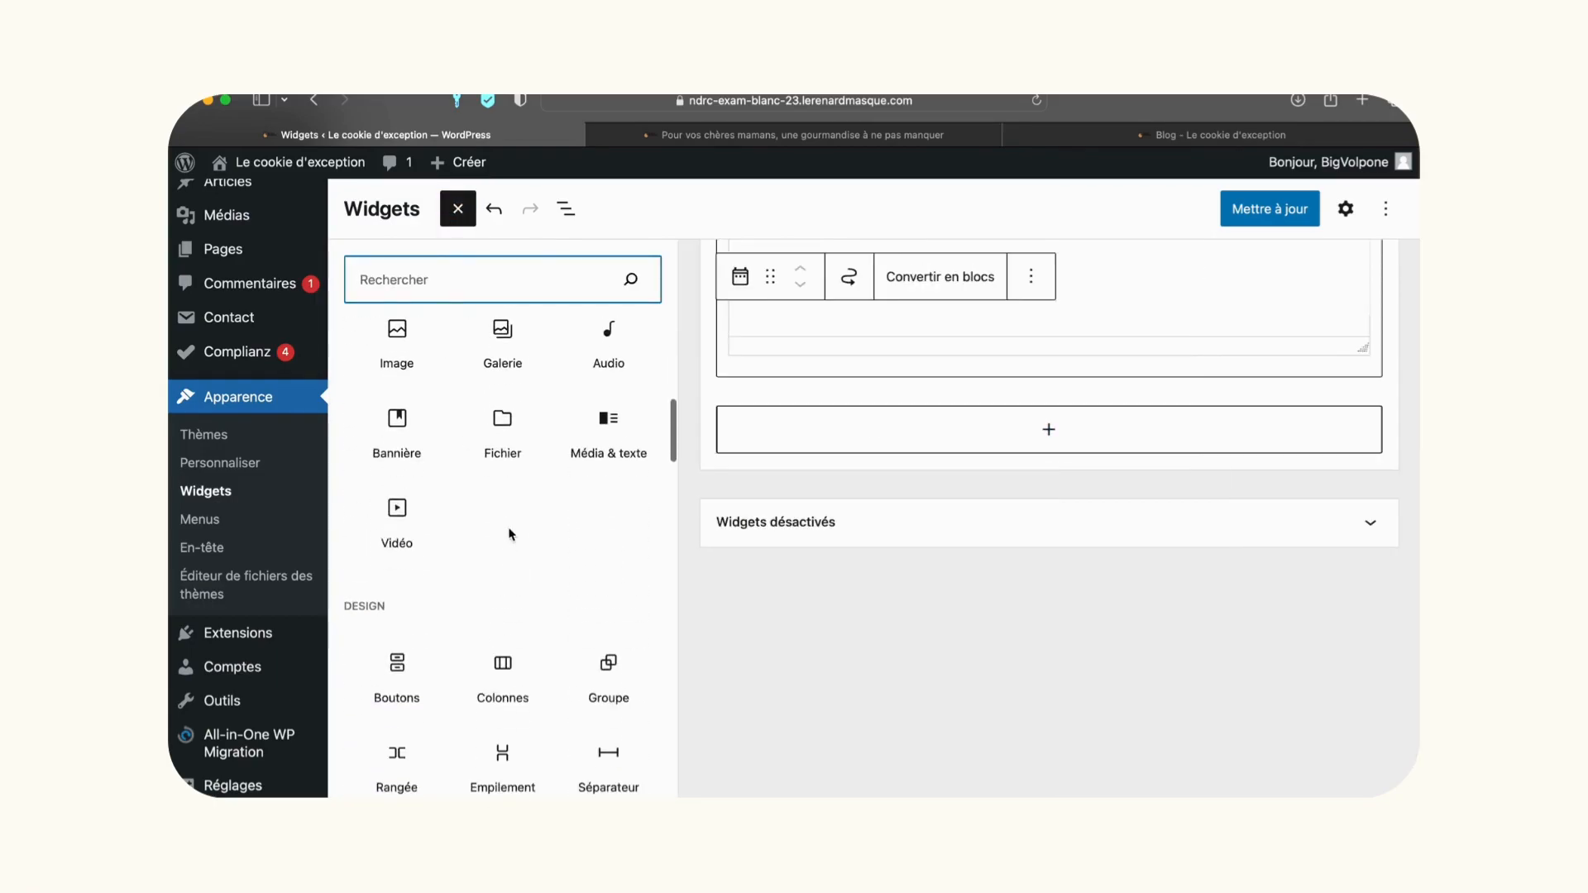
scroll(507, 532, "down", 6)
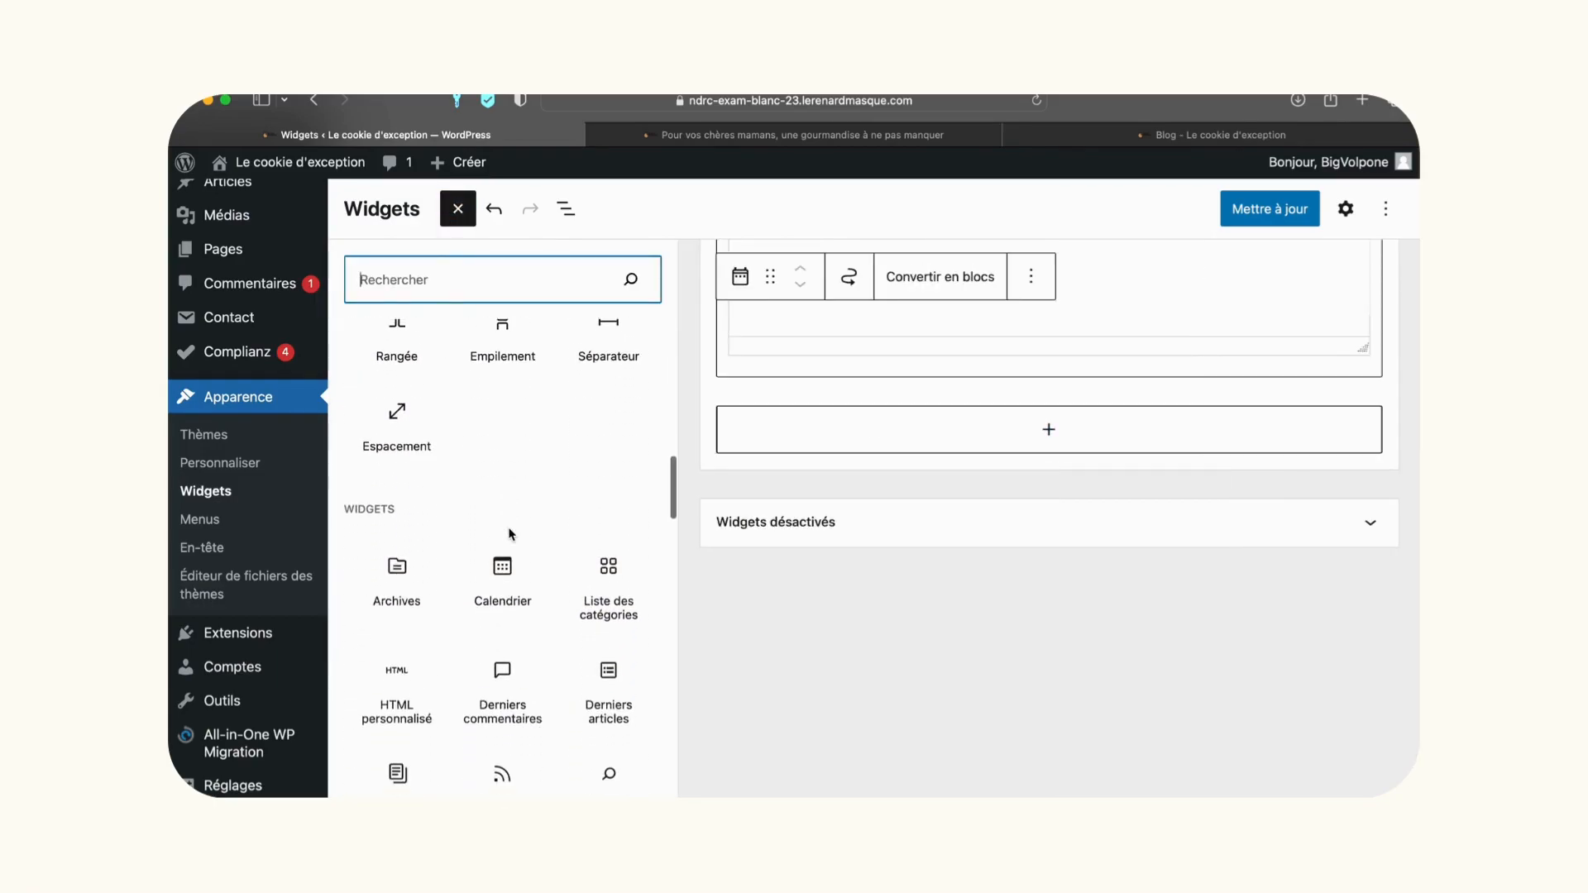
left_click_drag(578, 537, 825, 447)
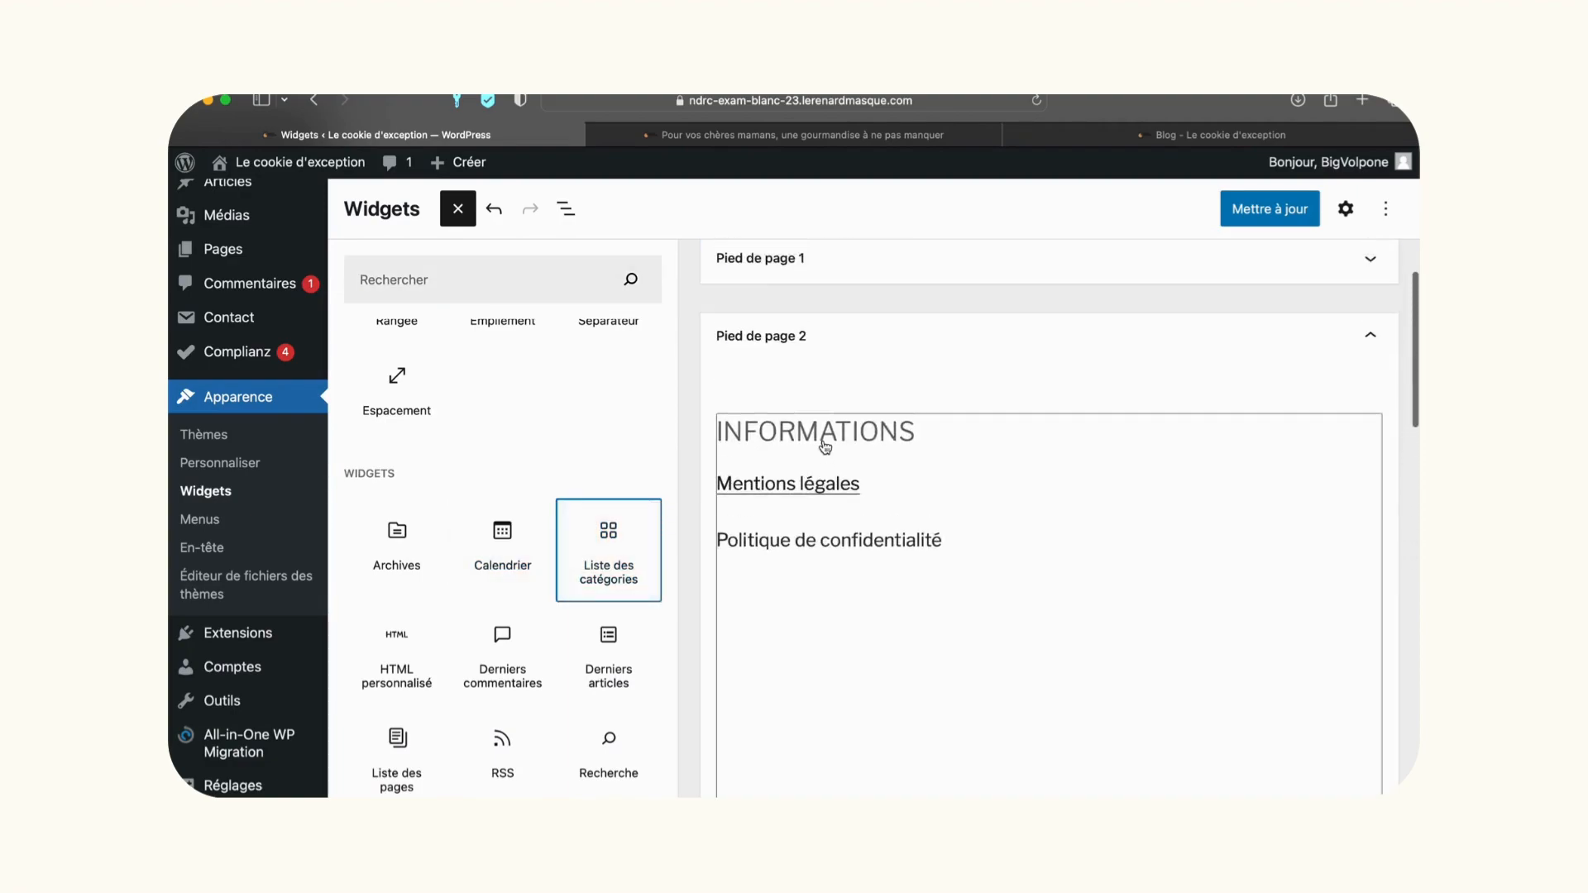
scroll(825, 447, "down", 4)
scroll(826, 448, "down", 5)
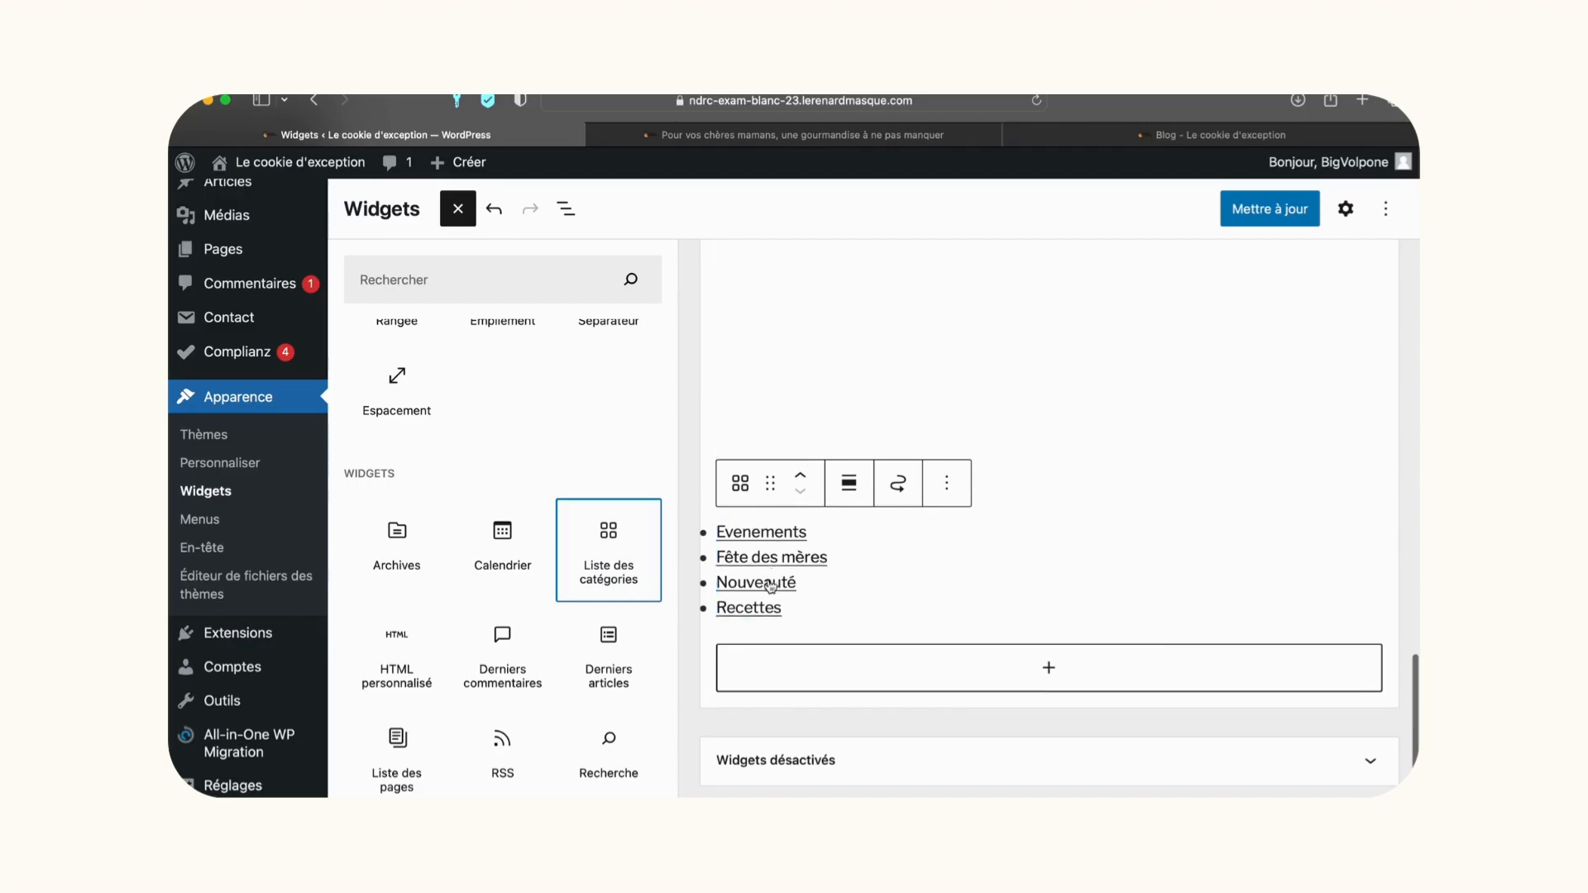
left_click(1270, 216)
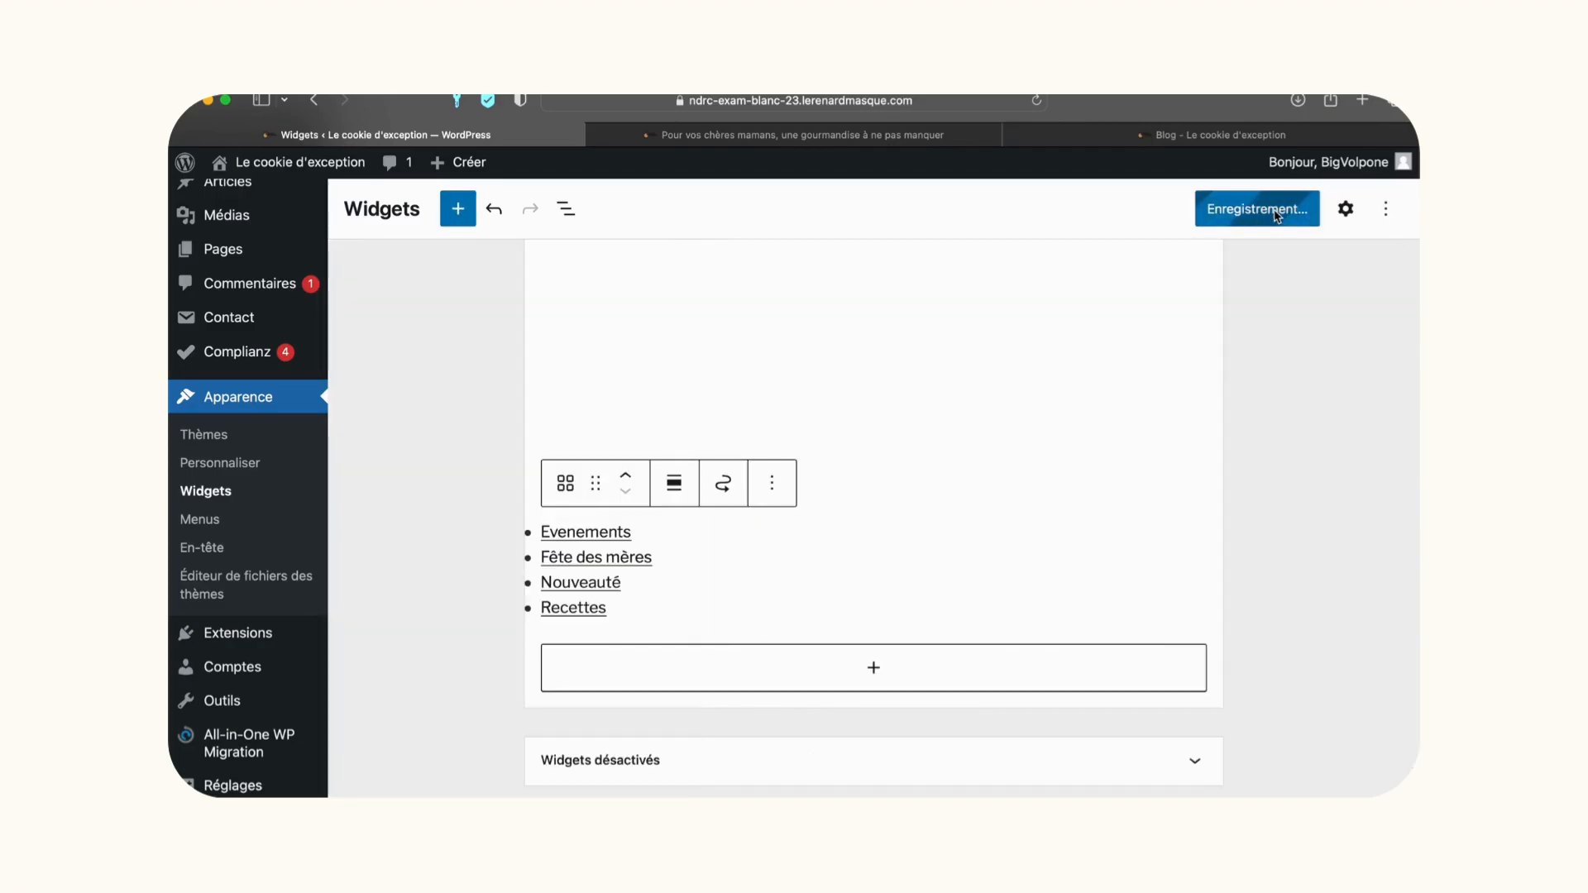
Check the category list in the footer of the live Blog page.
left_click(1183, 139)
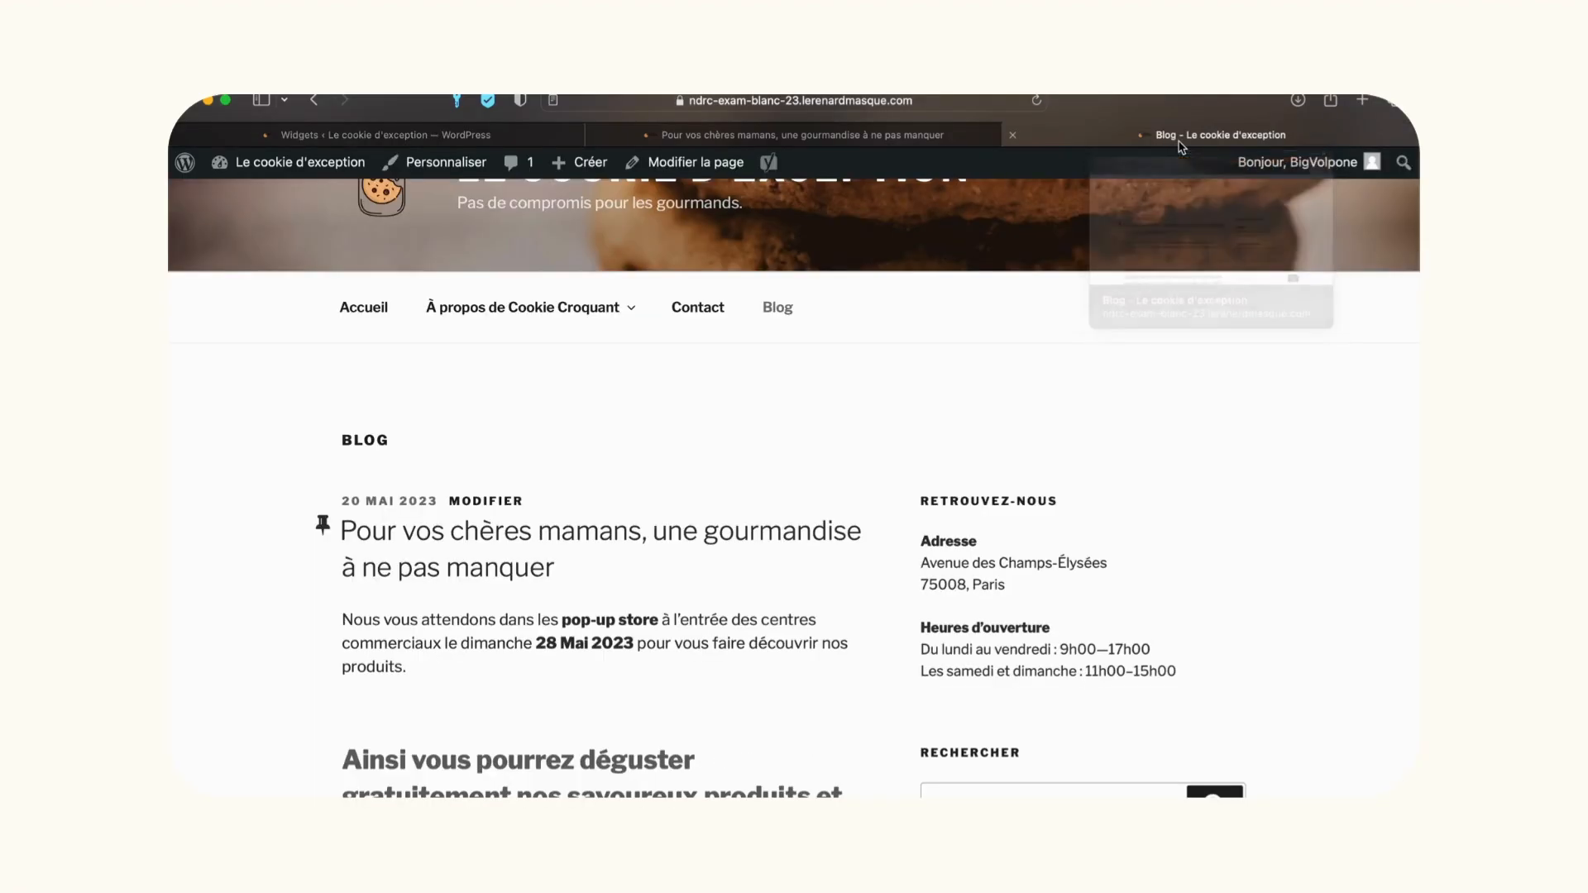
scroll(884, 526, "down", 20)
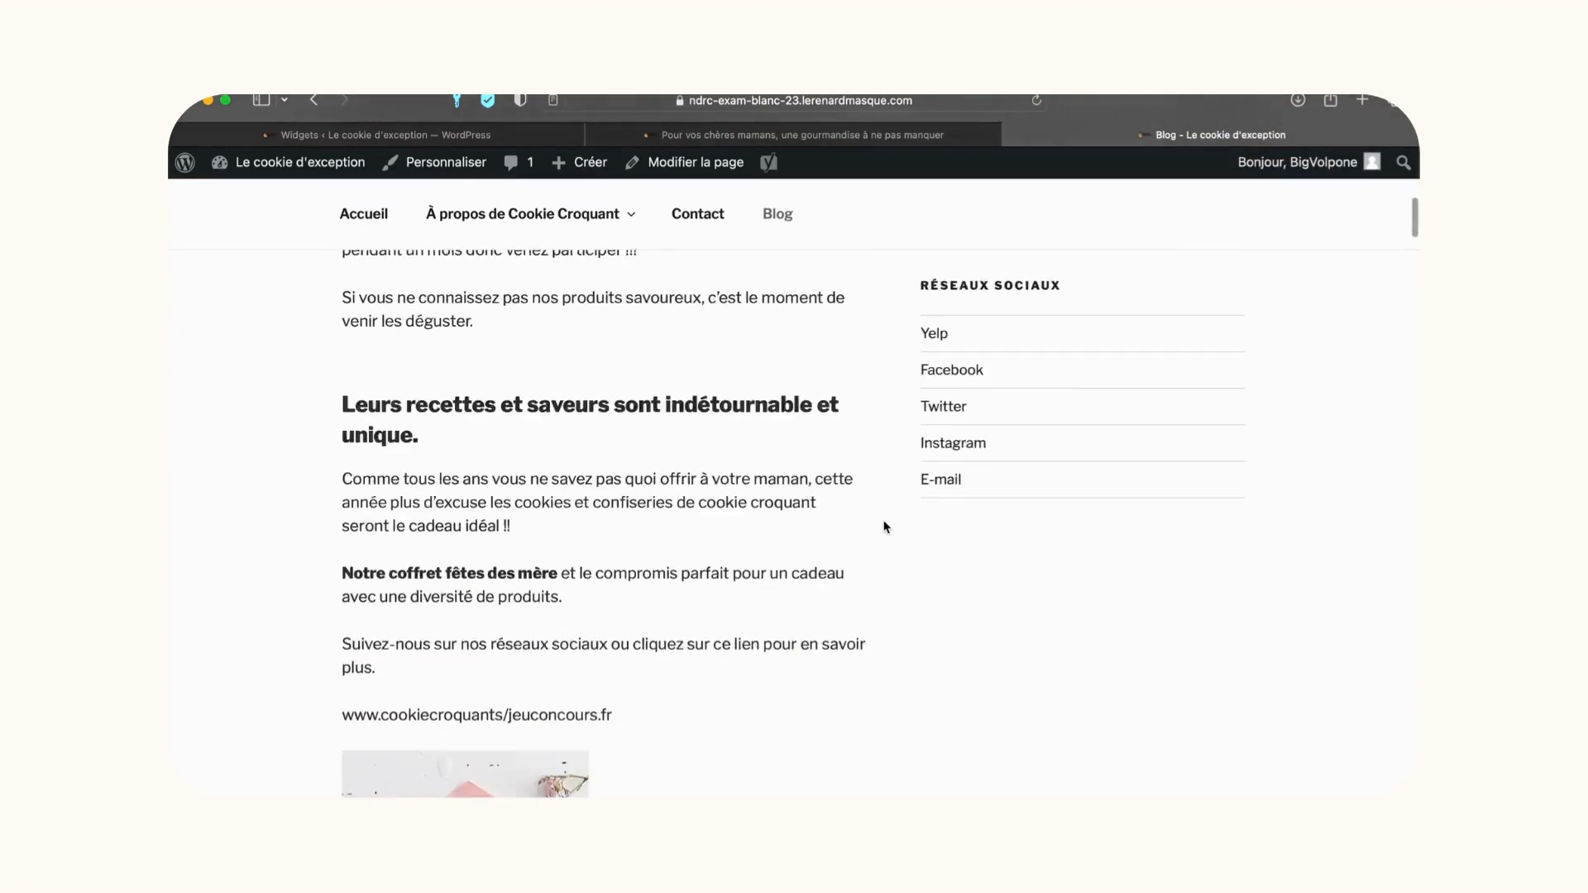
scroll(883, 526, "down", 20)
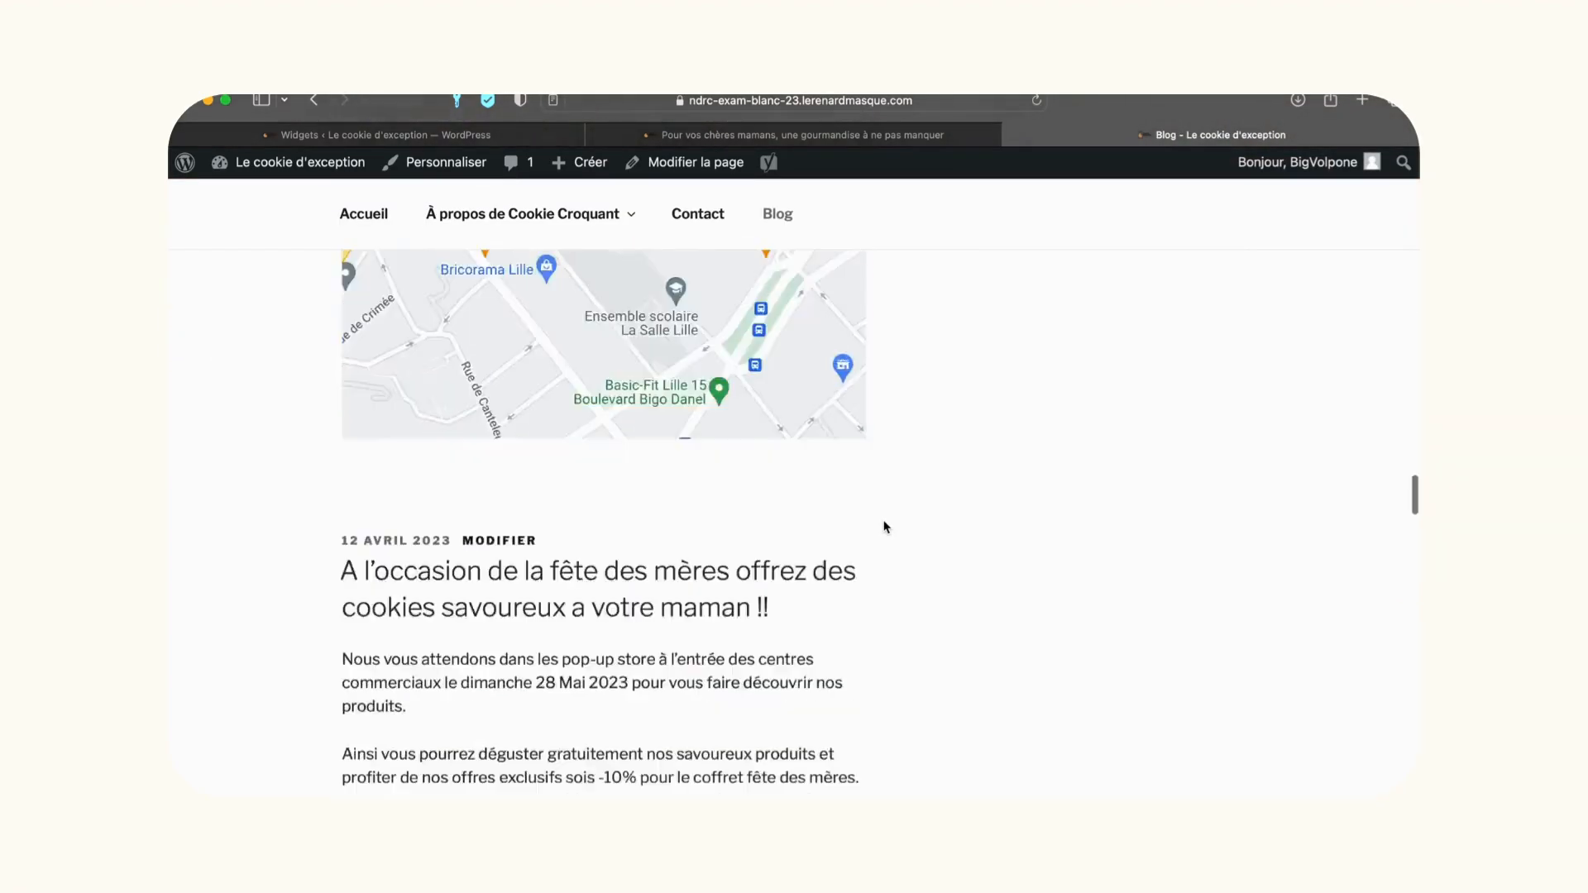
scroll(883, 526, "down", 20)
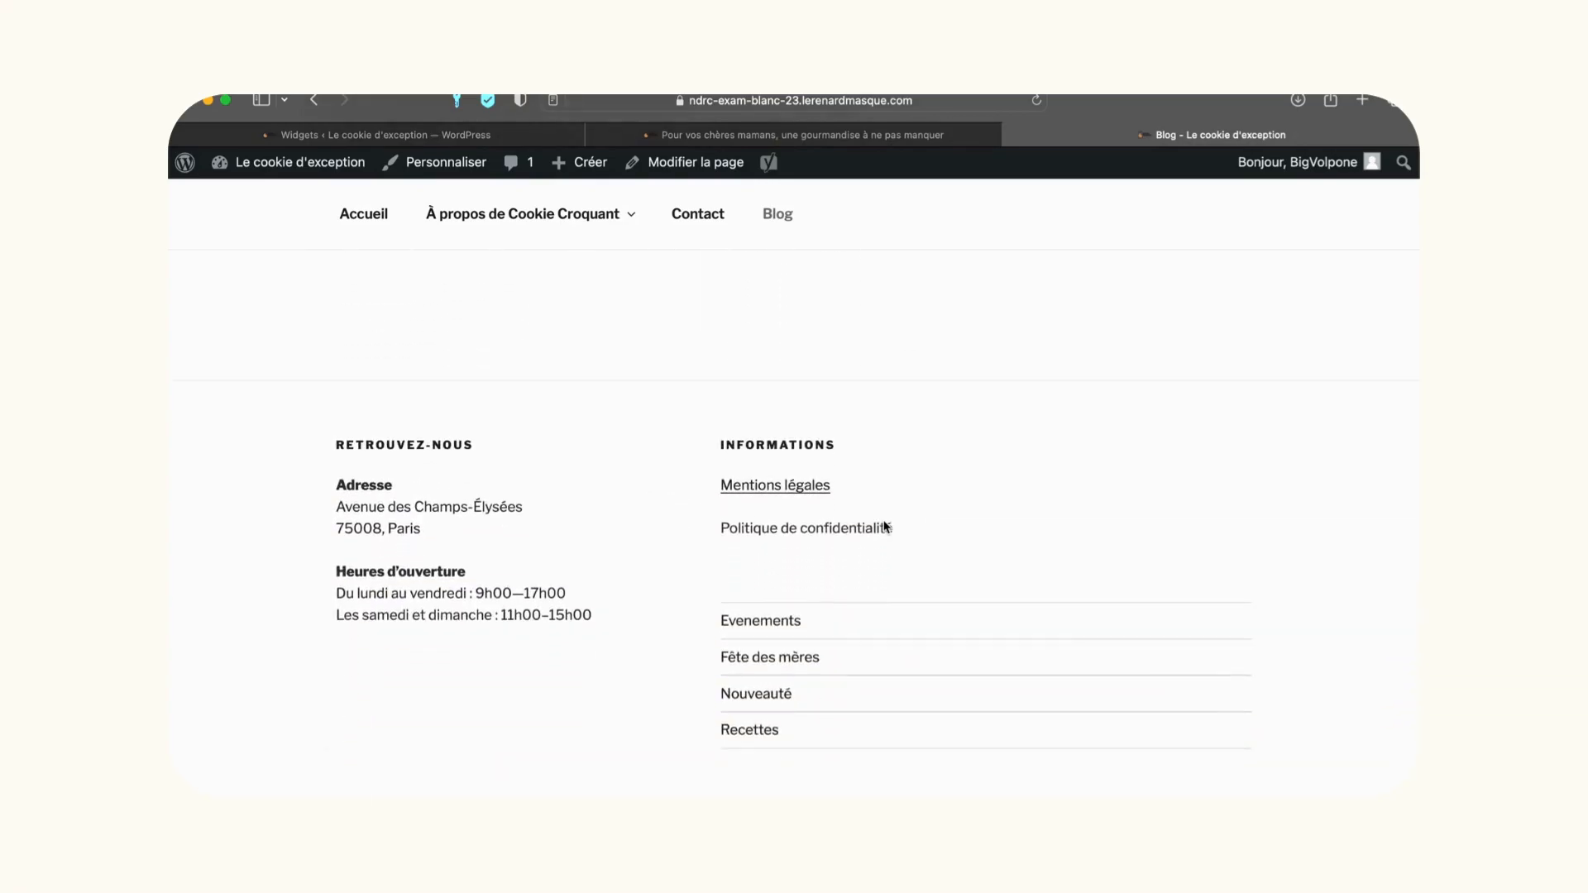
left_click_drag(697, 551, 853, 698)
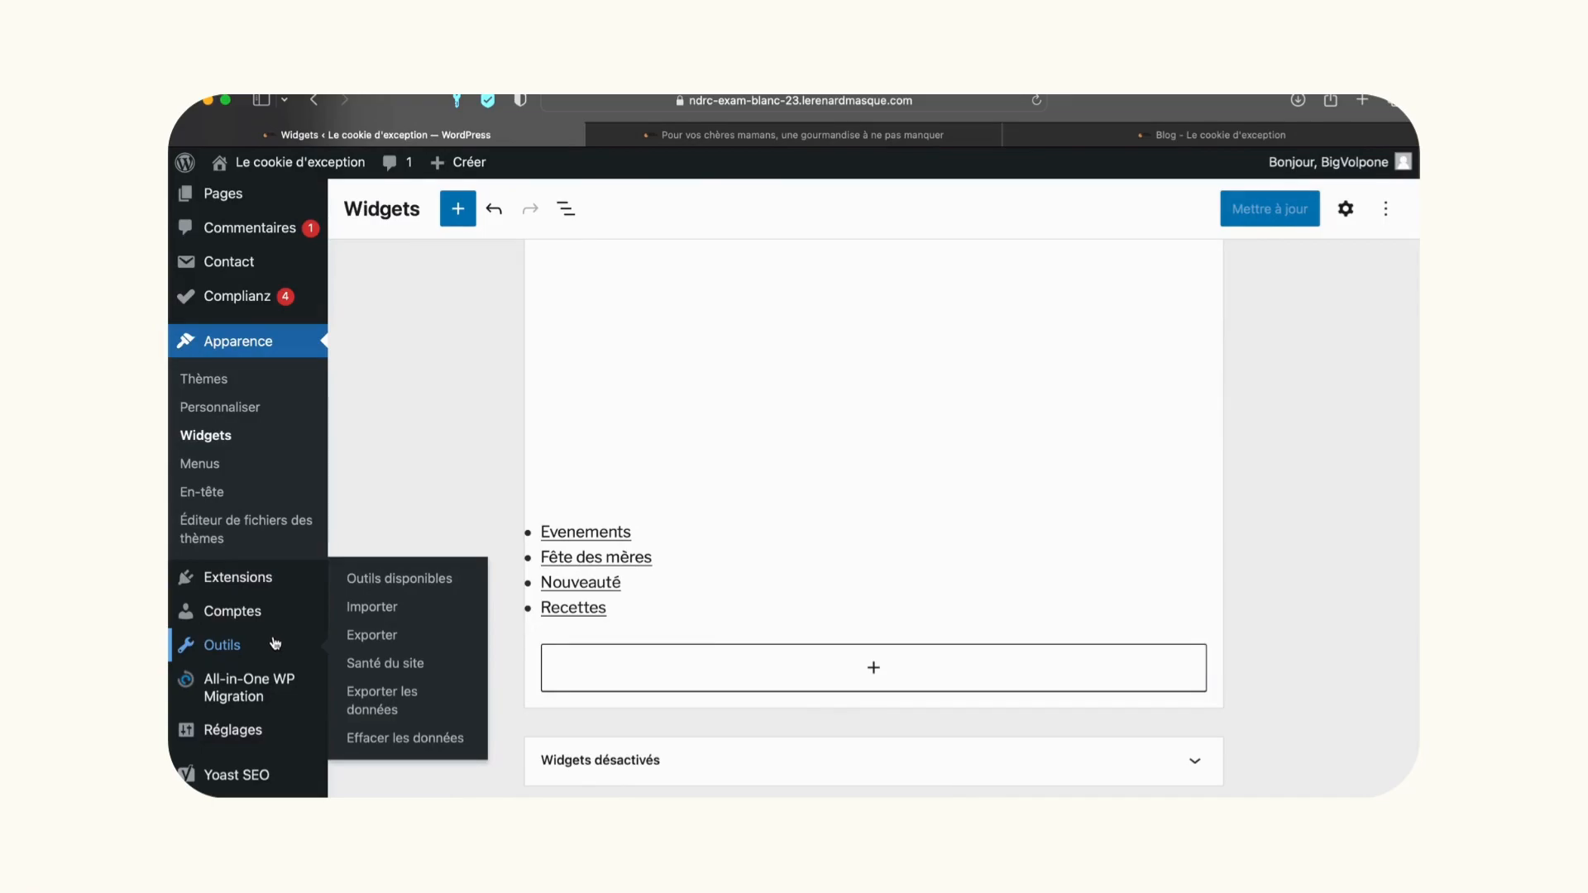
Create a new privacy policy page from the site's privacy settings.
mouse_move(244, 731)
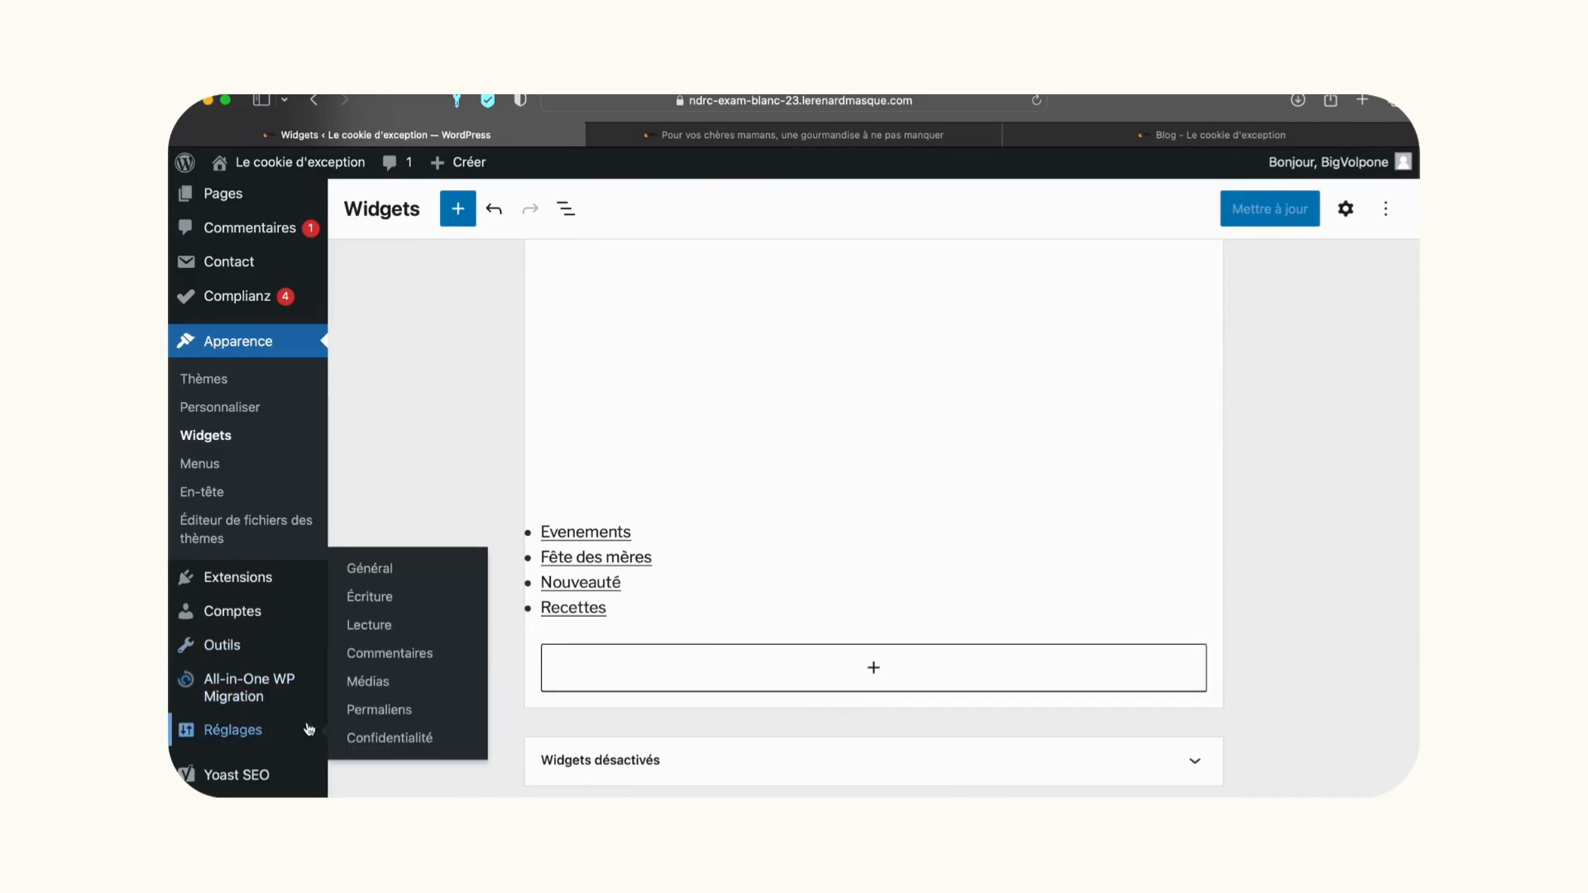
left_click(375, 739)
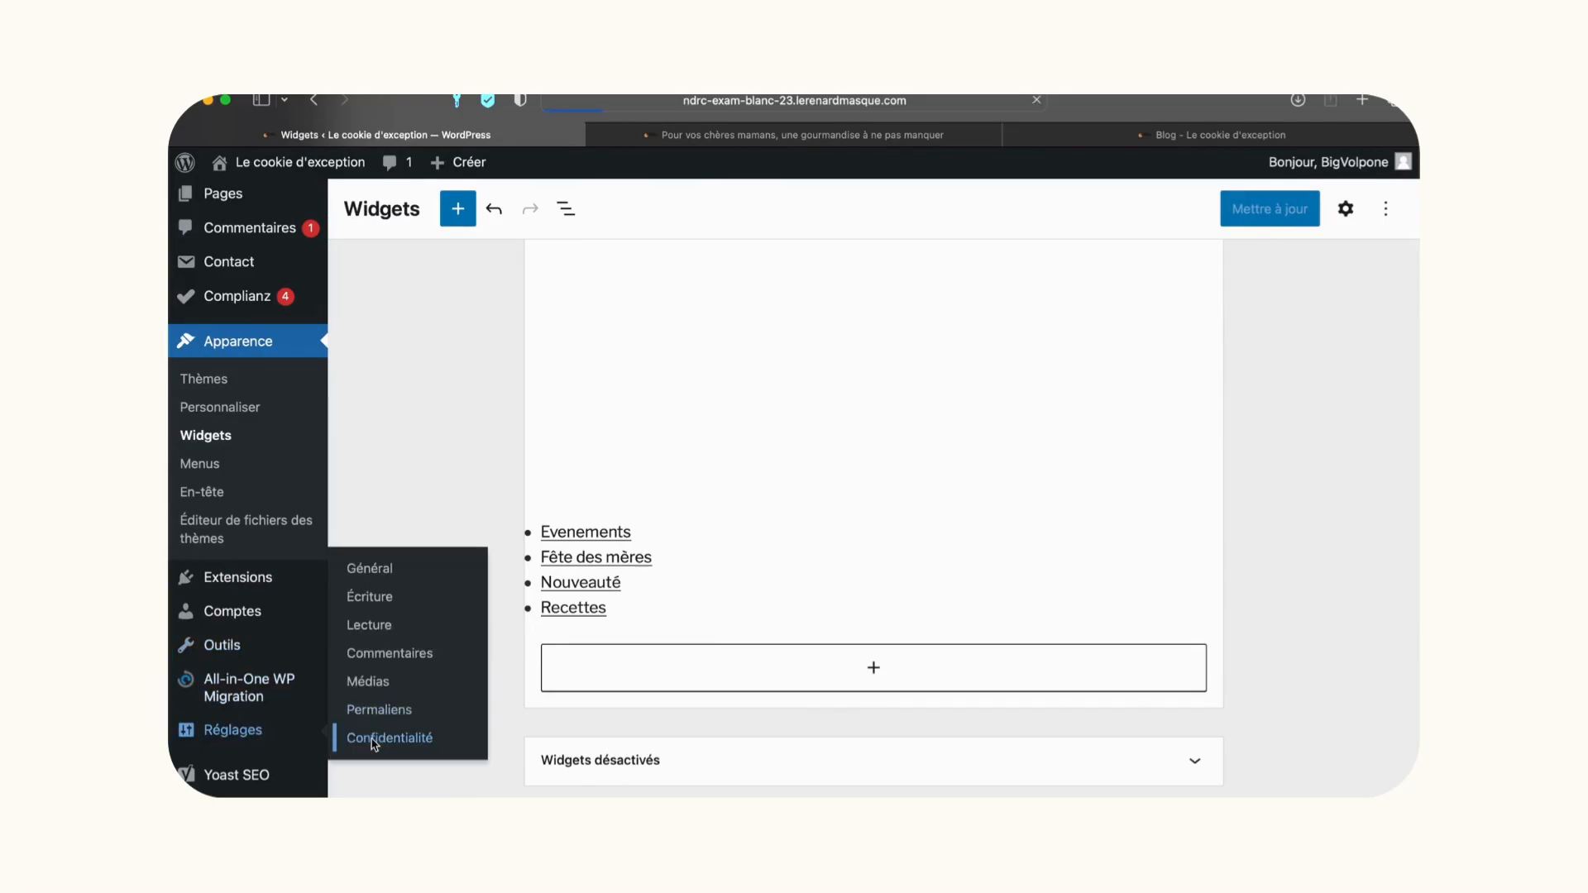
scroll(635, 522, "down", 3)
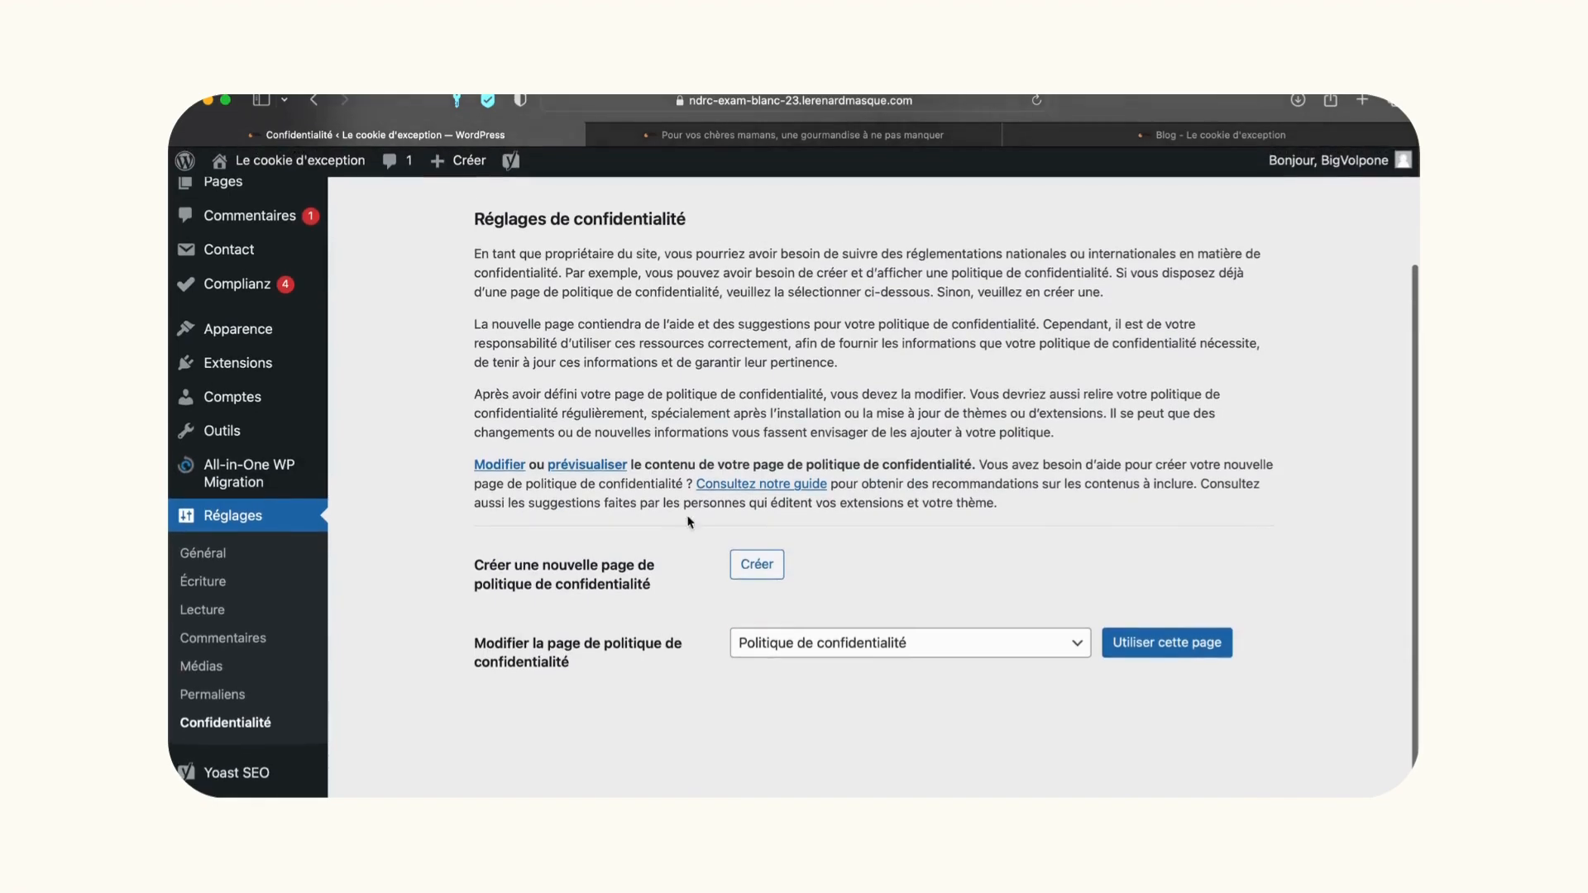
left_click(765, 578)
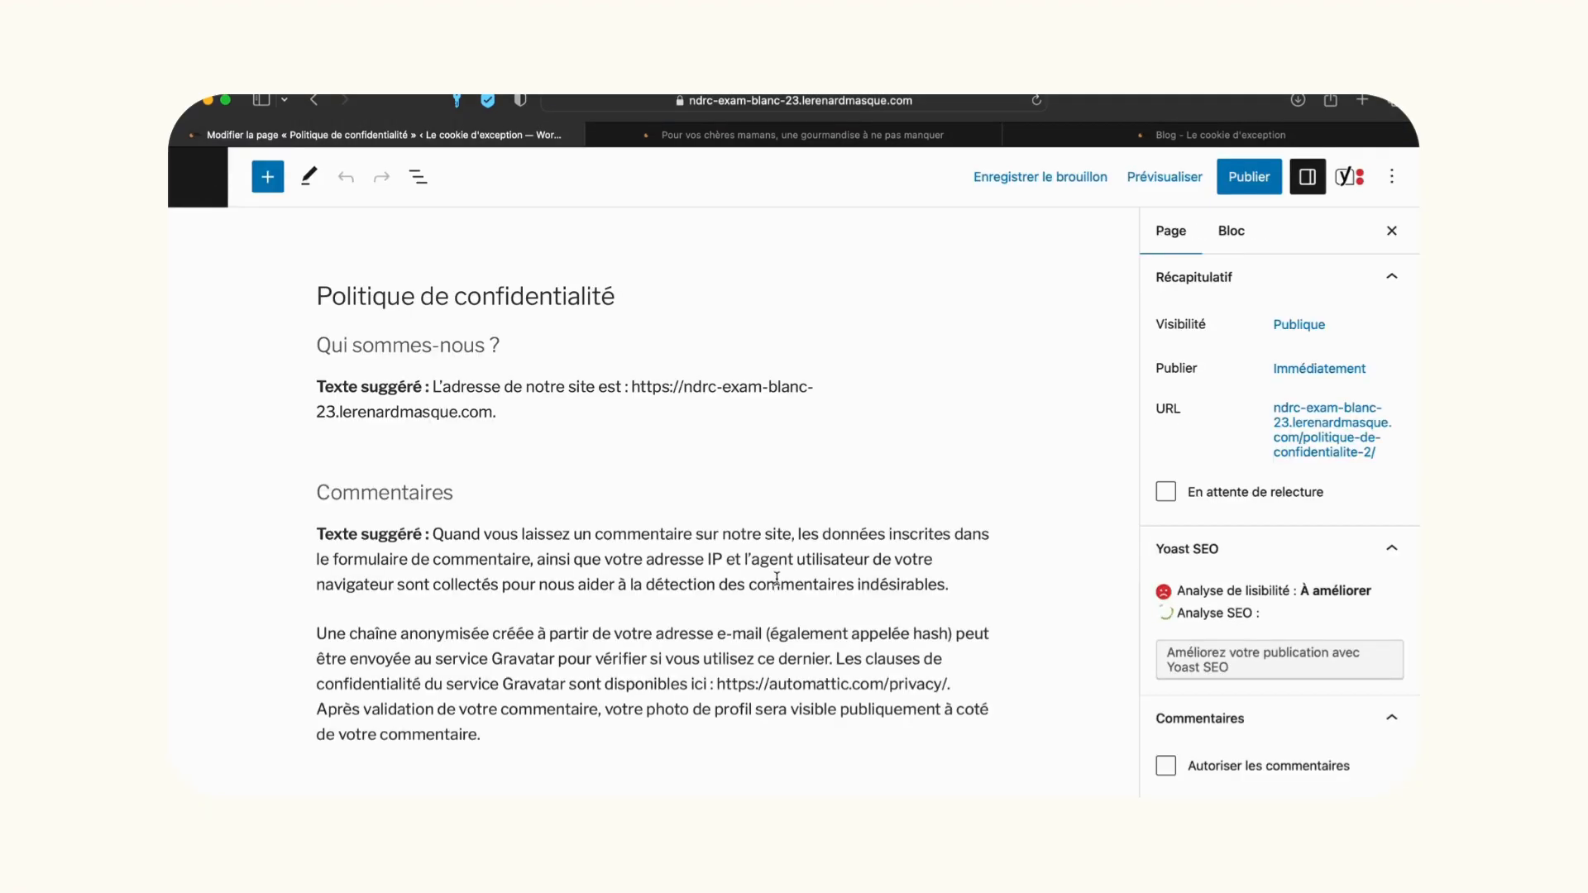
Look through the suggested text of the "Politique de confidentialité" page and publish it.
scroll(777, 578, "down", 20)
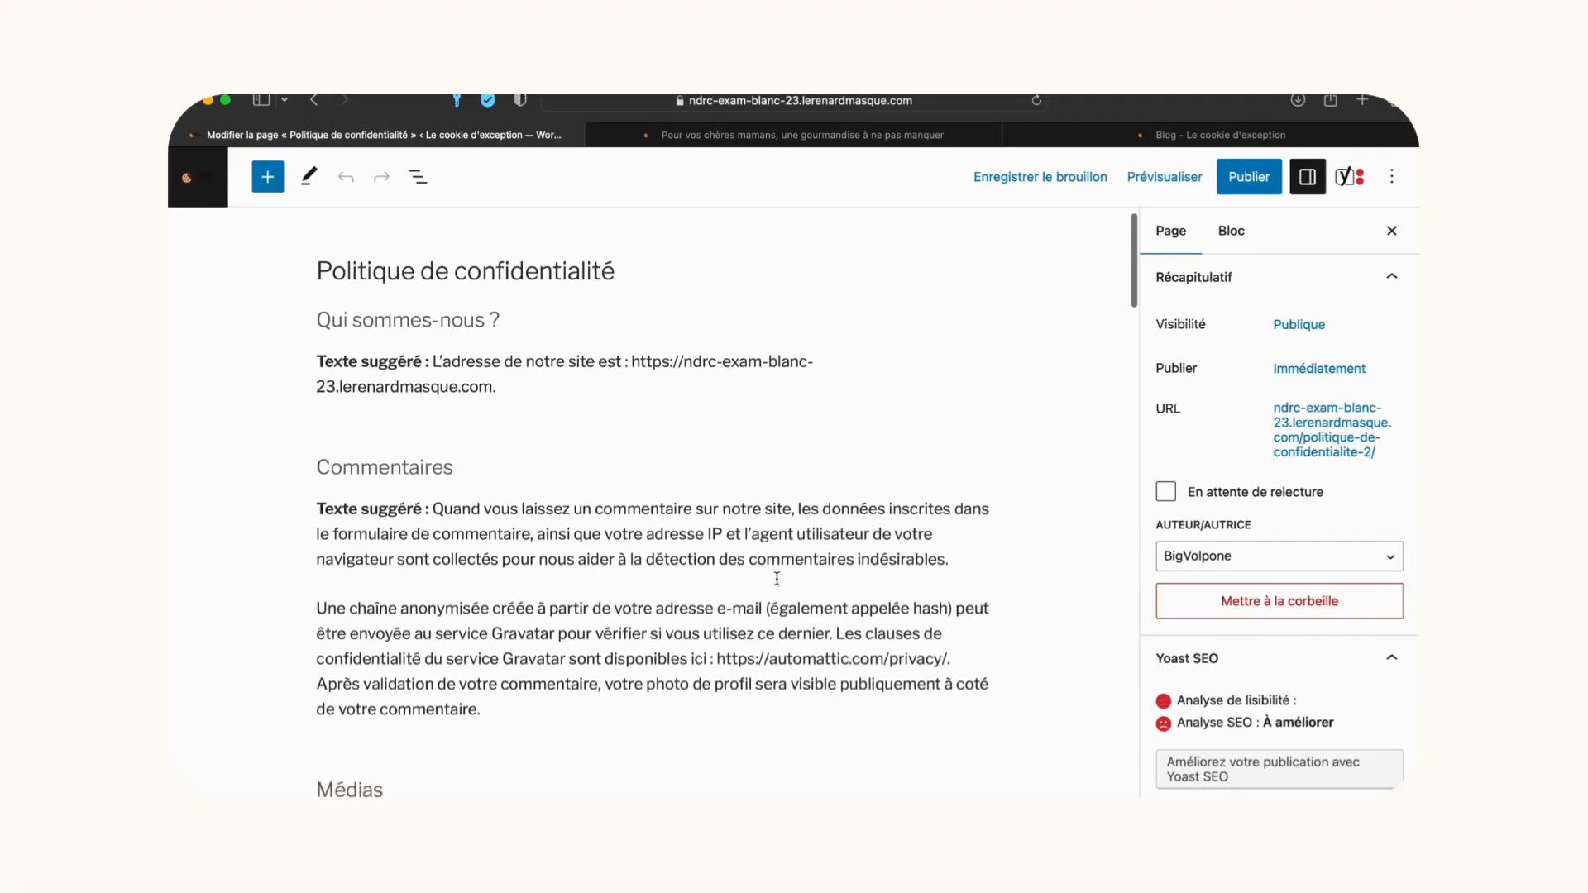
scroll(777, 579, "up", 15)
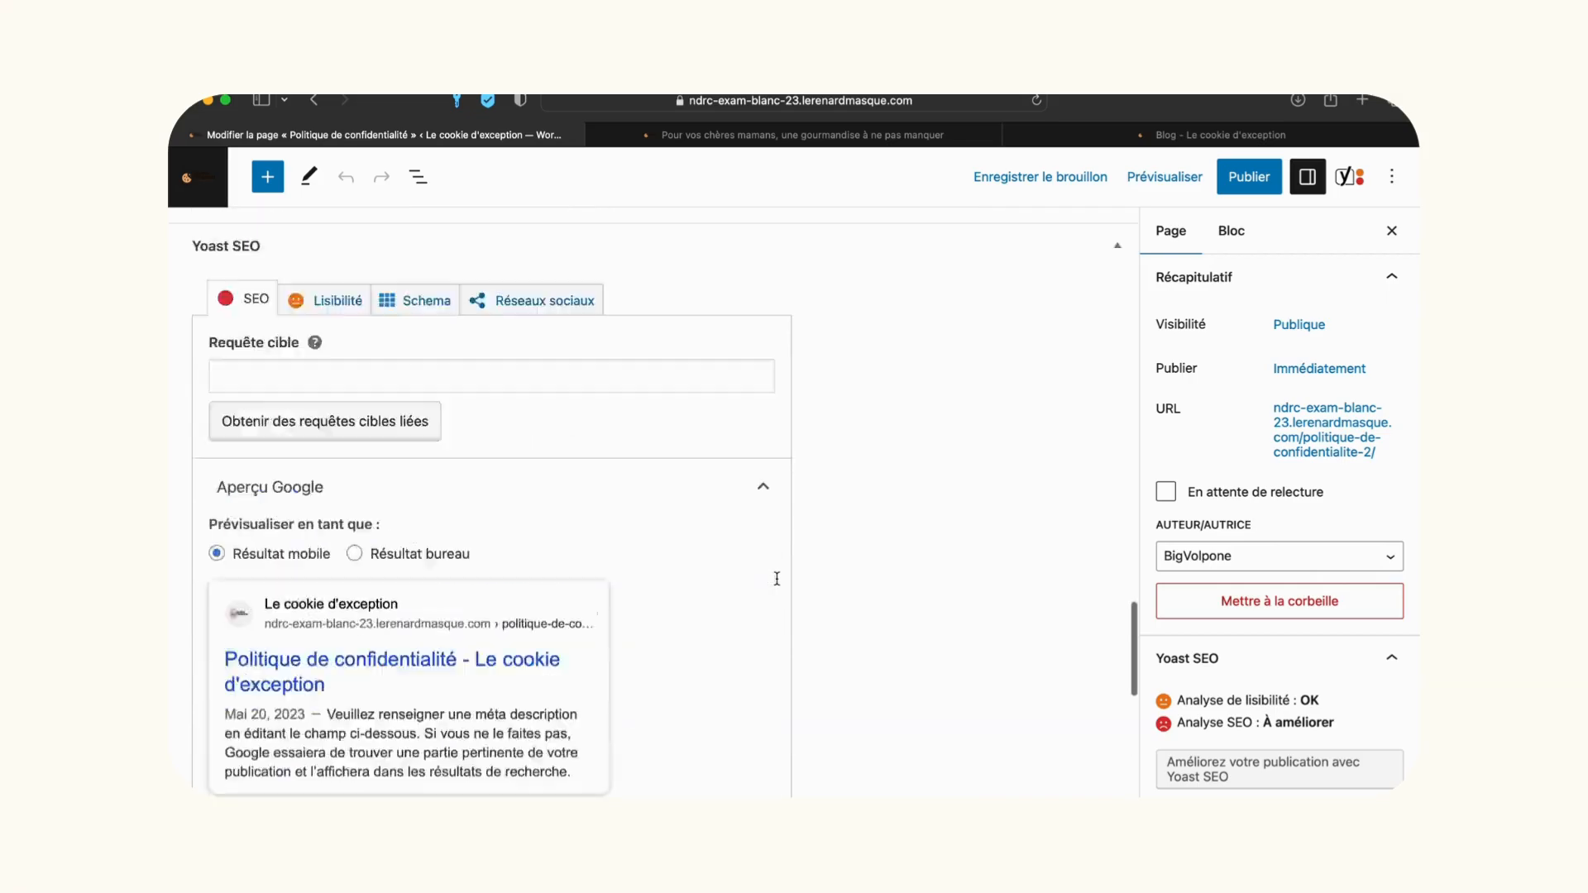
left_click(1236, 187)
left_click(1217, 180)
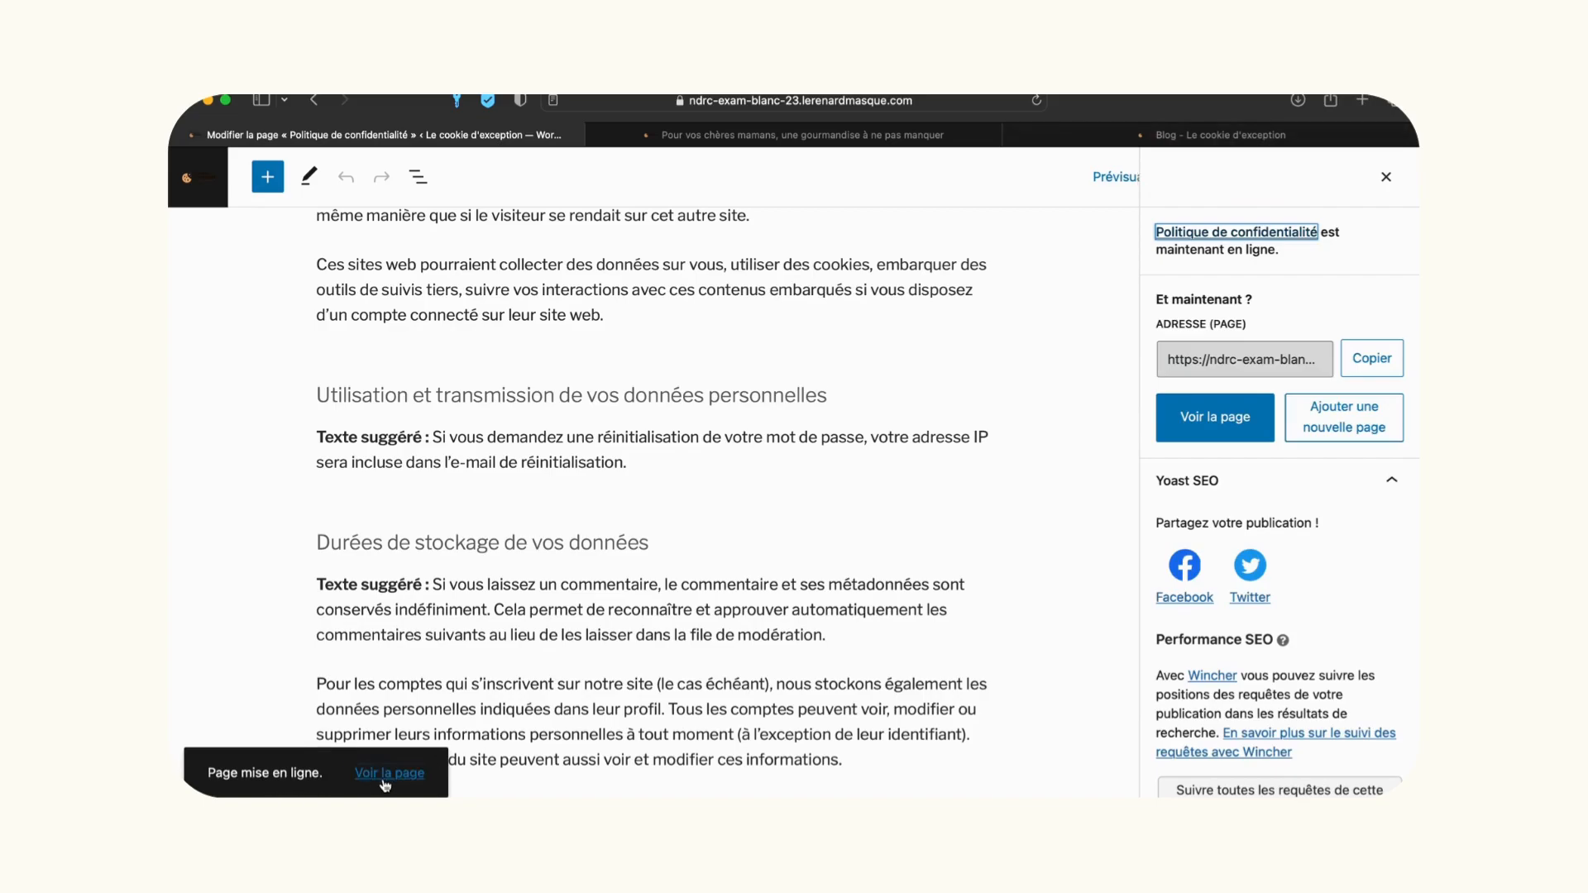
Review the Complianz consent tasks and legal documents, and open the assistant's document creation step.
left_click(194, 190)
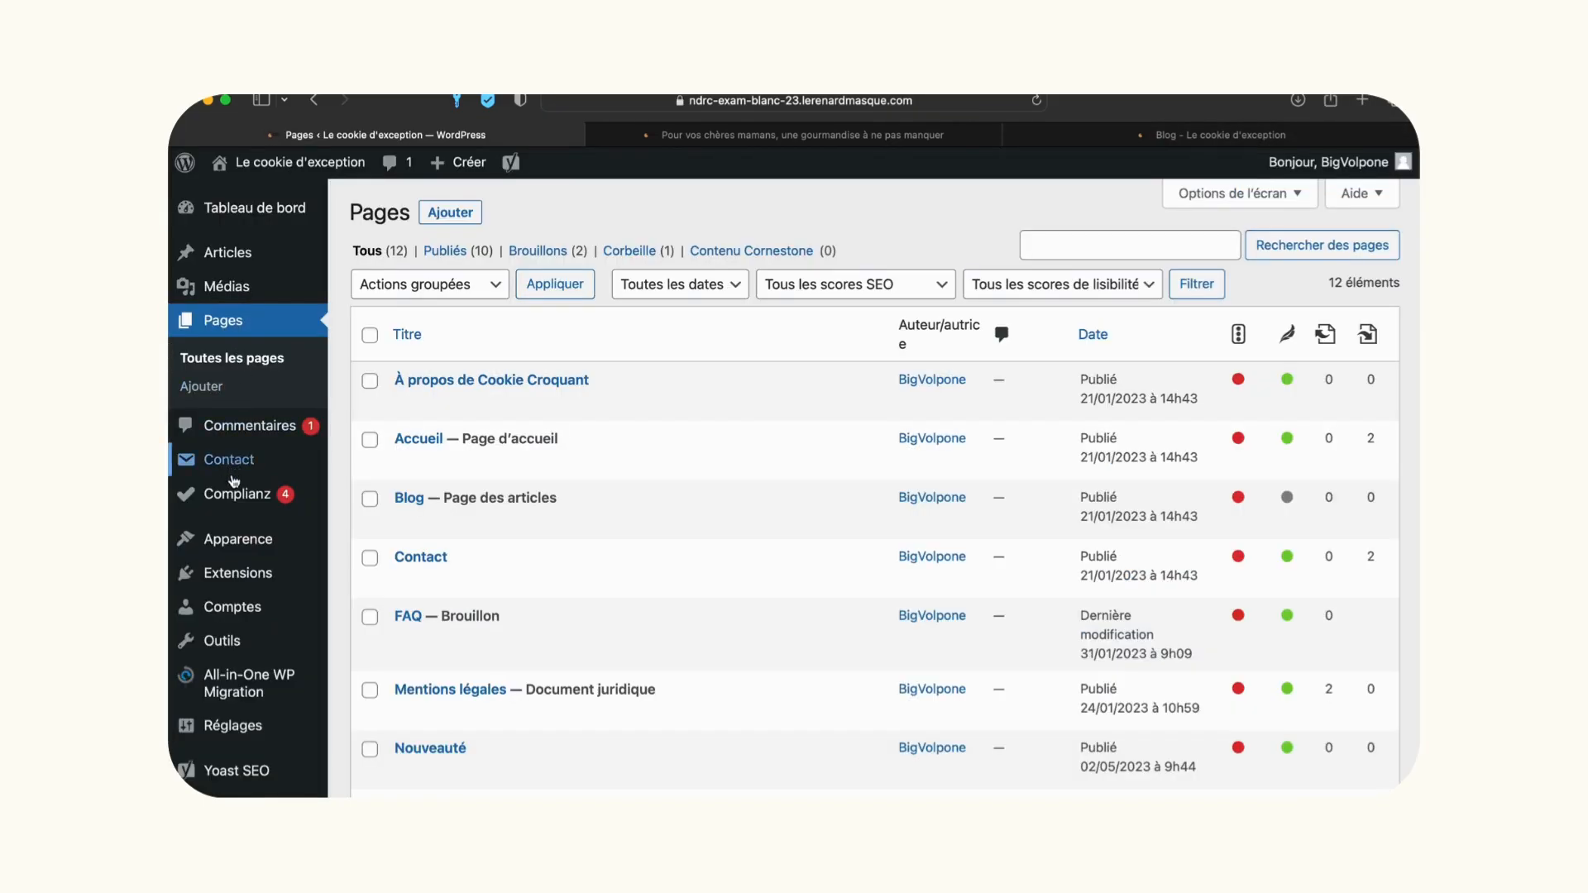
left_click(234, 494)
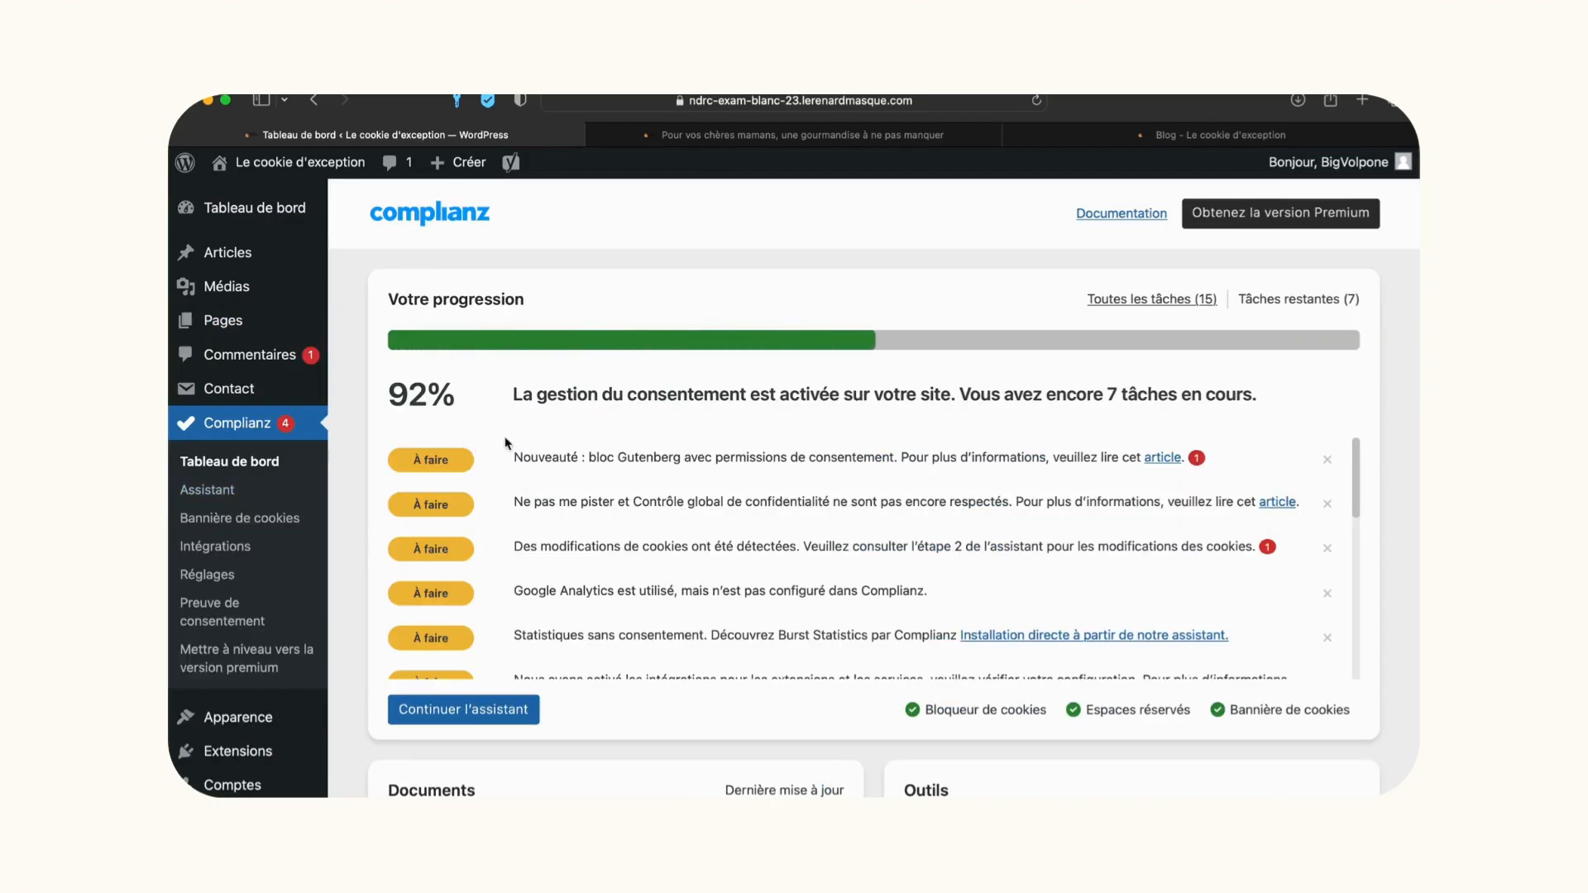
scroll(529, 464, "down", 10)
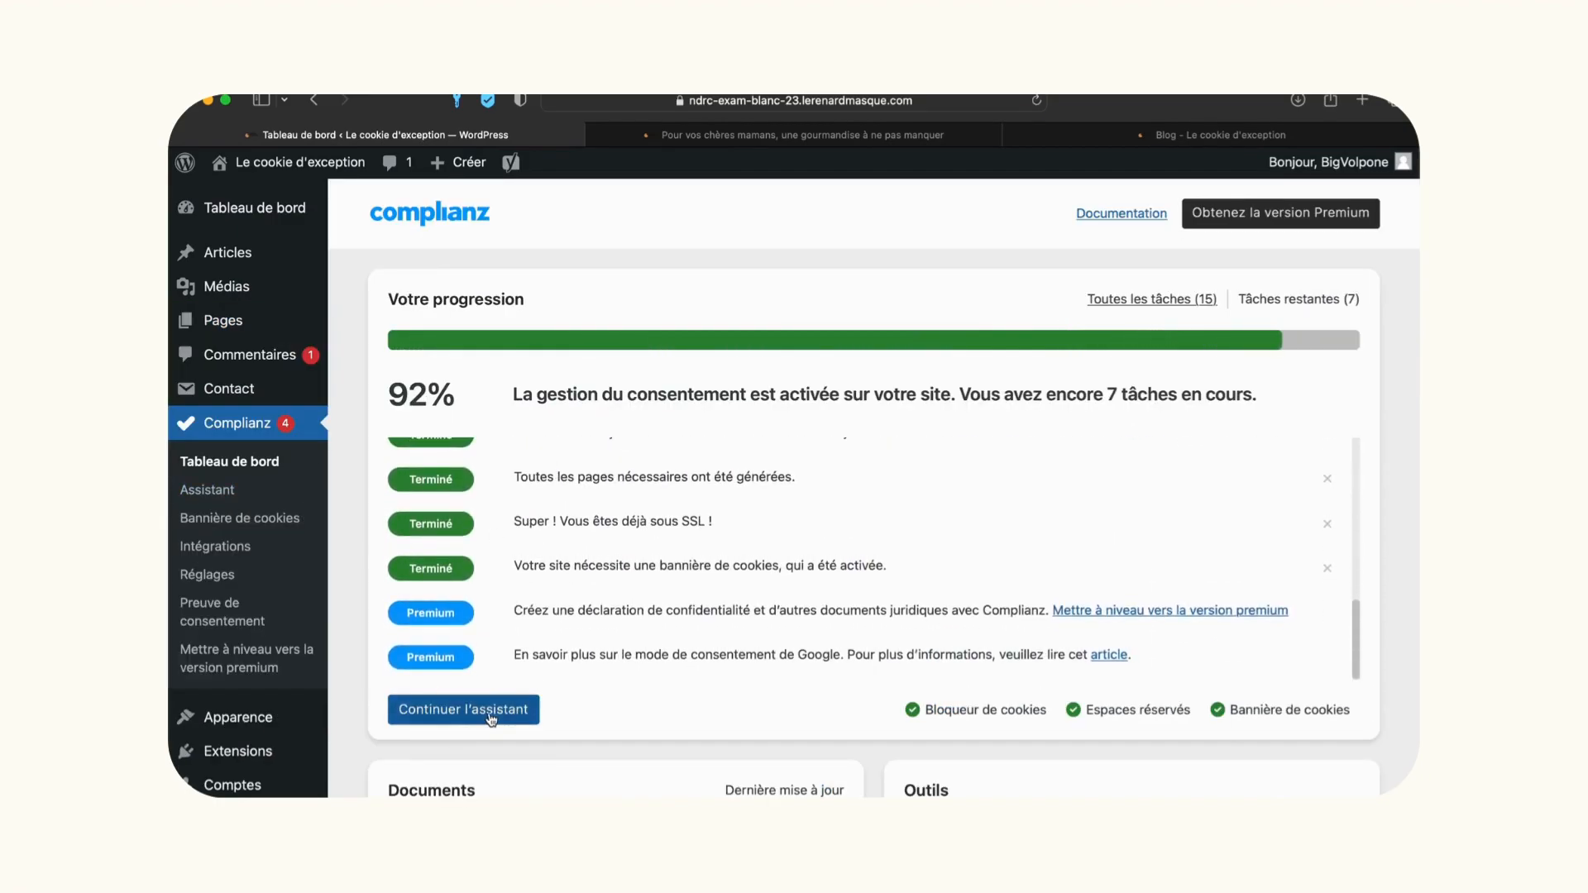
scroll(494, 714, "down", 10)
scroll(497, 719, "up", 10)
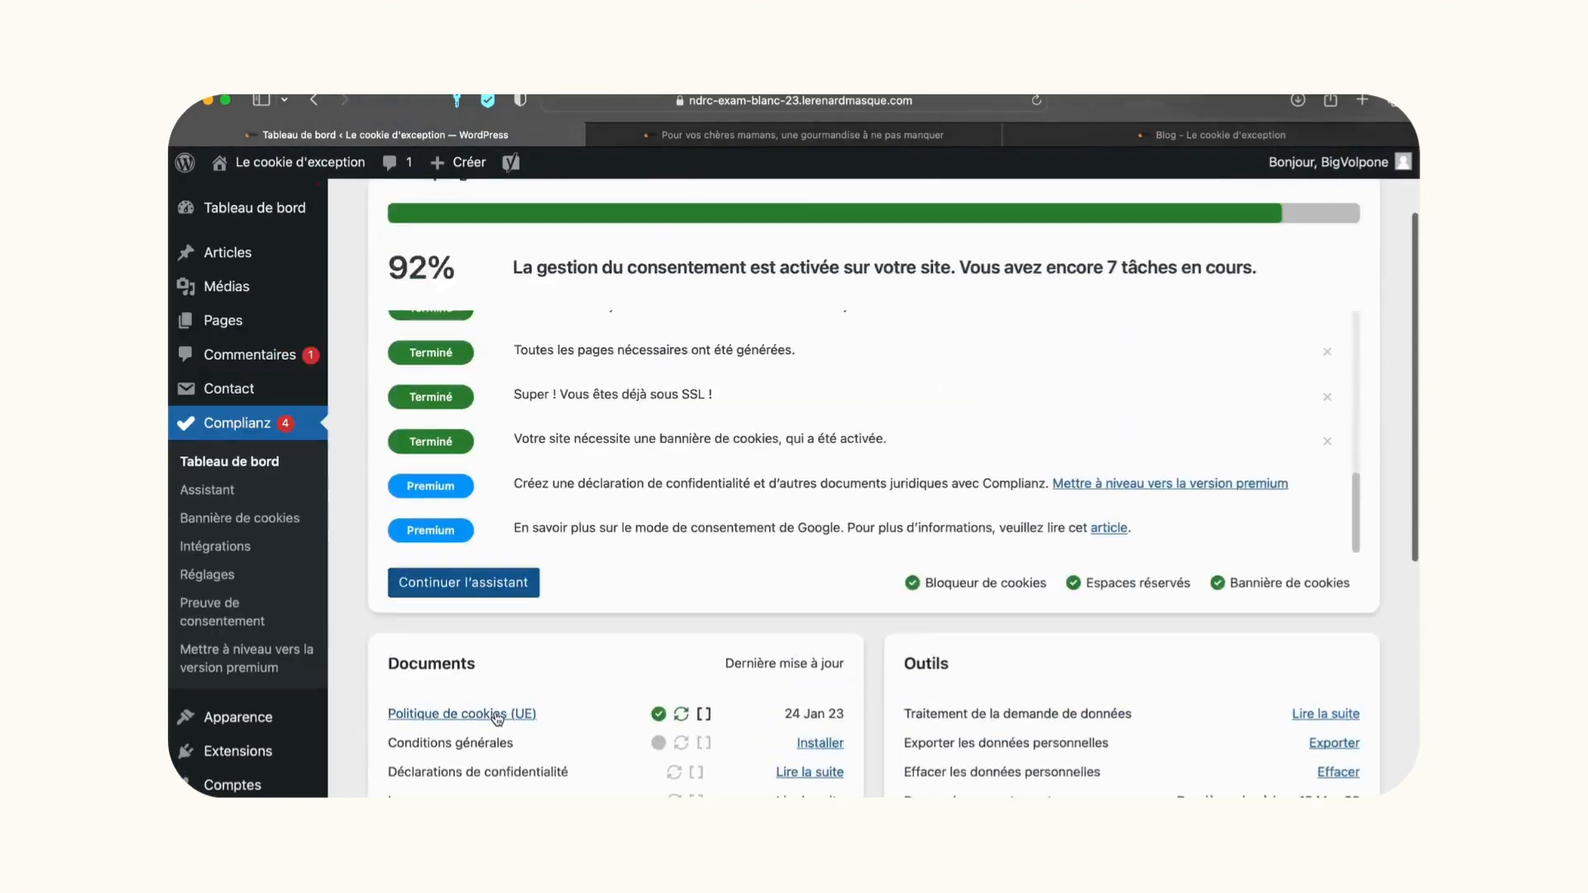
left_click(461, 722)
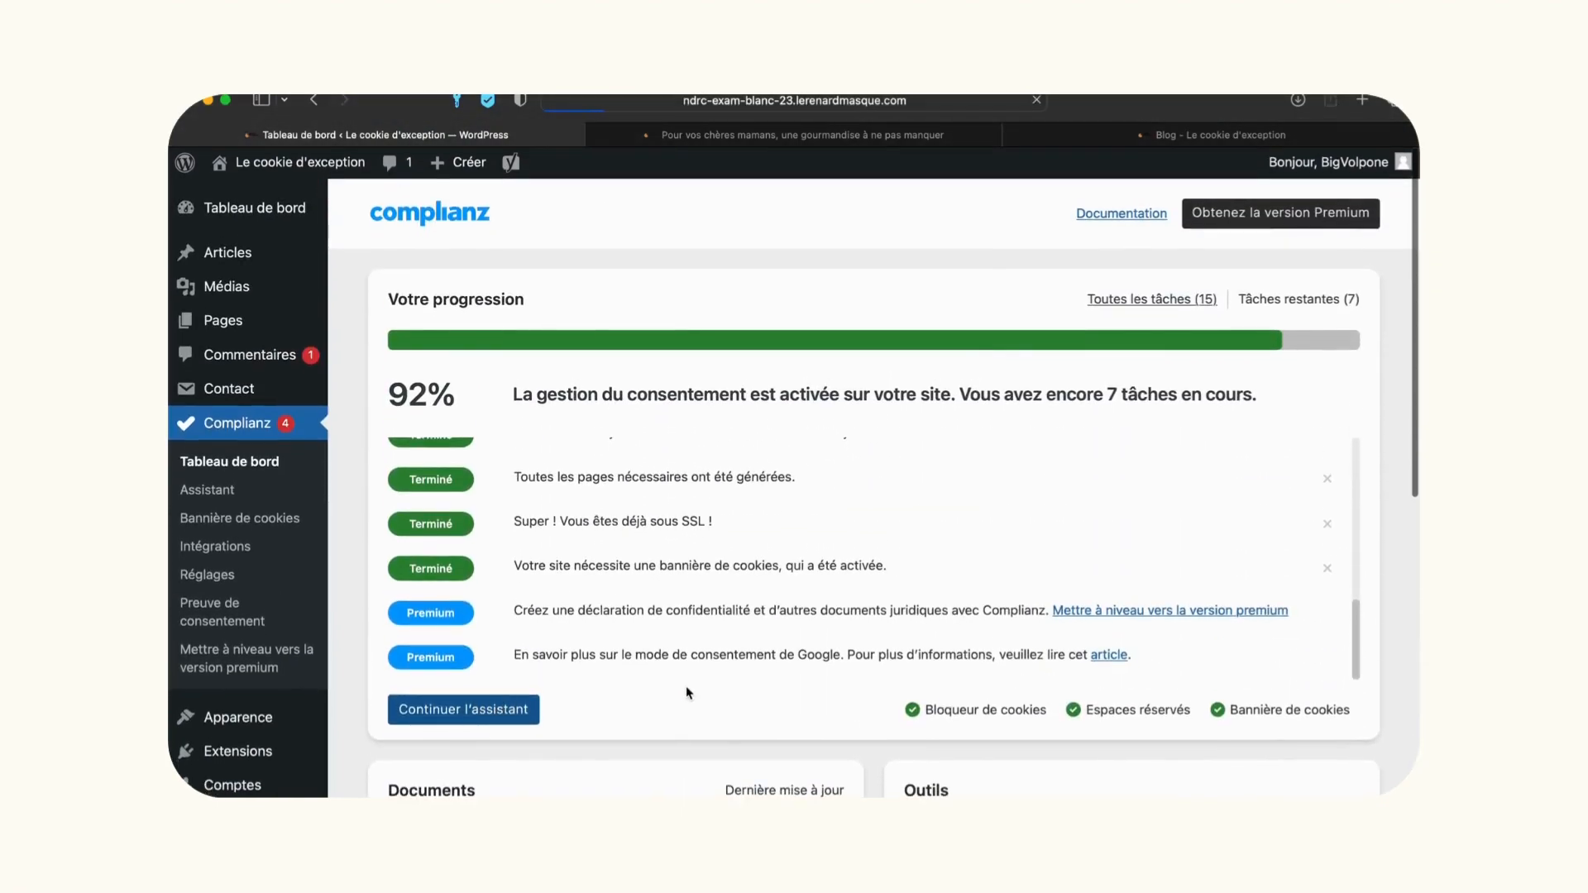
scroll(687, 693, "down", 5)
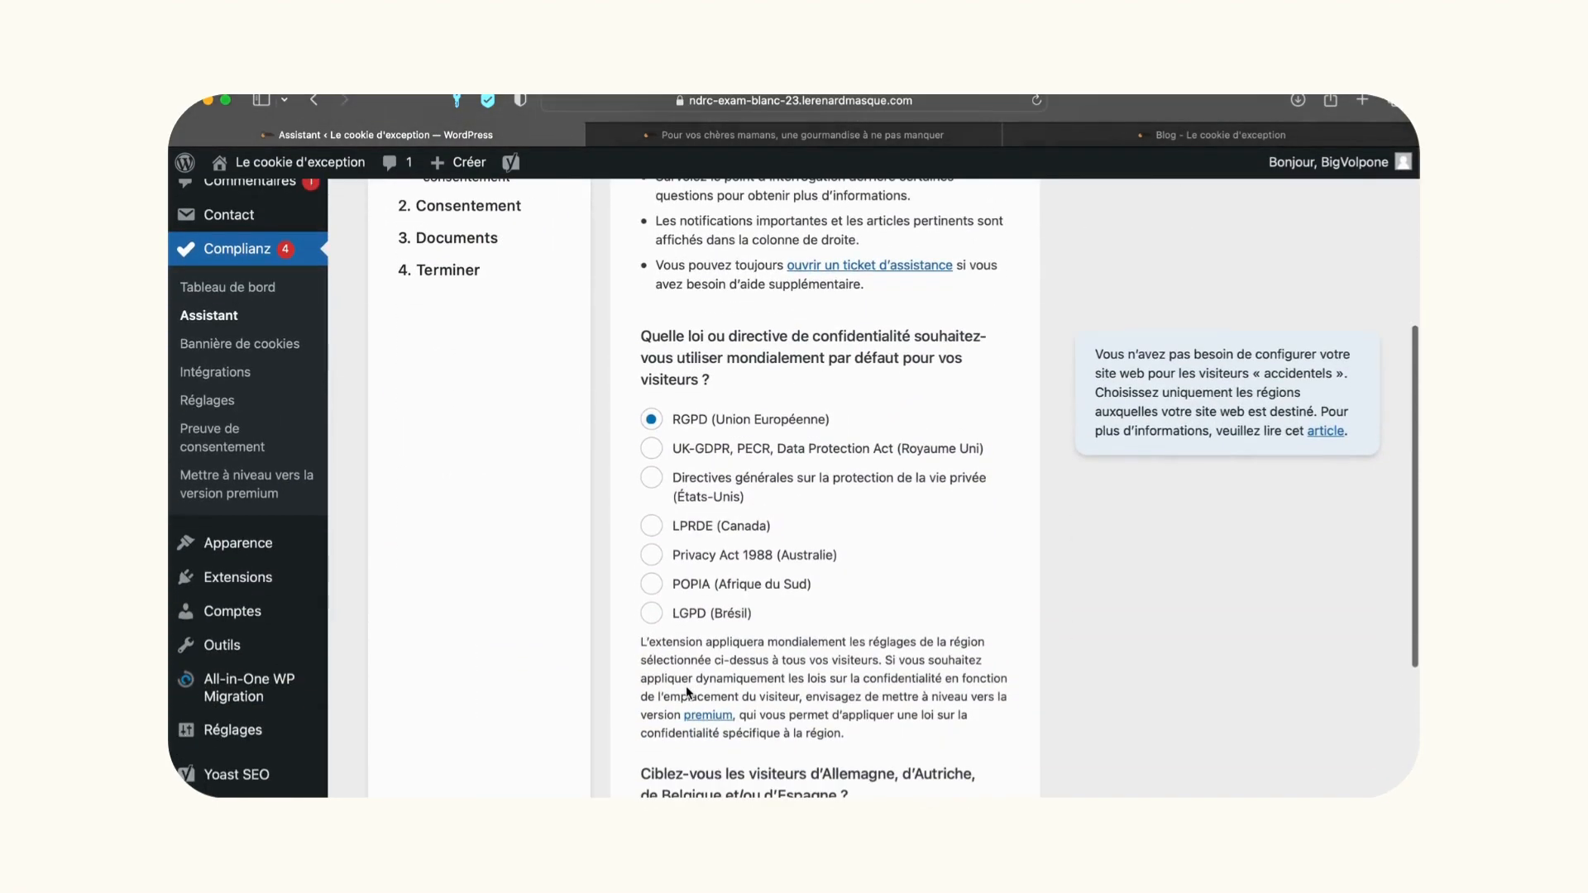
left_click(451, 240)
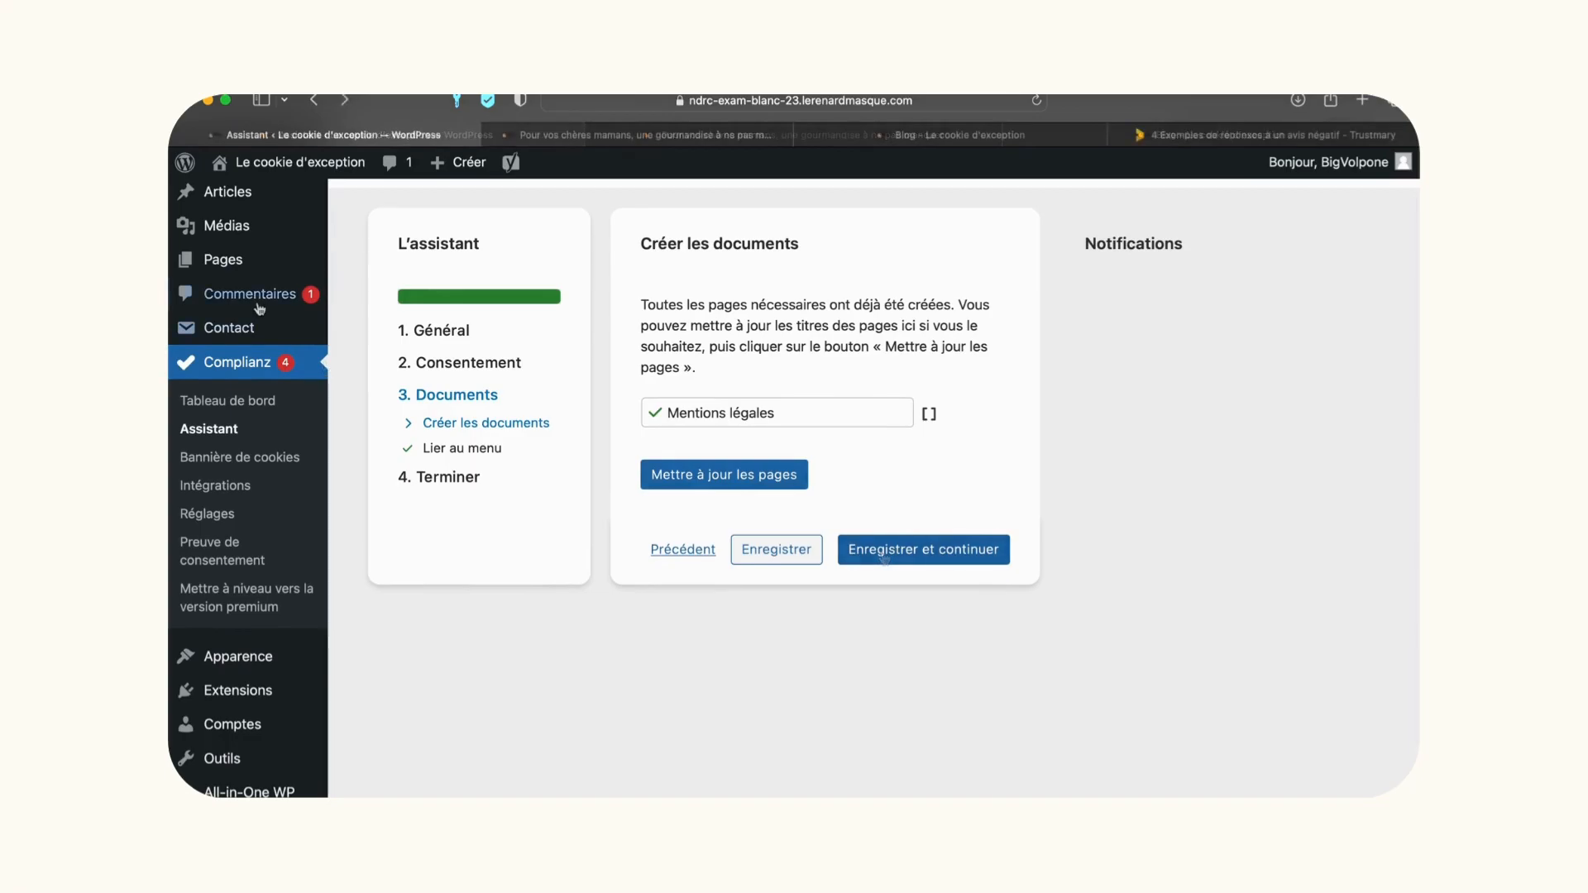
Draft a reply to the comment on "LA RECETTE DES MEILLEURS COOKIES" by pasting the prepared customer-service response, and read it through.
left_click(251, 295)
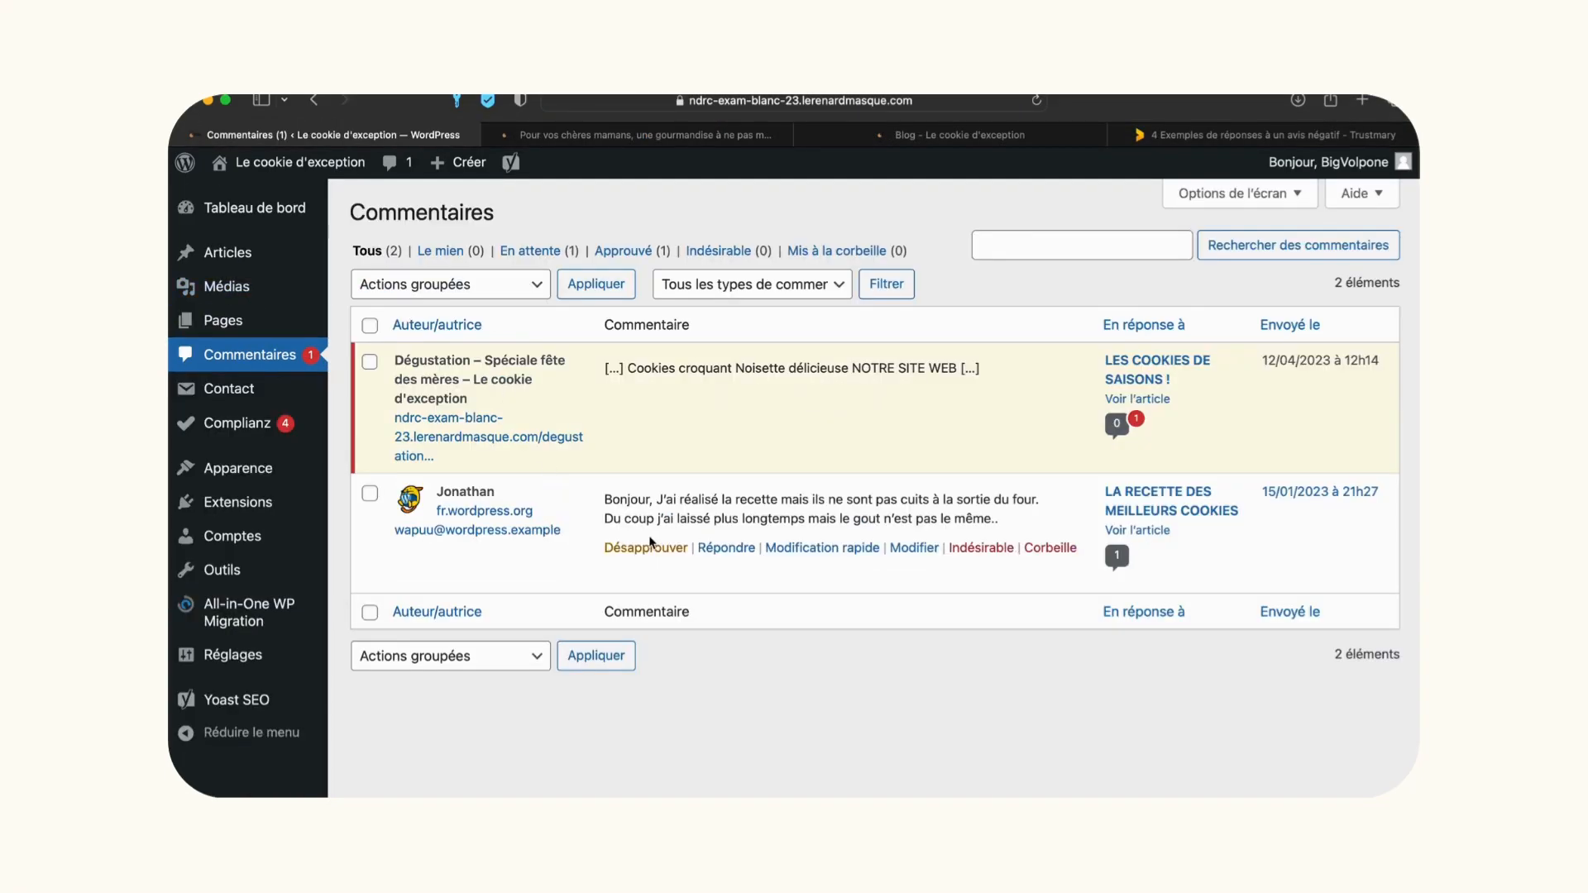
left_click(735, 549)
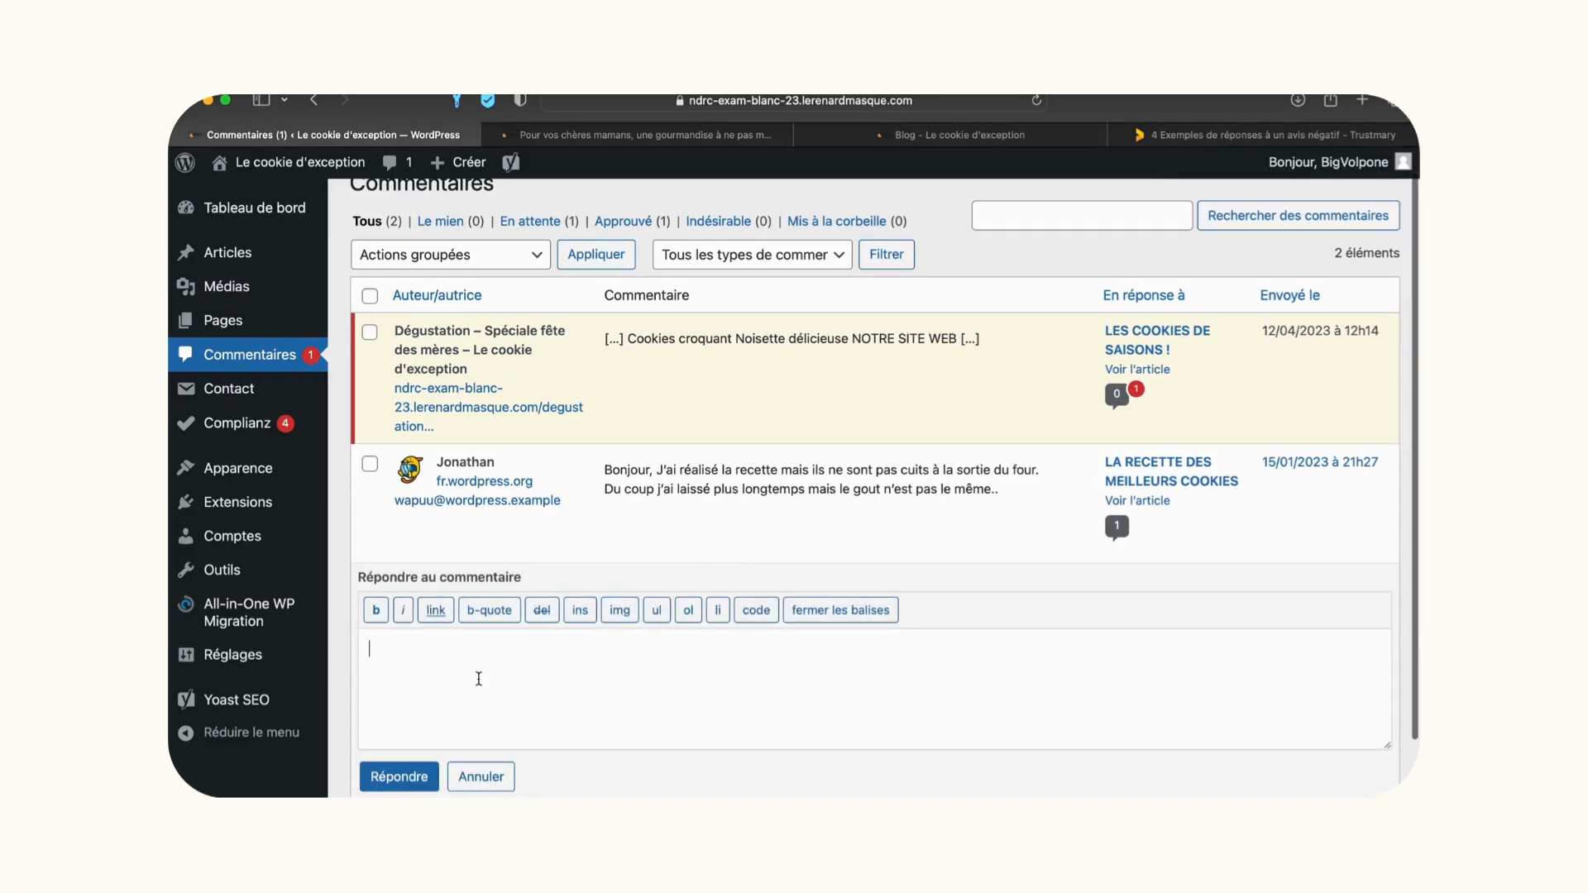
key("super+v")
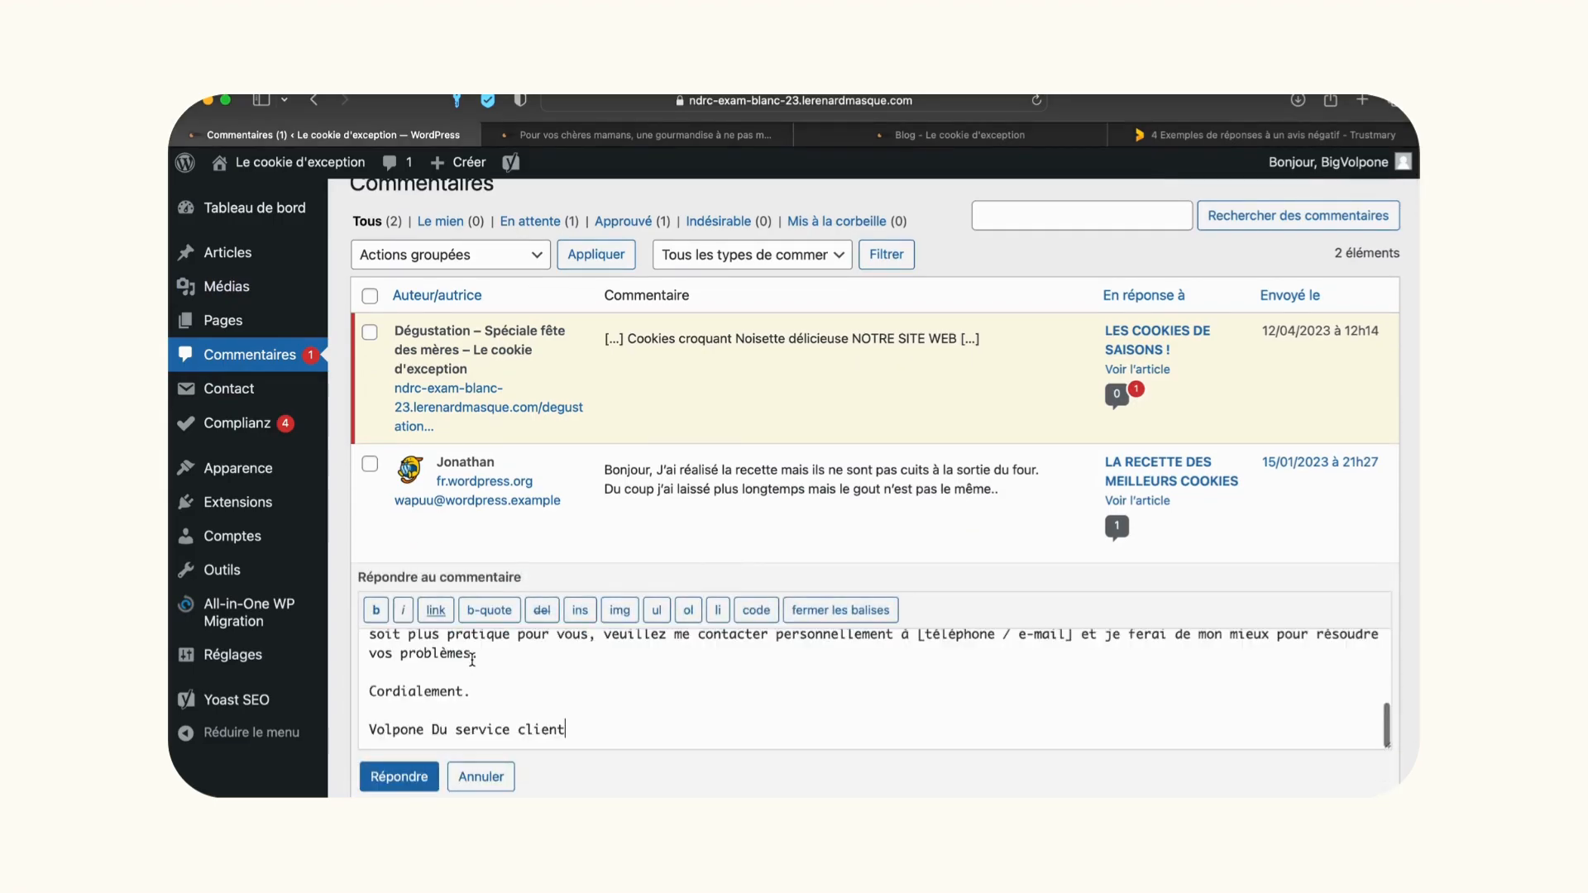
scroll(1268, 741, "up", 10)
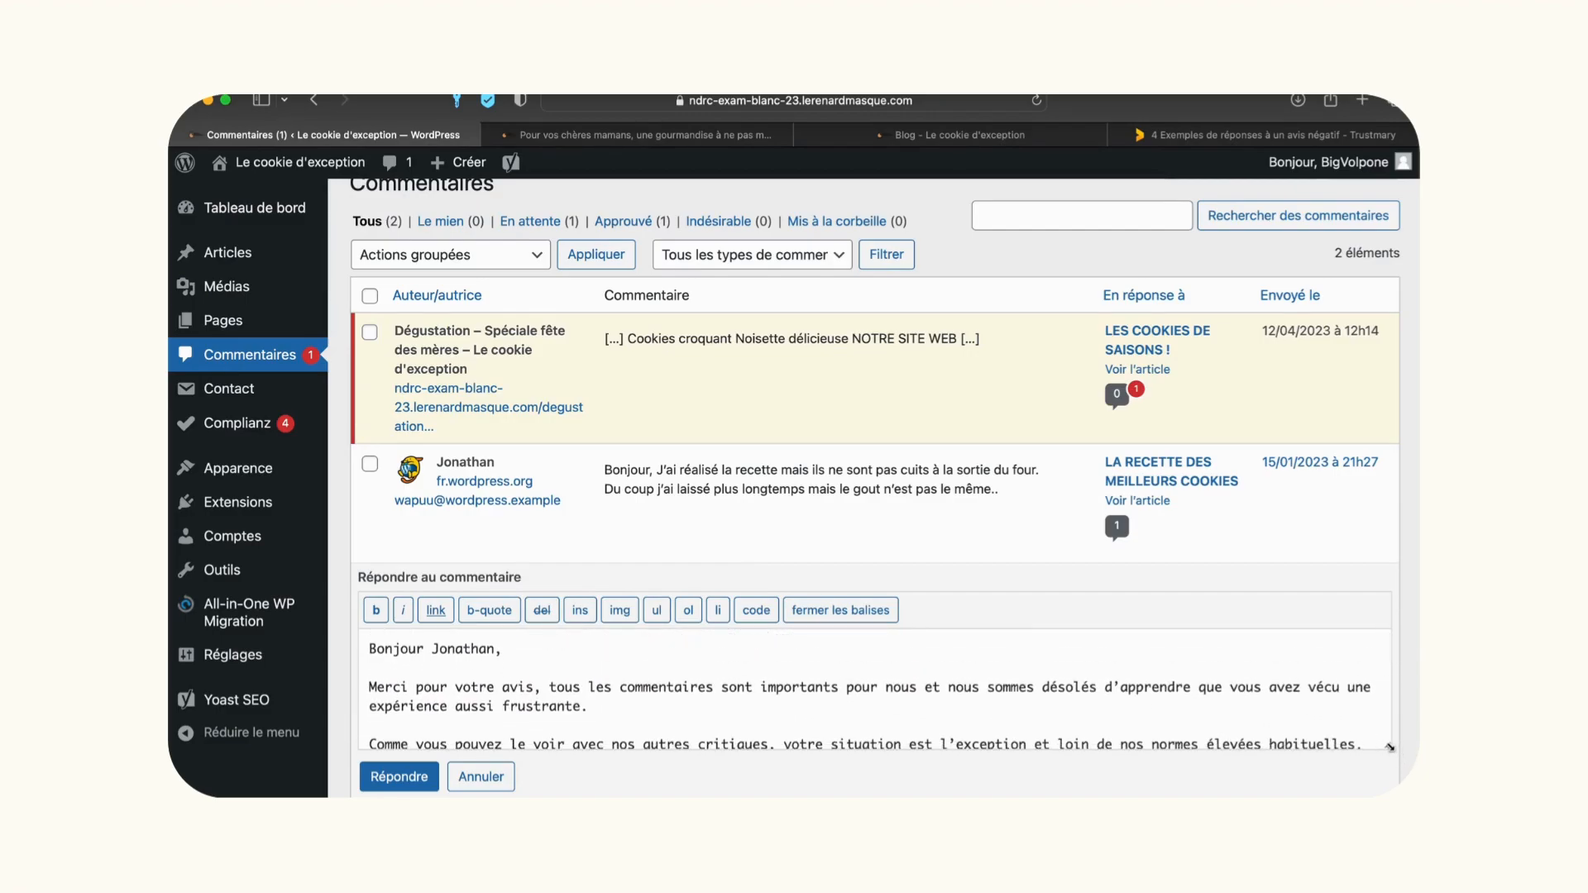
left_click_drag(1389, 747, 1391, 798)
scroll(1295, 735, "down", 4)
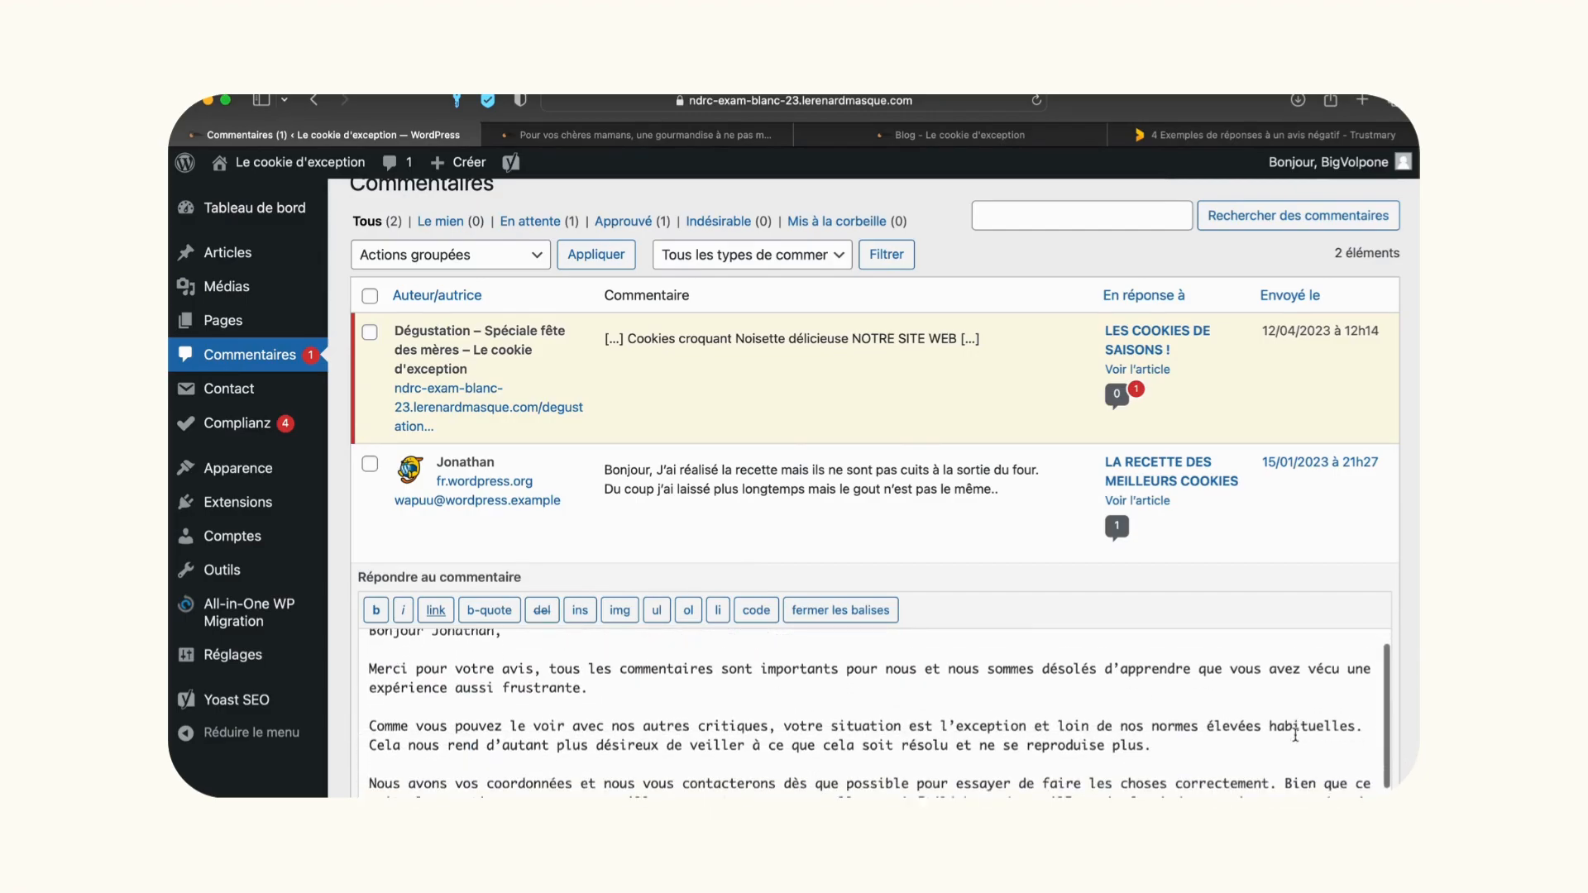
scroll(1228, 583, "down", 5)
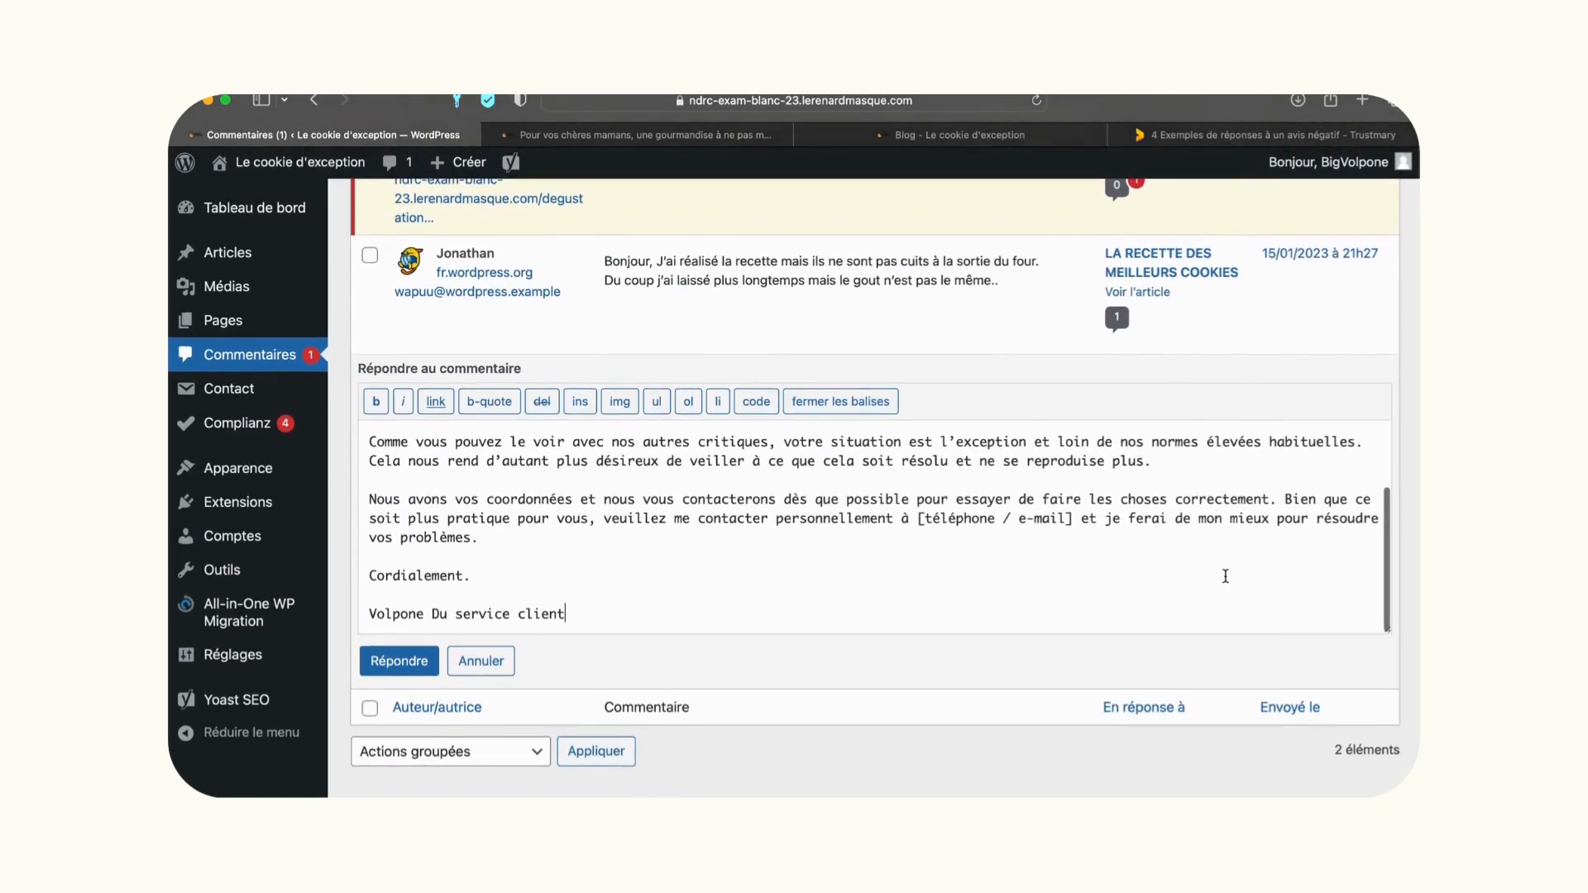
scroll(1226, 576, "up", 4)
scroll(1228, 577, "up", 5)
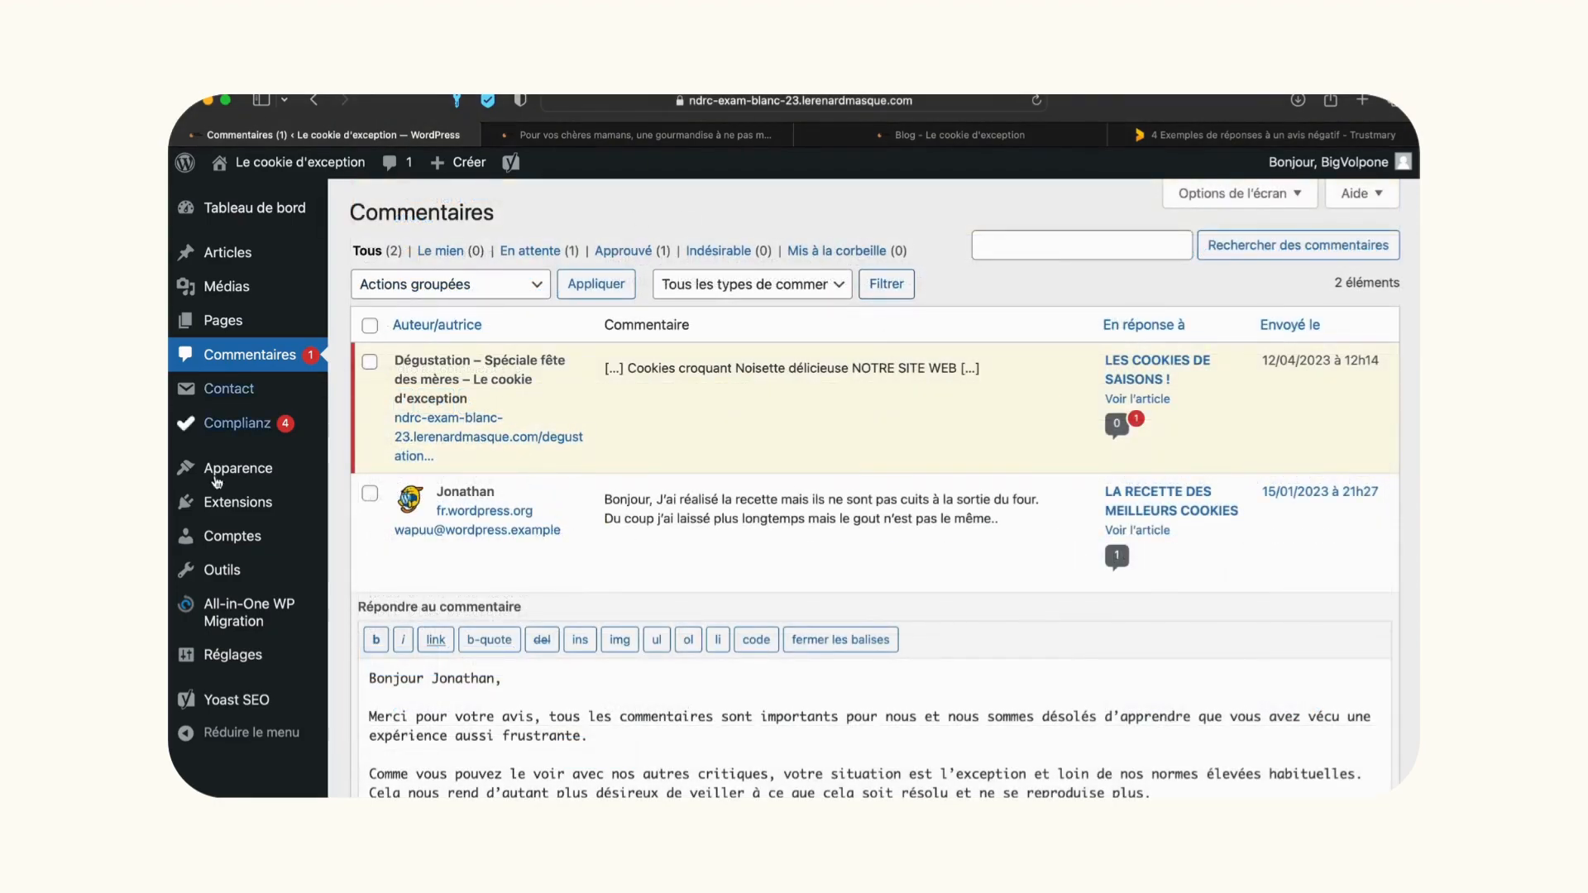
Look through the site's user accounts and their roles, and examine the username and e-mail fields of the new account form.
left_click(228, 543)
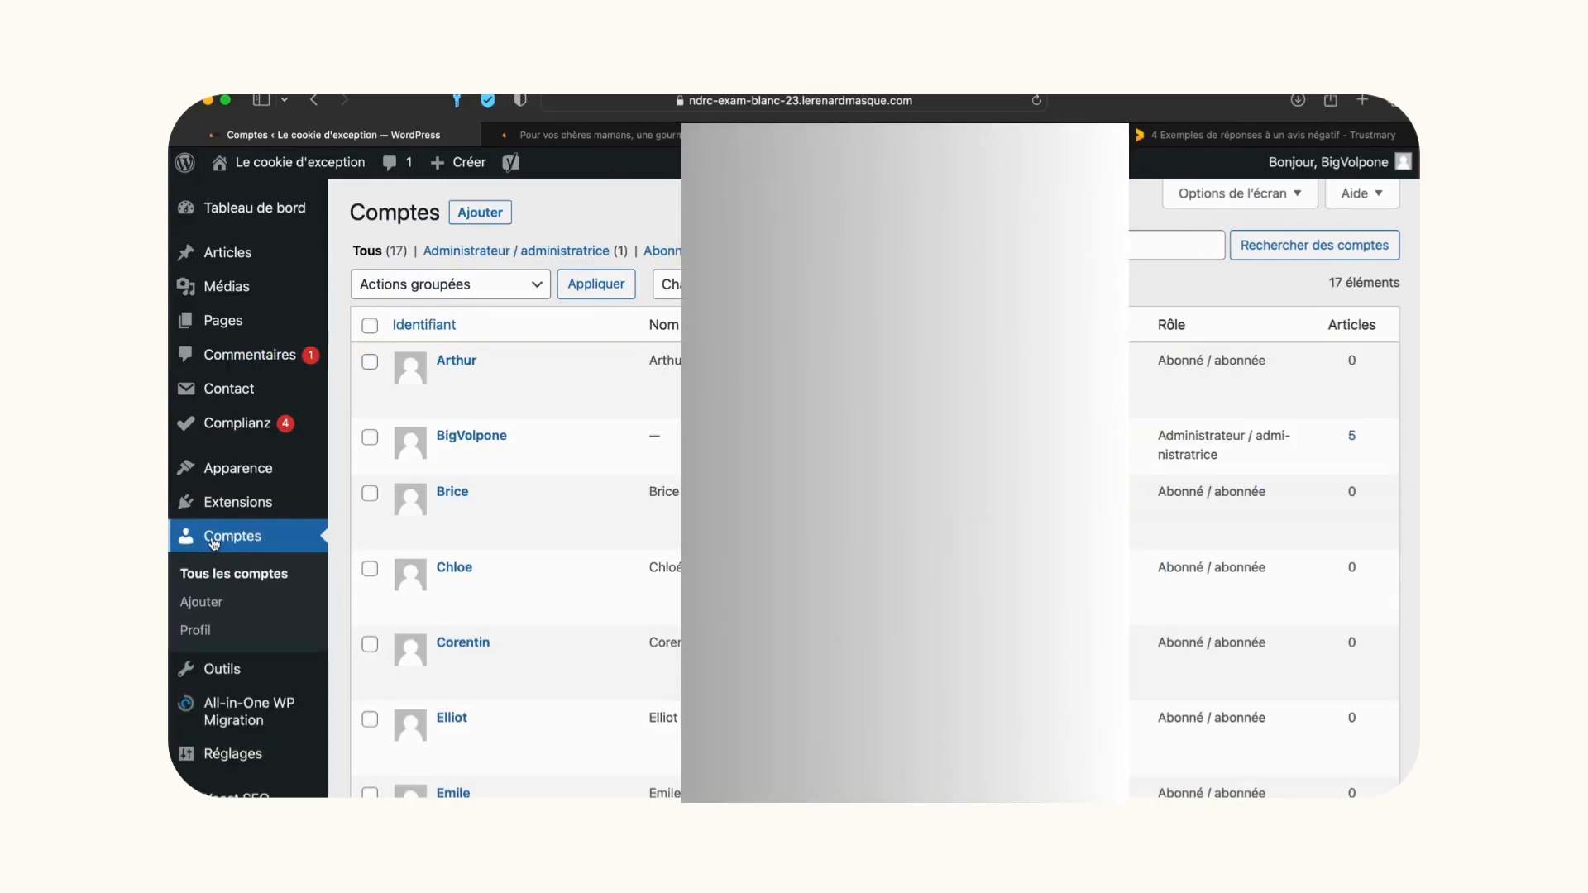
scroll(469, 488, "down", 10)
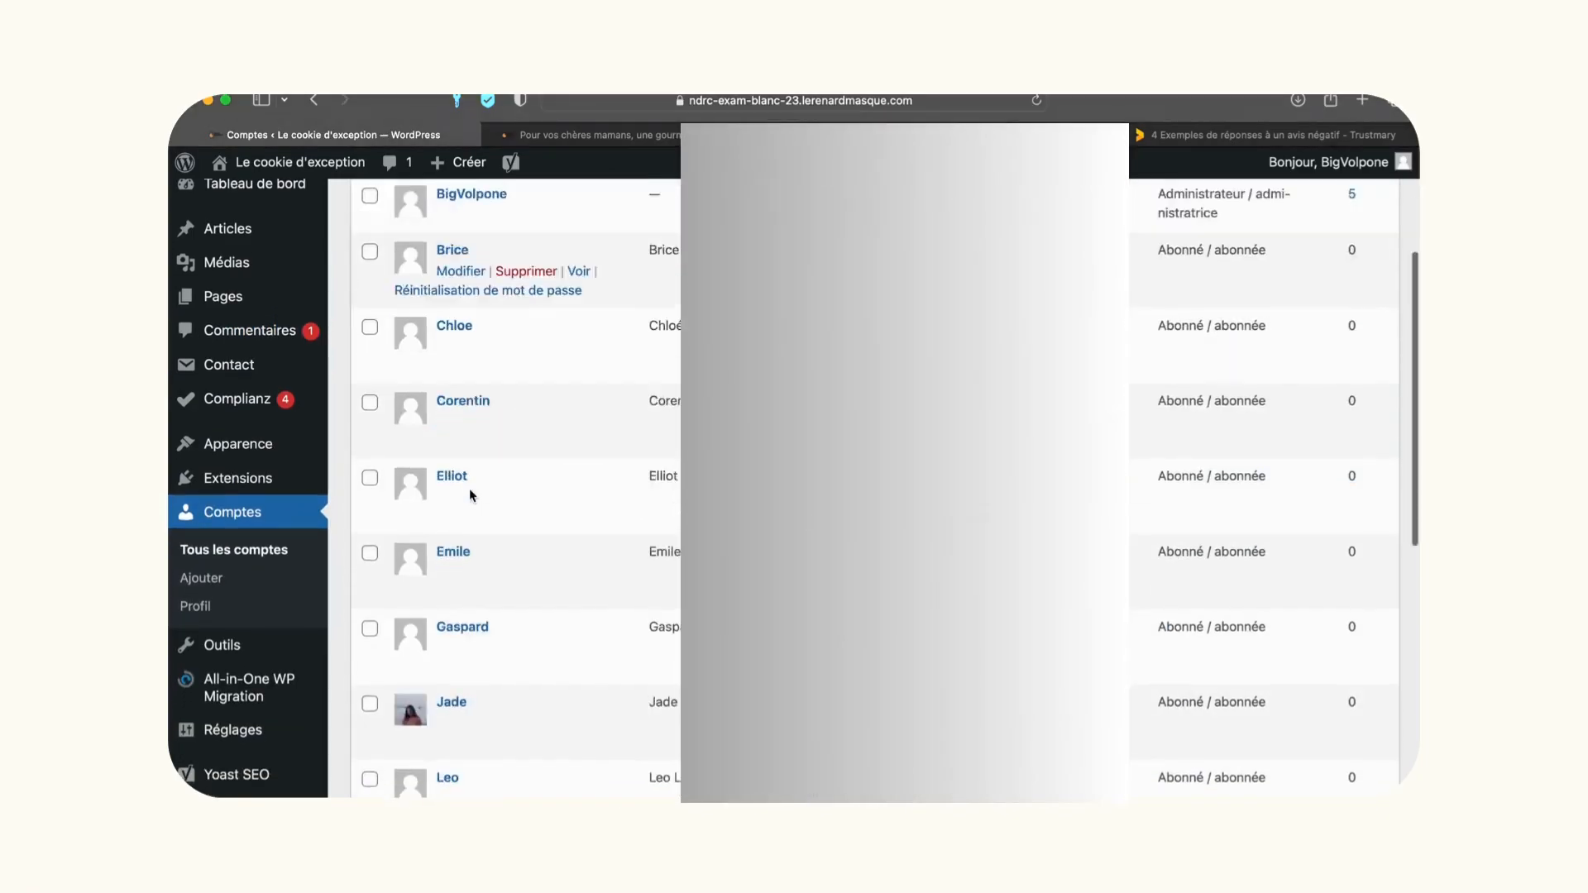
scroll(469, 488, "up", 6)
scroll(469, 490, "up", 5)
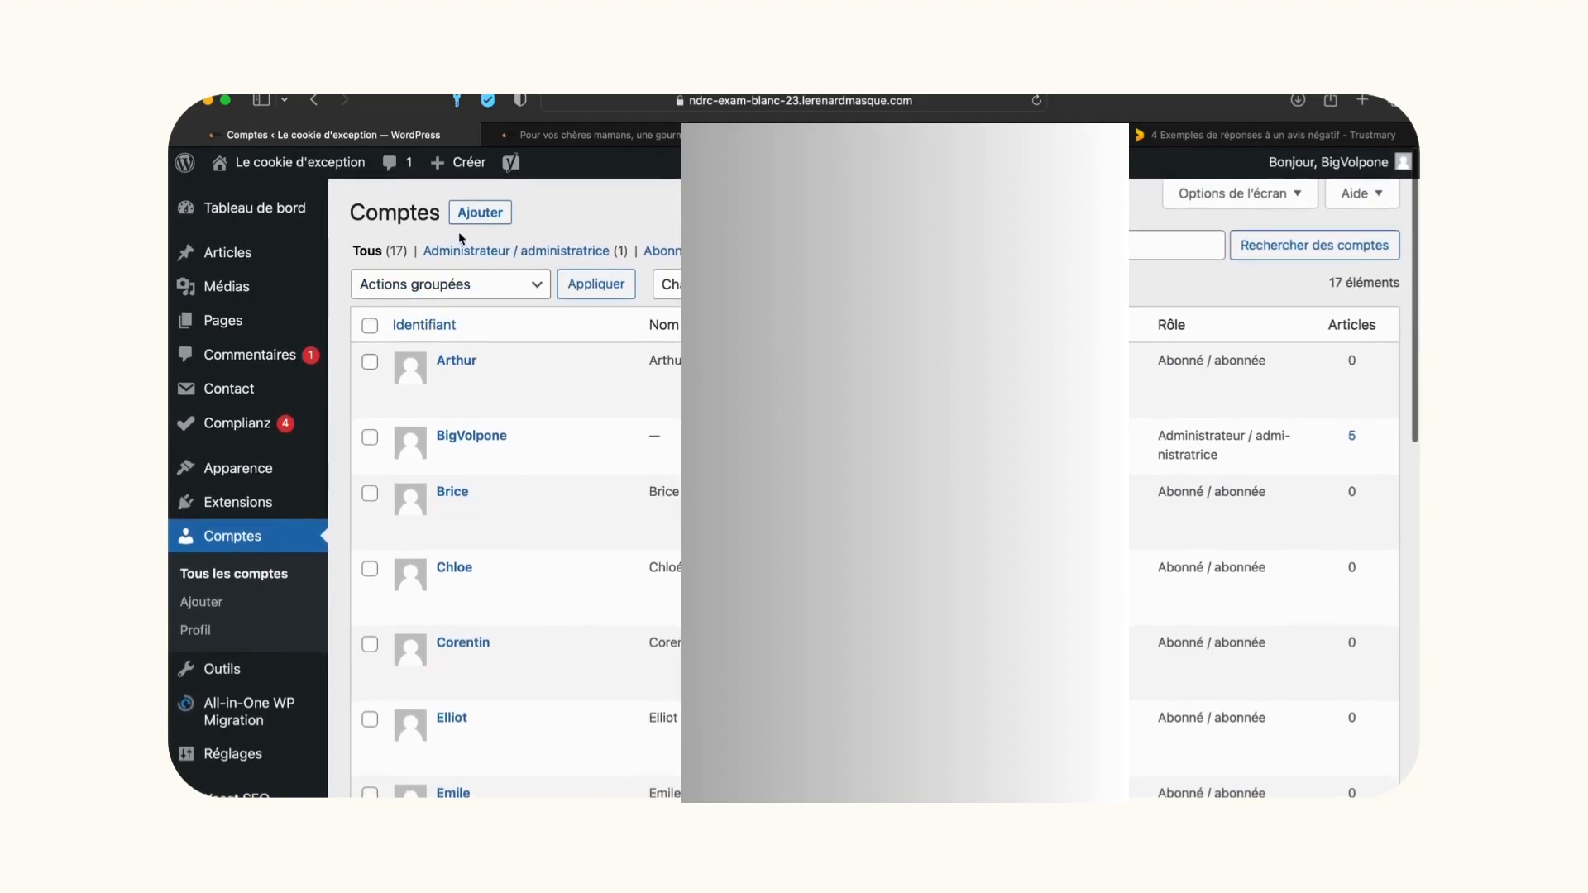
left_click(482, 213)
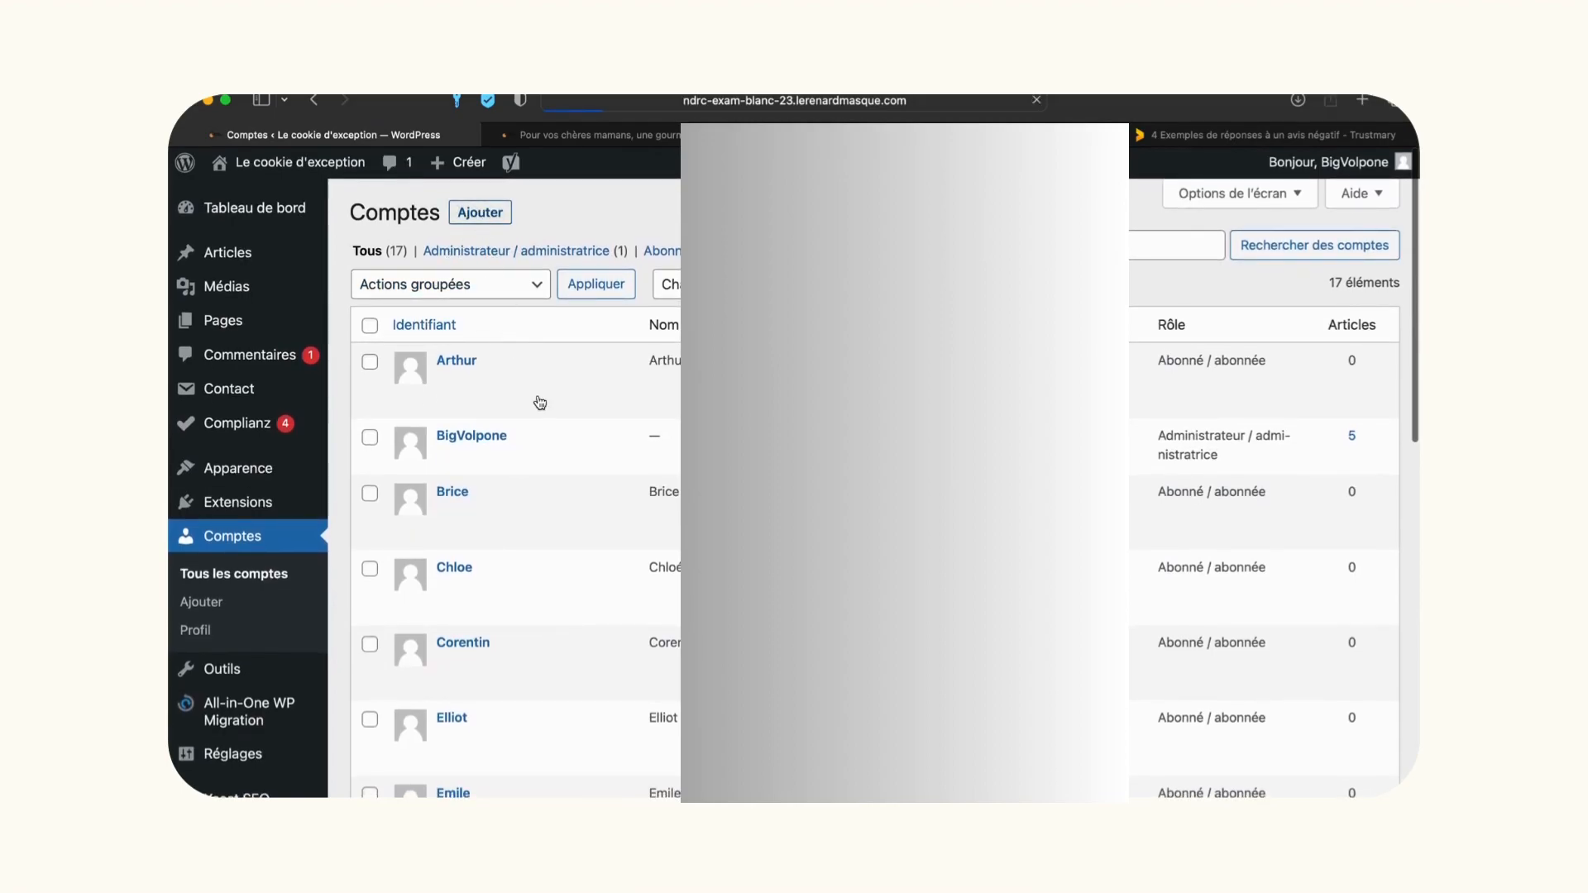
left_click(649, 302)
left_click(626, 365)
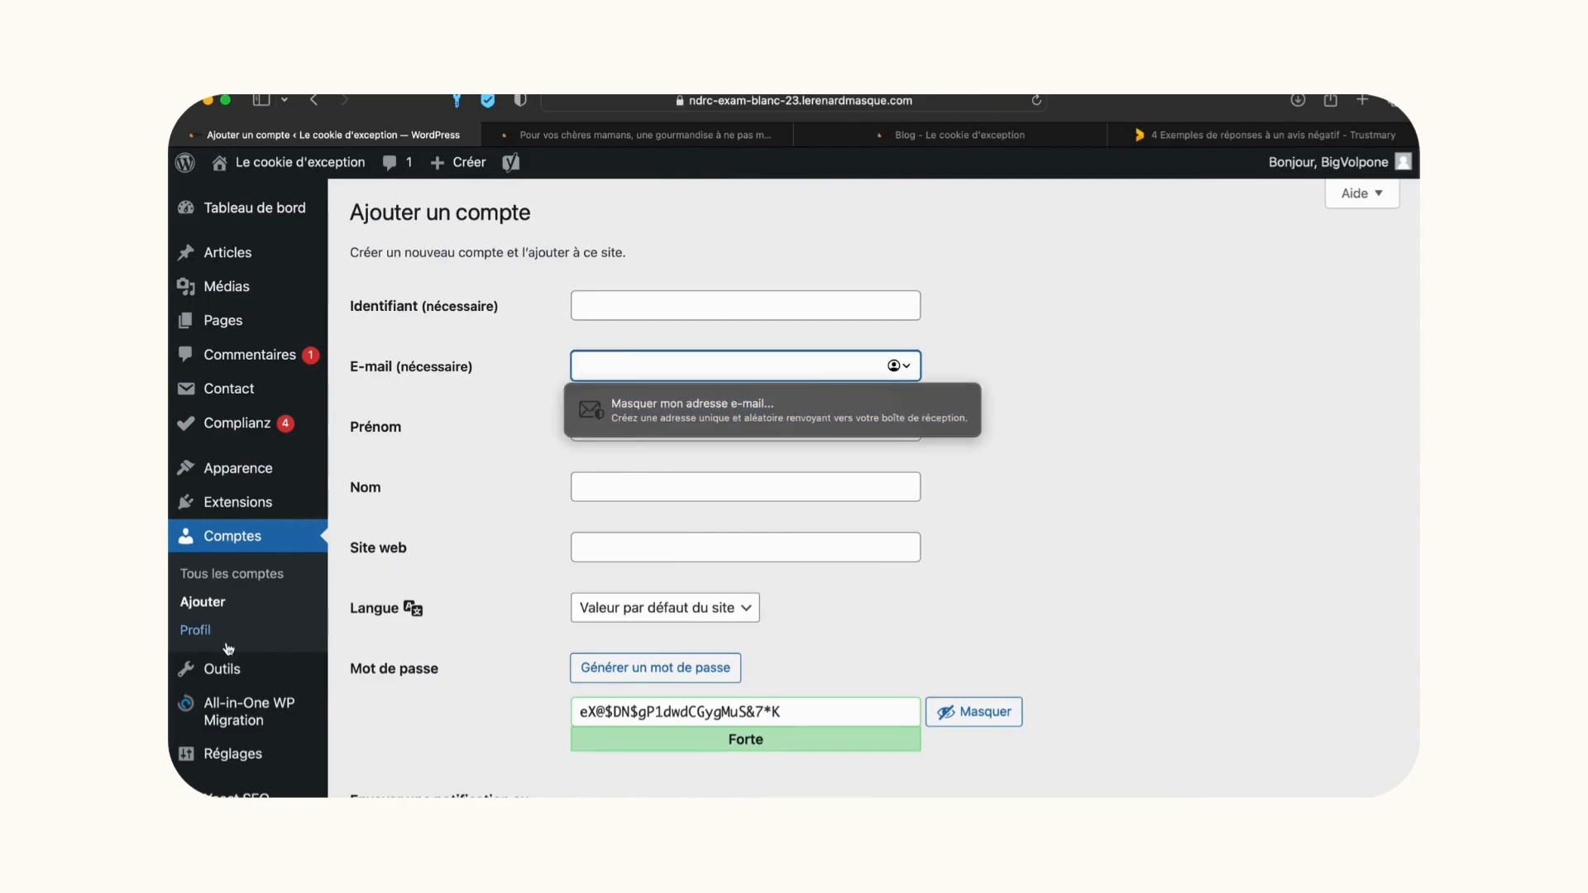
Look through the personal options in the current account's profile.
left_click(200, 633)
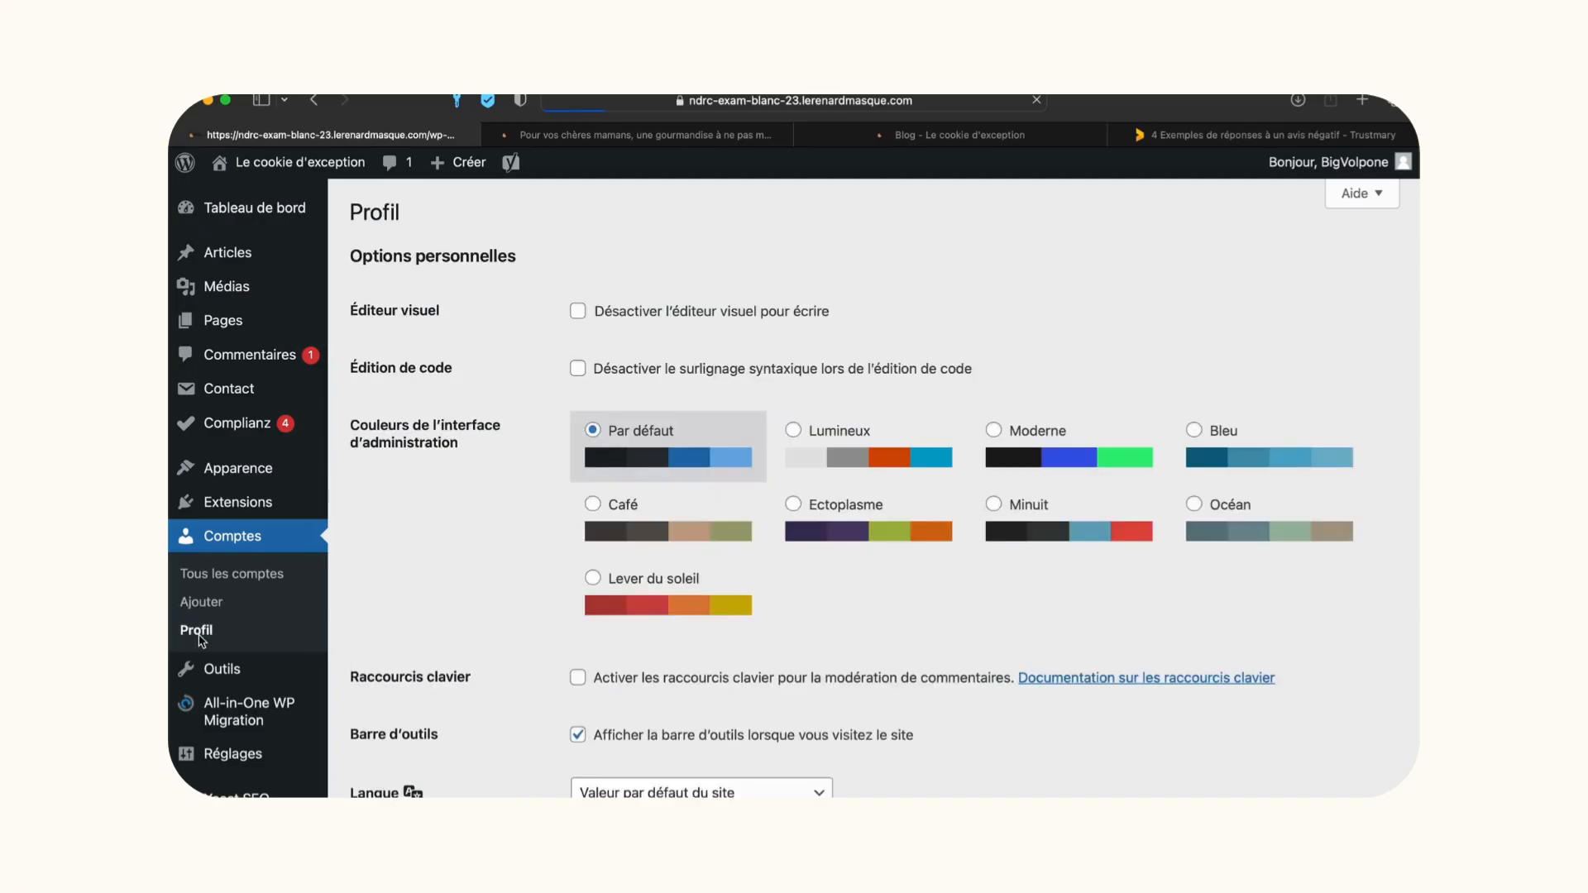
scroll(483, 543, "down", 10)
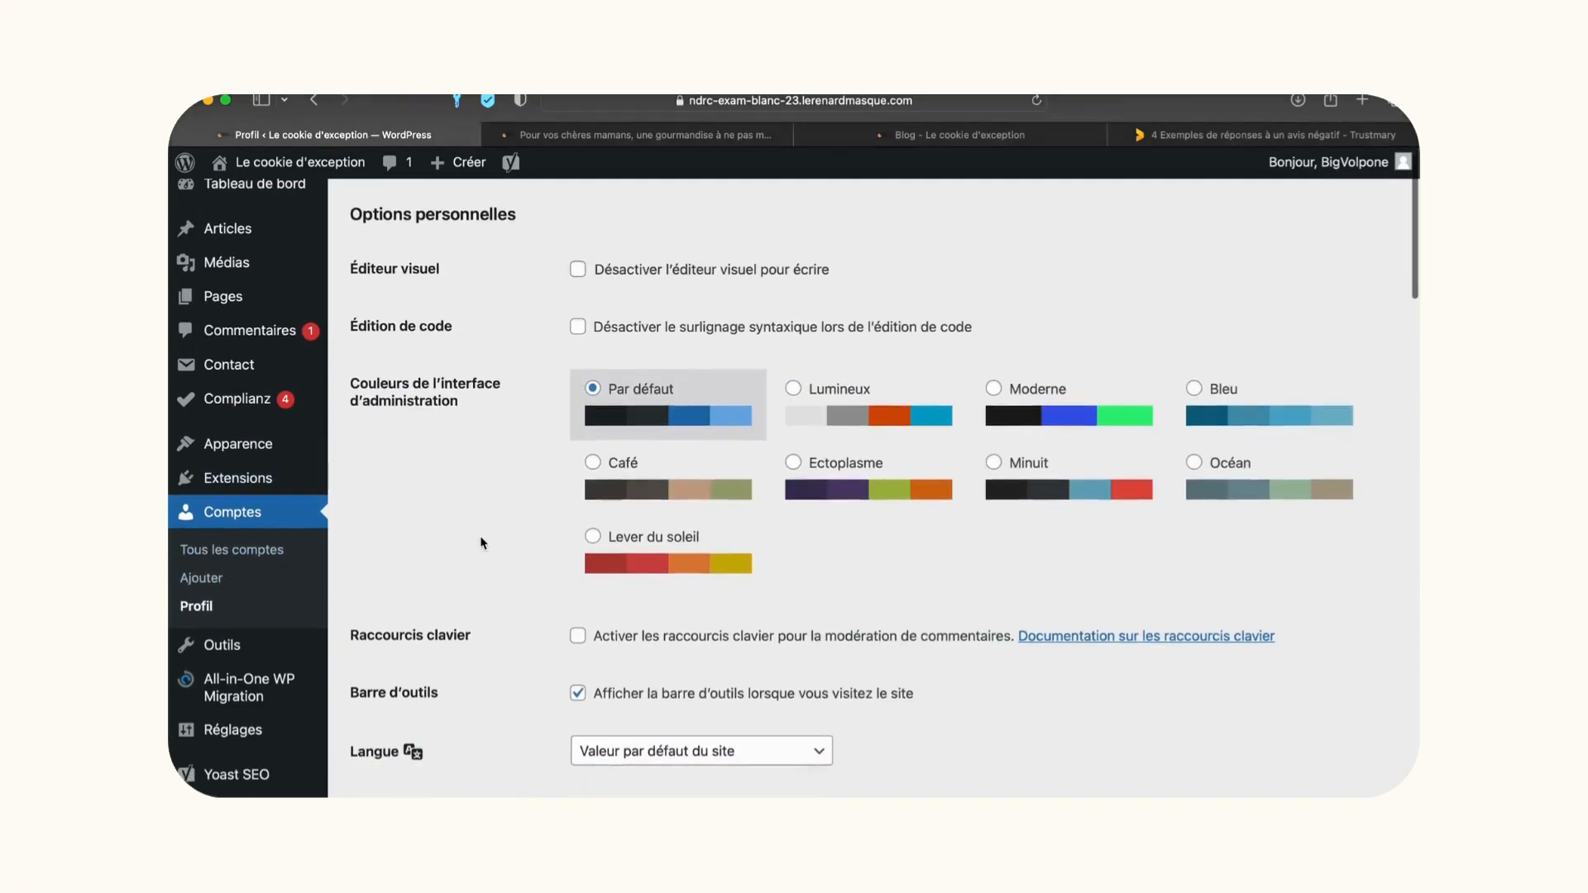
scroll(483, 542, "down", 8)
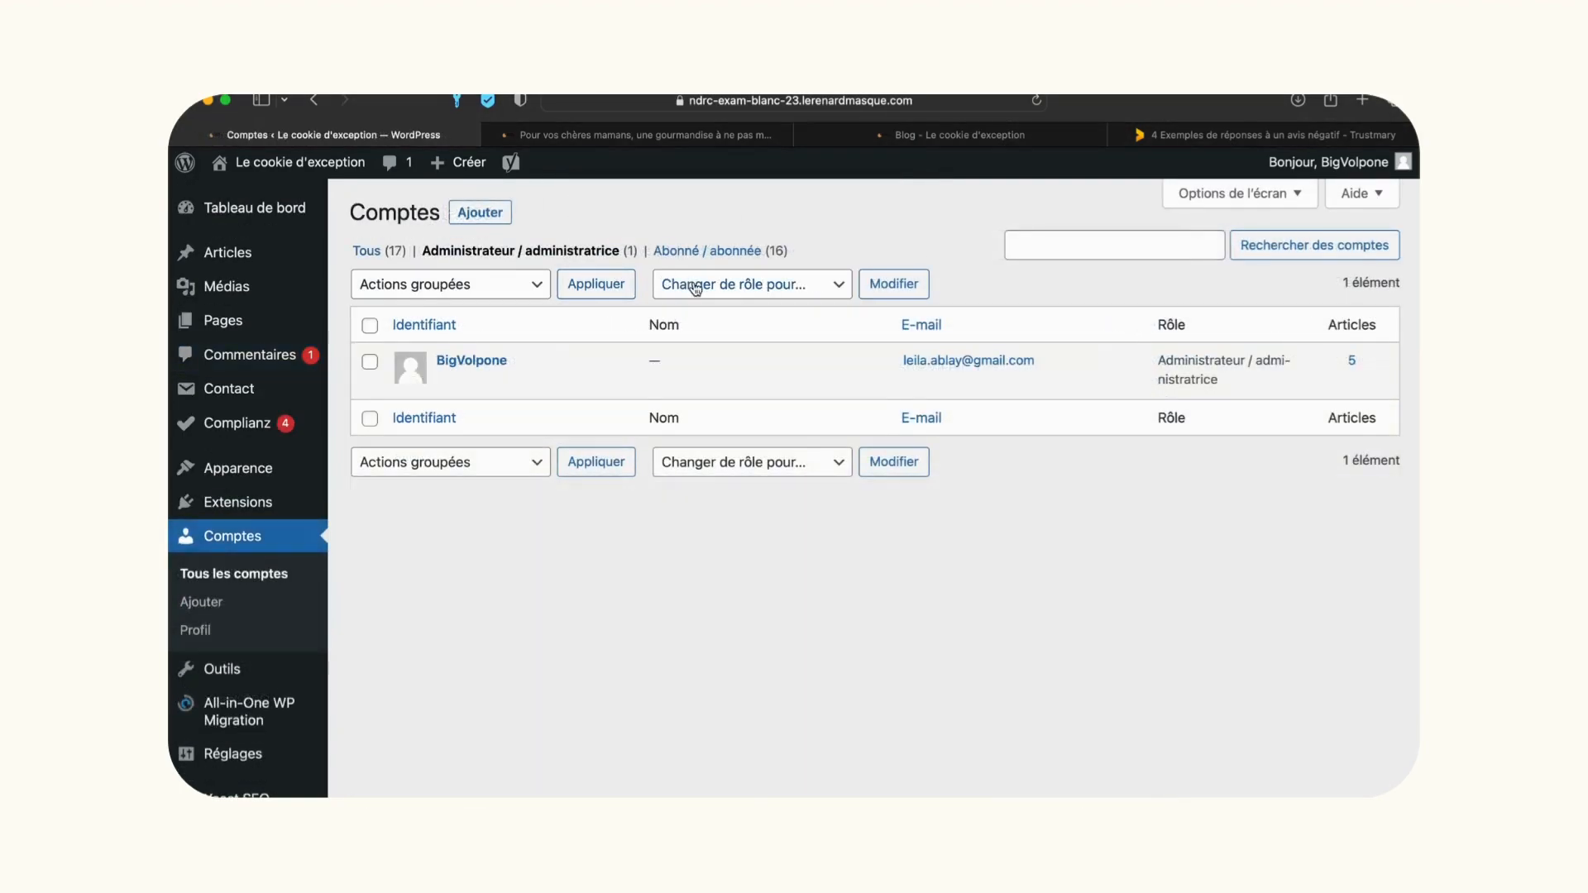
Examine the roles that can be assigned to accounts in the Administrateur / administratrice list.
left_click(696, 286)
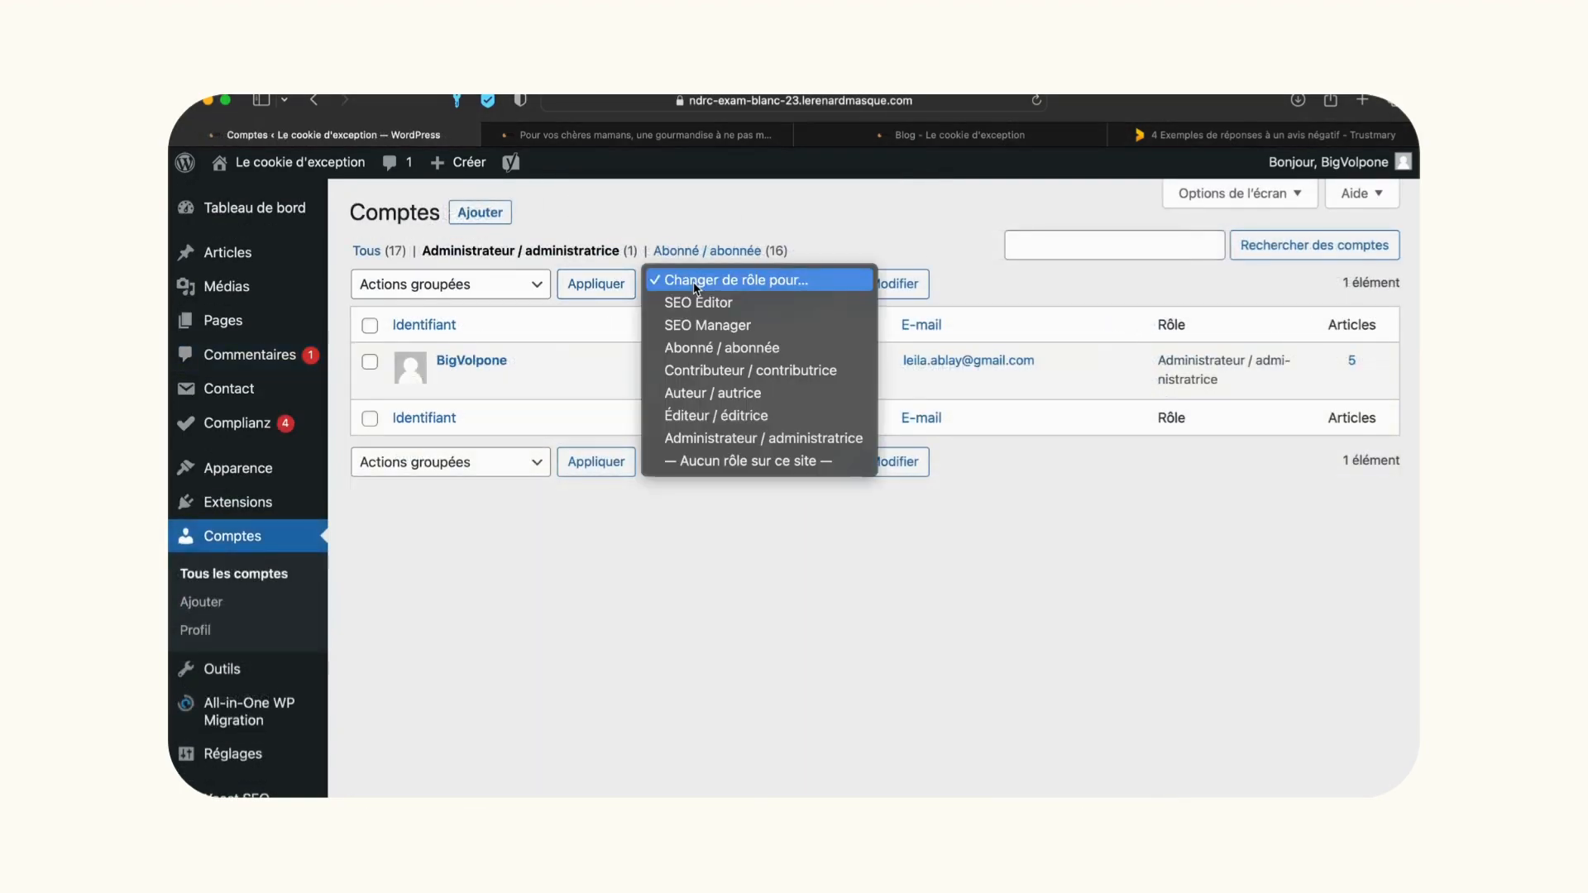